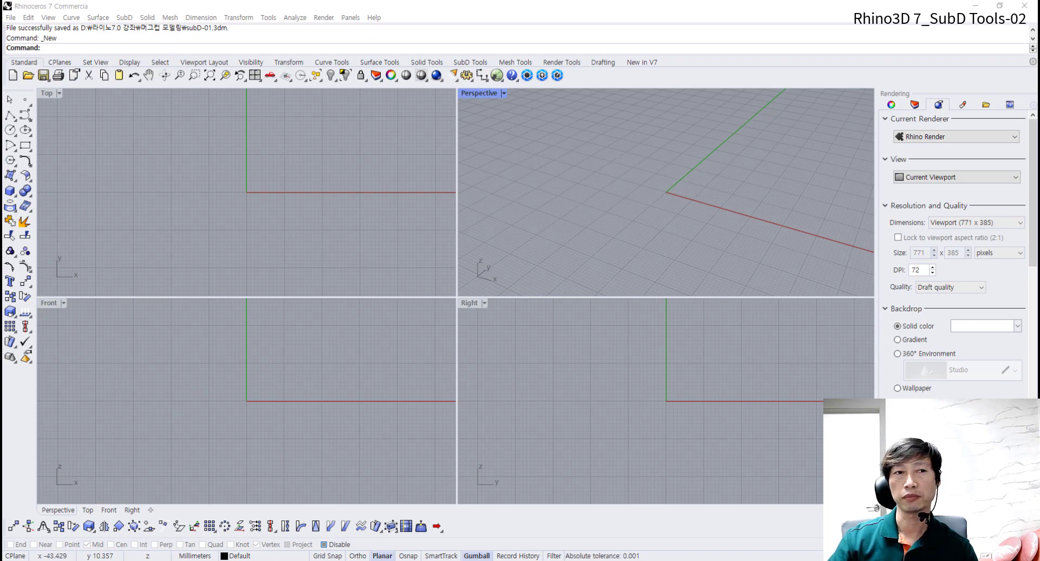
Step: Display the SubD tools as a floating palette over the Perspective viewport
click(511, 144)
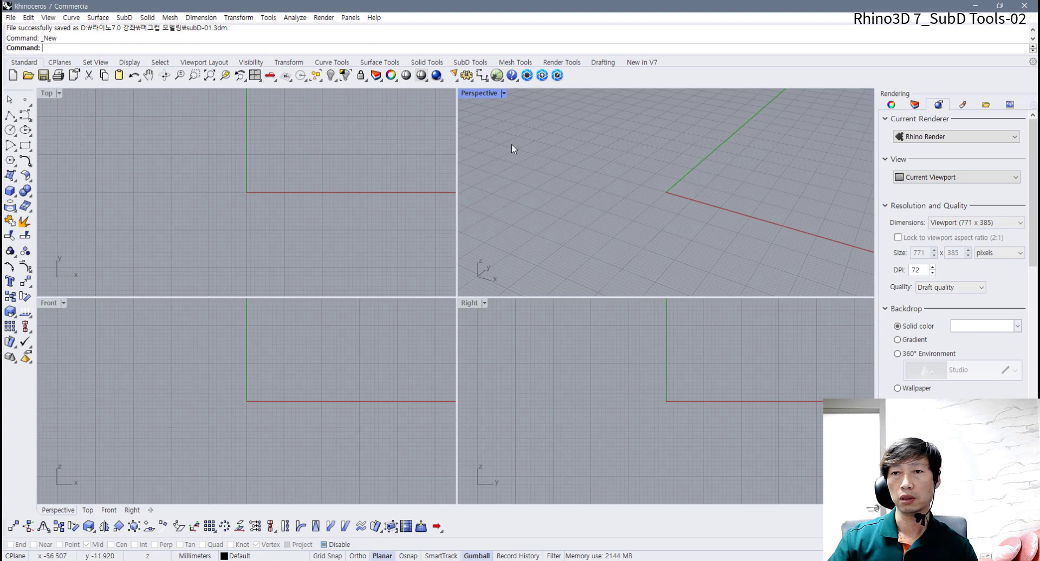
click(645, 63)
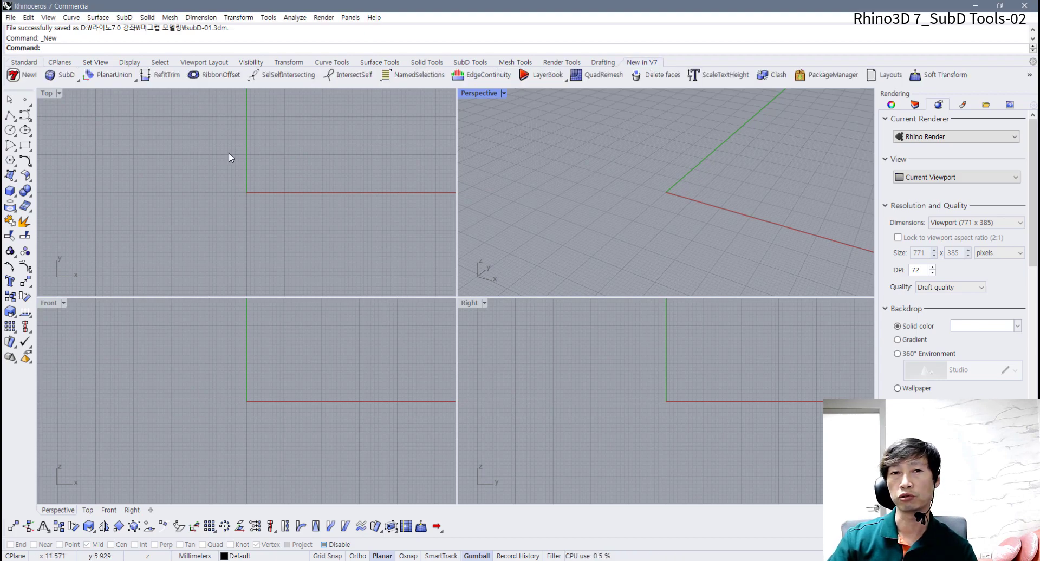
click(67, 77)
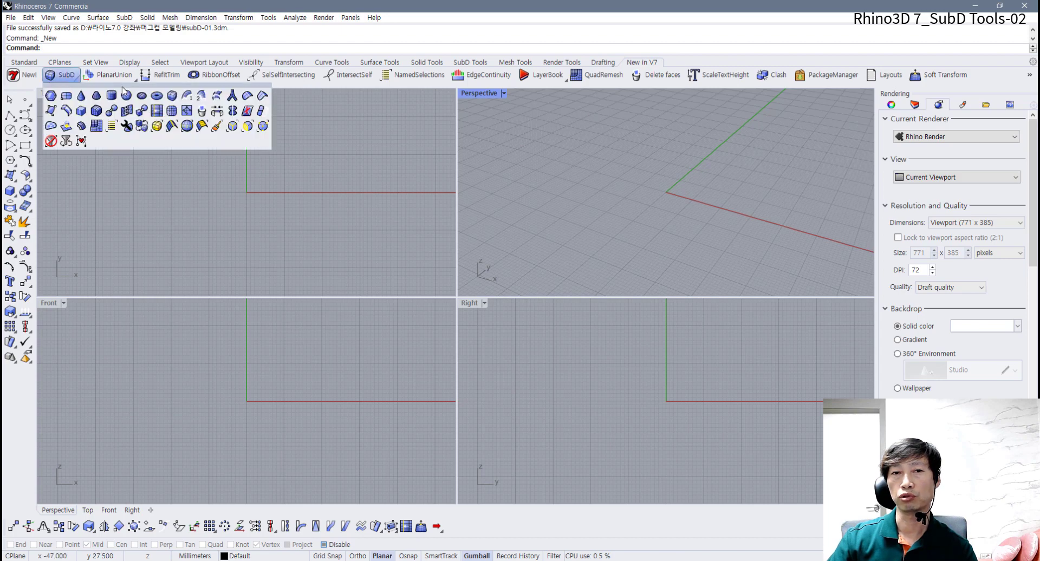
drag(124, 91, 710, 103)
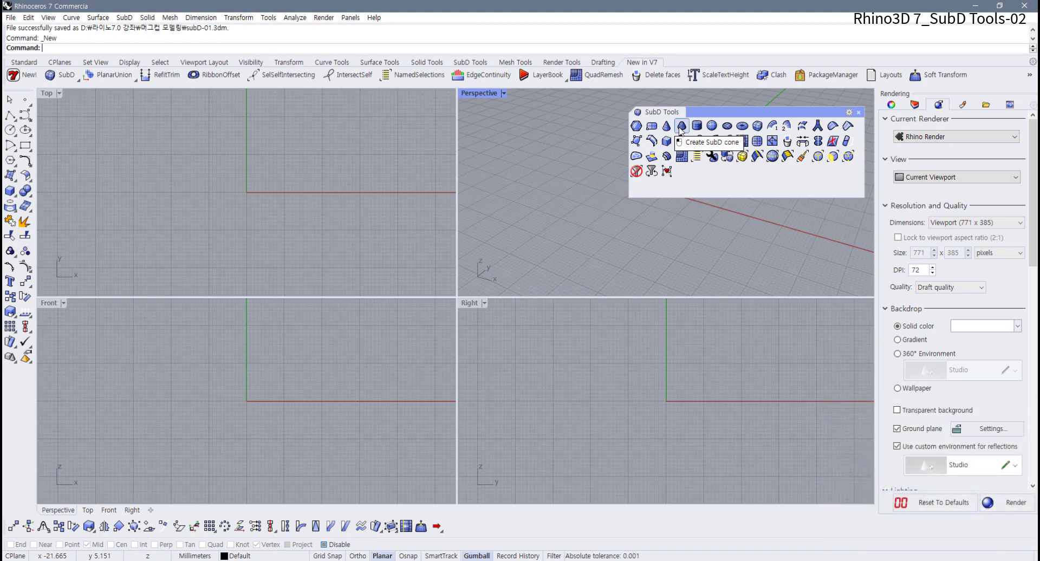
Step: Create a rectangular SubD plane with XCount 6 and YCount 3 around the origin in the Top viewport
click(652, 126)
click(187, 151)
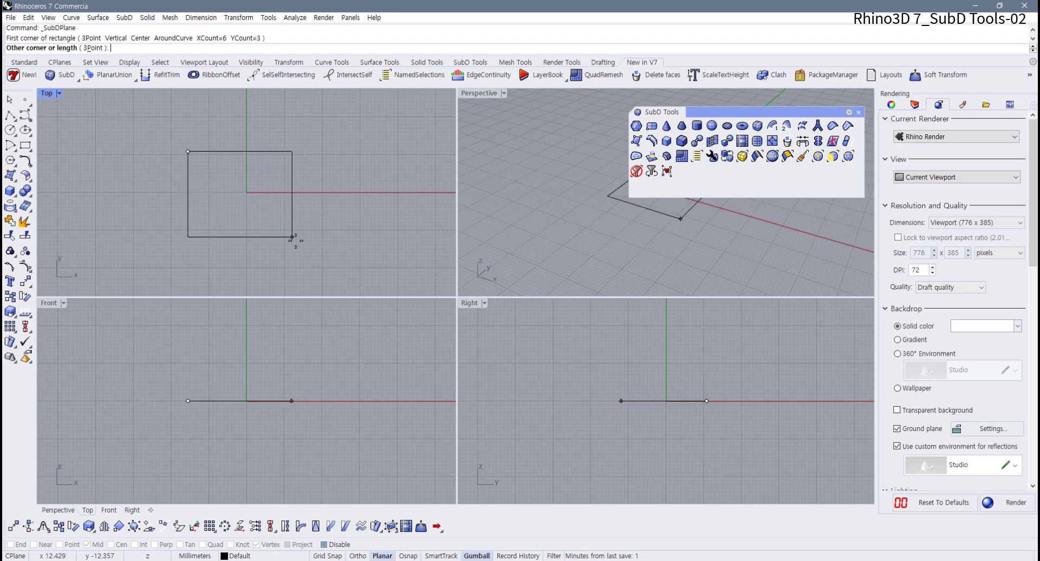
click(311, 259)
right_drag(355, 237, 291, 226)
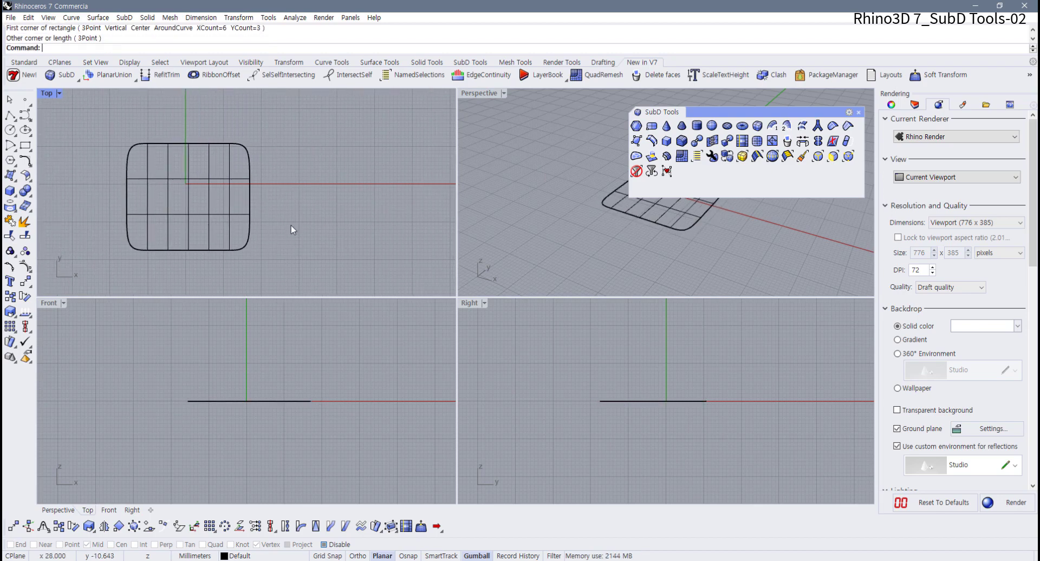
drag(232, 212, 265, 211)
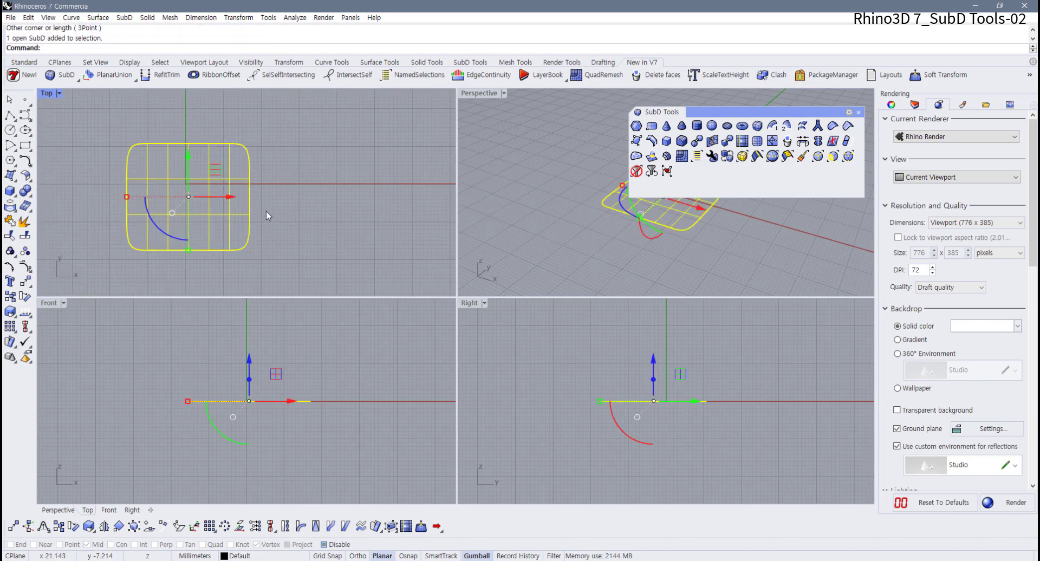
Step: Set the Perspective viewport's display mode to Shaded and clear the selection
click(503, 92)
click(489, 145)
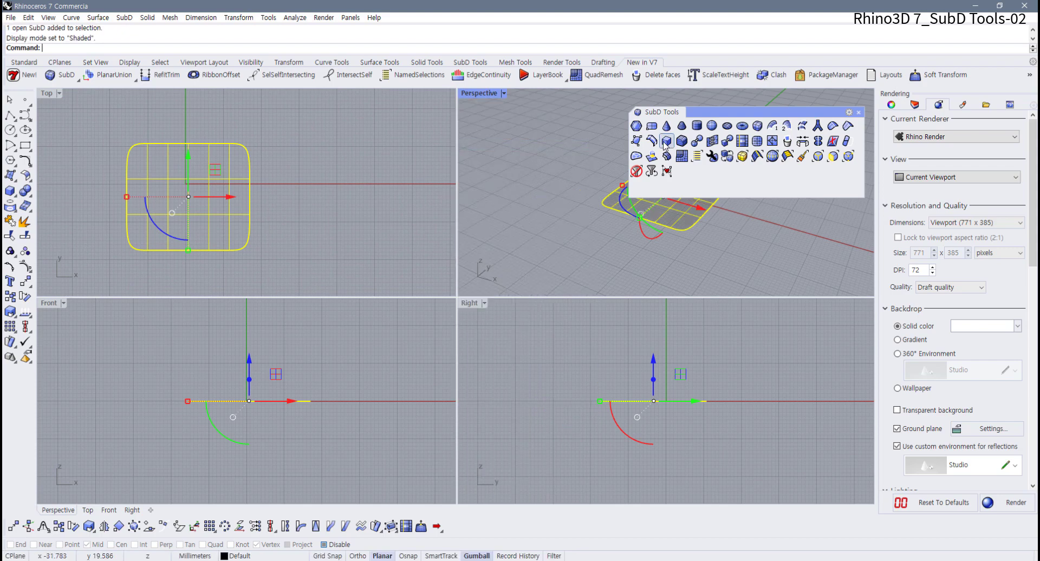
right_drag(587, 178, 561, 244)
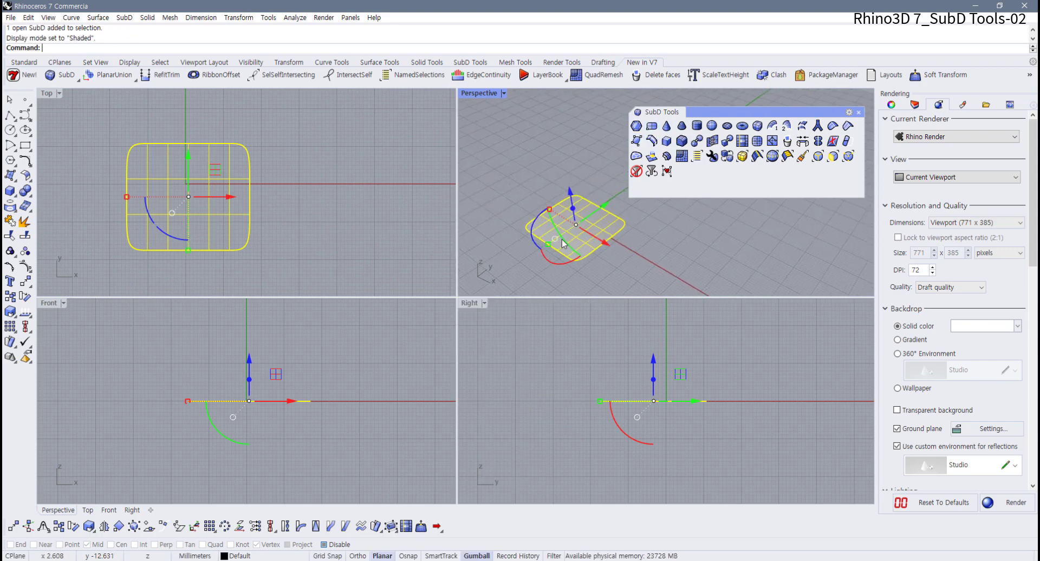
click(559, 157)
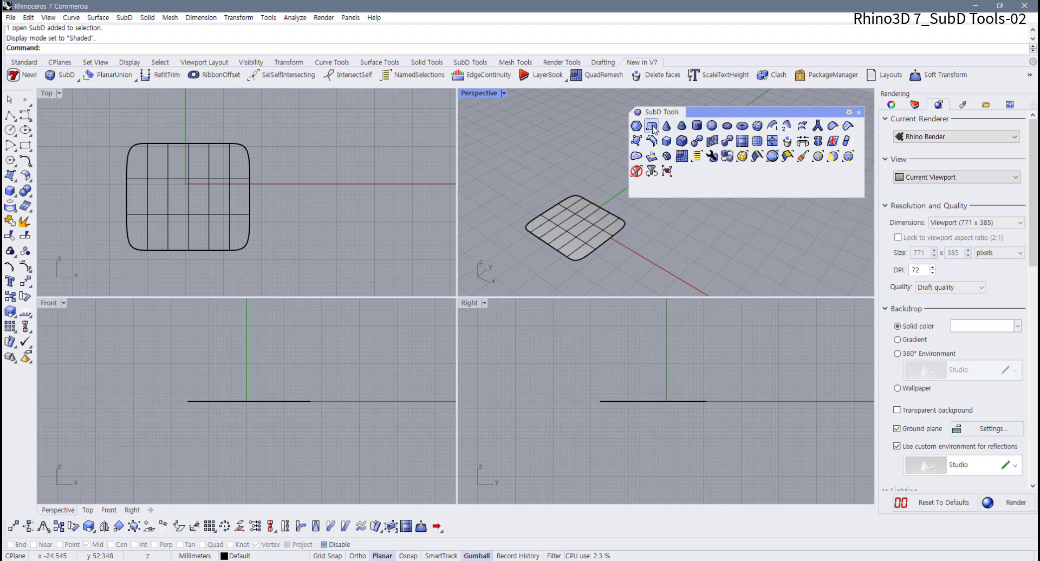
Step: Create a second SubD plane with XCount 3 and YCount 3 beside the first, and delete both planes
click(653, 127)
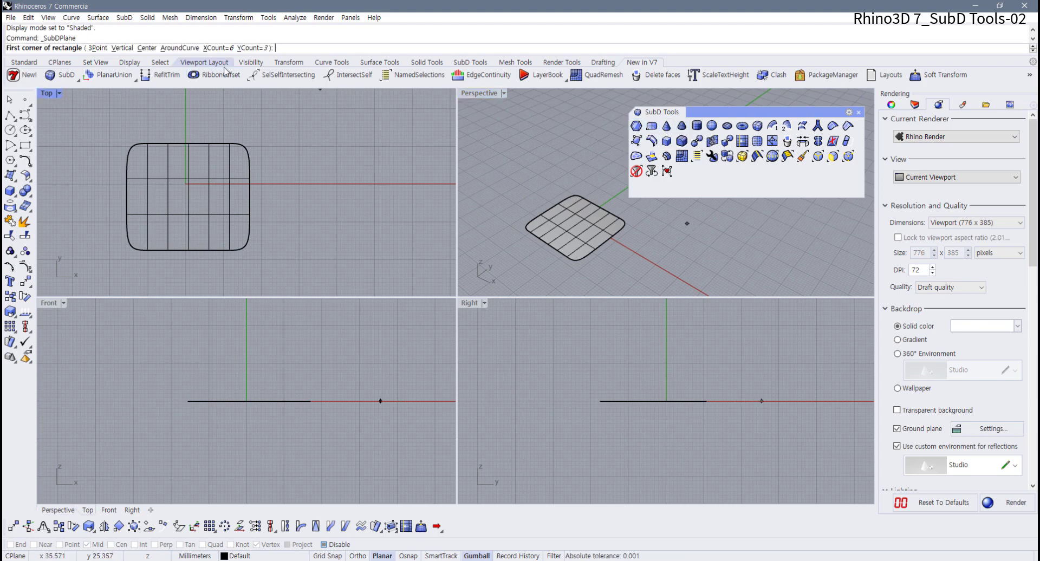
click(219, 48)
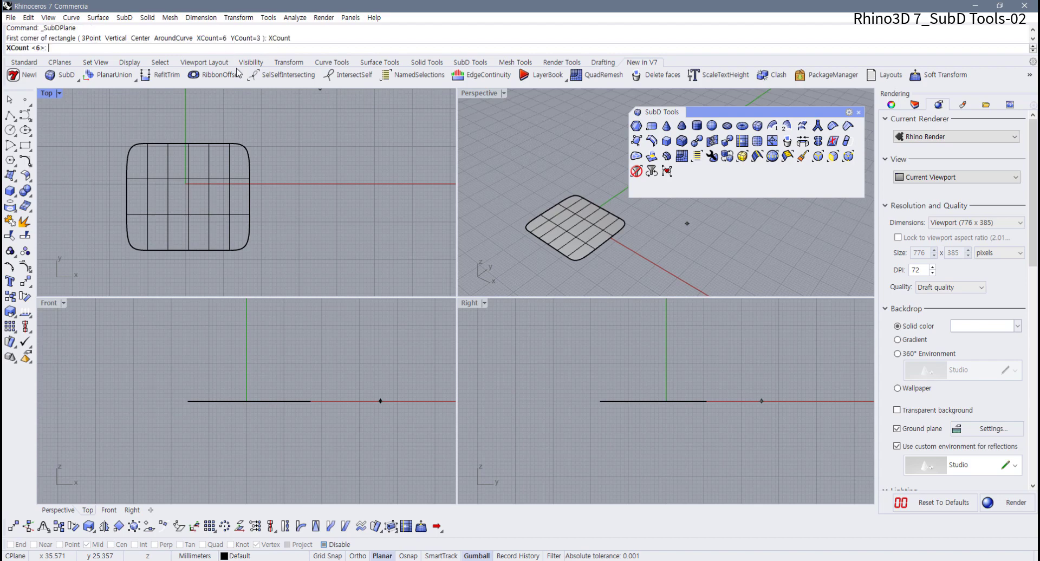
key(Return)
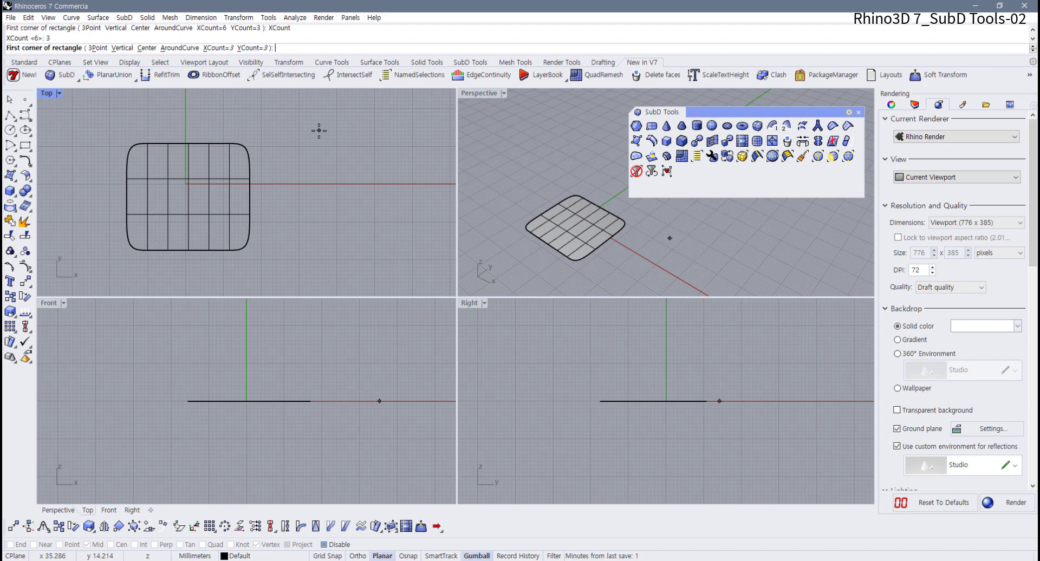
click(299, 148)
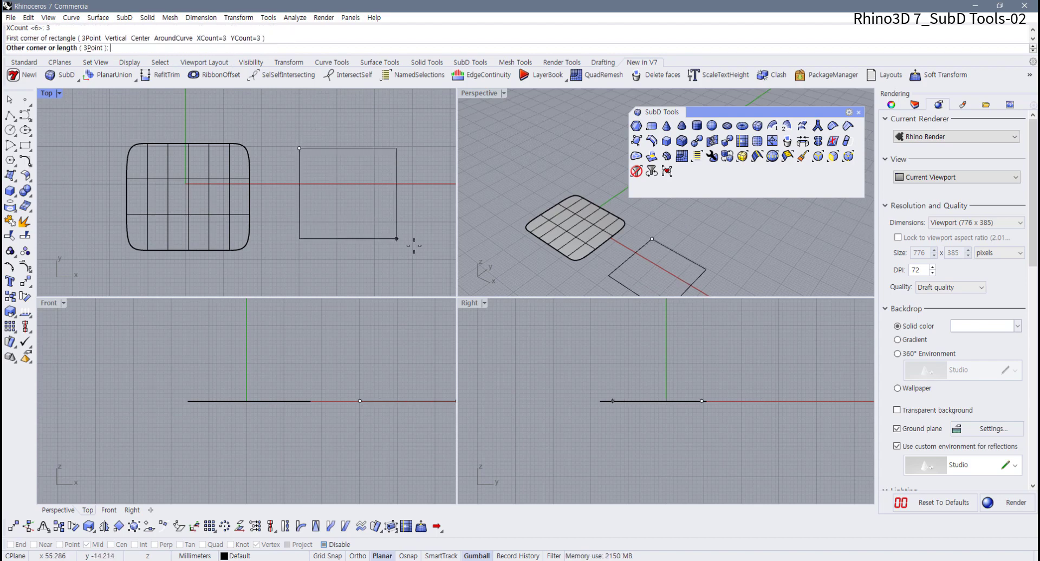
click(399, 235)
mouse_move(699, 239)
right_down()
mouse_move(657, 232)
mouse_move(719, 236)
right_up()
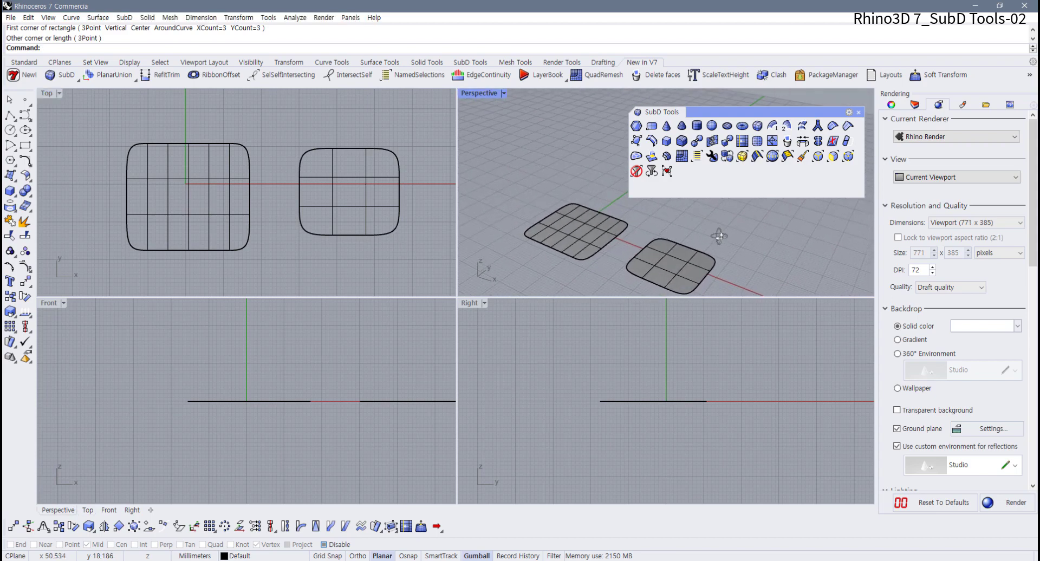
drag(746, 231, 540, 295)
key(Delete)
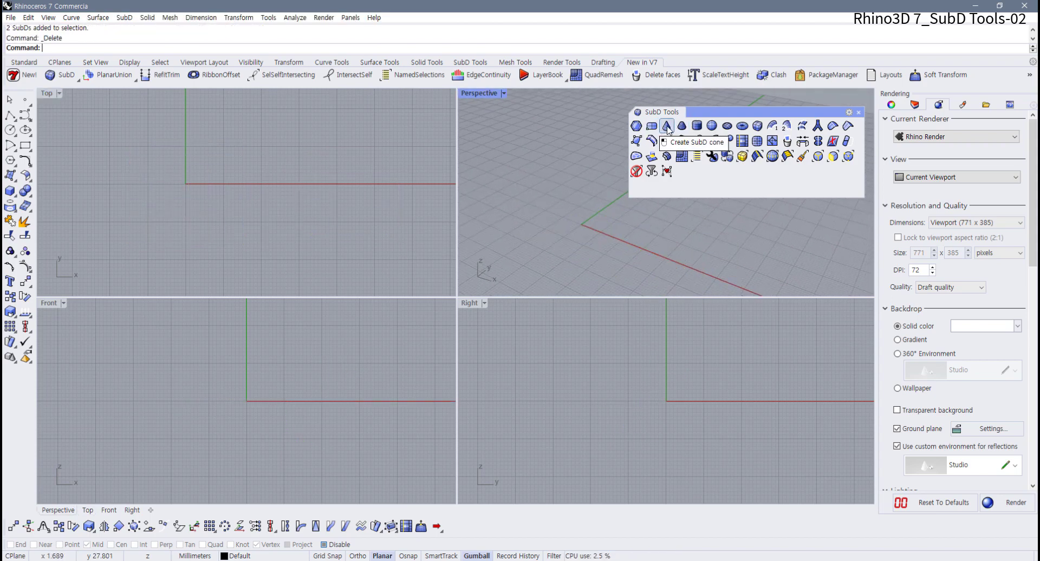
Step: Create a Quads-style SubD sphere with 2 subdivisions and a radius of about 18.3 mm at the origin, and delete it
click(711, 125)
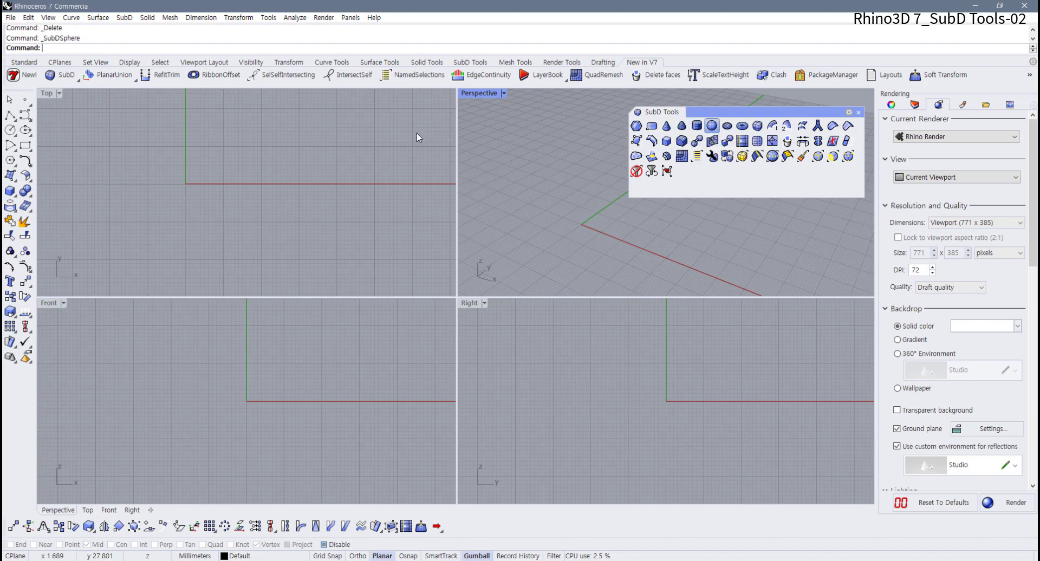
click(185, 184)
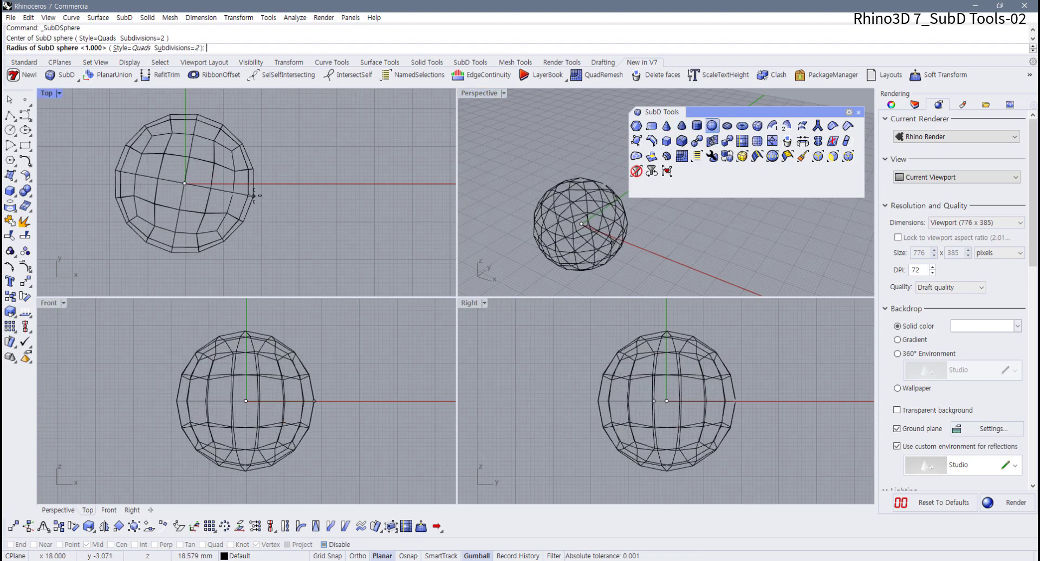
click(253, 183)
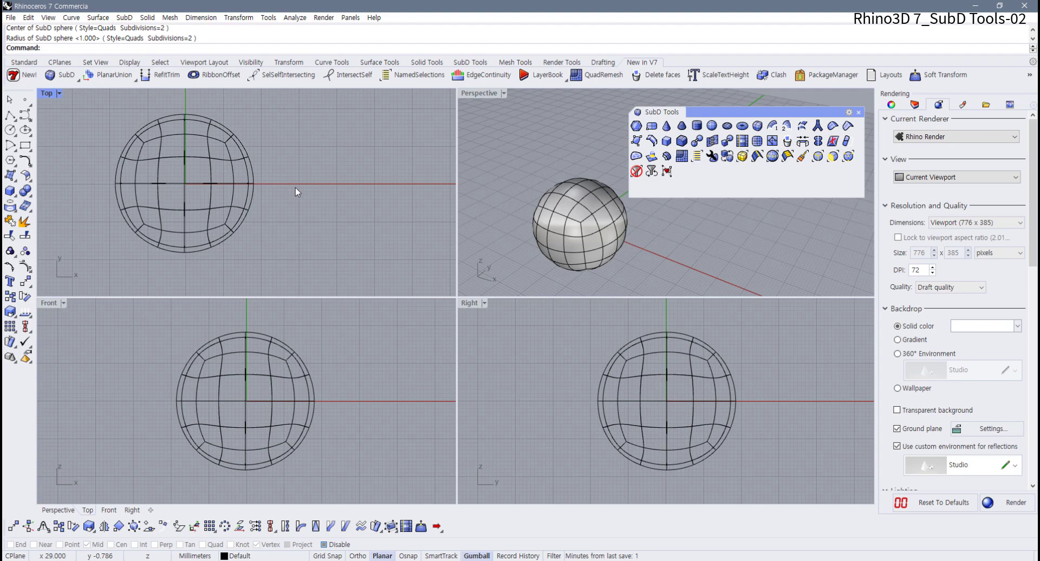
click(575, 234)
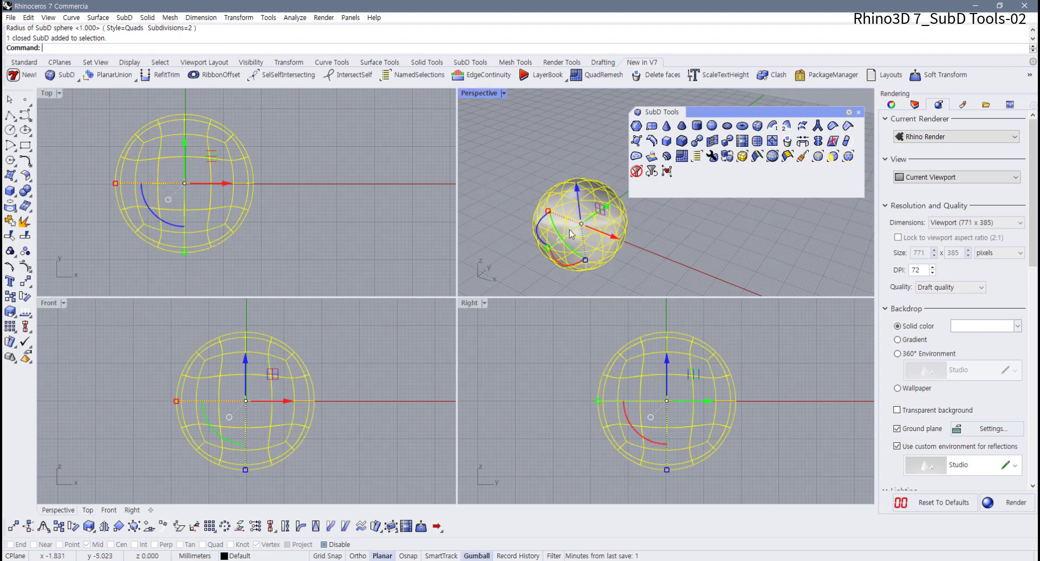
key(Delete)
Step: Create a SubD sphere with 1 subdivision centred at the origin, and delete it after viewing its coarser mesh
key(Return)
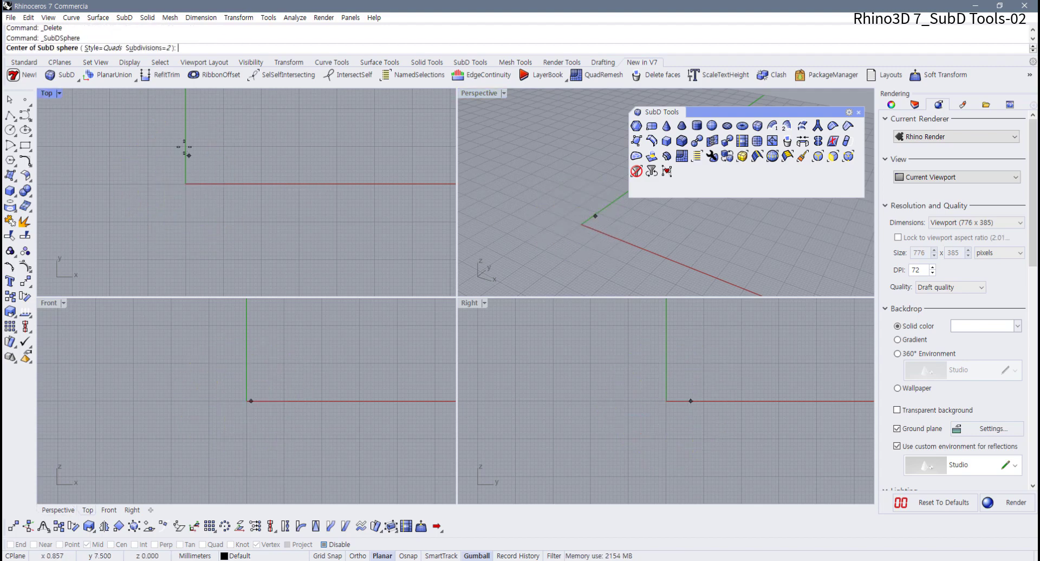
click(156, 47)
text(1)
key(Return)
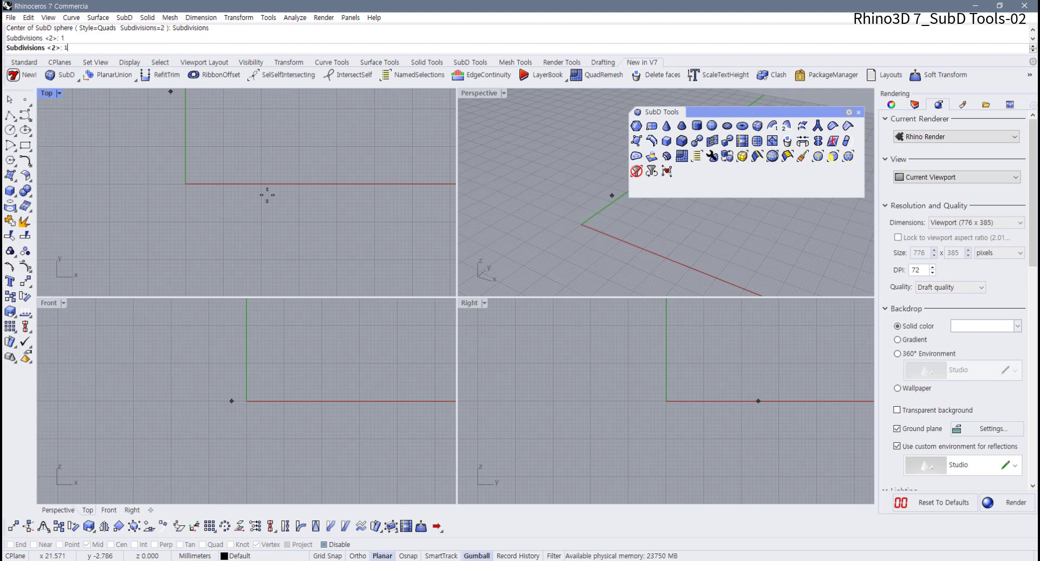
text(0)
key(Return)
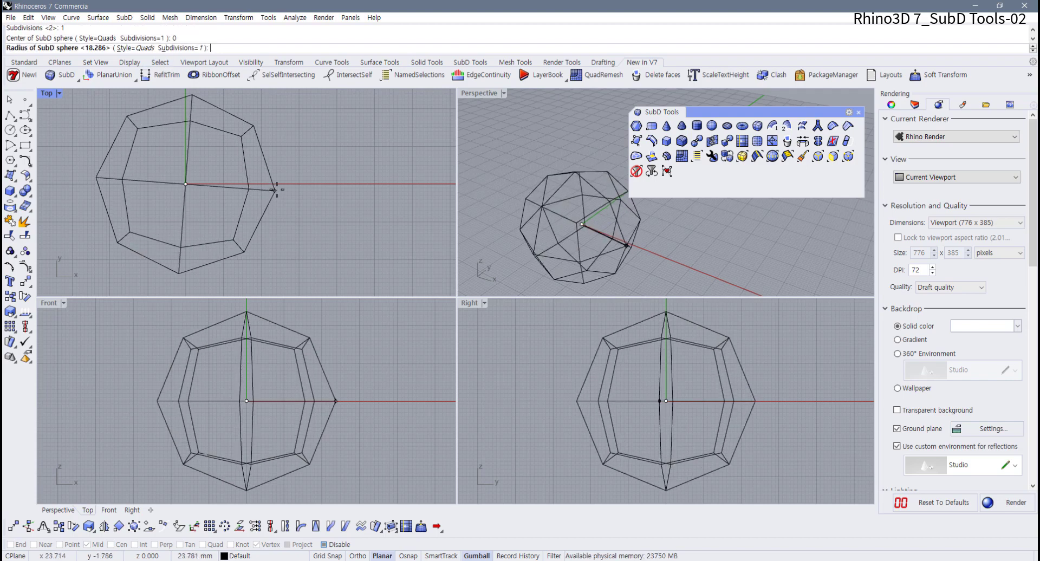
click(237, 184)
right_drag(585, 255, 570, 207)
click(569, 207)
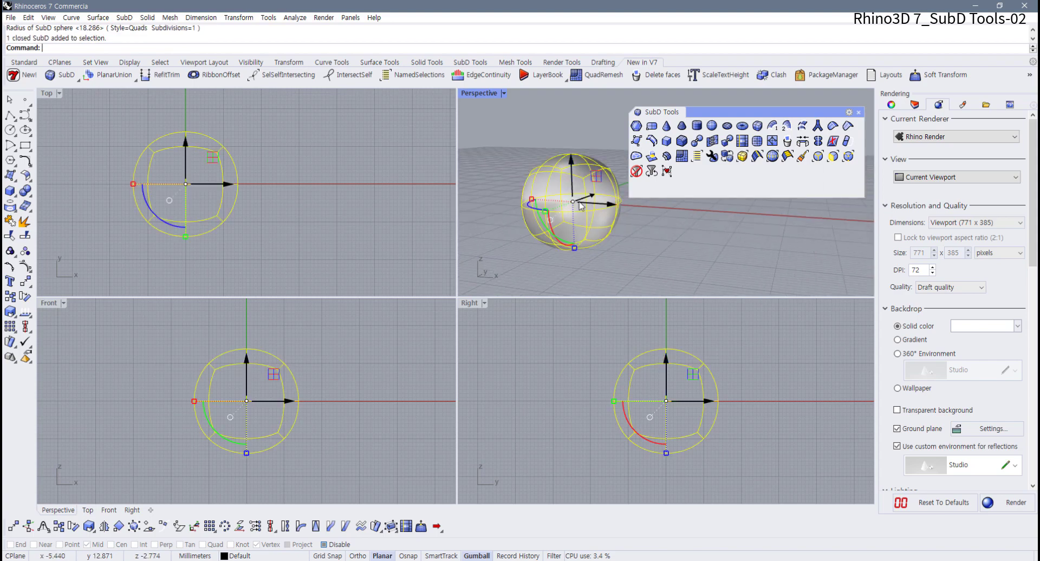
key(Delete)
Step: Create a SubD ellipsoid centred at the origin with 10 vertical and 10 around faces, elongated along the X axis, and delete it
click(727, 126)
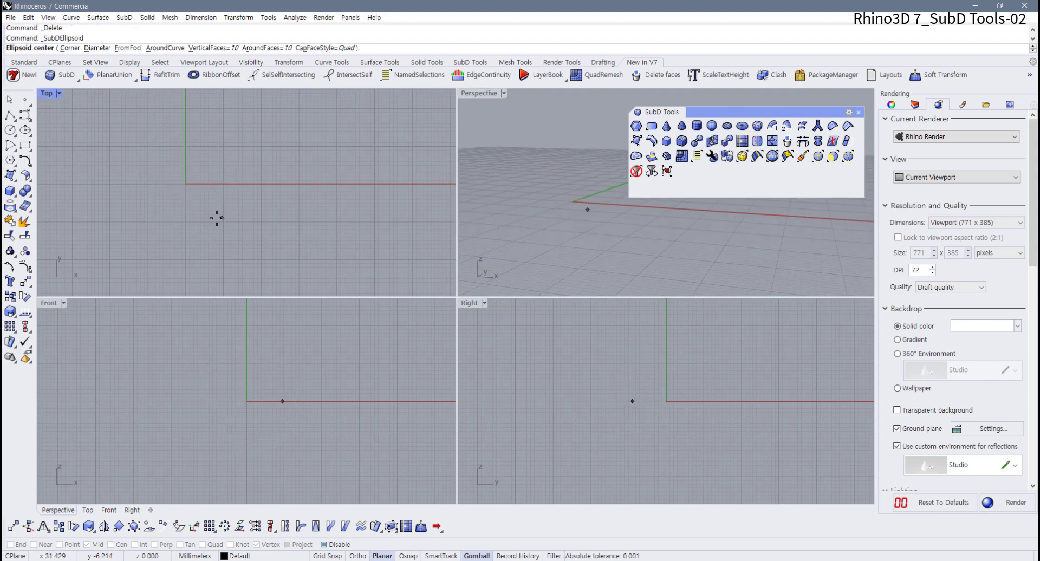
text(0)
key(Return)
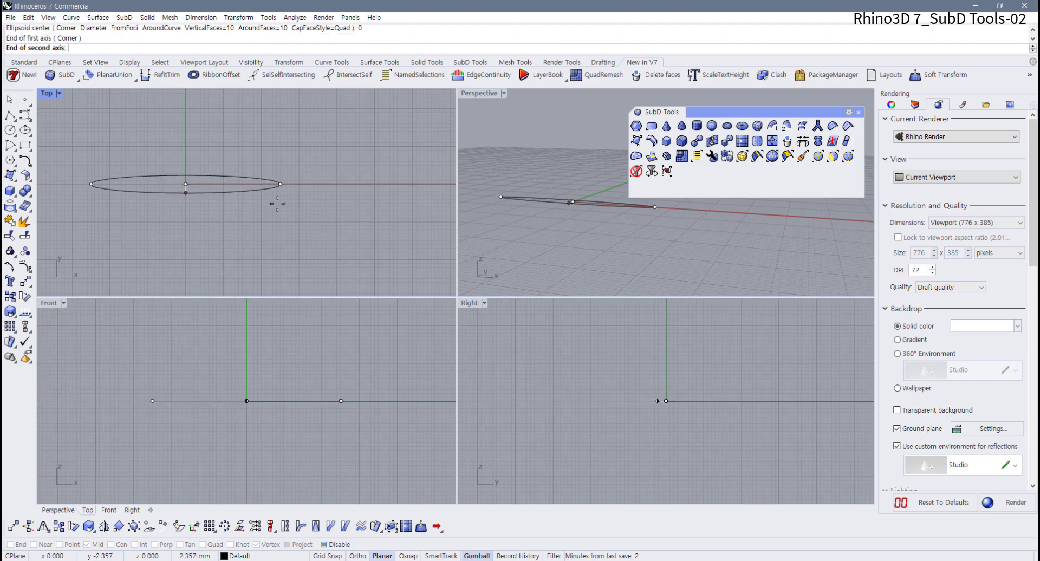
click(279, 196)
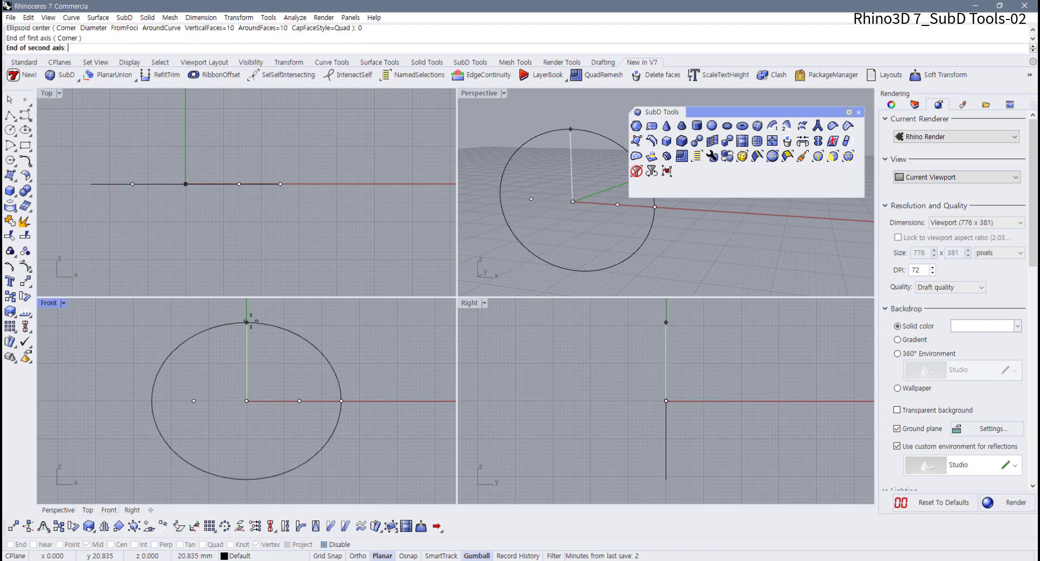
click(235, 233)
click(264, 350)
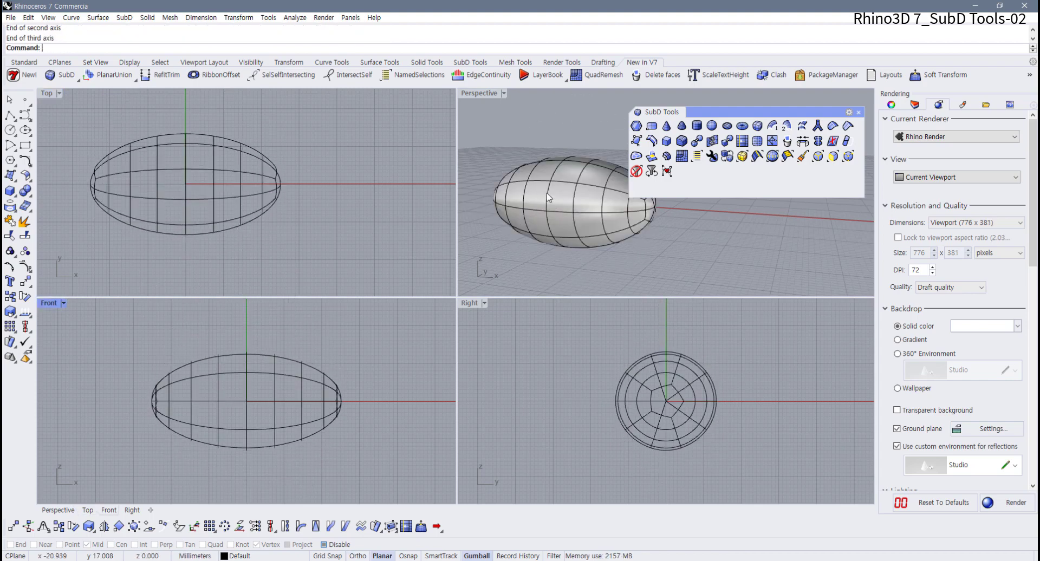
right_drag(529, 199, 609, 233)
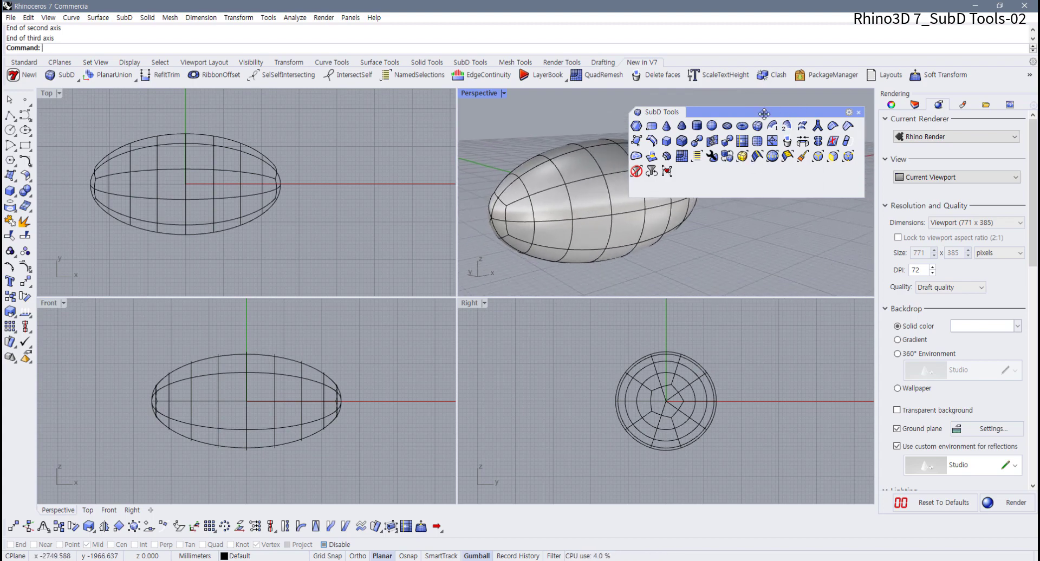
drag(767, 111, 780, 102)
click(609, 222)
key(Delete)
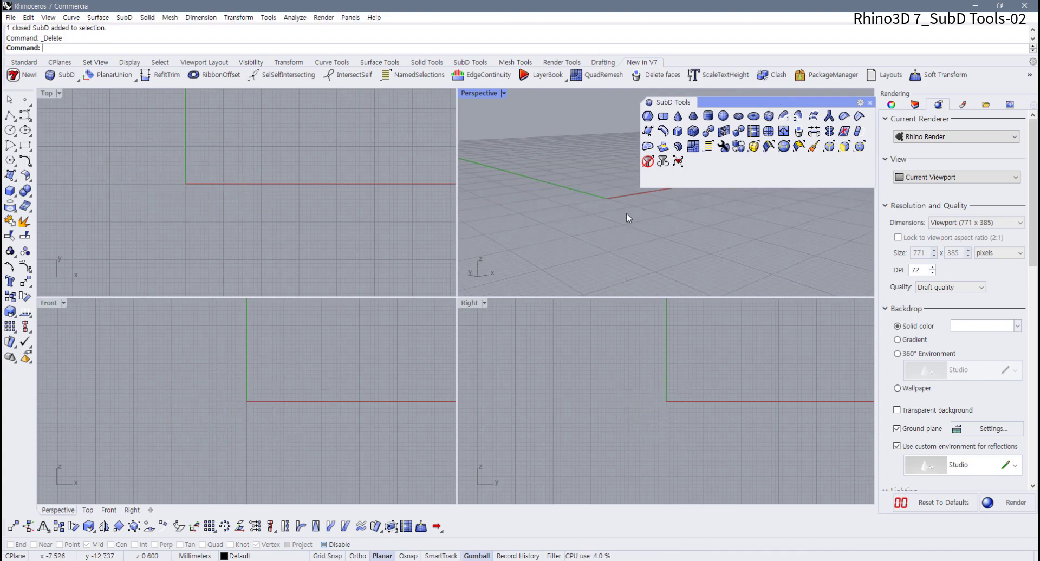
Step: Create a SubD torus at the origin with 6 vertical and 10 around faces and a main radius of about 20 mm, and delete it
click(754, 119)
text(0 ):)
key(Return)
click(261, 193)
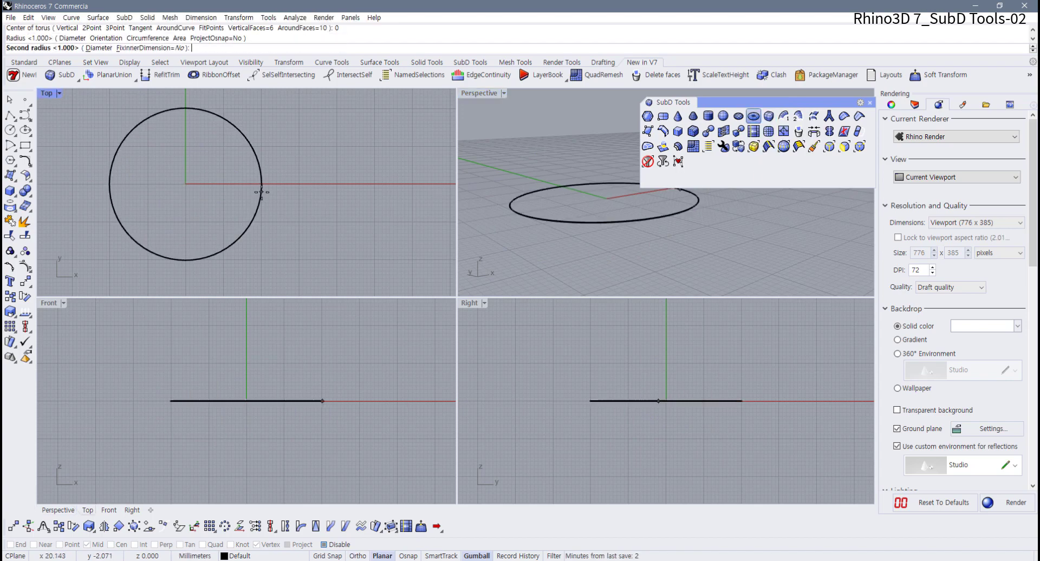
click(231, 192)
scroll(569, 212, down, 5)
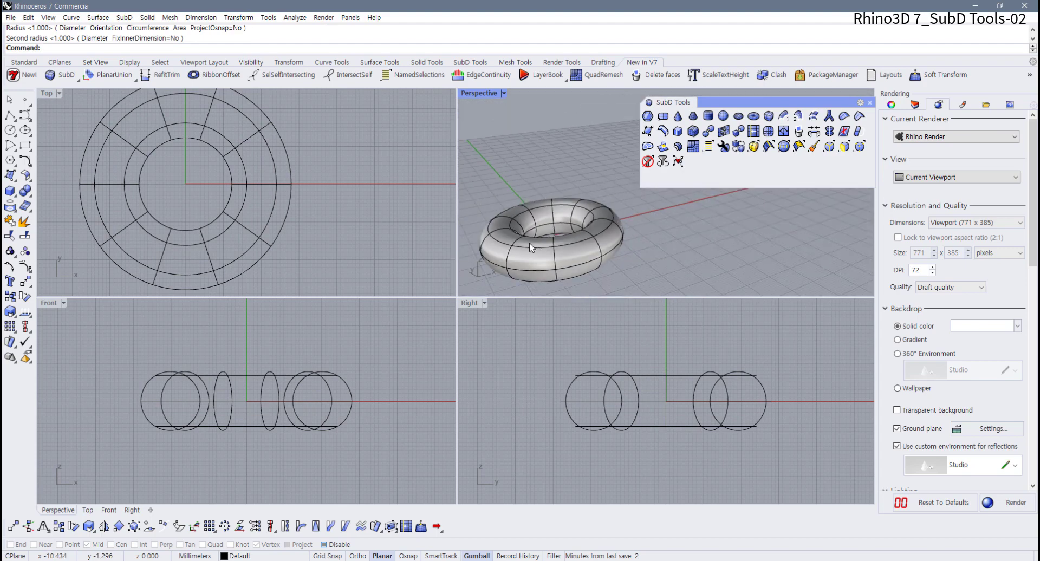
click(570, 210)
key(Delete)
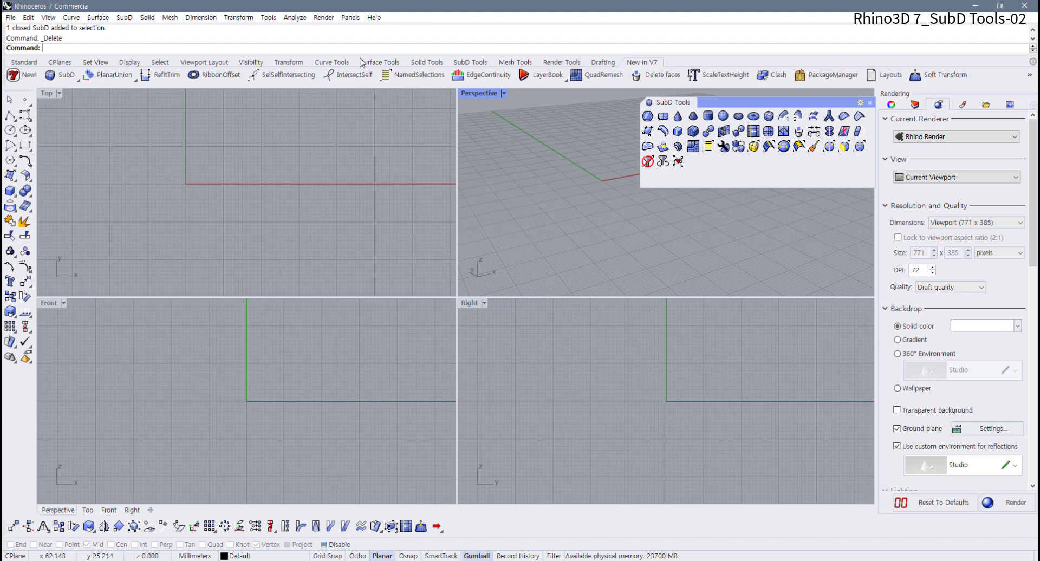
Step: Display the surface tools briefly and return to the Standard tool set
click(379, 62)
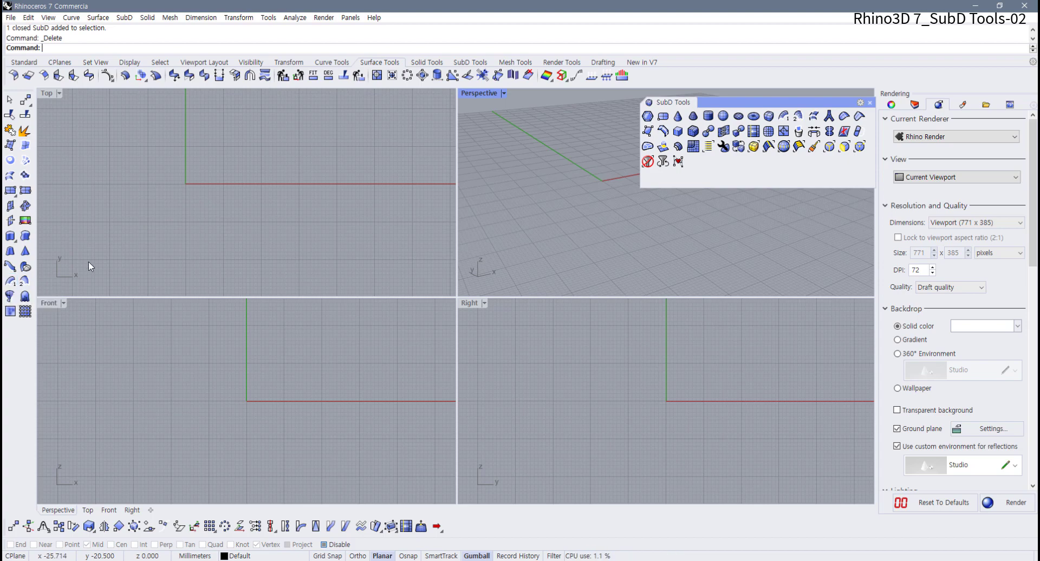
click(24, 63)
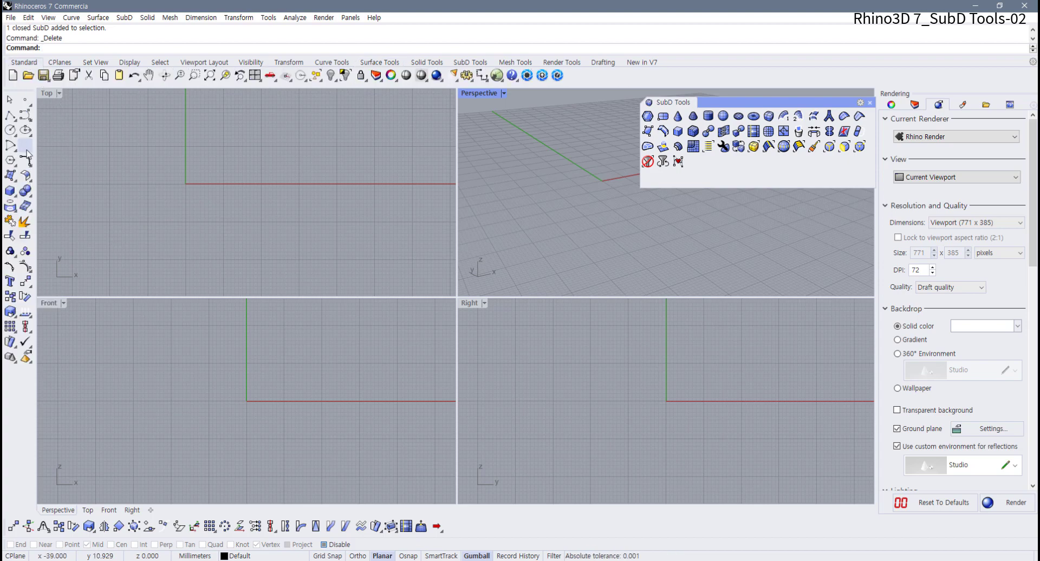
Step: Draw a gently waved four-point, degree-3 control point curve in the Front view, running roughly along the X axis
click(24, 116)
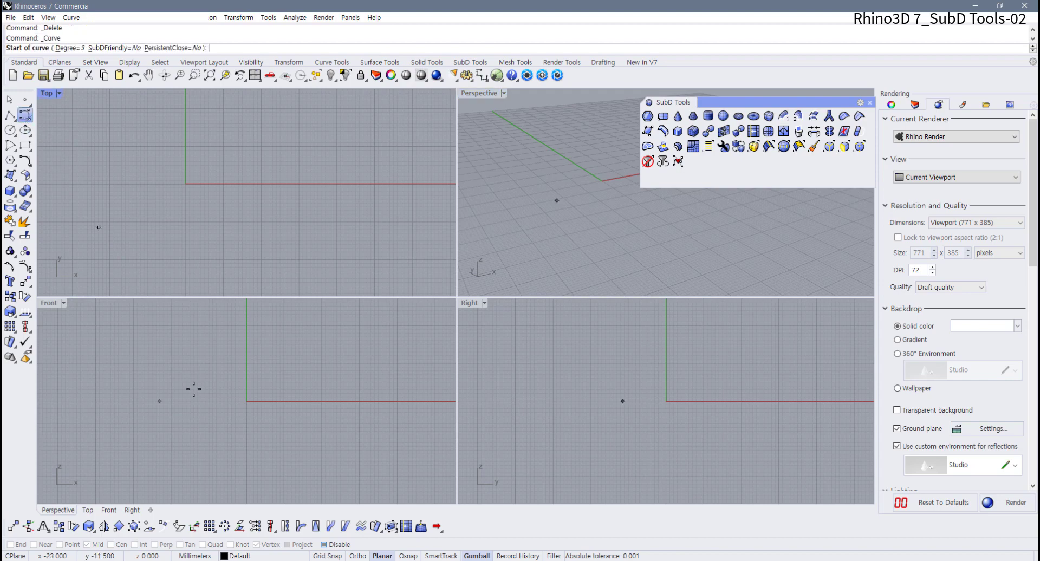
click(62, 410)
click(171, 376)
click(306, 426)
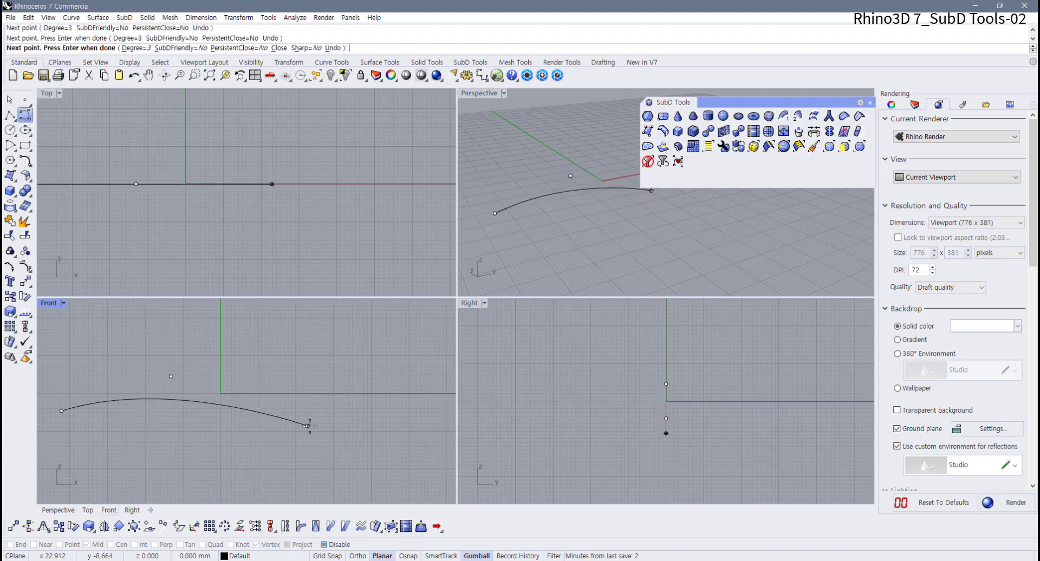
click(423, 386)
right_click(413, 383)
Step: Enable End object snapping and draw a second wavy five-point curve in the Right view, starting from the first curve's negative-X end
scroll(217, 217, down, 4)
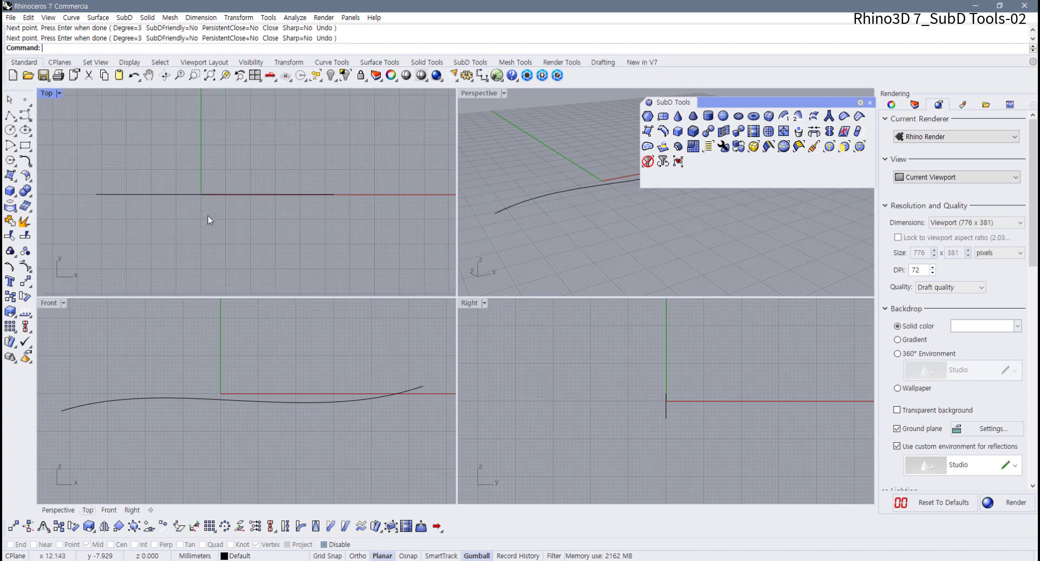
right_drag(182, 218, 227, 233)
right_click(138, 214)
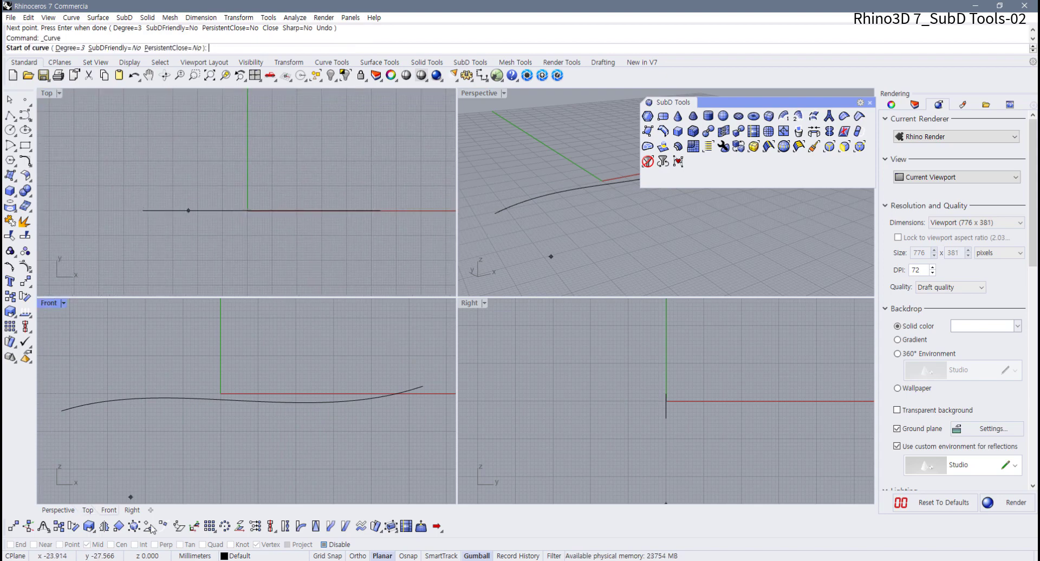
click(324, 544)
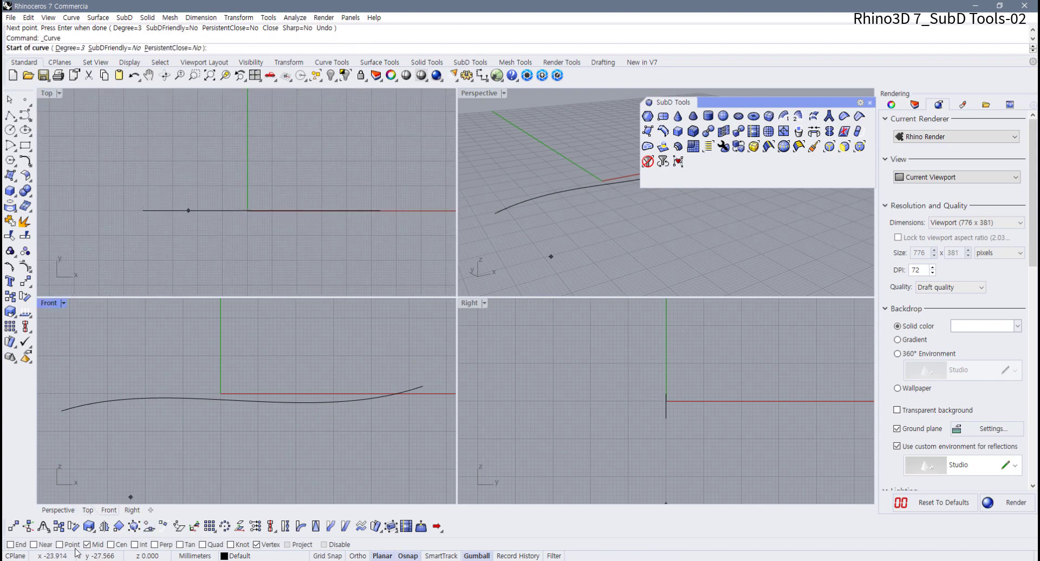
click(10, 545)
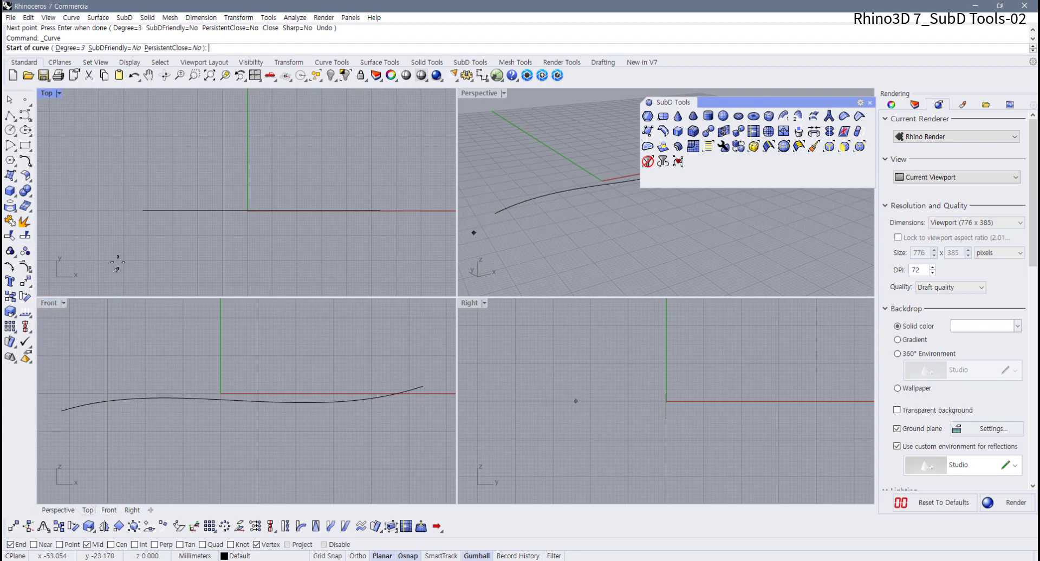
click(142, 210)
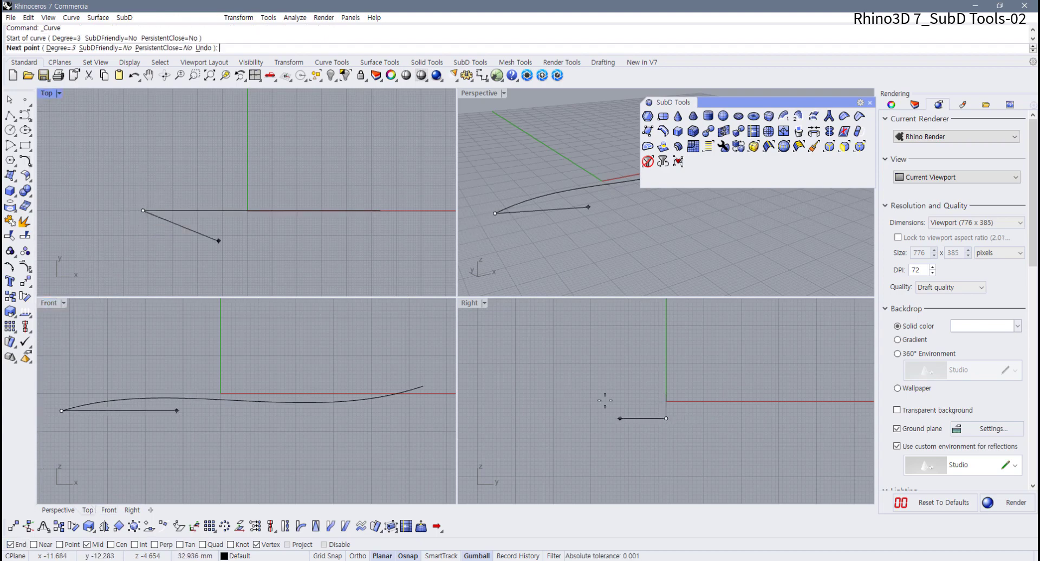
click(752, 391)
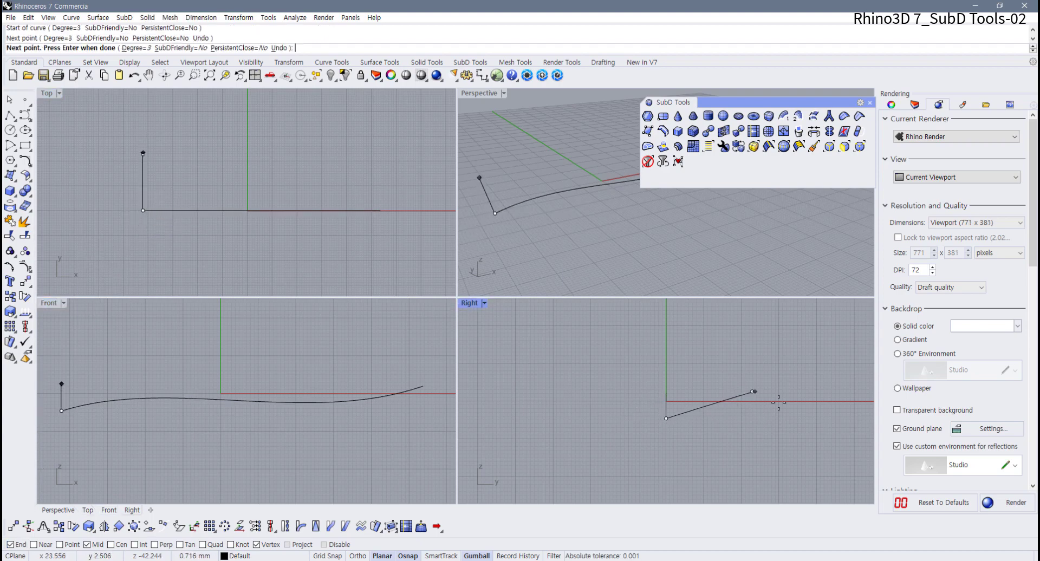
click(825, 424)
right_drag(829, 423, 762, 431)
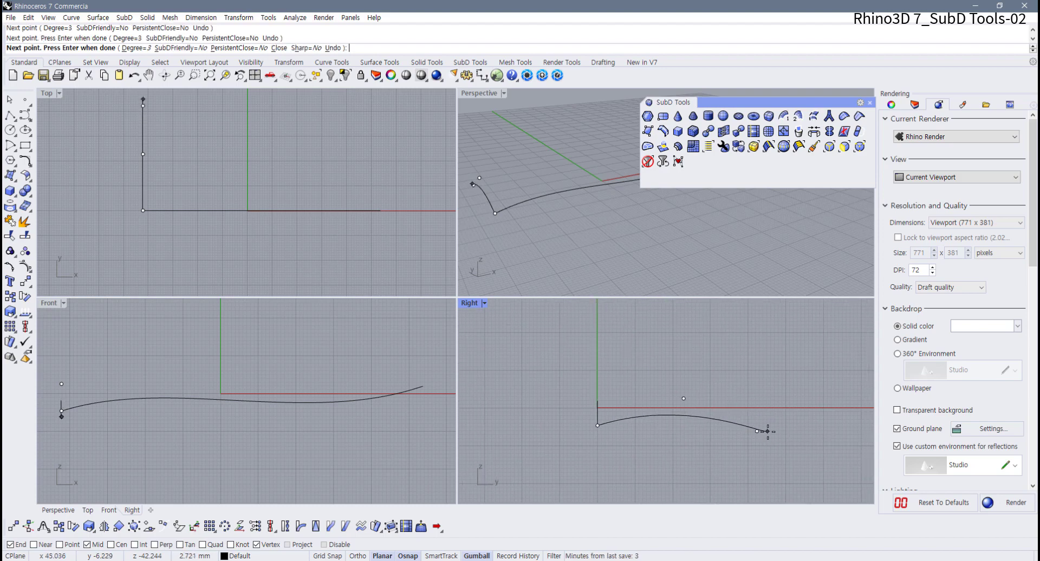
click(821, 435)
click(856, 398)
right_click(853, 401)
Step: Maximize the Perspective viewport and examine the two connected curves
click(832, 419)
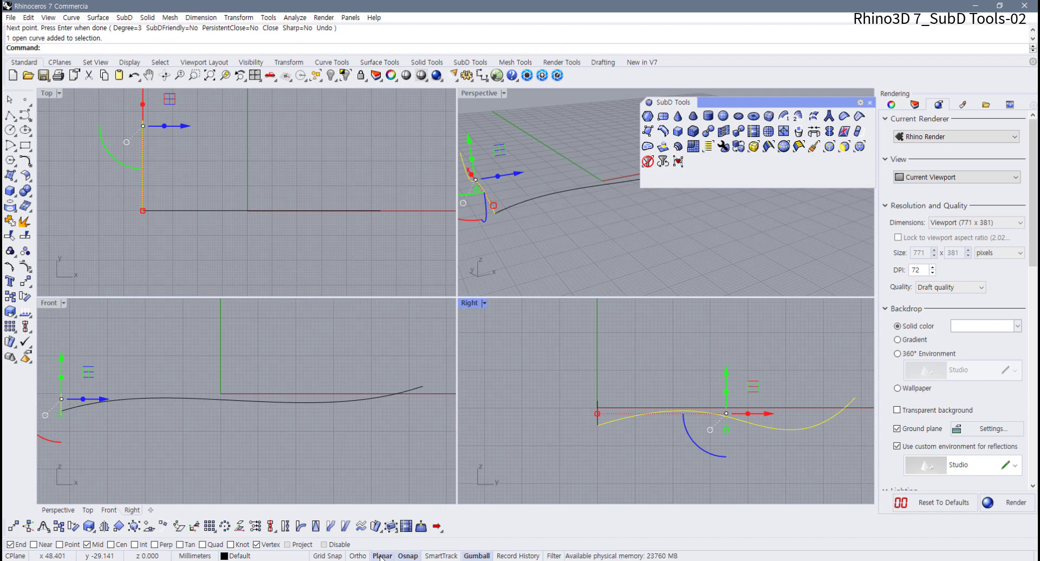
click(635, 459)
click(718, 413)
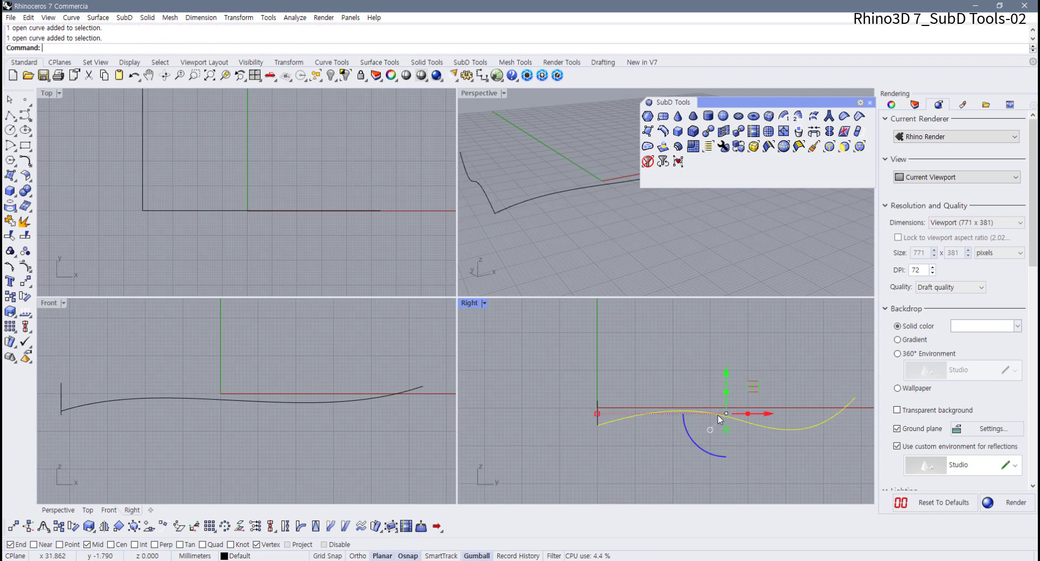
scroll(585, 218, down, 5)
right_drag(584, 216, 588, 260)
click(626, 250)
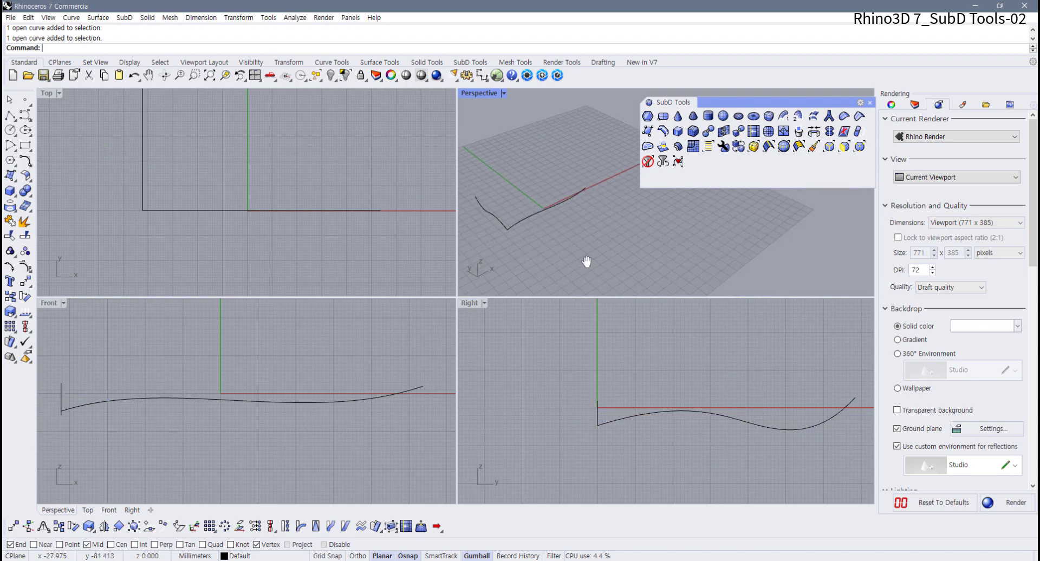
scroll(587, 260, down, 5)
double_click(479, 93)
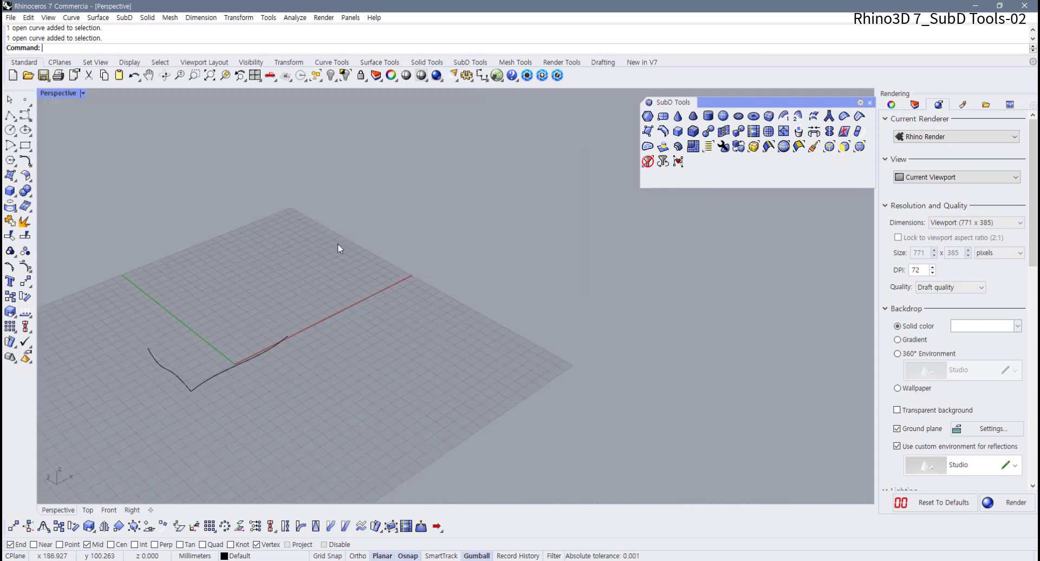
scroll(406, 287, up, 5)
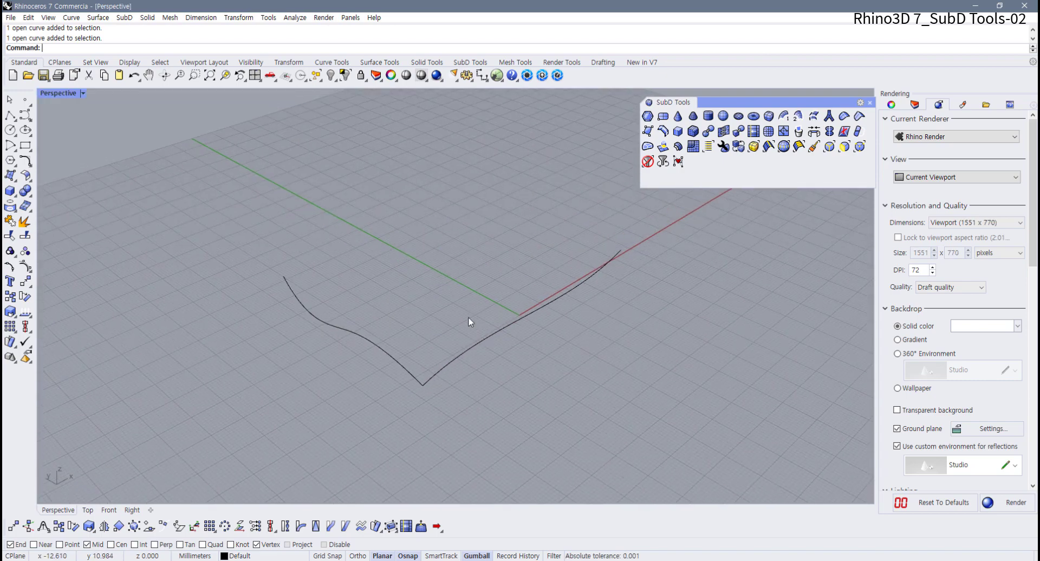
click(507, 324)
right_drag(509, 329, 476, 311)
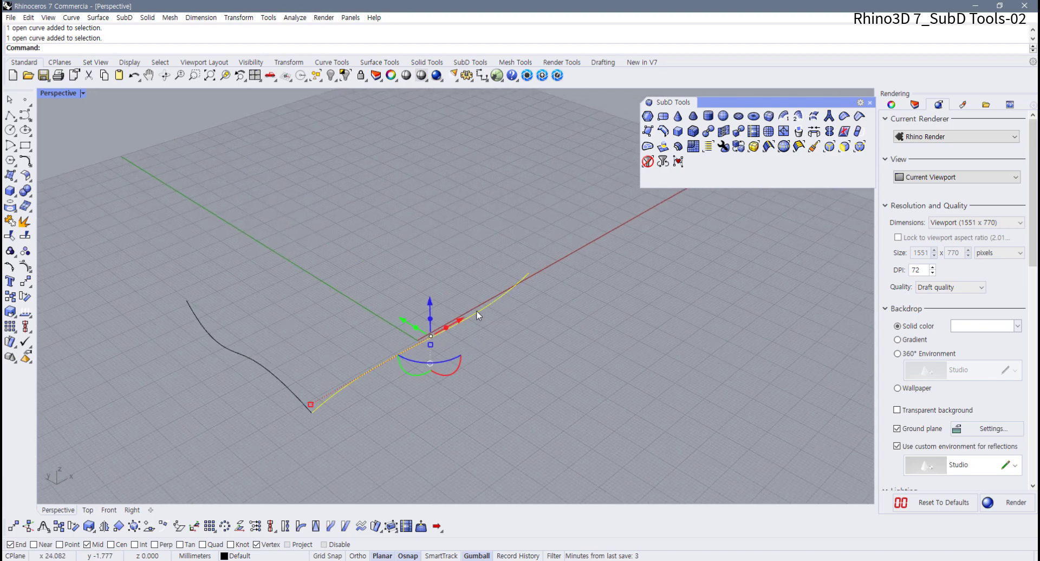
click(555, 277)
right_drag(537, 287, 483, 319)
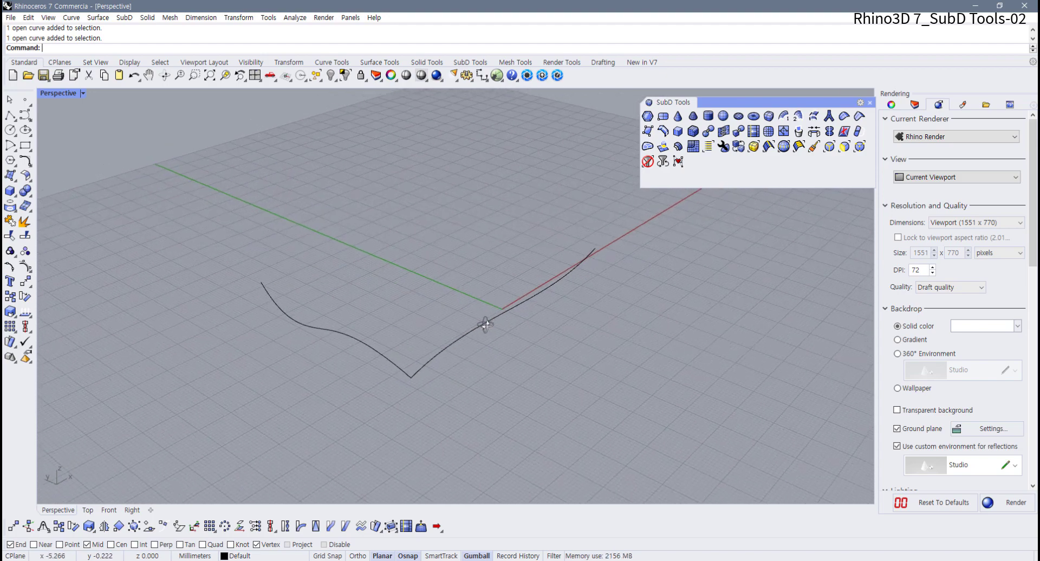
Step: Start a one-rail SubD sweep with the X-direction curve as the rail and the Y-direction curve as the cross section
click(785, 118)
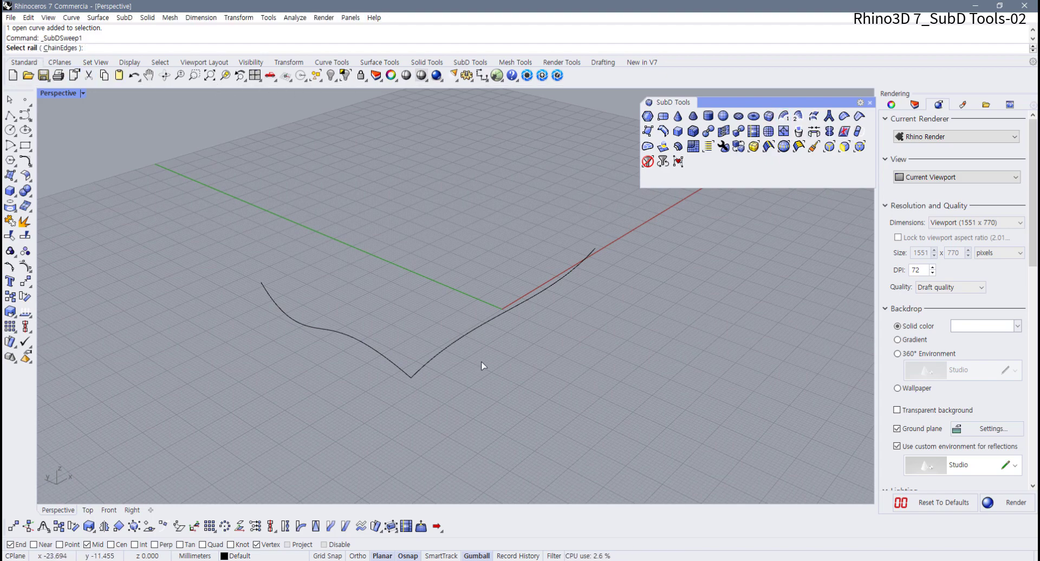
click(441, 355)
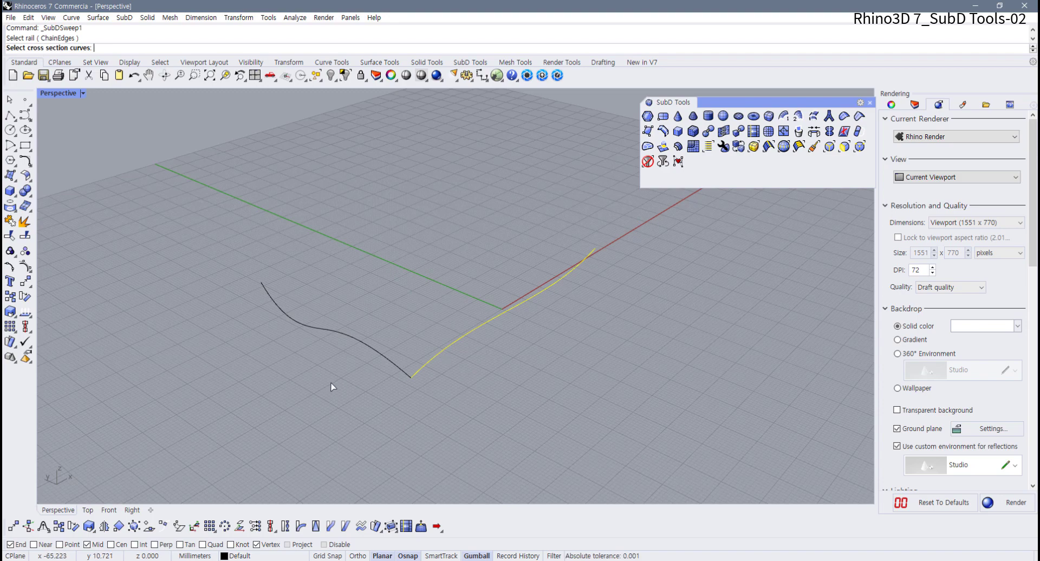
click(383, 358)
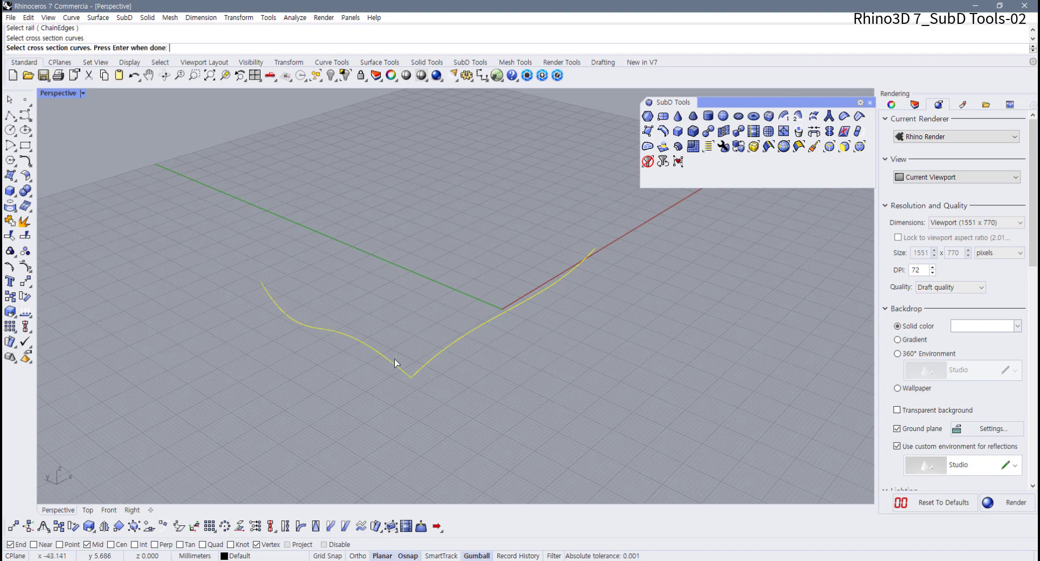
key(Return)
right_drag(405, 352, 407, 378)
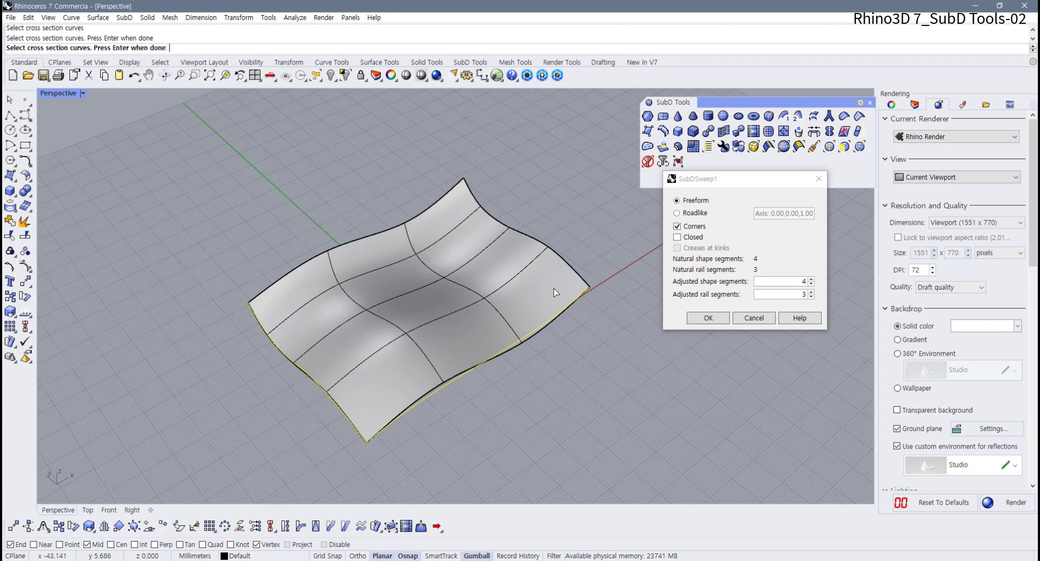
Step: Try a denser sweep preview with 10 adjusted shape segments and 9 adjusted rail segments
drag(743, 184, 705, 215)
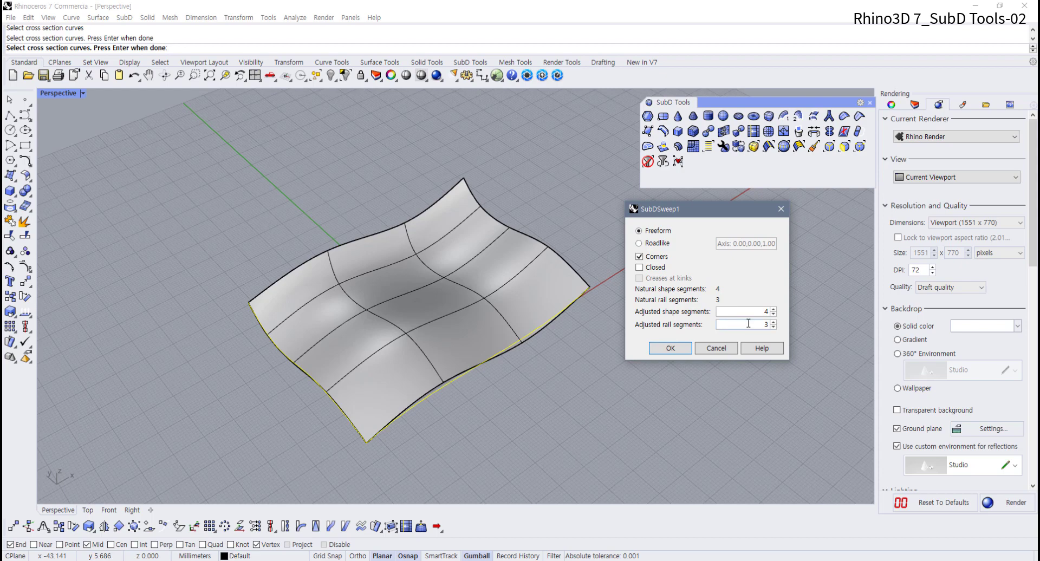
click(774, 310)
click(774, 310)
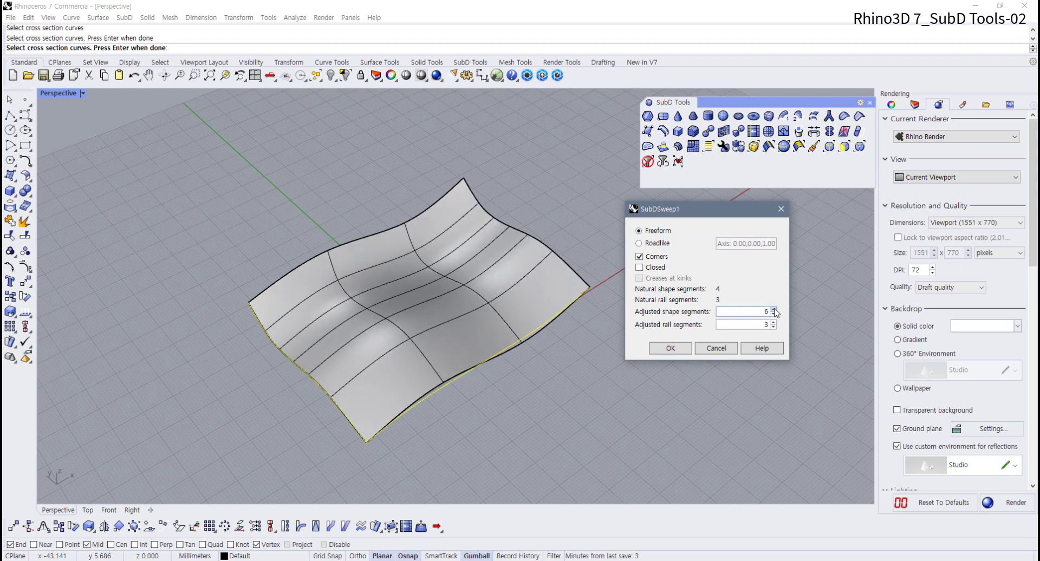
click(774, 309)
click(774, 310)
click(774, 310)
click(773, 322)
click(773, 322)
click(773, 323)
click(773, 323)
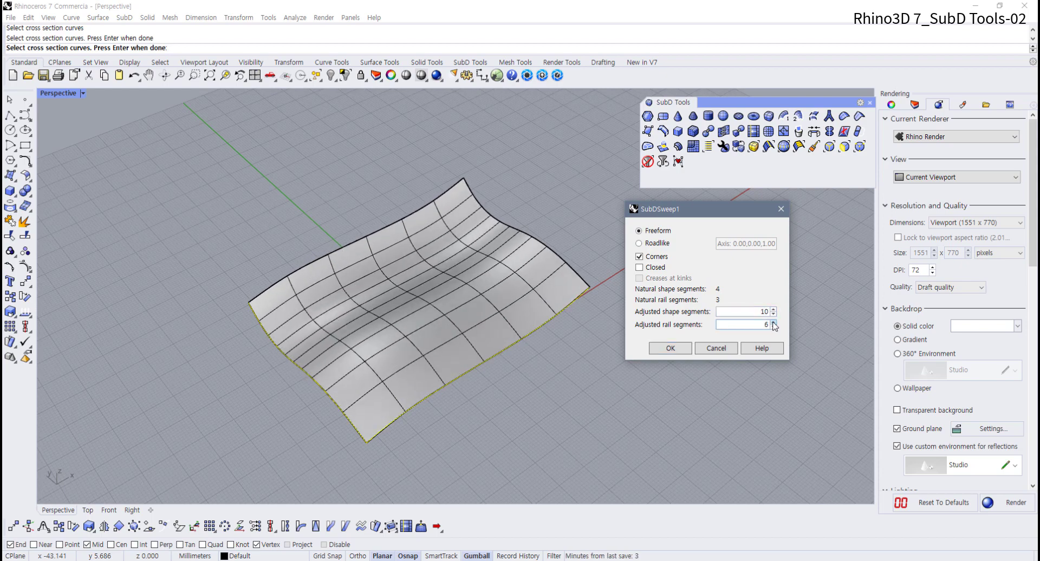
click(773, 322)
click(773, 322)
scroll(463, 375, up, 5)
scroll(463, 376, down, 5)
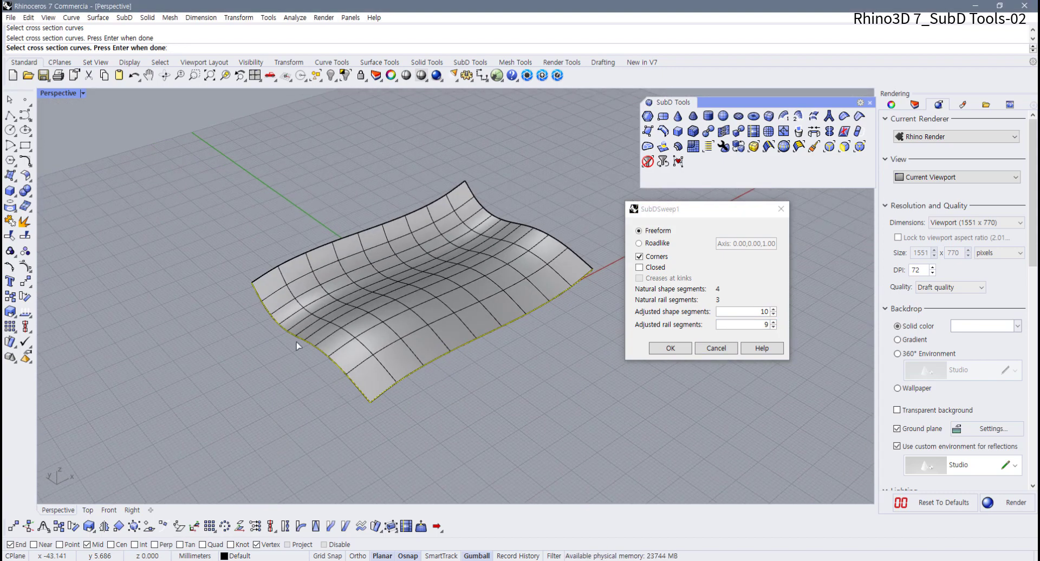
Step: Turn the sweep's Corners option off to compare the preview's corners, and turn it back on
click(639, 256)
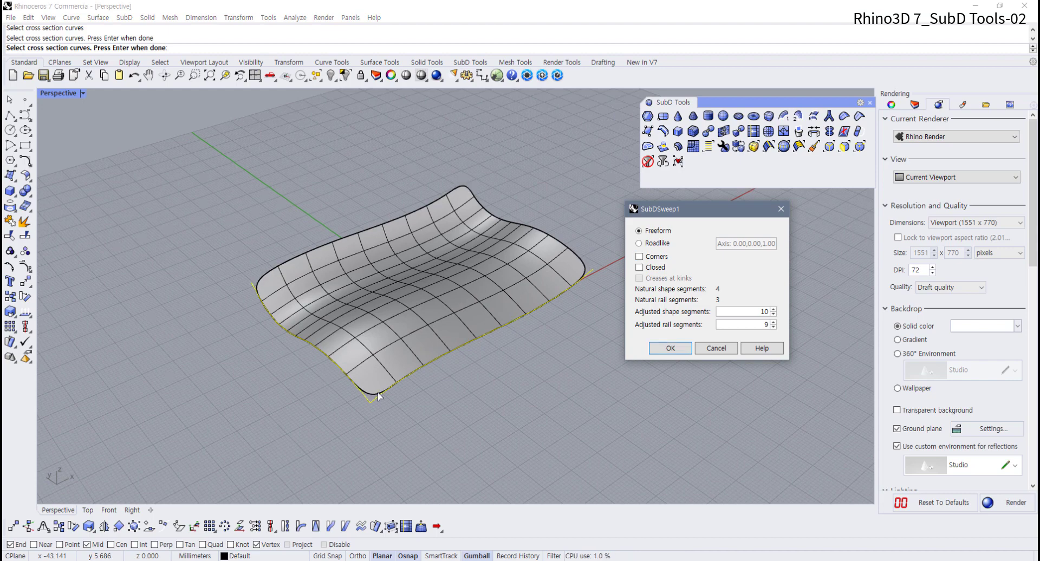
right_drag(292, 306, 297, 316)
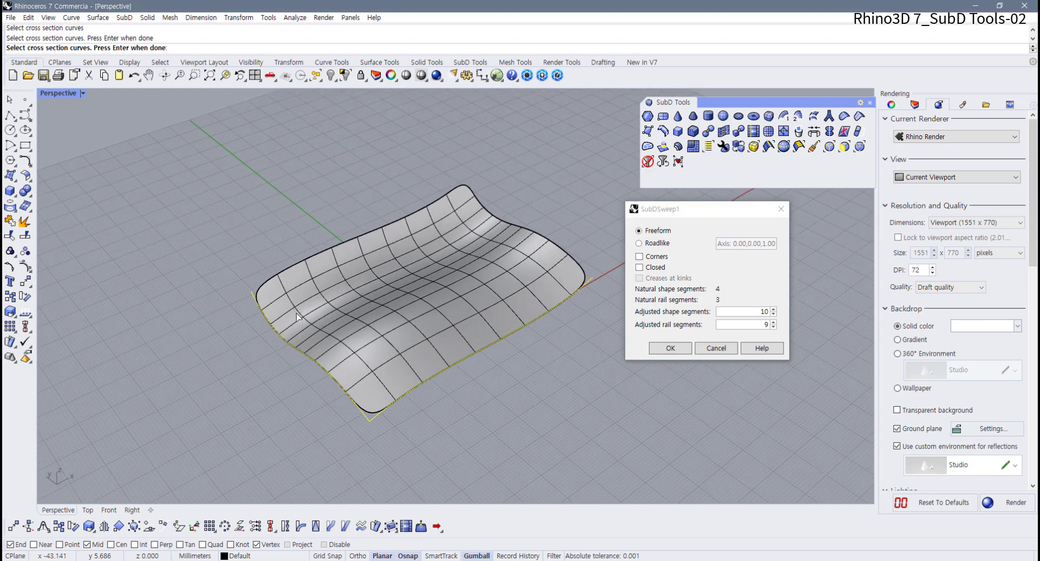
click(640, 257)
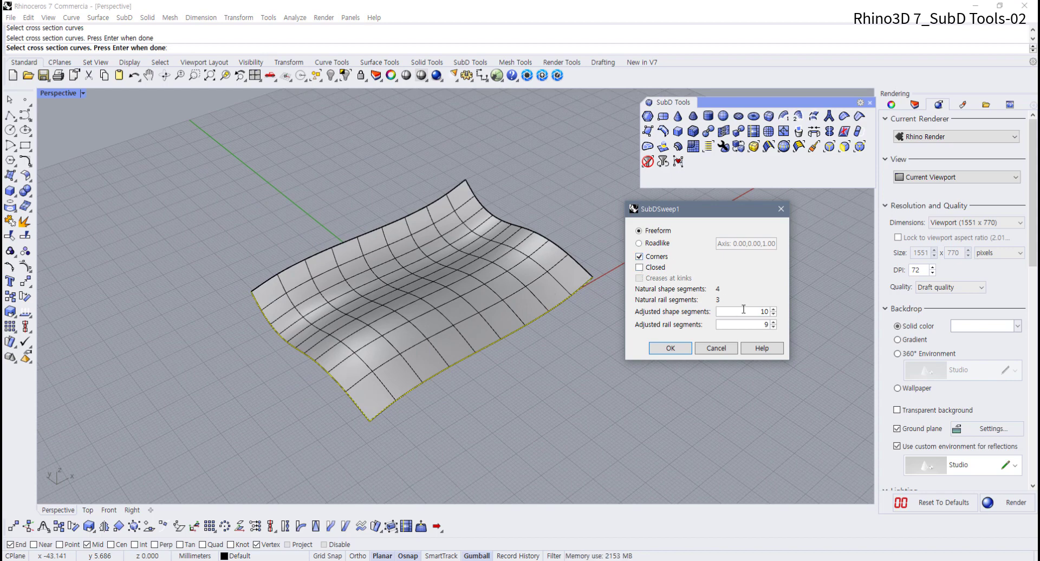
Step: Set both the adjusted shape segments and the adjusted rail segments of the sweep to 4
click(773, 315)
click(774, 315)
click(774, 315)
click(774, 315)
click(773, 316)
click(773, 316)
click(774, 315)
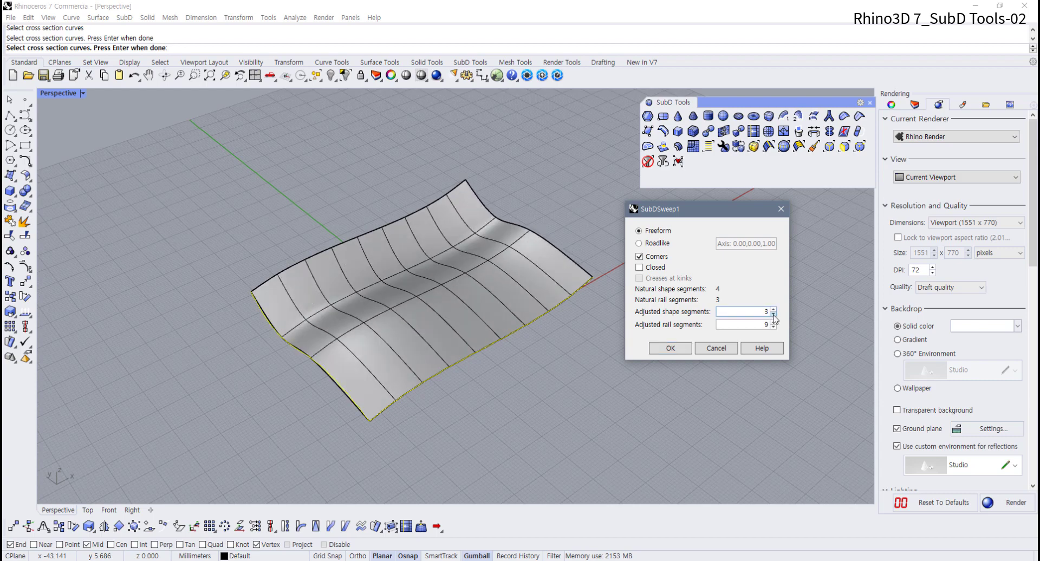
click(773, 309)
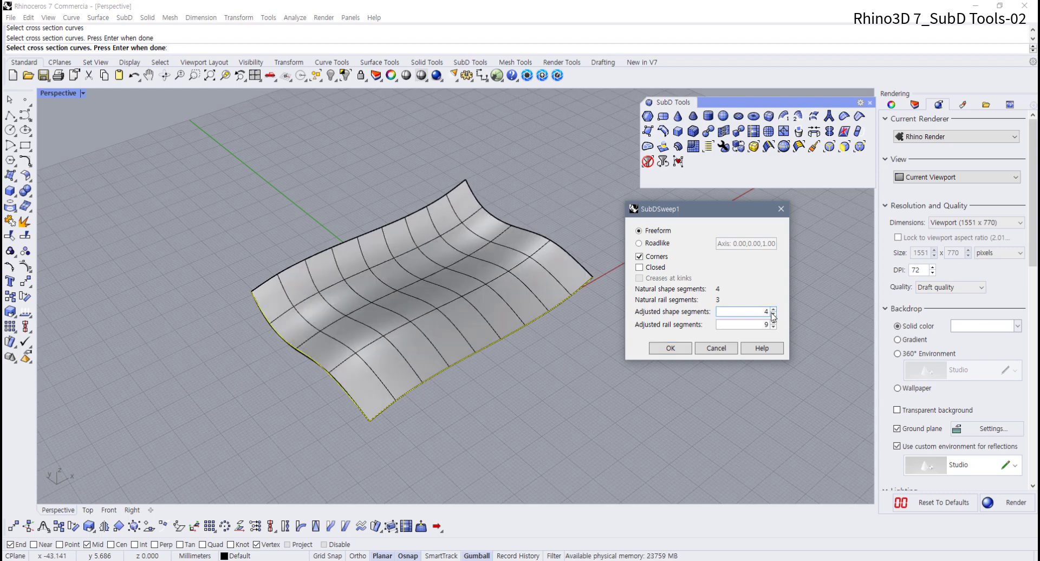
click(773, 327)
click(774, 327)
click(774, 327)
click(774, 327)
click(773, 327)
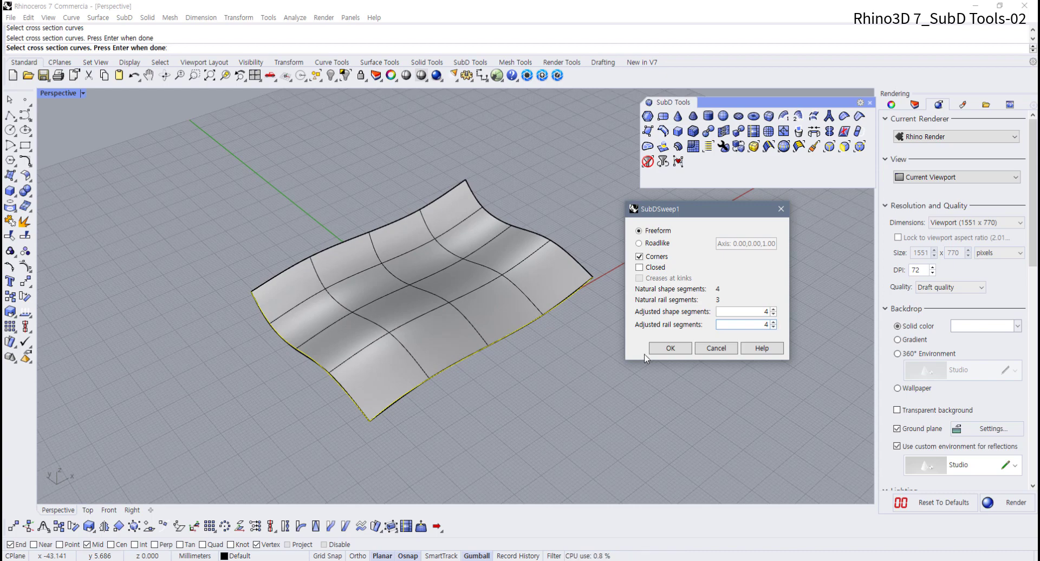
Step: Compare the sweep preview's edges with the input curves up close, and accept the Freeform sweep
click(433, 336)
right_drag(433, 336, 195, 230)
right_drag(251, 213, 365, 281)
scroll(365, 281, up, 4)
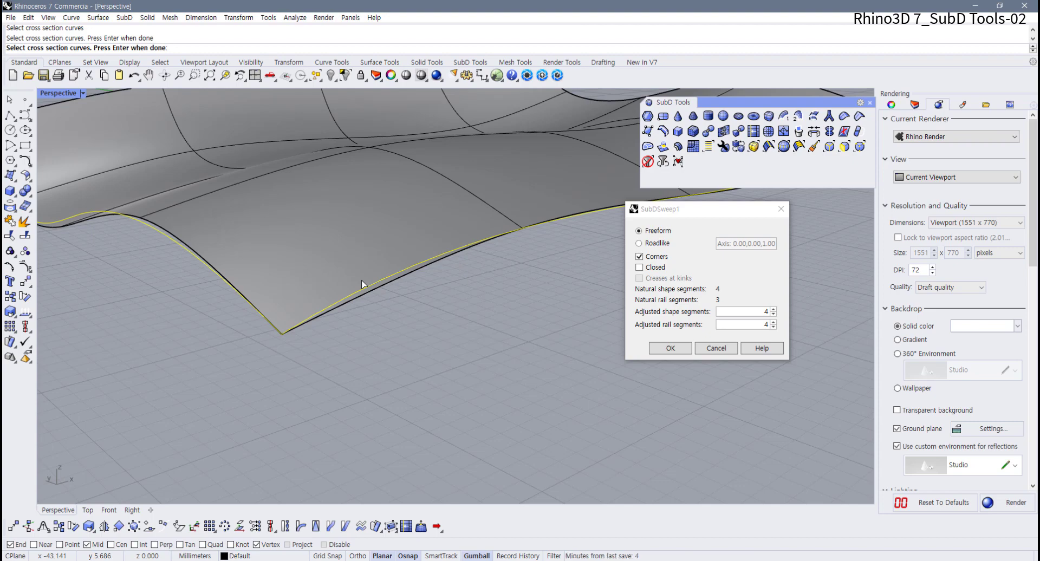
click(673, 347)
scroll(527, 371, down, 4)
right_drag(527, 372, 498, 398)
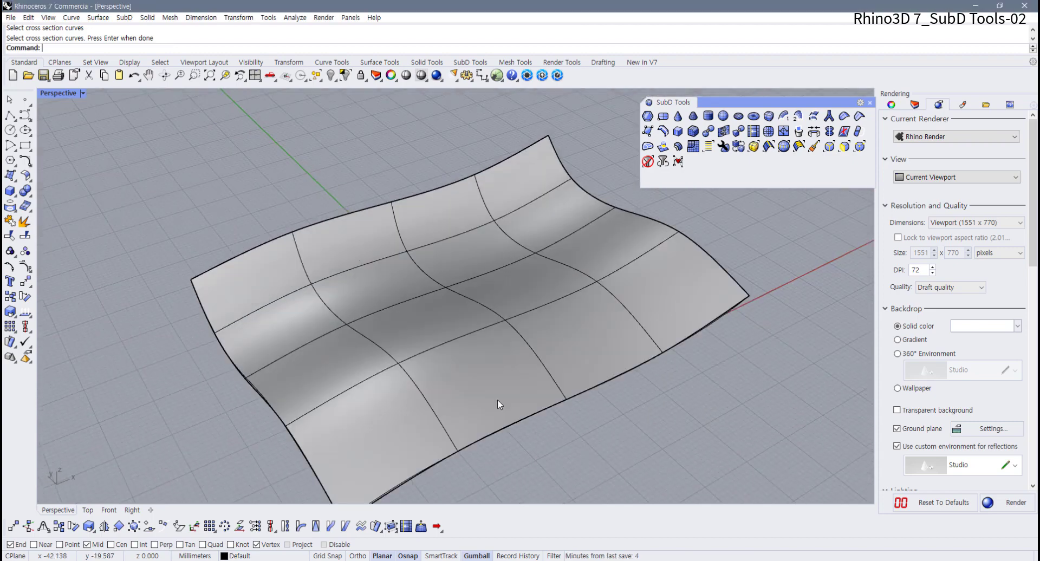
Step: Delete the rail and cross-section curves along the swept SubD surface's edges, undoing the accidental deletion of the surface
click(500, 430)
right_drag(514, 434, 519, 427)
key(Delete)
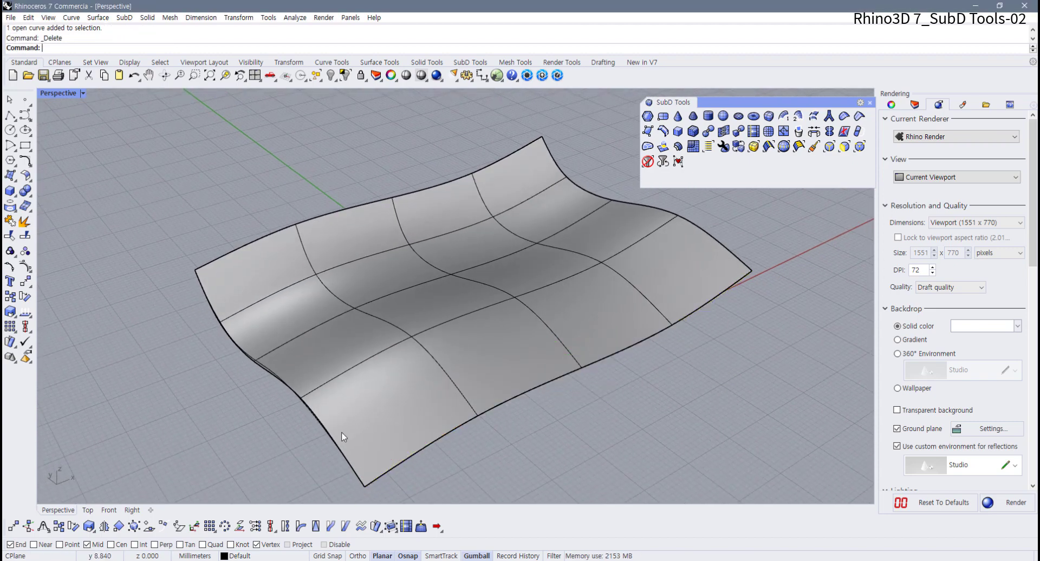
click(334, 429)
key(Delete)
key(ctrl+z)
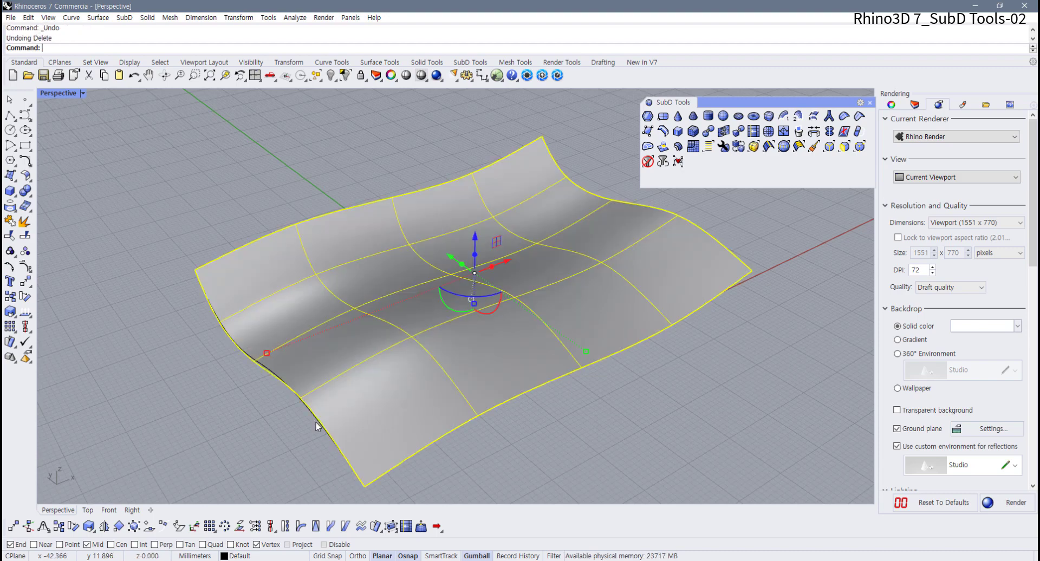
key(Escape)
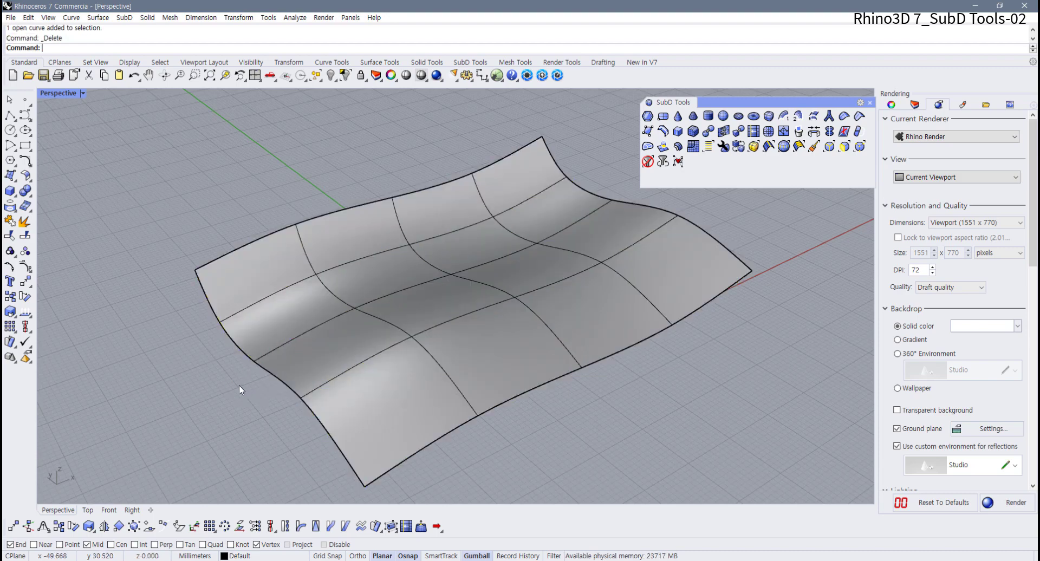
Step: Compare the swept SubD surface in its flat and smooth displays, ending on smooth
key(Tab)
key(Tab)
key(Tab)
key(Tab)
key(Tab)
key(Tab)
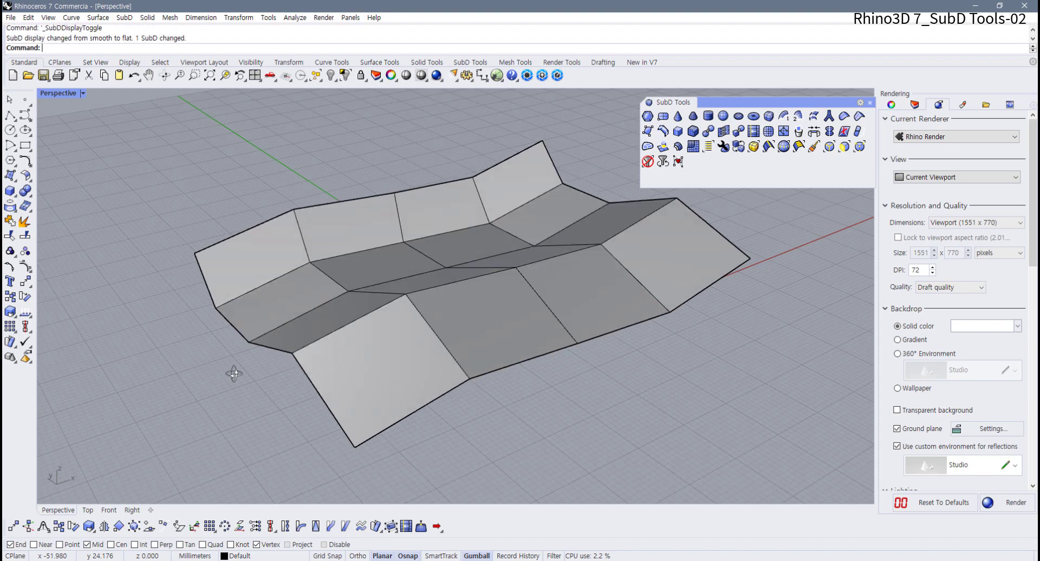
right_drag(234, 374, 424, 357)
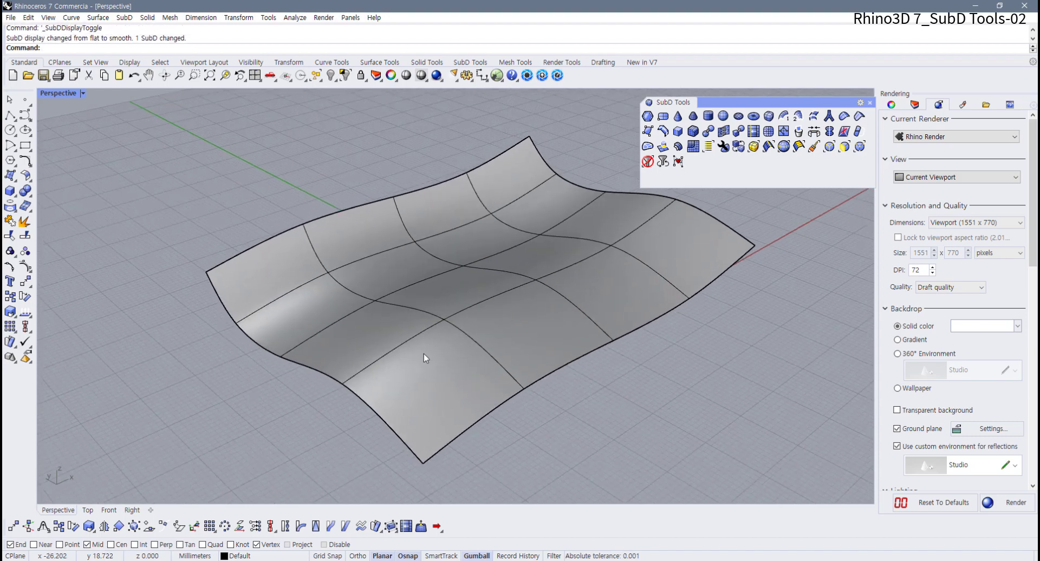
Step: Raise one interior vertex of the SubD surface vertically to form a bump
ctrl+shift+click(445, 321)
drag(444, 303, 444, 244)
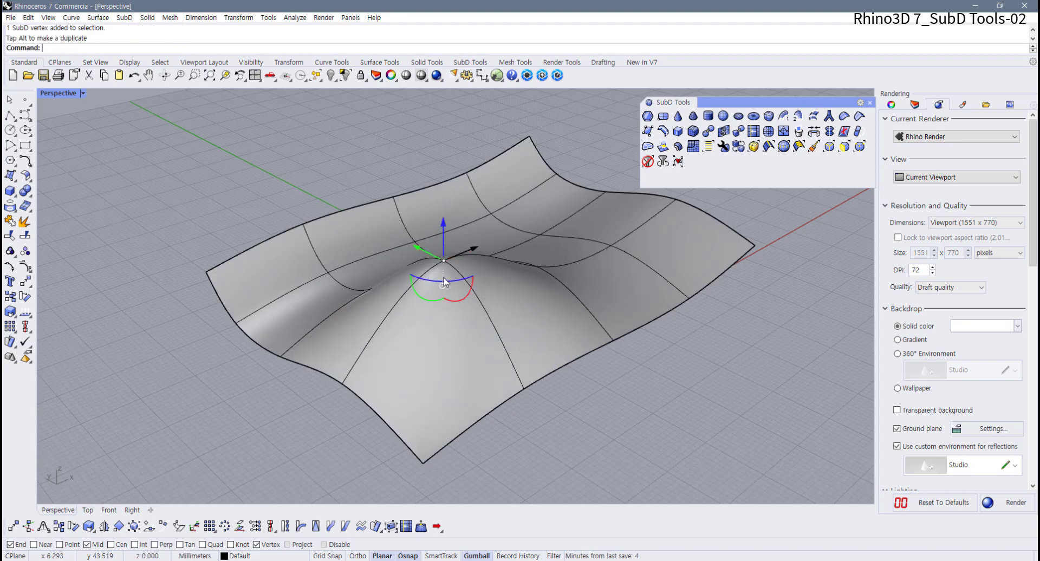
right_drag(443, 277, 518, 306)
Step: Select the raised vertex together with the interior vertex at the other end of its row, inspect both, and clear the selection
ctrl+shift+click(445, 310)
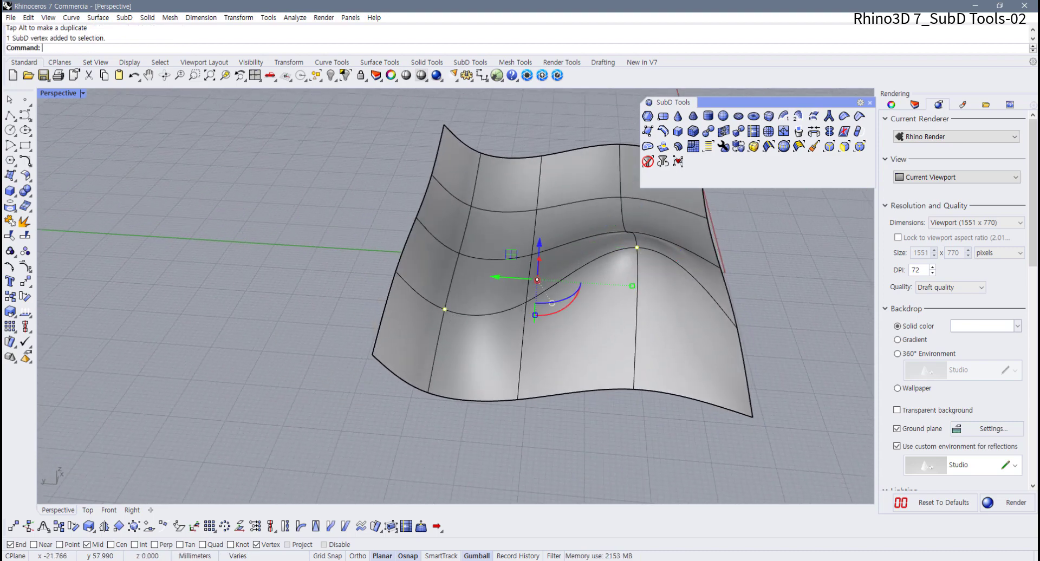
key(Escape)
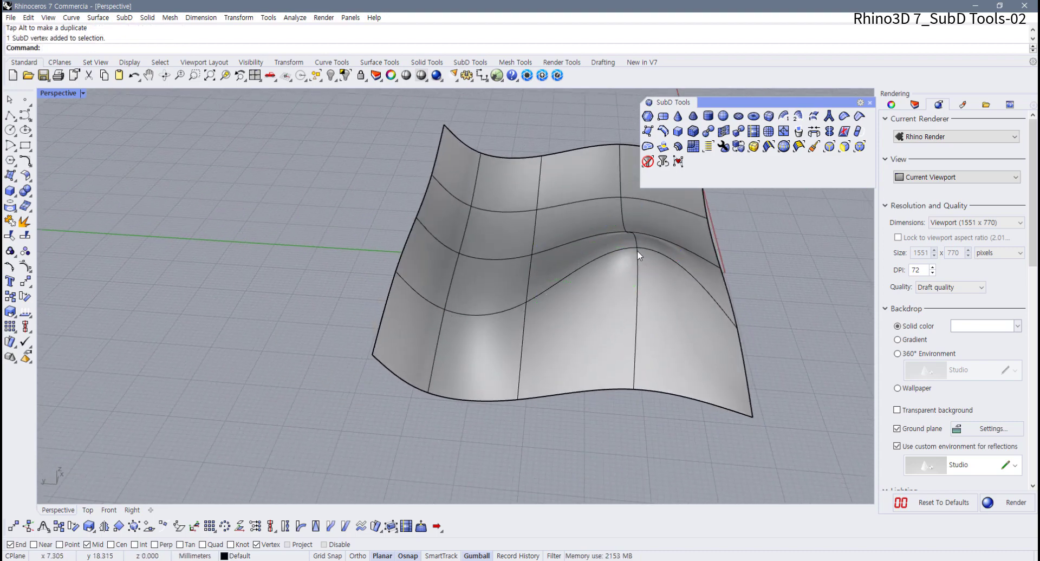
ctrl+shift+click(637, 249)
right_drag(596, 305, 521, 284)
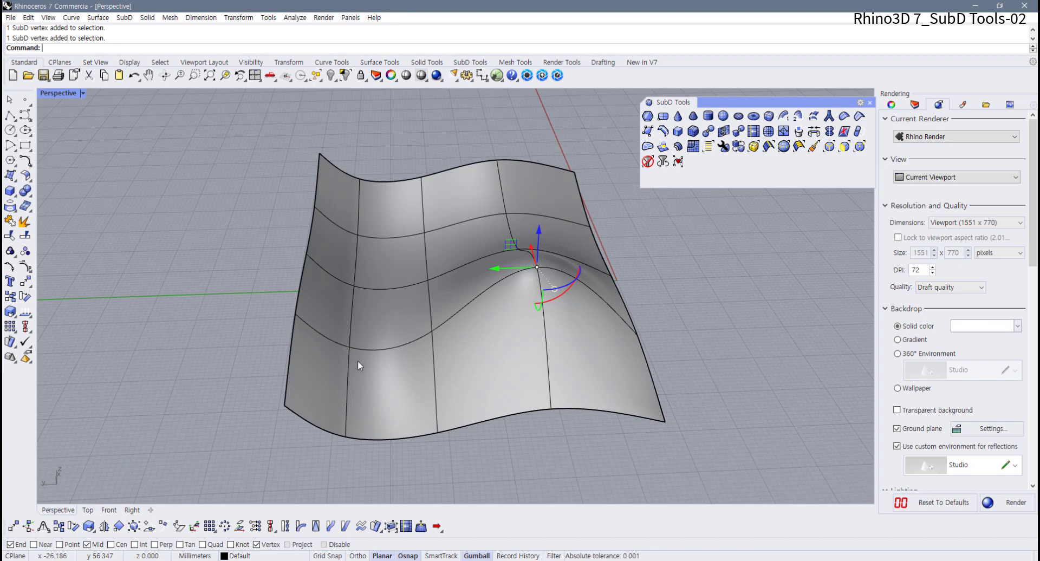
key(Escape)
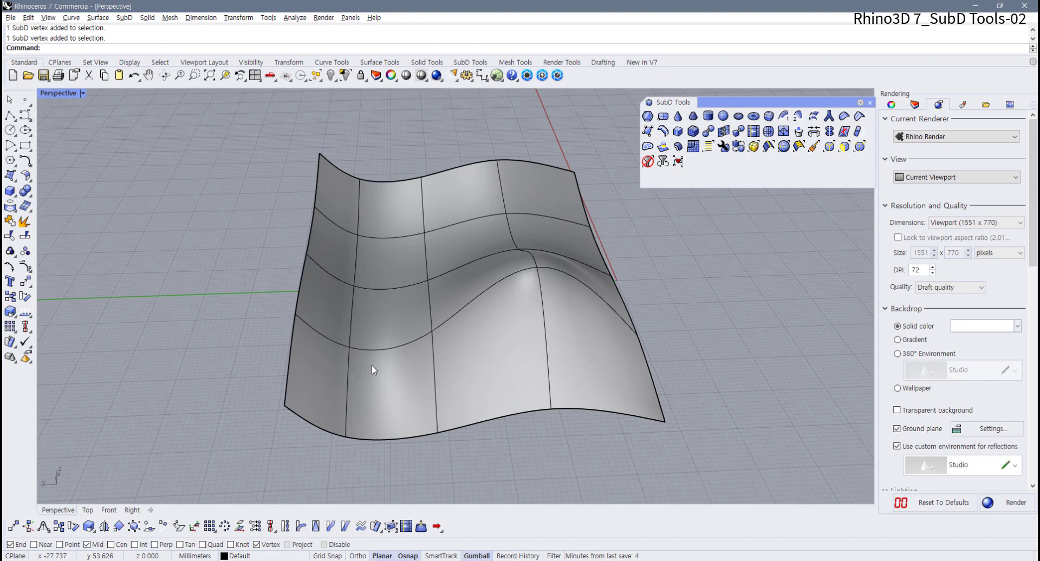
ctrl+shift+click(537, 268)
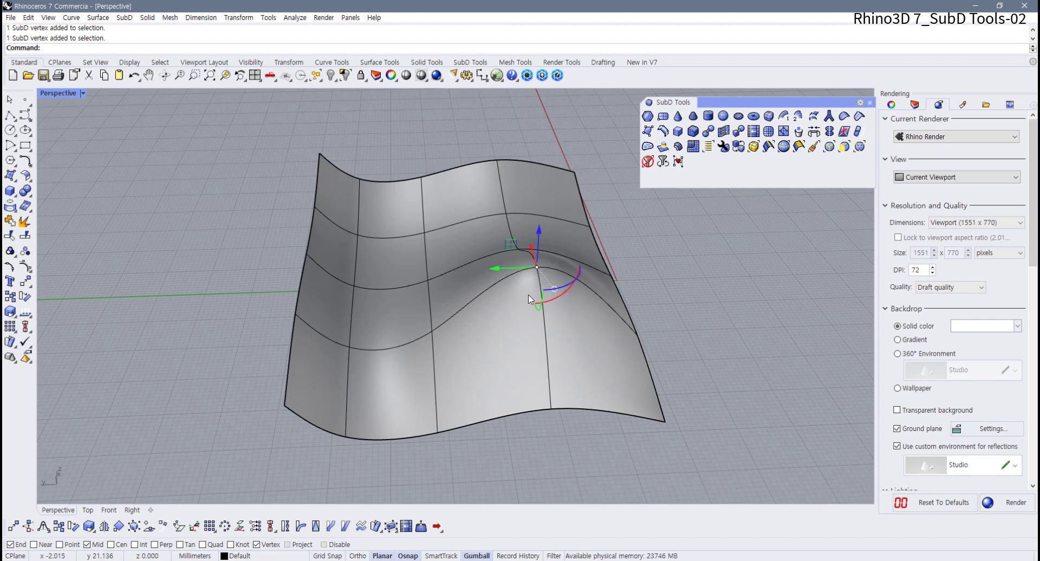
right_drag(528, 295, 502, 310)
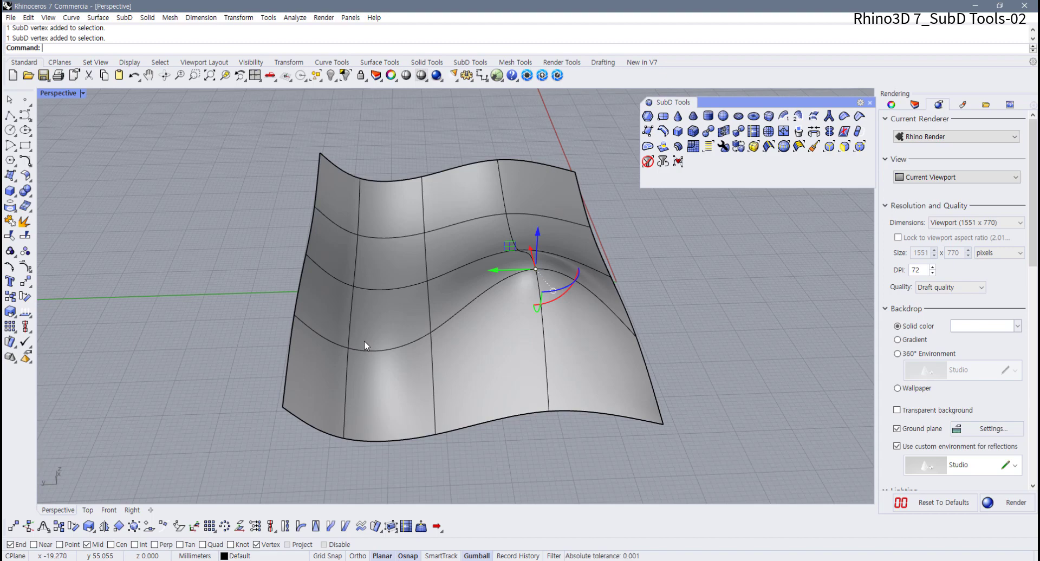
shift+click(348, 347)
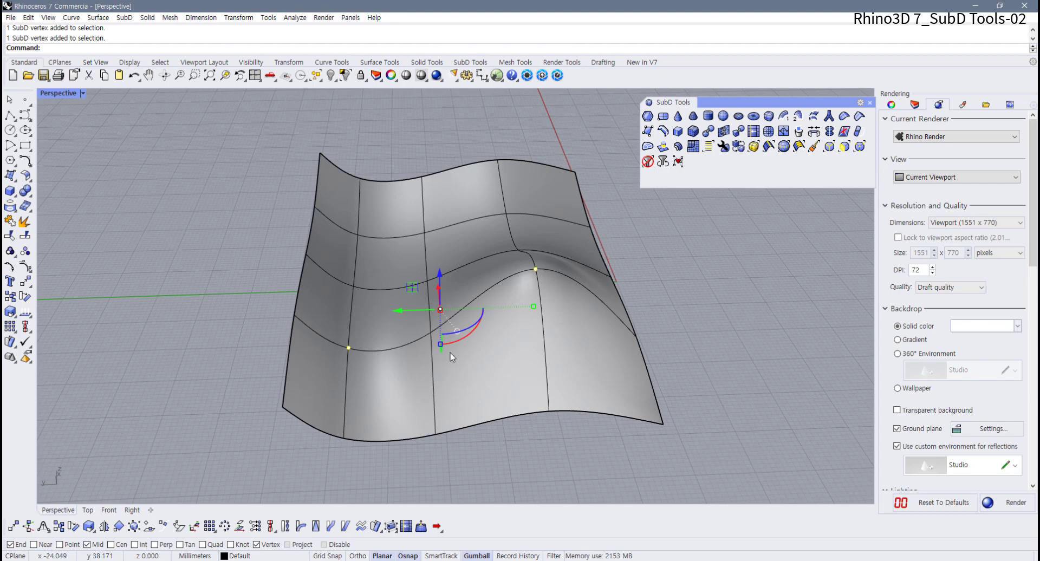
right_drag(450, 353, 453, 304)
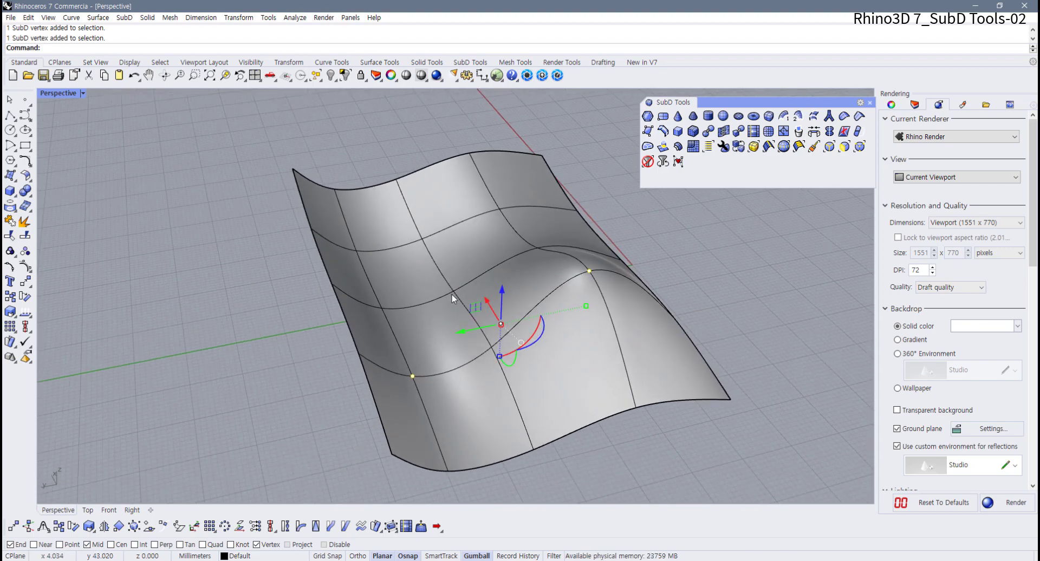
ctrl+click(568, 369)
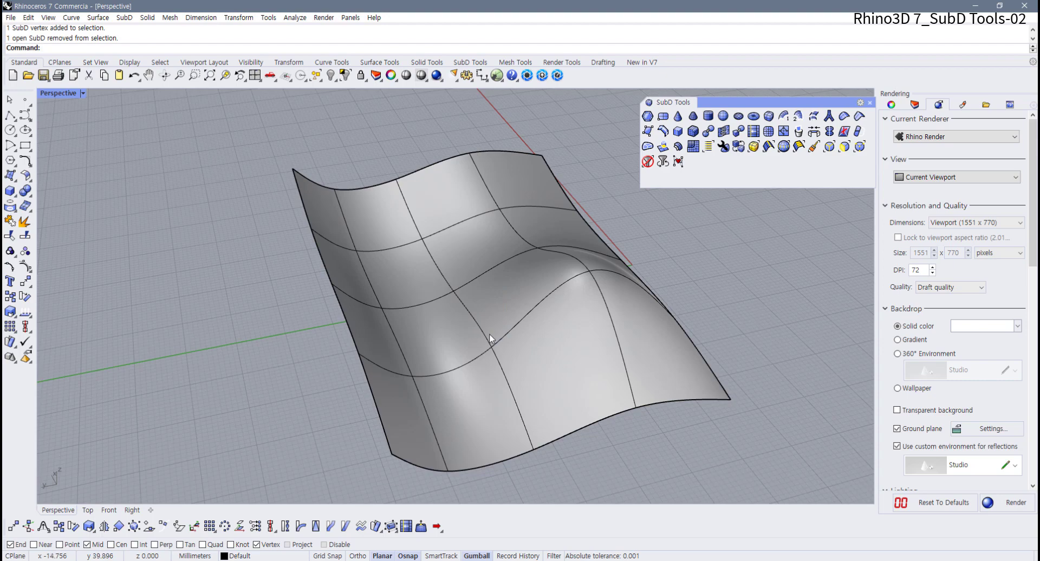
Step: Try lowering the central vertex of the SubD surface, and undo the move
ctrl+shift+click(453, 292)
drag(454, 261, 454, 282)
mouse_move(683, 318)
right_down()
mouse_move(675, 242)
mouse_move(699, 292)
mouse_move(677, 315)
mouse_move(528, 343)
mouse_move(502, 329)
right_up()
key(ctrl+z)
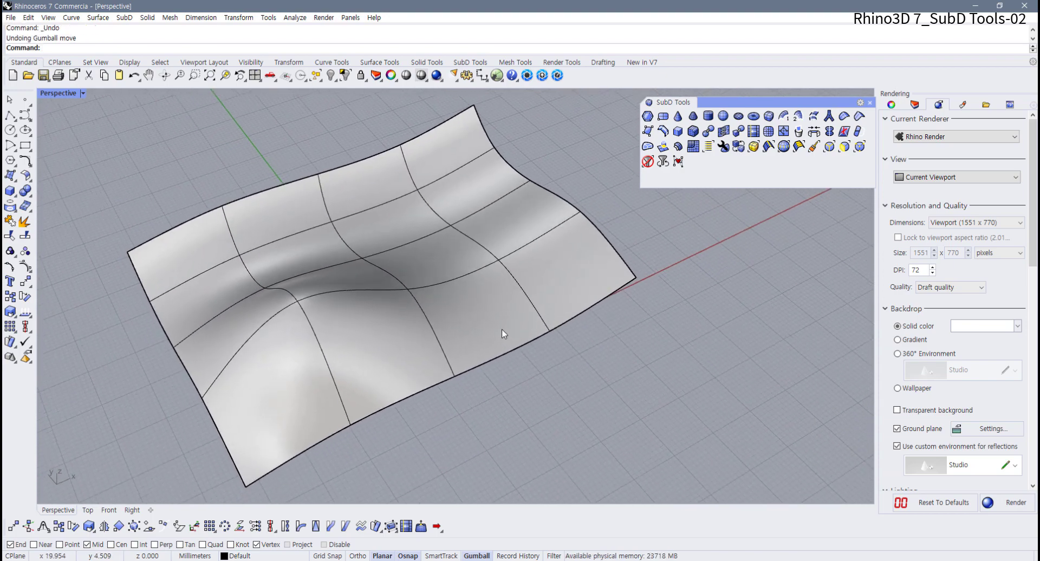
Step: Delete the whole swept SubD surface
click(501, 330)
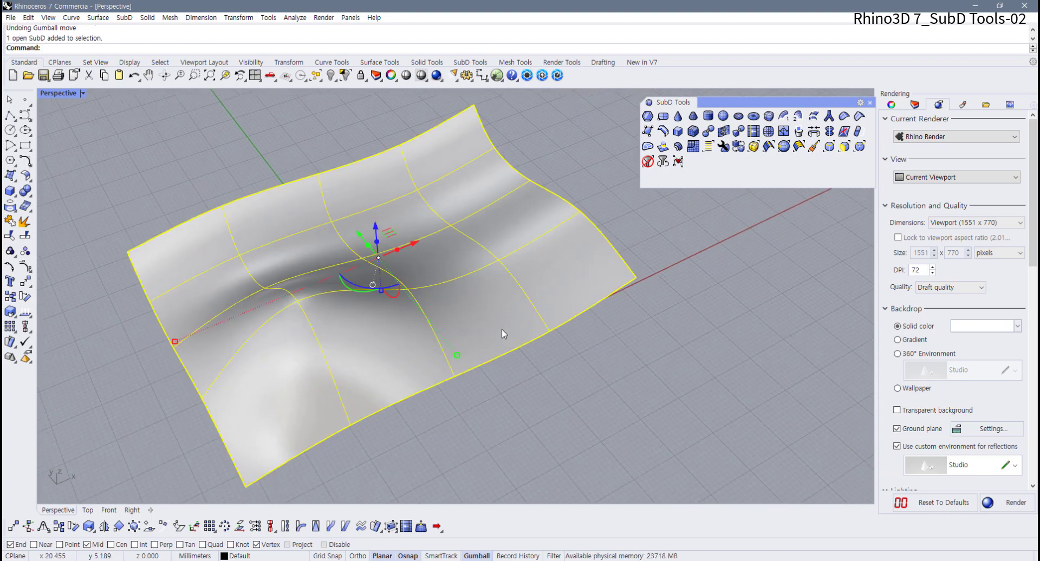
click(603, 372)
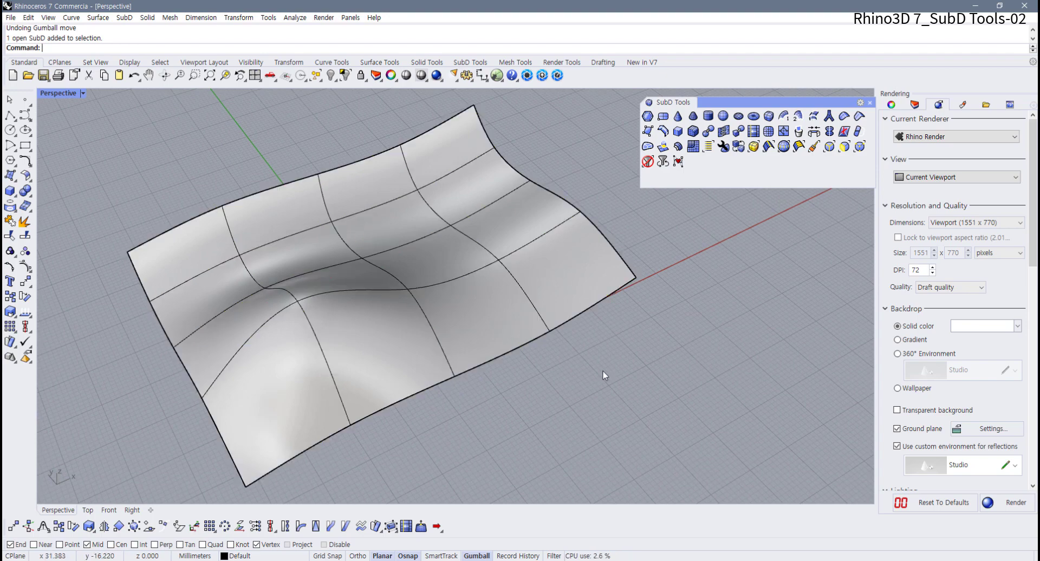
click(467, 323)
key(Delete)
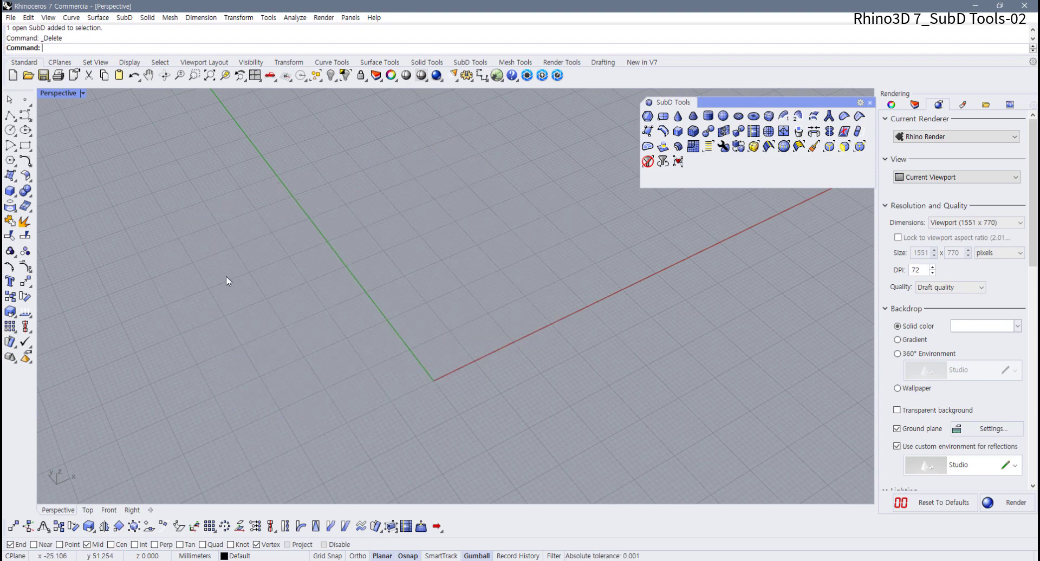
Step: Restore the four-view layout and draw a wavy degree 3 curve with five control points in the Right view
double_click(59, 93)
click(25, 114)
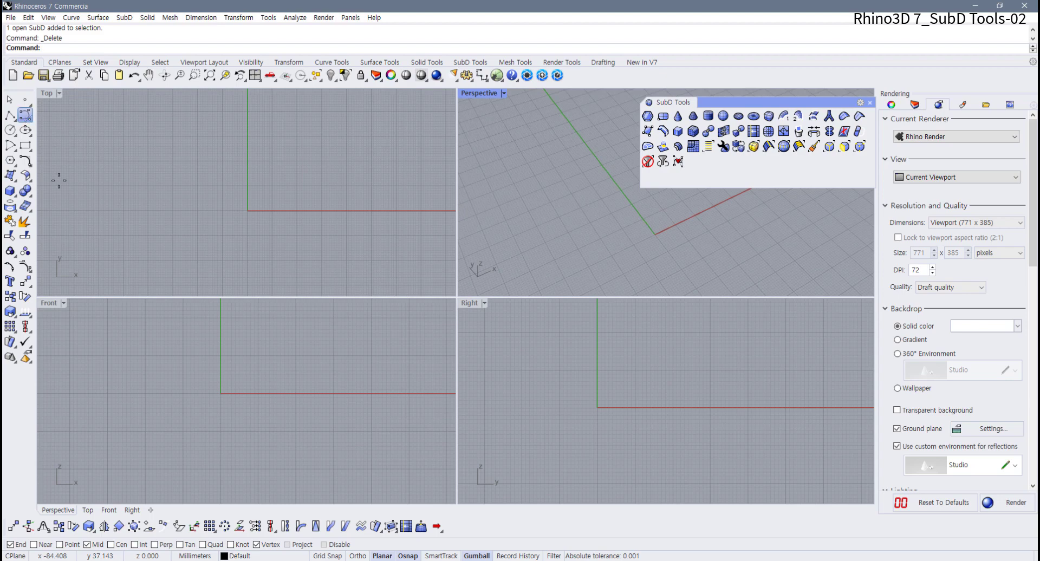
right_drag(559, 419, 607, 413)
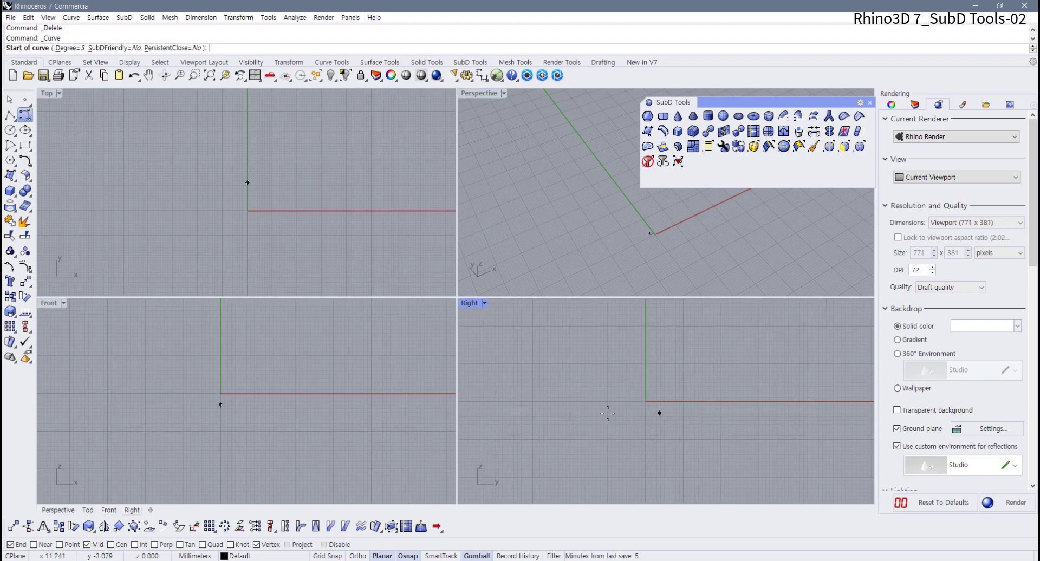
click(529, 416)
click(595, 382)
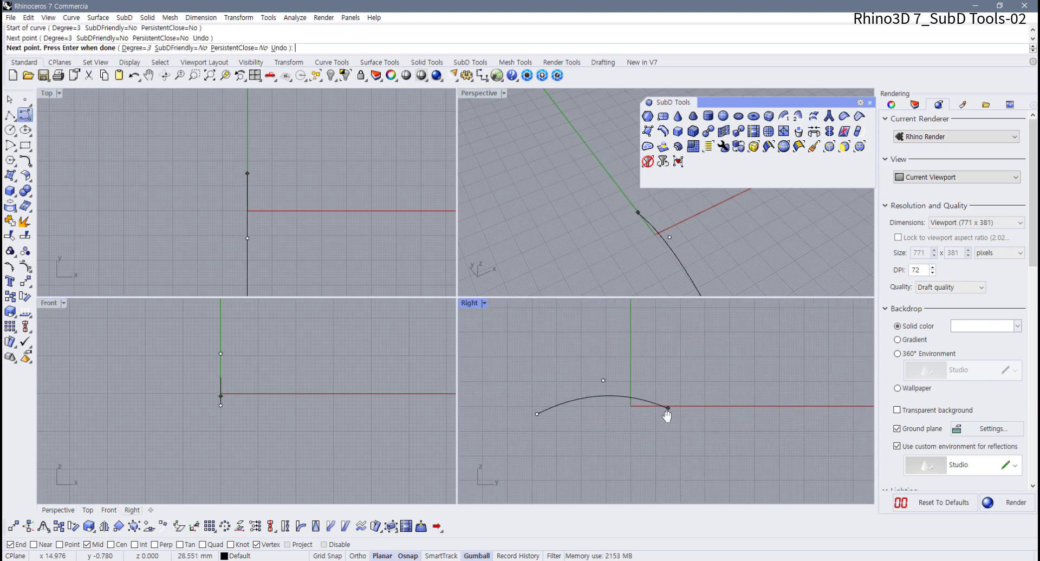
click(692, 436)
click(786, 404)
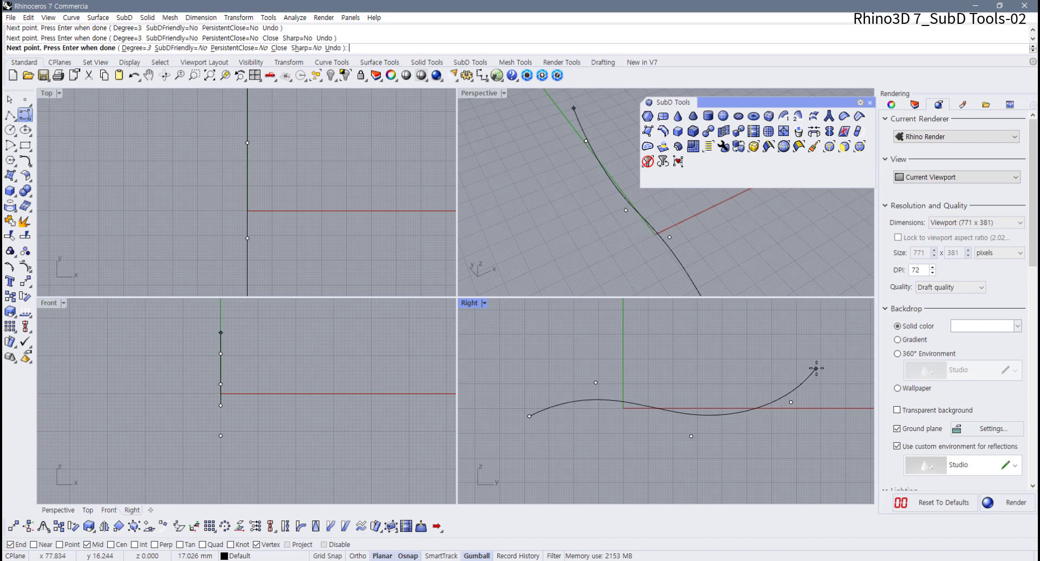
click(817, 368)
key(Return)
Step: Duplicate the wavy curve along the X axis in the Top view to make a parallel second rail
scroll(324, 231, down, 3)
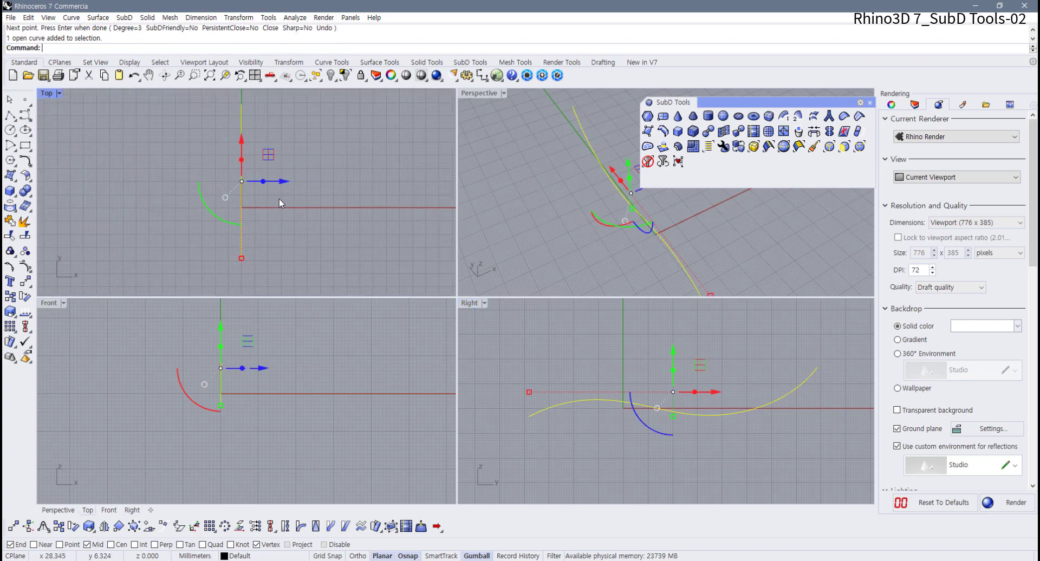
drag(280, 184, 383, 182)
click(375, 241)
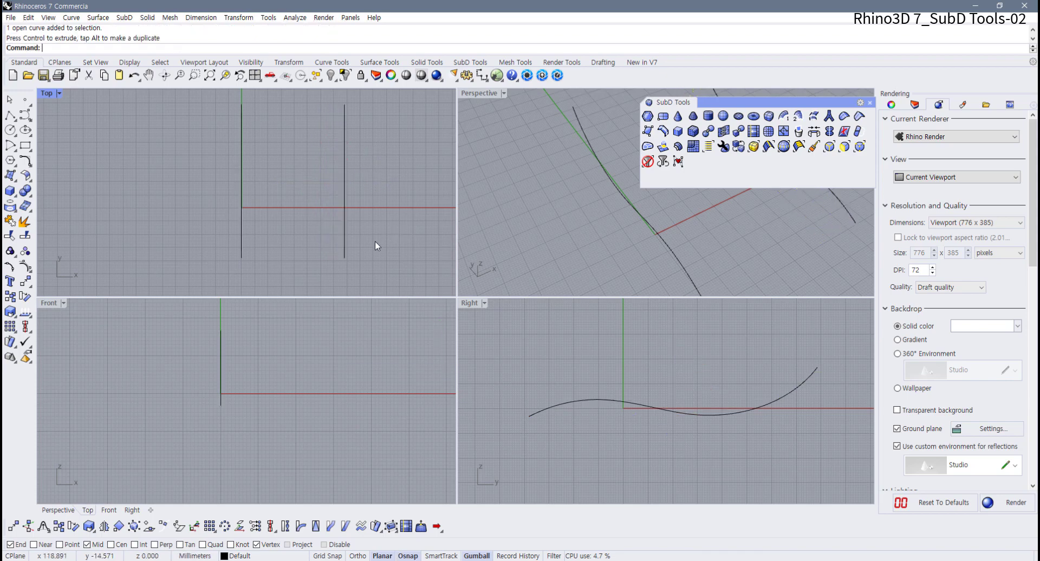
scroll(374, 242, down, 4)
right_drag(323, 262, 251, 271)
right_drag(269, 406, 229, 433)
scroll(222, 428, down, 8)
scroll(279, 434, up, 4)
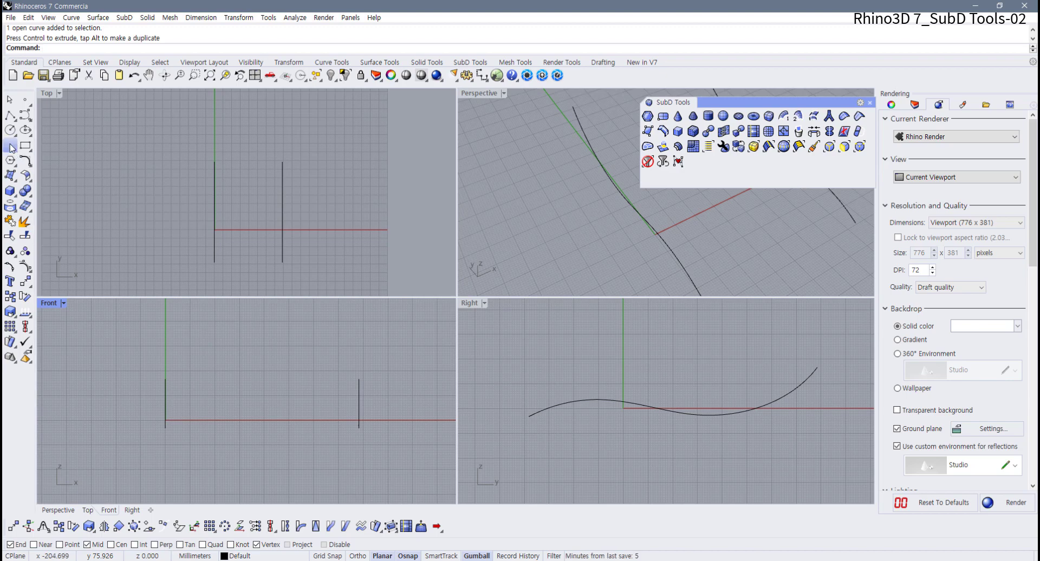
click(25, 161)
click(166, 428)
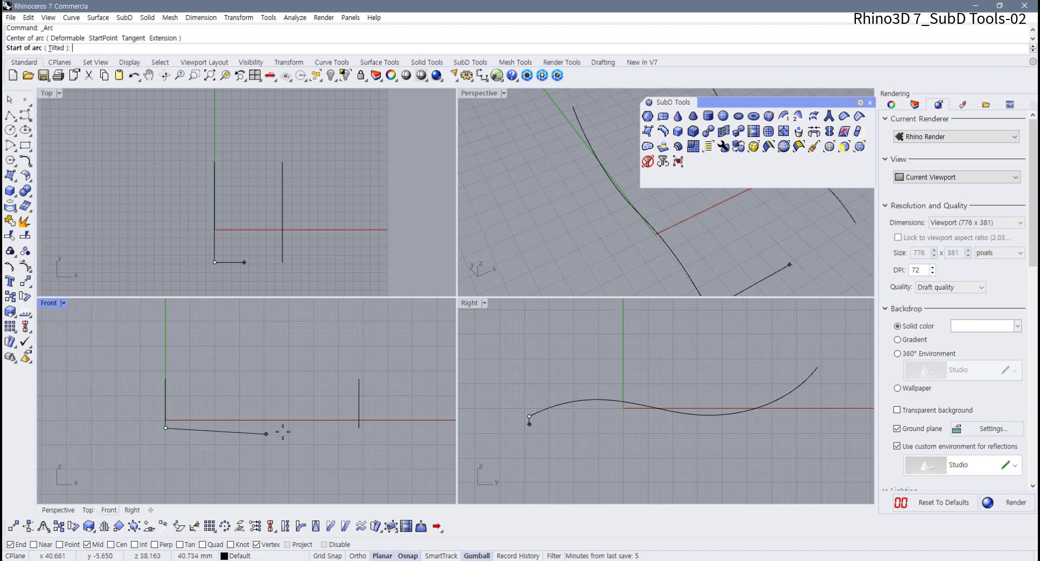
click(359, 427)
key(Escape)
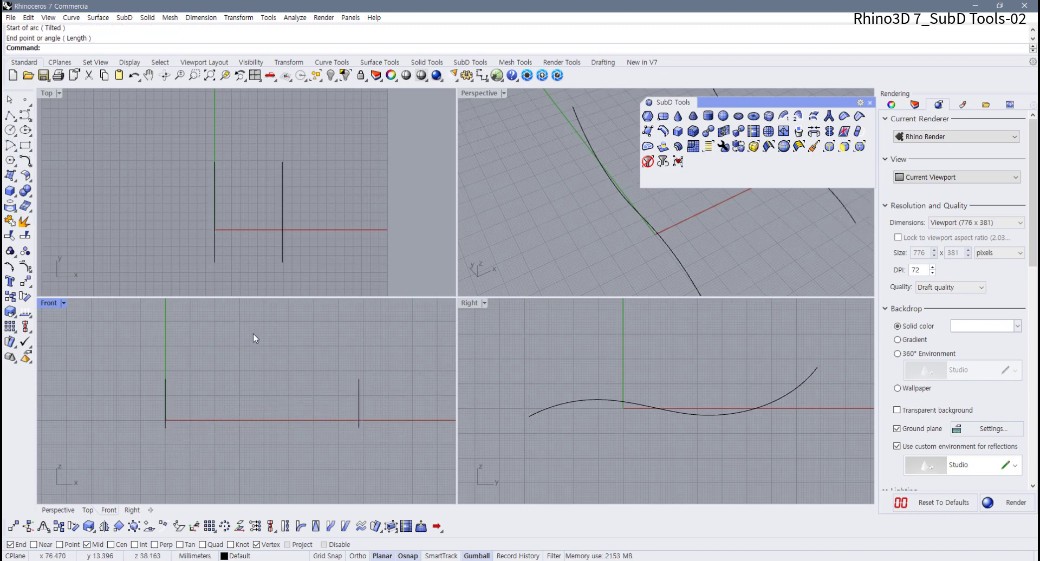
Step: Draw an upward-bulging arc by start, end and a point on it between the two rails' lower ends in the Front view
click(10, 145)
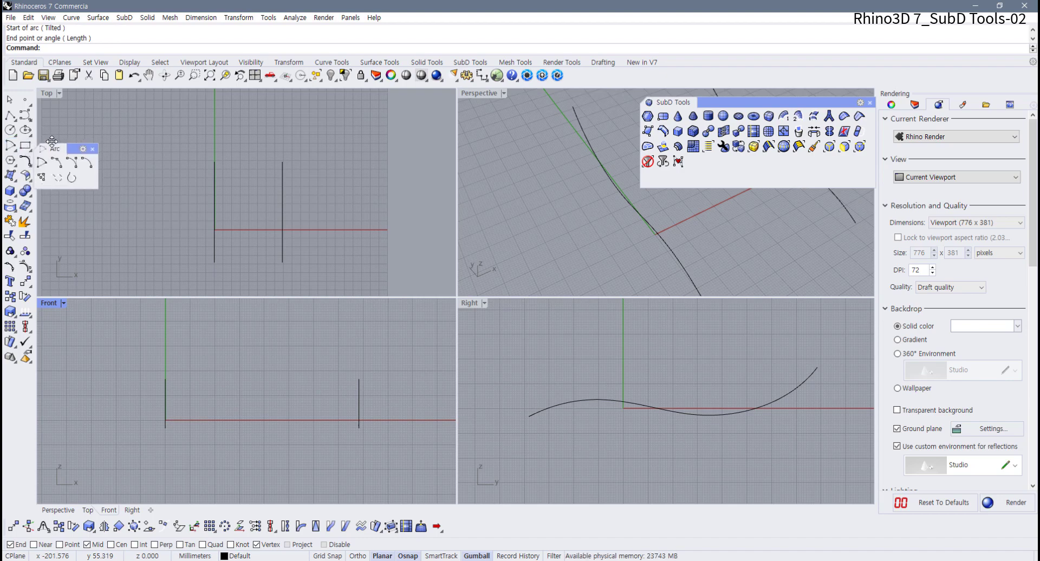
click(62, 166)
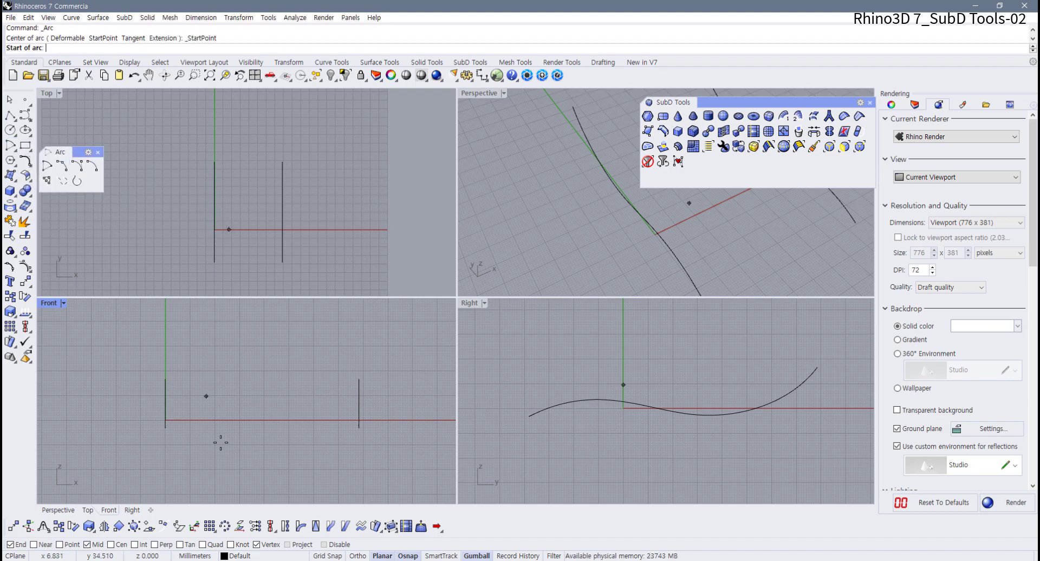
click(165, 428)
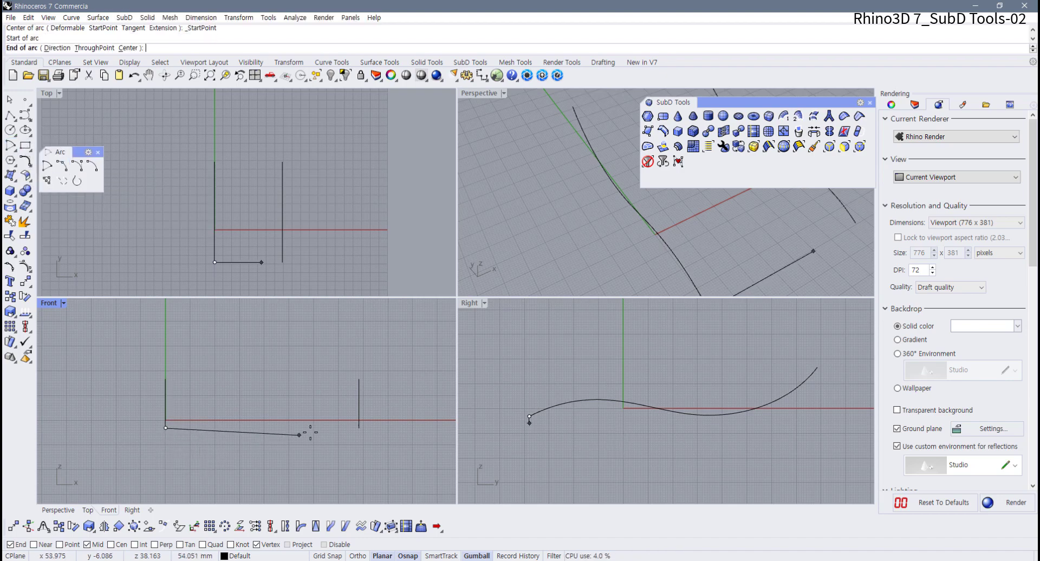
click(359, 428)
click(279, 407)
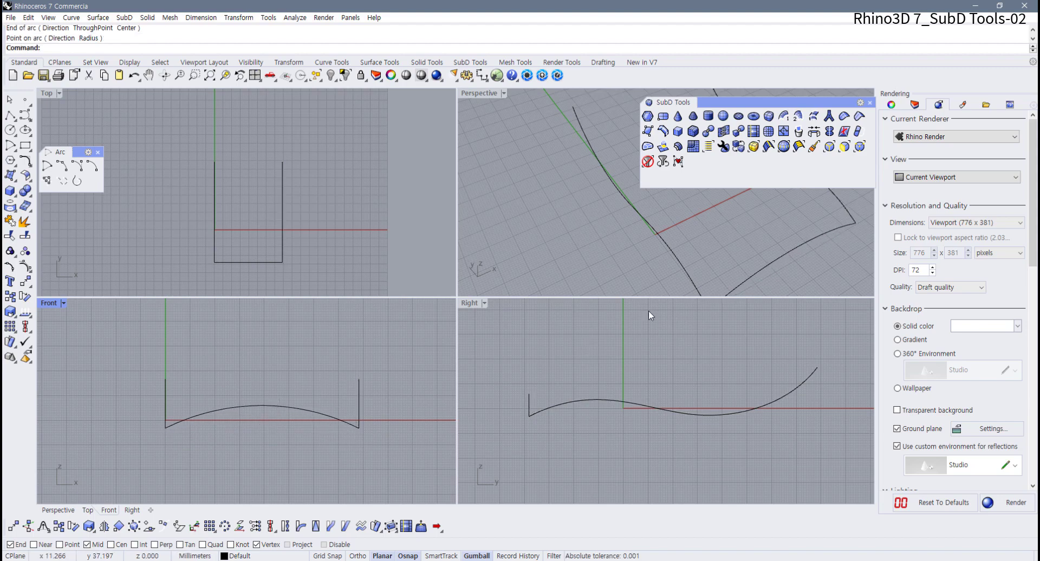
Step: Draw a slightly downward-sagging arc by start, end and point between the rails' other two ends, closing the four-curve boundary
scroll(592, 172, down, 4)
shift+right_drag(591, 173, 519, 217)
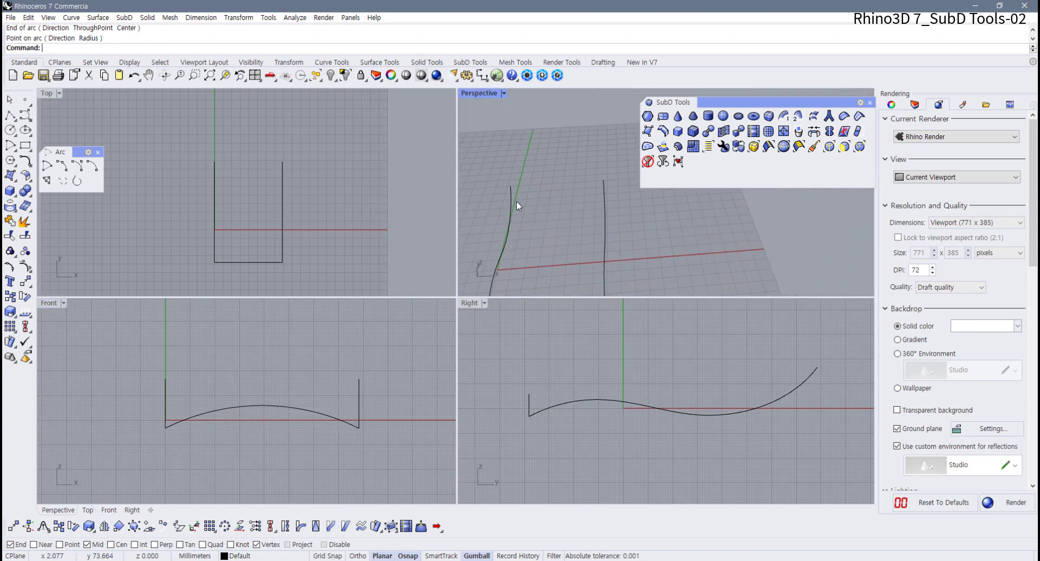
right_click(246, 177)
click(214, 162)
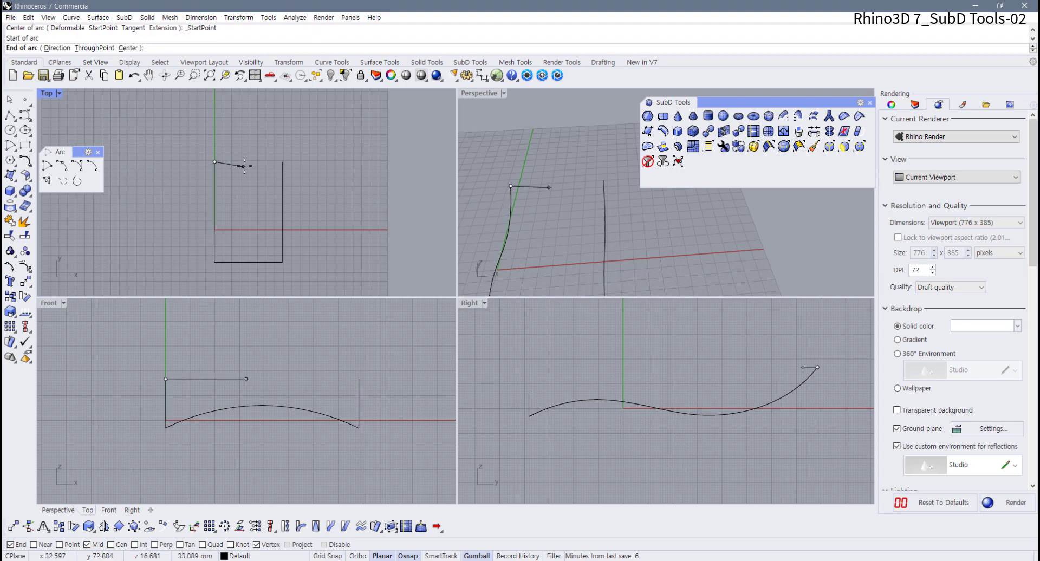
click(282, 161)
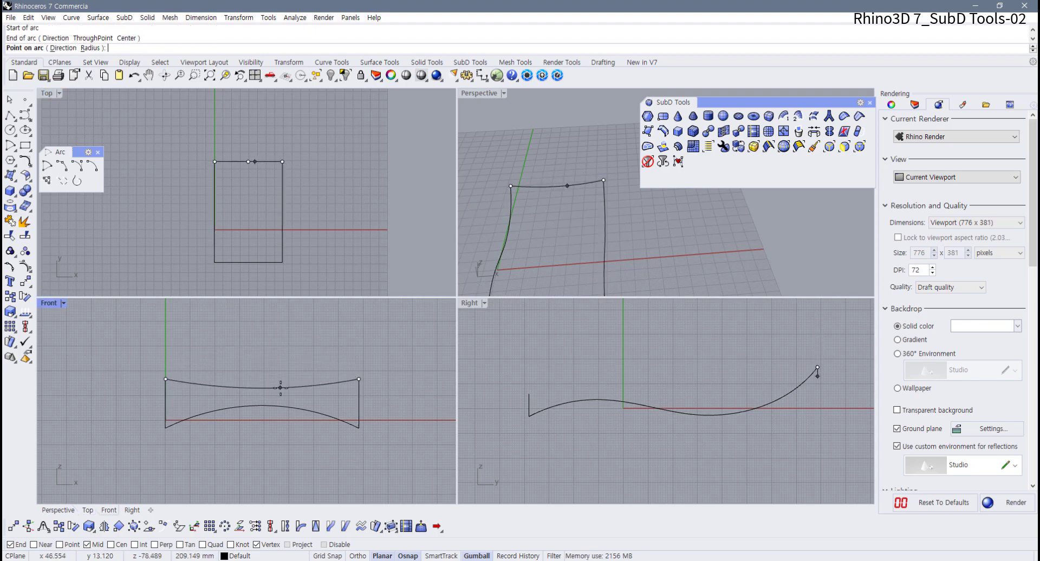
click(280, 388)
Step: Set up a two-rail SubD sweep in the Perspective view with the wavy curves as rails and both arcs as cross sections
double_click(479, 93)
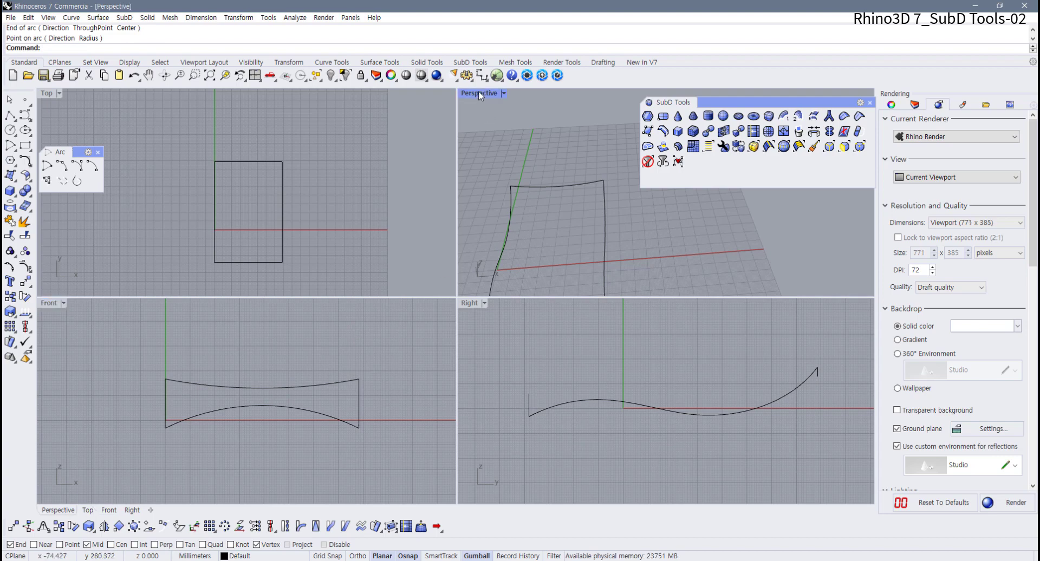
scroll(392, 299, down, 6)
right_drag(392, 299, 360, 280)
scroll(395, 309, up, 3)
scroll(413, 325, up, 2)
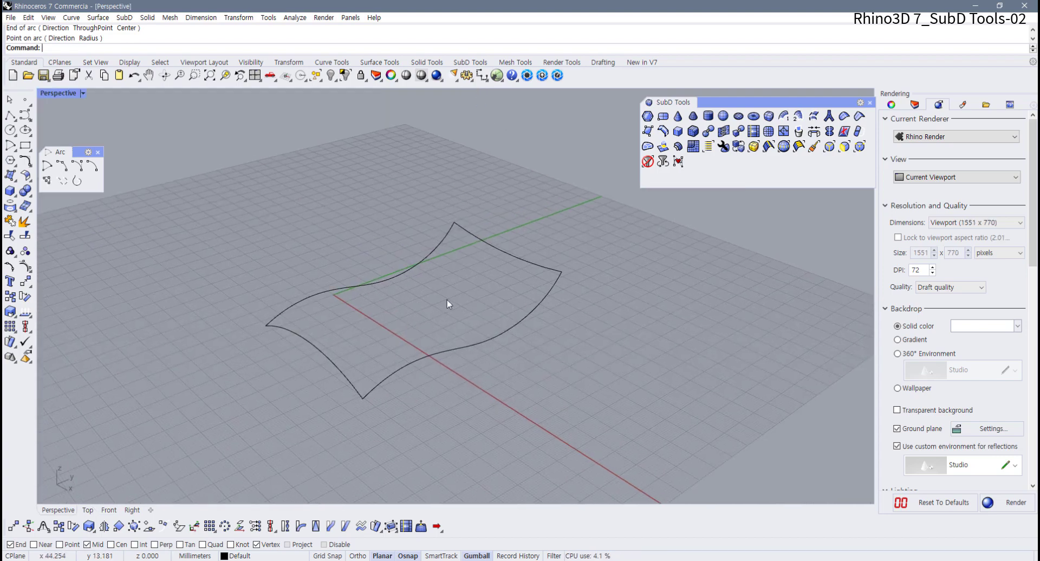
click(799, 117)
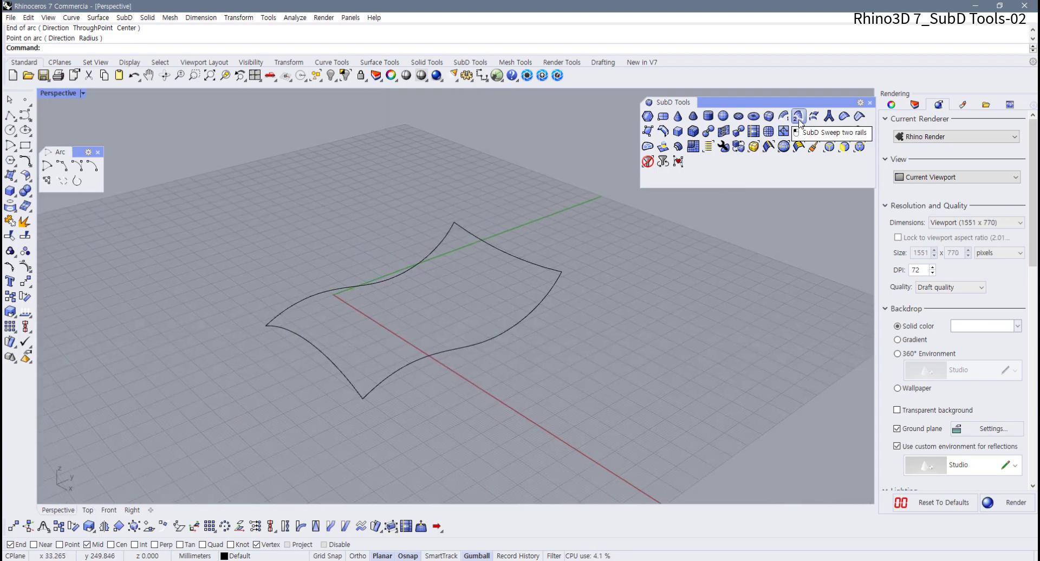
click(453, 351)
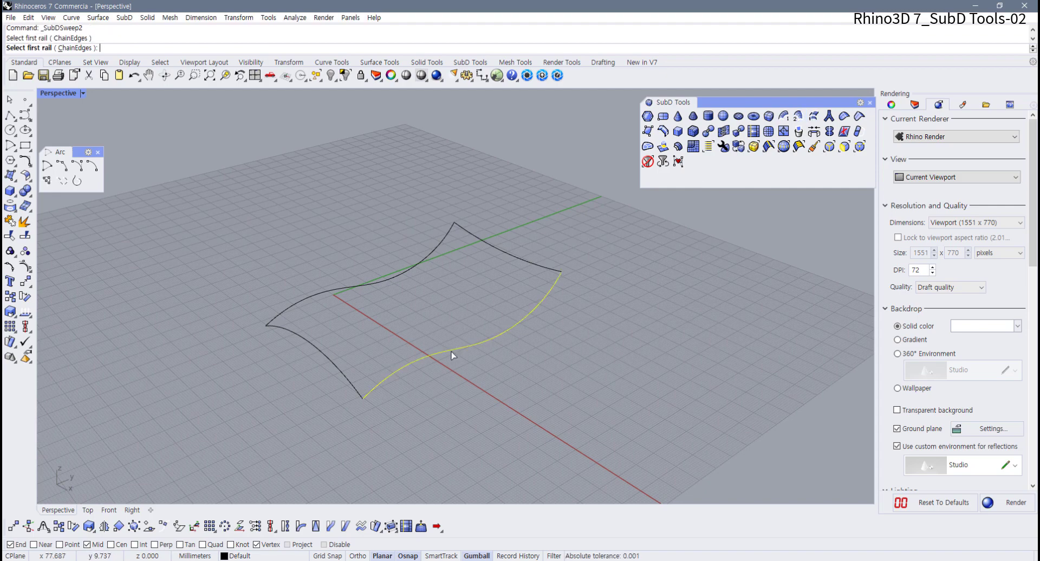
click(367, 286)
click(343, 373)
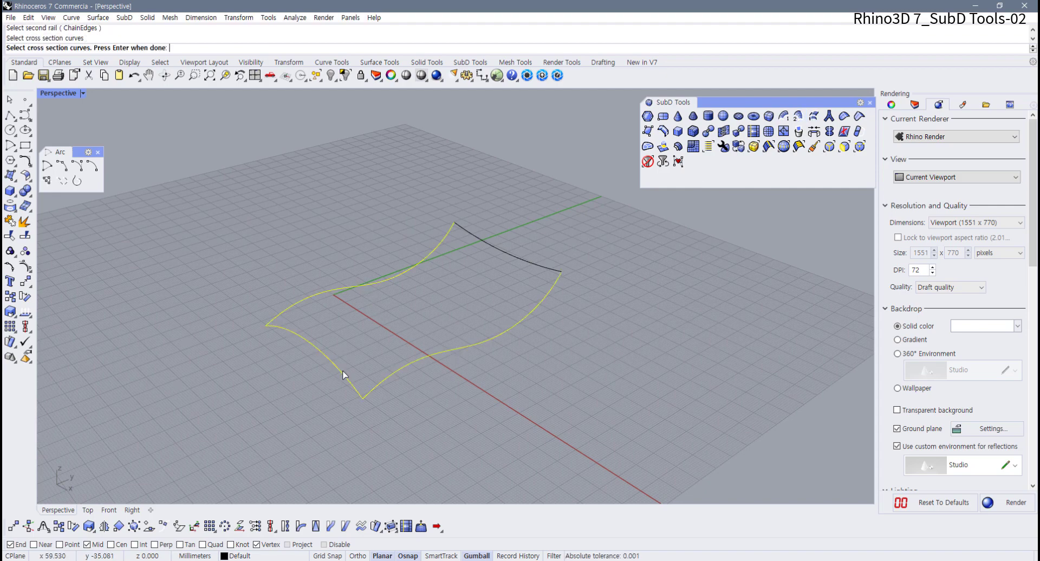
click(522, 258)
key(Return)
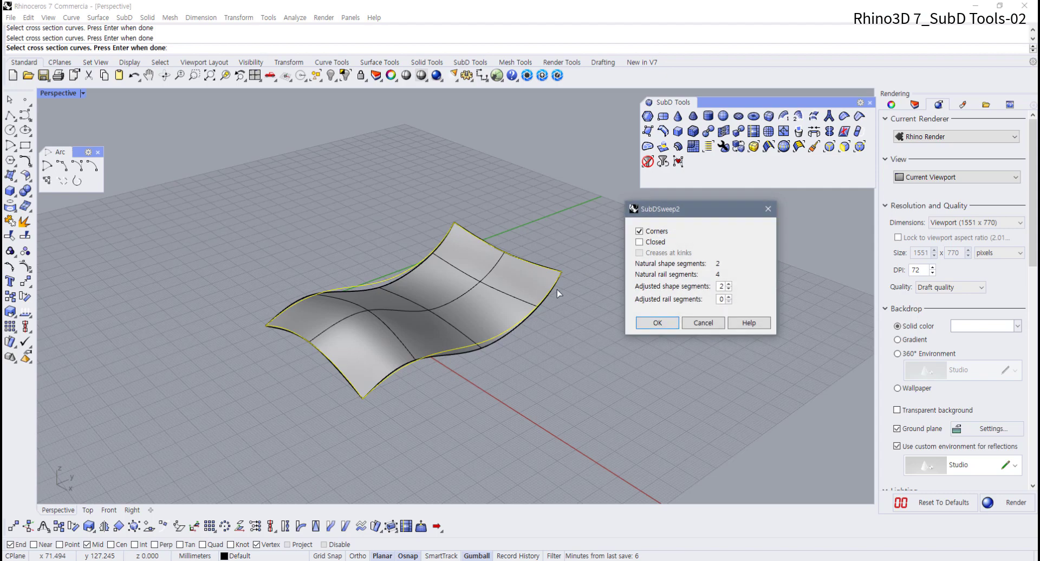
Step: Set the sweep's adjusted rail segments to 13
scroll(479, 293, up, 5)
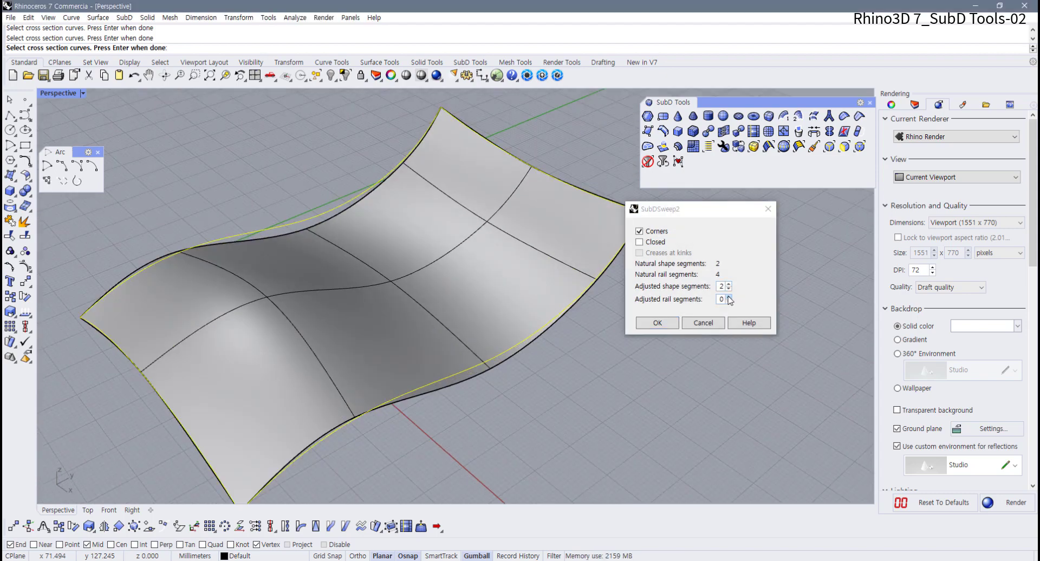
click(728, 297)
click(728, 297)
click(729, 297)
click(728, 297)
click(728, 297)
click(728, 297)
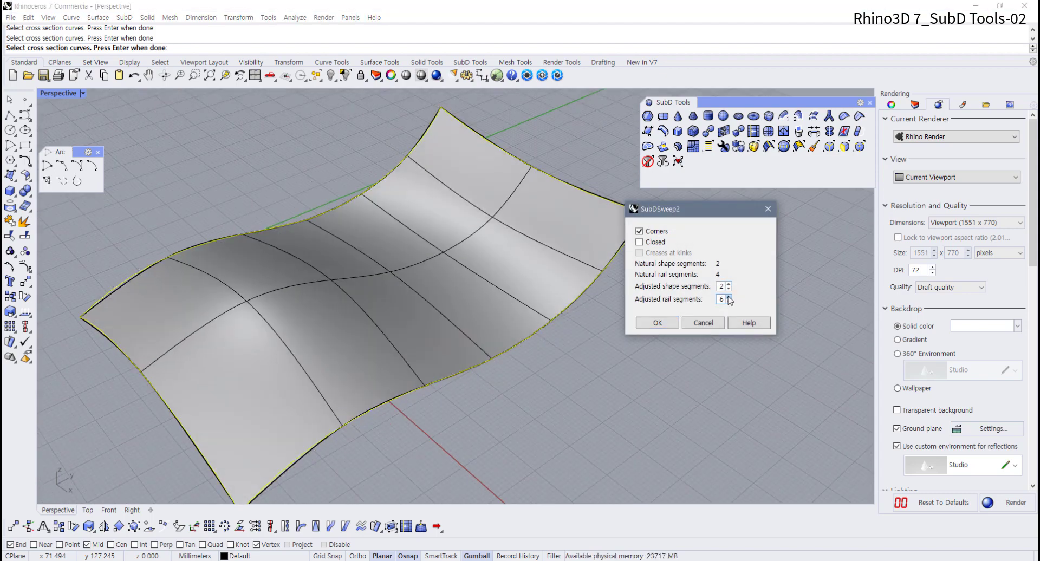
click(729, 297)
click(728, 296)
click(728, 297)
click(728, 297)
click(728, 297)
click(729, 297)
click(729, 297)
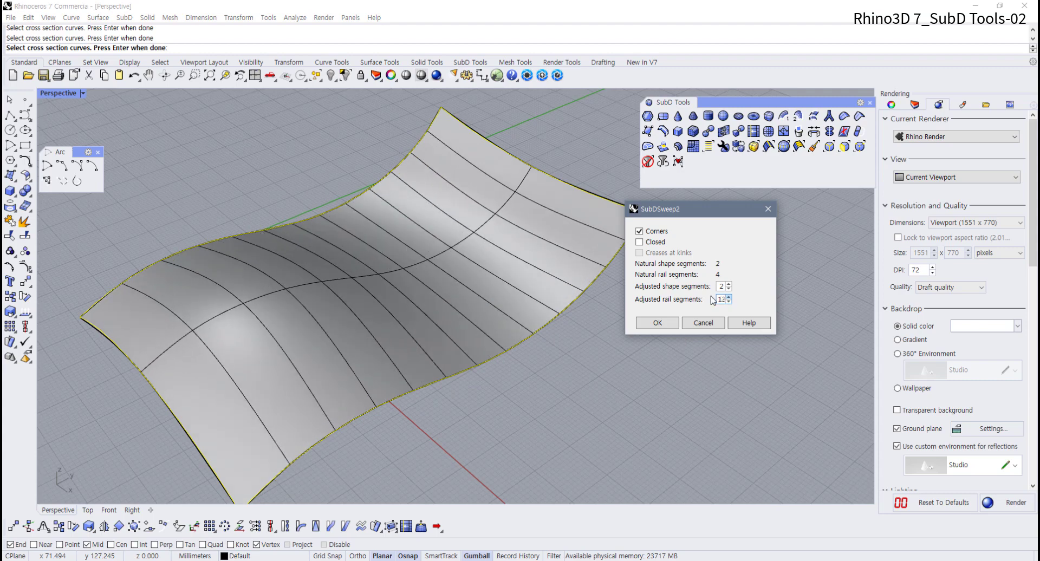
Step: Set the sweep's adjusted shape segments to 7
right_drag(430, 371, 273, 364)
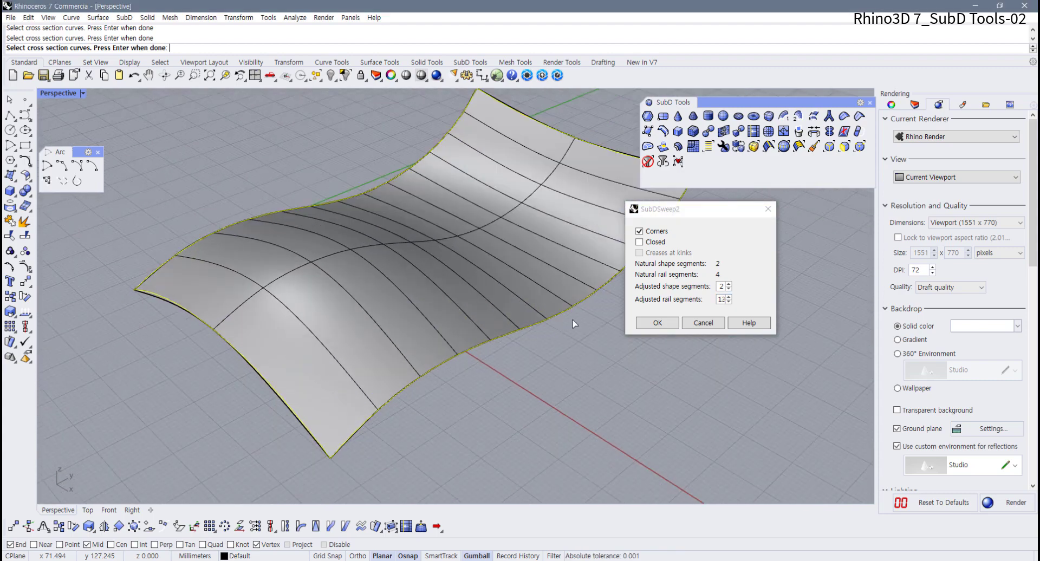
click(729, 284)
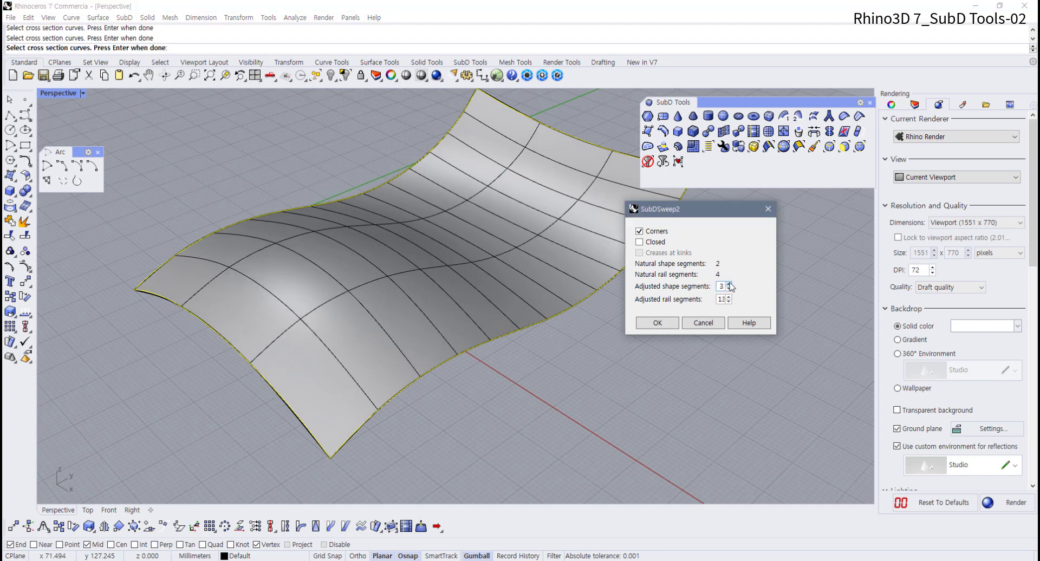
click(729, 284)
click(729, 284)
click(729, 284)
click(729, 284)
Step: Preview the sweep with Corners off and with Closed on, restoring each option after its preview
right_drag(500, 326, 620, 253)
click(649, 236)
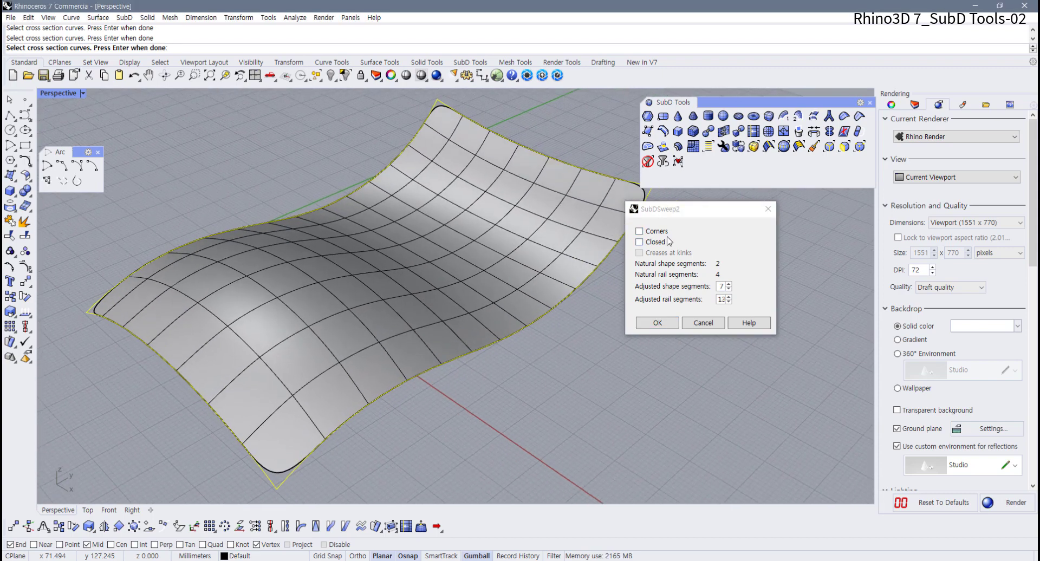
click(642, 232)
click(640, 243)
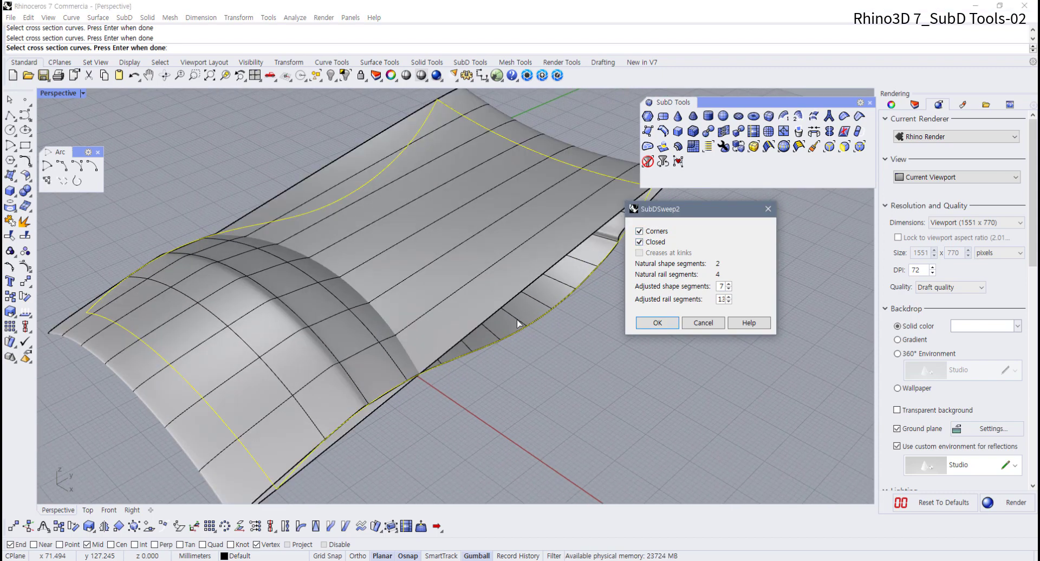
right_drag(517, 323, 622, 286)
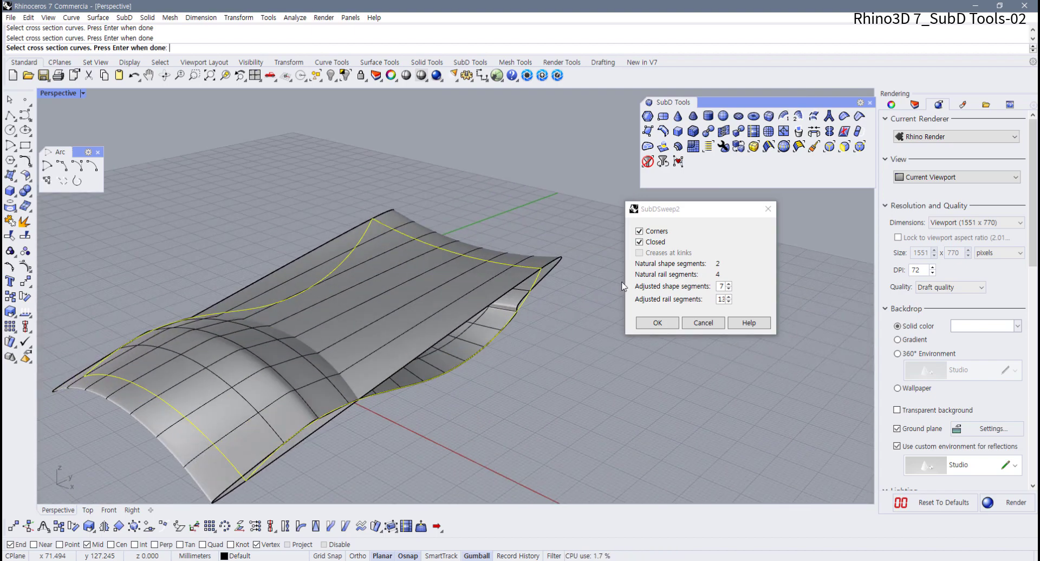
click(640, 243)
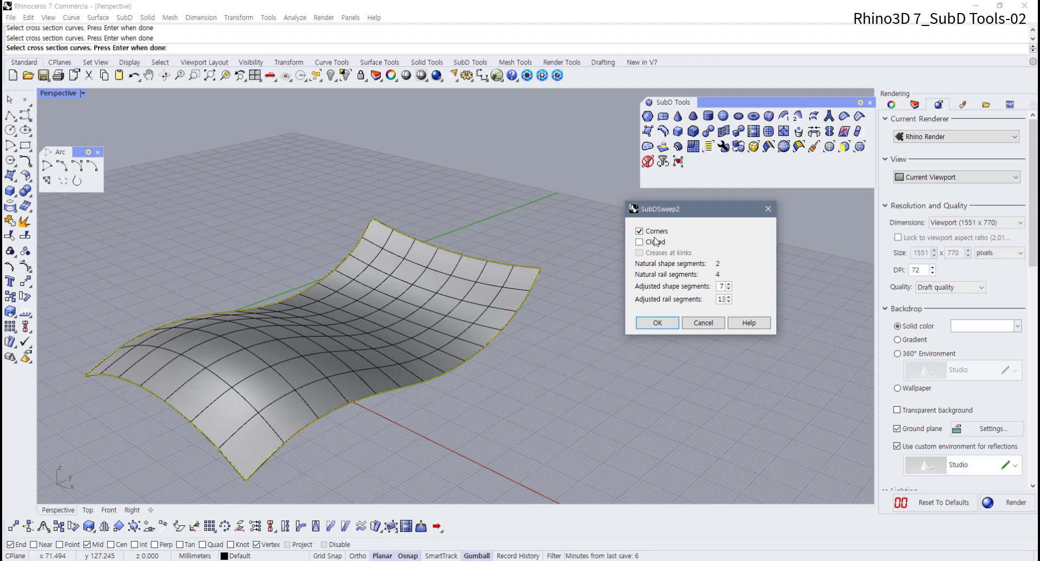
Step: Create the two-rail sweep surface and delete it together with its four boundary curves
click(657, 323)
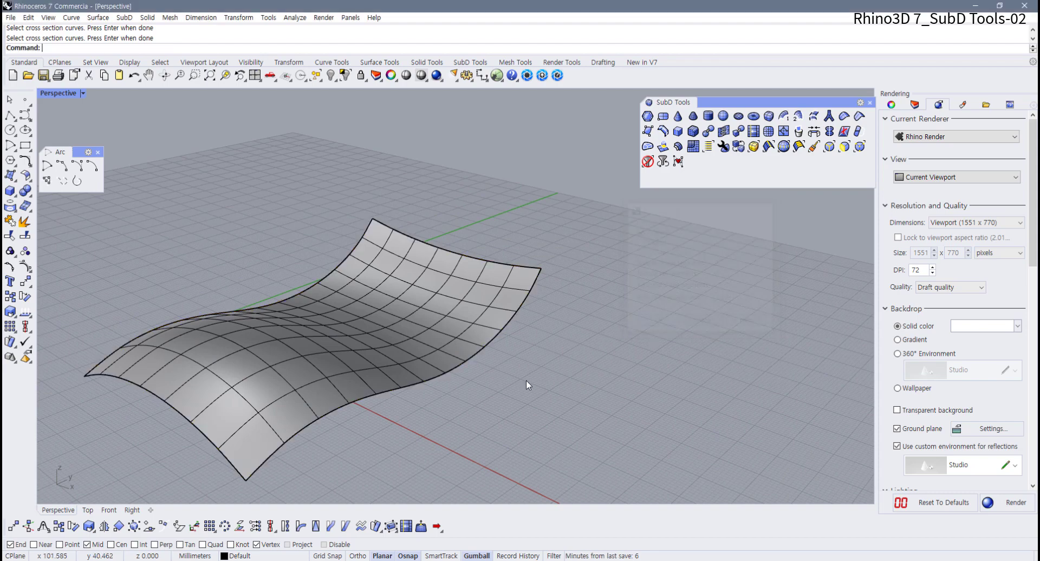
right_drag(403, 393, 450, 319)
click(476, 335)
drag(627, 434, 196, 217)
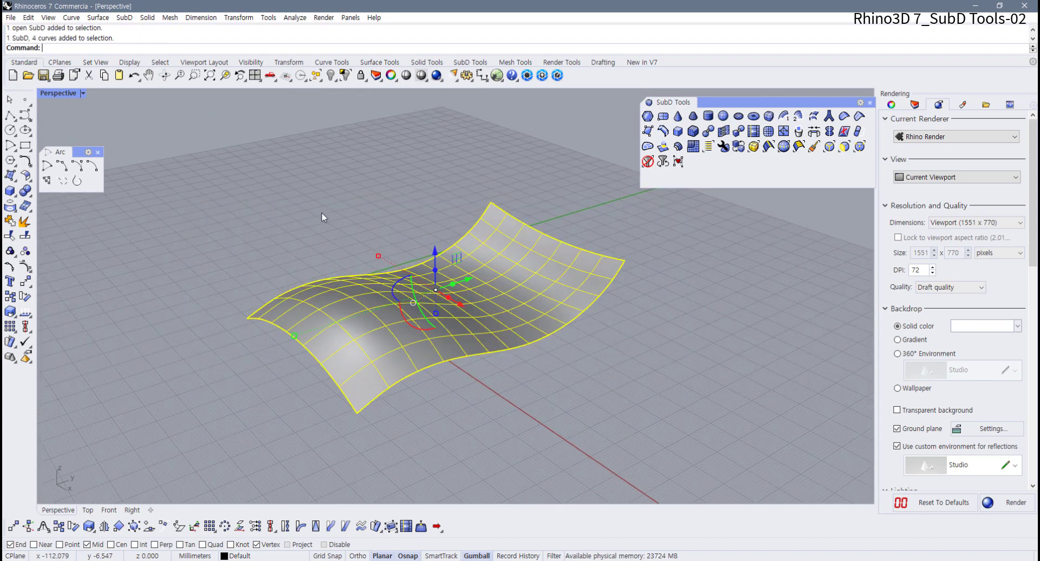
key(Delete)
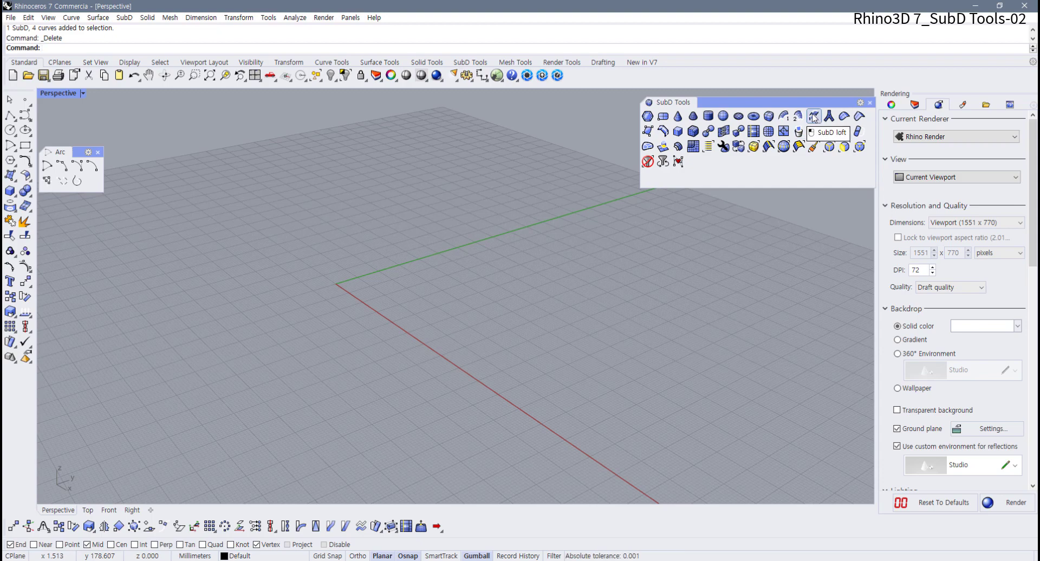
click(379, 63)
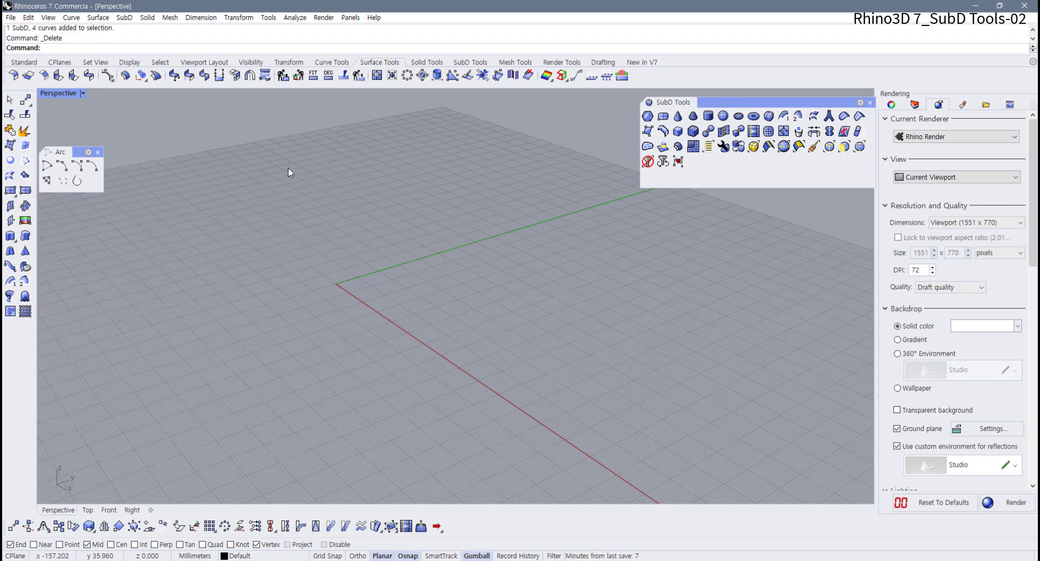
click(30, 64)
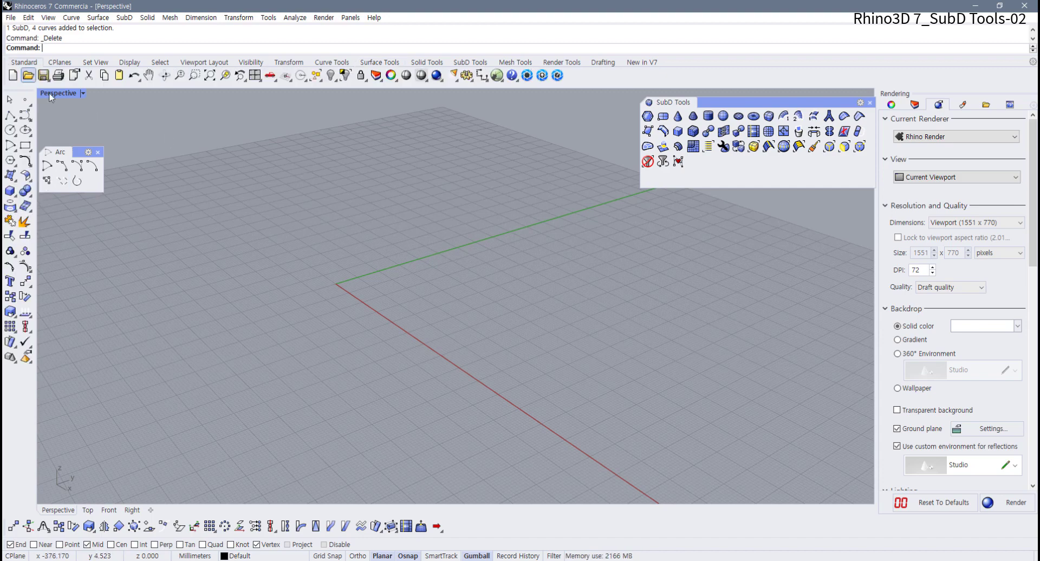
Step: Draw an upward-bulging arc centred on the origin by start, end and point in the Front view, with Grid Snap on
right_drag(152, 328, 174, 378)
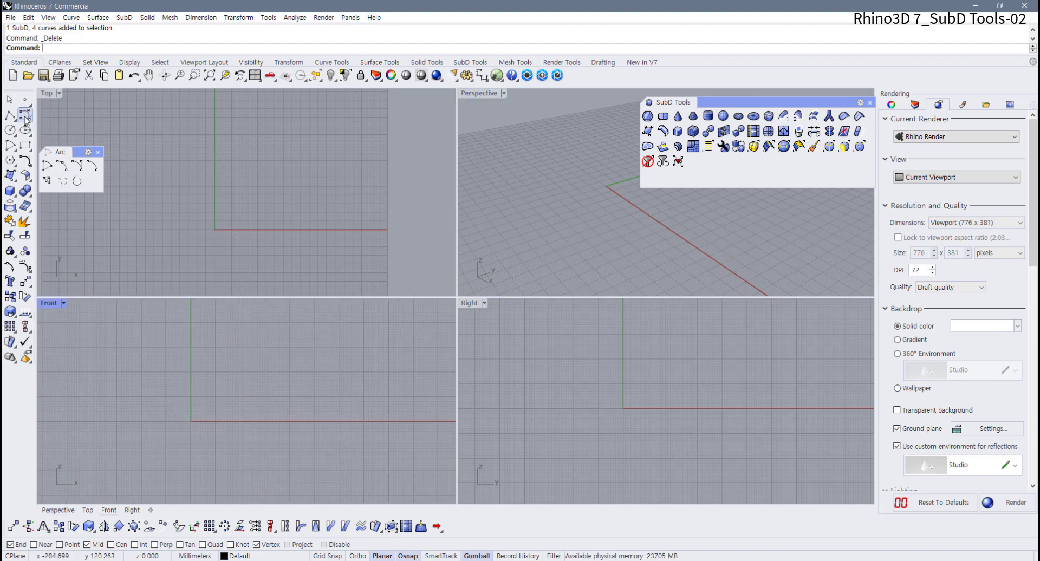
click(62, 165)
scroll(136, 426, up, 1)
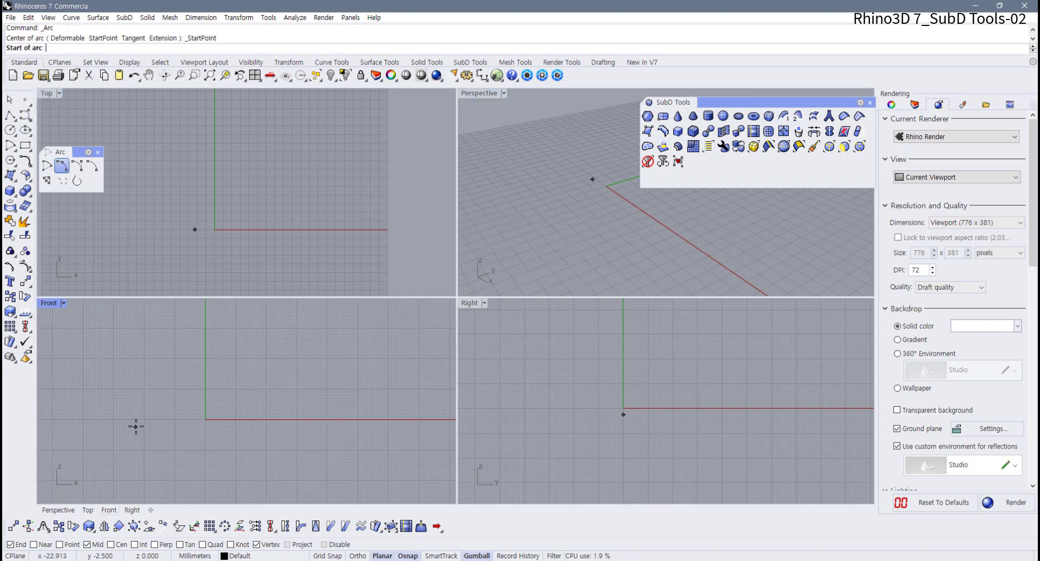
click(327, 556)
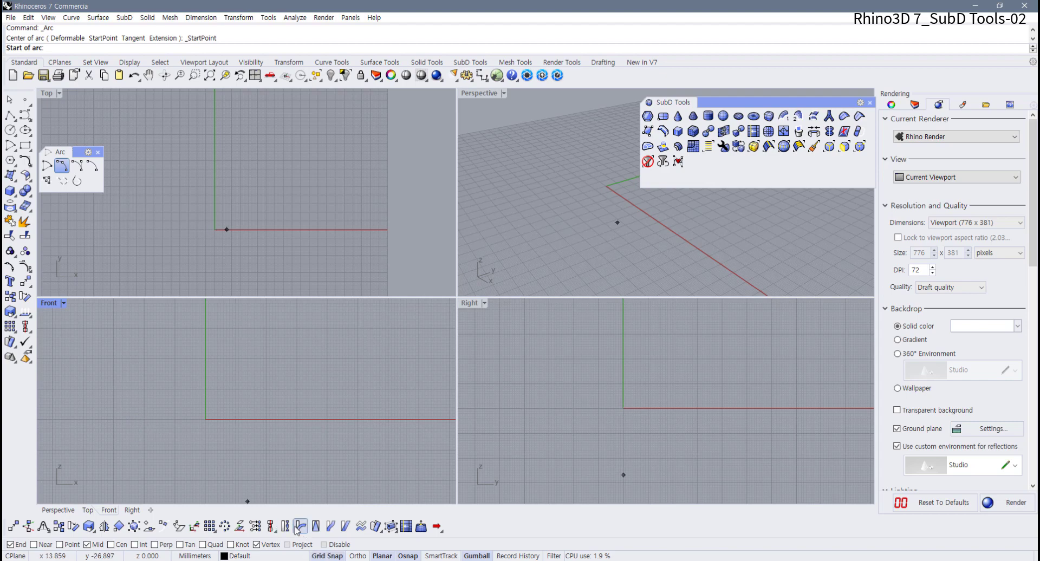
scroll(195, 423, up, 1)
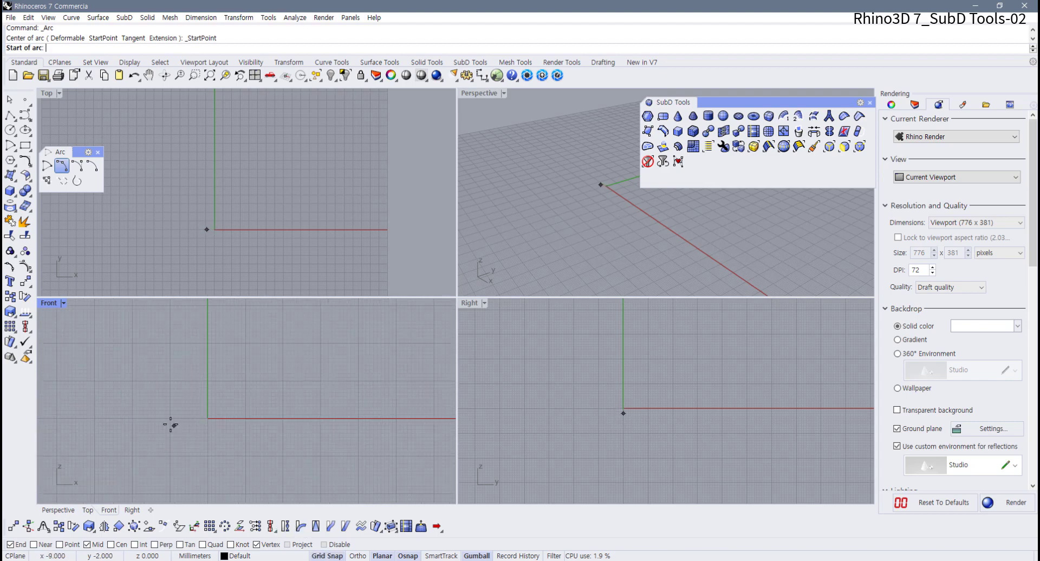
click(132, 418)
click(282, 418)
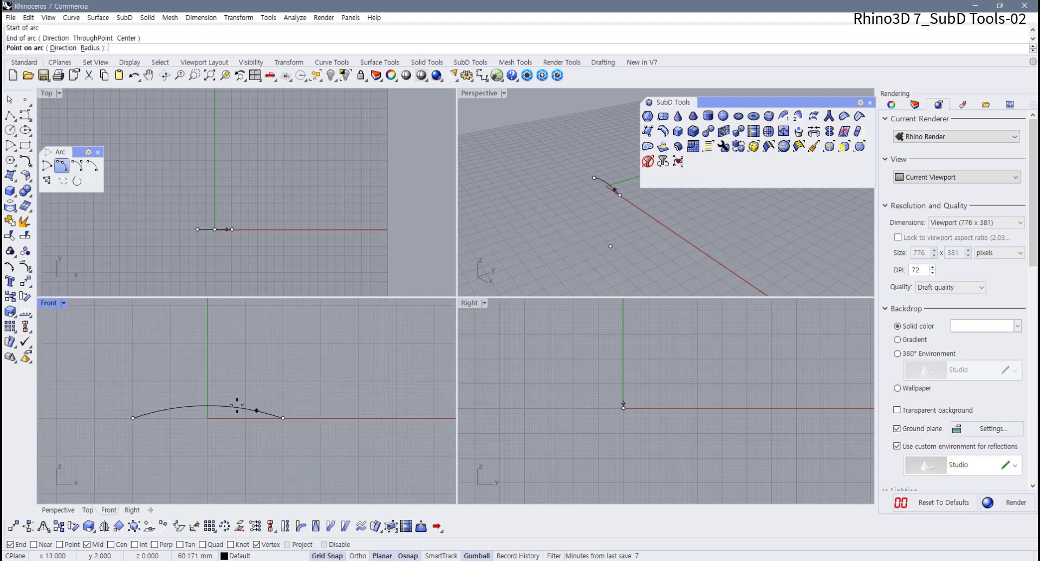
click(221, 396)
Step: Duplicate the arc in the Right view, placing the copy further along the Y axis and higher than the original
click(243, 399)
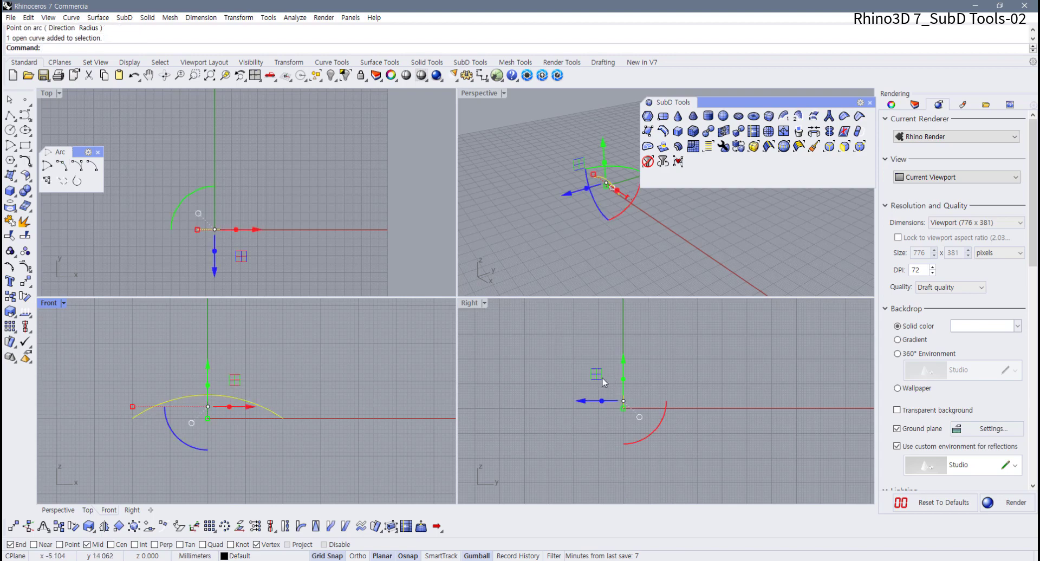
right_drag(607, 379, 575, 400)
scroll(572, 402, up, 4)
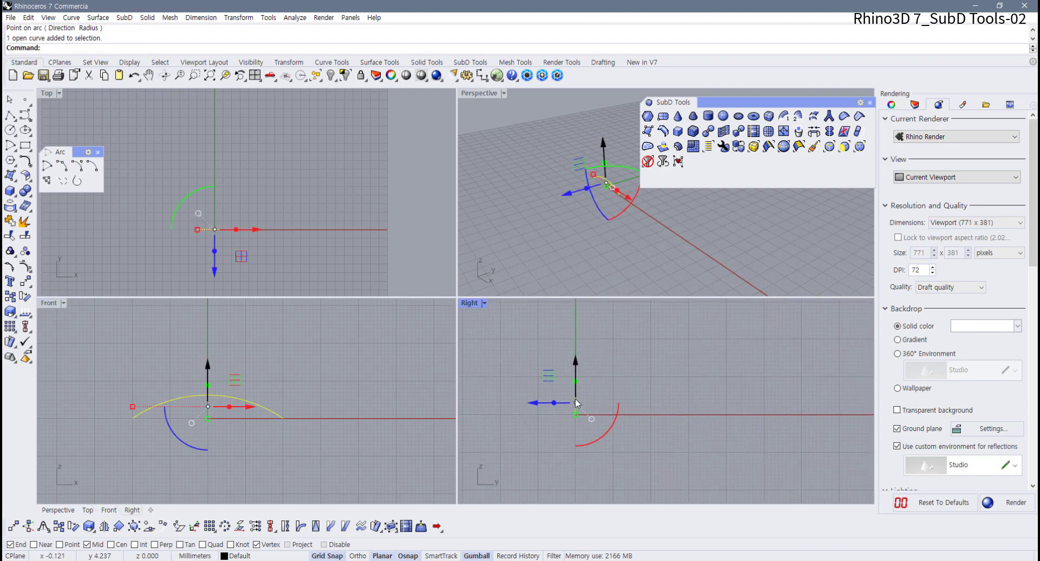
drag(553, 376, 637, 349)
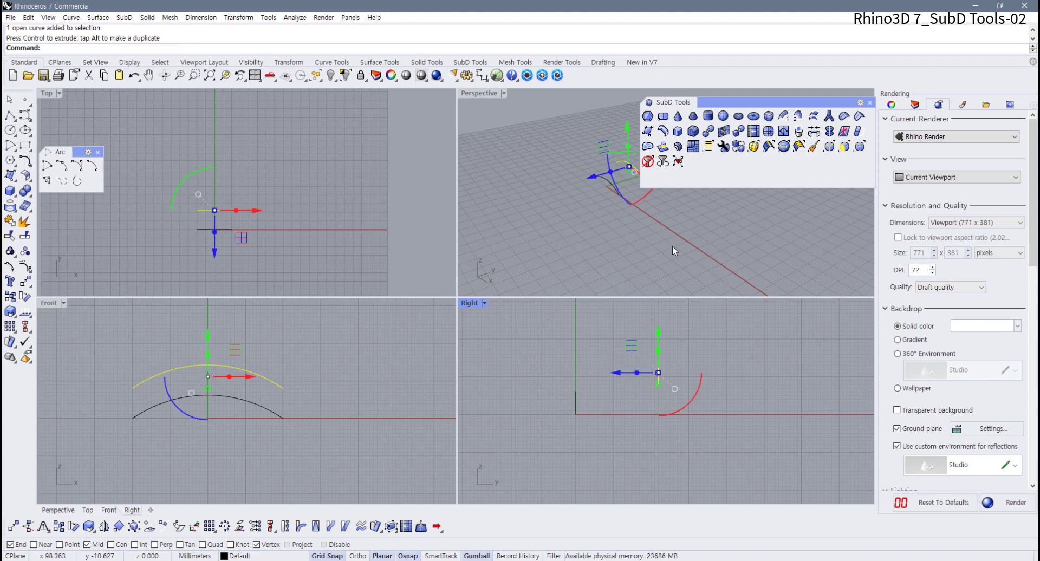
Step: Duplicate the raised arc in the Right view, placing the third arc further along Y at the first arc's height
right_drag(672, 245, 584, 269)
right_drag(671, 416, 653, 421)
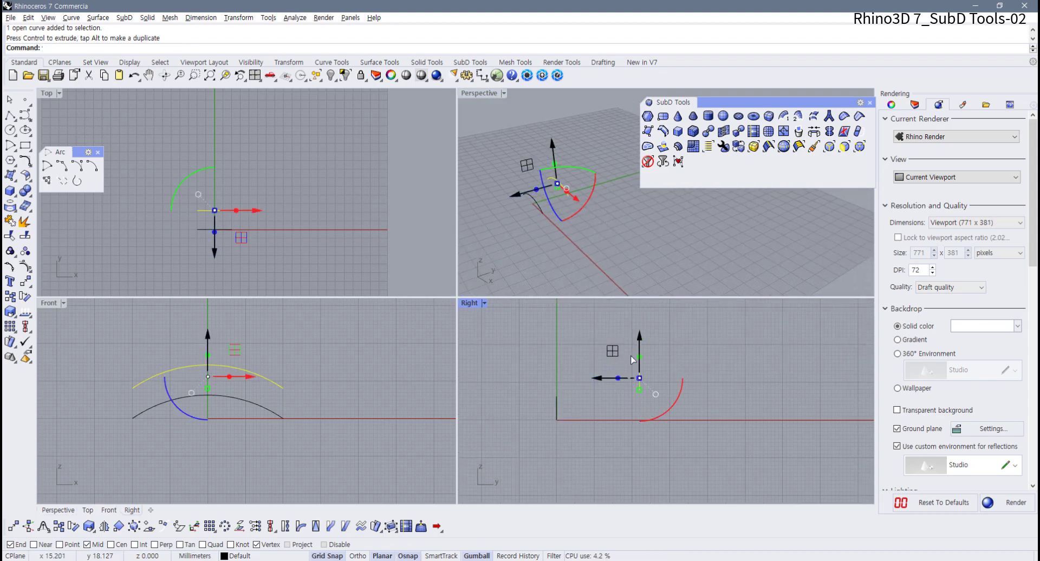
drag(613, 352, 712, 383)
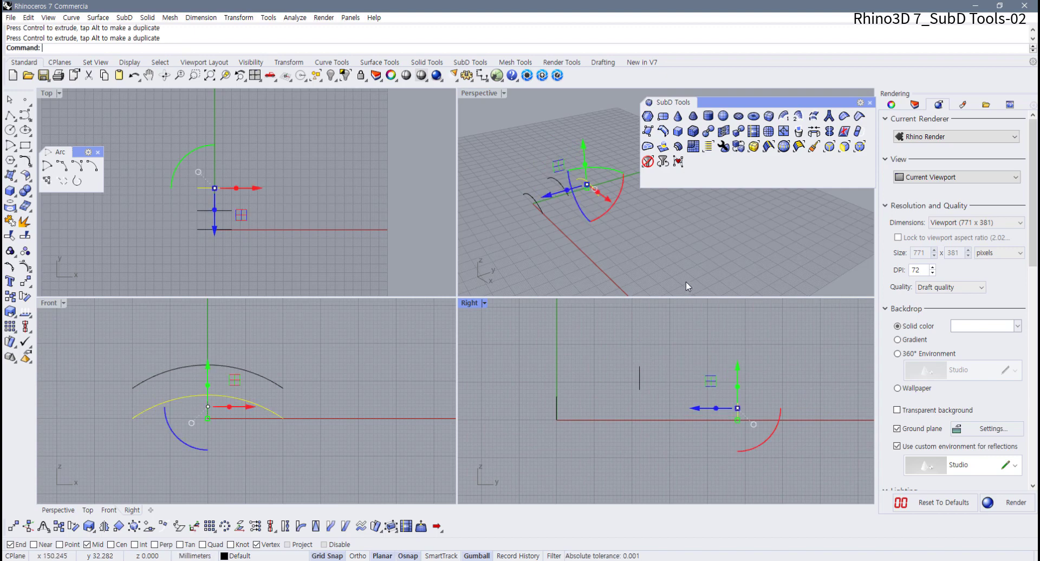
click(639, 240)
right_drag(635, 240, 626, 260)
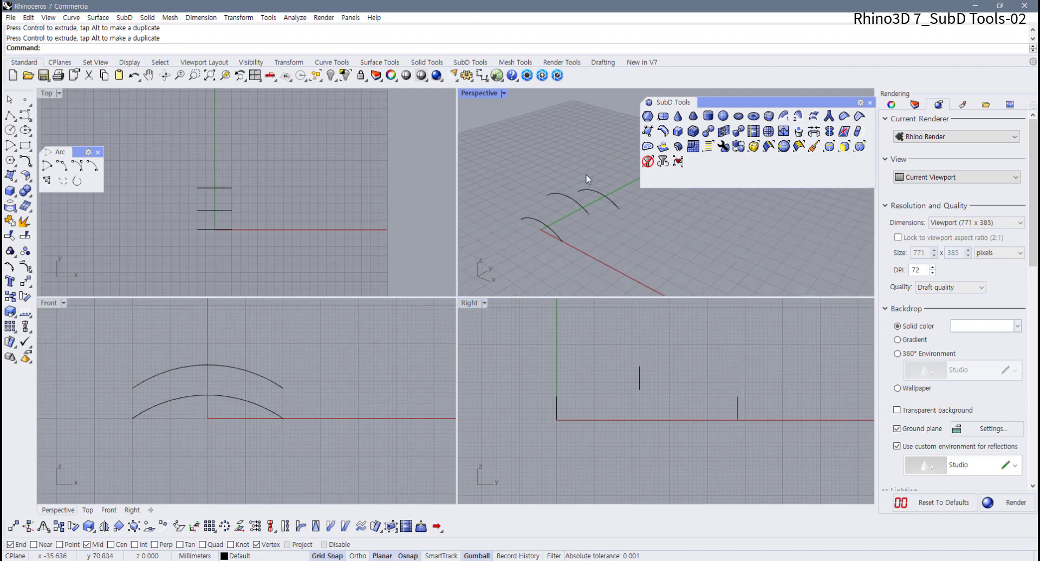
Step: Start a SubD loft through the three arcs in order, from the arc at the origin to the farthest one
double_click(474, 93)
scroll(368, 302, up, 3)
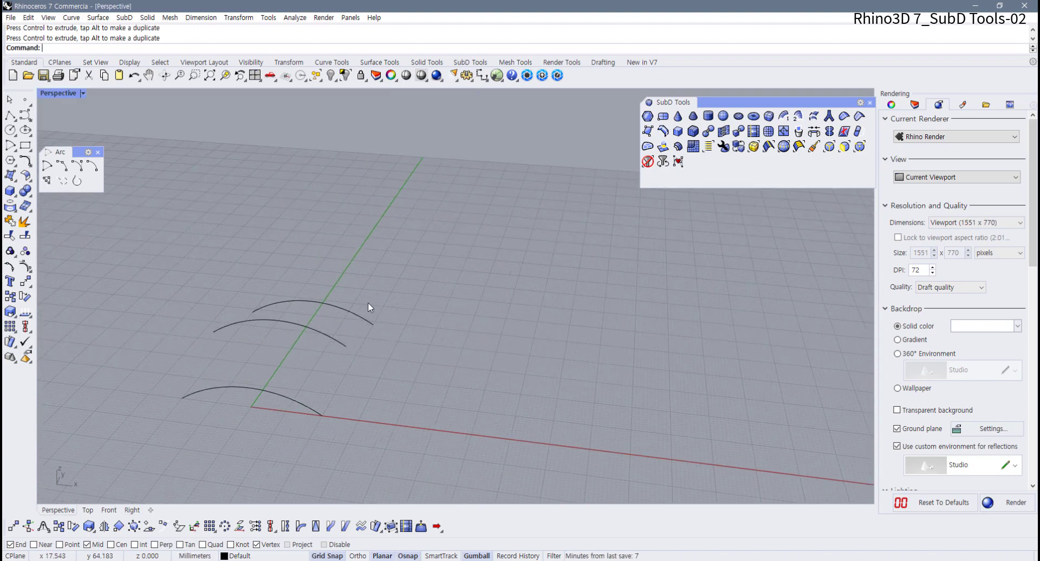
drag(433, 257, 325, 331)
click(496, 348)
right_drag(496, 348, 458, 329)
right_drag(555, 275, 572, 285)
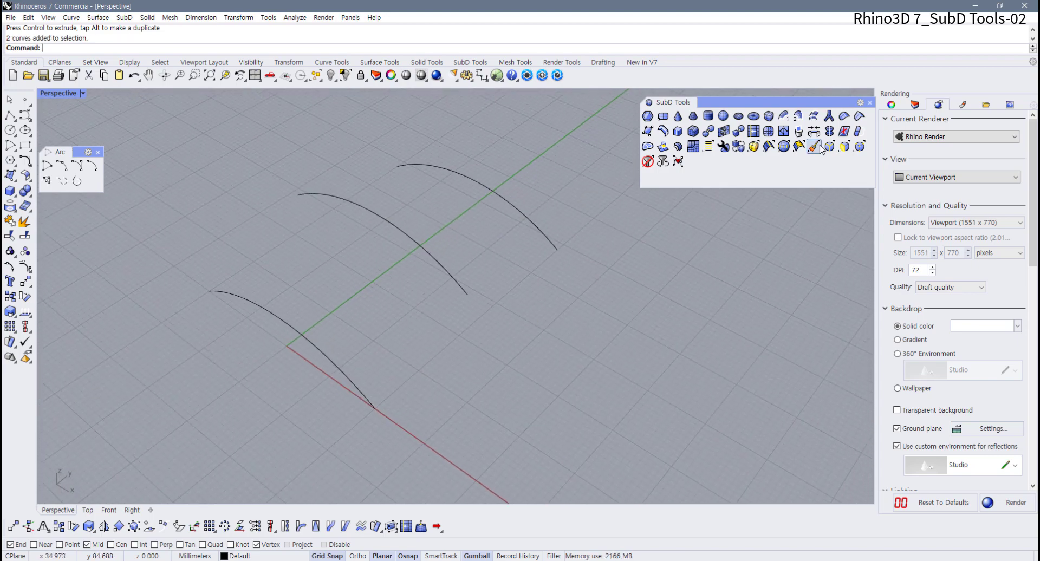
click(813, 116)
click(323, 356)
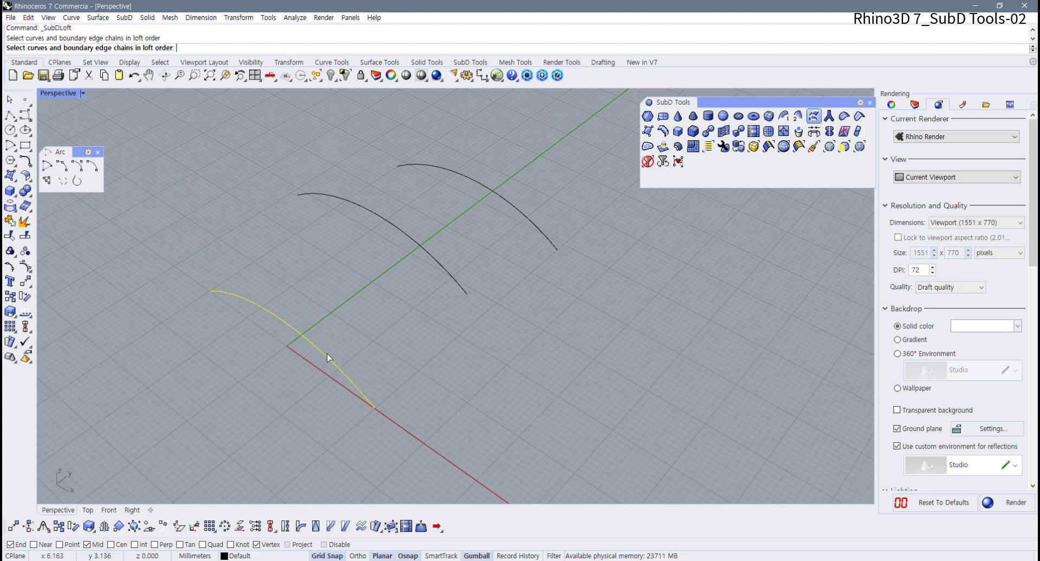
click(451, 283)
click(529, 221)
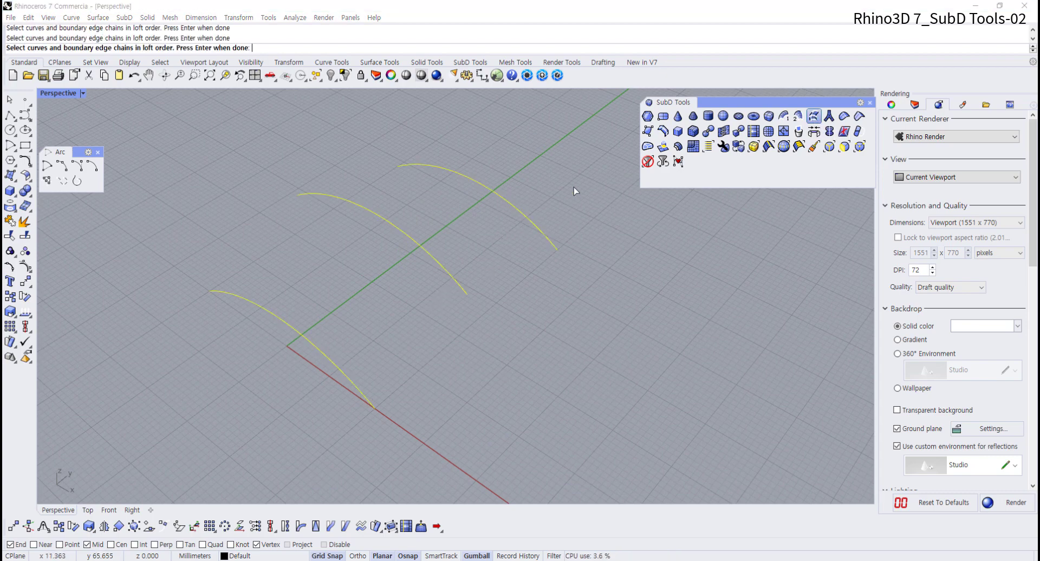
right_click(574, 190)
right_drag(440, 336, 436, 314)
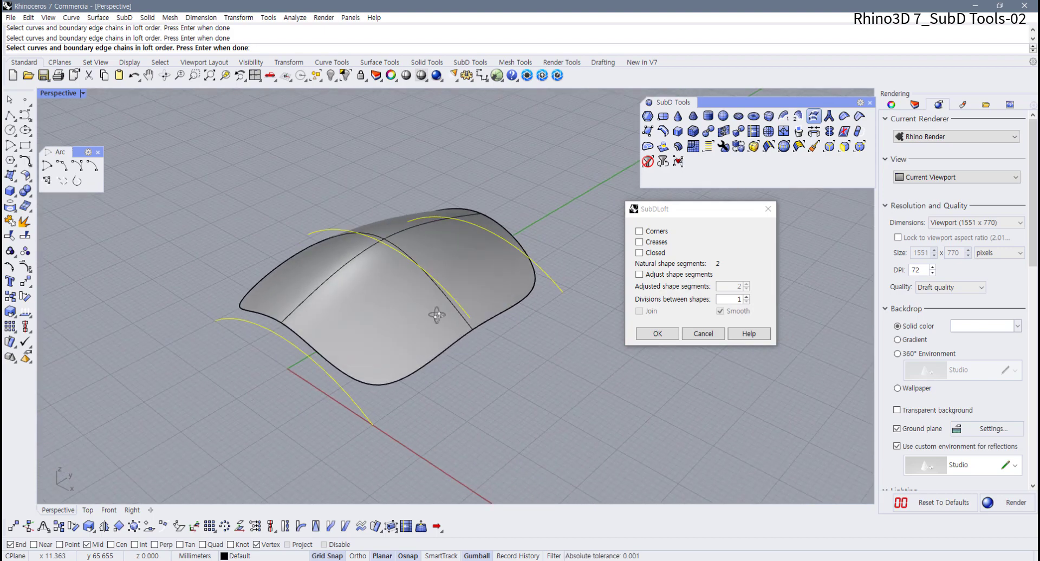
Step: Enable Corners and Adjust shape segments for the loft, with 5 adjusted shape segments and 3 divisions between shapes
click(639, 232)
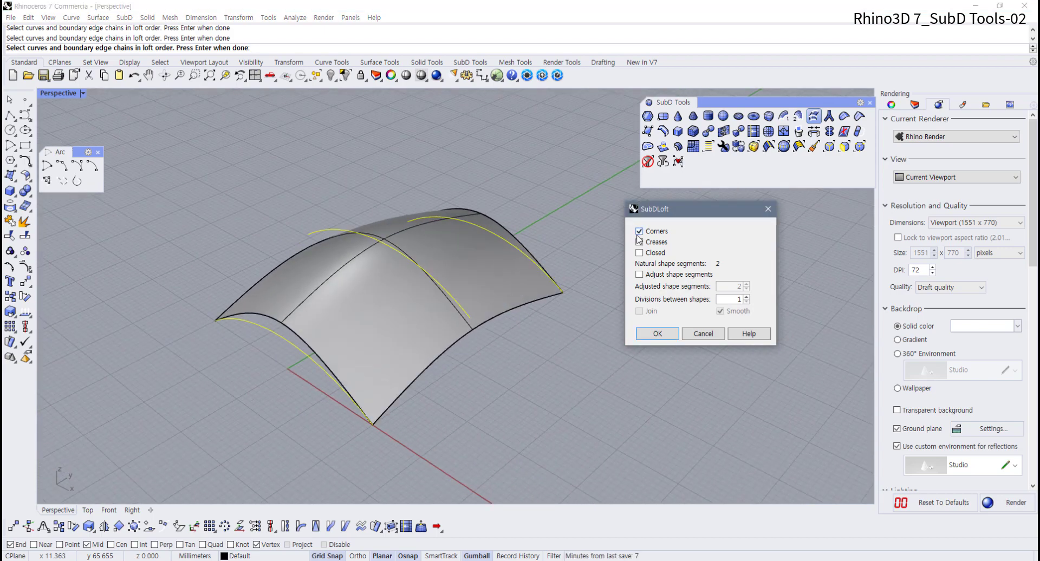
right_drag(392, 314, 411, 317)
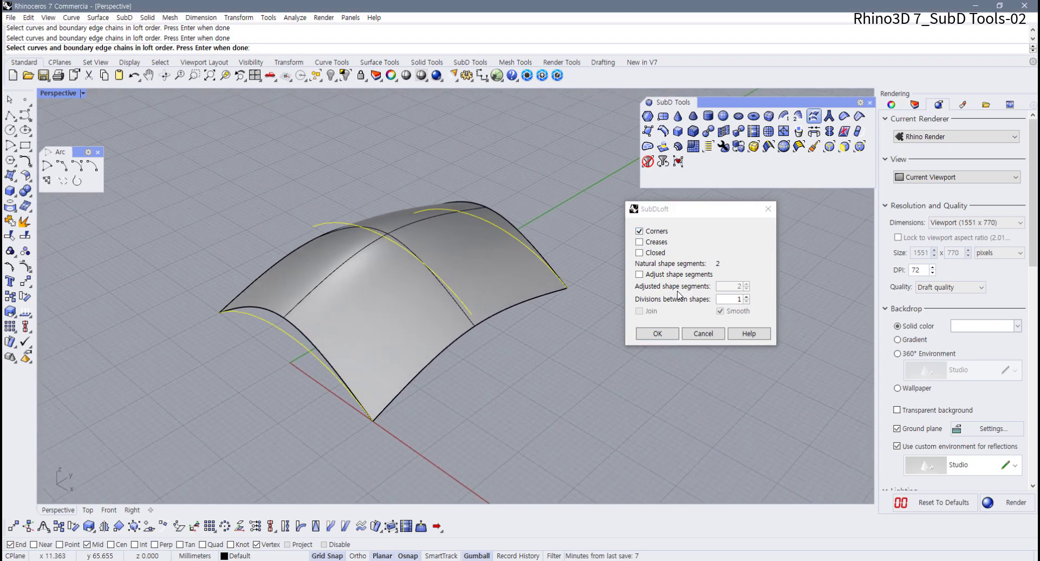
click(649, 277)
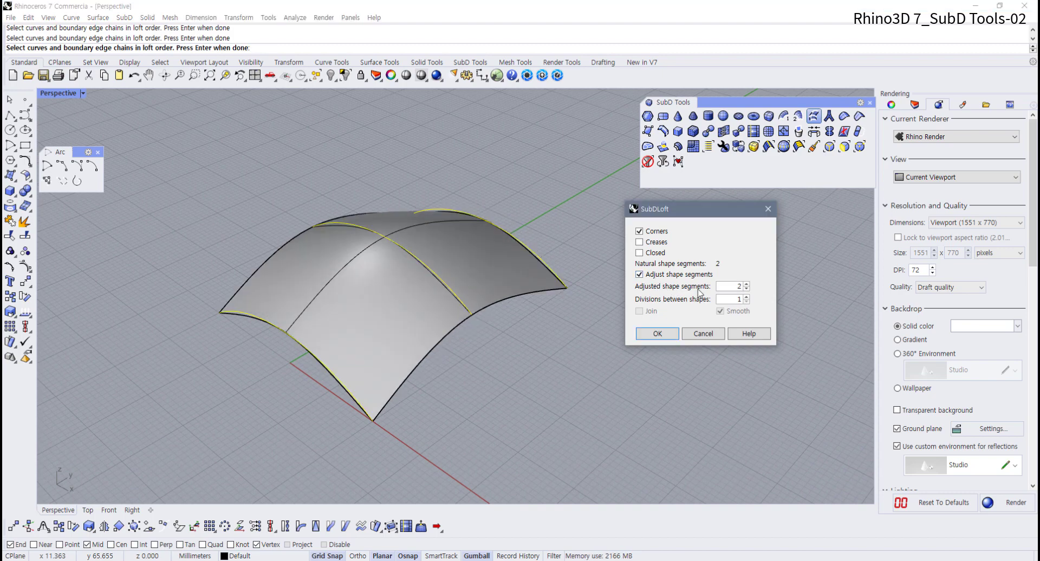
click(746, 283)
click(746, 284)
click(746, 284)
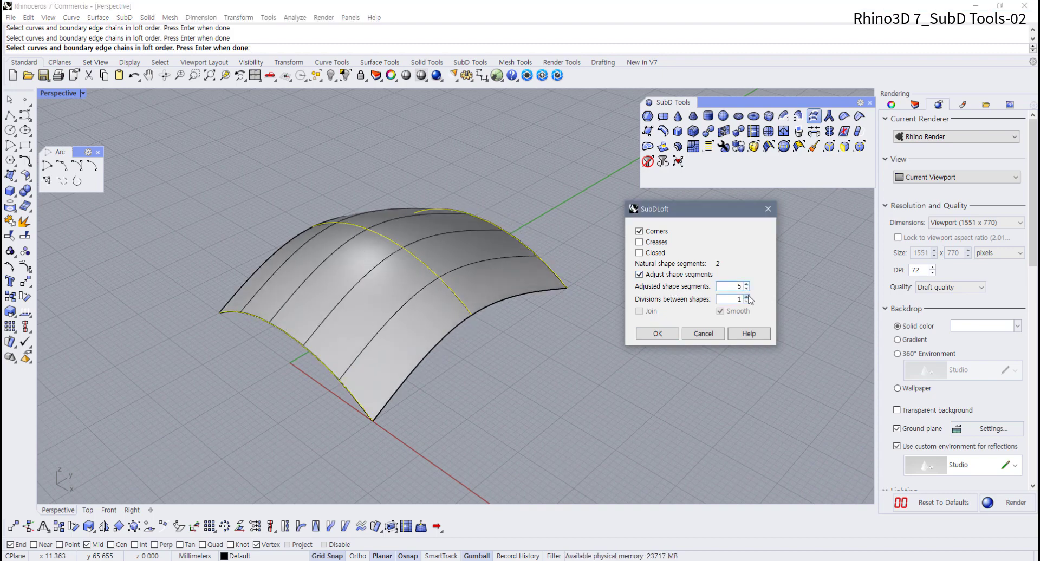
click(747, 297)
click(747, 296)
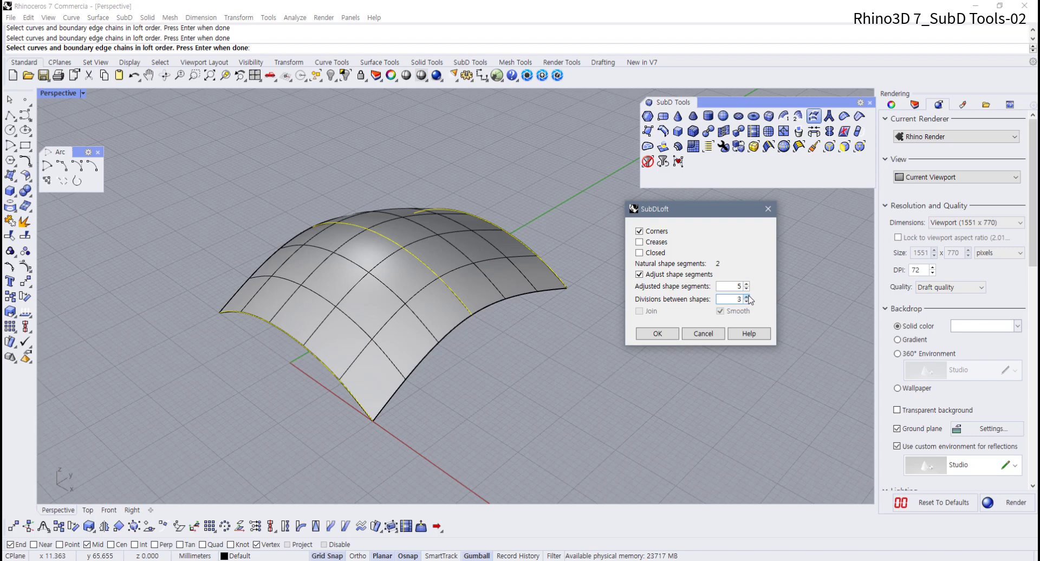
Step: Switch the loft's Creases option on and off to compare the previews, leaving Creases enabled
click(649, 245)
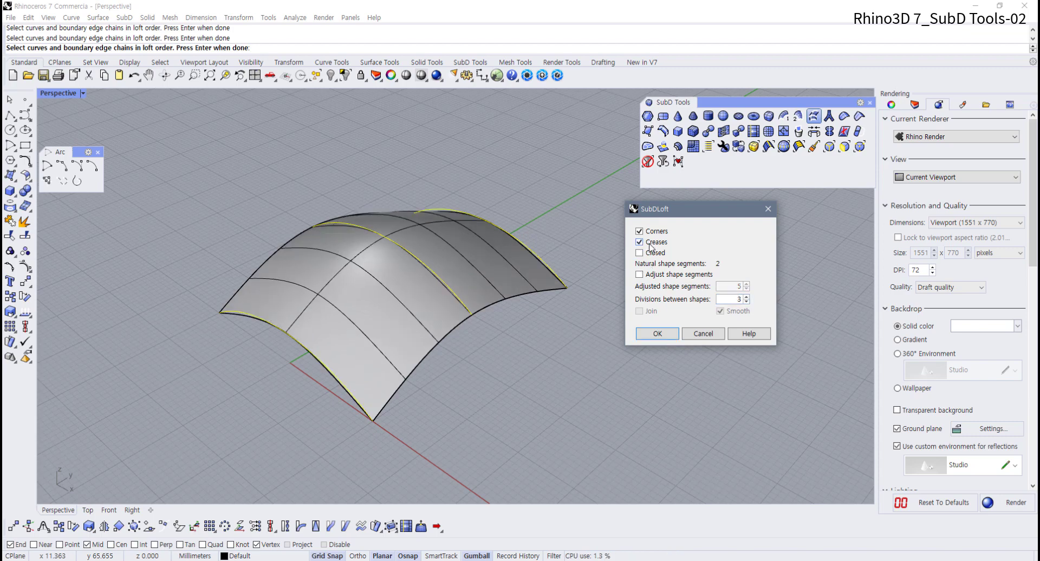
click(649, 244)
click(651, 246)
click(651, 247)
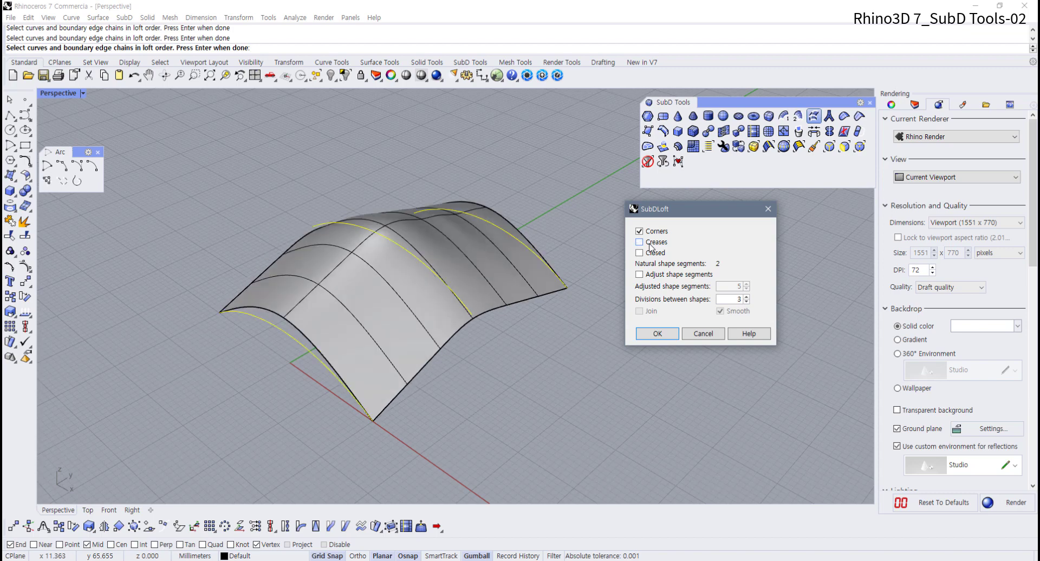
right_drag(346, 303, 317, 298)
click(644, 245)
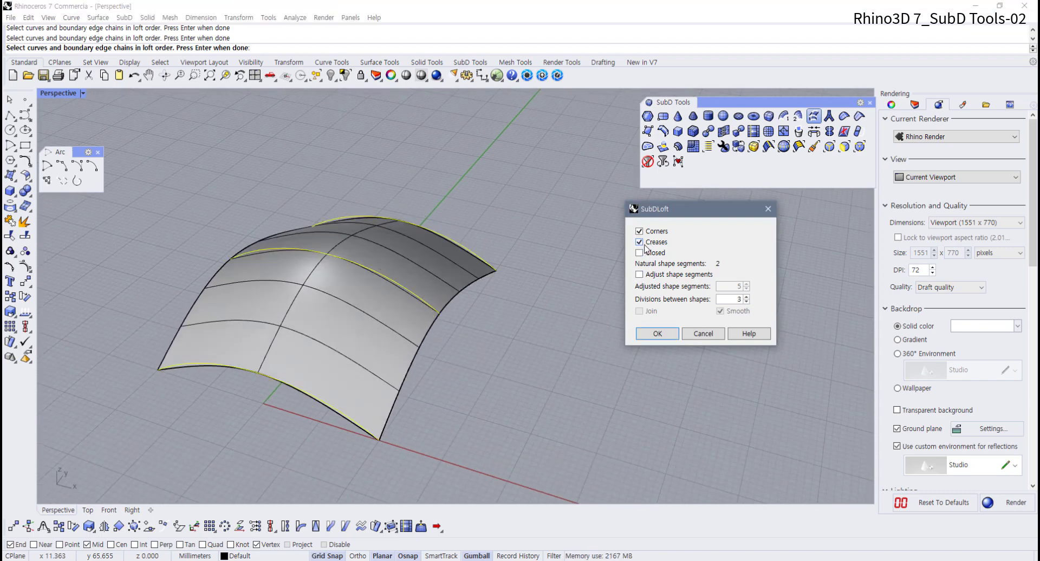
Step: Preview the three-arc loft with Closed enabled from a low viewing angle, and cancel the loft
click(640, 253)
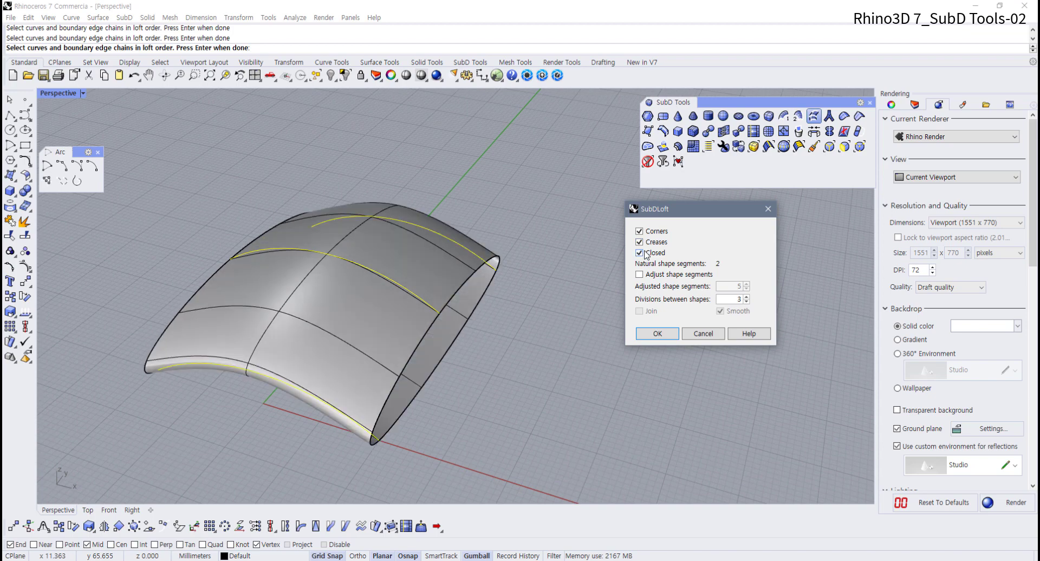
right_drag(447, 332, 421, 304)
scroll(422, 346, down, 4)
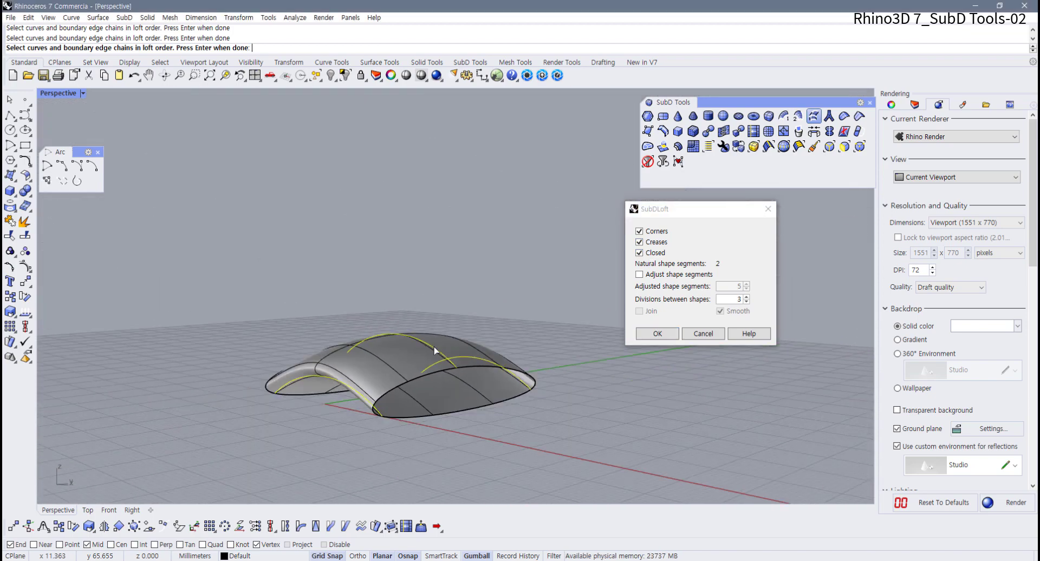
shift+right_drag(434, 351, 322, 312)
click(652, 247)
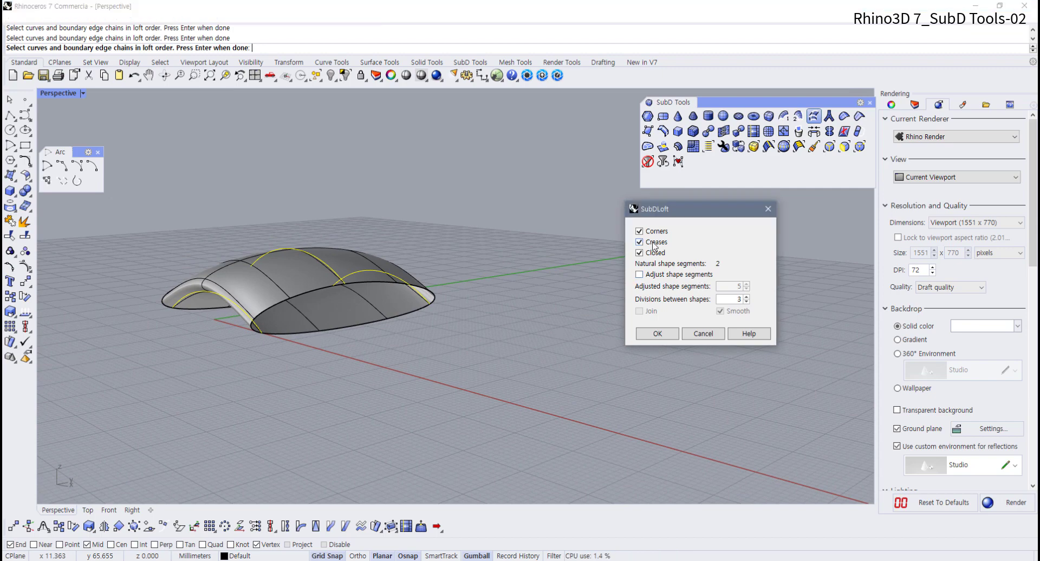
click(649, 254)
click(646, 243)
right_drag(274, 340, 453, 372)
click(702, 334)
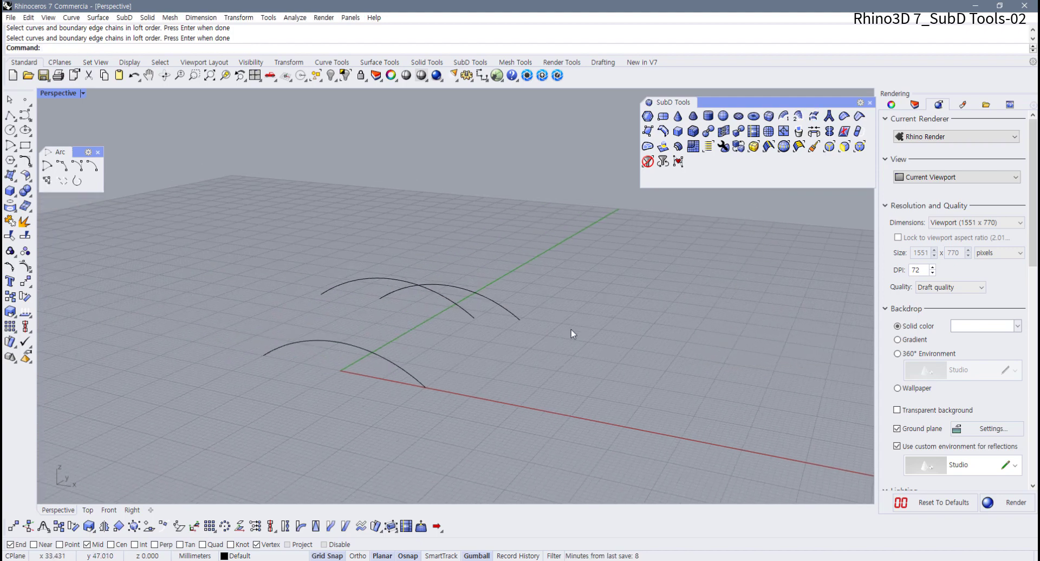
drag(680, 290, 290, 399)
right_drag(291, 399, 429, 371)
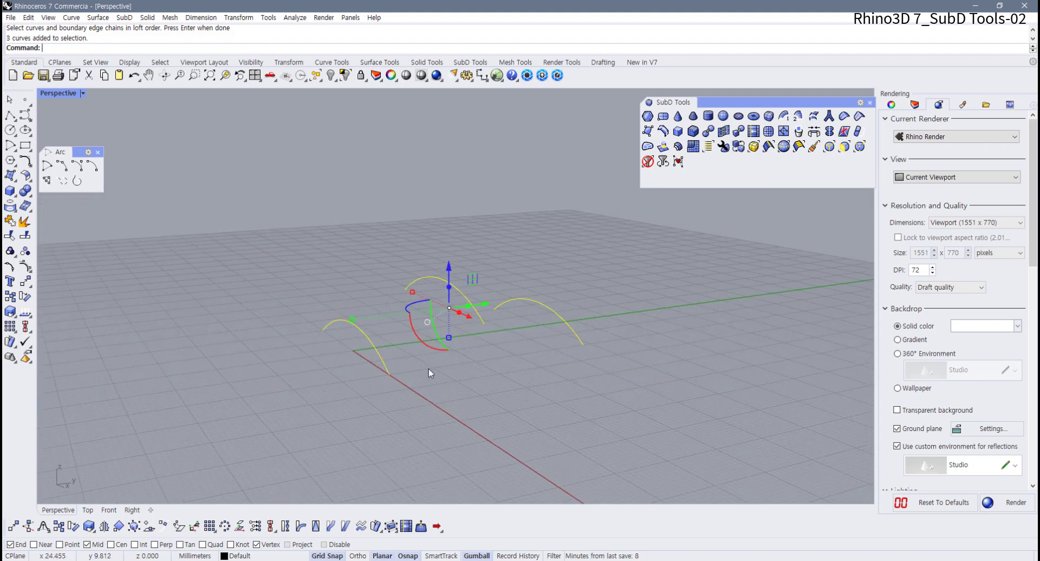
key(Delete)
key(ctrl+z)
Step: Delete the two arcs farther along the Y axis and move the remaining arc straight up above the origin
drag(594, 265, 472, 329)
right_drag(472, 329, 409, 340)
key(Delete)
drag(436, 315, 365, 355)
drag(374, 297, 375, 252)
Step: Polar array the raised arc around the origin in the Right view, with 4 items over a full 360 degrees
double_click(61, 93)
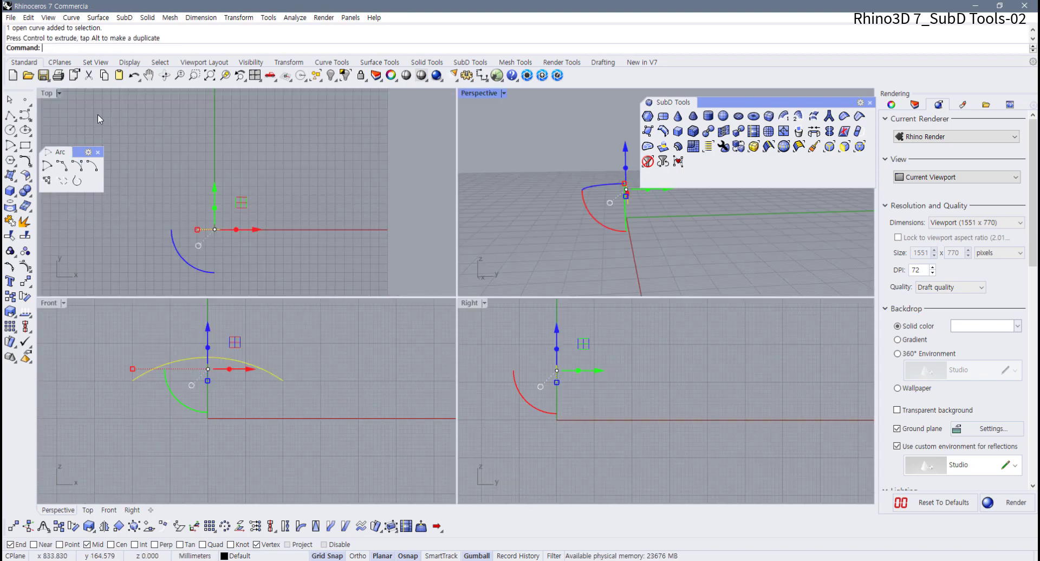
double_click(467, 304)
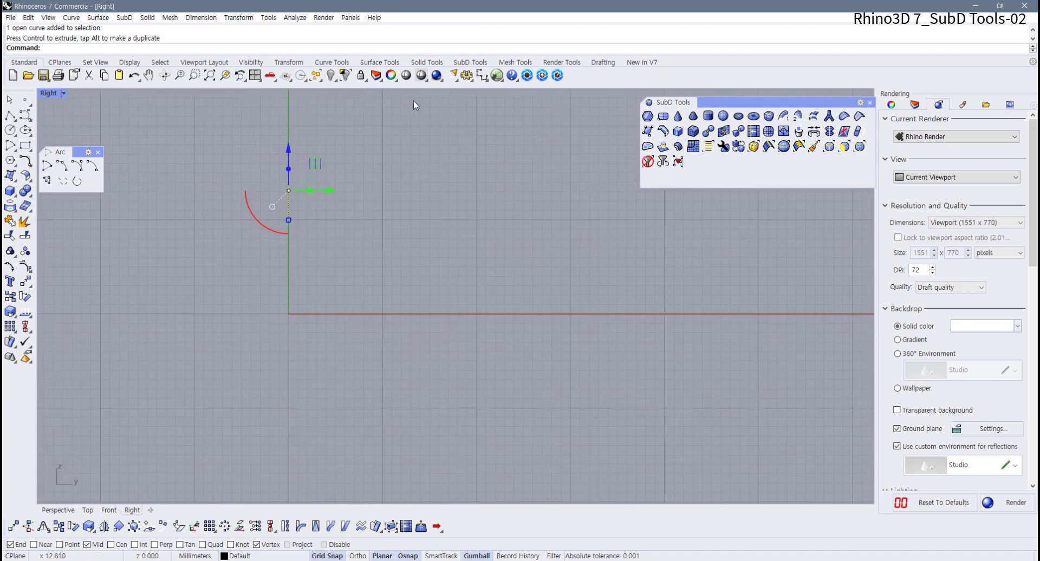
click(292, 64)
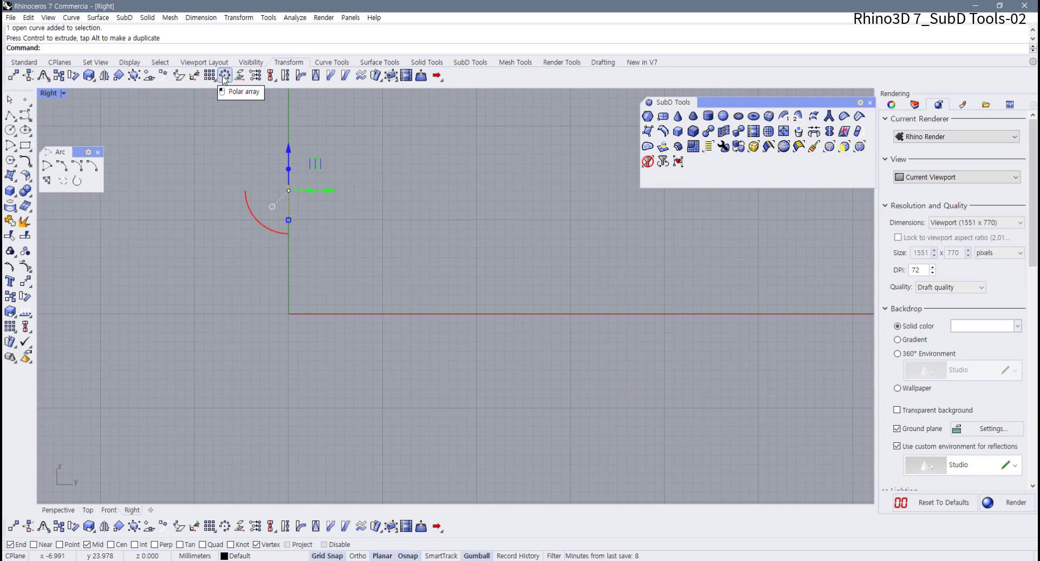
double_click(52, 95)
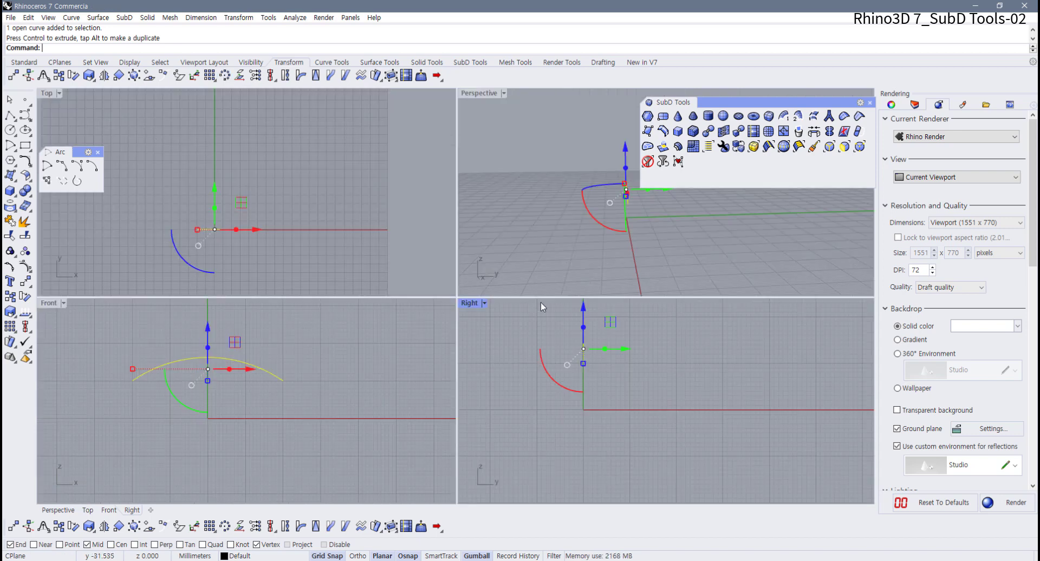
click(600, 368)
click(700, 236)
right_drag(700, 236, 695, 241)
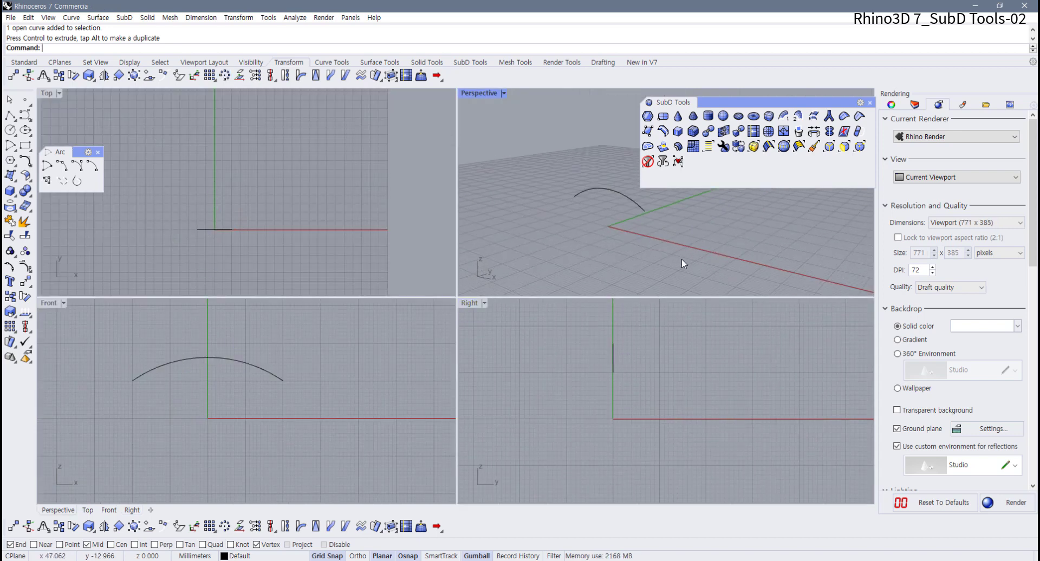
drag(681, 260, 562, 186)
double_click(470, 302)
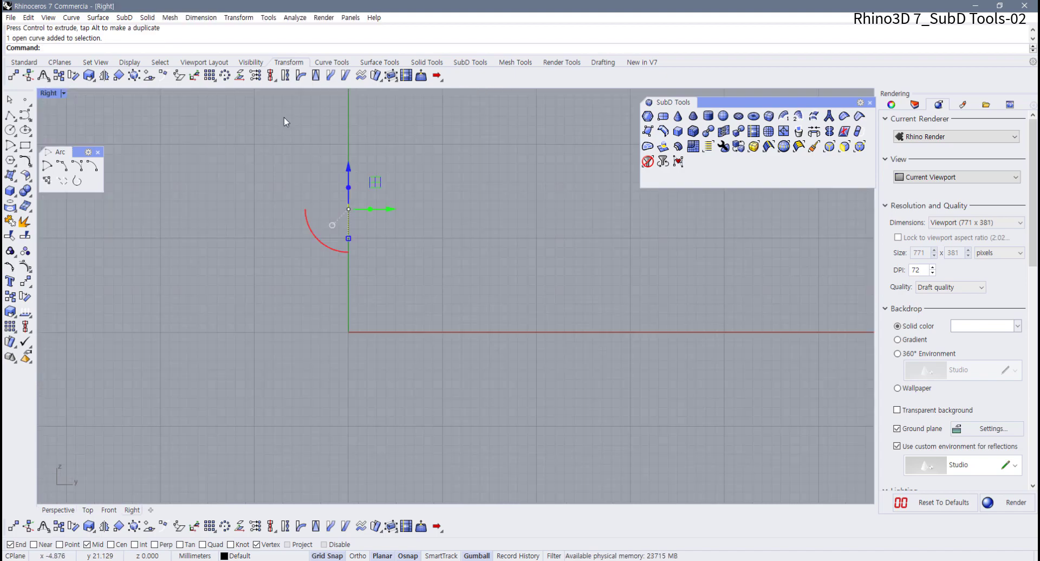
click(226, 78)
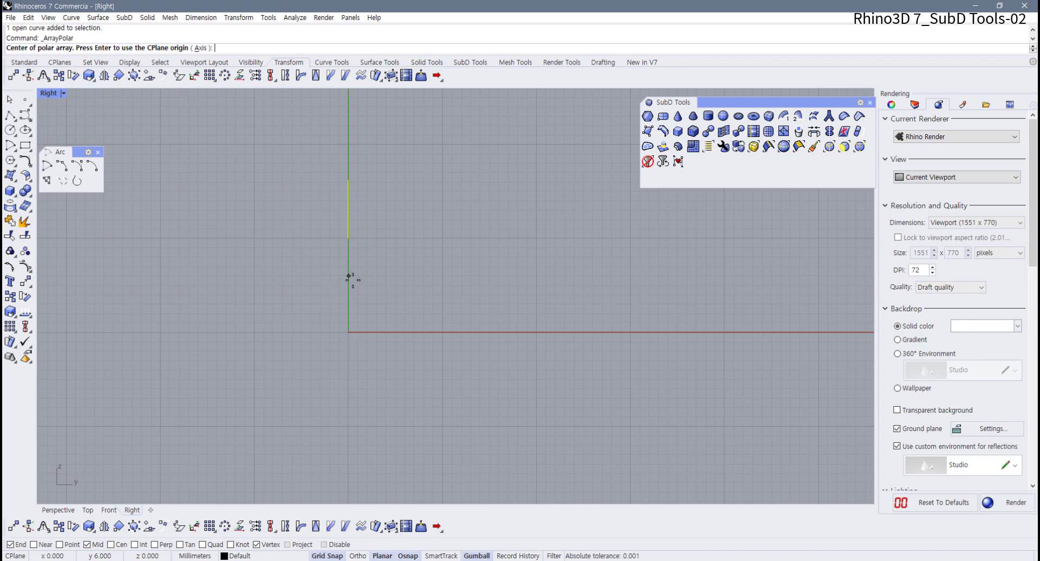
click(349, 332)
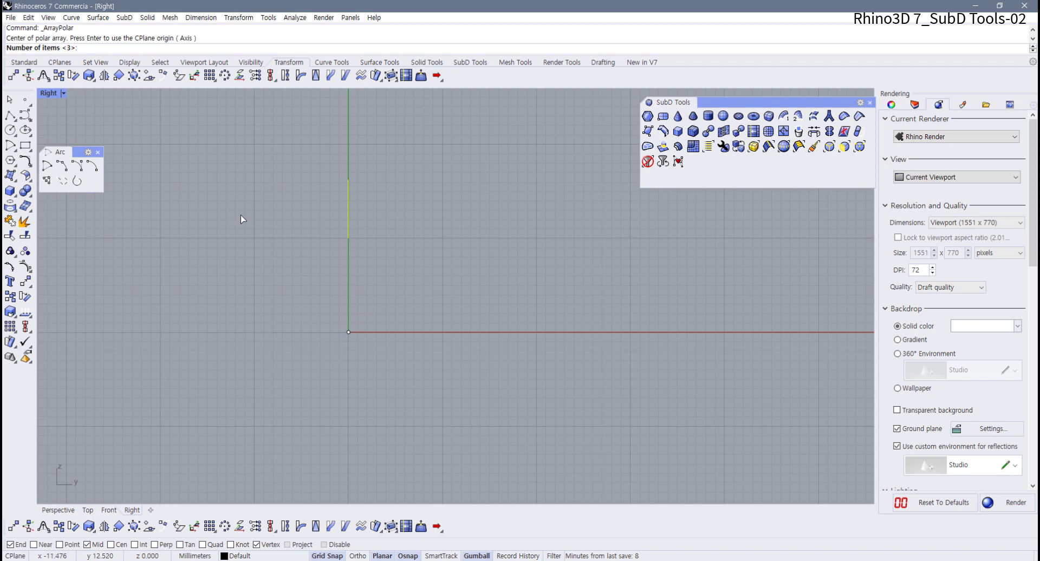
text(4)
key(Return)
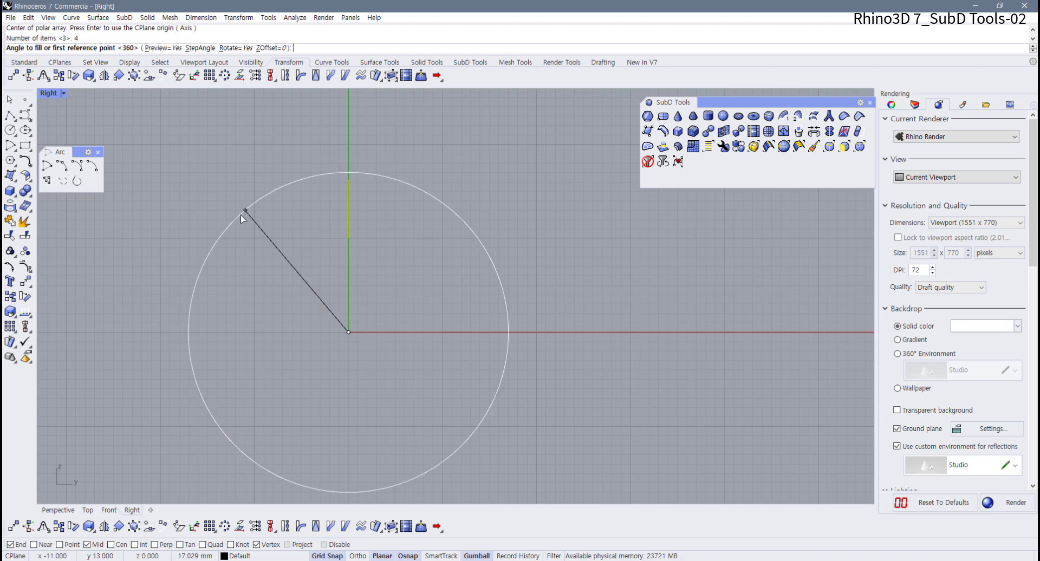
key(Return)
key(Return)
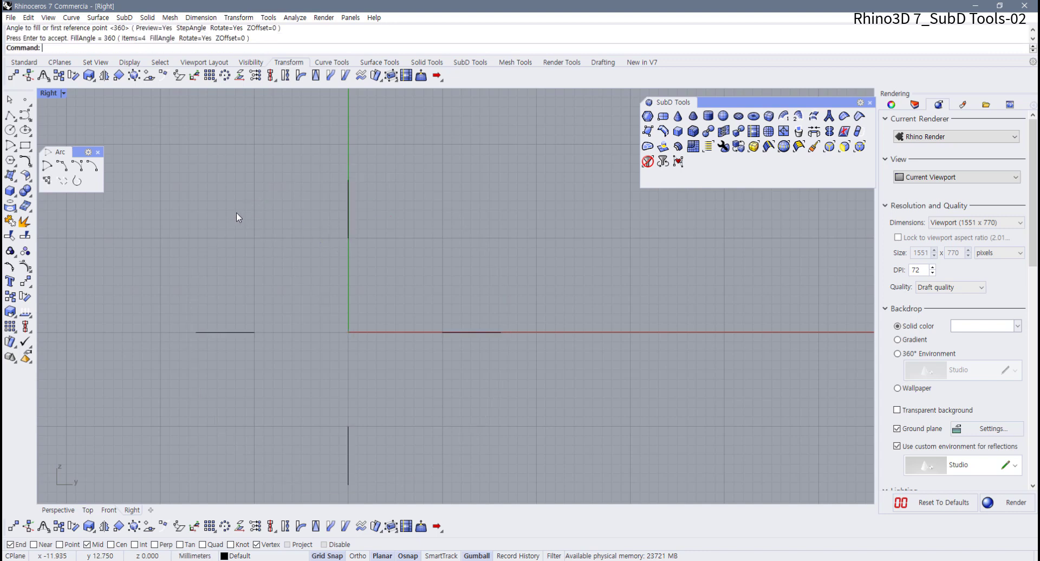
Step: Start a SubD loft in the Perspective view through all four arrayed arcs, picked in order around the X axis and finishing with the lowest
double_click(51, 93)
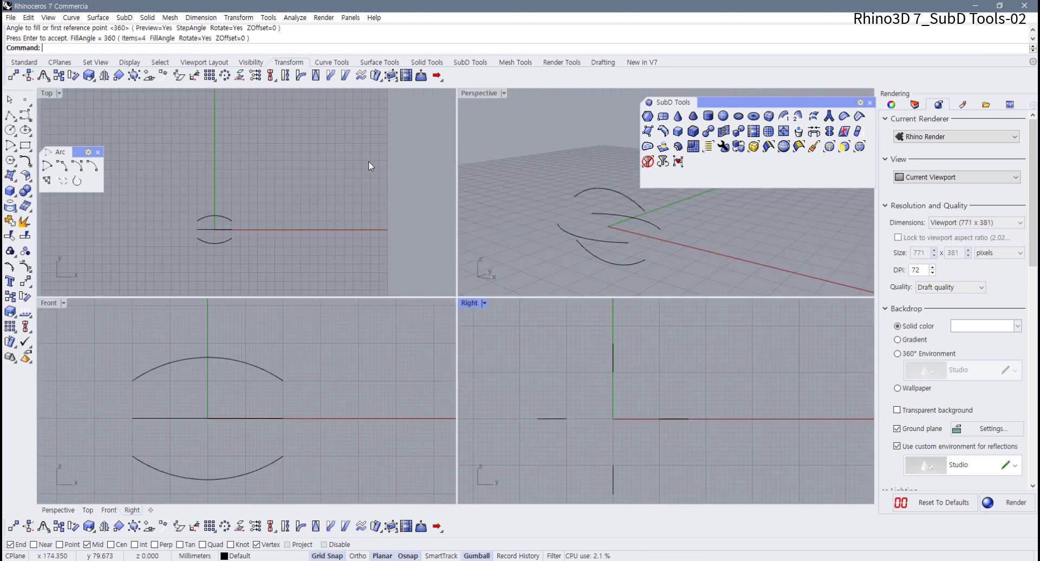
click(483, 94)
double_click(483, 94)
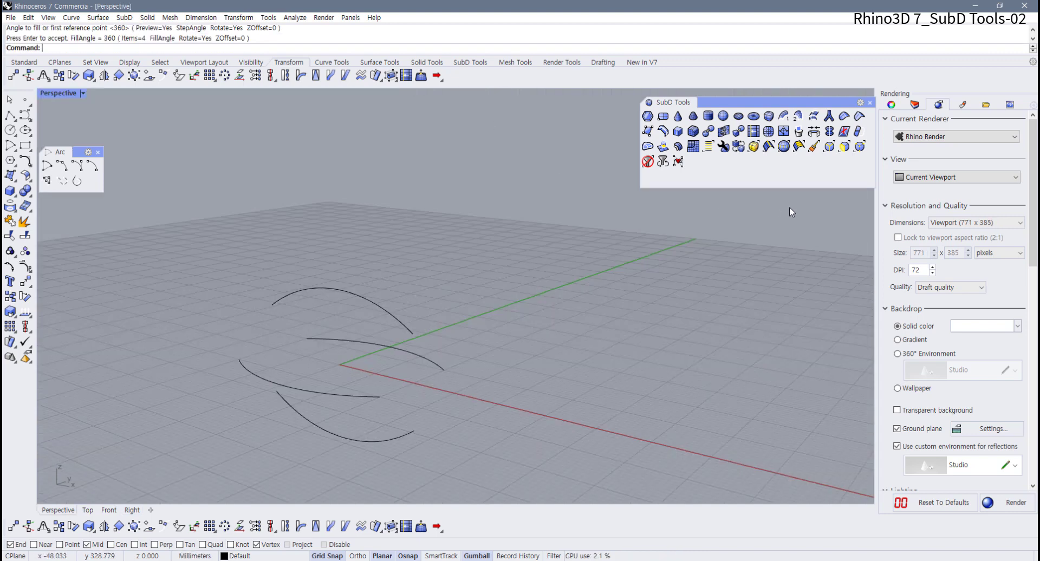
click(816, 120)
click(370, 397)
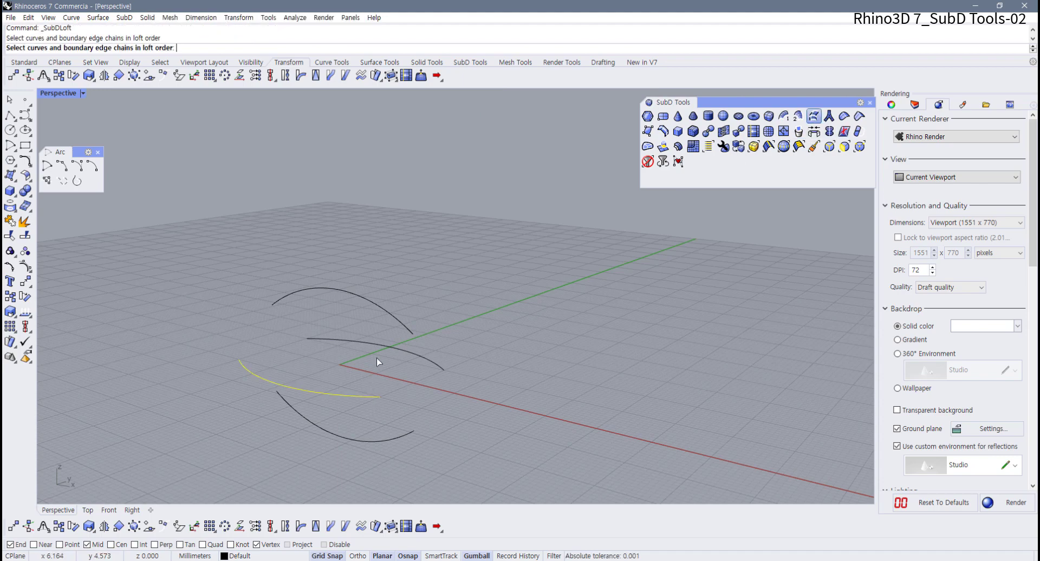
click(401, 327)
click(434, 364)
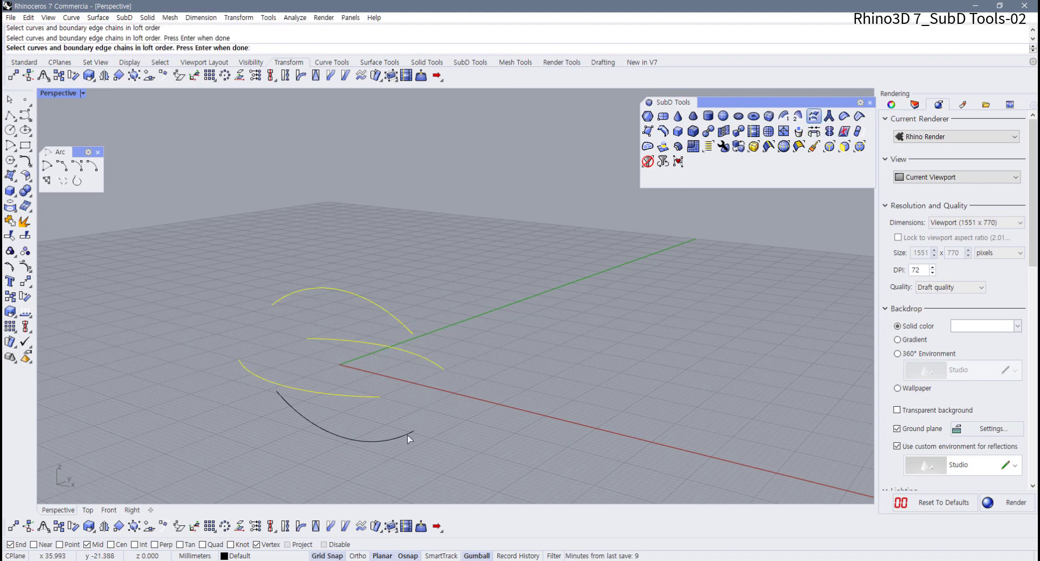
click(409, 435)
key(Return)
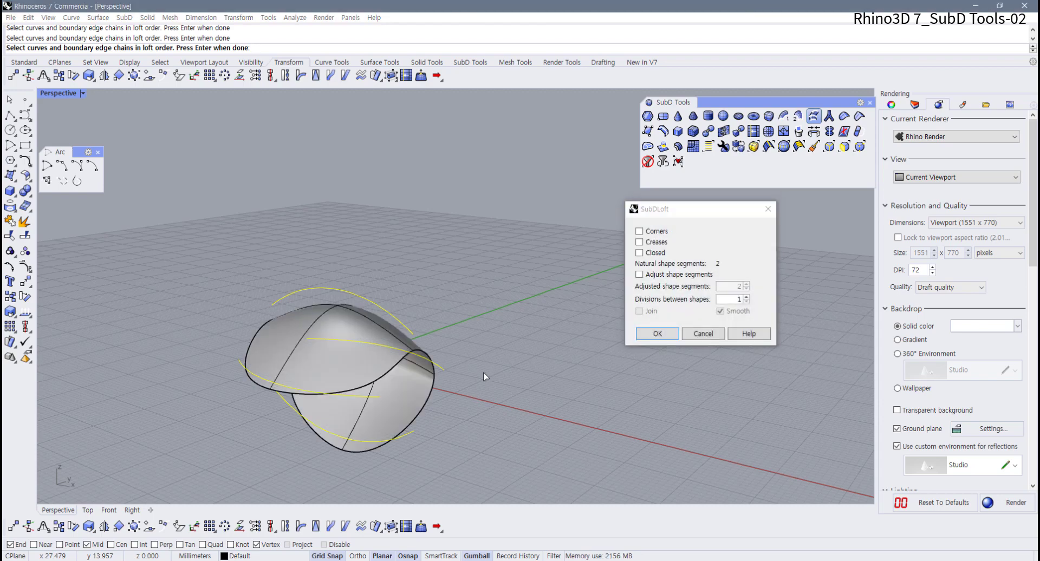
Step: Enable Closed for the SubD loft through the four arcs and inspect the rim of the preview up close
right_drag(486, 373, 451, 362)
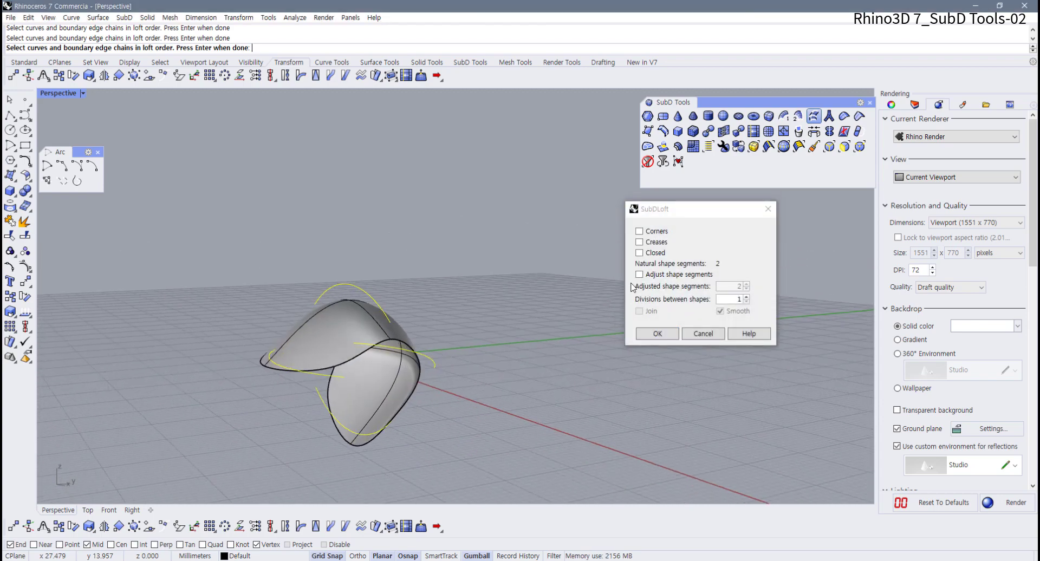
click(640, 253)
click(641, 254)
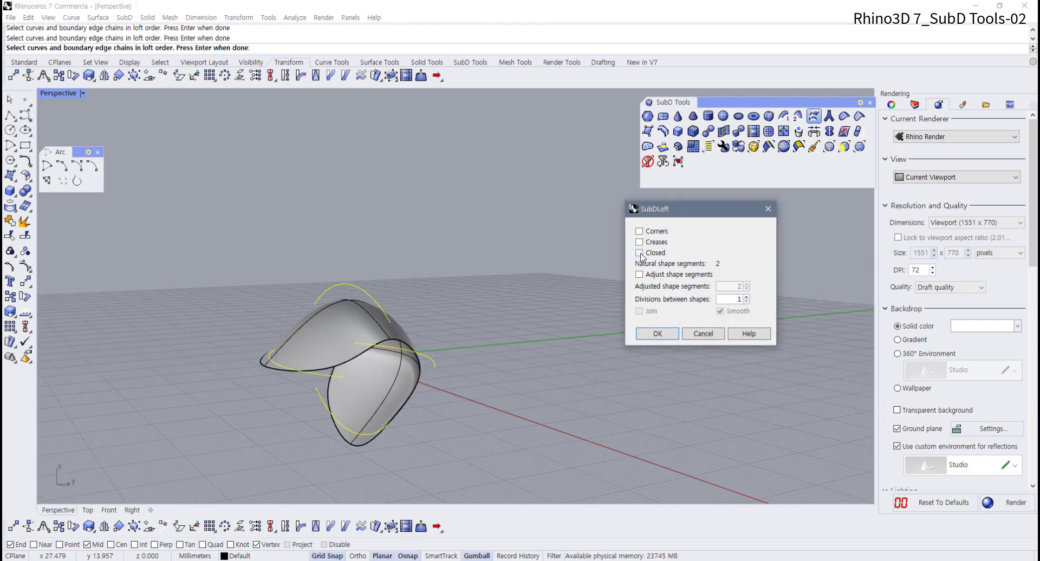
click(641, 253)
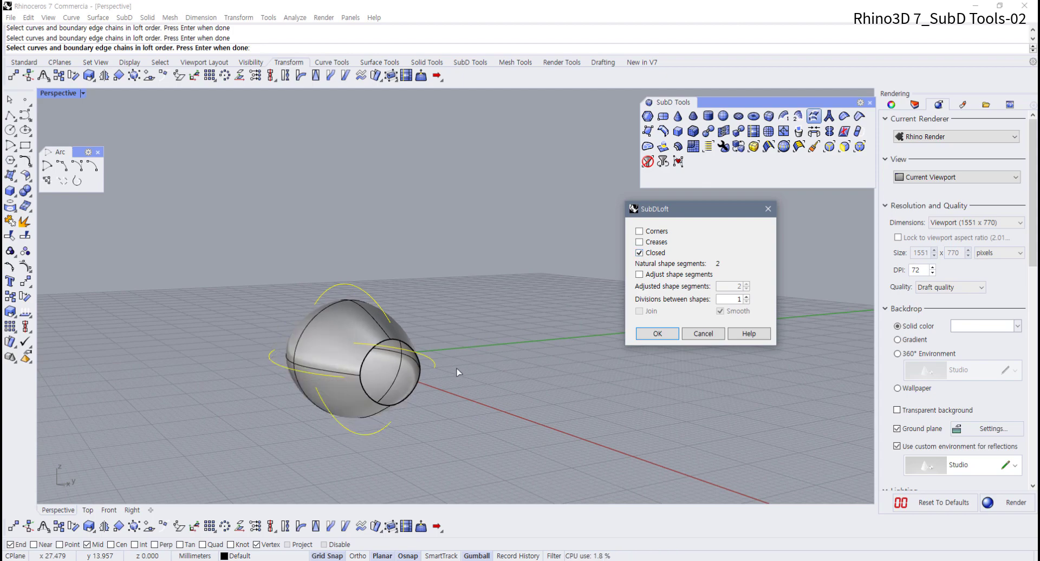
scroll(428, 370, up, 3)
scroll(426, 367, up, 3)
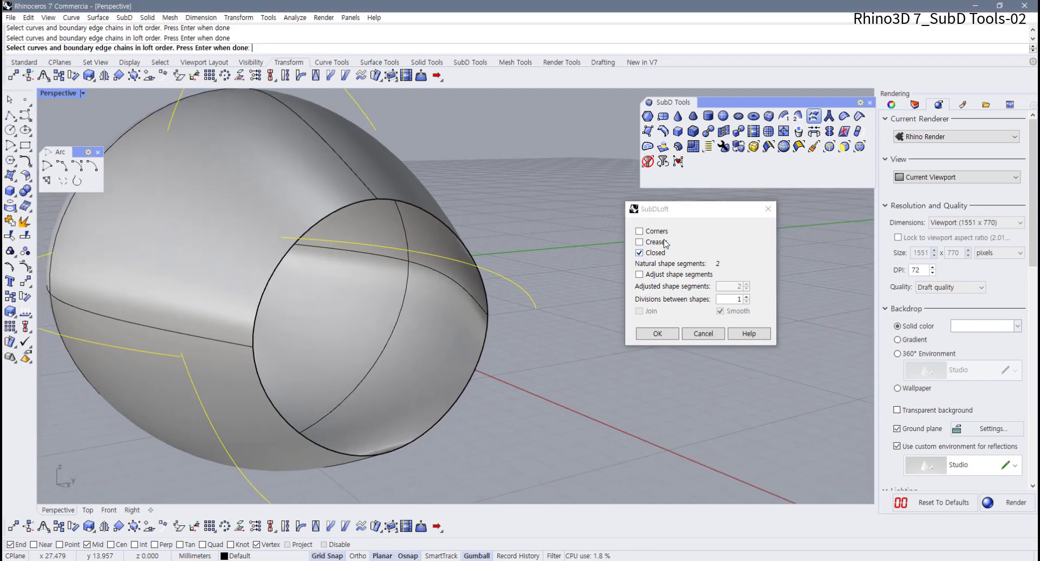
click(639, 231)
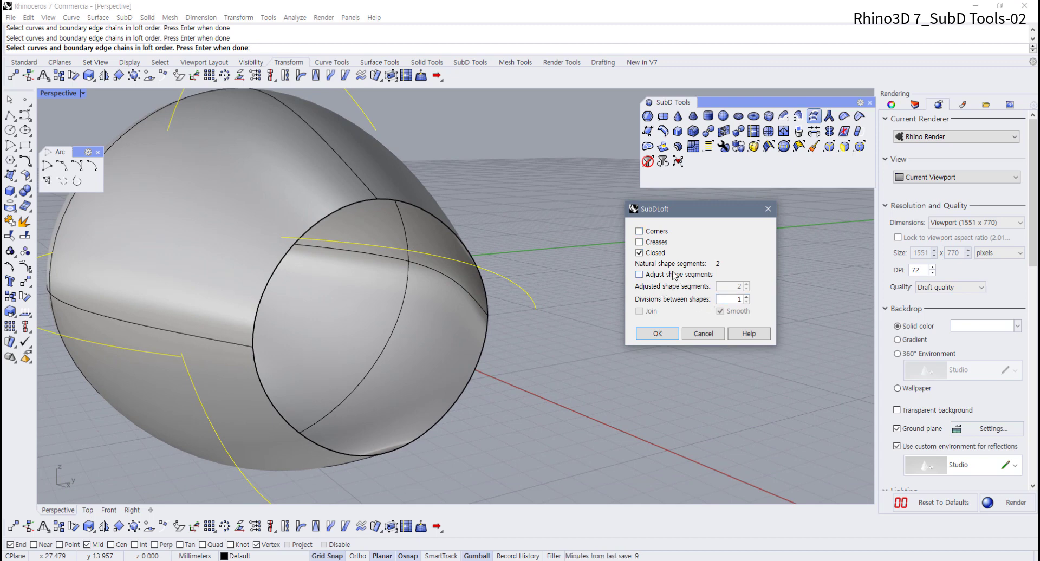
Step: Raise the closed SubD loft's divisions between shapes step by step to 9, inspect the preview, and cancel the loft
click(747, 298)
click(747, 298)
click(746, 297)
click(747, 297)
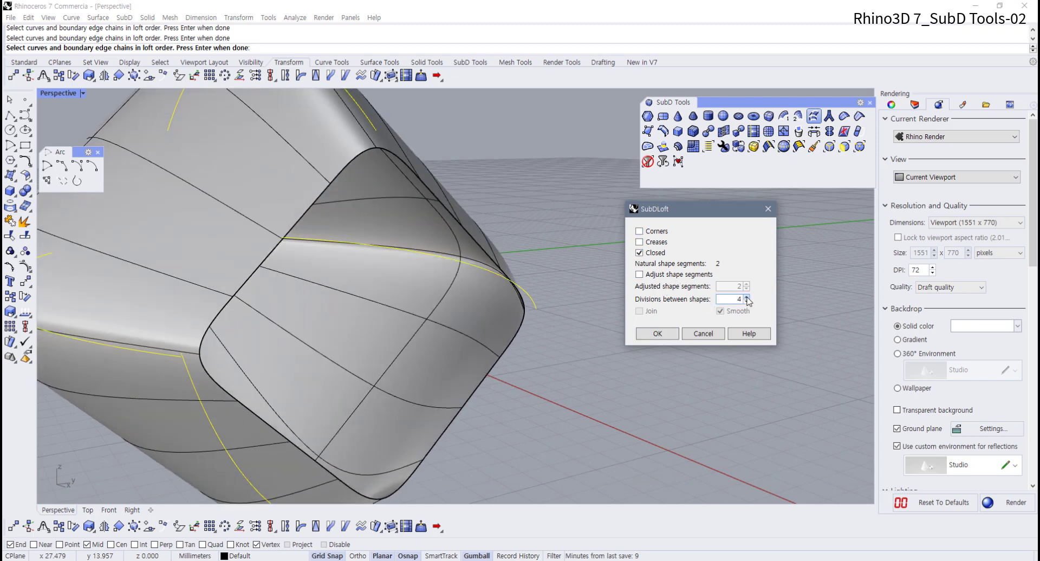
click(747, 298)
click(747, 297)
click(747, 297)
scroll(472, 324, down, 5)
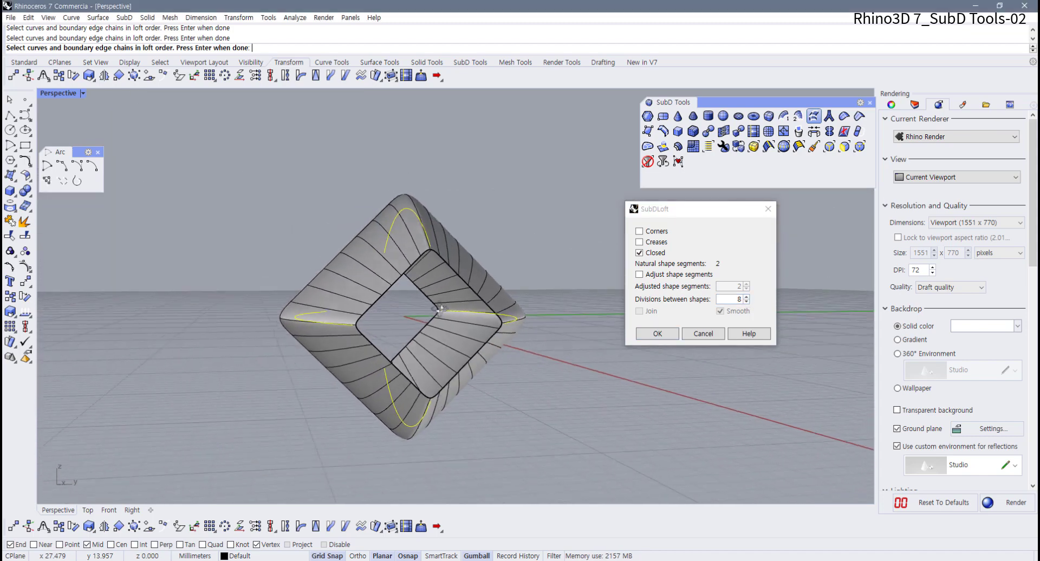
click(746, 297)
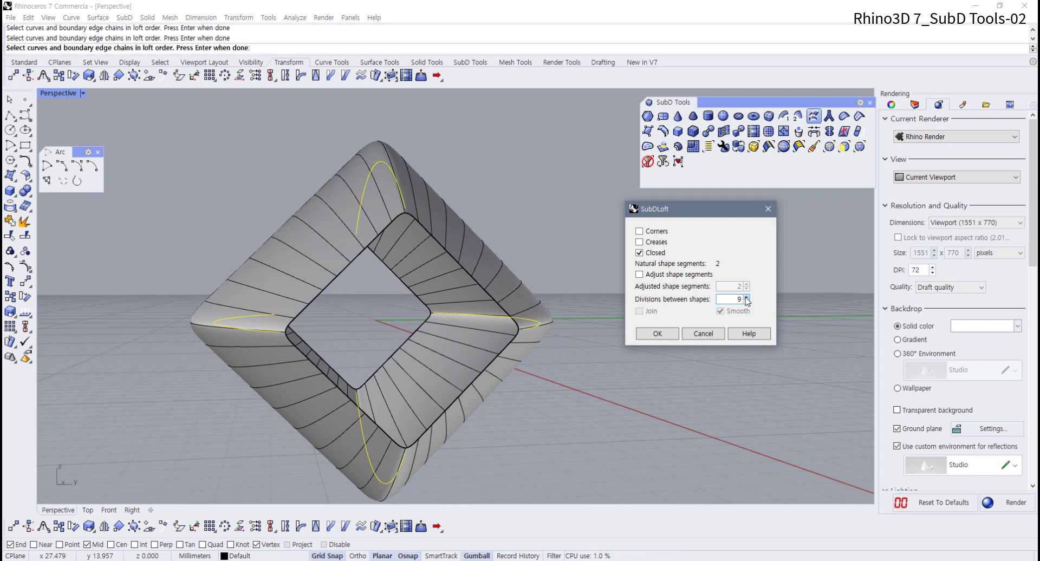
click(703, 333)
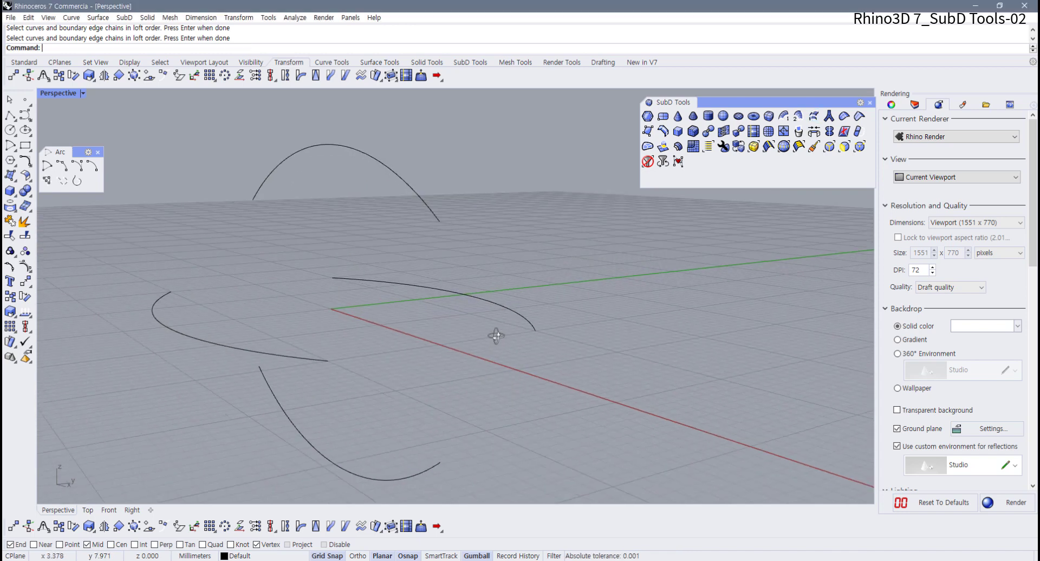
Step: Start a regular surface Loft through all four arcs and check the available loft styles, keeping Normal
click(379, 62)
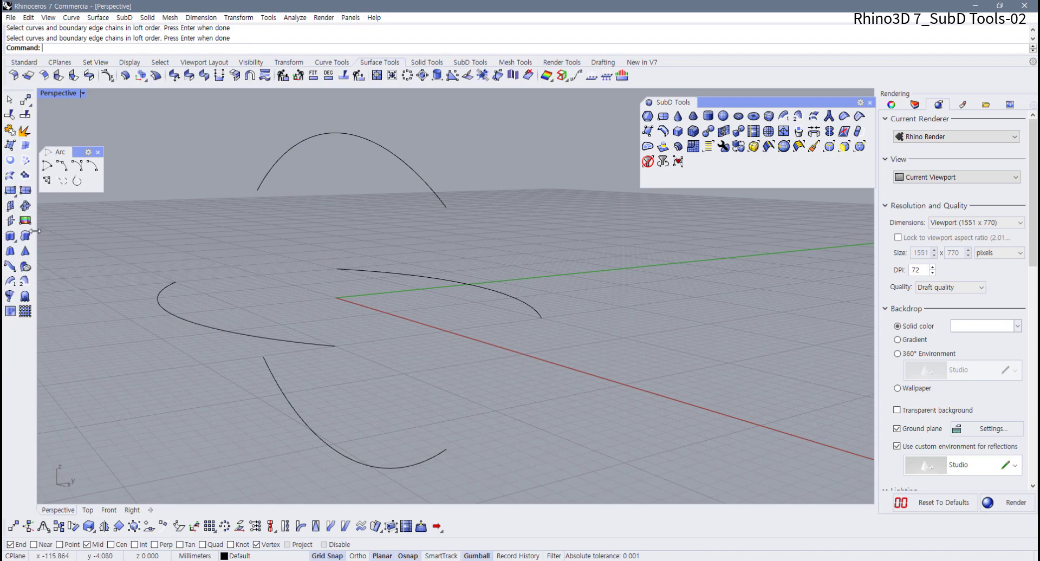
click(9, 175)
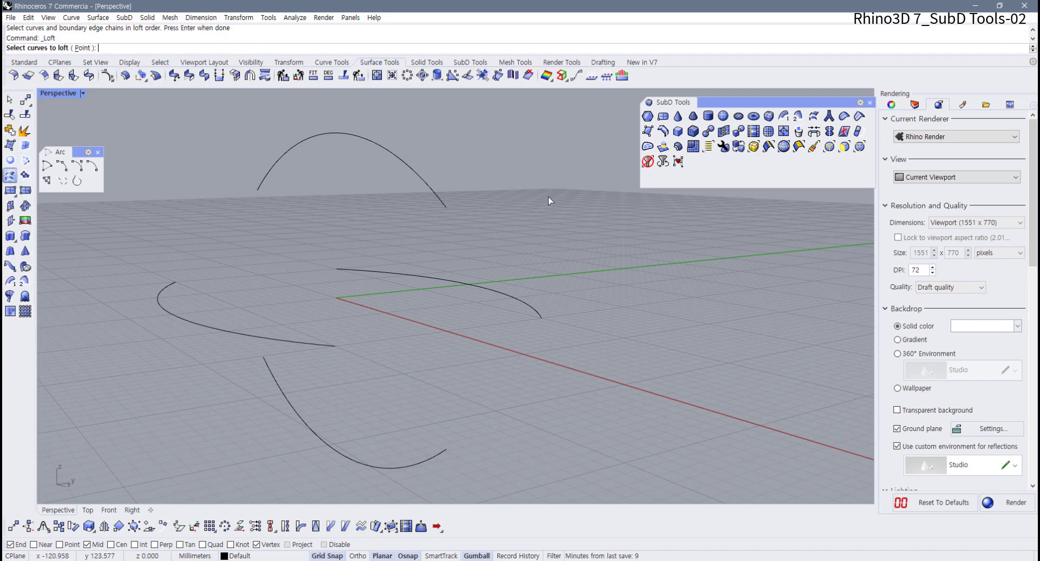
drag(566, 177, 255, 506)
key(Return)
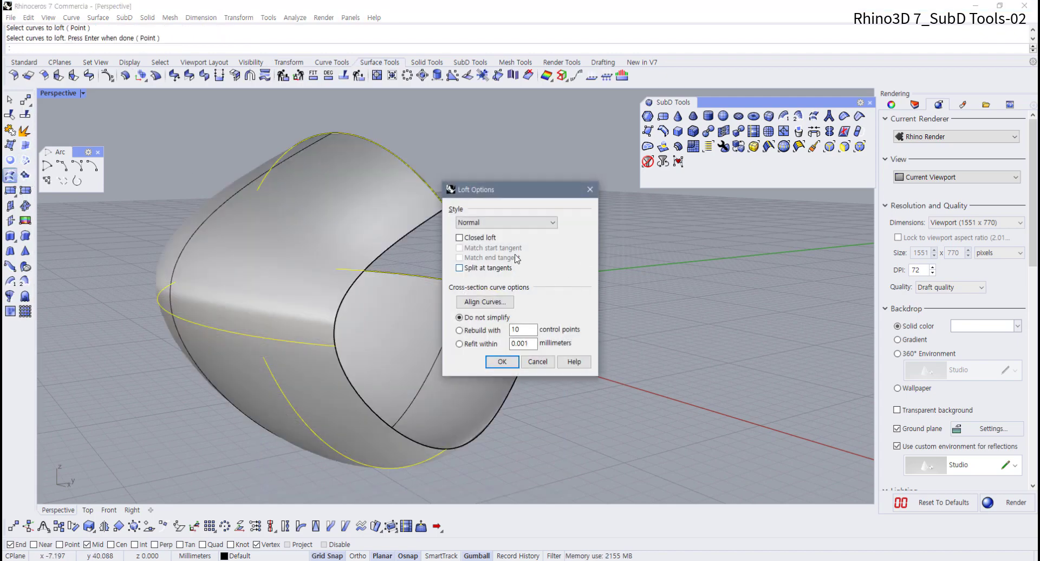
click(520, 226)
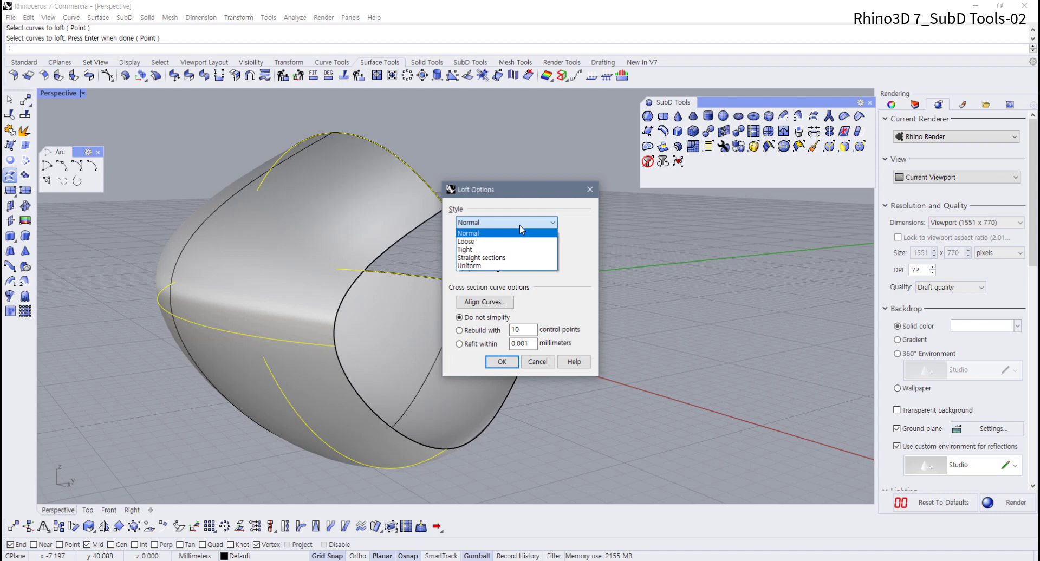
click(520, 192)
Step: Make the surface loft closed, inspect its preview from another angle, and cancel it
click(469, 238)
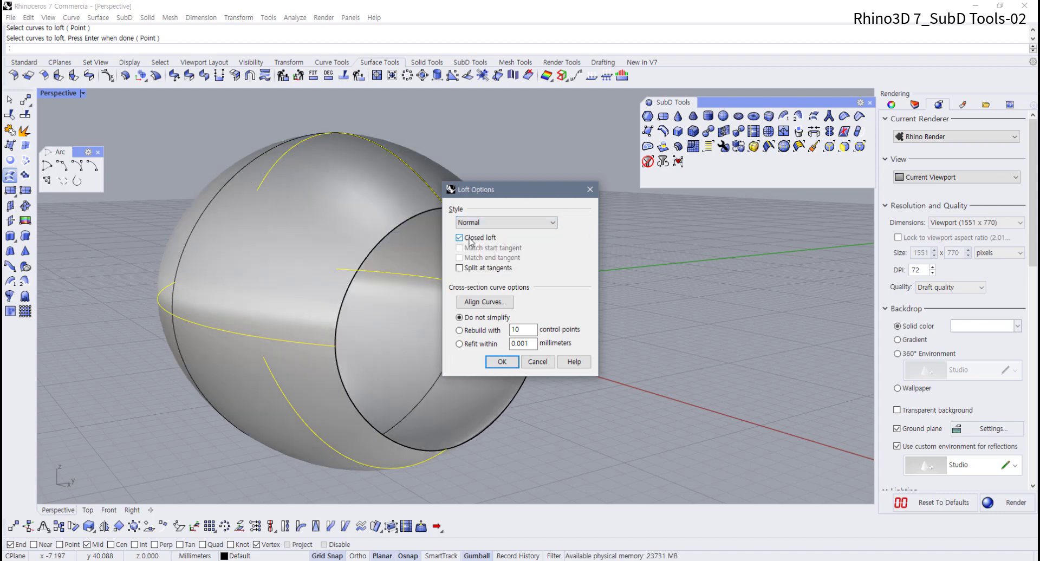
drag(510, 184, 601, 197)
right_drag(487, 271, 353, 293)
click(634, 377)
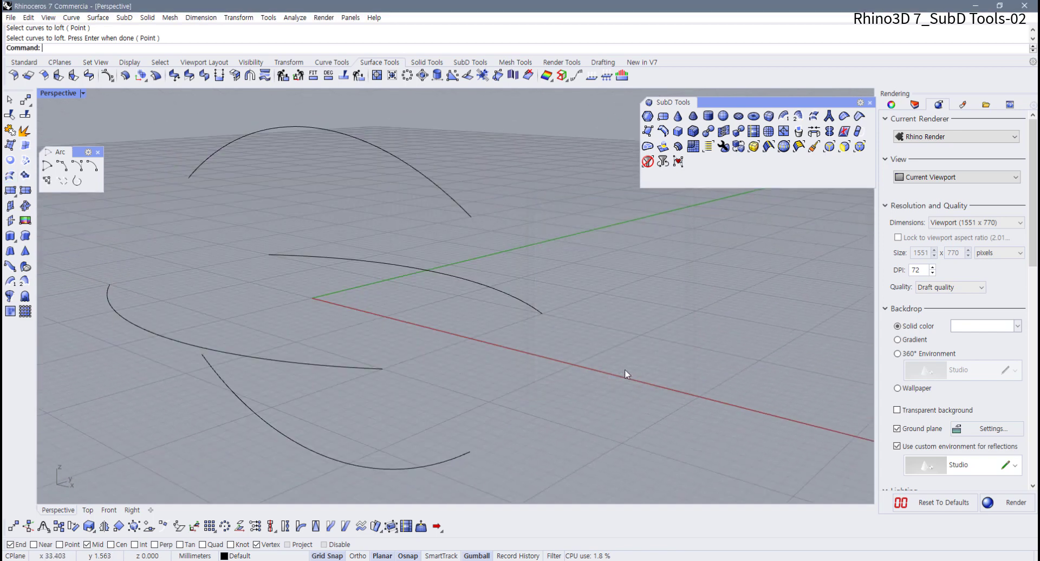
Step: Start a SubD loft with all four arcs selected at once and inspect the default open preview
click(812, 120)
drag(542, 174, 319, 495)
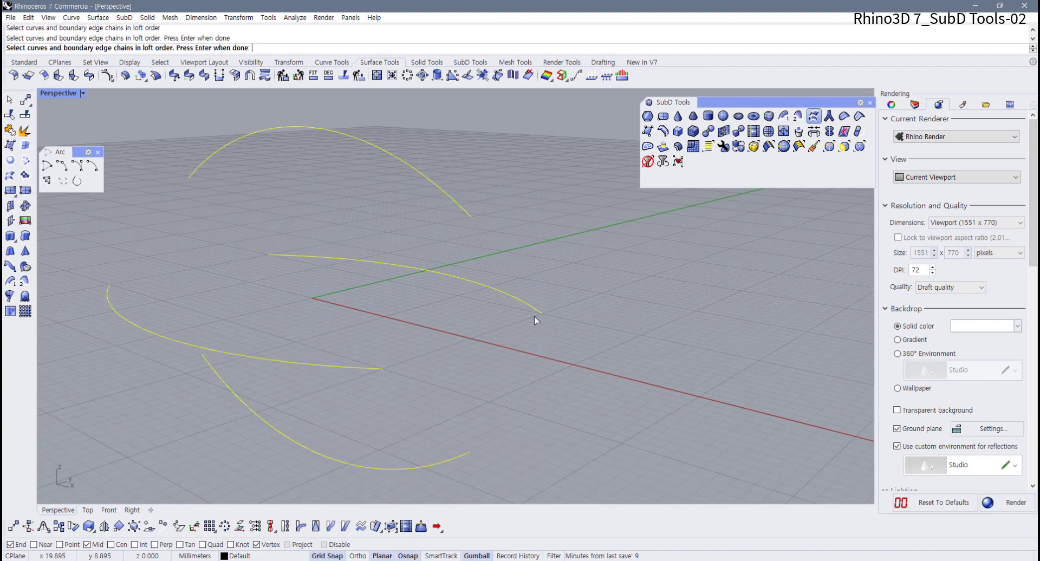
right_click(534, 320)
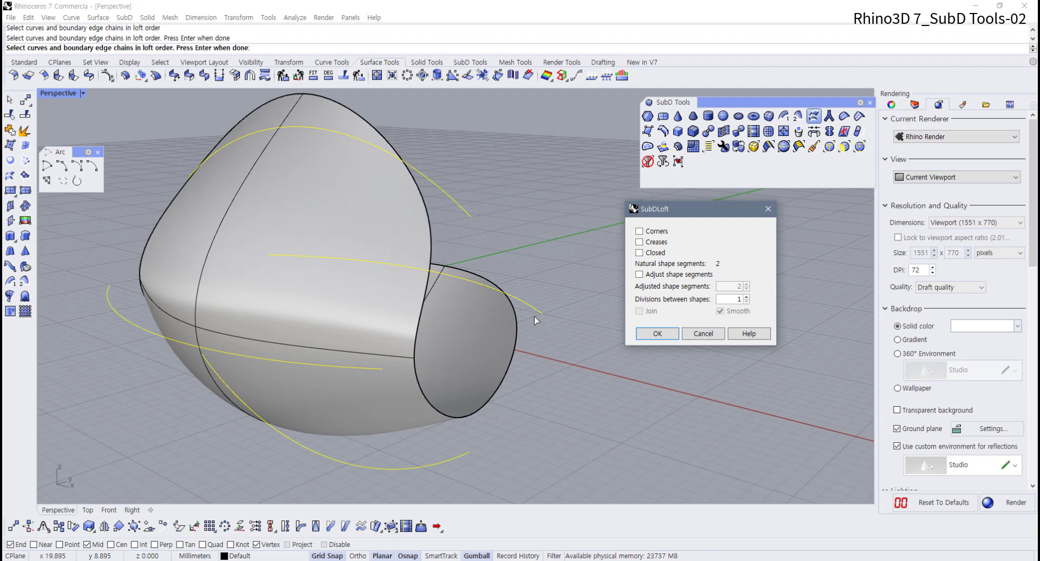
right_drag(535, 316, 476, 342)
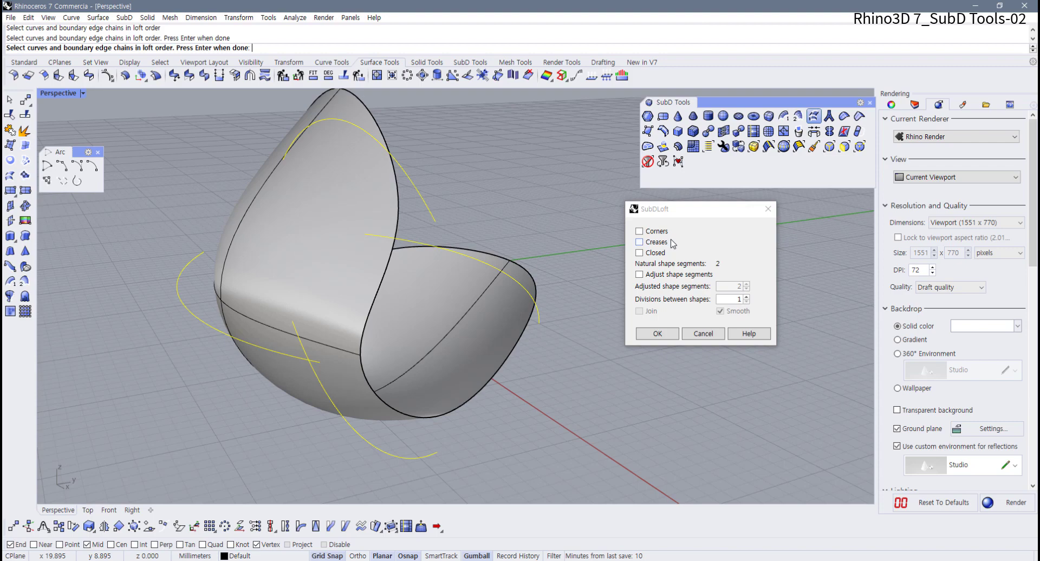
Step: Enable Corners, Adjust shape segments and Closed for the SubD loft and view the ring preview from its open end
click(639, 232)
click(651, 275)
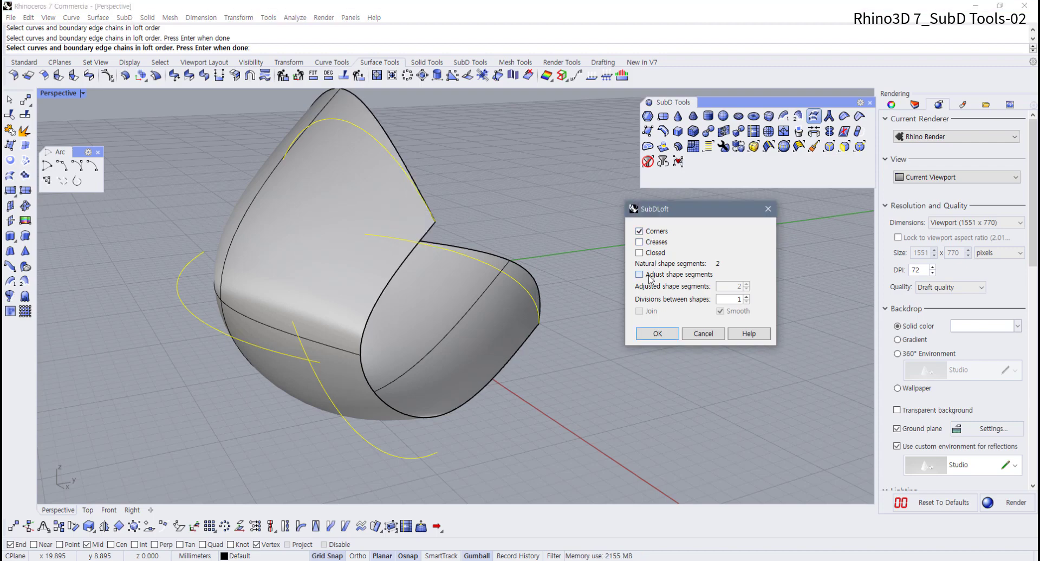
click(655, 256)
right_drag(502, 285, 518, 246)
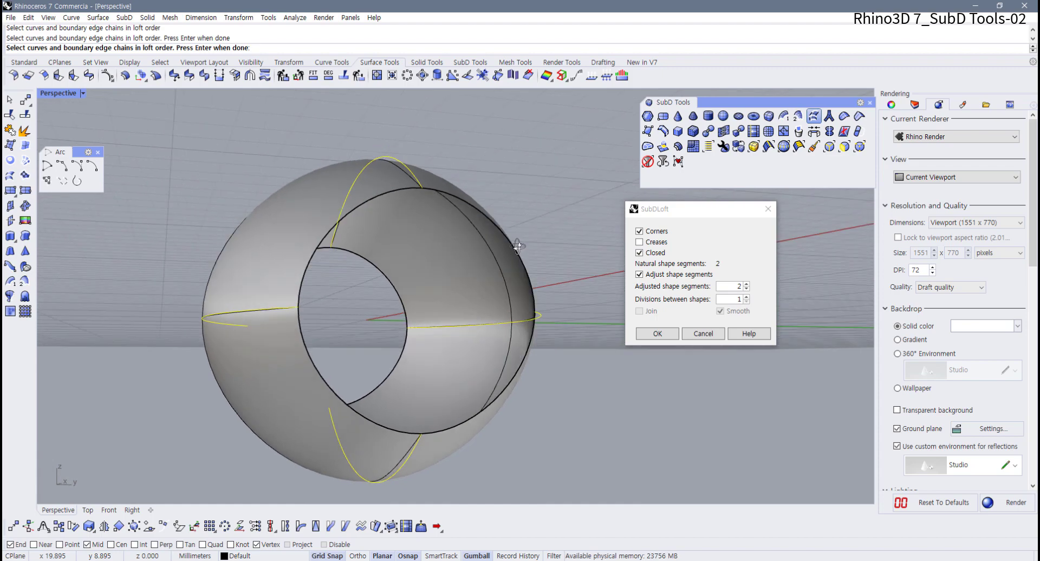
Step: Set the SubD loft's divisions between shapes to 4 and adjusted shape segments to 4, inspect the preview, and discard the loft
click(747, 297)
click(747, 297)
click(746, 296)
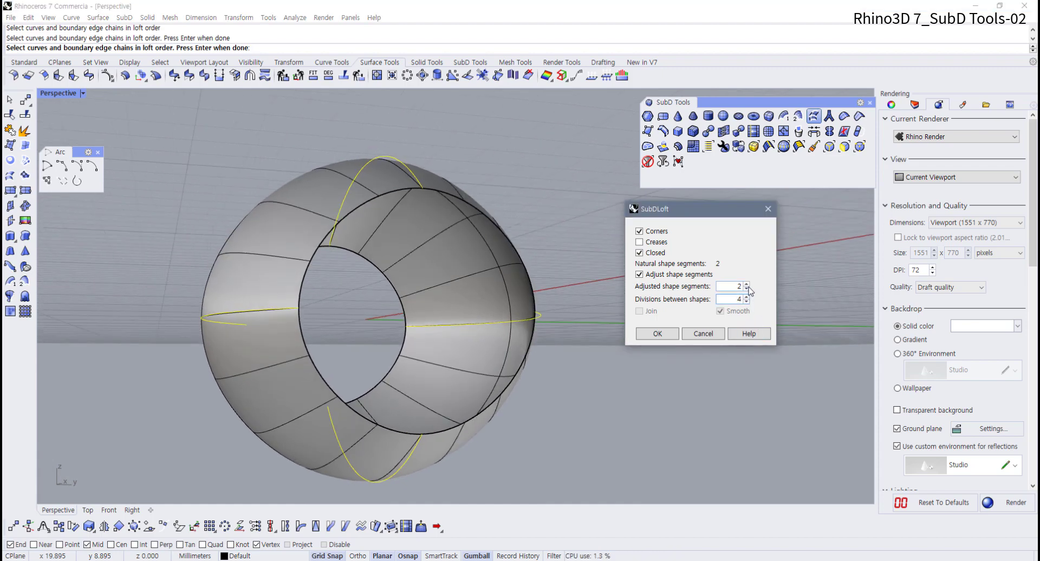
click(746, 284)
click(746, 284)
right_drag(337, 317, 412, 325)
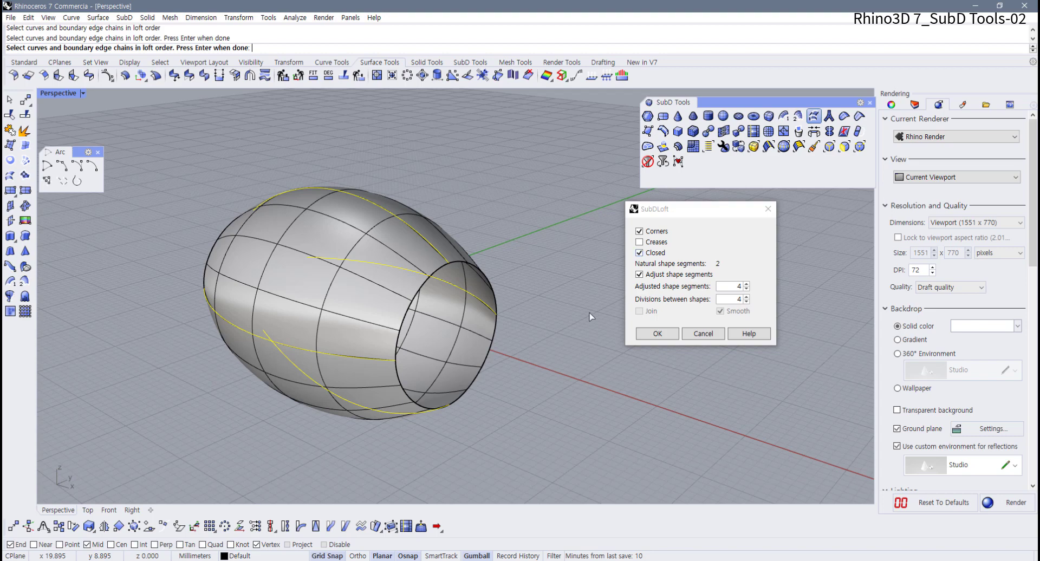
right_drag(590, 316, 616, 305)
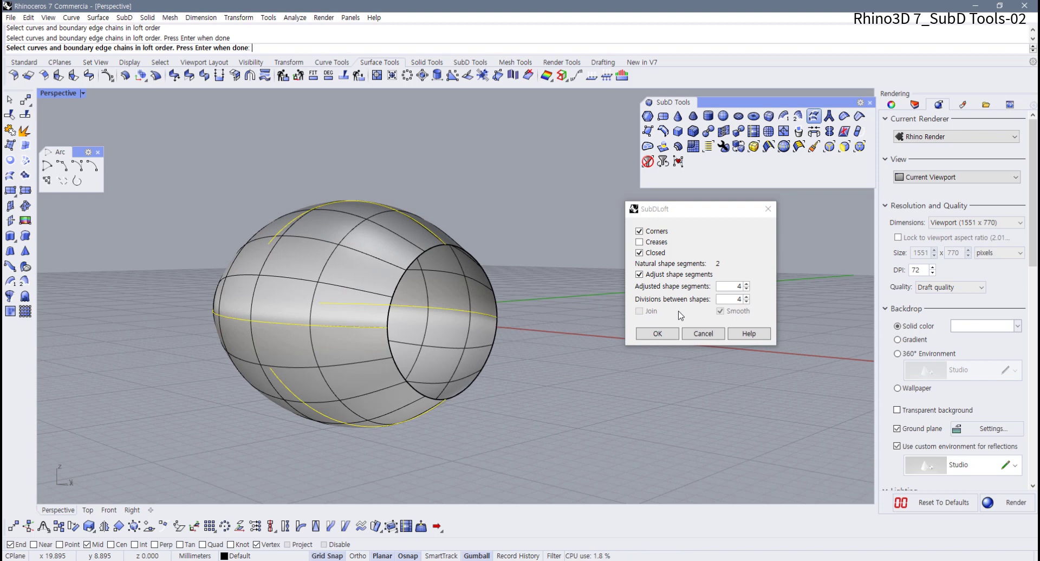
click(703, 334)
Step: Delete all four arcs to empty the scene
right_drag(534, 385, 463, 383)
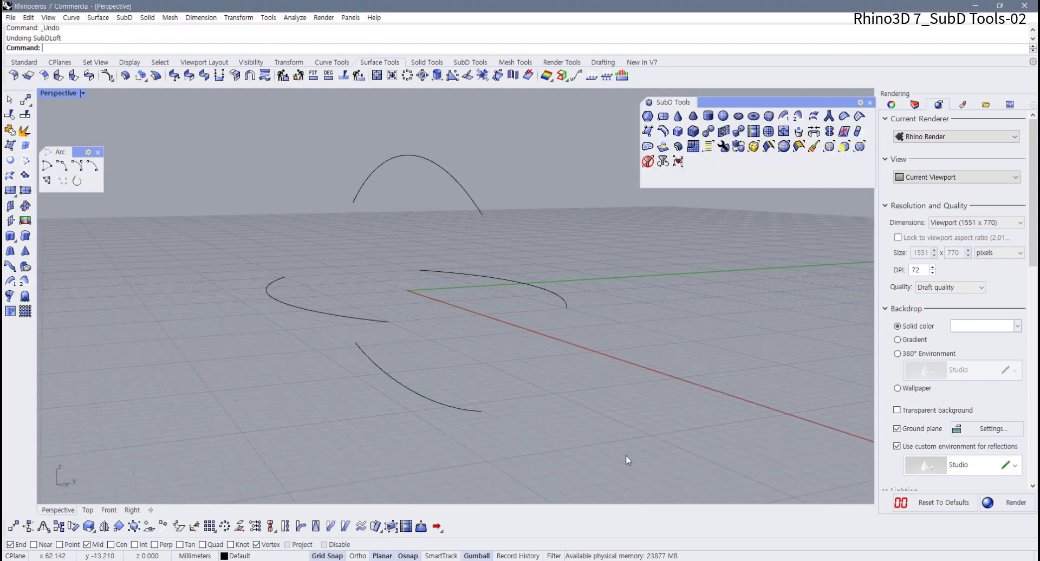
drag(626, 455, 281, 142)
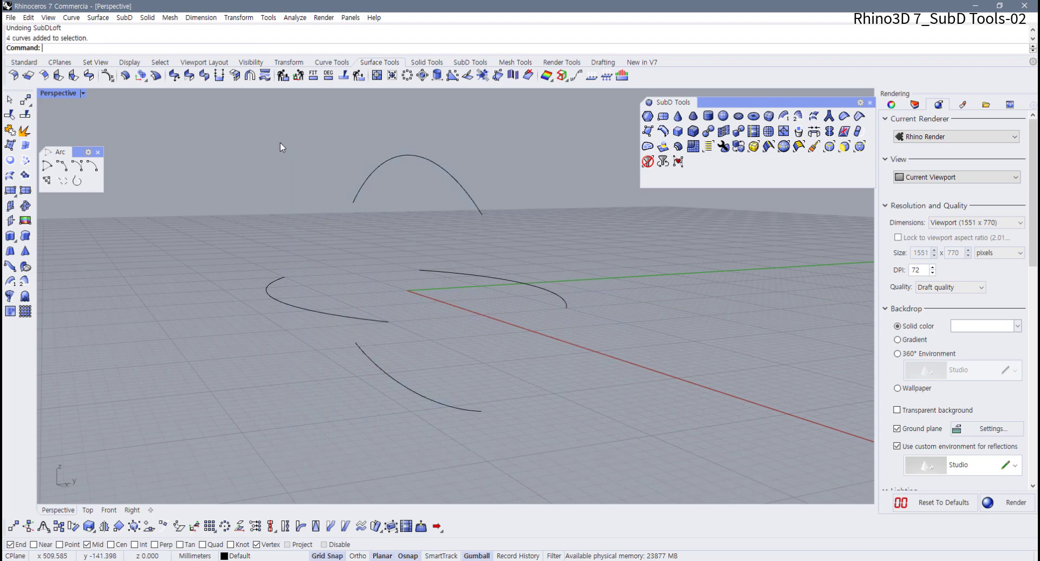
drag(578, 158, 253, 429)
key(Delete)
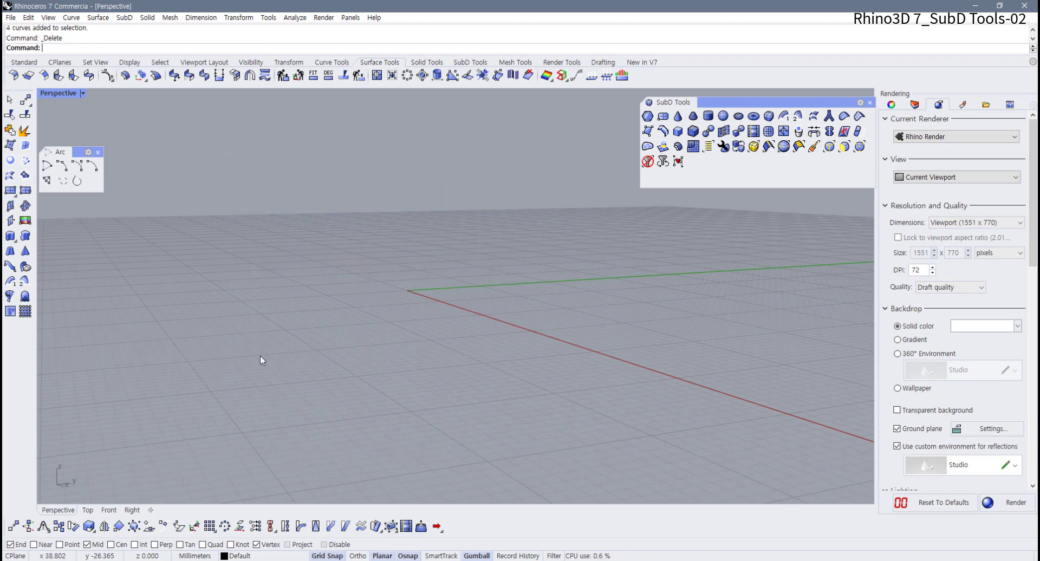
Step: Switch from the maximized Perspective view to the default four-viewport layout
double_click(72, 94)
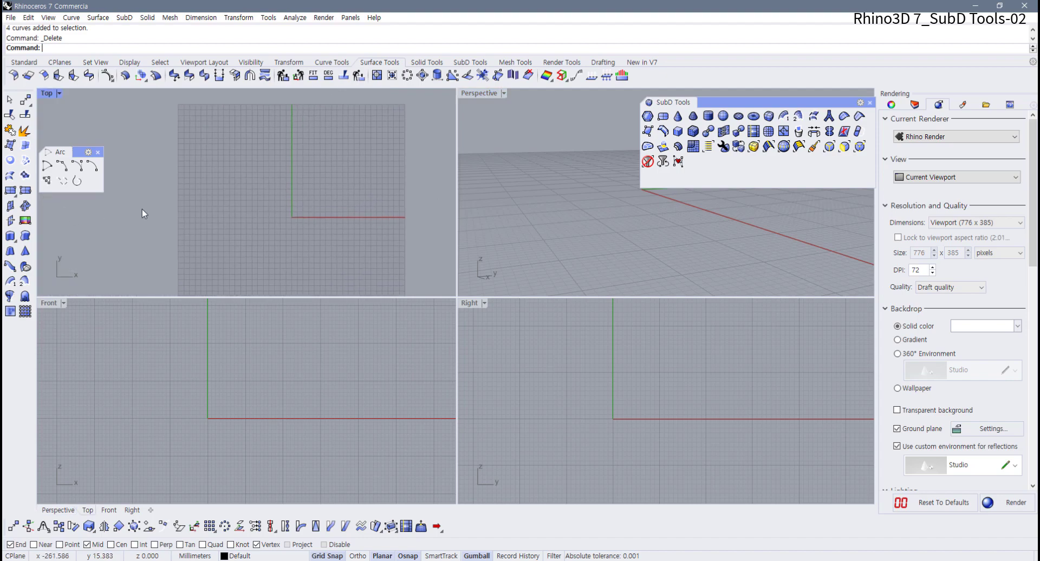
scroll(330, 196, up, 2)
click(24, 63)
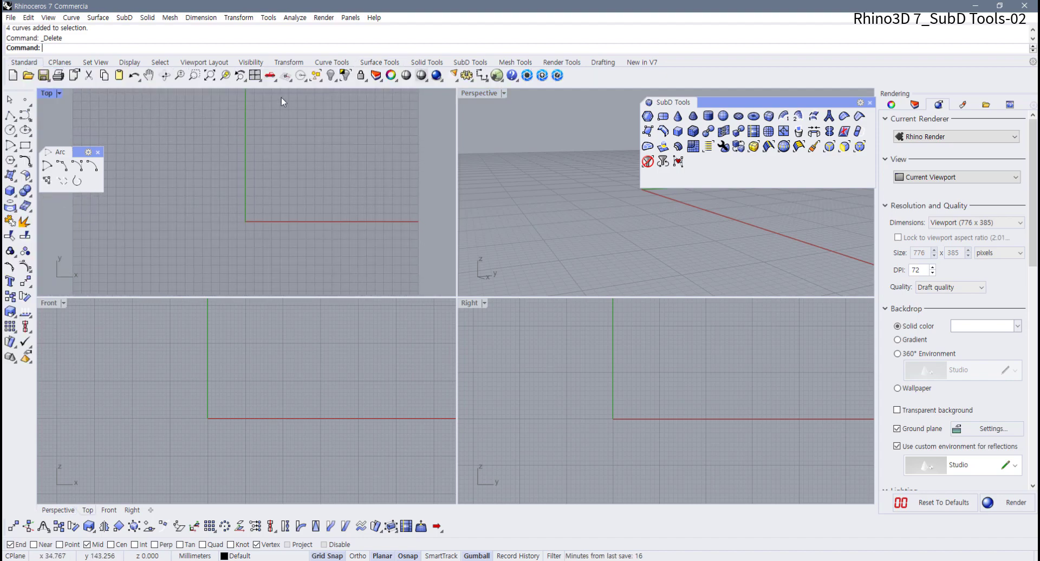
click(255, 75)
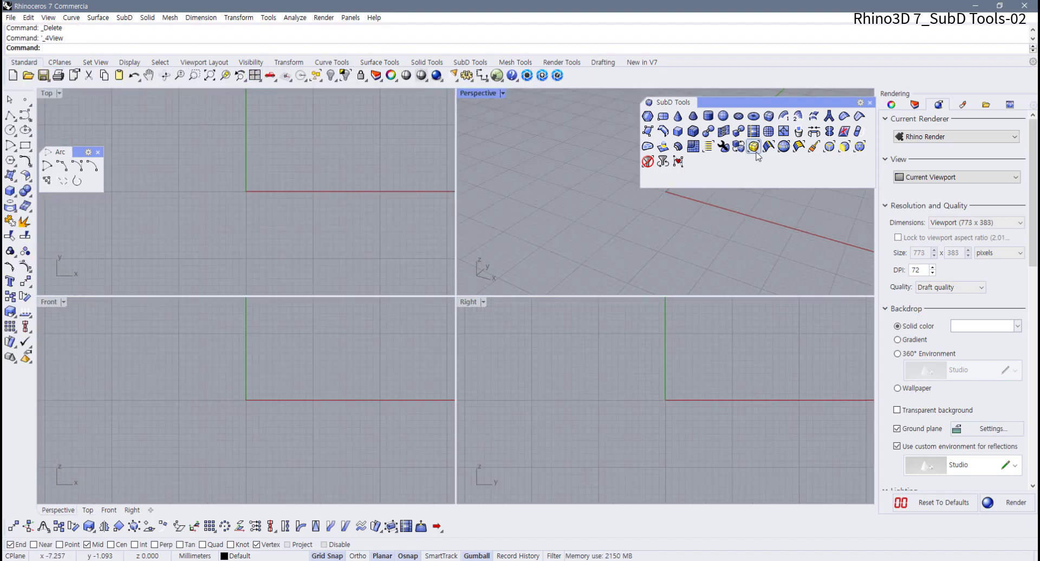
Step: Create a SubD plane centred on the origin in the Top view, about 22 by 20 mm, with 3 by 3 faces
click(662, 117)
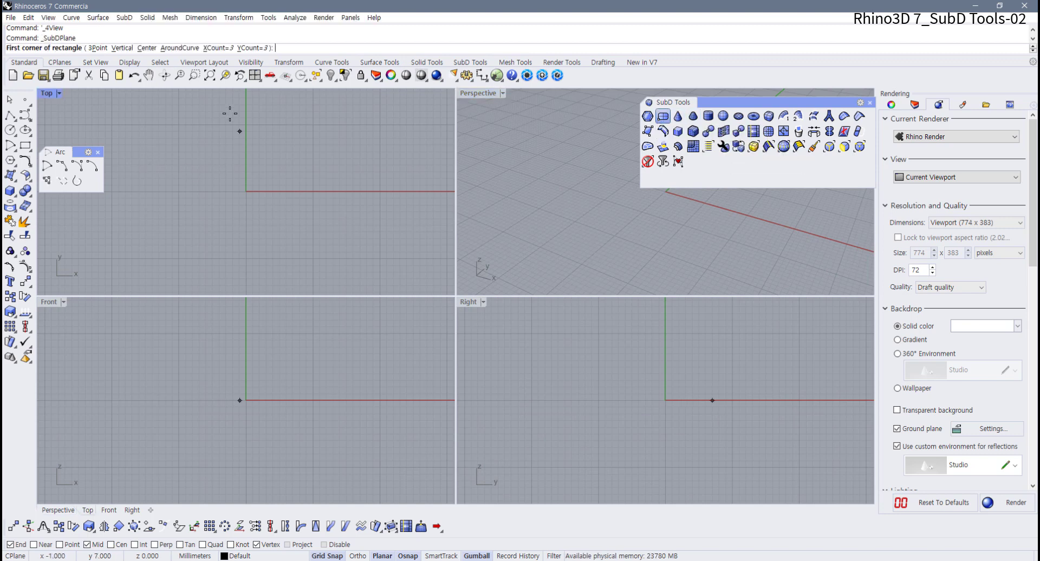
click(147, 48)
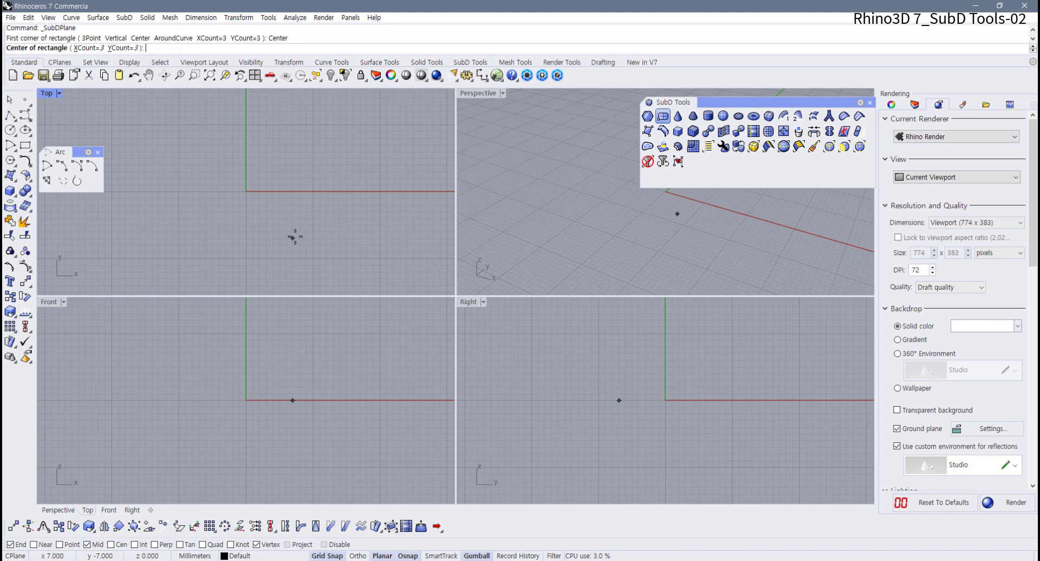
text(0)
key(Return)
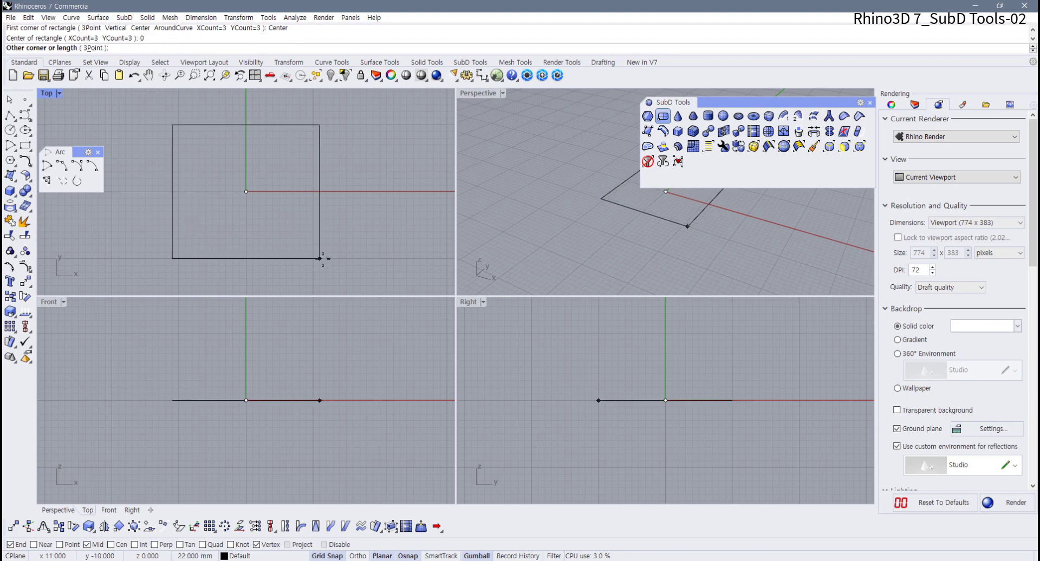
click(320, 258)
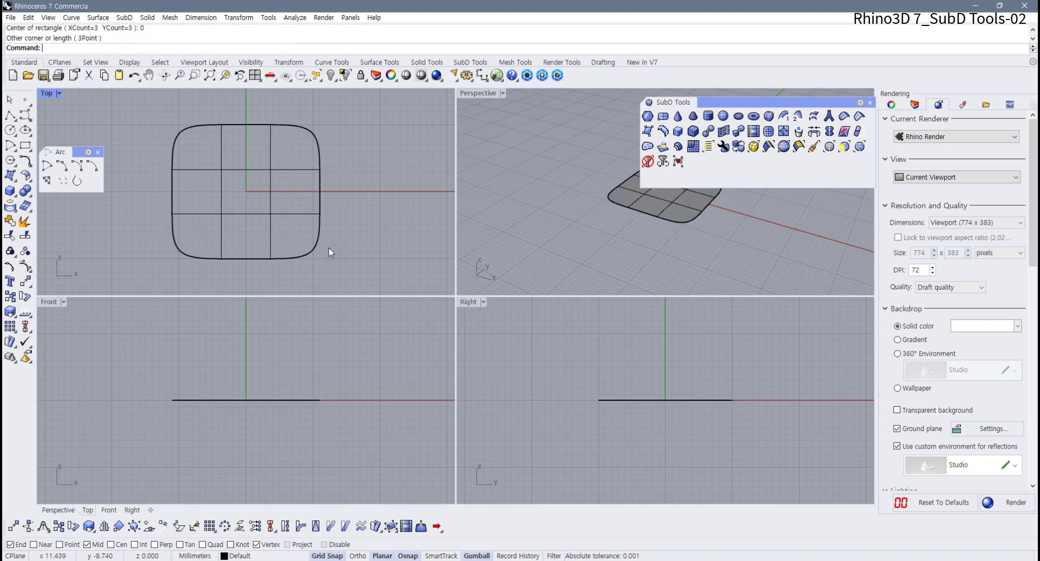
Step: Raise the SubD plane's middle column of faces in the Front view to arch the surface across X
click(281, 215)
click(209, 112)
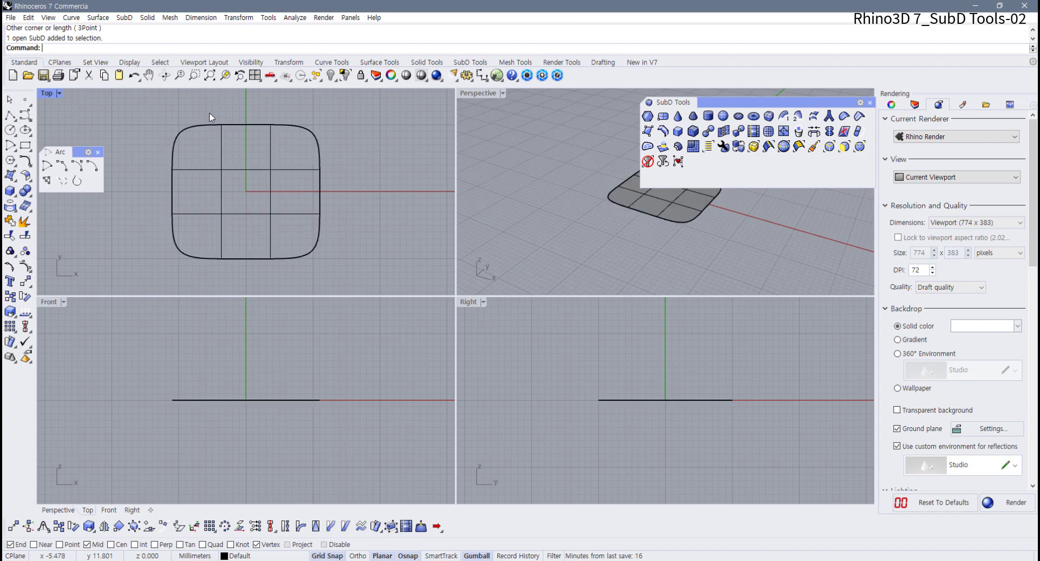
drag(210, 110, 277, 261)
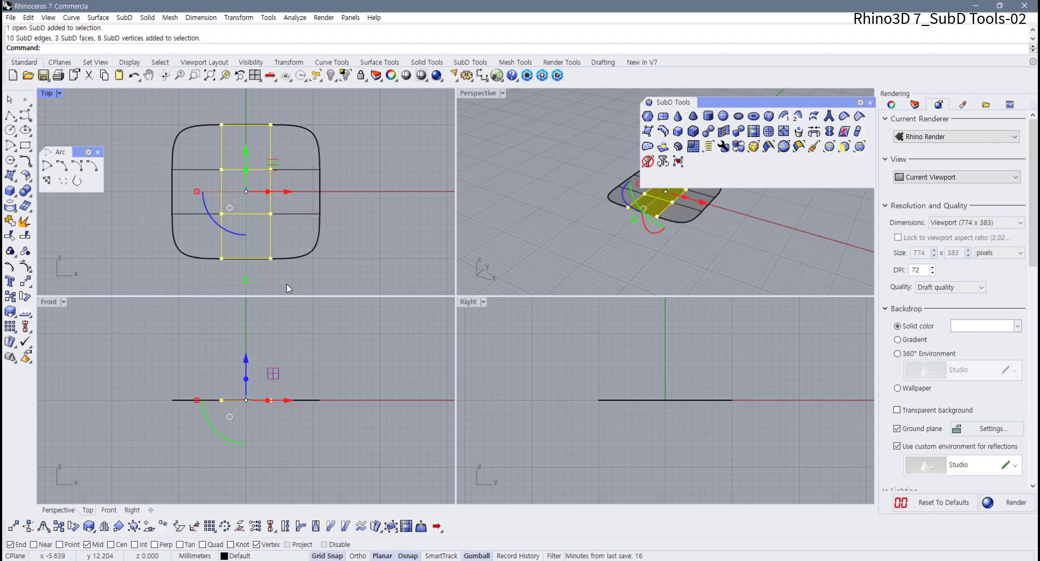
right_drag(276, 364, 269, 379)
drag(241, 384, 245, 357)
Step: Raise the SubD's middle row of faces in the Right view so the surface domes in both directions
click(547, 259)
right_drag(547, 259, 624, 254)
click(630, 254)
right_drag(655, 361, 621, 378)
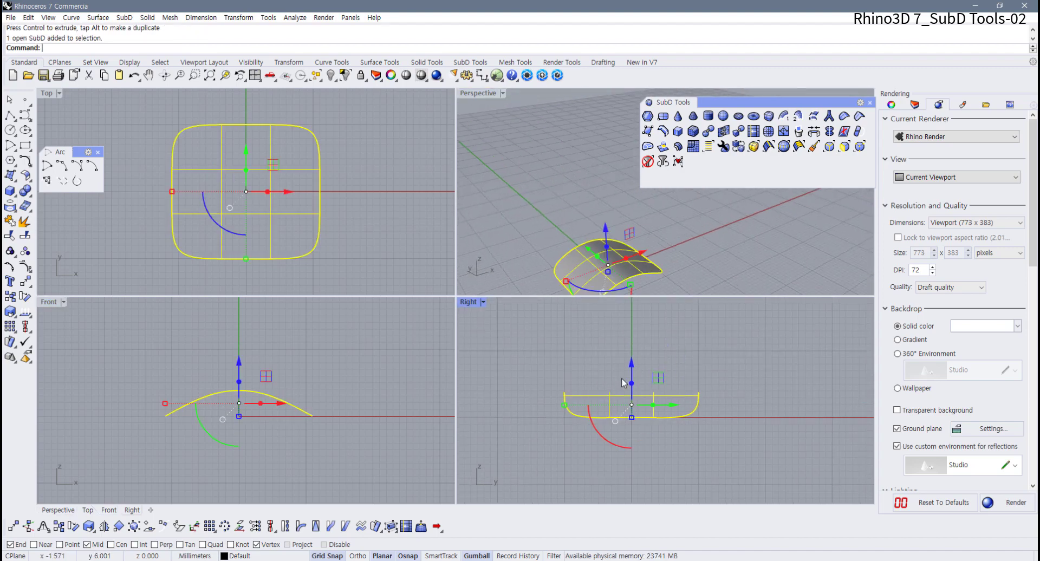
click(592, 367)
drag(592, 367, 665, 457)
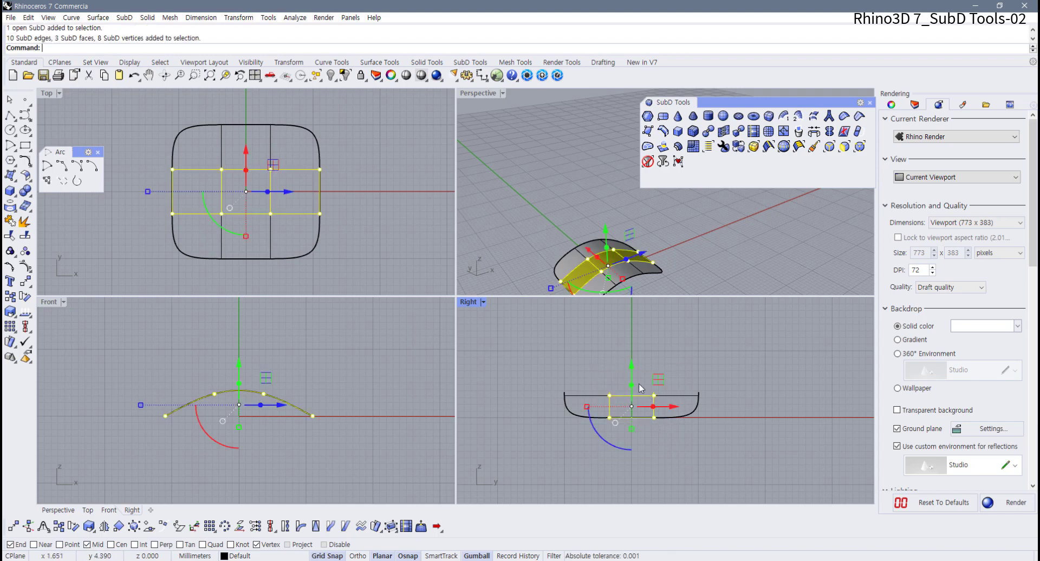
drag(629, 366, 632, 355)
key(Escape)
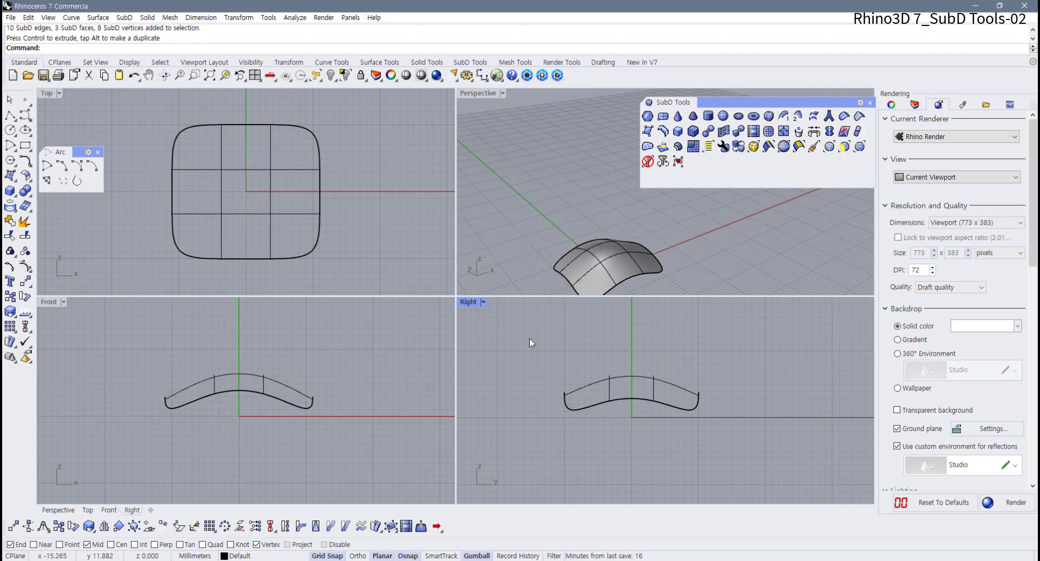
Step: Move the whole domed SubD above the ground plane in the Right view, adjusting it slightly back down
drag(530, 341, 724, 445)
drag(632, 362, 637, 325)
key(Escape)
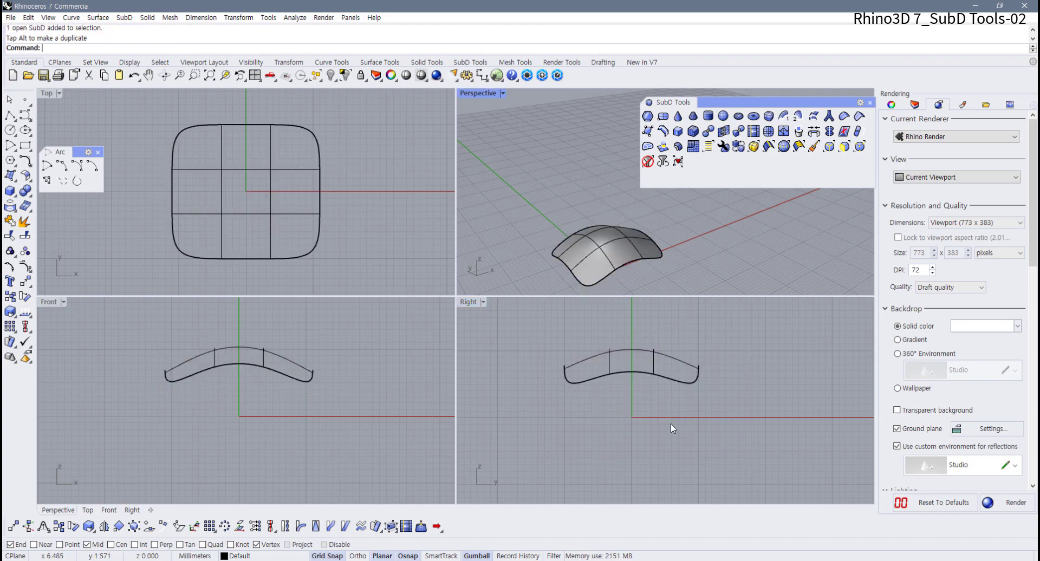
scroll(594, 427, up, 3)
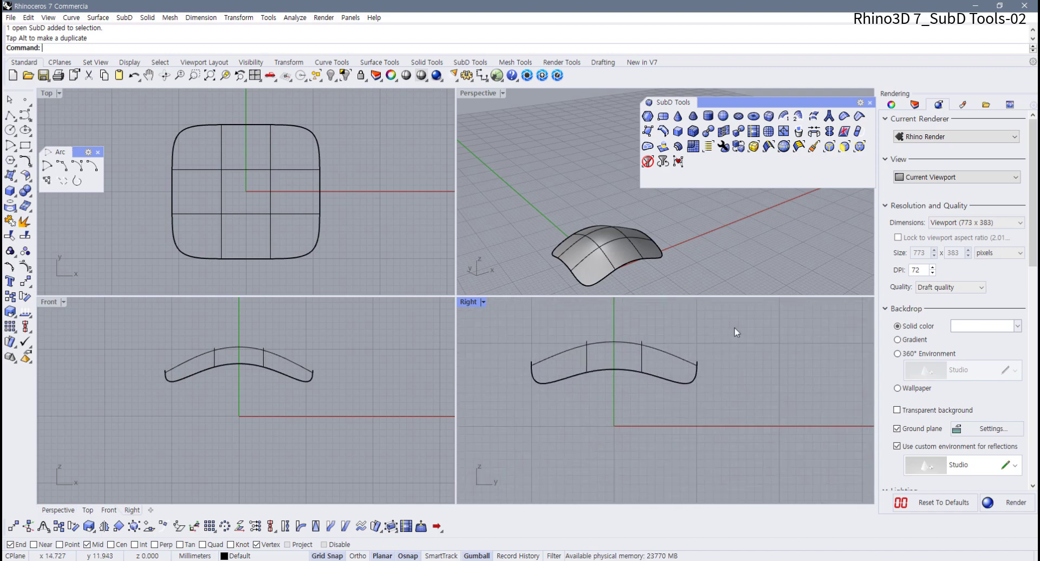
drag(734, 328, 524, 415)
drag(619, 328, 615, 345)
key(Escape)
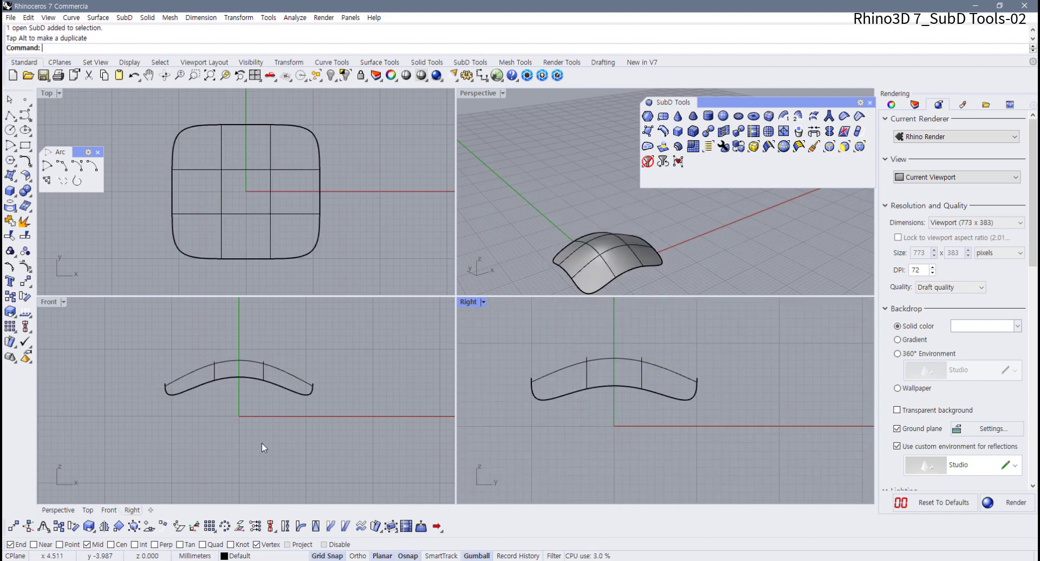
Step: Mirror a copy of the domed SubD below the ground plane, using the horizontal axis in the Right view as mirror plane
click(104, 525)
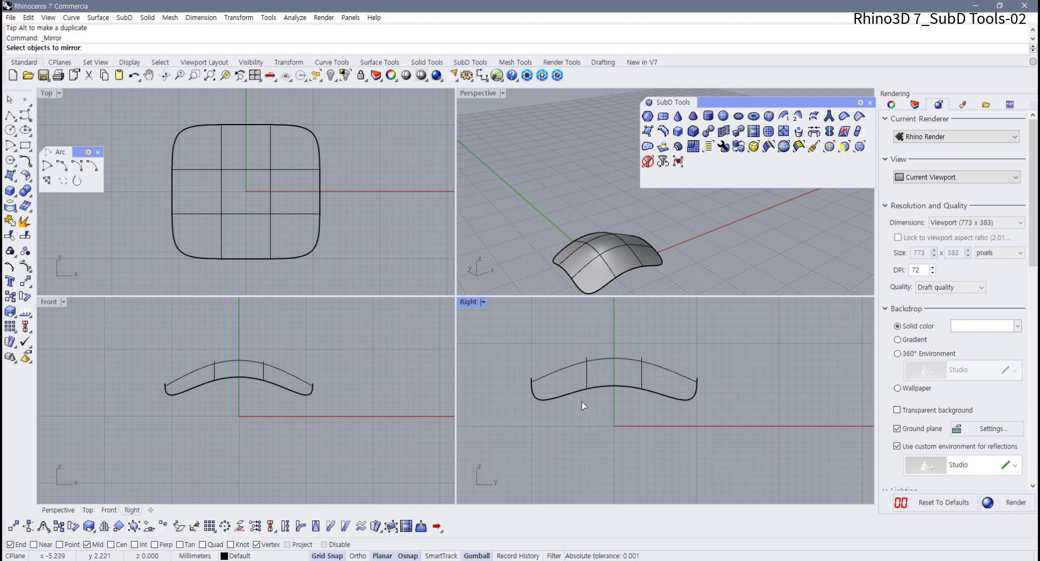
click(555, 373)
key(Return)
click(539, 426)
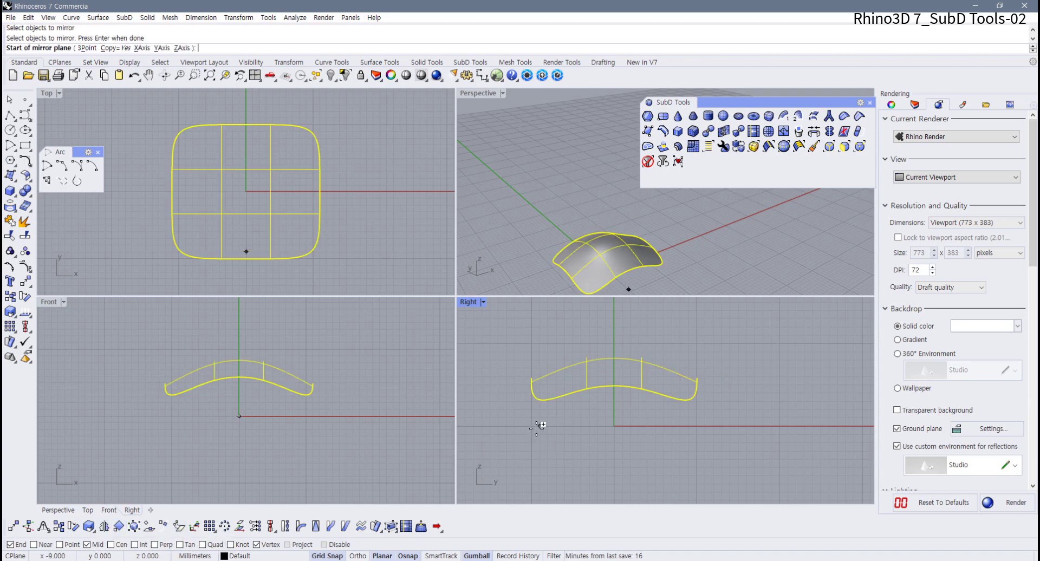
click(671, 425)
Step: Maximize the Perspective view and frame the gap between the upper and lower SubD surfaces
click(482, 94)
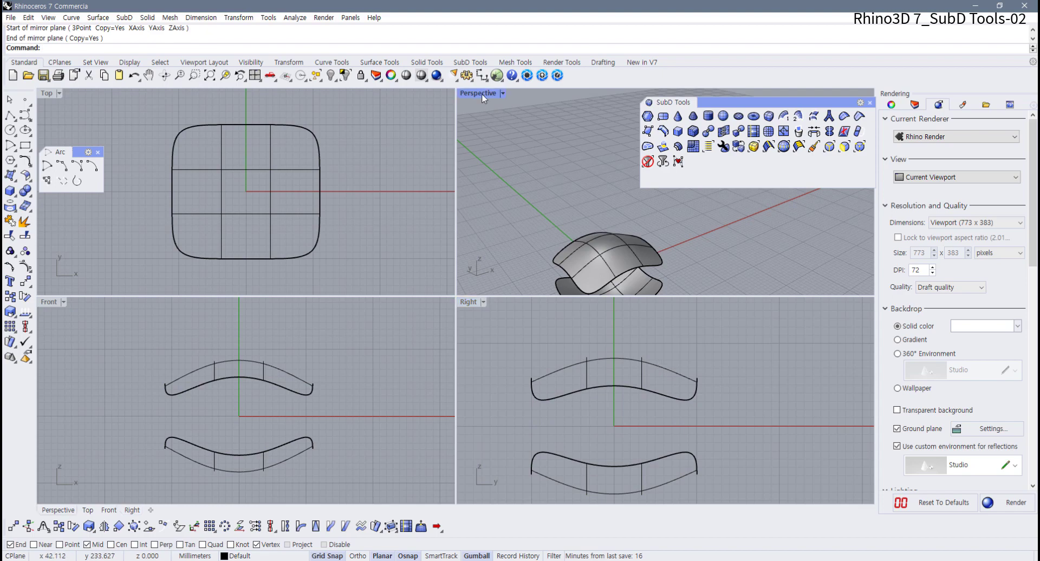
double_click(482, 94)
right_drag(314, 374, 391, 318)
scroll(370, 303, up, 5)
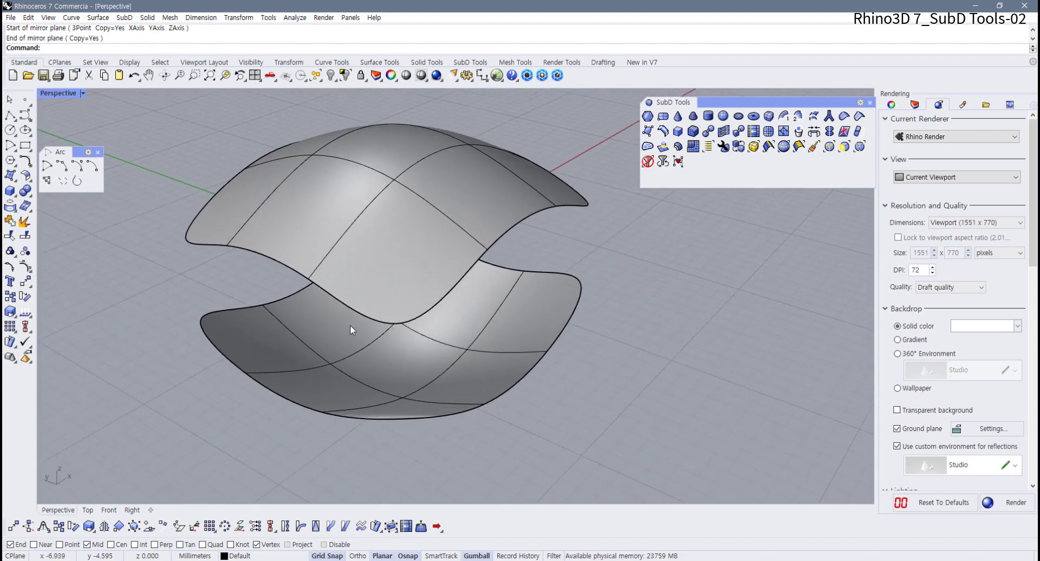
right_drag(306, 286, 328, 280)
Step: Set up a SubD loft between the matching middle boundary edges of the upper and lower surfaces, with Join enabled
click(817, 117)
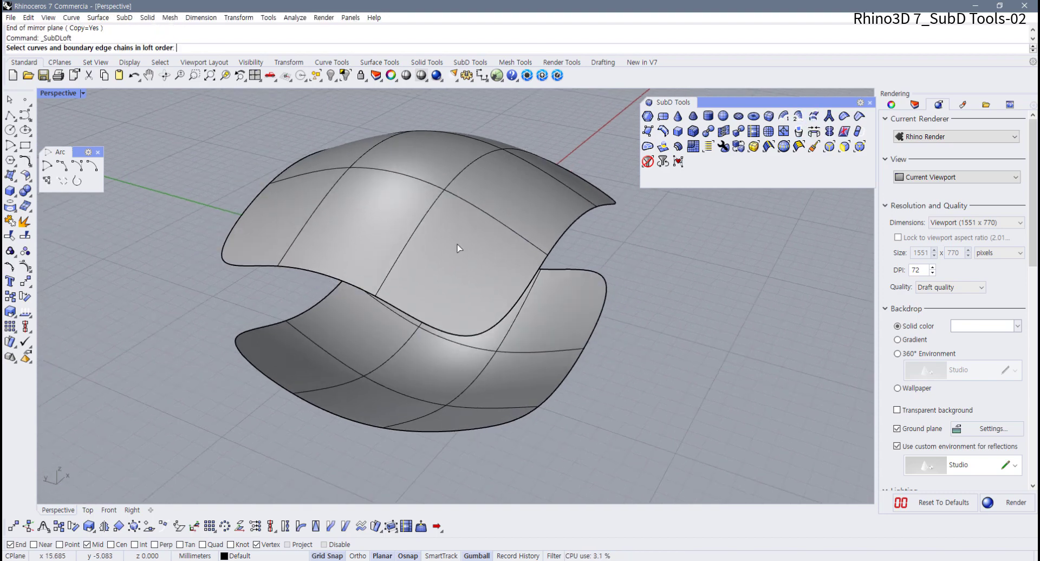
click(306, 276)
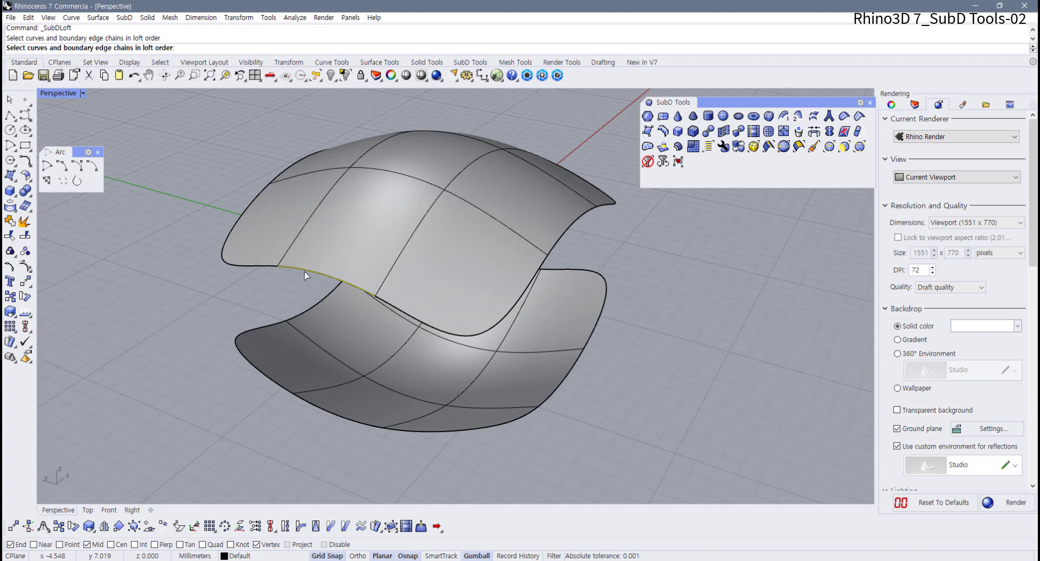
click(322, 413)
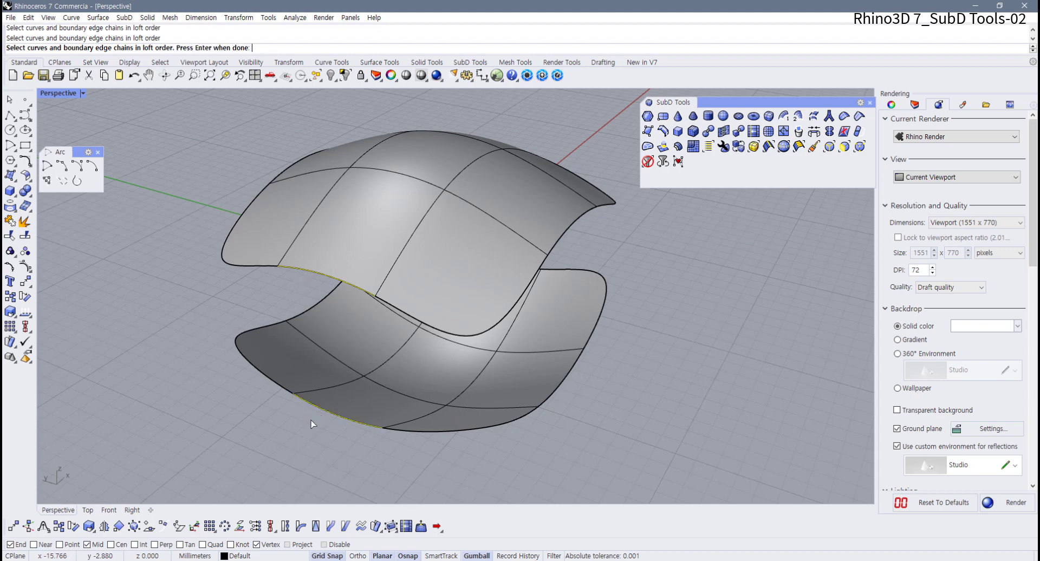
key(Return)
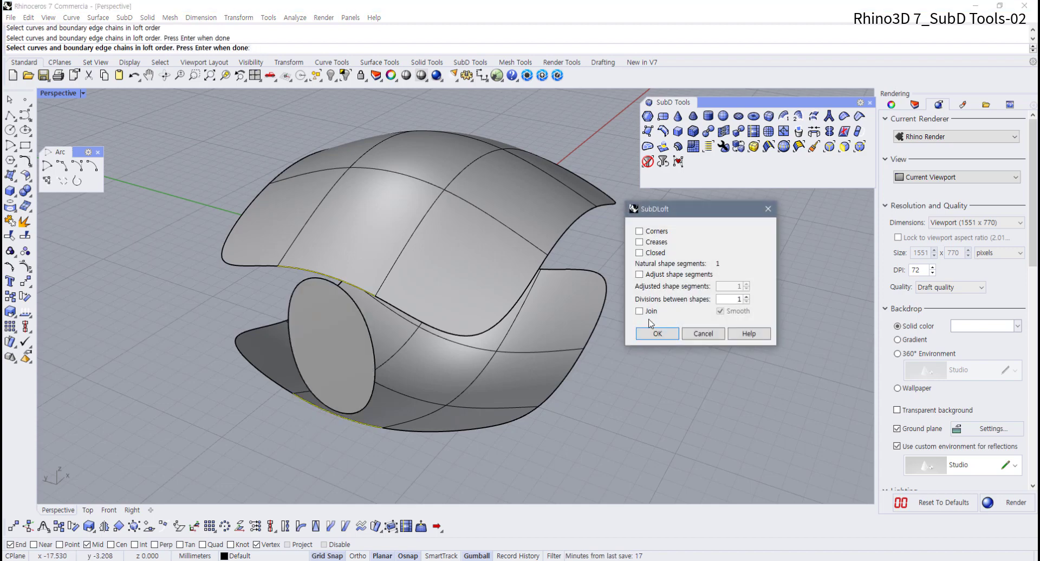
click(642, 313)
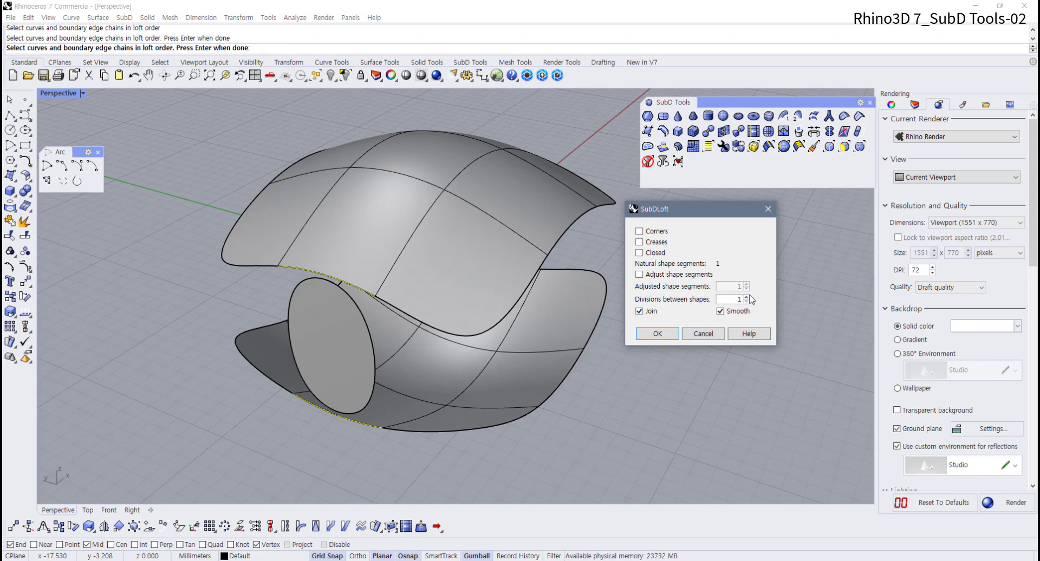
Step: Enable adjusting of the loft's shape segments and set divisions between shapes to 4
click(639, 275)
click(747, 297)
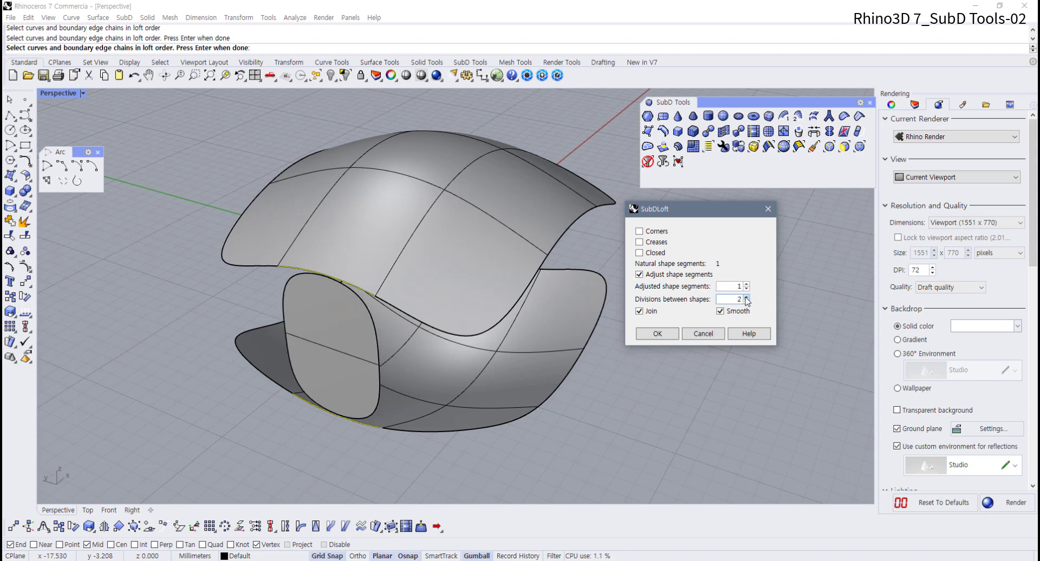
click(747, 296)
click(747, 296)
Step: Try higher adjusted shape segment counts on the loft, set the count back to 1, and inspect the preview
click(747, 285)
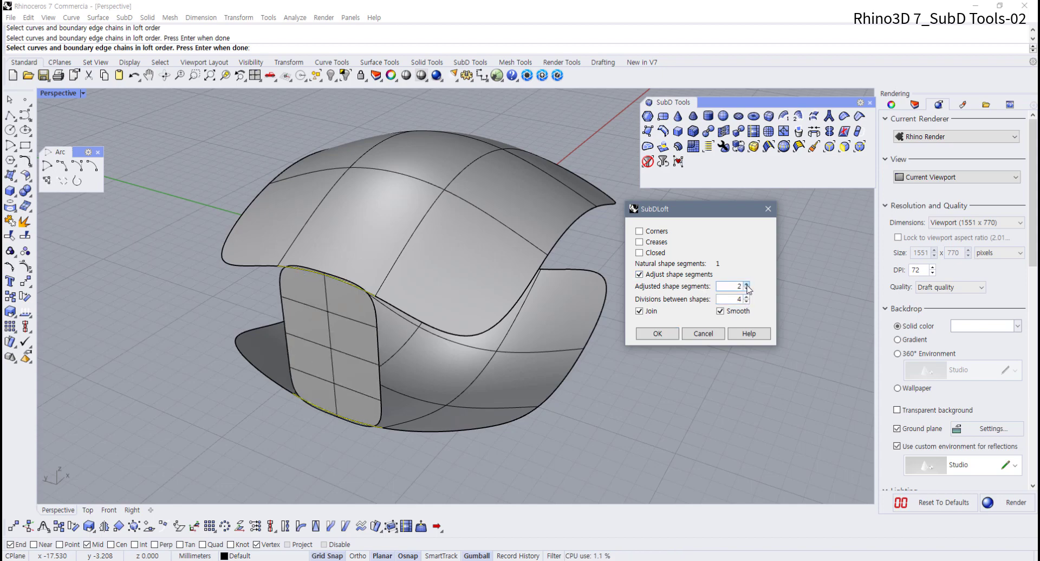
click(747, 285)
click(746, 285)
click(746, 288)
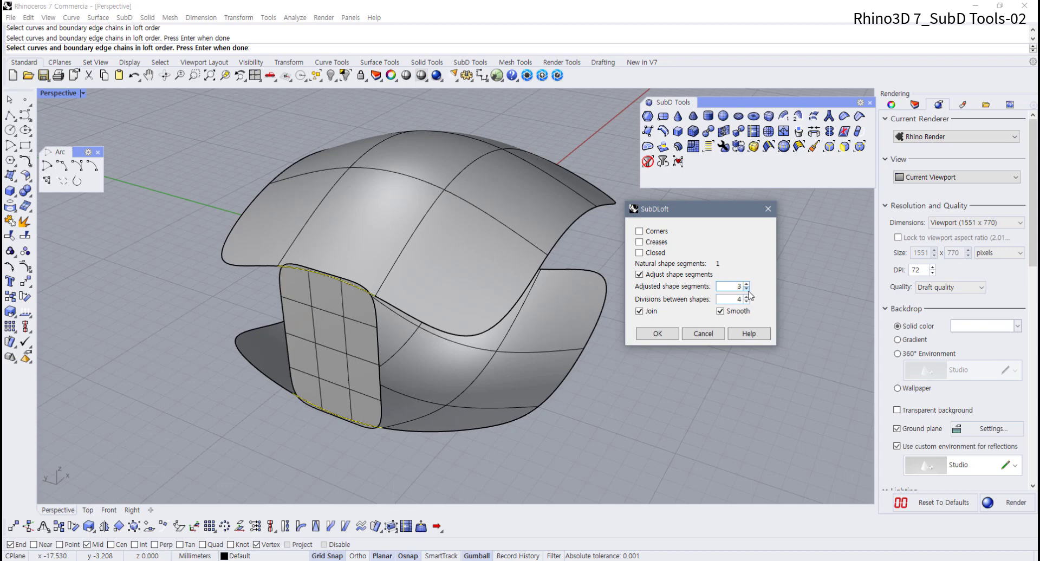
click(747, 288)
click(746, 287)
right_drag(382, 357, 390, 339)
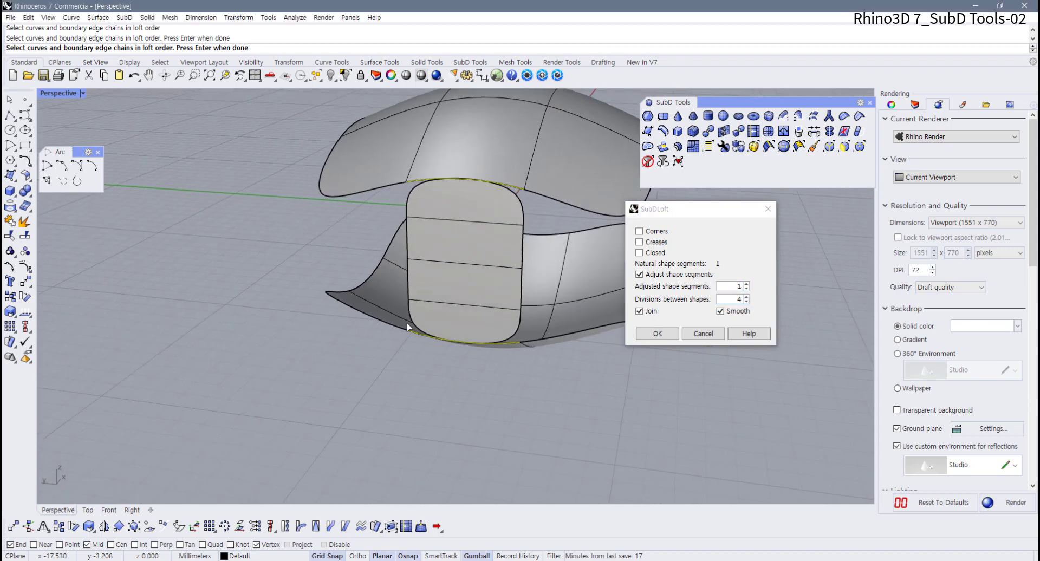
scroll(434, 319, up, 5)
scroll(434, 320, down, 5)
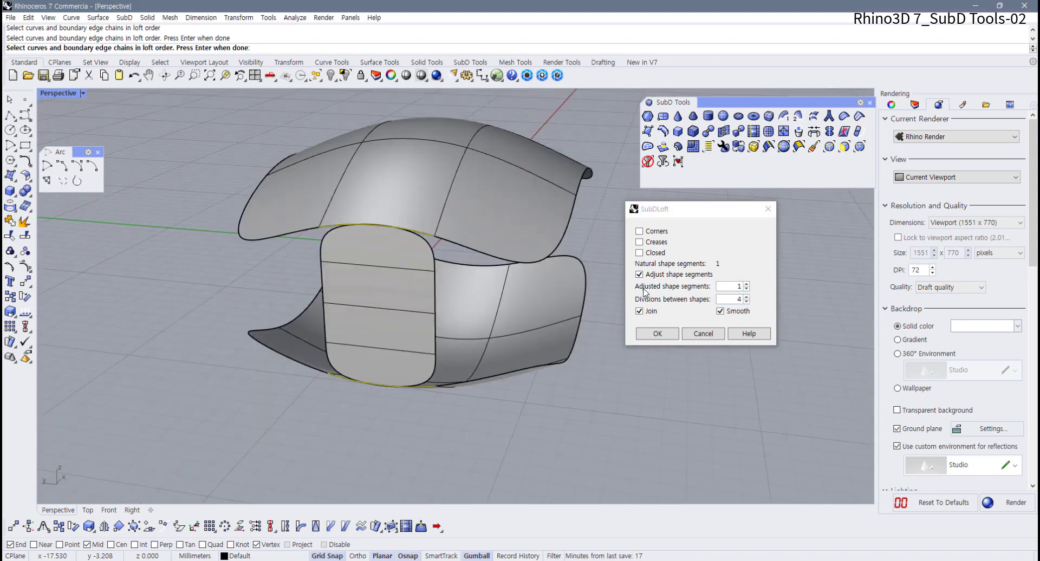
Step: Compare the loft preview with Corners and Join toggled, ending with Corners off and Join on
click(644, 233)
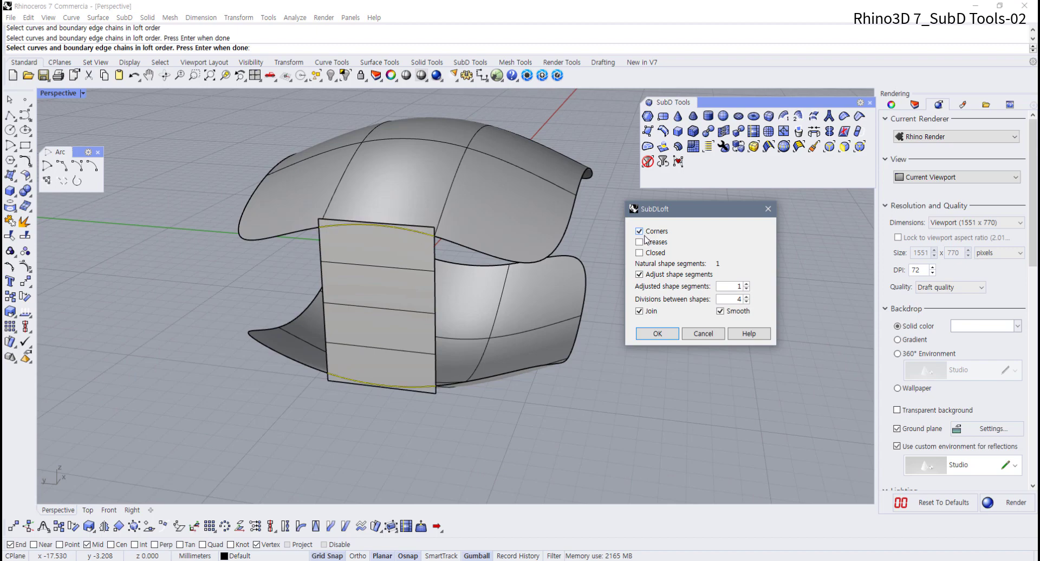
right_drag(434, 253, 327, 260)
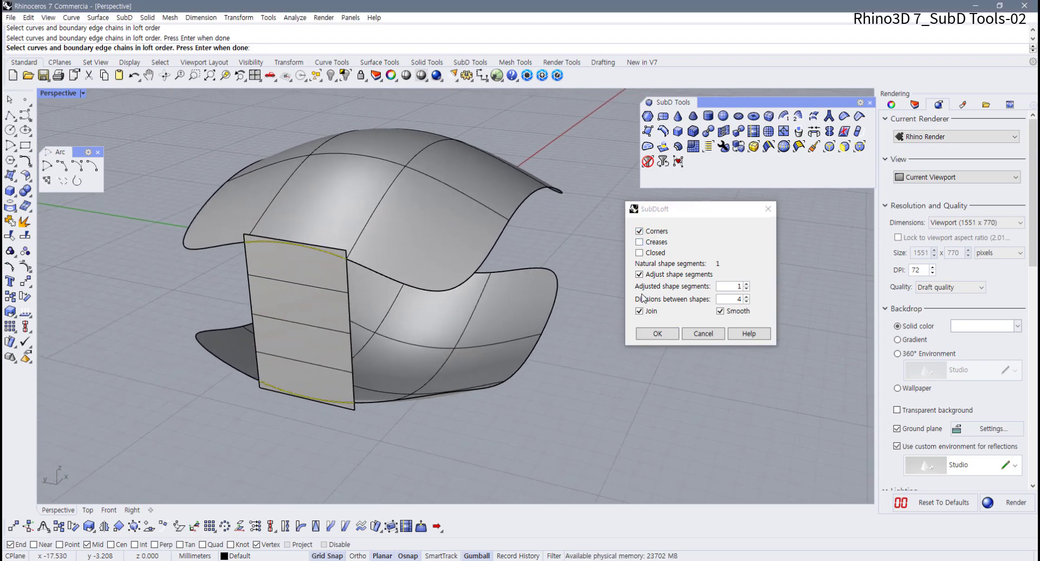
click(650, 312)
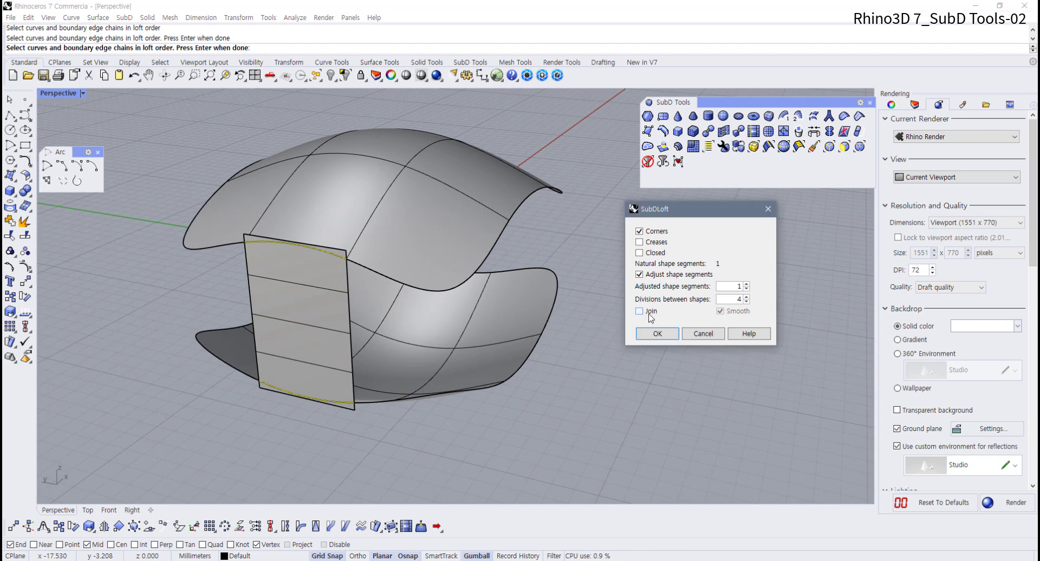
right_drag(500, 310, 473, 299)
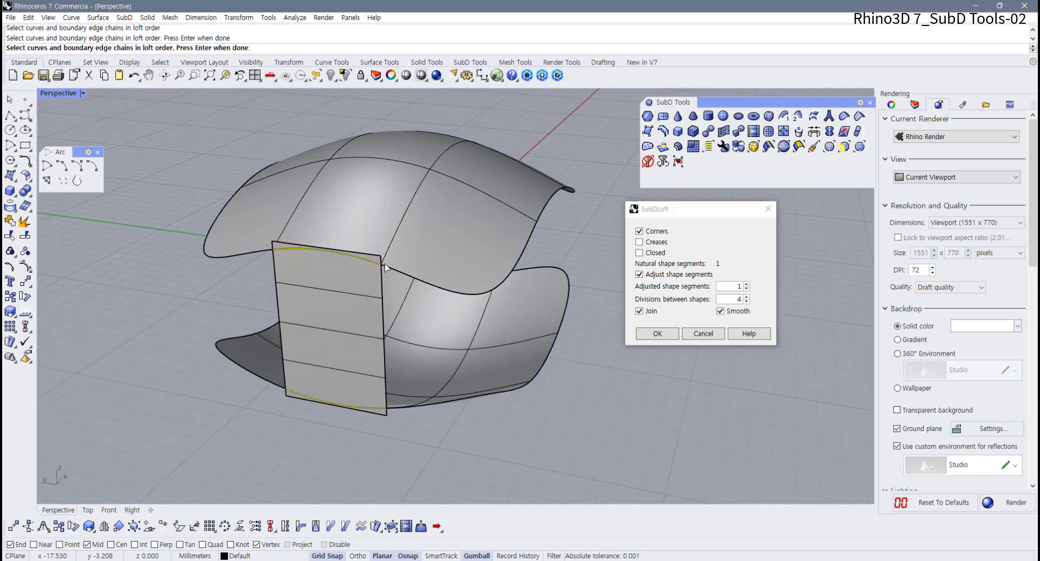
click(656, 232)
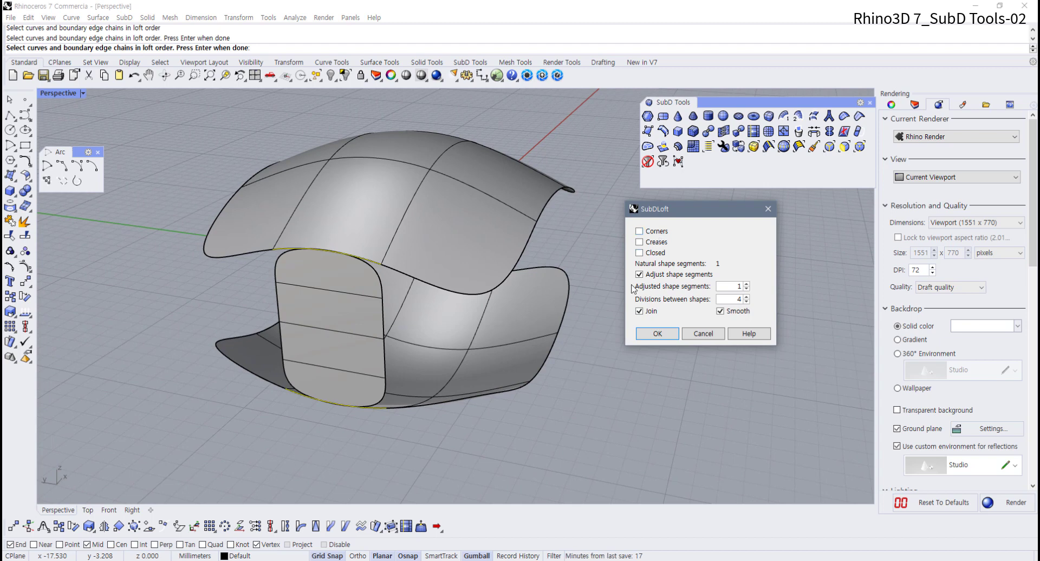
right_drag(602, 302, 574, 301)
Step: Set the loft's adjusted shape segments to 2 and divisions between shapes to 2
click(746, 283)
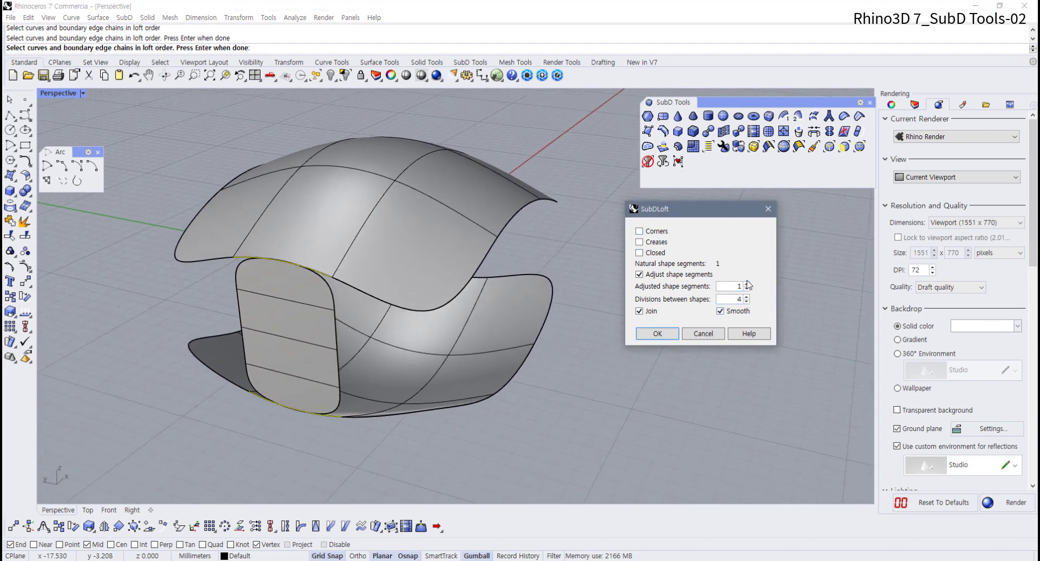
click(746, 284)
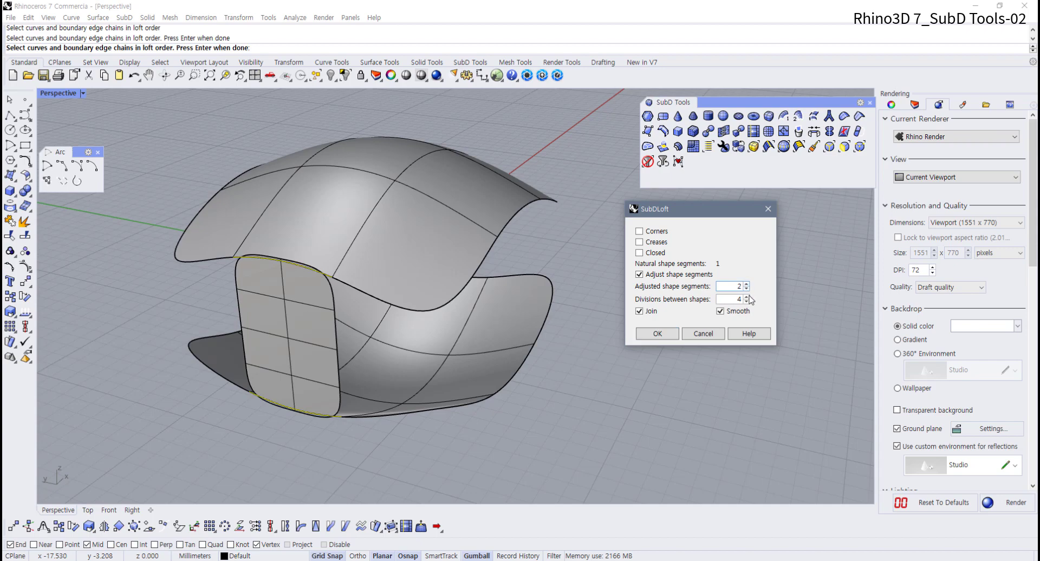
click(747, 301)
click(746, 301)
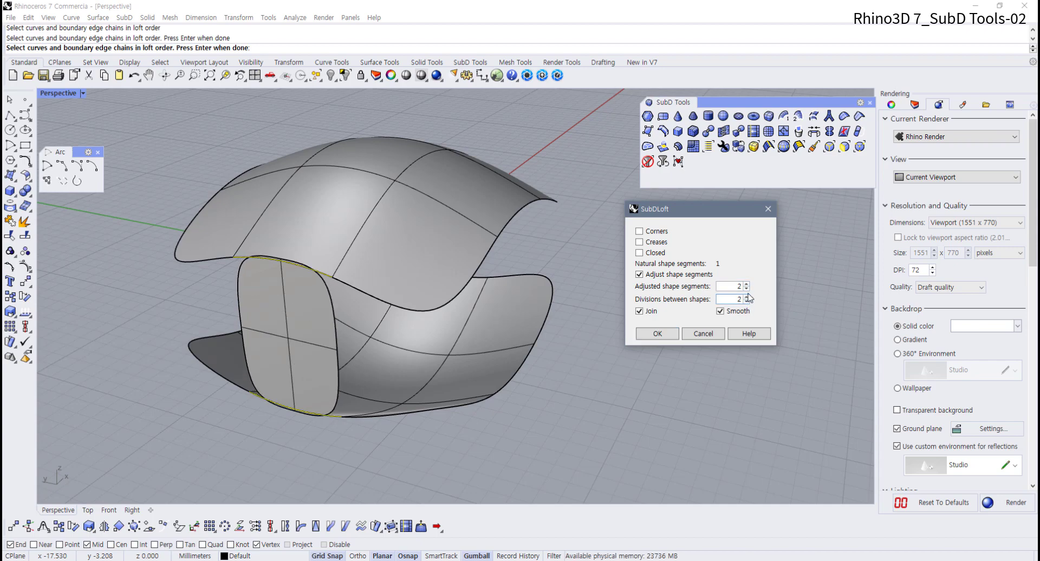
Step: Try the loft's Corners and Creases options, leave both off, and disable adjusting of shape segments
click(640, 231)
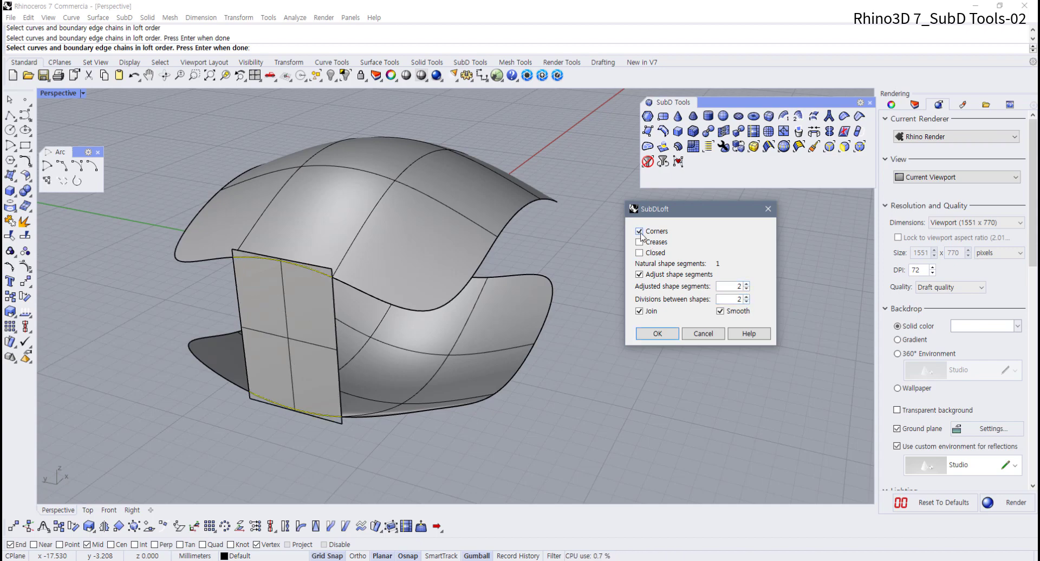
click(640, 231)
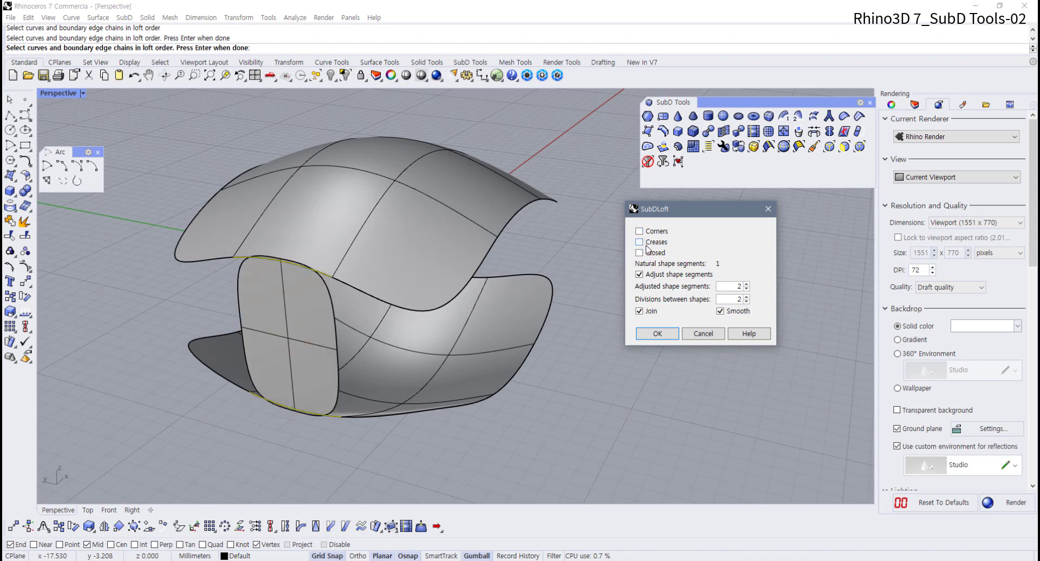
click(646, 244)
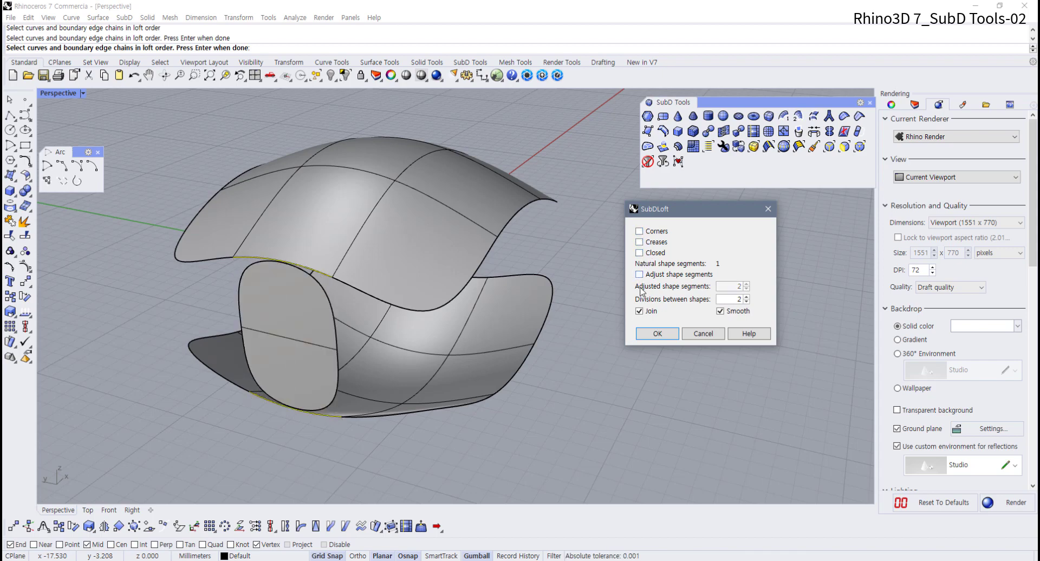
Step: Create the joined SubD loft between the two edges, inspect it, and undo it
click(657, 333)
mouse_move(576, 346)
right_down()
mouse_move(526, 344)
mouse_move(583, 349)
right_up()
key(ctrl+z)
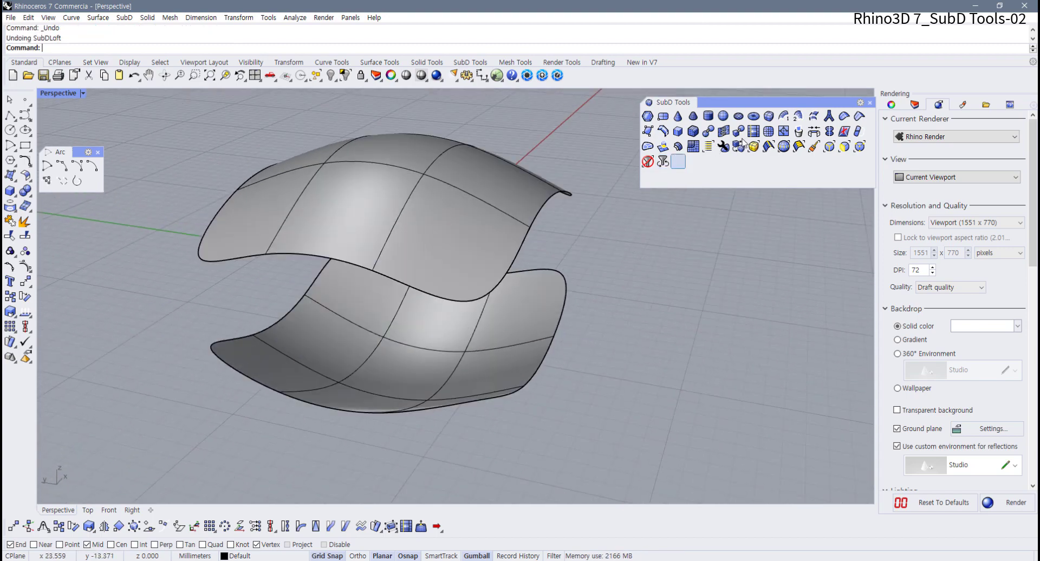
Step: Start a SubD loft between the near front boundary edge chain of the upper surface and the matching chain of the lower surface
click(814, 116)
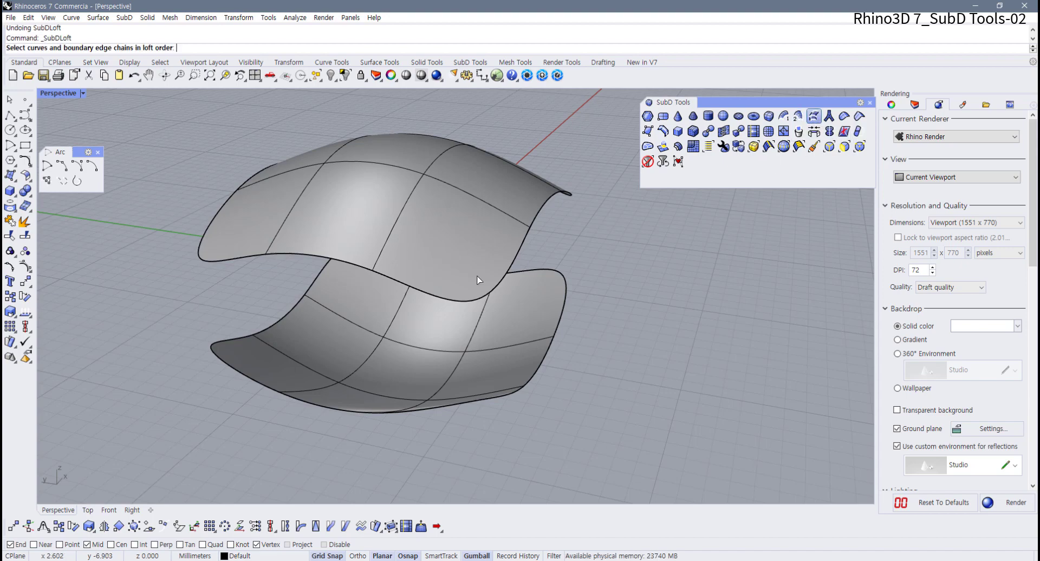
click(234, 255)
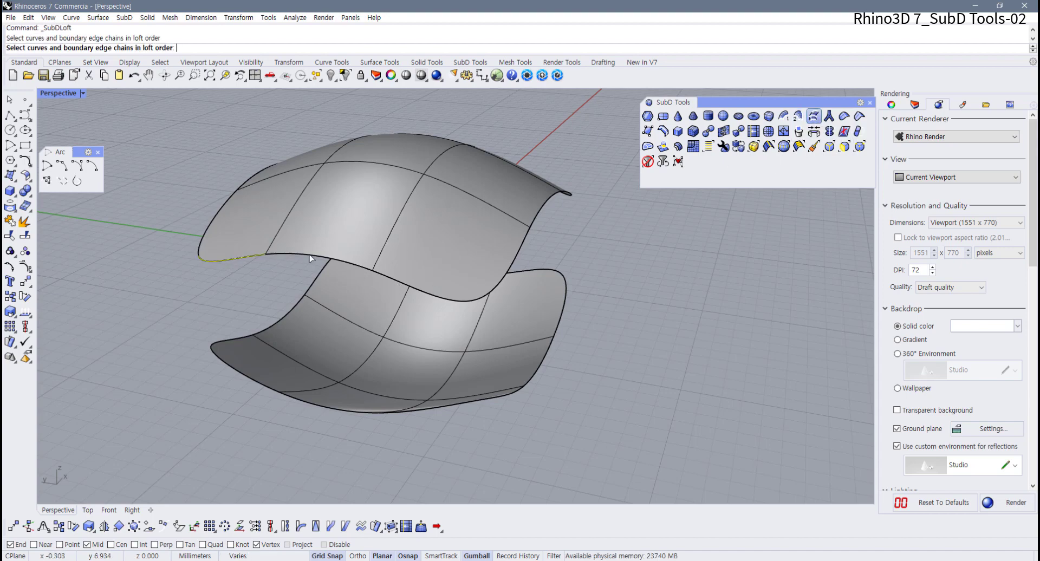
click(415, 290)
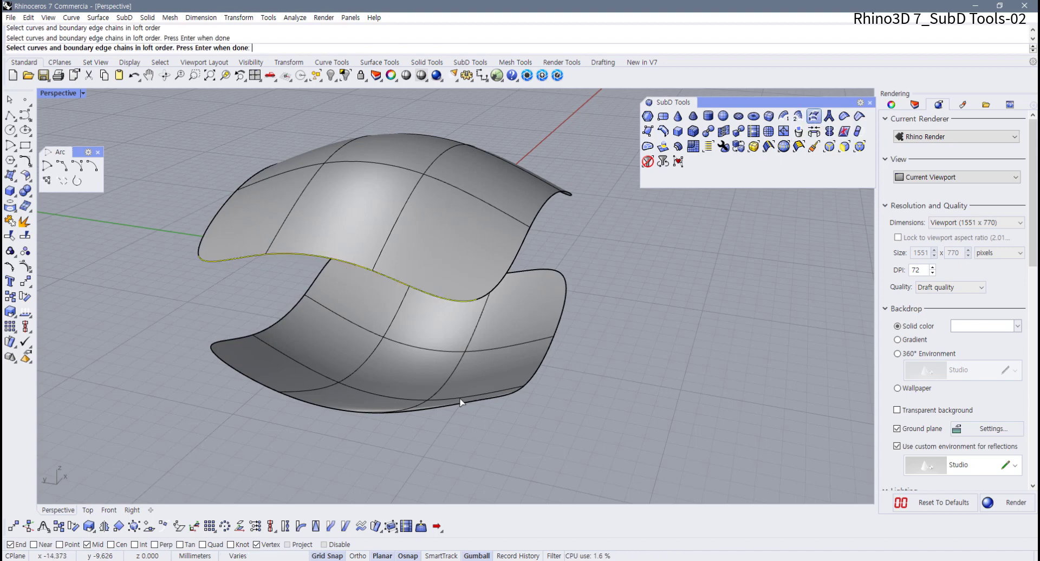
click(435, 410)
click(352, 412)
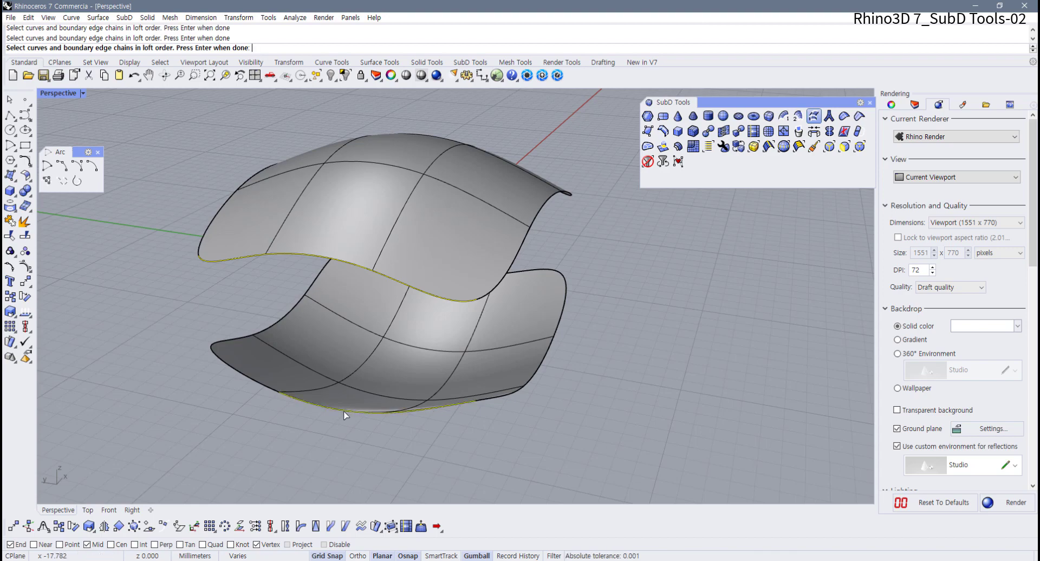
click(264, 389)
key(Return)
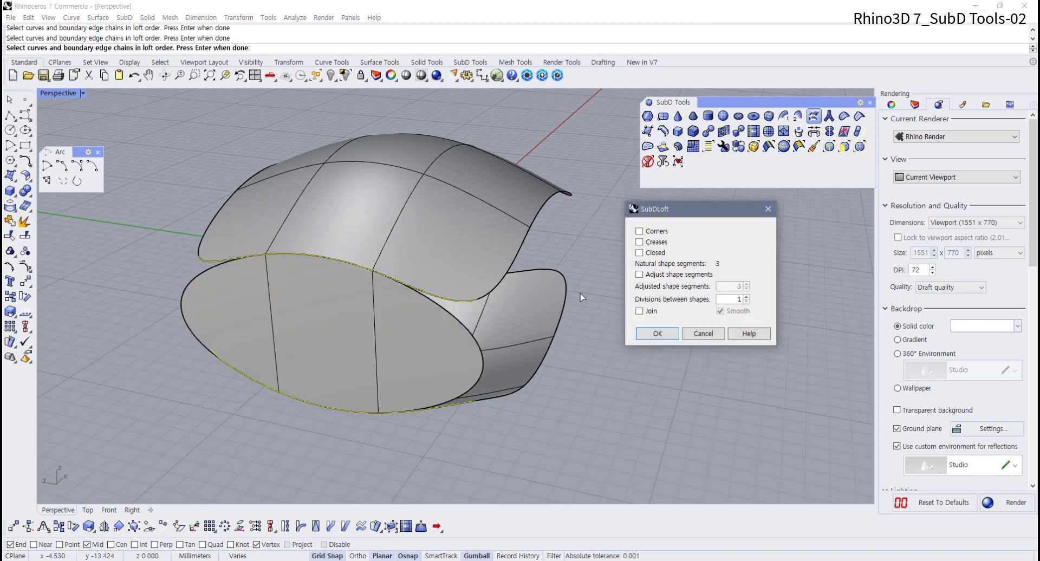
Step: Set the divisions between shapes to 2 and create the loft joined to both domed surfaces
mouse_move(581, 297)
right_down()
mouse_move(530, 293)
mouse_move(566, 296)
right_up()
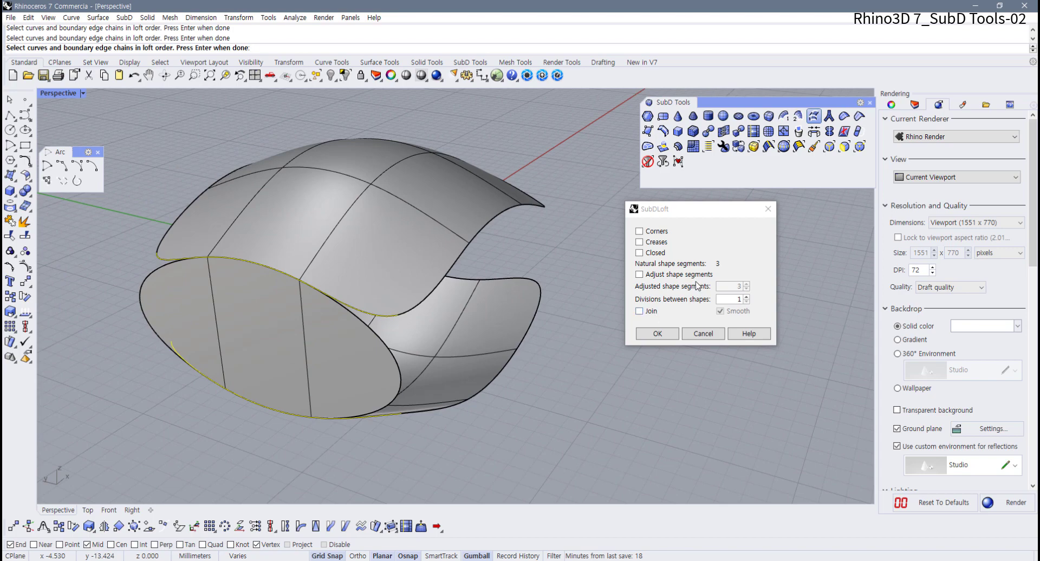
right_drag(346, 342, 542, 324)
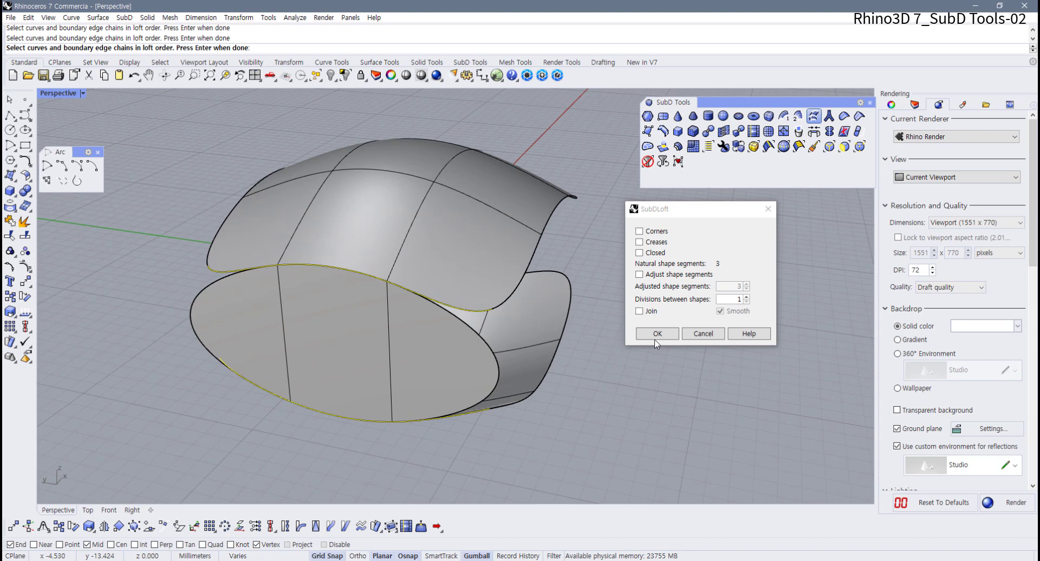
click(745, 297)
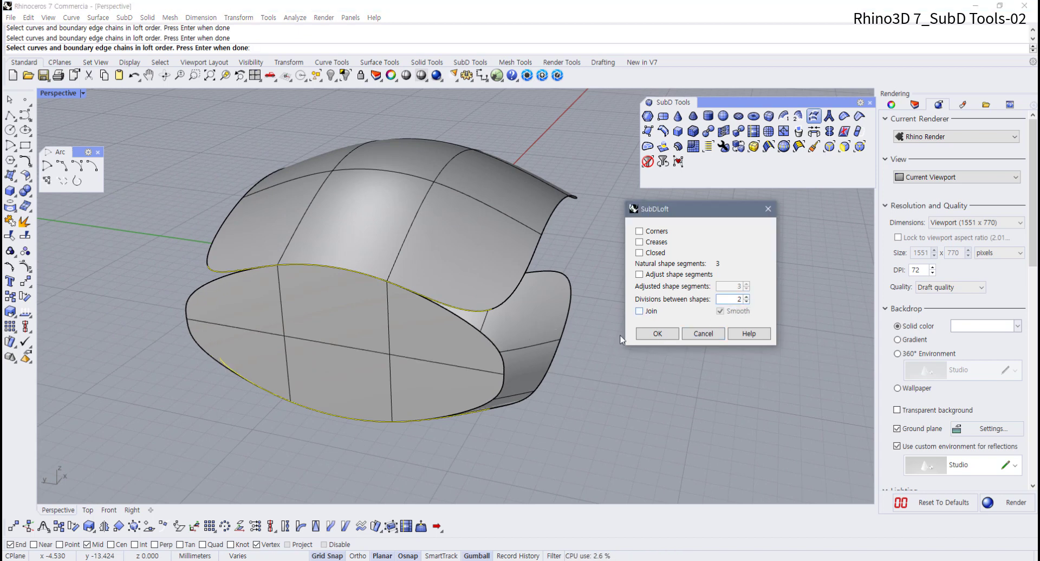
click(657, 334)
right_drag(603, 352, 554, 339)
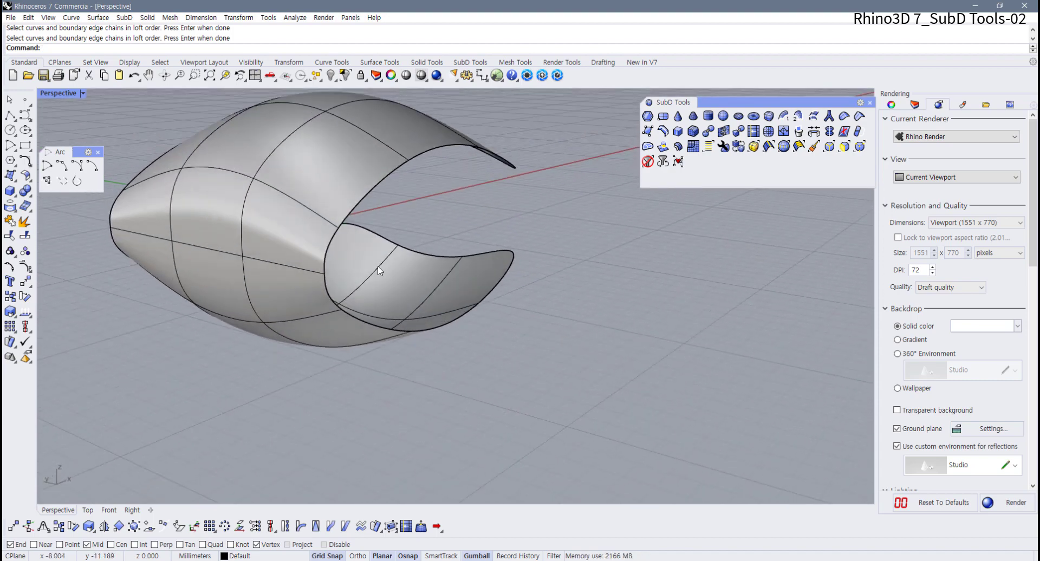
shift+right_drag(346, 248, 381, 278)
right_drag(733, 271, 502, 313)
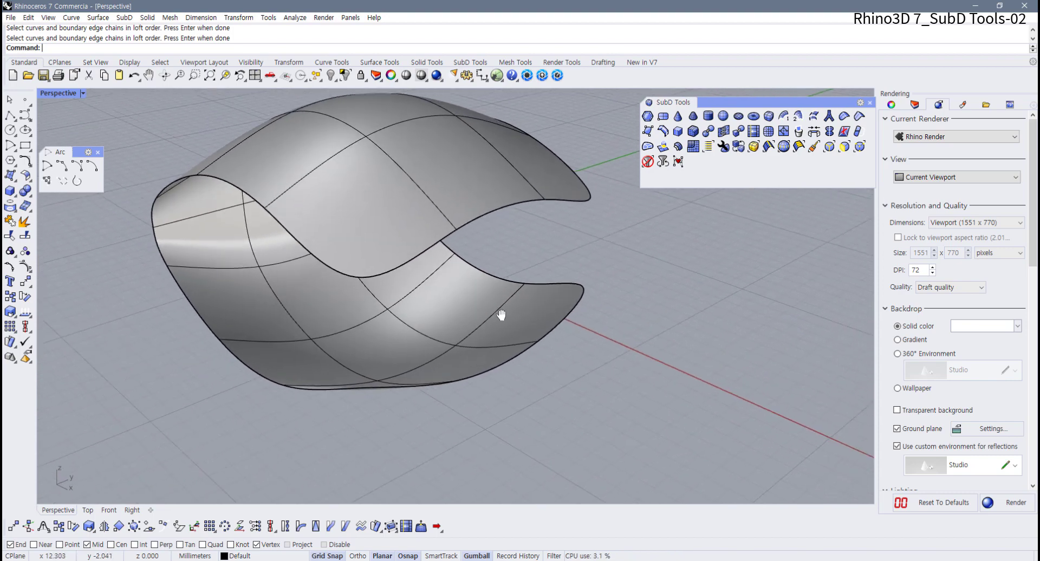
Step: Start a second SubD loft between the upper and lower boundary edge chains on the side opposite the first loft
click(813, 115)
click(440, 242)
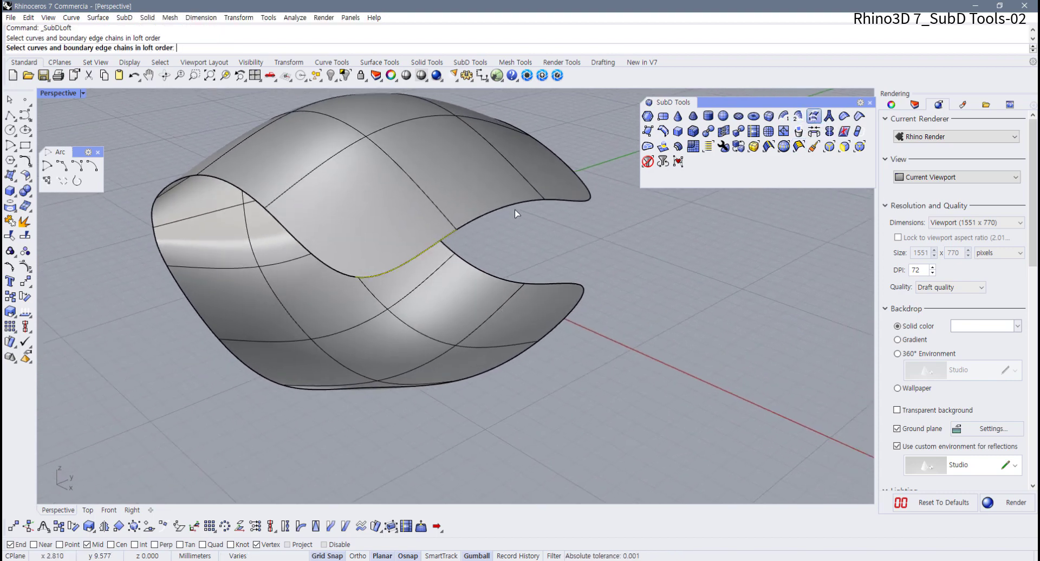
click(515, 208)
click(559, 201)
click(564, 320)
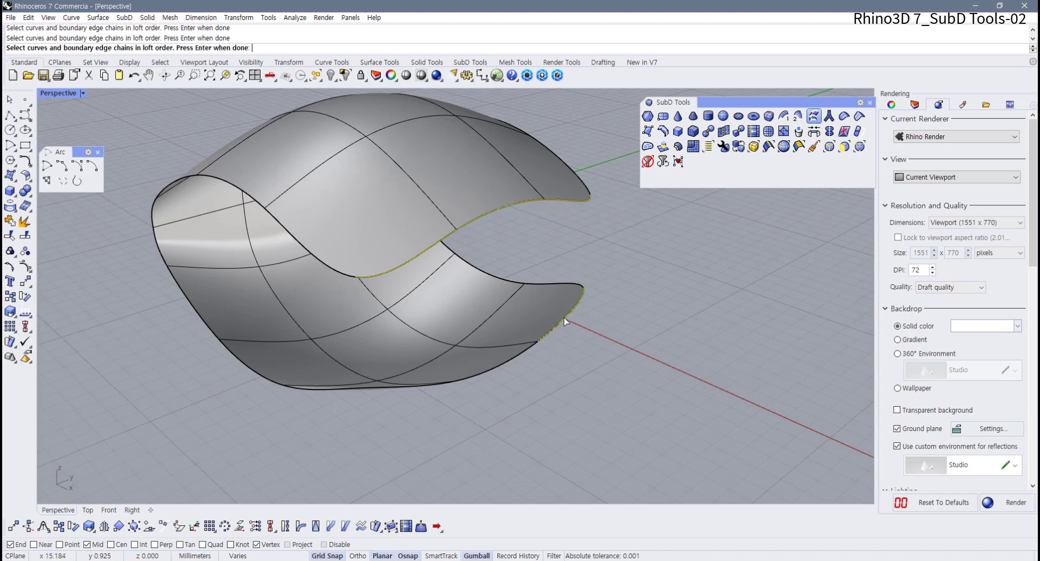
click(512, 357)
right_drag(467, 385, 423, 403)
click(378, 395)
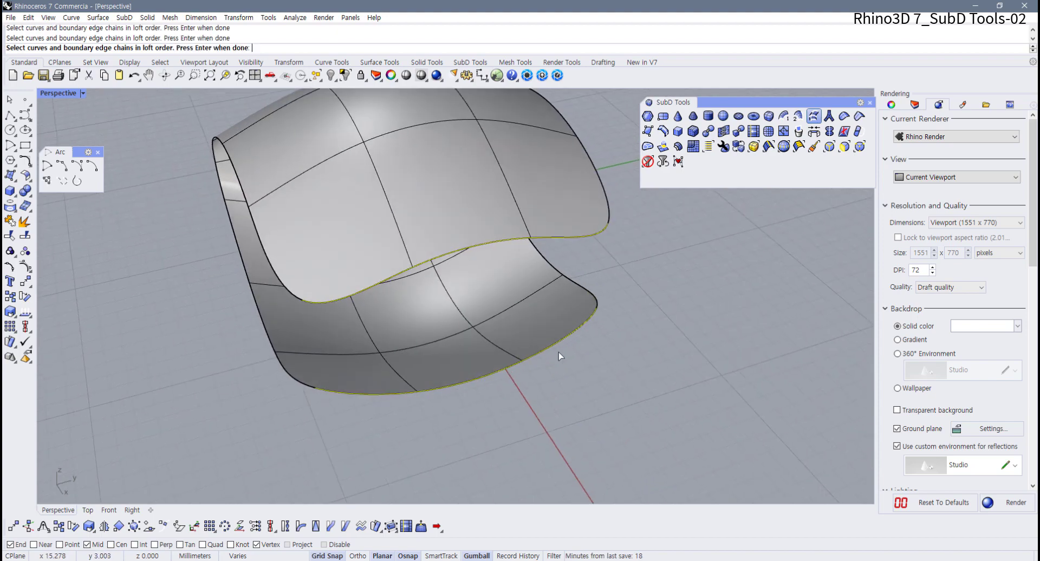
right_click(560, 356)
Step: Enable Join with Smooth, set the divisions between shapes to 2, and create the second loft
right_drag(508, 360, 566, 337)
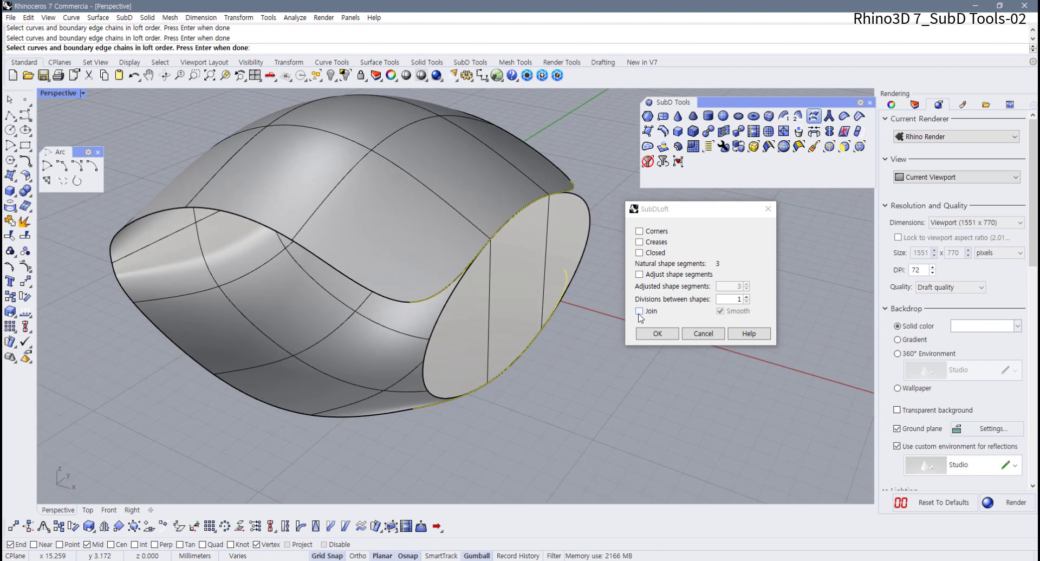
click(639, 311)
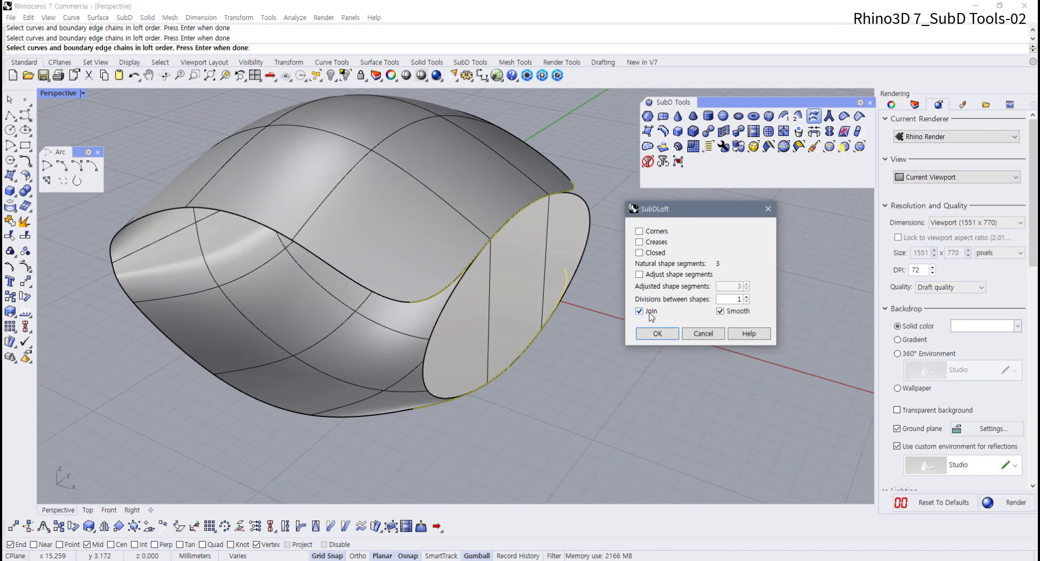
click(747, 297)
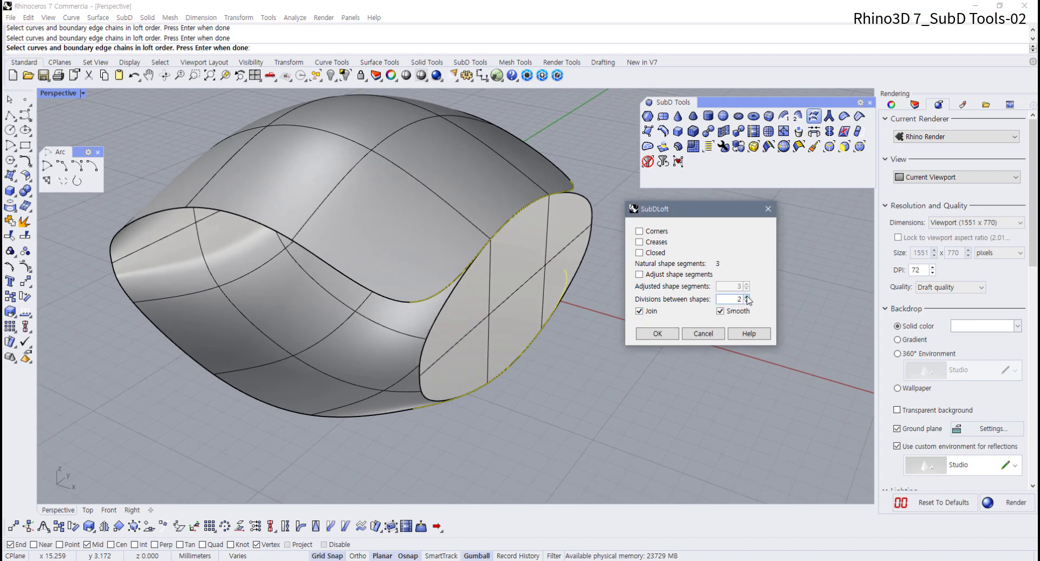
click(657, 334)
right_drag(644, 362, 486, 336)
Step: Switch the joined SubD to flat display and examine its faceted form and remaining openings
key(Tab)
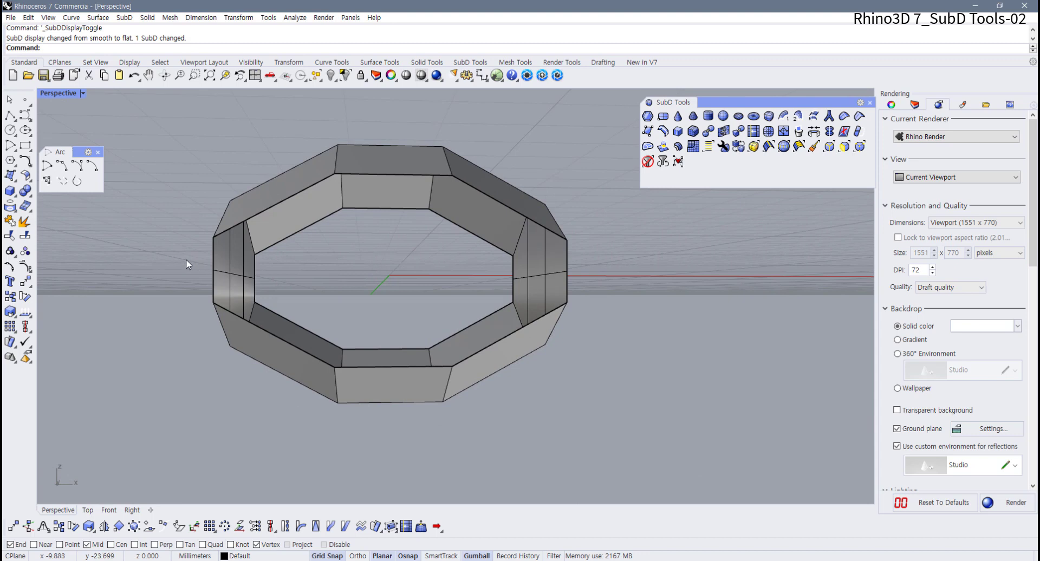
right_drag(267, 287, 341, 298)
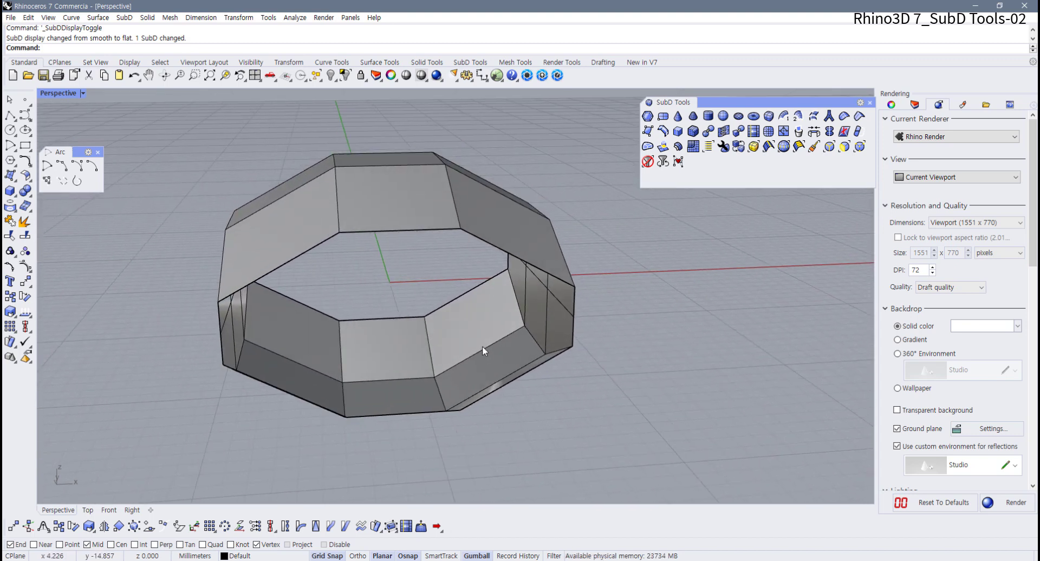
right_drag(480, 346, 504, 342)
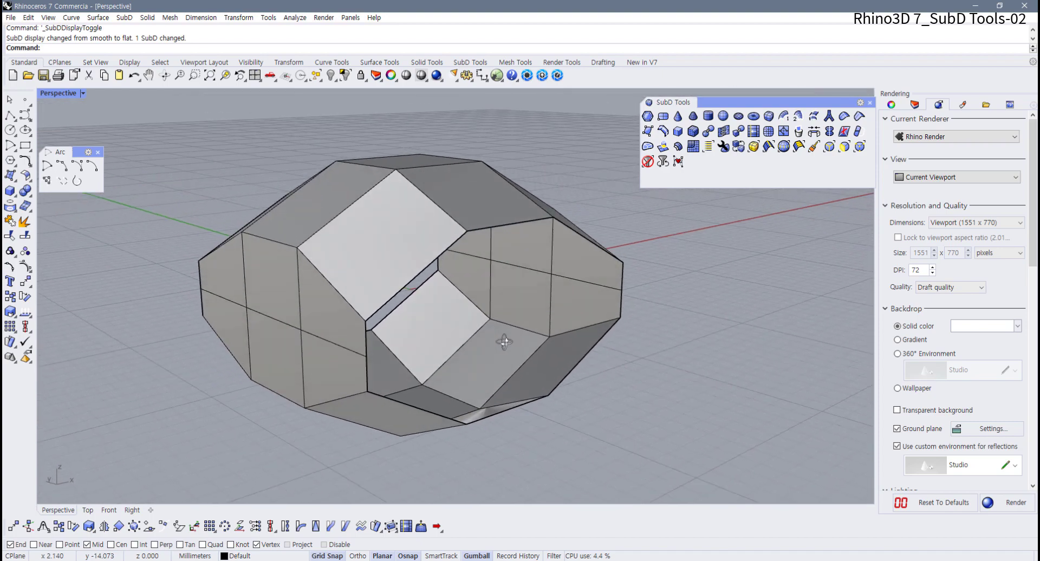
right_drag(622, 251, 636, 231)
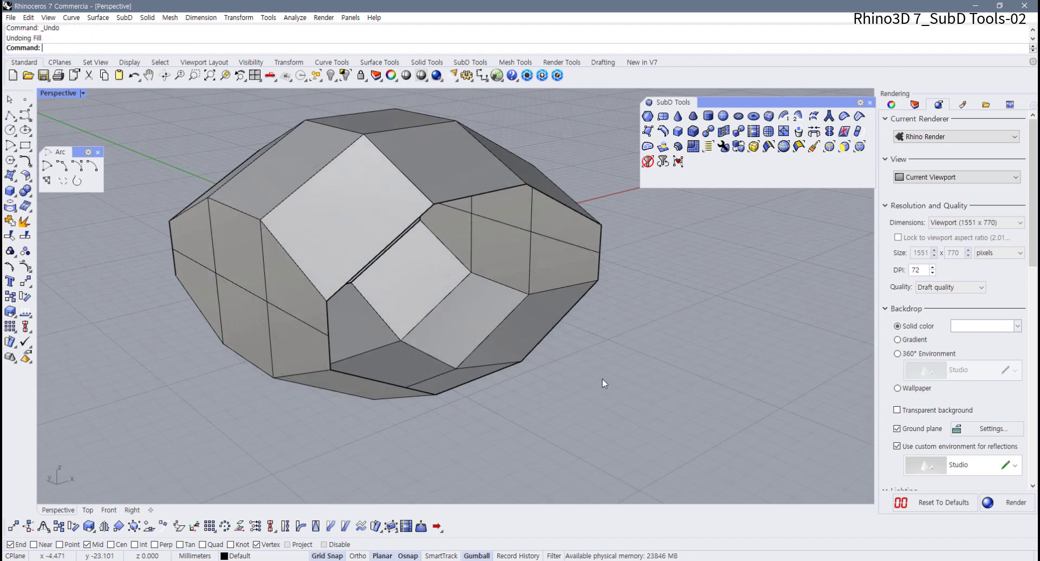
right_drag(603, 380, 591, 351)
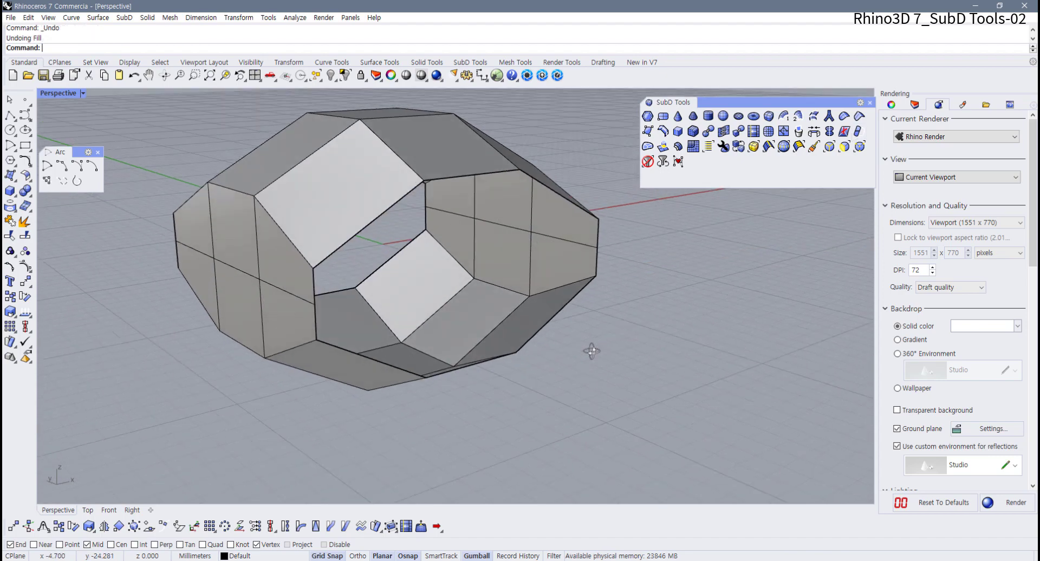
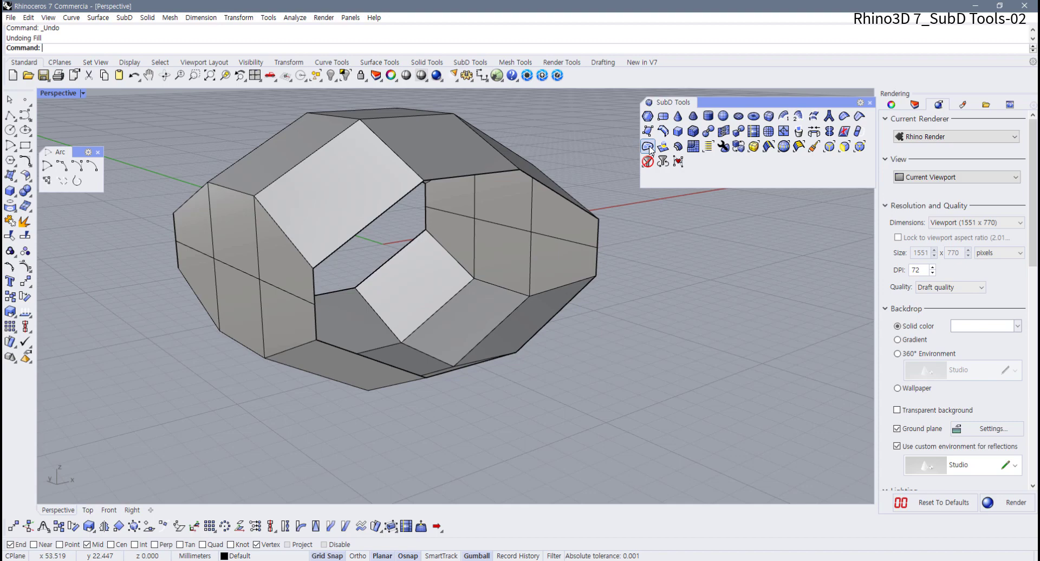
Step: Fill the near end opening of the SubD from its full boundary edge loop, using the SingleFace patch style
click(648, 147)
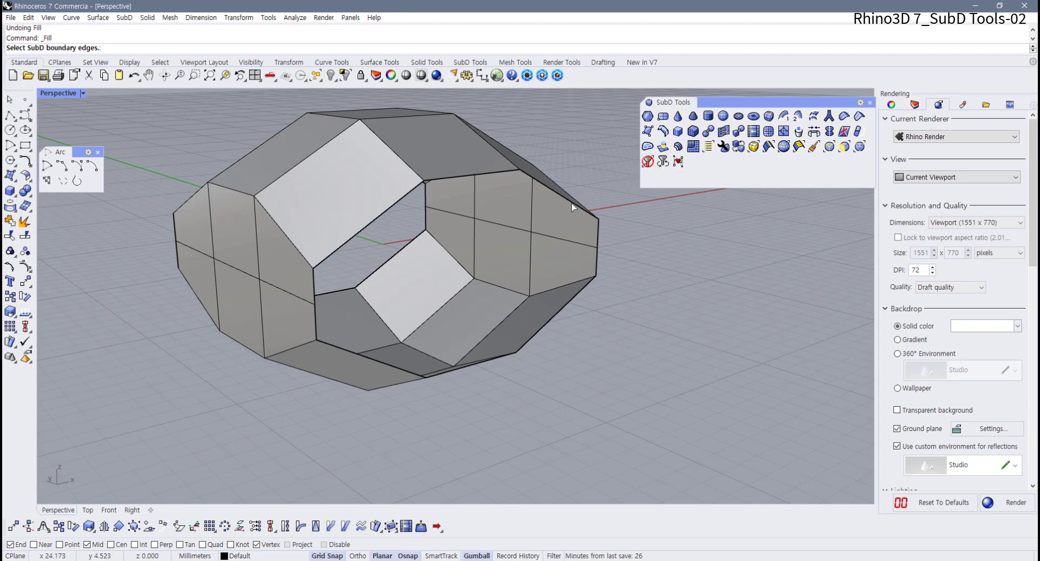
click(482, 174)
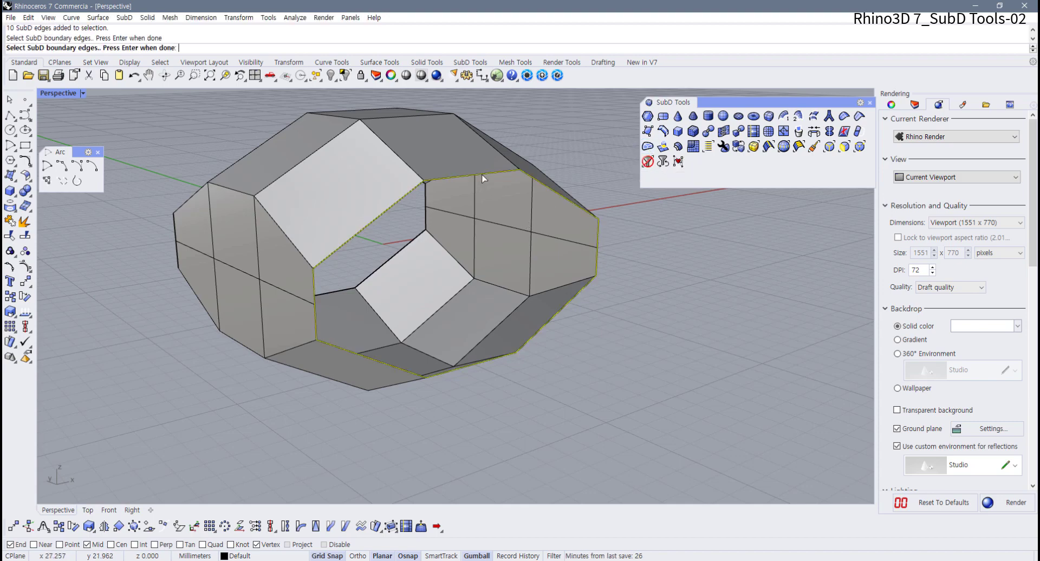
key(Return)
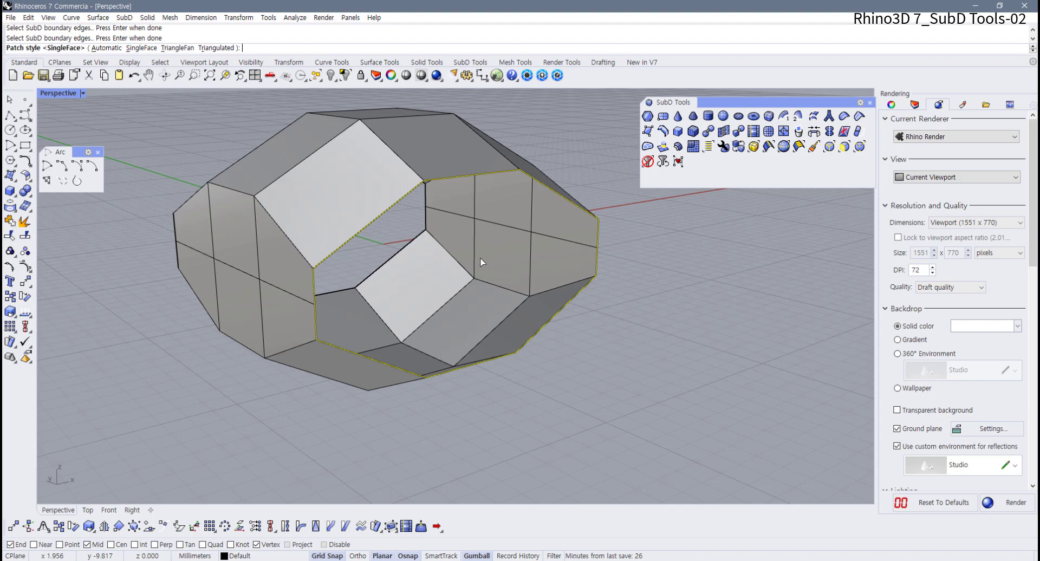
key(Return)
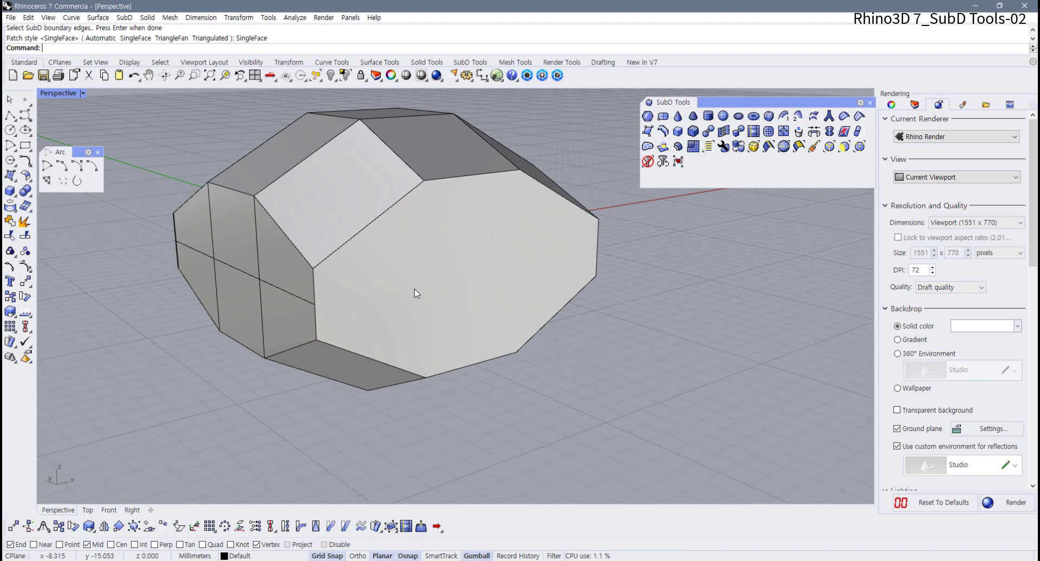
right_drag(425, 196, 364, 255)
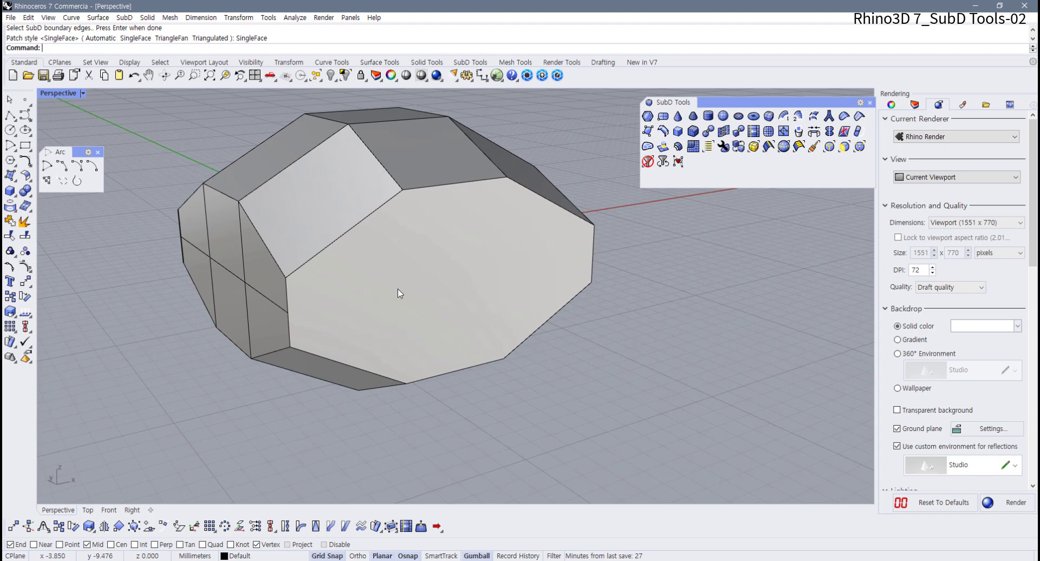
Step: Use InsertPoint to split the filled face lengthwise, connecting the mid-height points on its two short upright edges
click(784, 132)
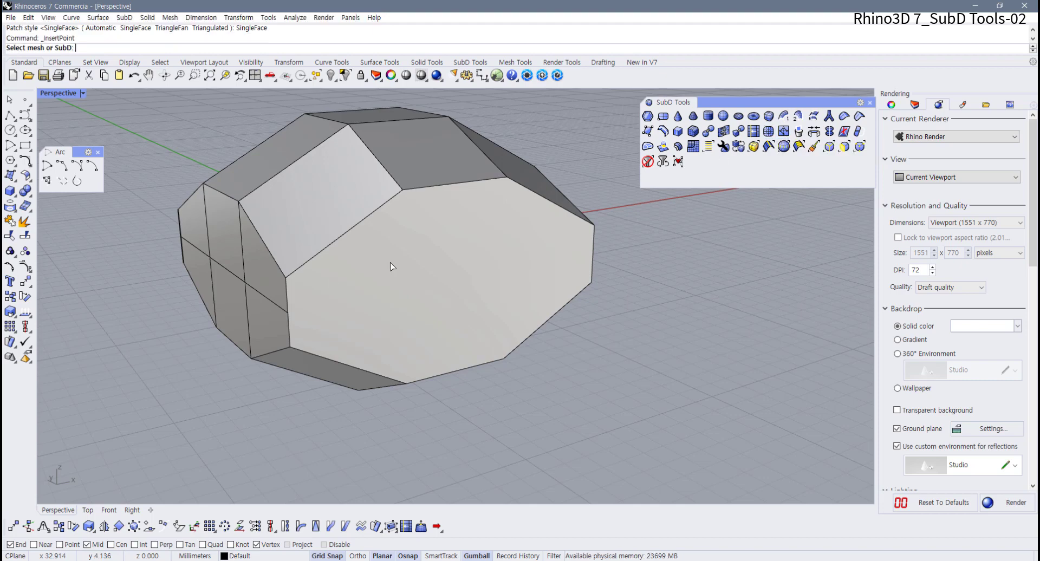
click(288, 298)
click(288, 312)
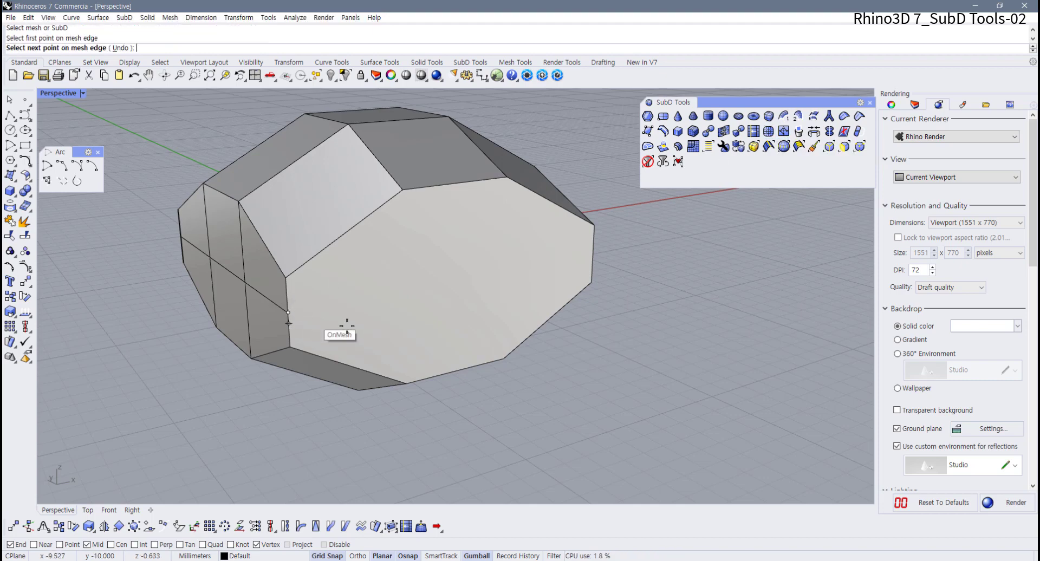
click(593, 261)
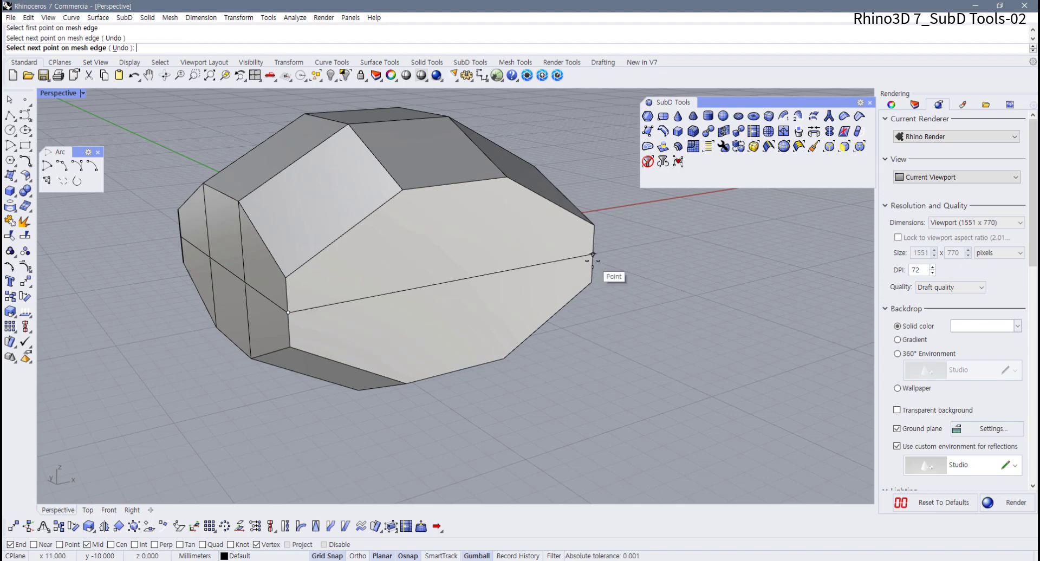
key(Return)
Step: Insert an upright edge across the filled face between the upper and lower vertices nearer the first loft
key(Return)
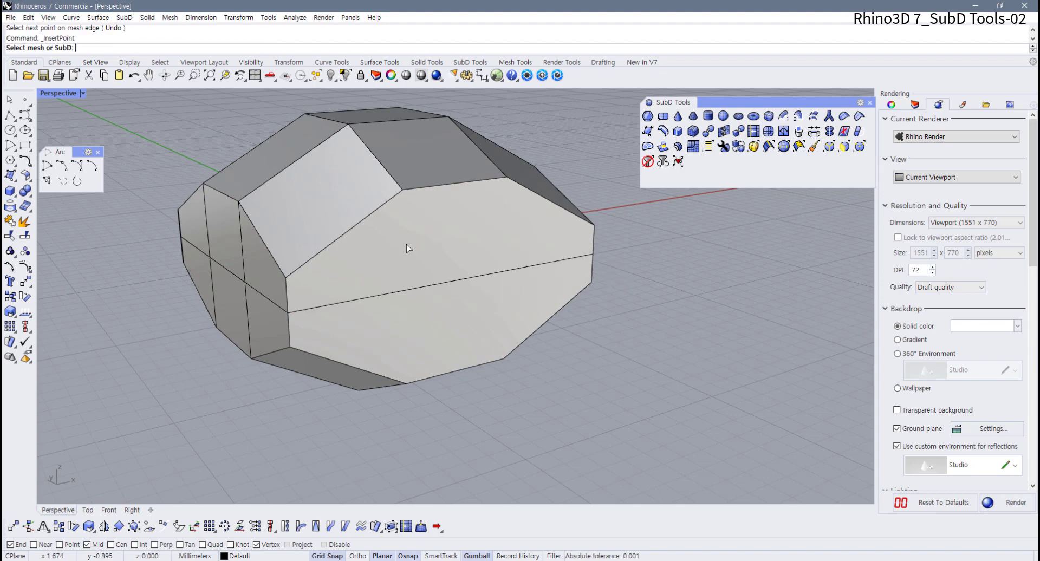
click(406, 244)
click(403, 191)
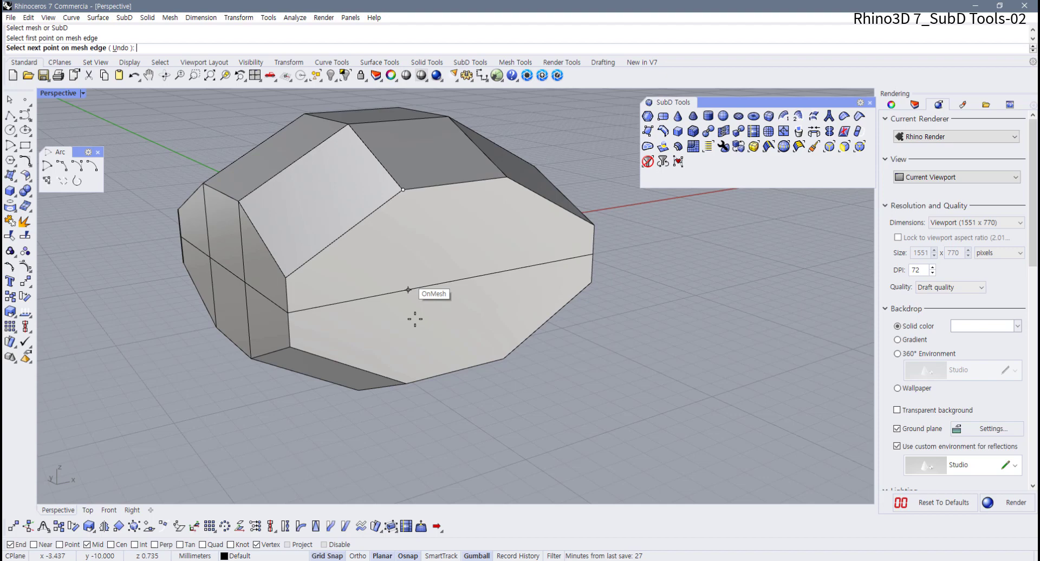
click(406, 382)
key(Return)
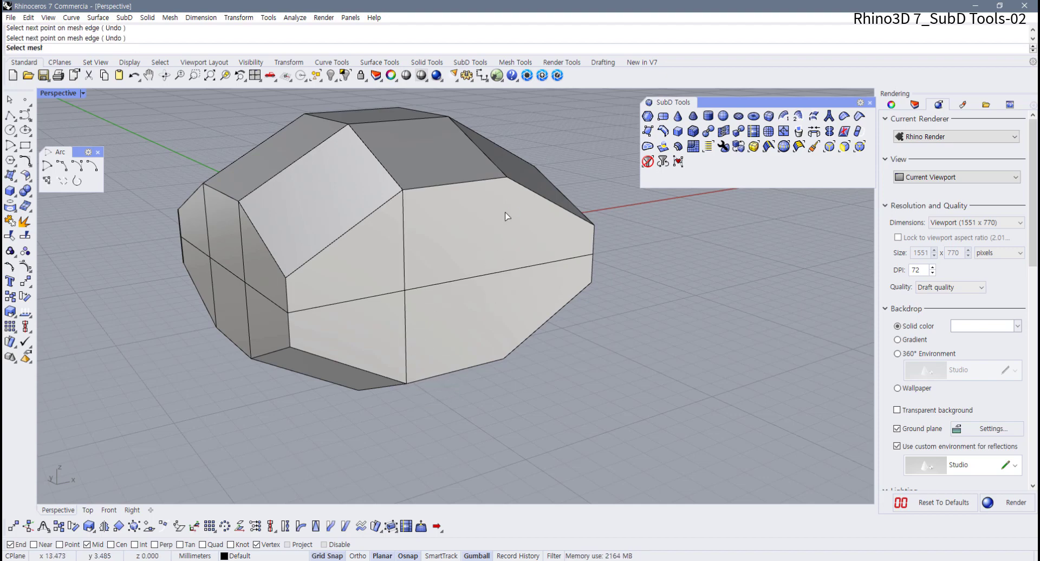
Step: Insert a second upright edge across the filled face between the other pair of upper and lower vertices
key(Return)
key(Escape)
click(507, 179)
key(Return)
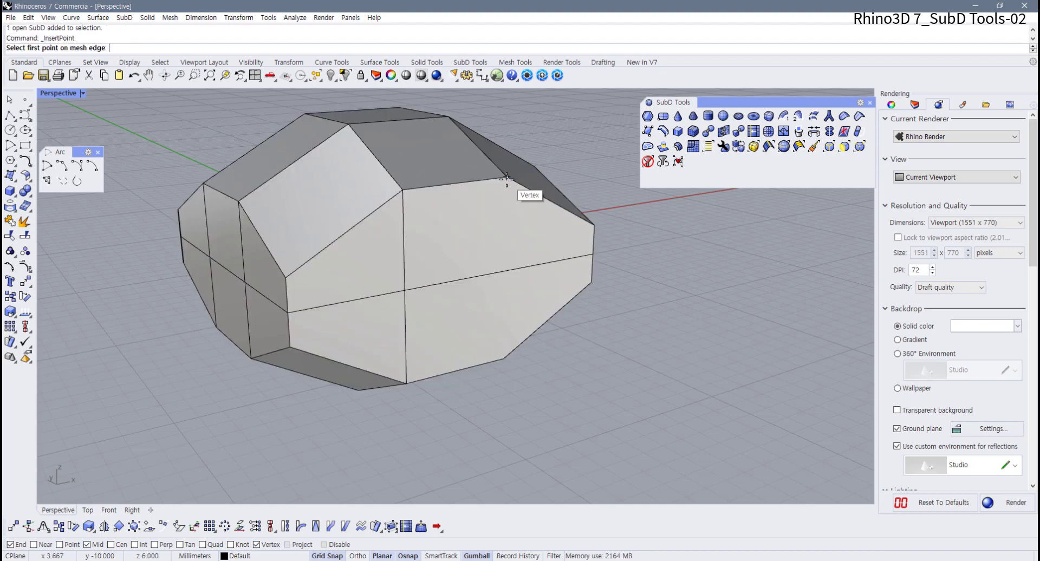
click(507, 176)
click(506, 358)
key(Return)
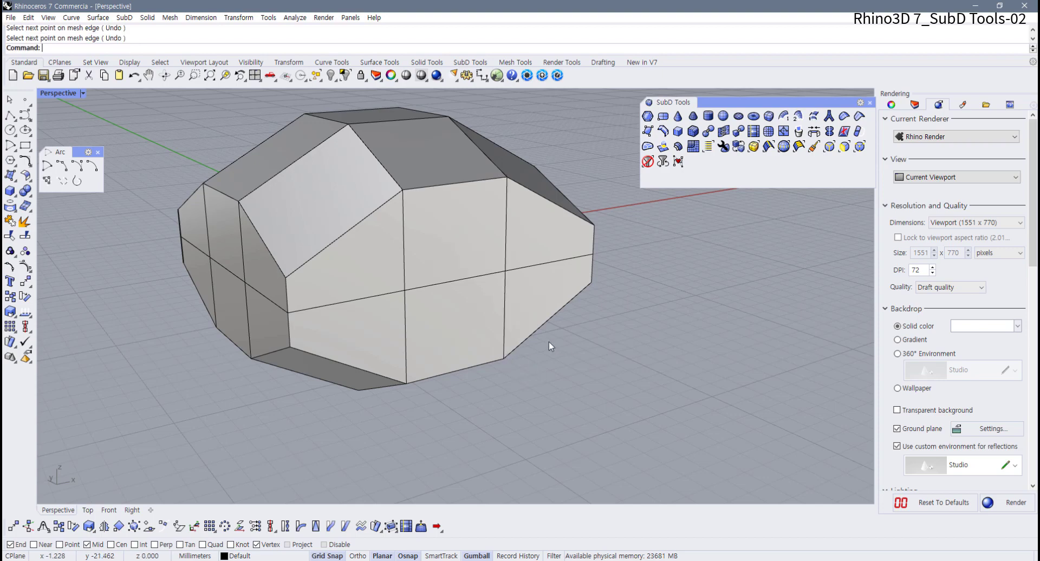
mouse_move(548, 343)
right_down()
mouse_move(547, 325)
mouse_move(552, 336)
mouse_move(654, 348)
mouse_move(593, 358)
right_up()
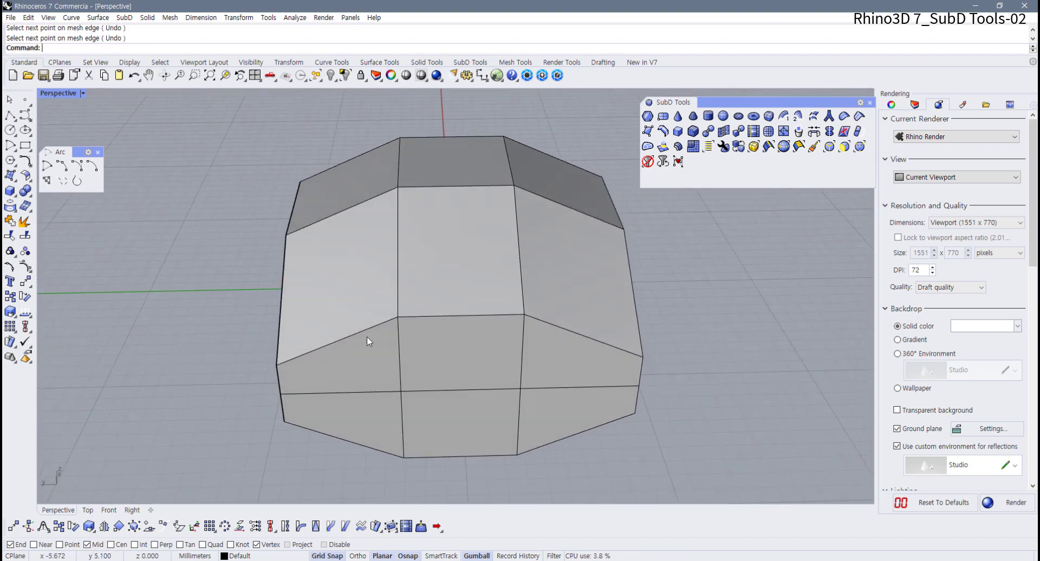
Step: Restore the four-viewport layout and orient the Perspective view toward the negative-Y end of the SubD
right_drag(330, 337, 362, 242)
right_drag(347, 299, 328, 347)
double_click(62, 94)
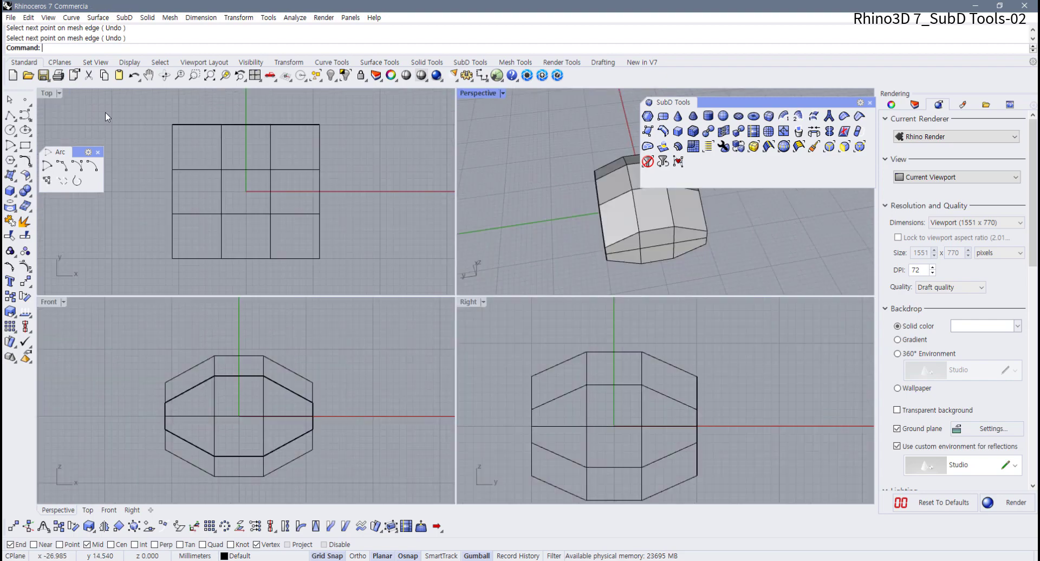
click(284, 209)
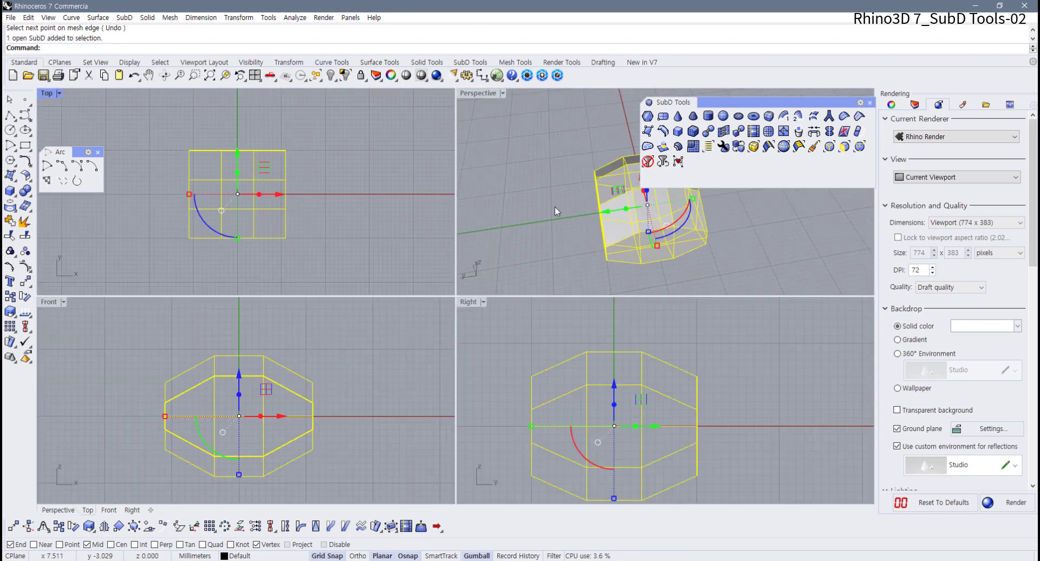
right_drag(555, 206, 628, 236)
click(667, 250)
click(598, 225)
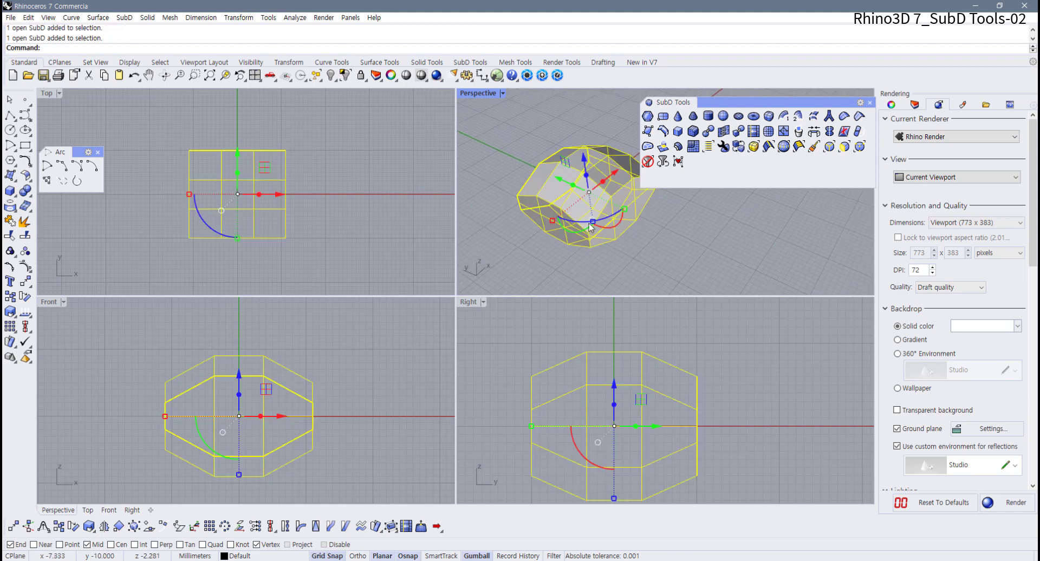
click(616, 247)
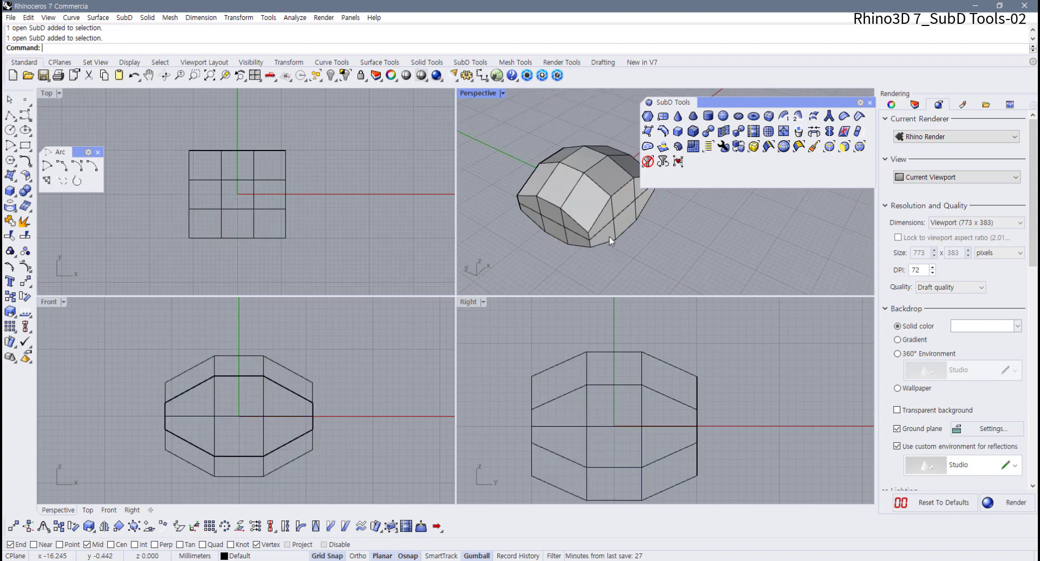
right_drag(610, 236, 548, 223)
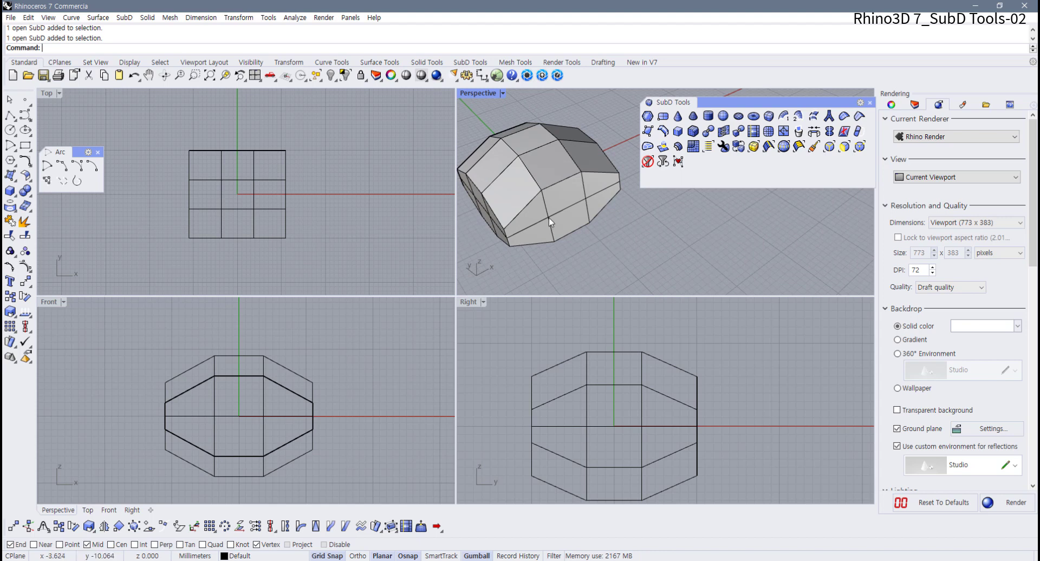
Step: Pull the two middle vertices at the negative-Y end of the SubD outward along the Y axis
ctrl+shift+click(548, 222)
scroll(581, 203, up, 2)
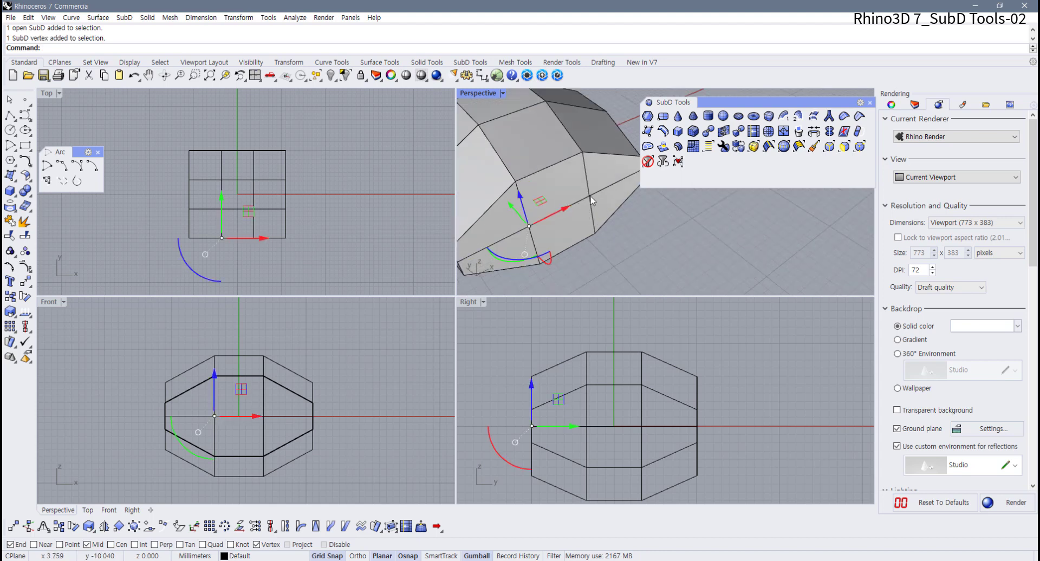
ctrl+shift+click(590, 197)
scroll(588, 202, down, 2)
right_drag(582, 211, 596, 214)
drag(554, 213, 575, 222)
click(630, 245)
scroll(630, 245, down, 5)
right_drag(637, 242, 606, 209)
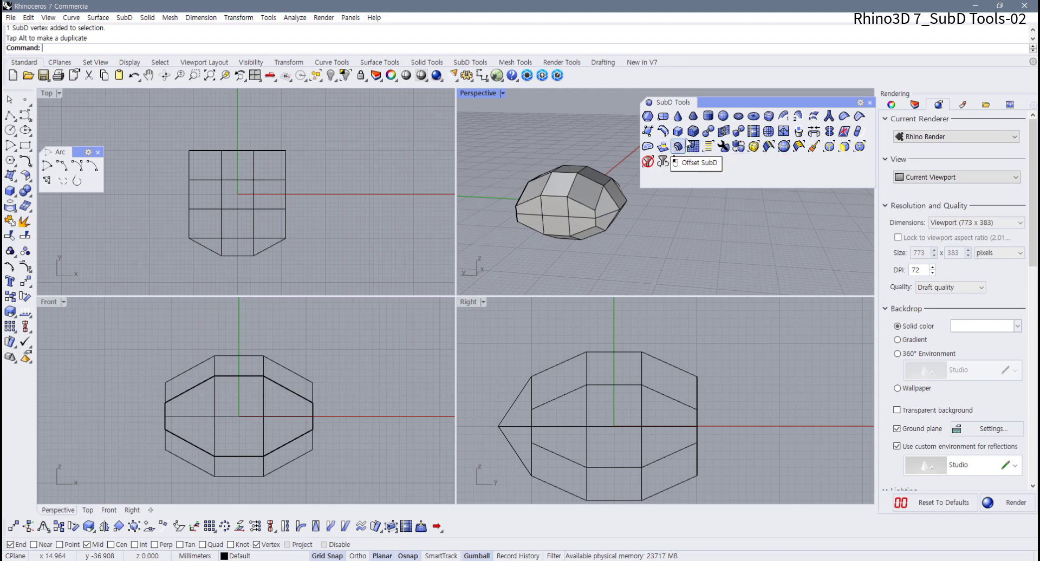
Step: Reflect the SubD across a plane along the X axis from -20,0 to 20,0, keeping the negative-Y side with automatic snapping
click(829, 132)
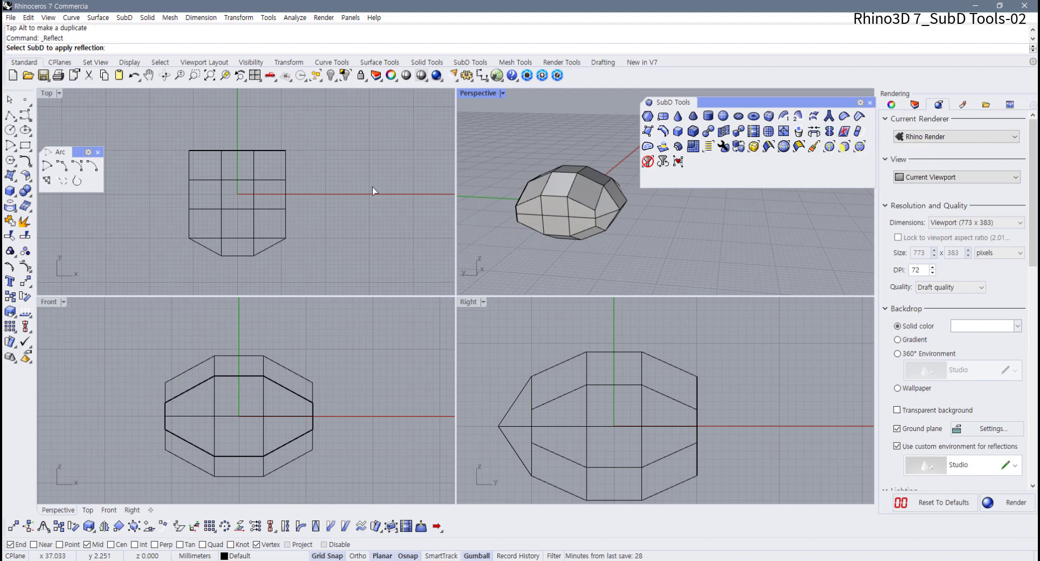
click(267, 213)
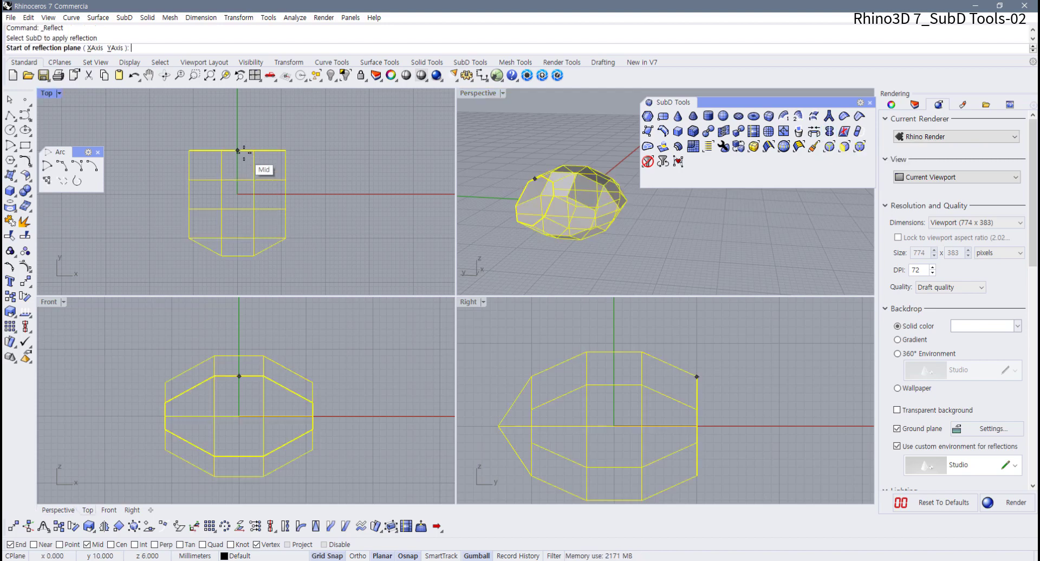
click(149, 194)
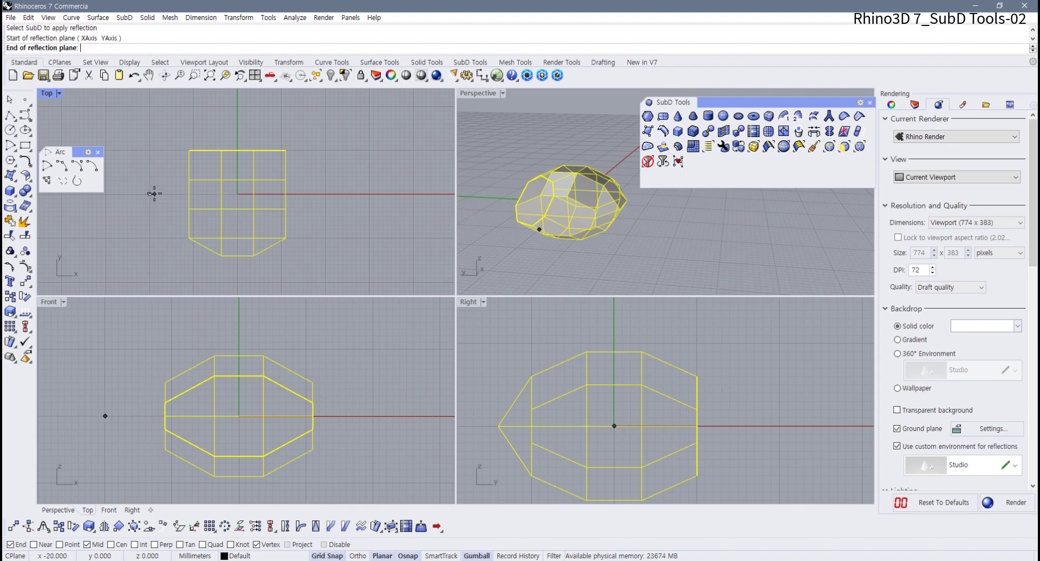
click(335, 193)
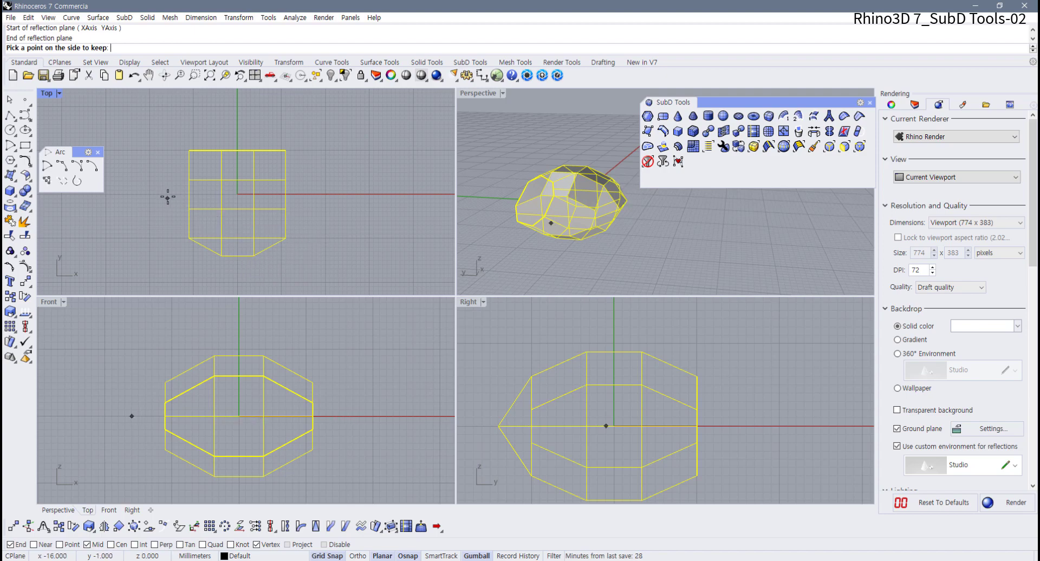
click(326, 238)
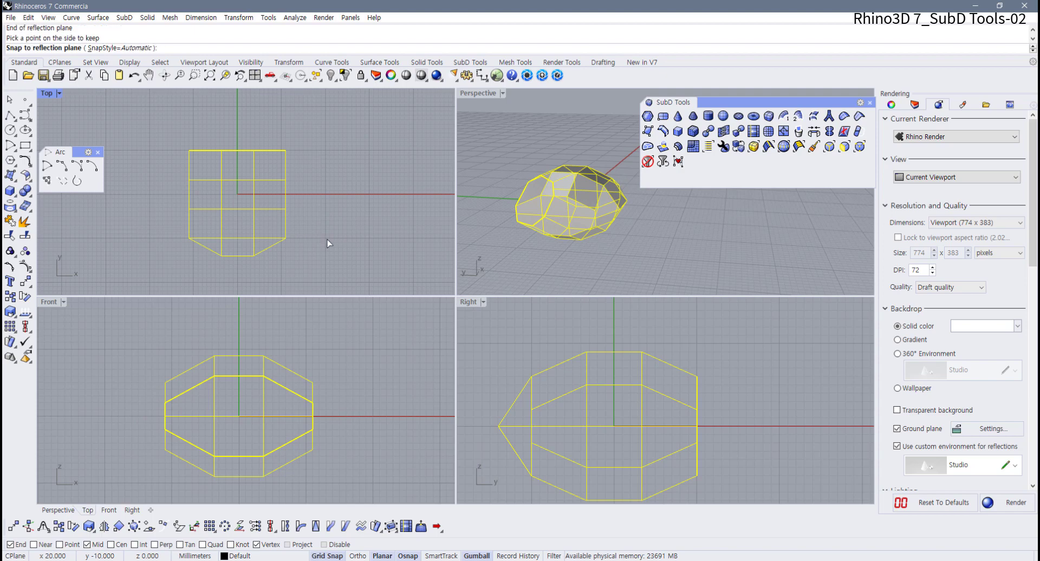
key(Return)
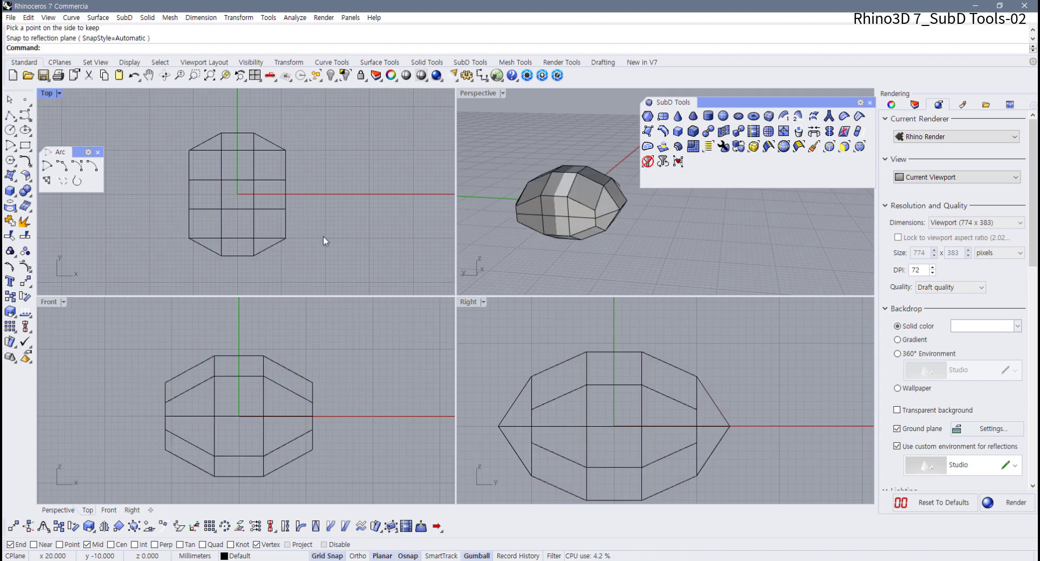
Step: Maximize the Perspective viewport and change the SubD display from flat to smooth
right_drag(545, 222, 554, 237)
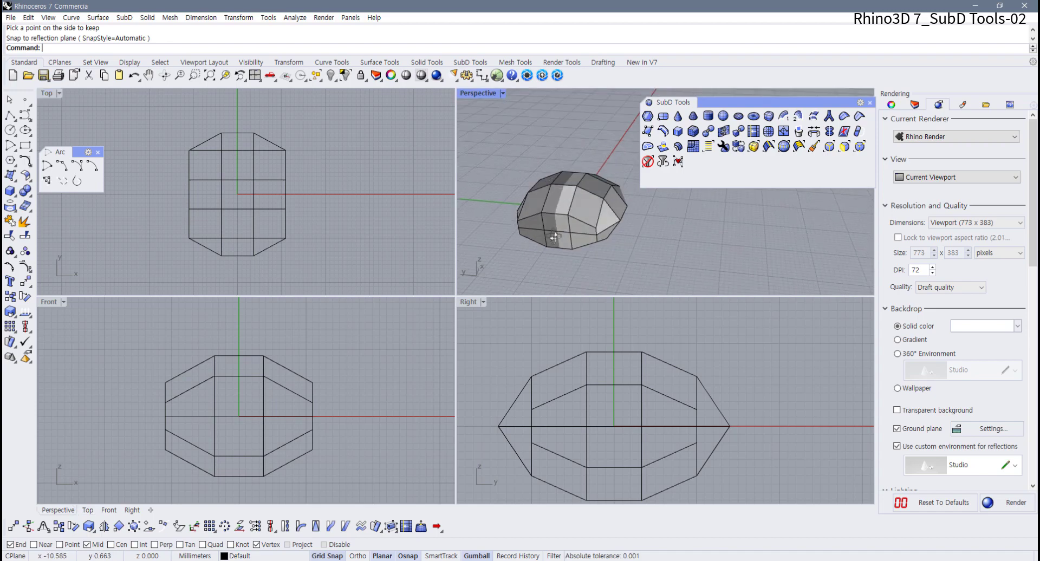
double_click(489, 96)
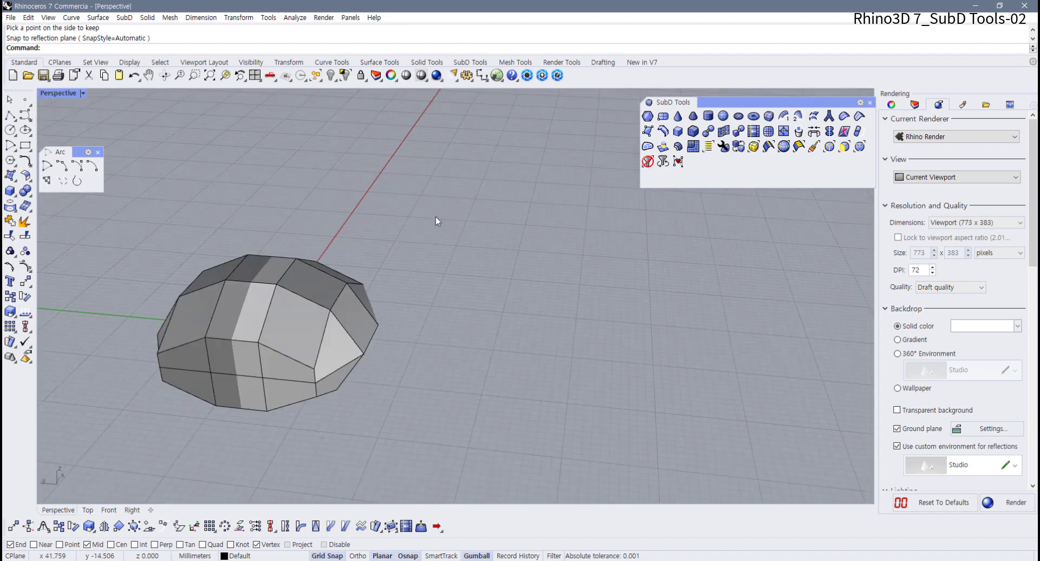
key(Tab)
right_drag(366, 282, 375, 317)
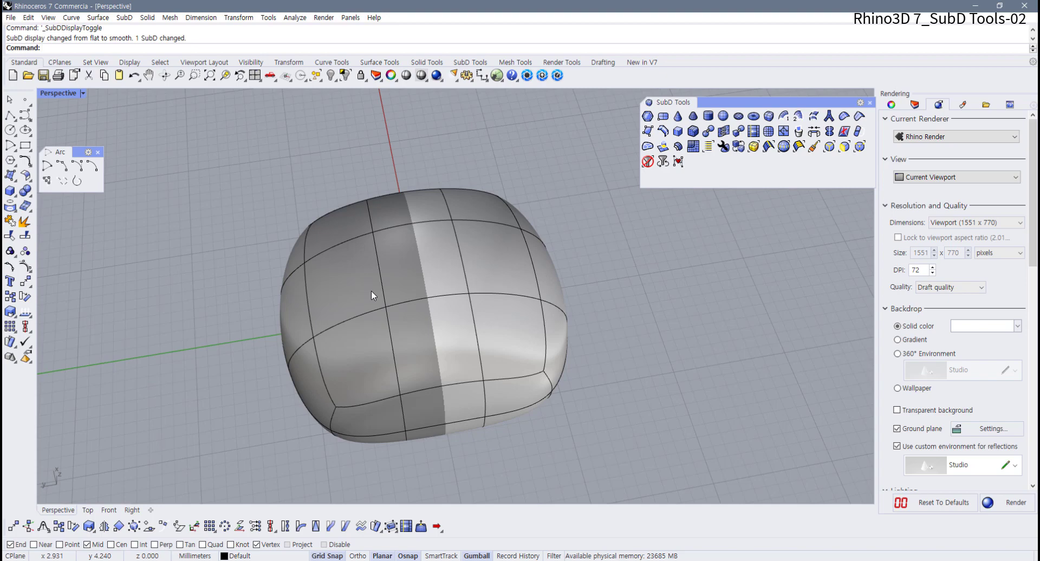
right_drag(372, 292, 525, 311)
Step: Move the positive-X, negative-Y corner edges and vertices of the SubD outward
click(524, 311)
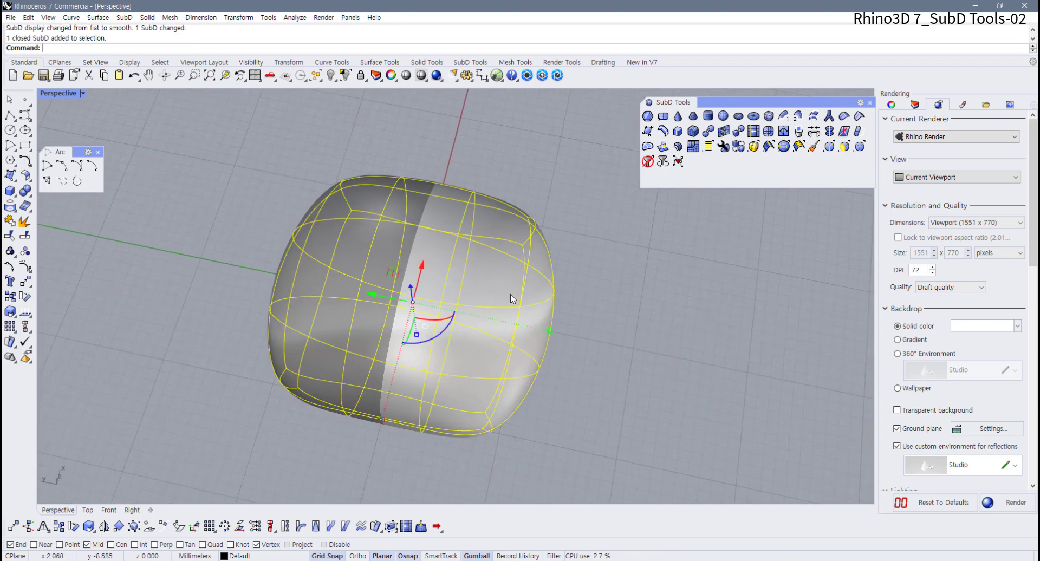
right_drag(528, 271, 513, 209)
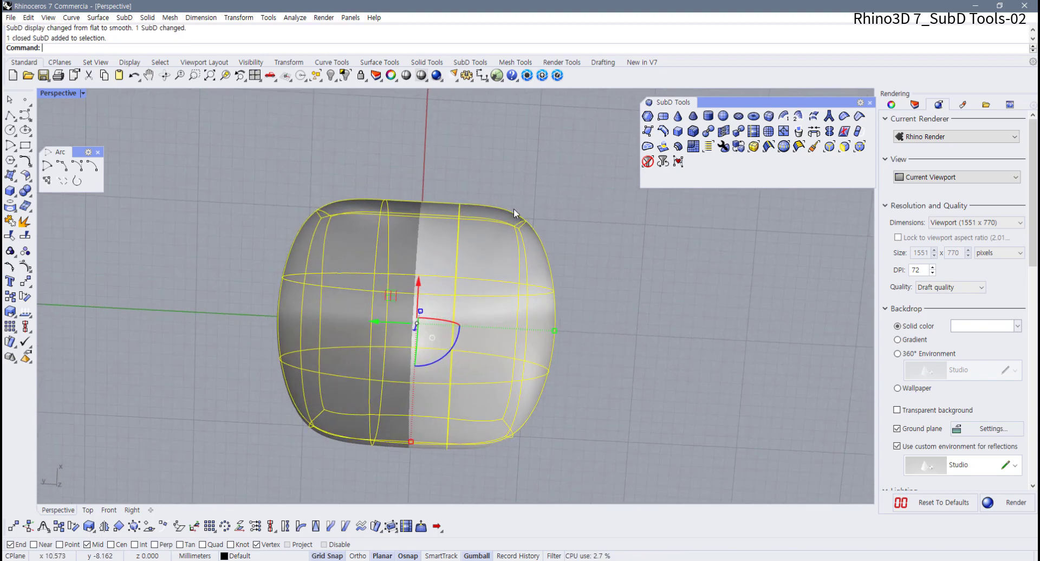
click(503, 193)
ctrl+shift+drag(495, 195, 547, 178)
right_drag(476, 437, 508, 443)
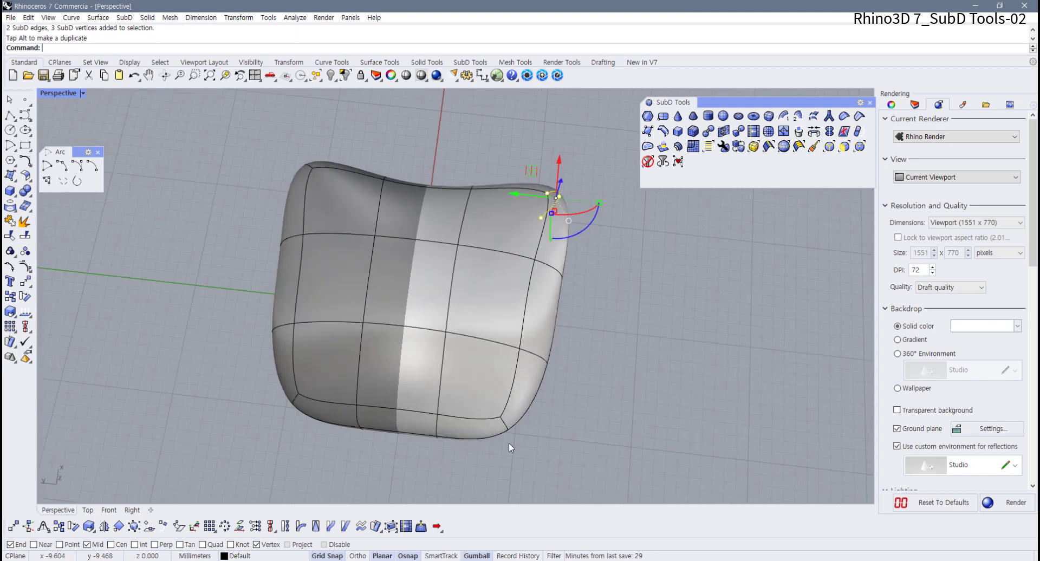
Step: Pull the negative-X, negative-Y corner edges and vertices outward into a pillow corner
click(507, 445)
ctrl+shift+drag(469, 455, 519, 407)
scroll(547, 426, down, 6)
right_drag(558, 429, 565, 446)
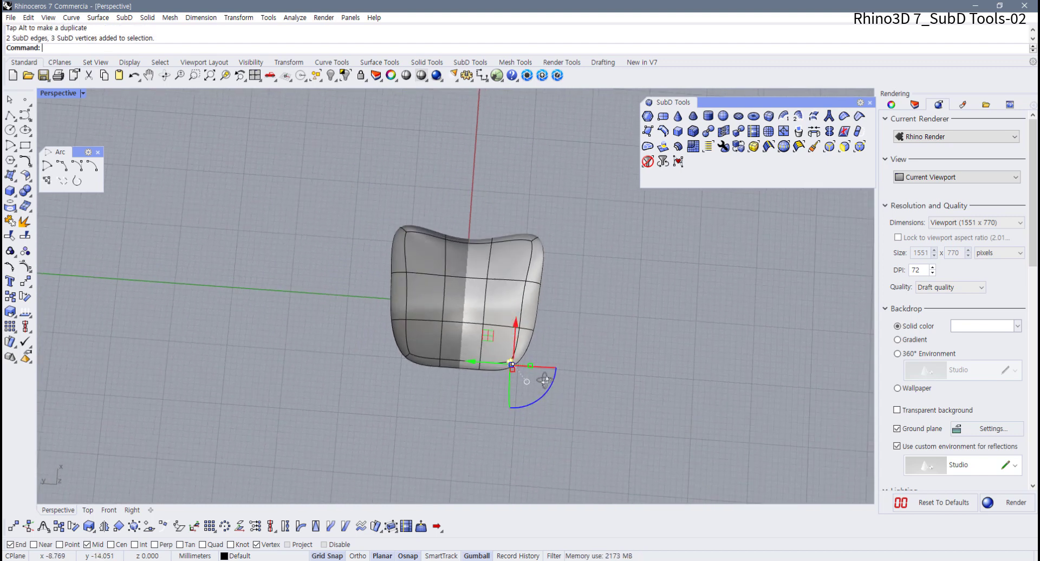
drag(487, 336, 542, 367)
right_drag(656, 370, 653, 394)
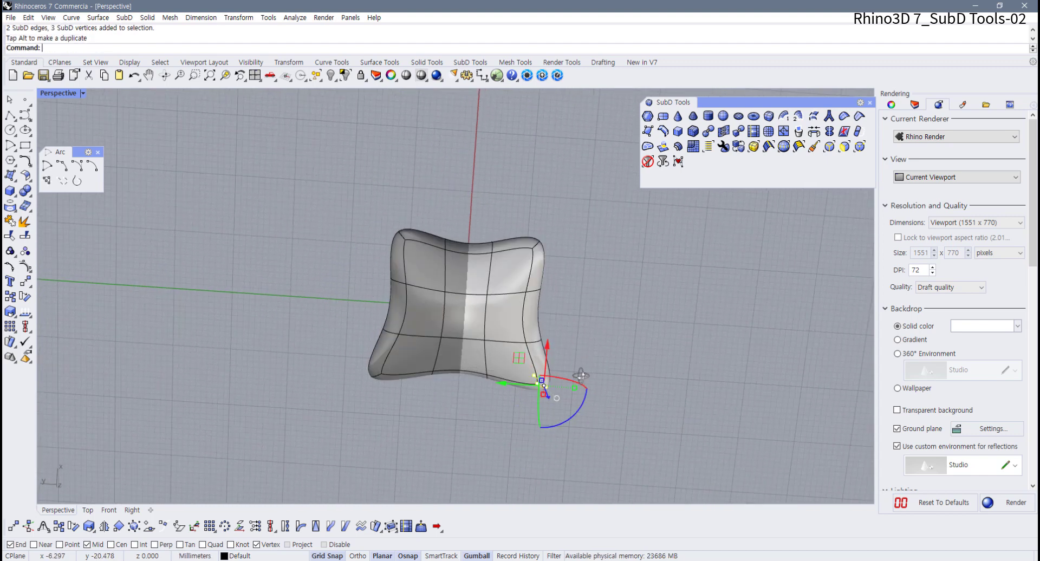
Step: Try to move the positive-X corner on the reflected, positive-Y half of the SubD
click(389, 234)
ctrl+shift+drag(367, 207, 434, 268)
click(373, 204)
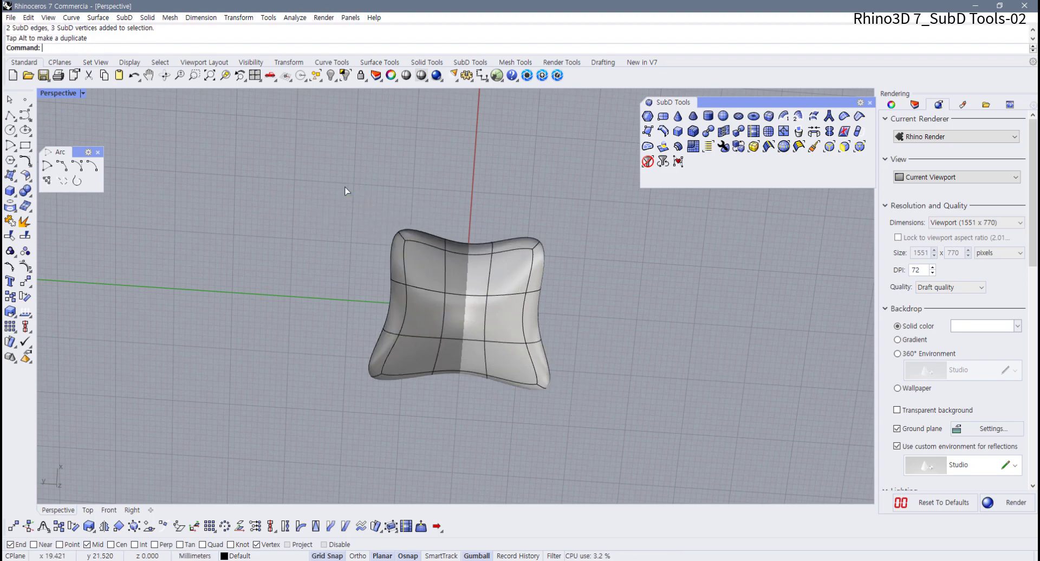
ctrl+shift+drag(367, 205, 446, 259)
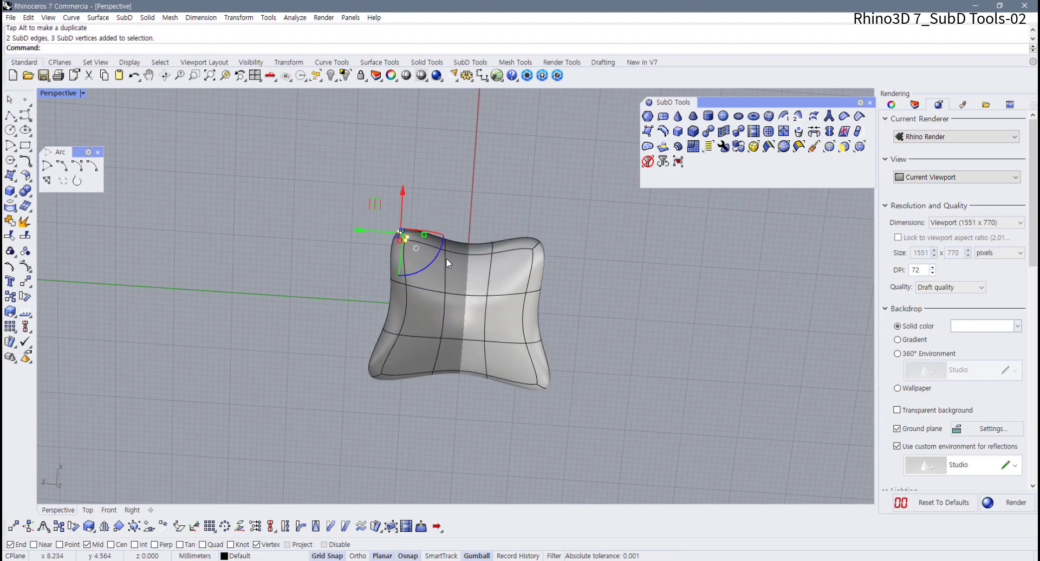
click(356, 199)
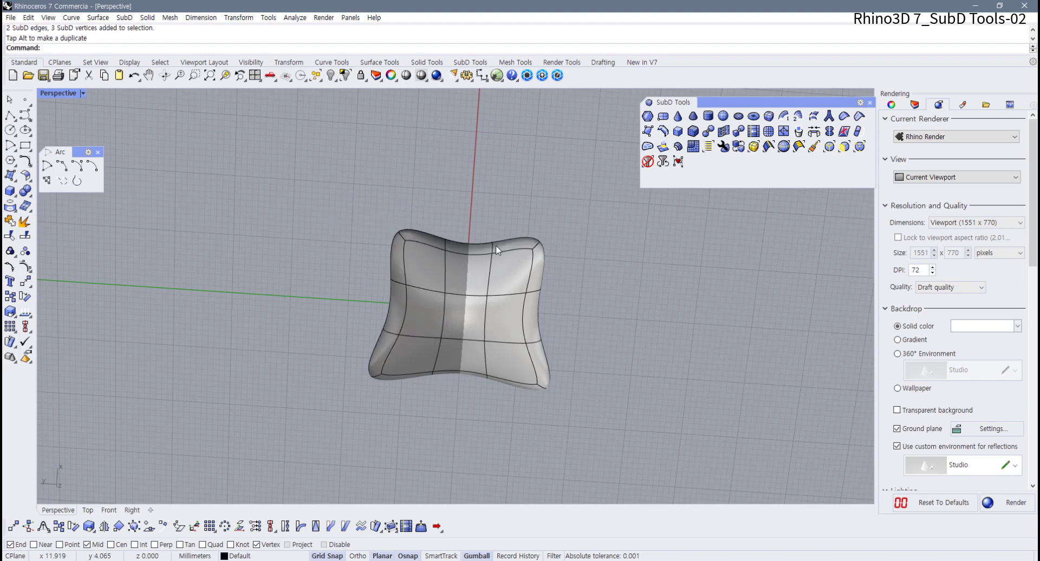
Step: Stretch the positive-X, negative-Y corner diagonally outward in the plan plane to match the opposite end's corners
right_drag(590, 275, 547, 235)
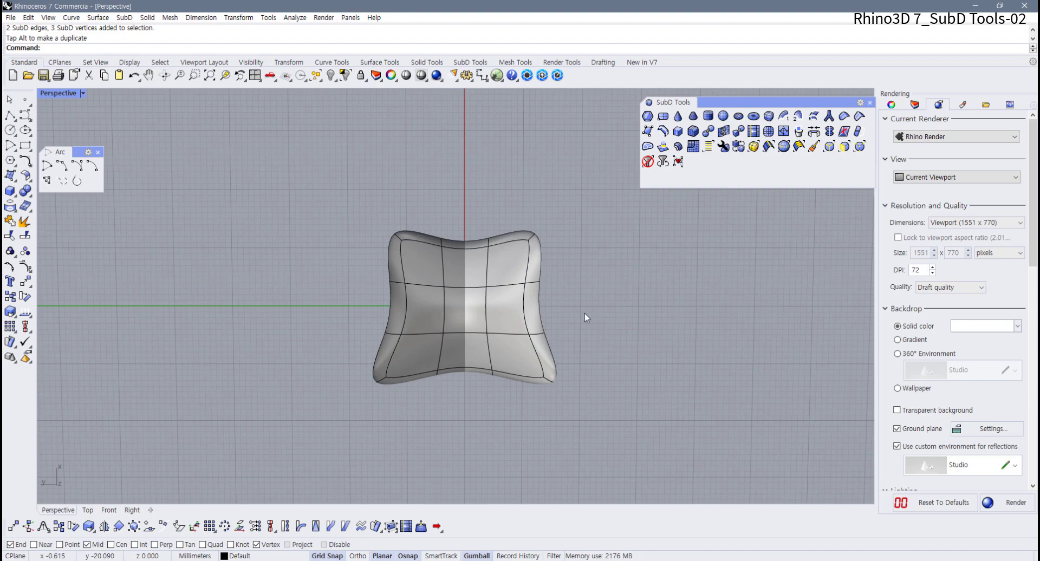
ctrl+shift+drag(513, 225, 550, 255)
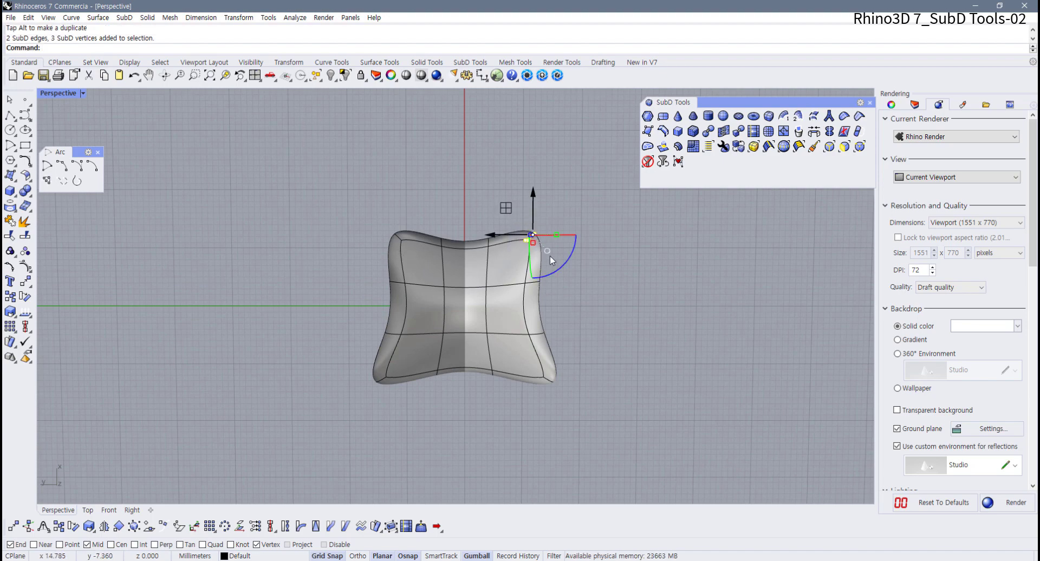
drag(507, 210, 524, 196)
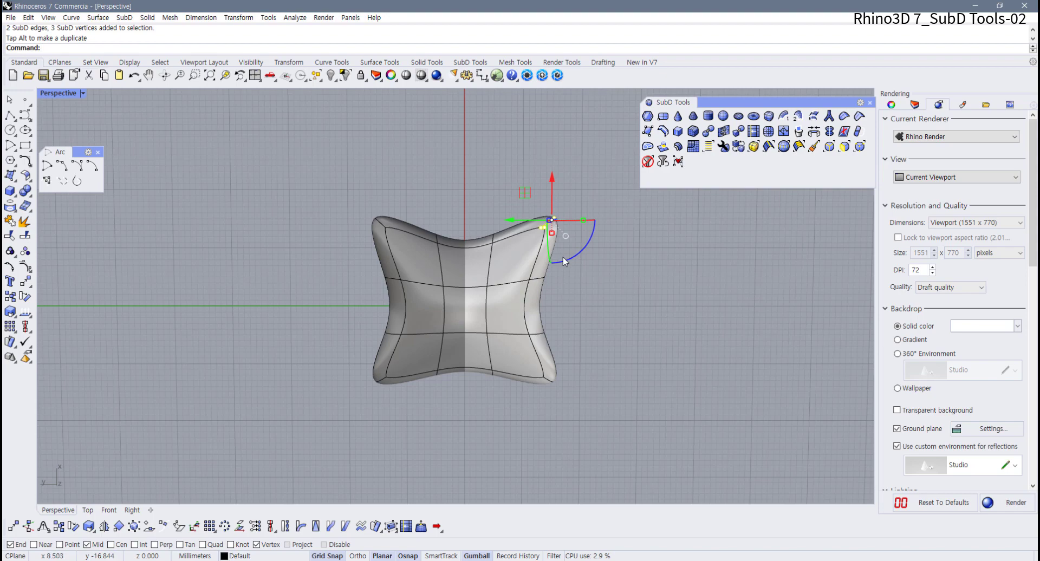
right_drag(601, 298, 571, 370)
click(571, 371)
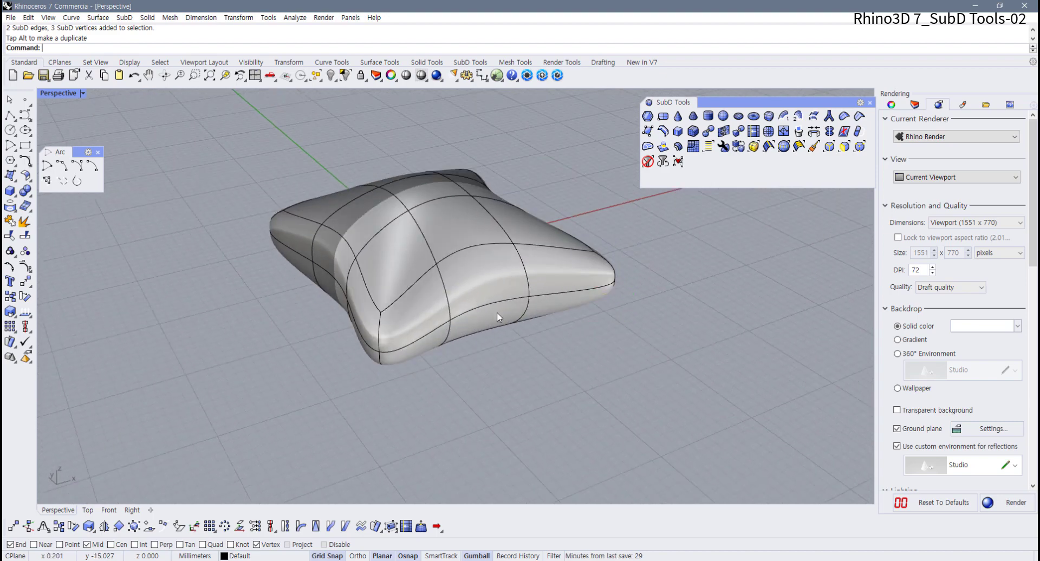
Step: Adjust the negative-Y side of the pillow by slightly moving its middle edge
ctrl+shift+click(499, 306)
right_drag(499, 305, 531, 350)
drag(482, 307, 497, 316)
click(635, 374)
scroll(457, 349, down, 4)
right_drag(456, 350, 361, 351)
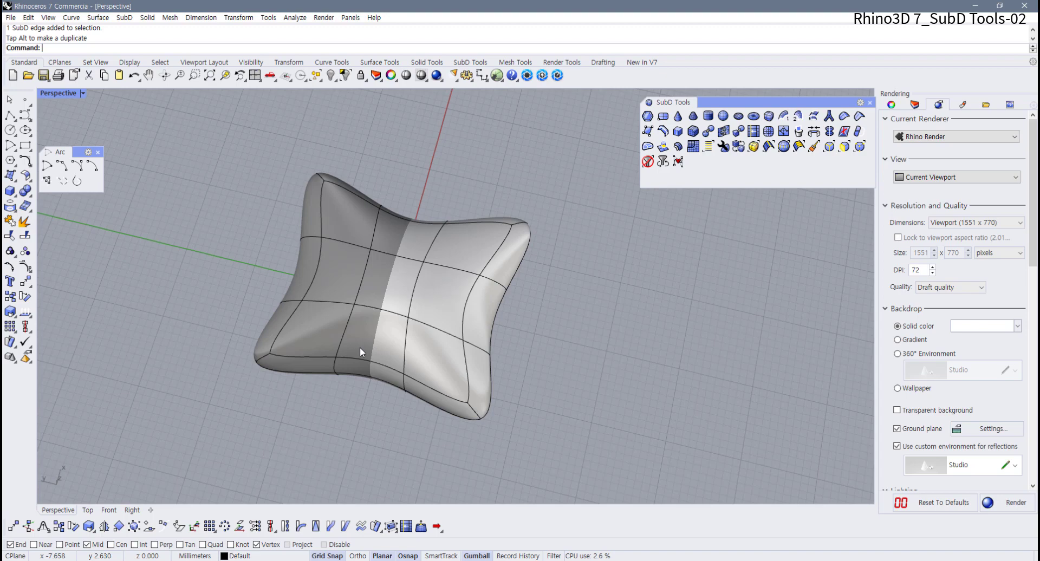
Step: Inspect the pillow shape in Rendered display mode and return to Shaded mode
right_drag(359, 343, 366, 284)
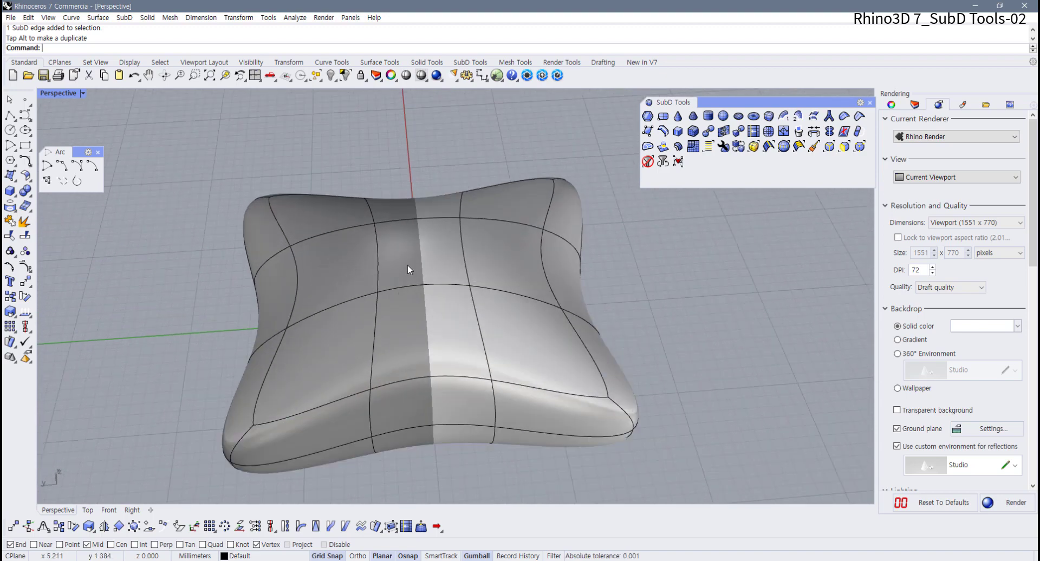
right_drag(409, 259, 369, 272)
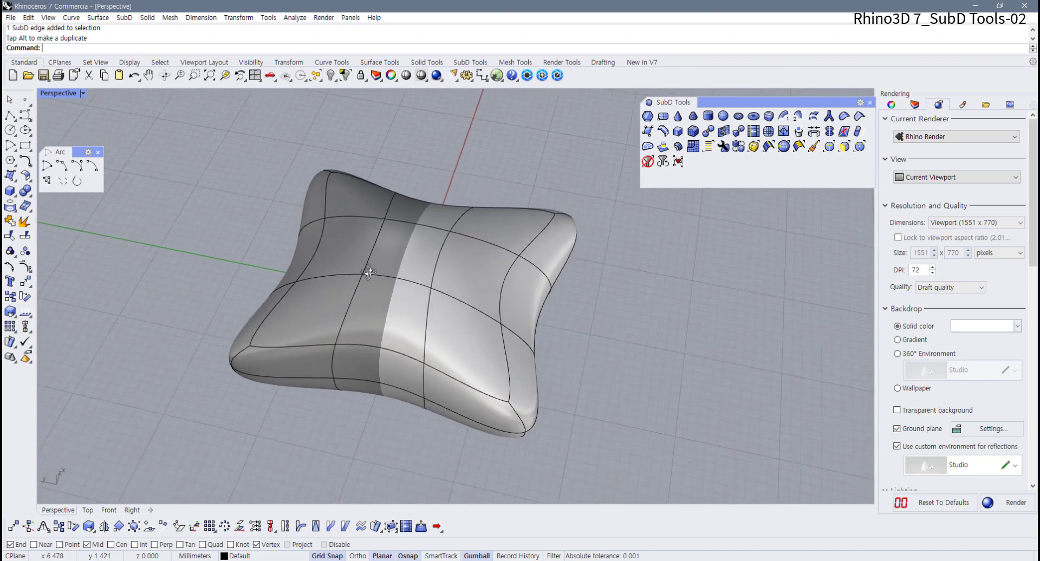
key(ctrl+alt+r)
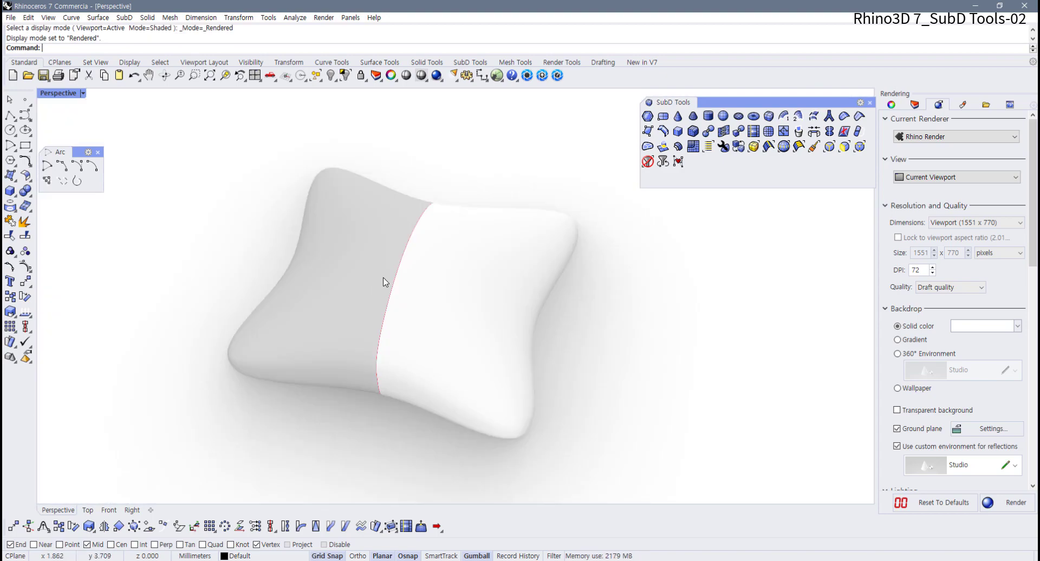
key(ctrl+alt+s)
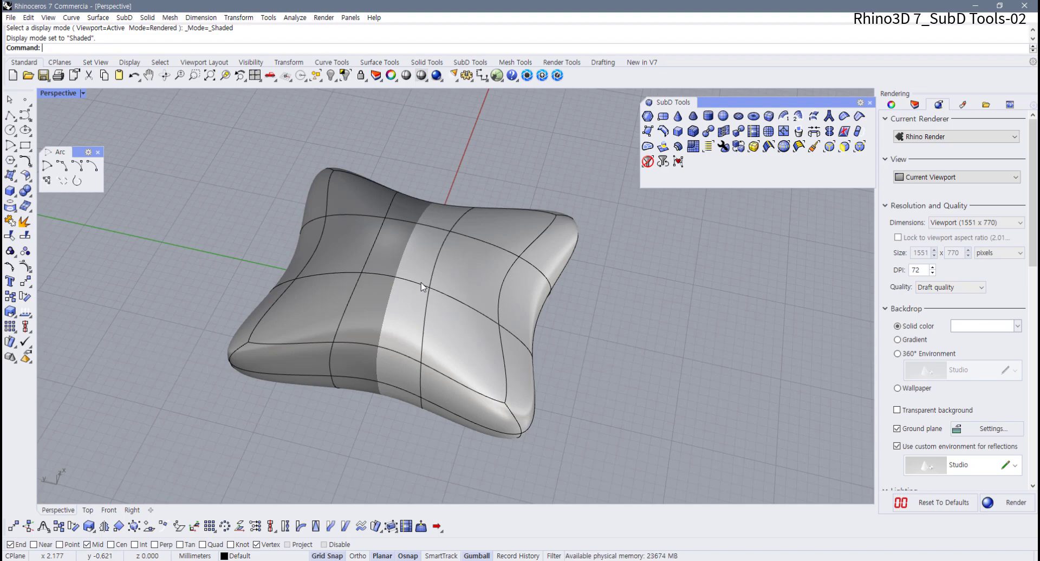
Step: Remove the existing reflection symmetry from the pillow-shaped SubD
click(423, 287)
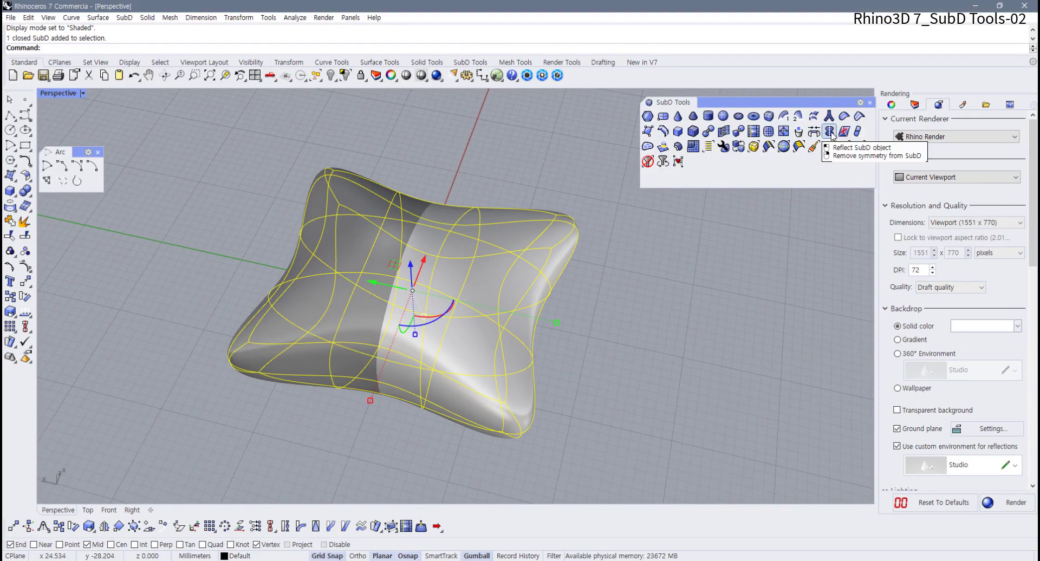
right_click(832, 136)
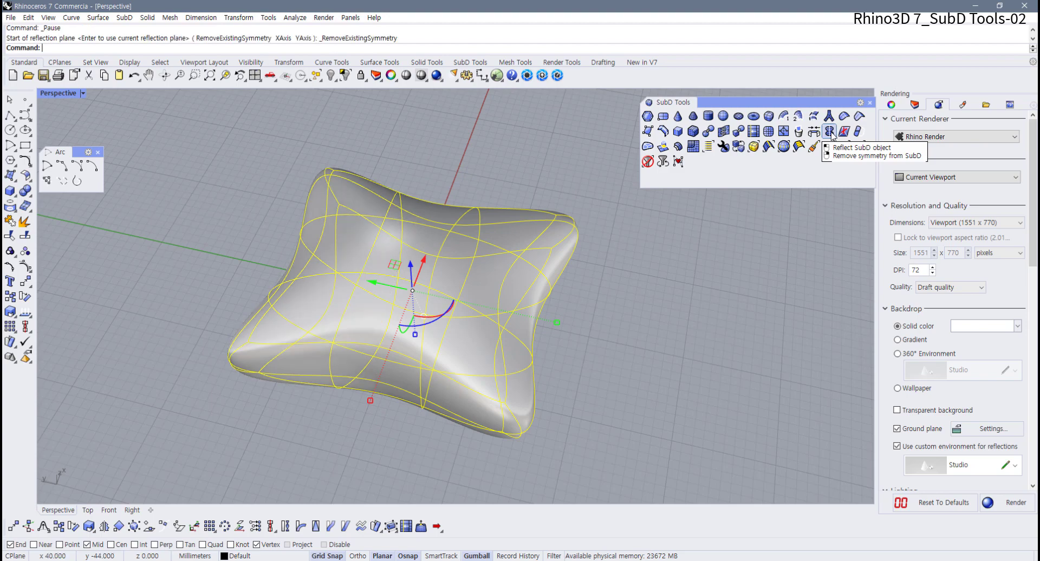
Step: Test the removed symmetry by pulling one corner of the pillow diagonally outward in plan, and undo the move
click(674, 267)
right_drag(674, 267, 577, 332)
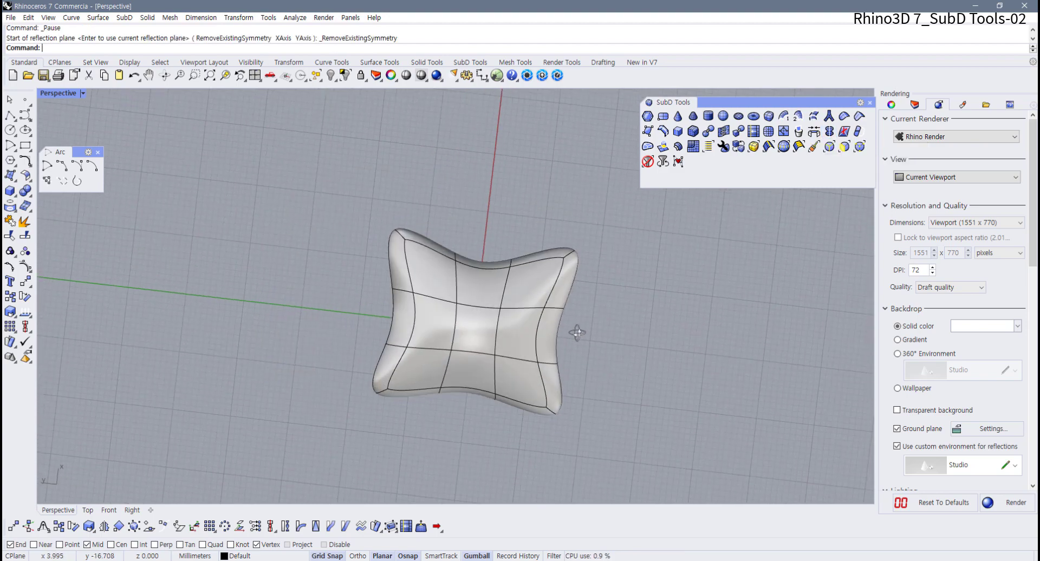
click(544, 270)
right_drag(592, 278, 602, 281)
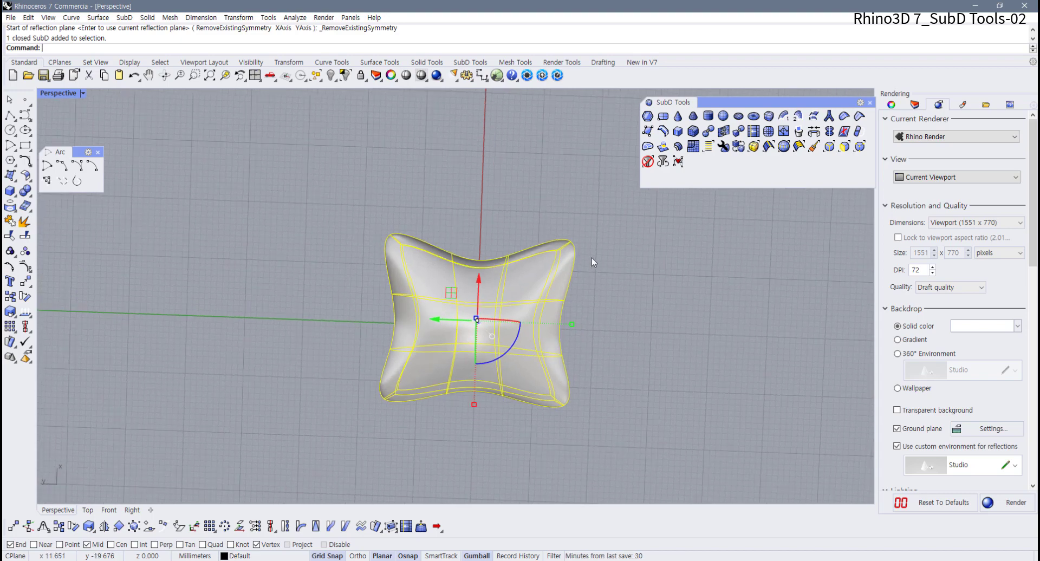
key(Escape)
ctrl+shift+drag(536, 225, 617, 277)
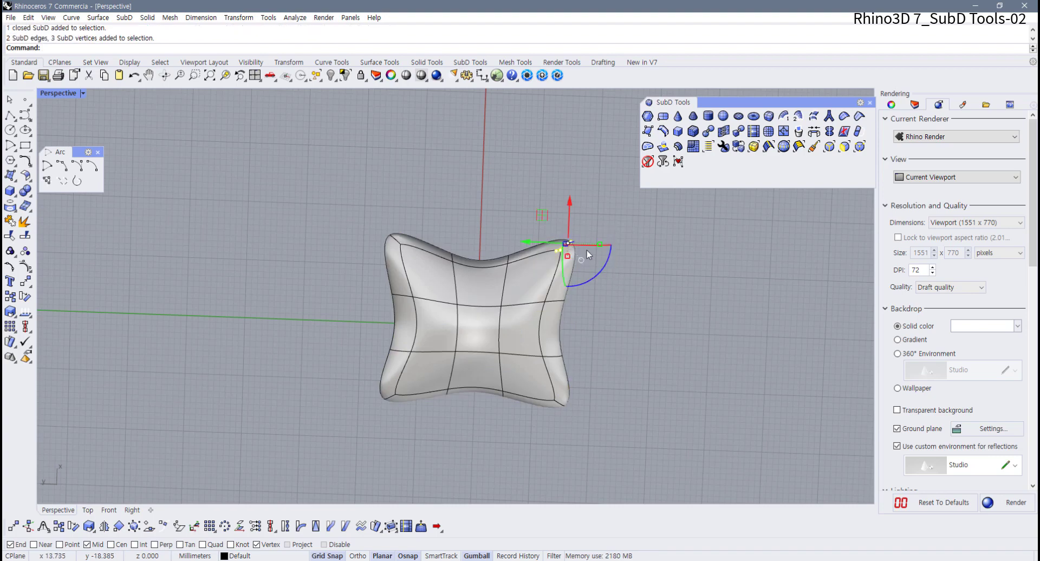
drag(542, 216, 556, 200)
click(639, 296)
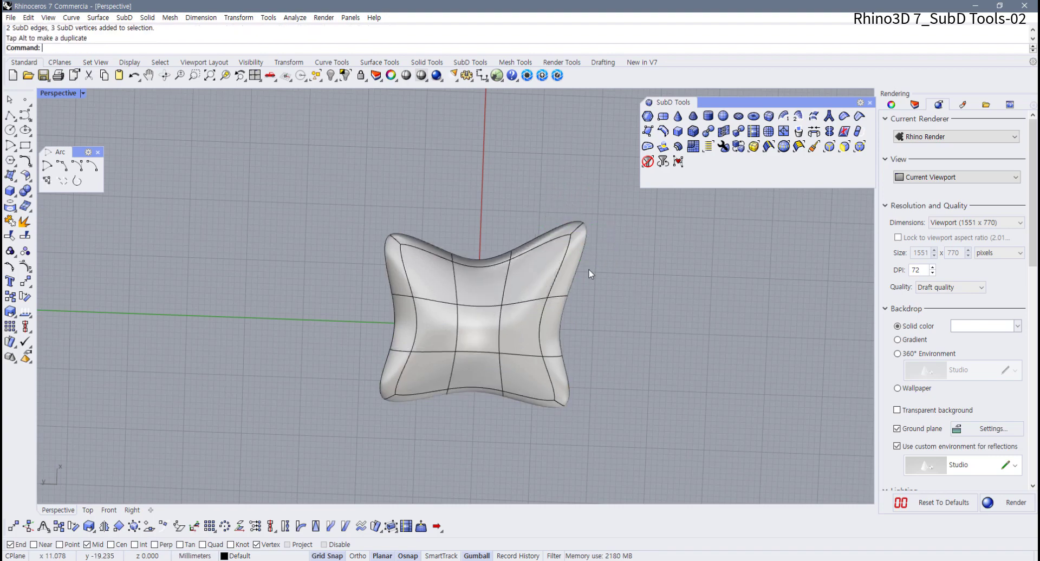
key(ctrl+z)
Step: Select all faces of the pillow's lower half and delete them, leaving an open upper half
right_drag(589, 270, 471, 398)
click(460, 359)
right_drag(461, 360, 410, 248)
click(507, 269)
scroll(509, 270, up, 5)
shift+right_drag(529, 266, 598, 275)
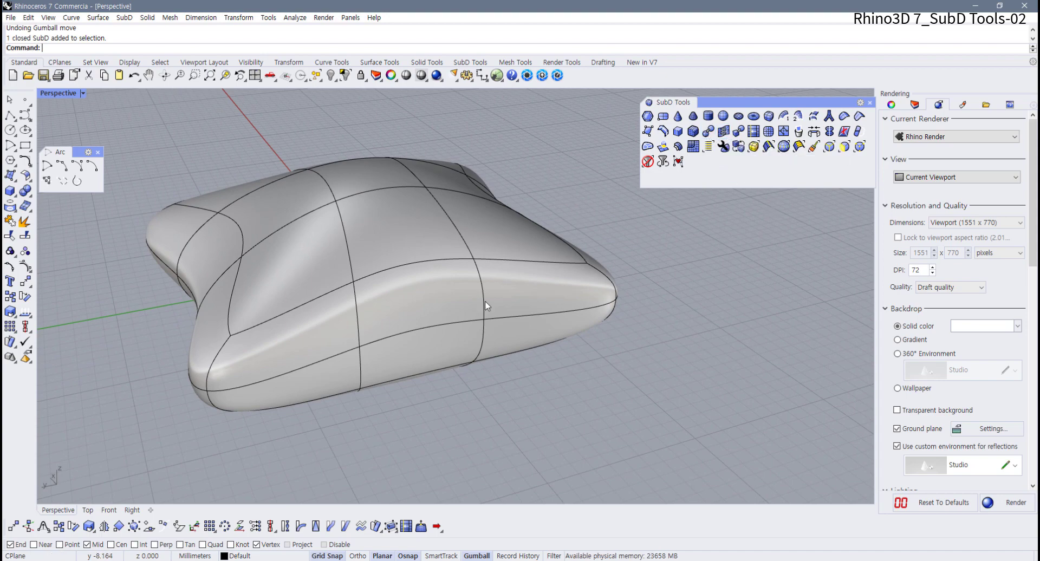
right_drag(485, 300, 540, 316)
drag(636, 391, 174, 274)
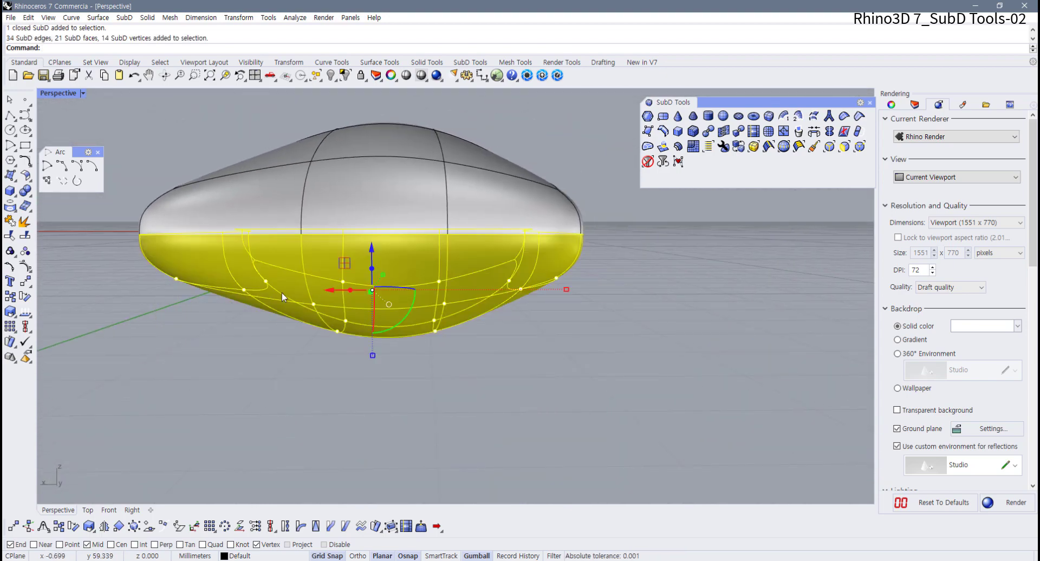
right_drag(282, 291, 399, 271)
key(Delete)
Step: Raise the remaining upper half of the pillow about 4 mm vertically above the construction plane
click(399, 271)
double_click(53, 92)
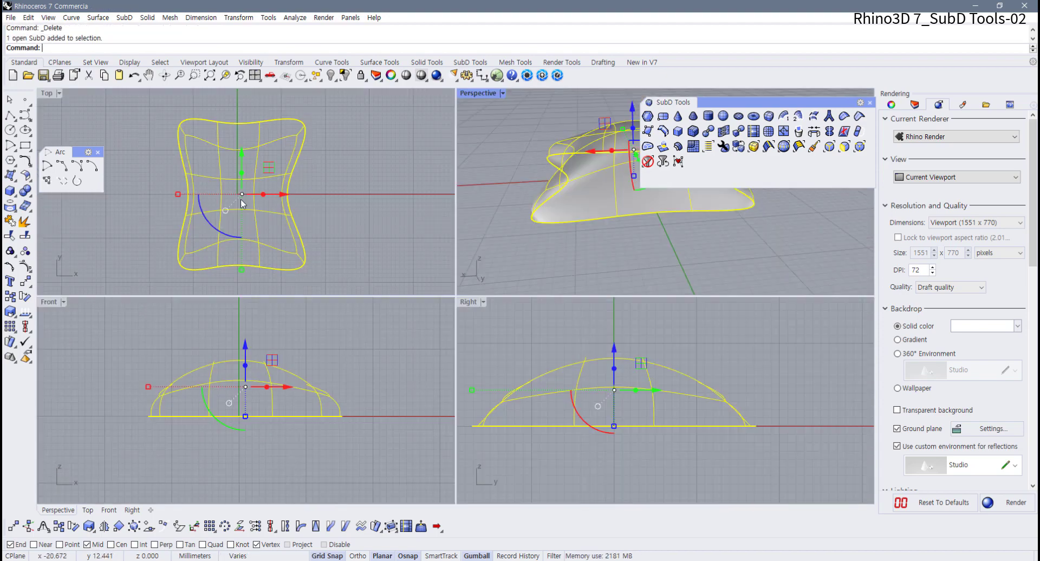
click(276, 357)
drag(244, 360, 249, 338)
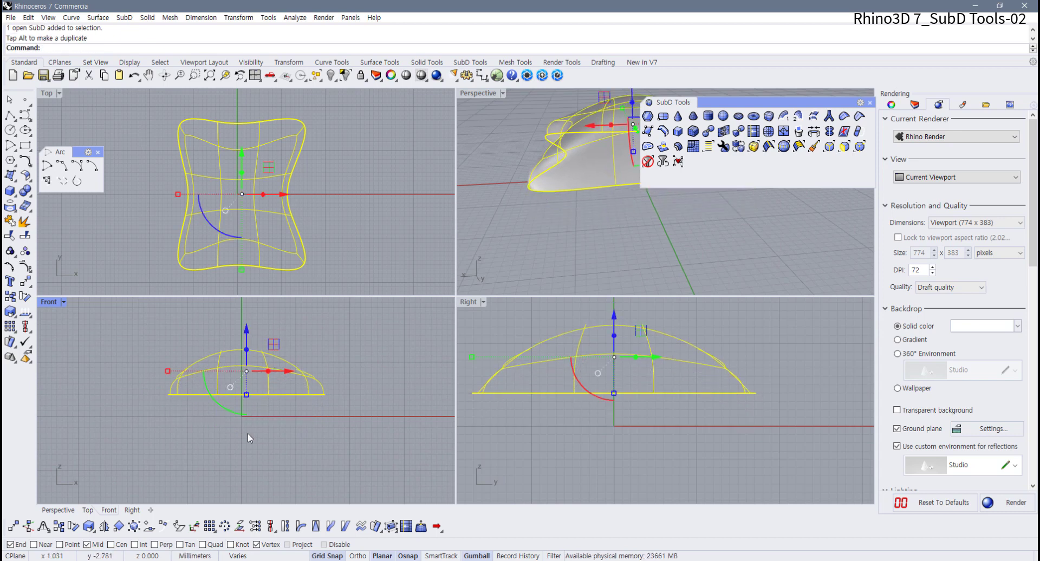
Step: Mirror a copy of the raised half below the X axis in the Front view and inspect both shells in Perspective
click(103, 526)
click(182, 416)
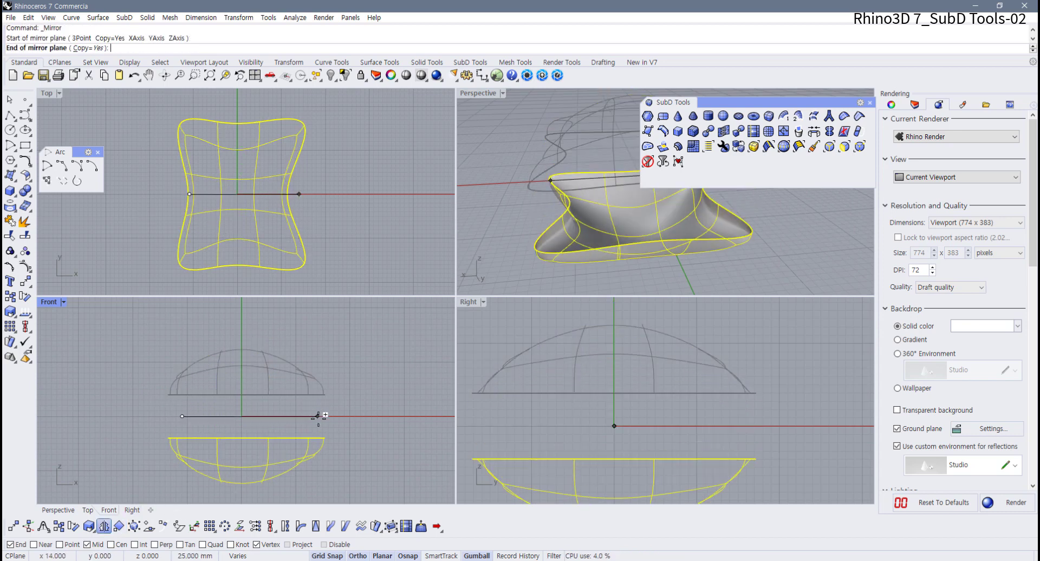
click(320, 416)
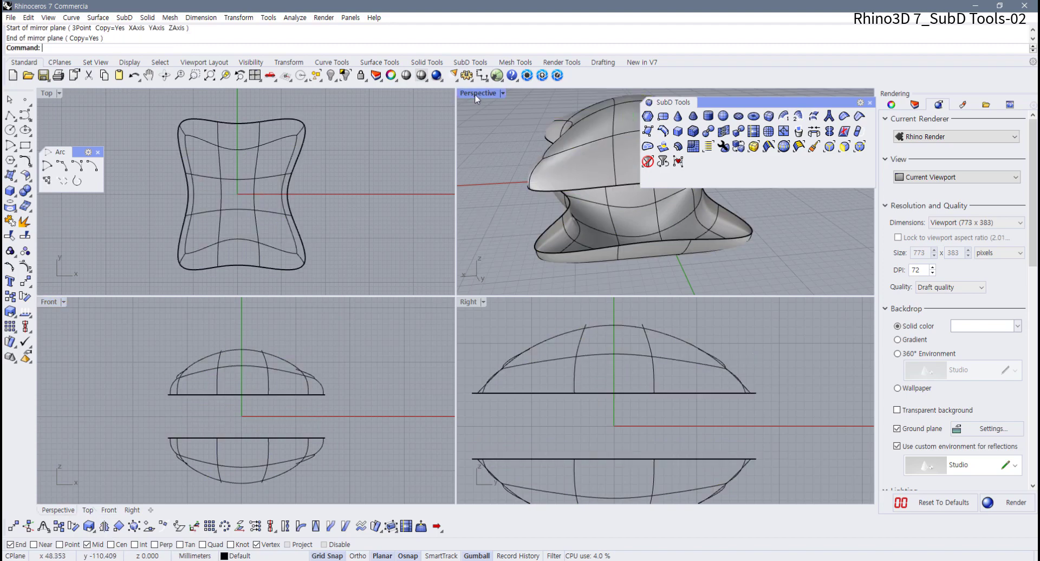
double_click(475, 93)
right_drag(366, 222, 464, 278)
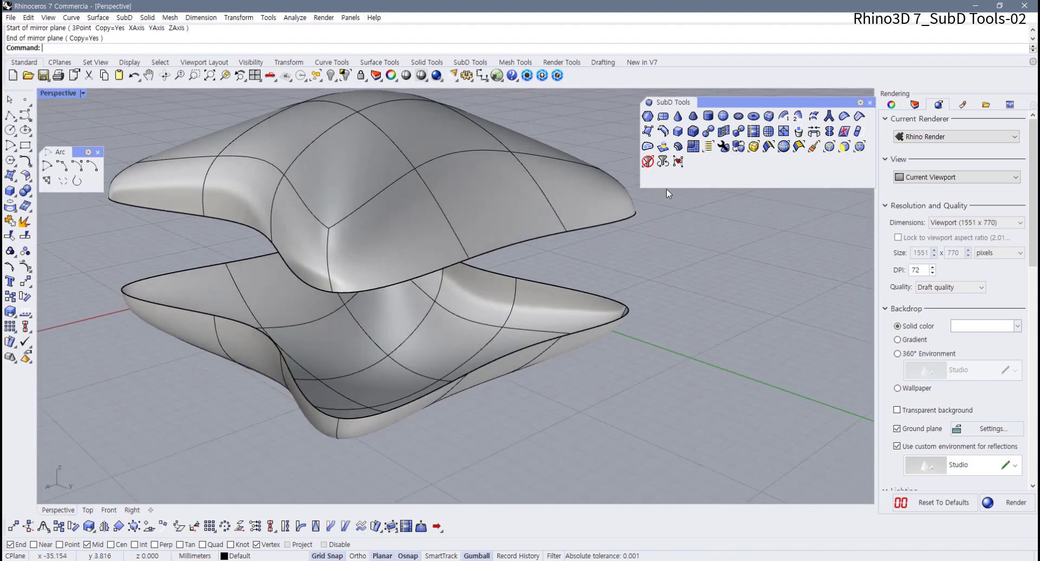
click(723, 132)
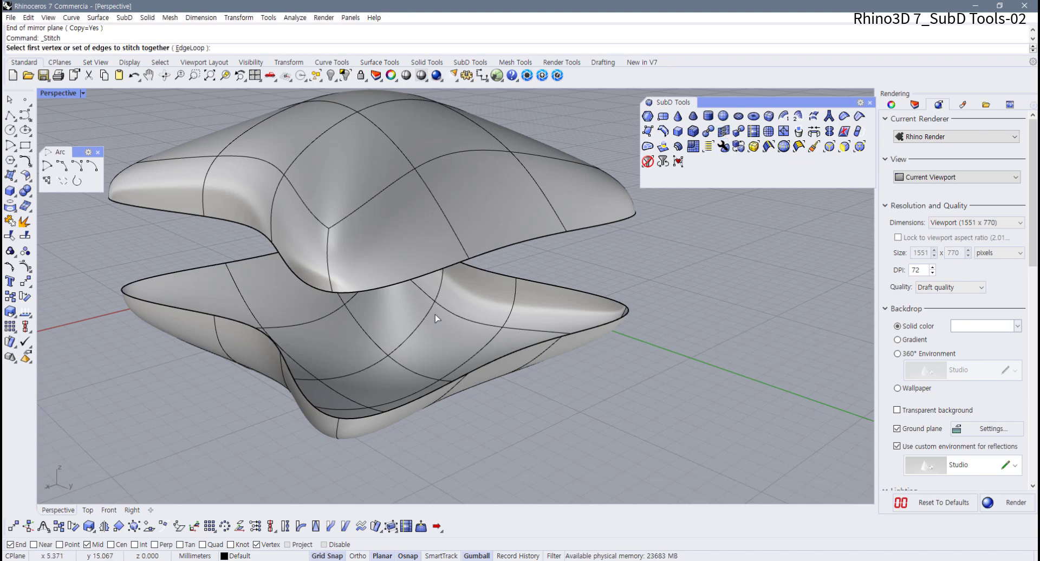
click(421, 284)
click(421, 396)
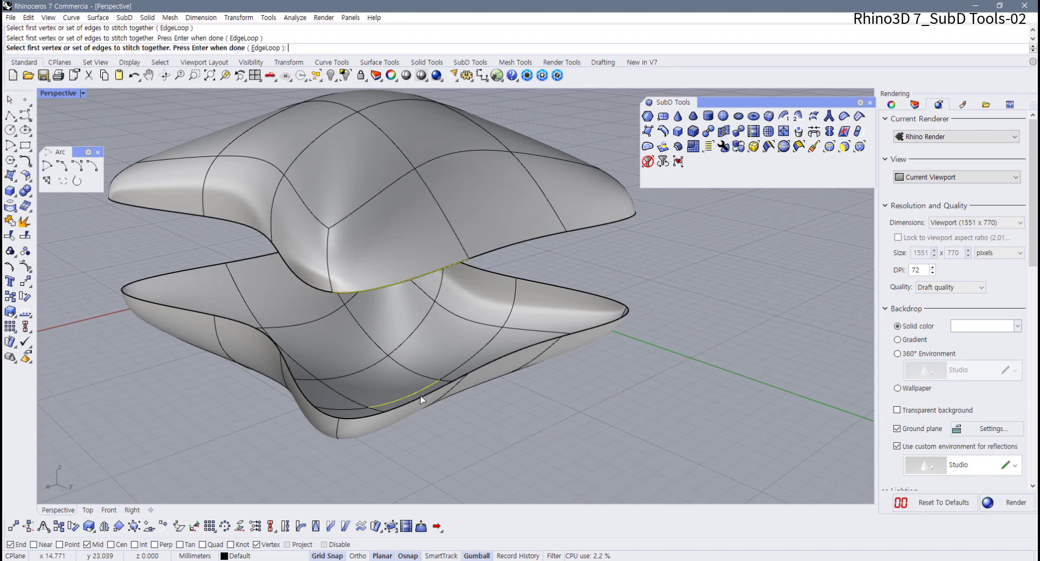
key(Escape)
right_click(444, 400)
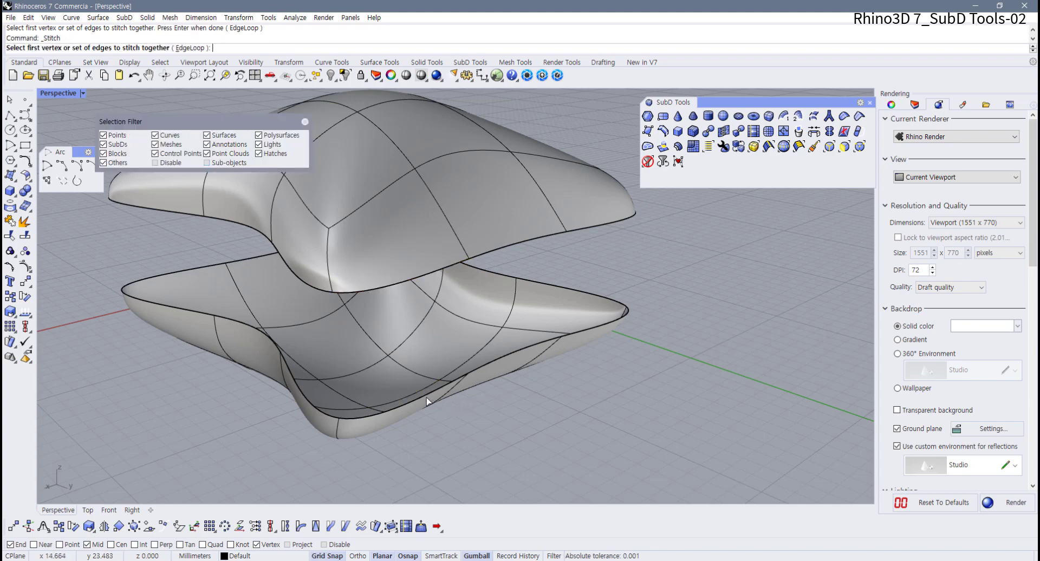
click(427, 397)
click(421, 279)
key(Return)
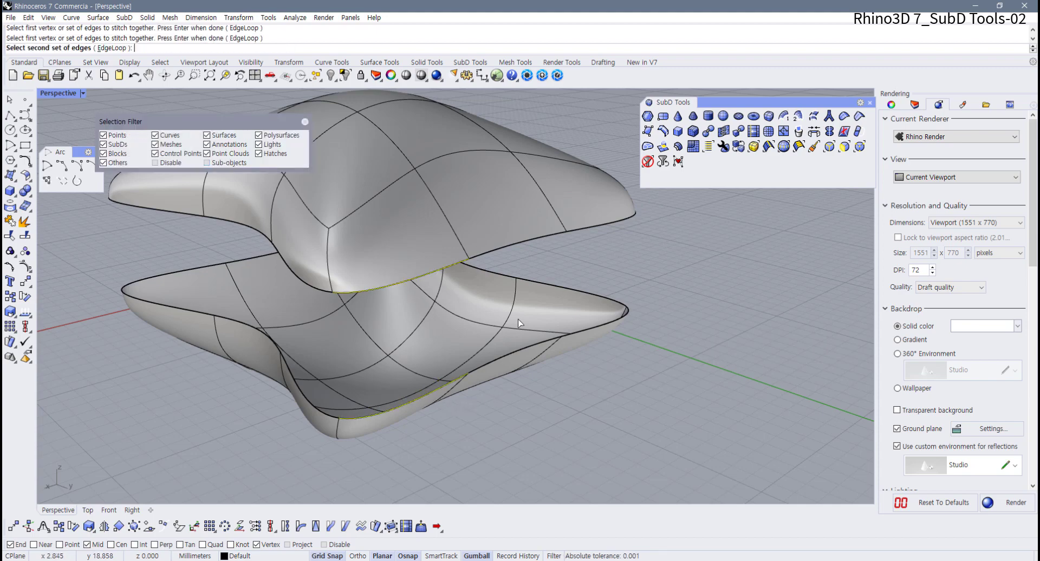
key(Escape)
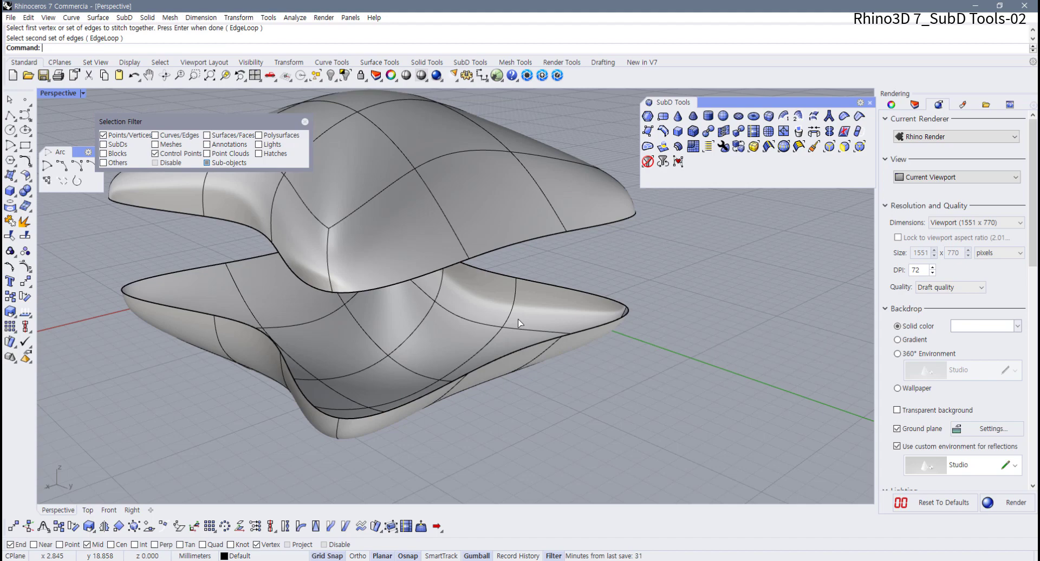
Step: Stitch one pair of facing open boundary edges on the upper and lower shells, using the Average stitch location
right_click(442, 291)
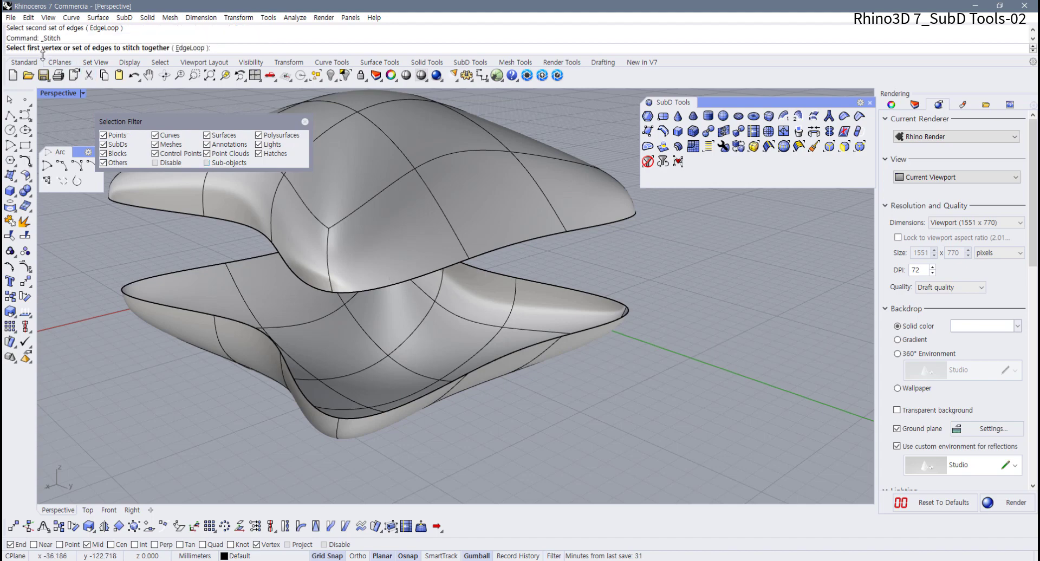
click(437, 267)
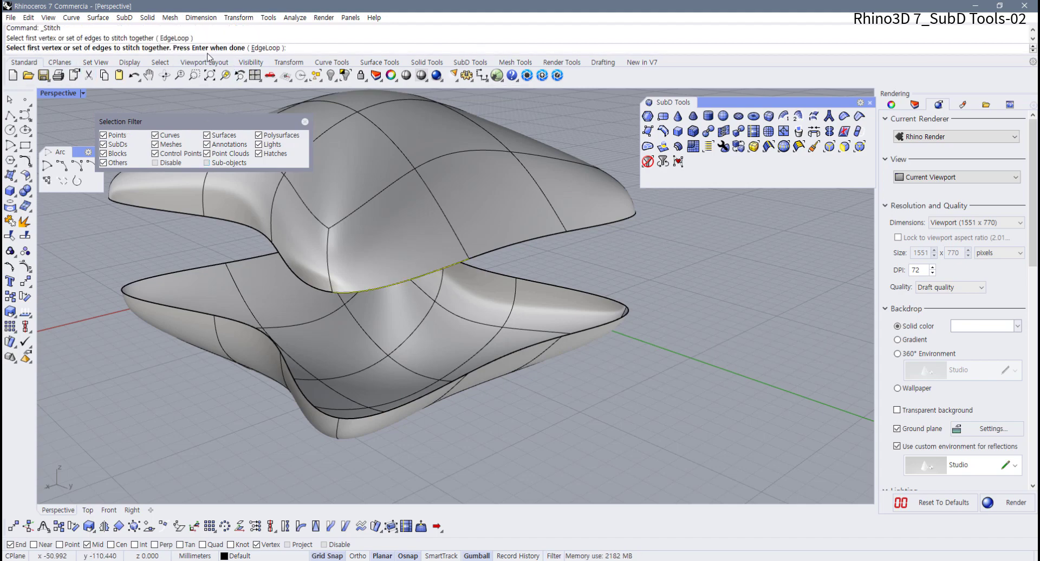
right_click(296, 286)
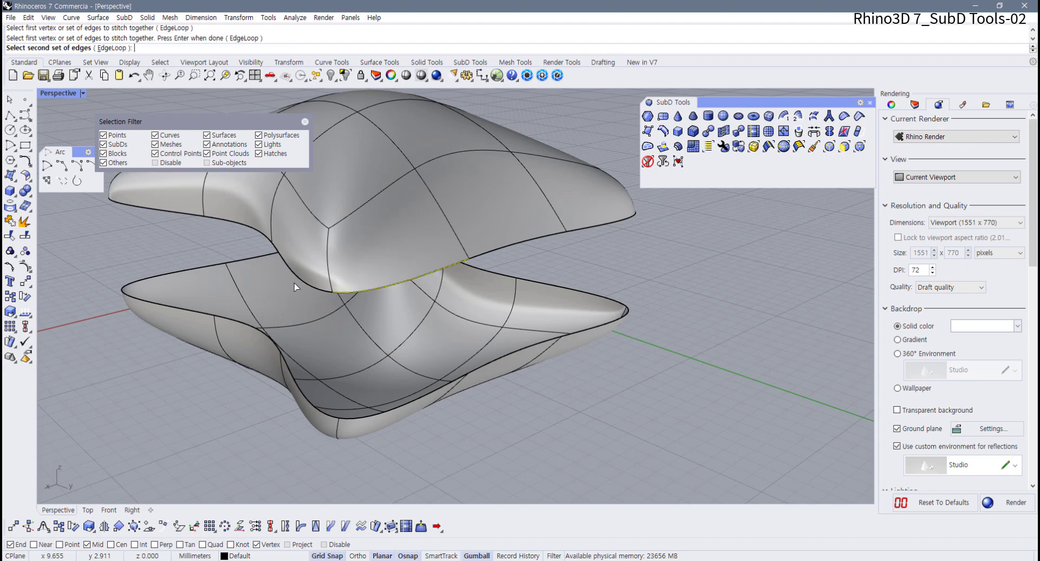
click(422, 399)
right_click(479, 371)
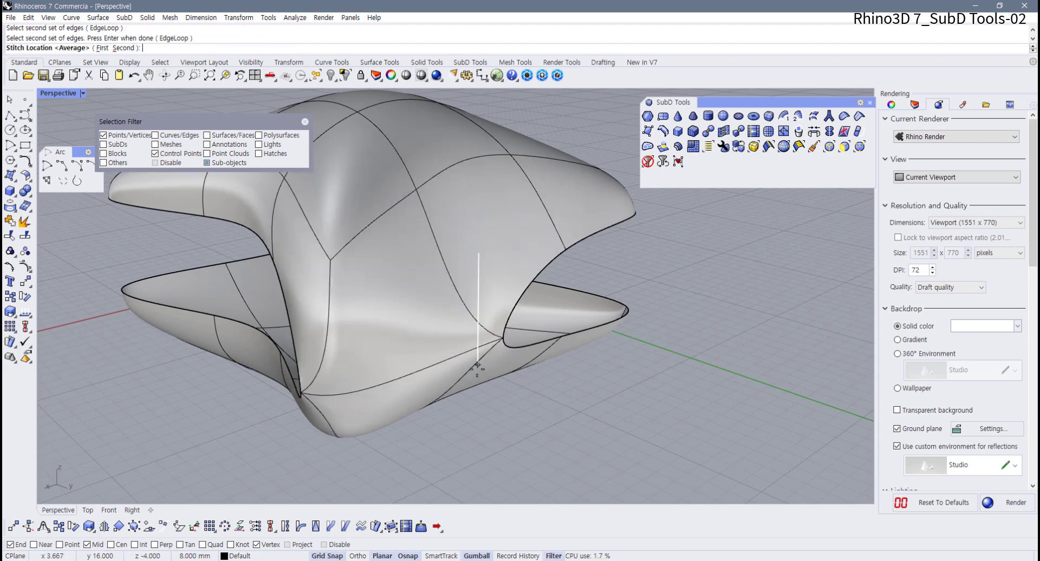
mouse_move(479, 366)
right_down()
mouse_move(456, 346)
mouse_move(482, 353)
right_up()
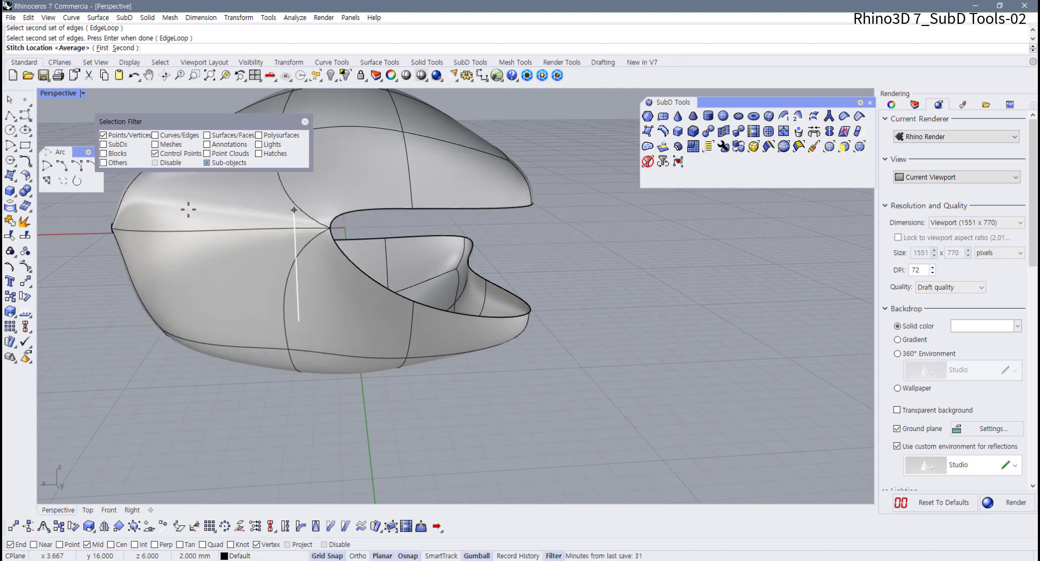
right_drag(285, 297, 336, 294)
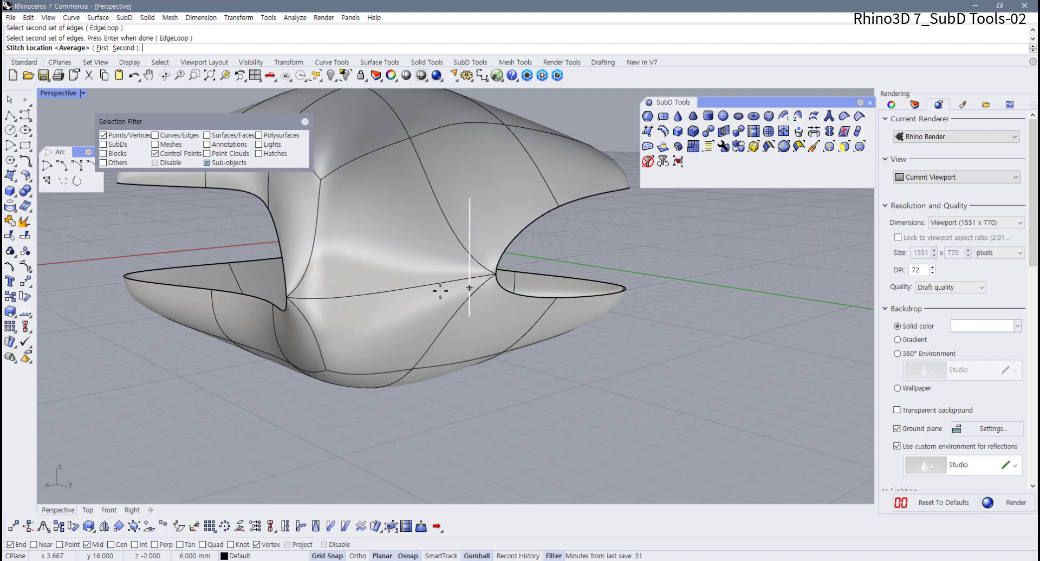
double_click(58, 93)
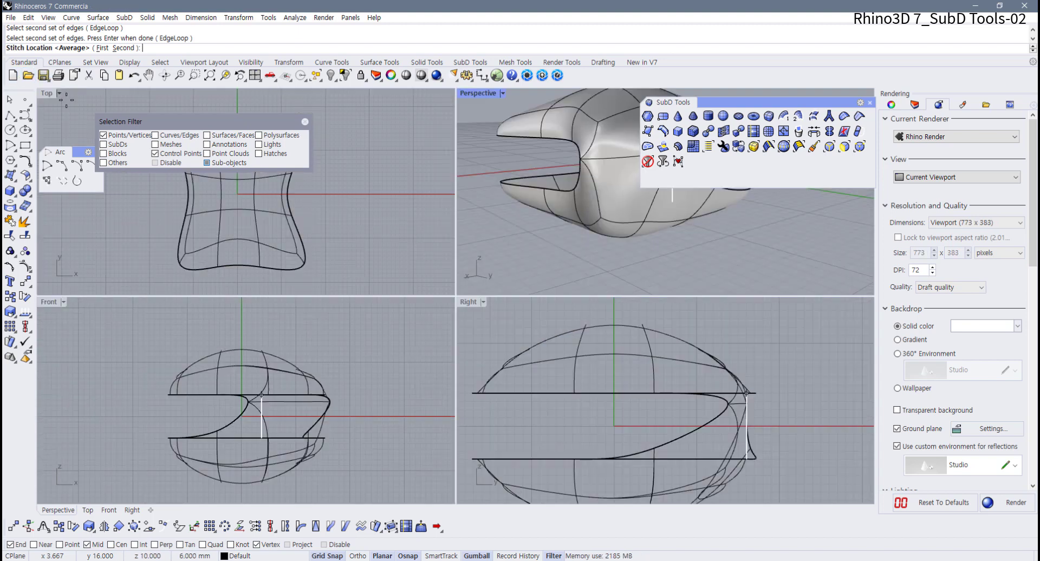
key(Return)
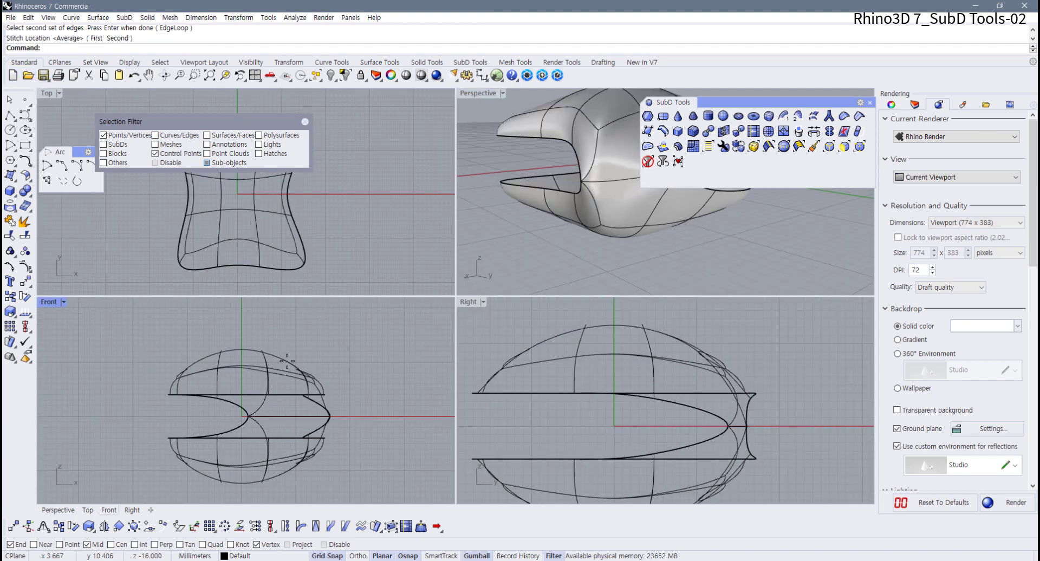
Step: Inspect the partly joined shells and undo the single-edge stitch
right_drag(661, 275, 528, 194)
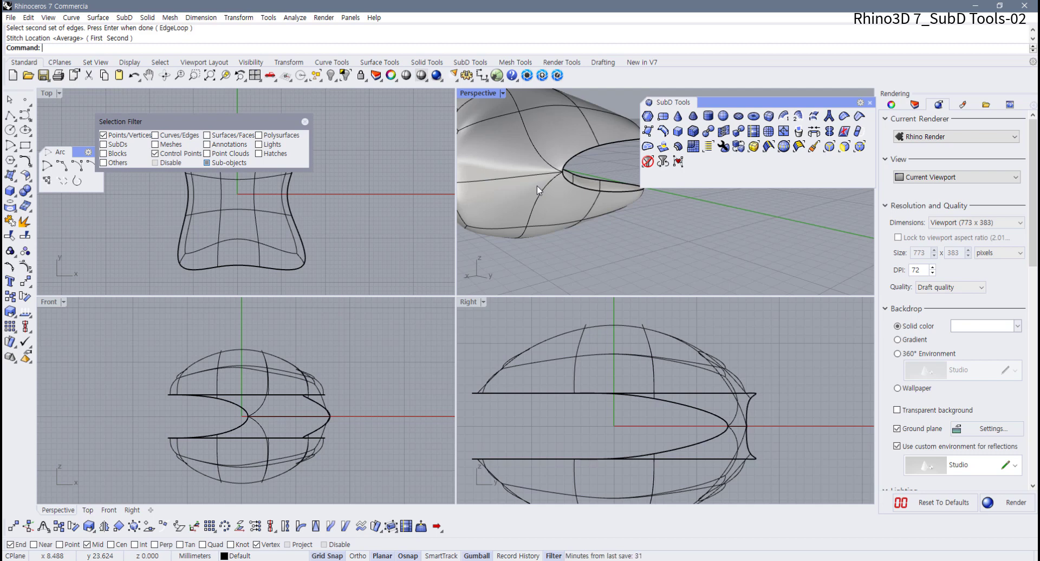
double_click(472, 91)
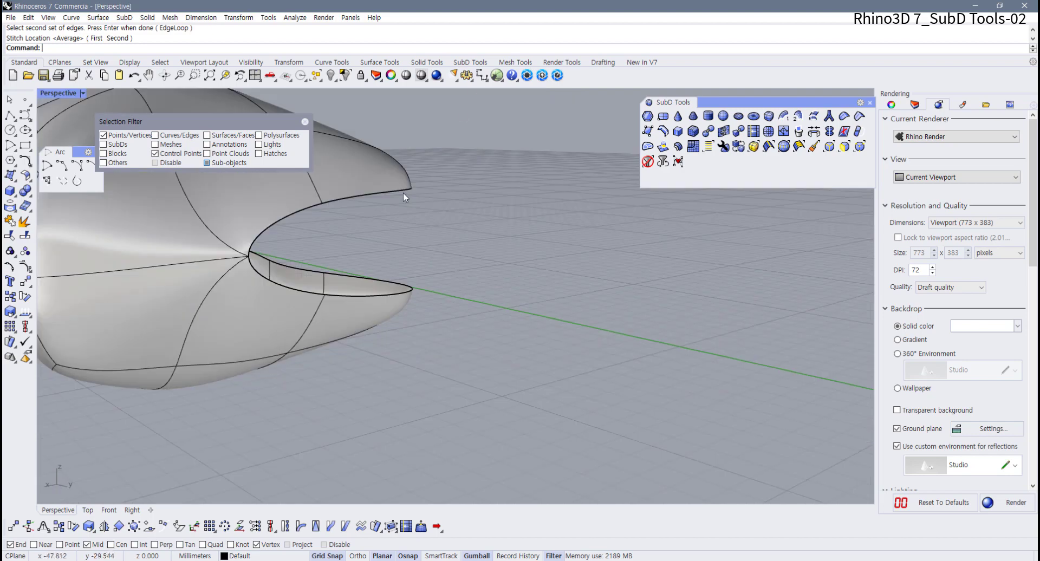
scroll(453, 207, up, 3)
key(ctrl+z)
scroll(414, 283, up, 3)
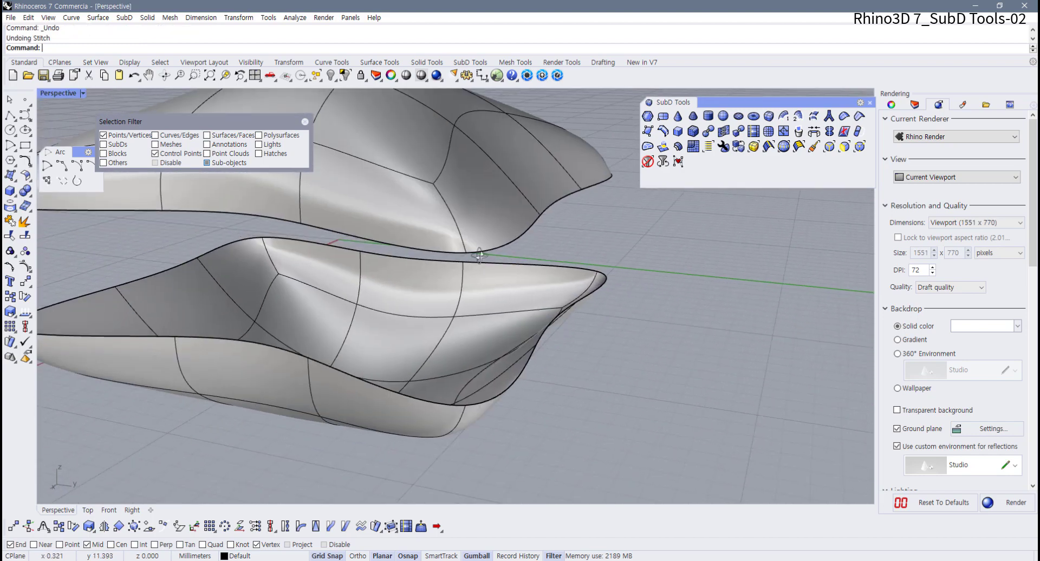
right_drag(480, 255, 441, 256)
right_click(327, 255)
click(342, 224)
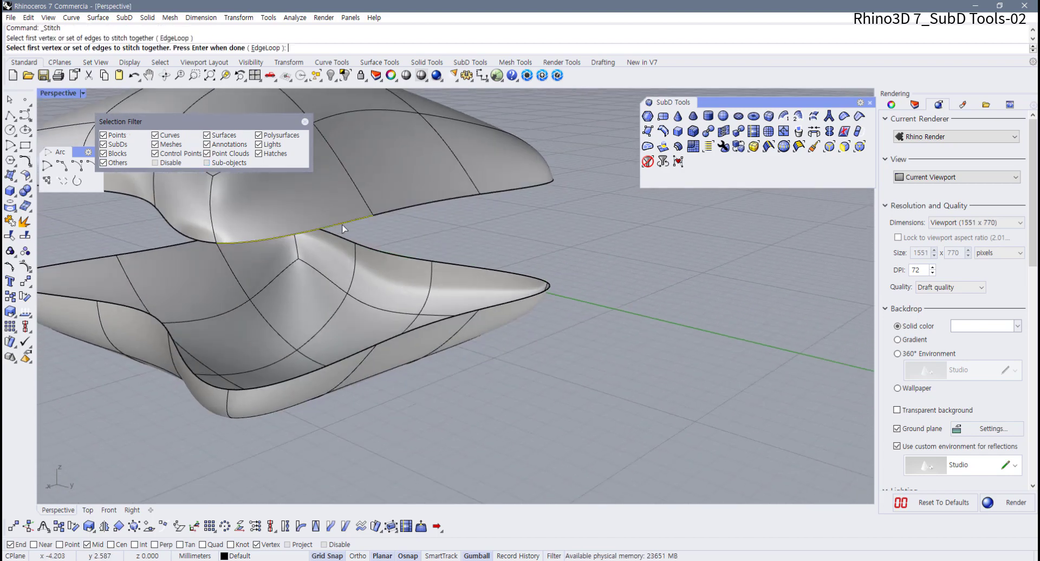
right_click(342, 224)
right_drag(345, 224, 403, 236)
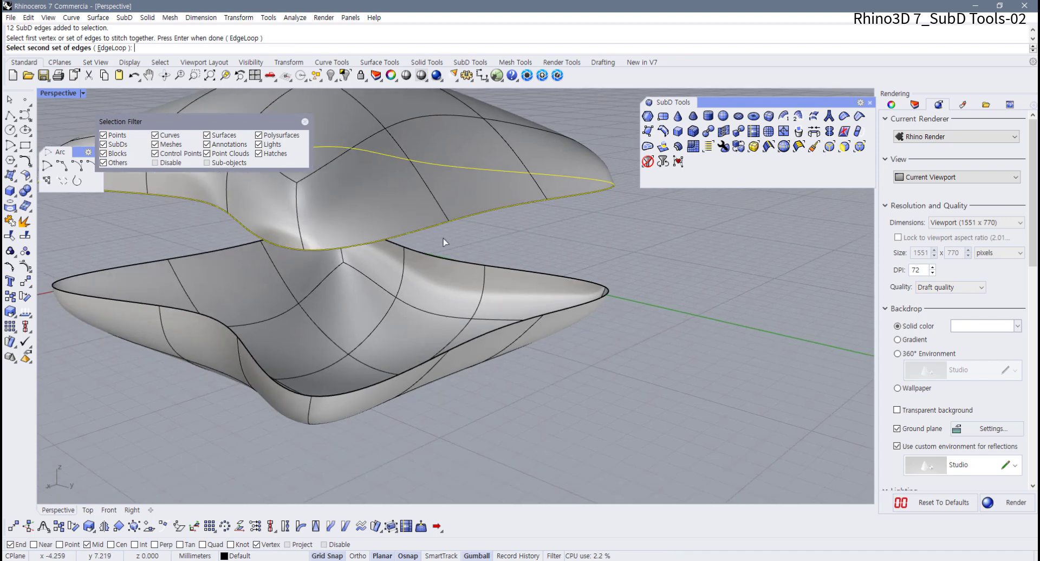
key(Escape)
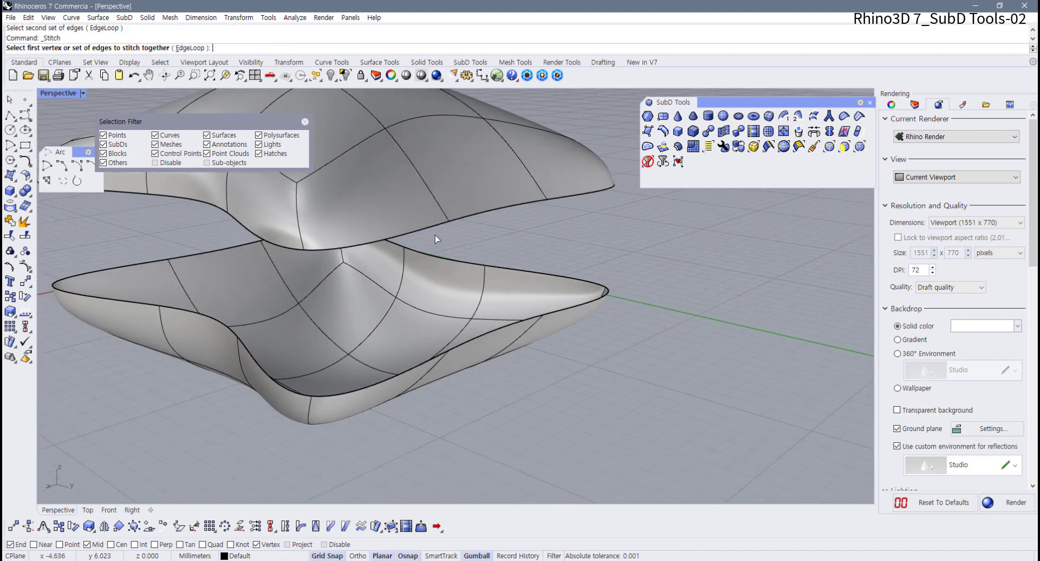
key(Escape)
click(723, 131)
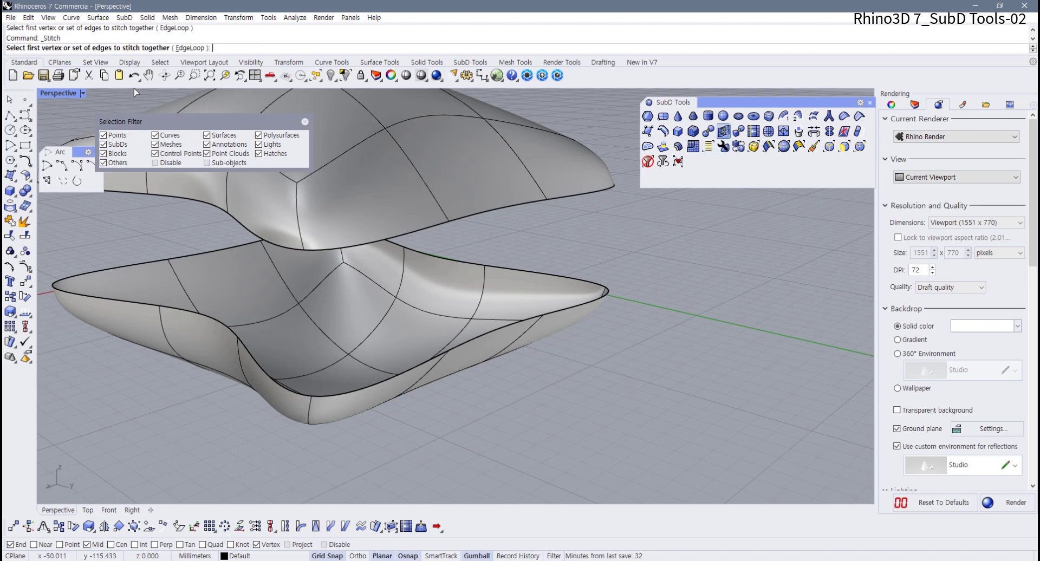
click(437, 227)
key(Return)
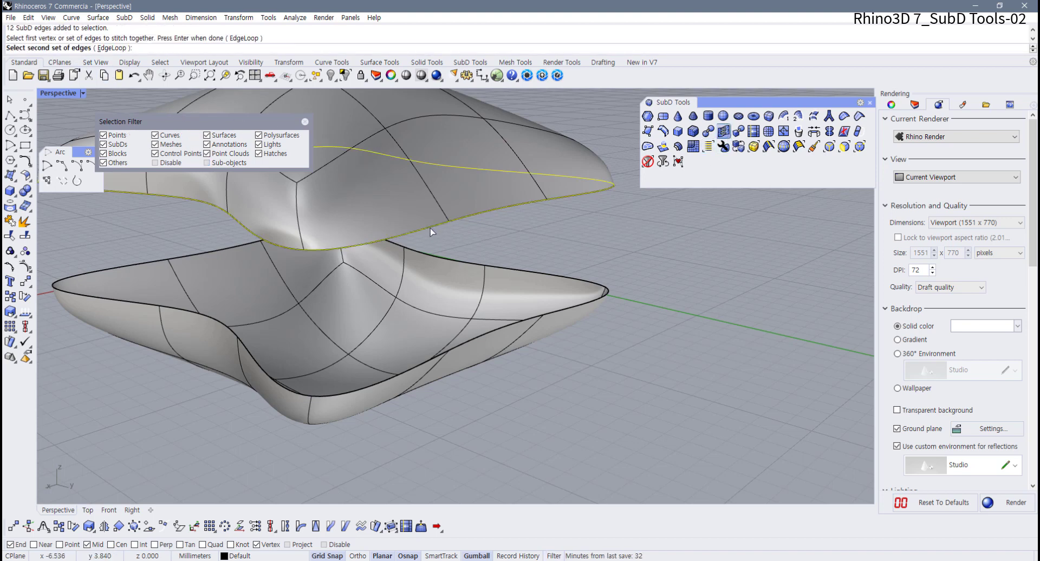
click(421, 367)
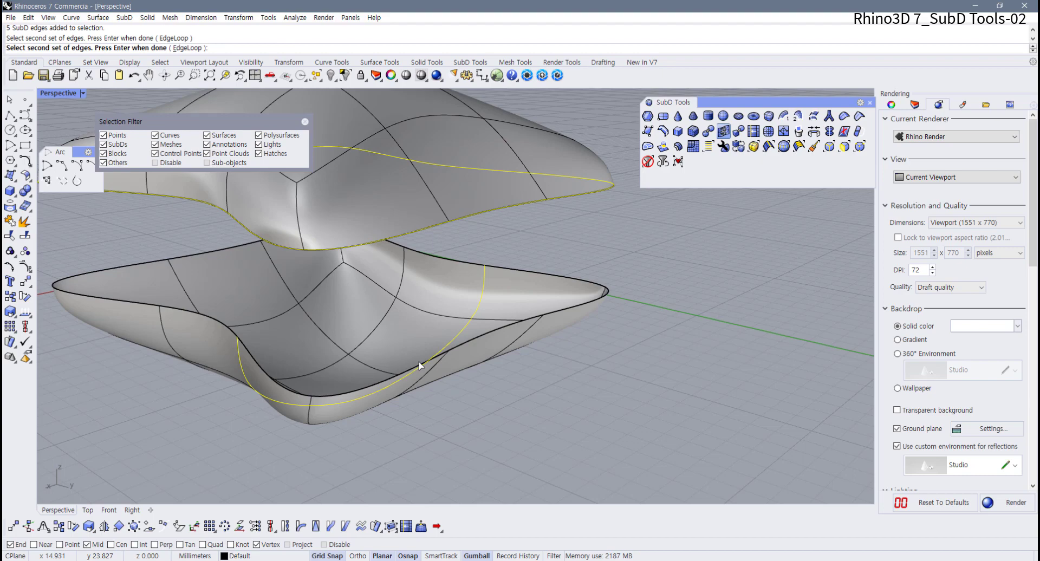
key(Escape)
Step: Stitch the complete open boundary loops of the upper and lower shells together, using the First stitch location
key(Return)
double_click(470, 216)
key(Return)
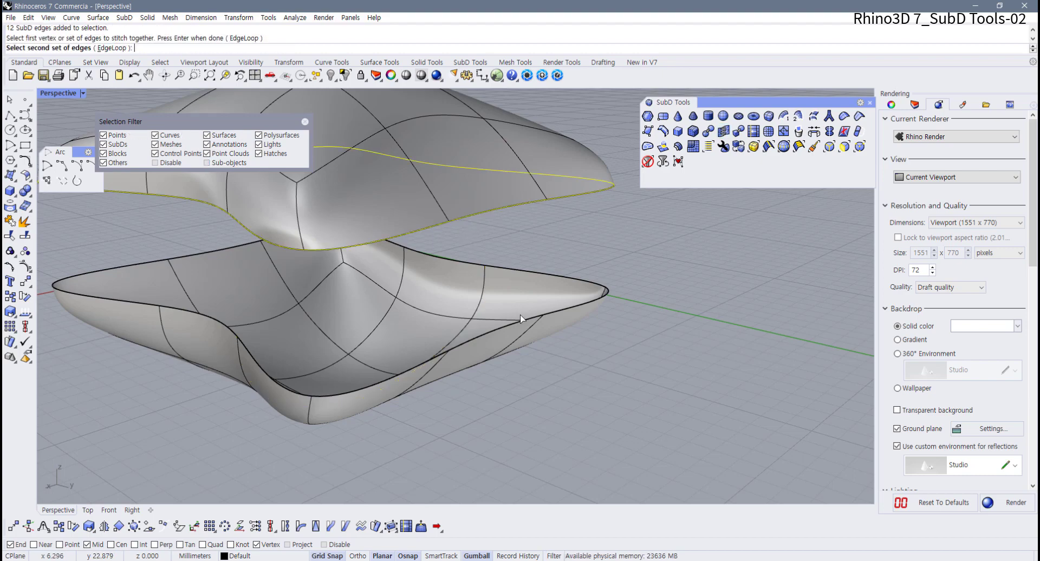
click(545, 313)
key(Return)
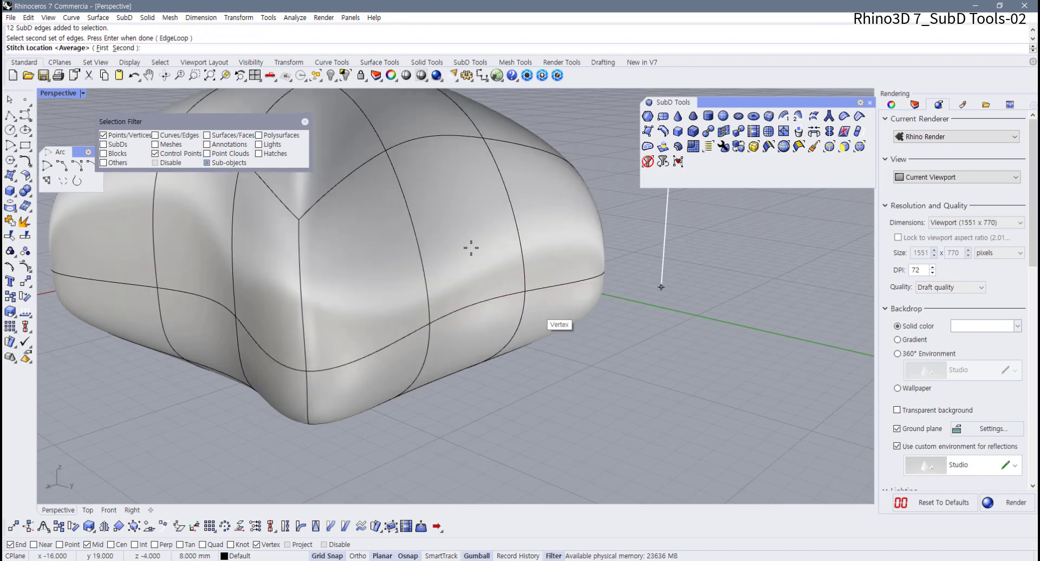
click(102, 48)
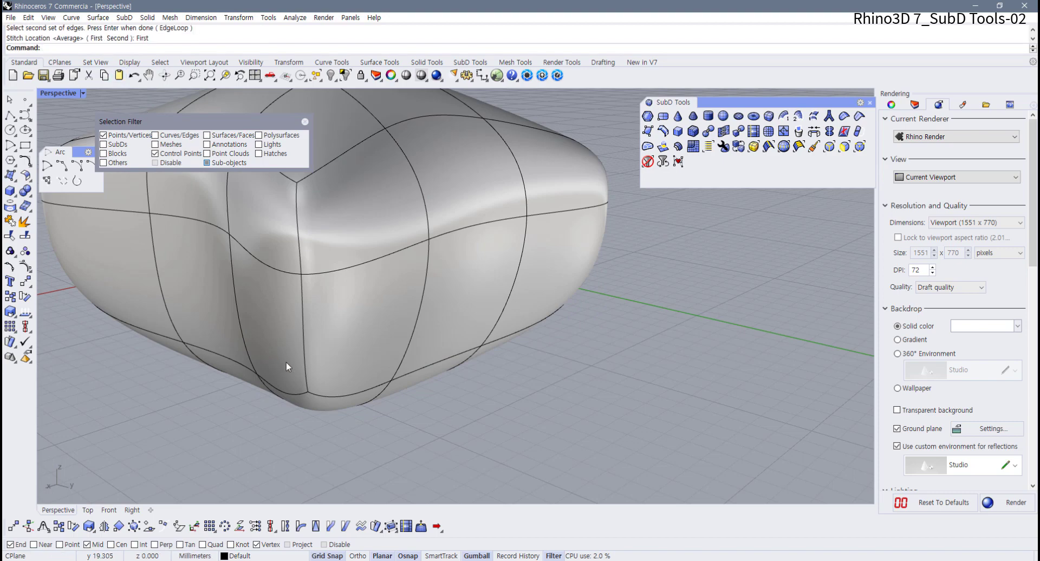
Step: Inspect the stitched body from the side and undo the full-loop stitch
right_drag(286, 362, 414, 339)
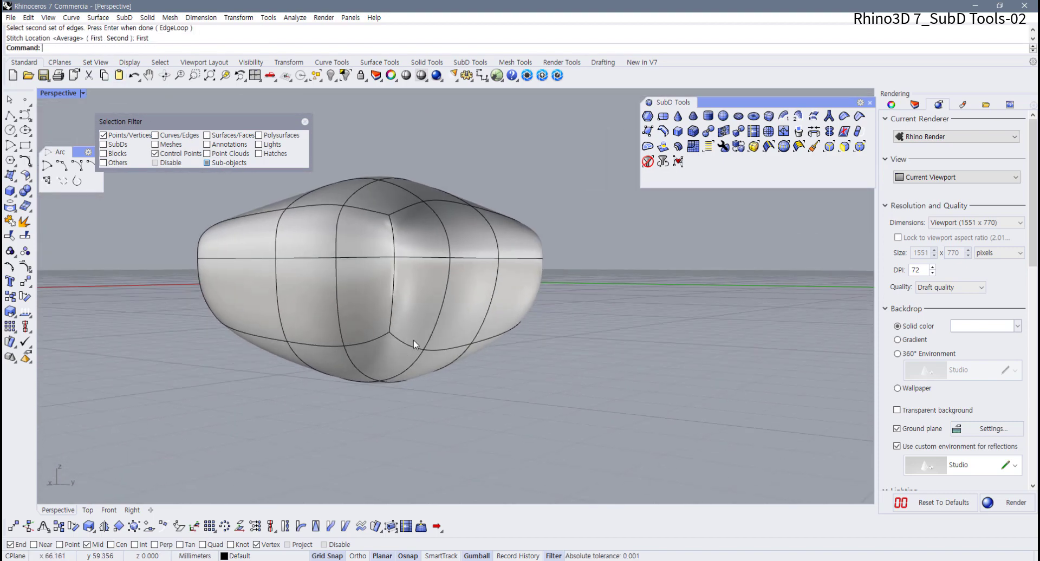
right_drag(479, 292, 491, 304)
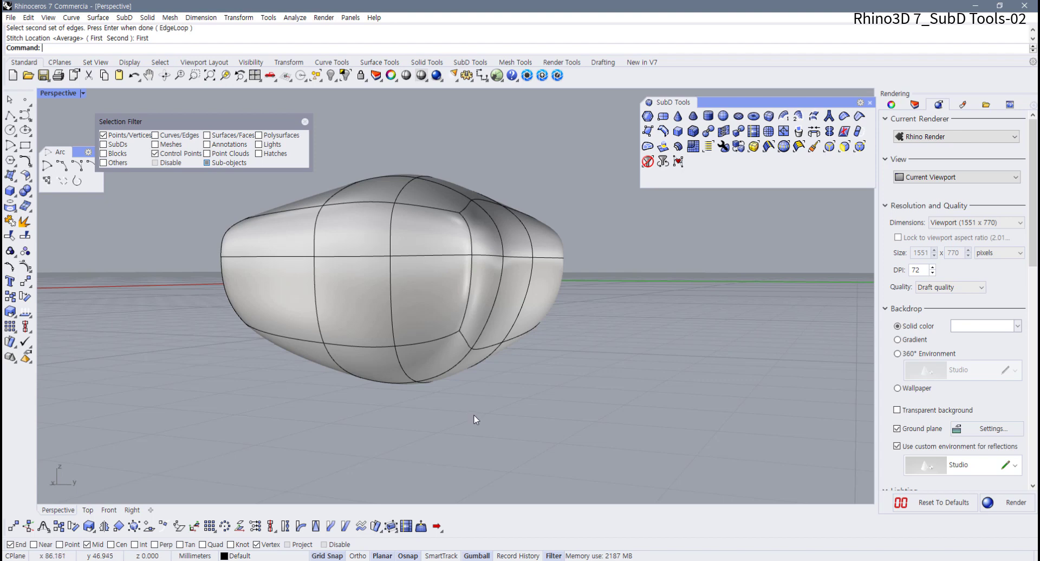
key(Return)
key(ctrl+z)
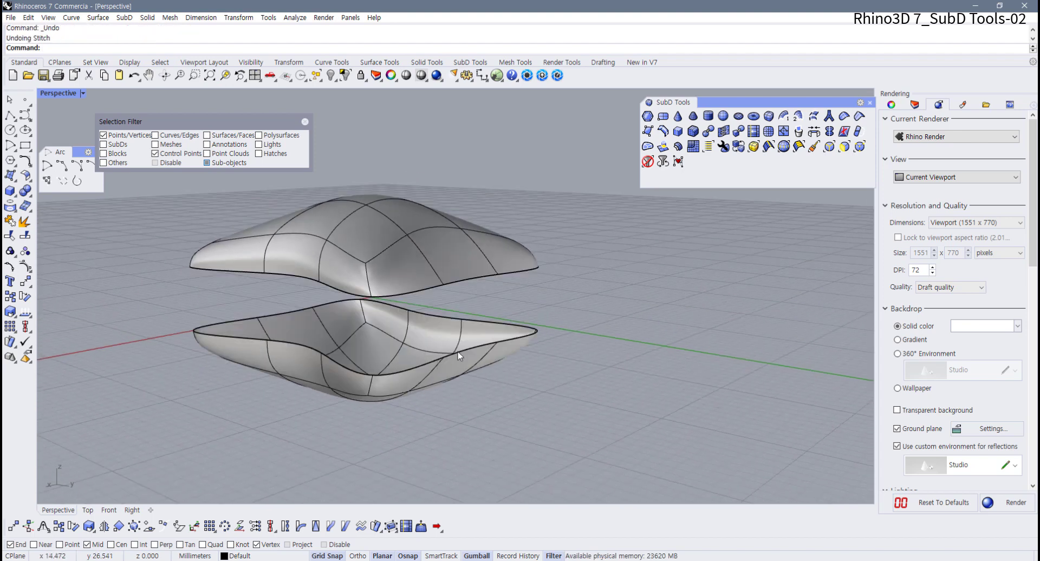
right_drag(464, 352, 478, 332)
scroll(431, 346, up, 2)
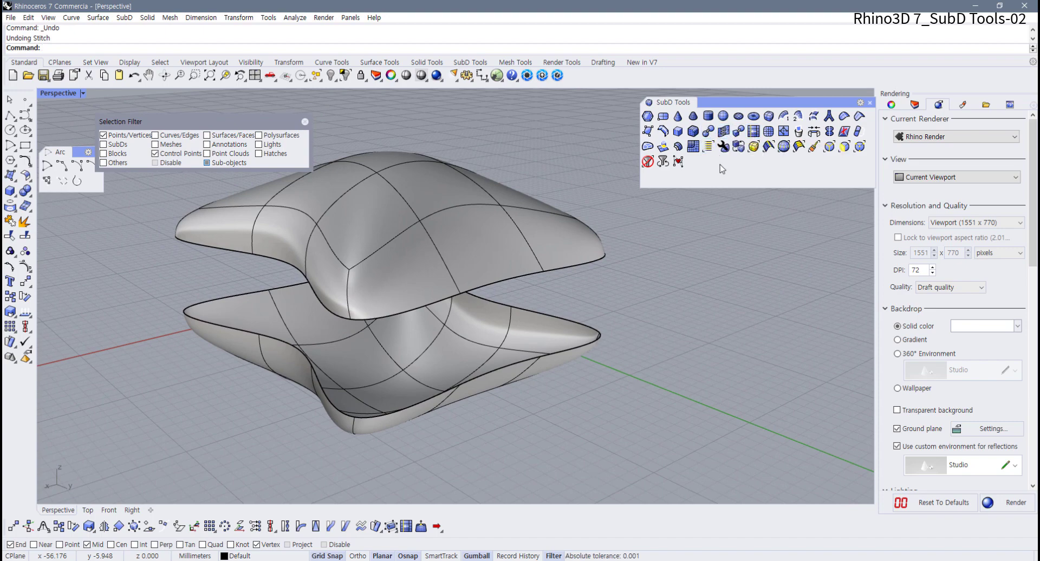
Step: Start a Bridge between the boundary loops of the upper and lower shells and examine its preview from several sides
click(816, 134)
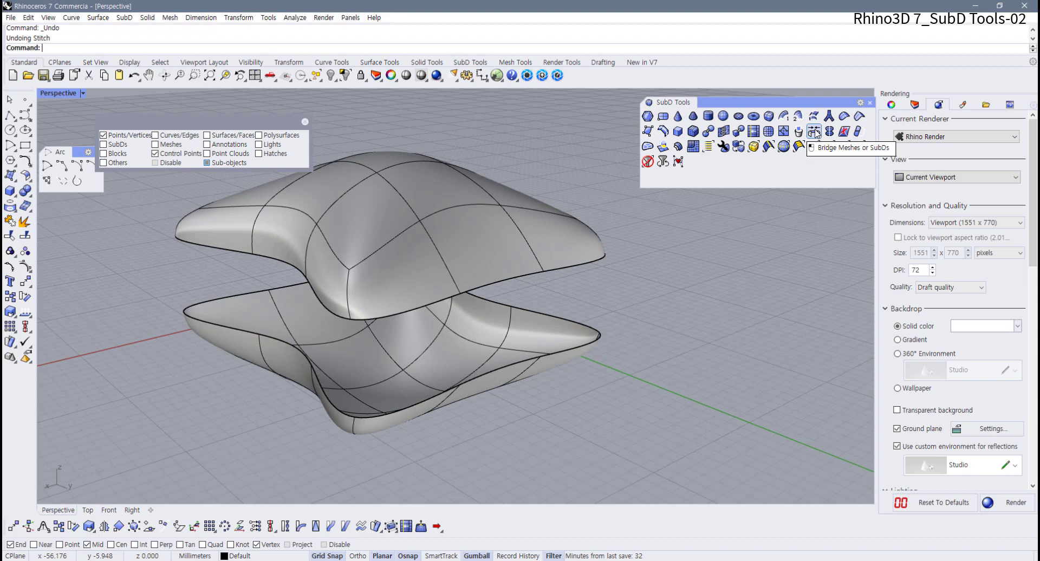
click(494, 290)
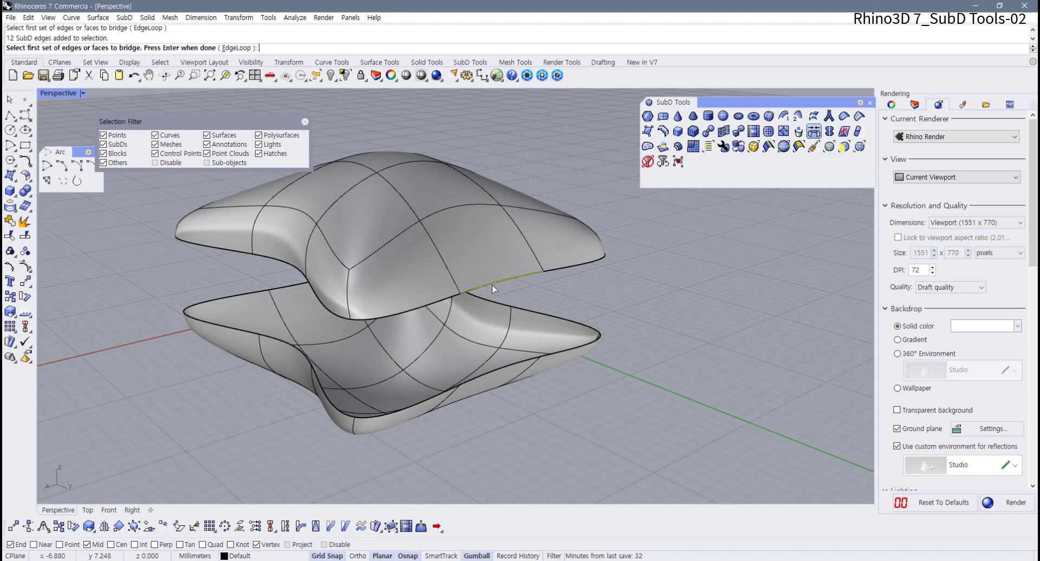
key(Return)
click(570, 350)
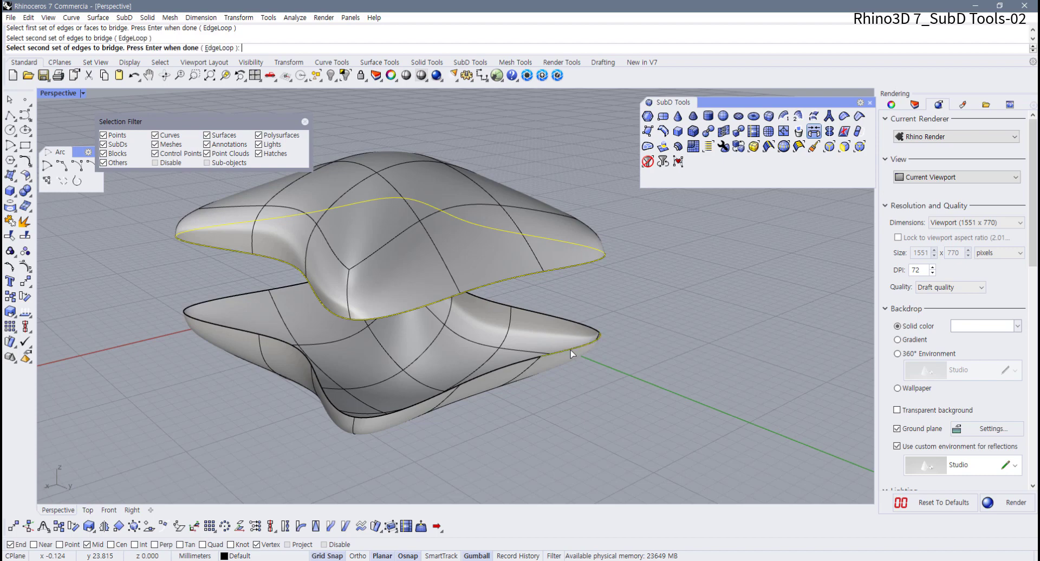
key(Return)
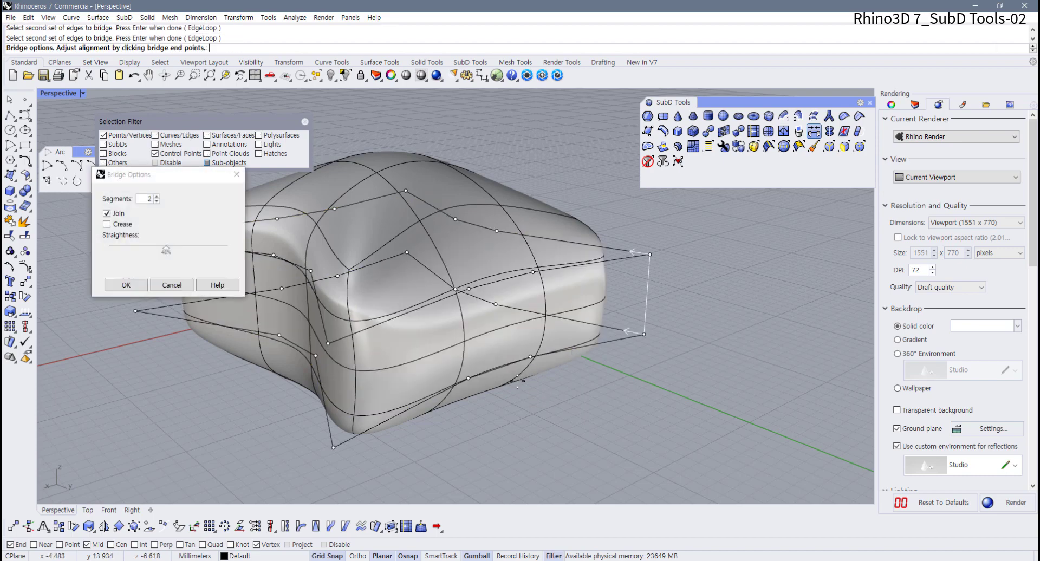
right_drag(570, 349, 605, 372)
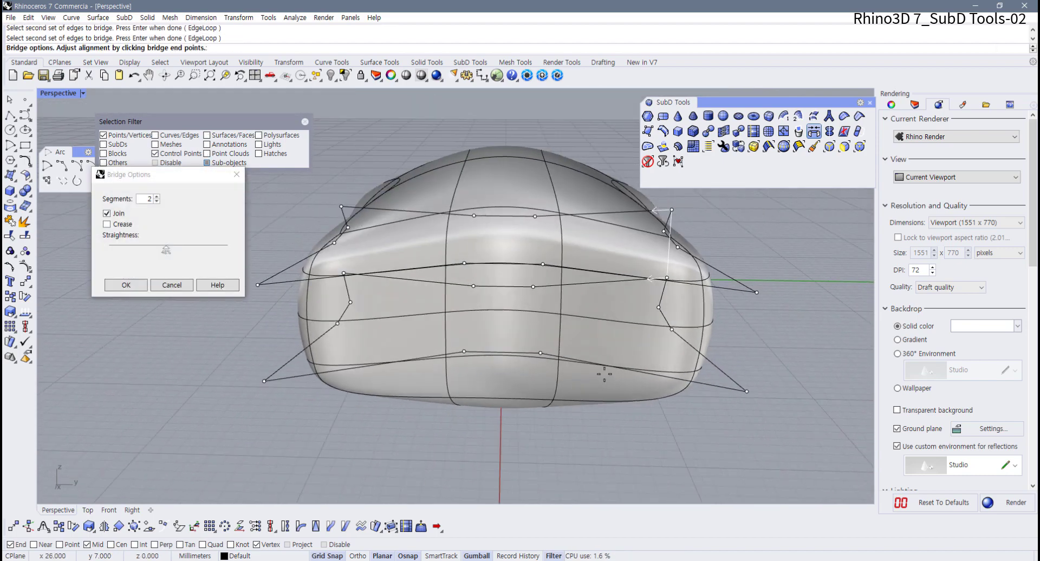
right_drag(555, 332, 406, 337)
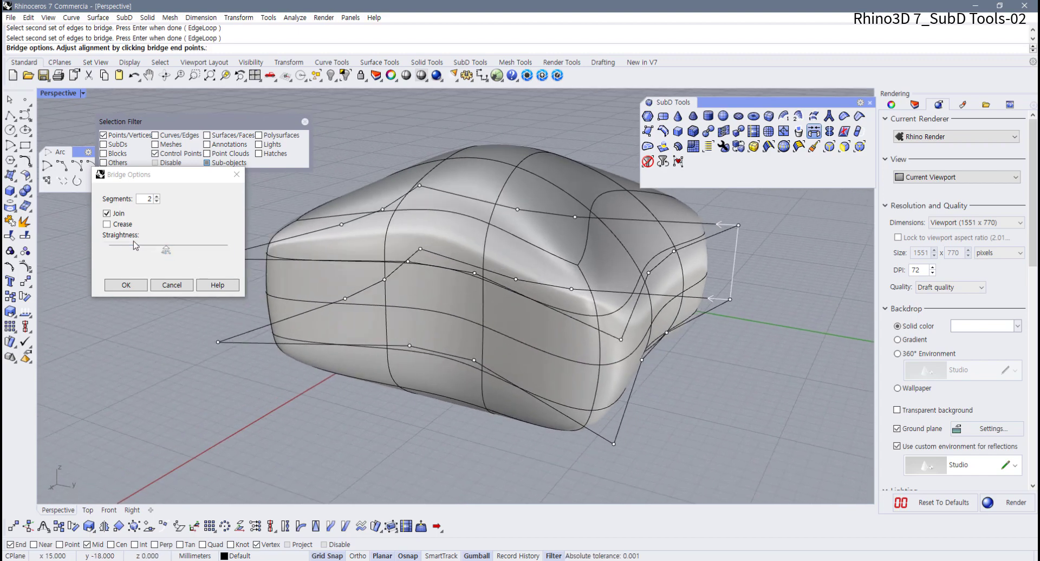
Step: Lower the bridge straightness to its minimum, try four segments, and create the joined bridge with two segments
drag(168, 252, 186, 264)
drag(124, 247, 116, 248)
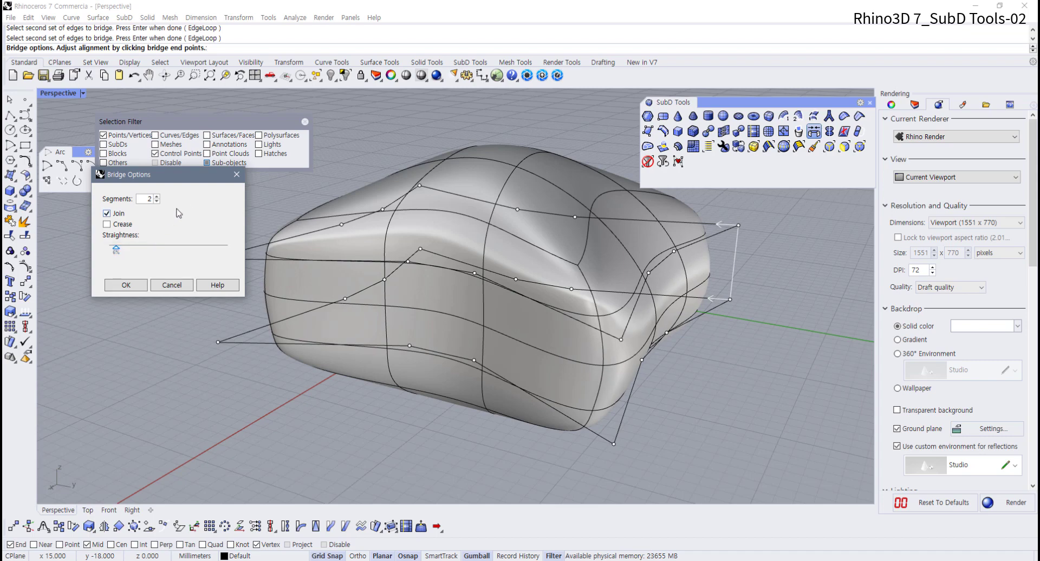
click(156, 197)
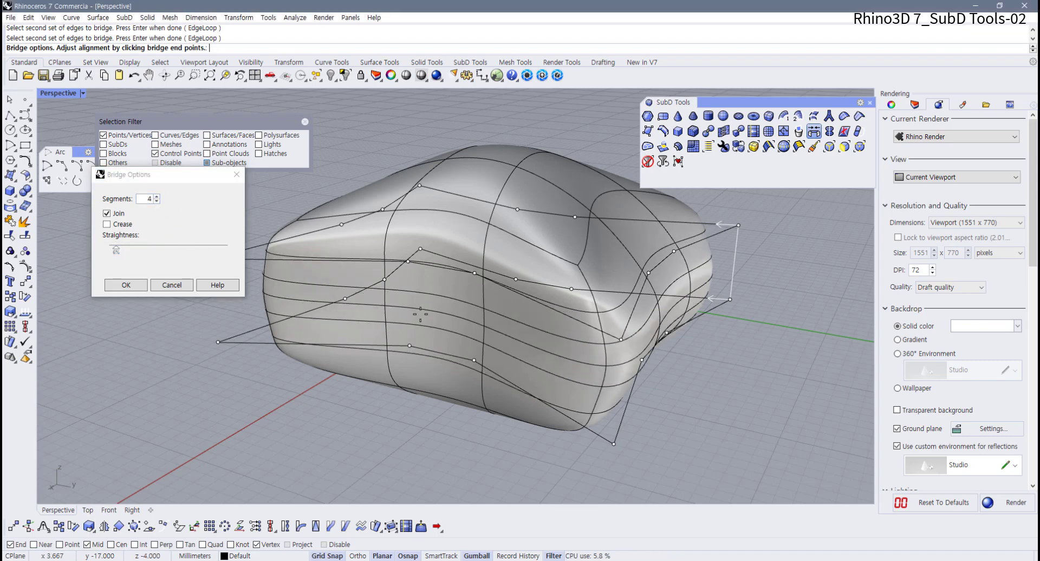
right_drag(476, 333, 461, 317)
click(156, 200)
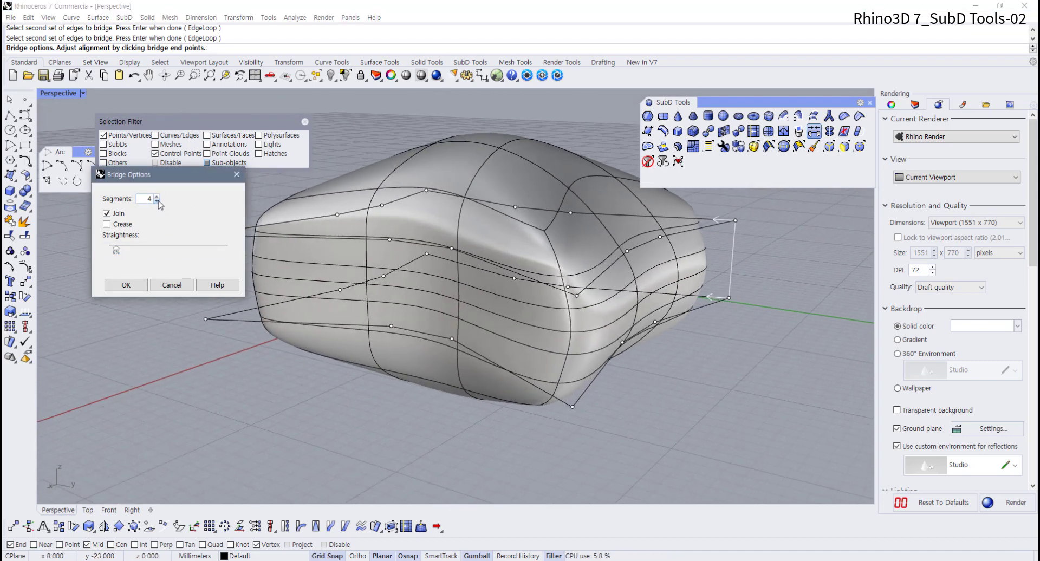
click(156, 201)
click(125, 285)
Step: Inspect the bridged body and undo the bridge
right_drag(191, 300, 577, 337)
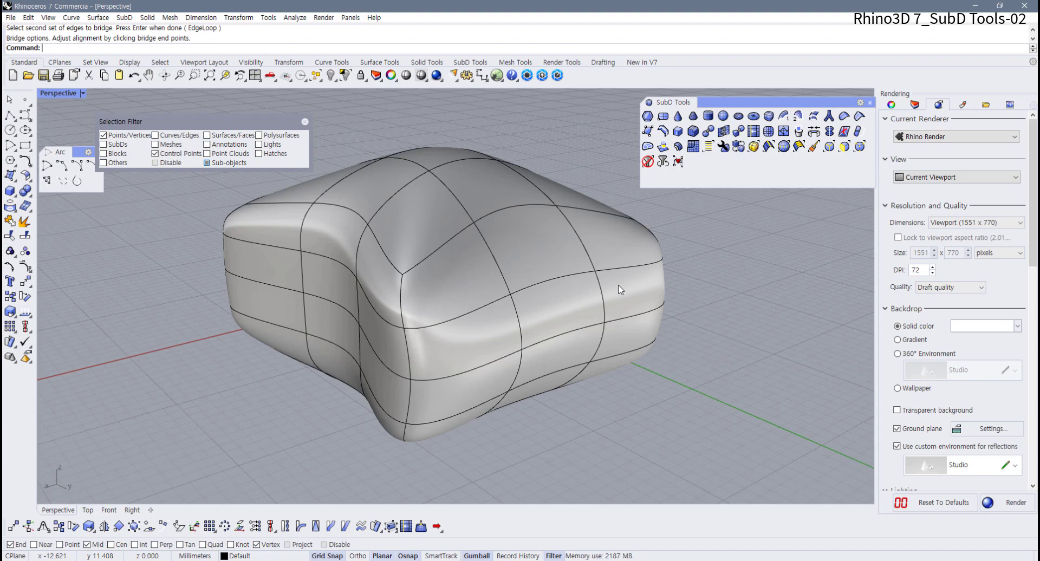
key(ctrl+z)
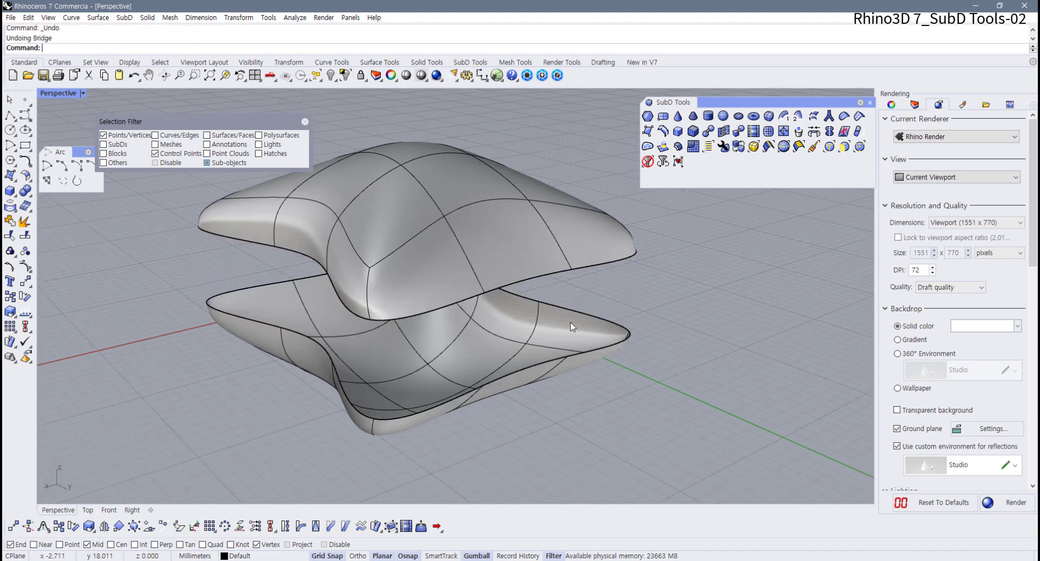
right_drag(570, 323, 644, 314)
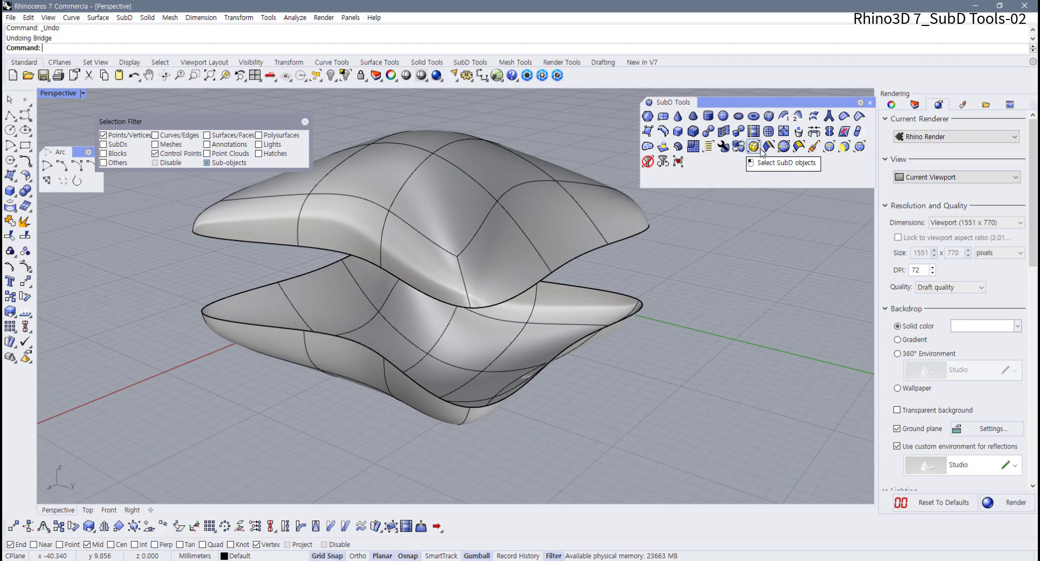
Step: Start a SubD Loft between the upper and lower boundary loops, allowing curves and edges in the selection filter
click(814, 116)
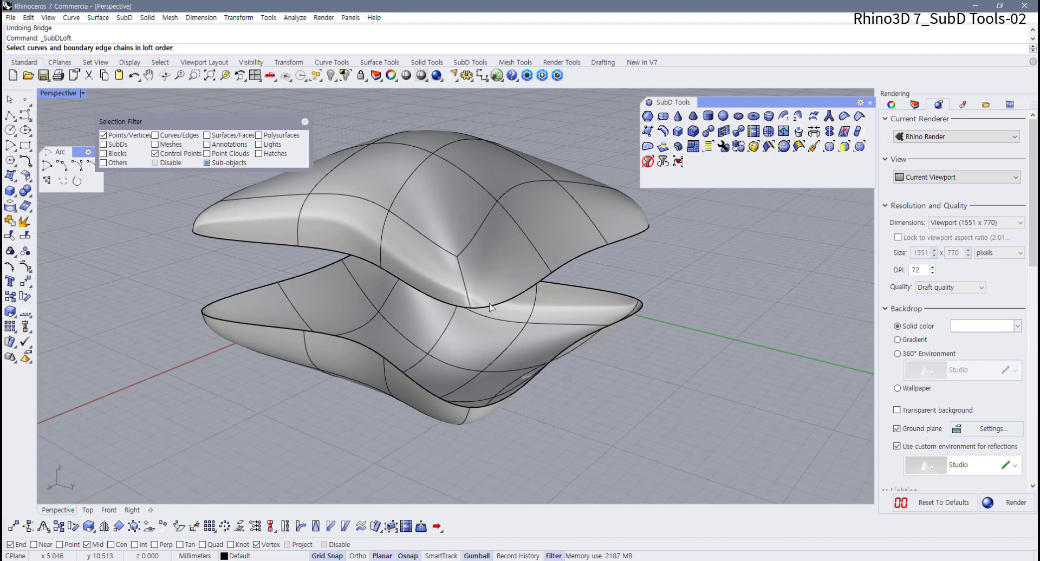
right_drag(490, 308, 495, 255)
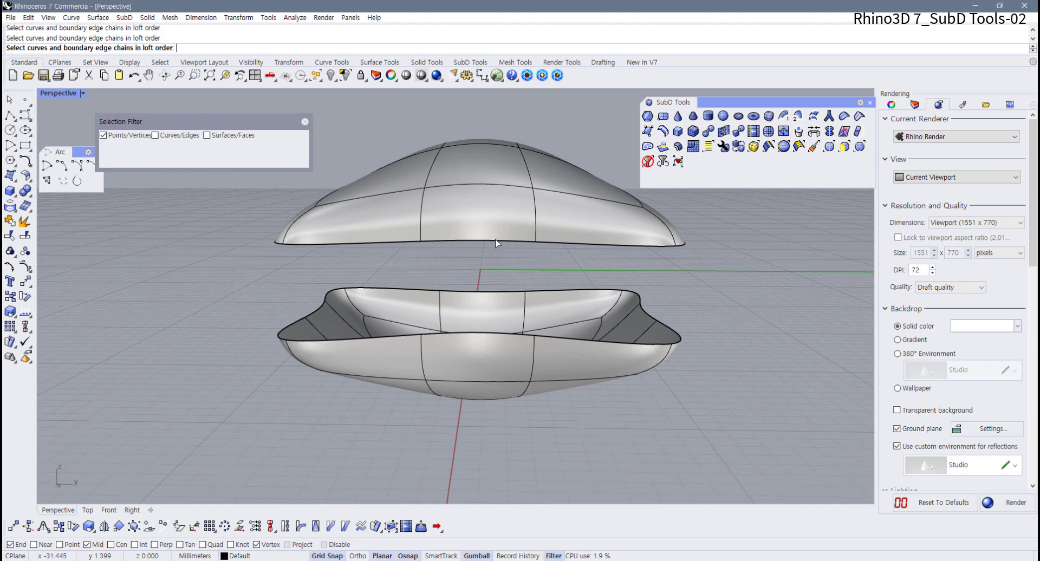
click(160, 150)
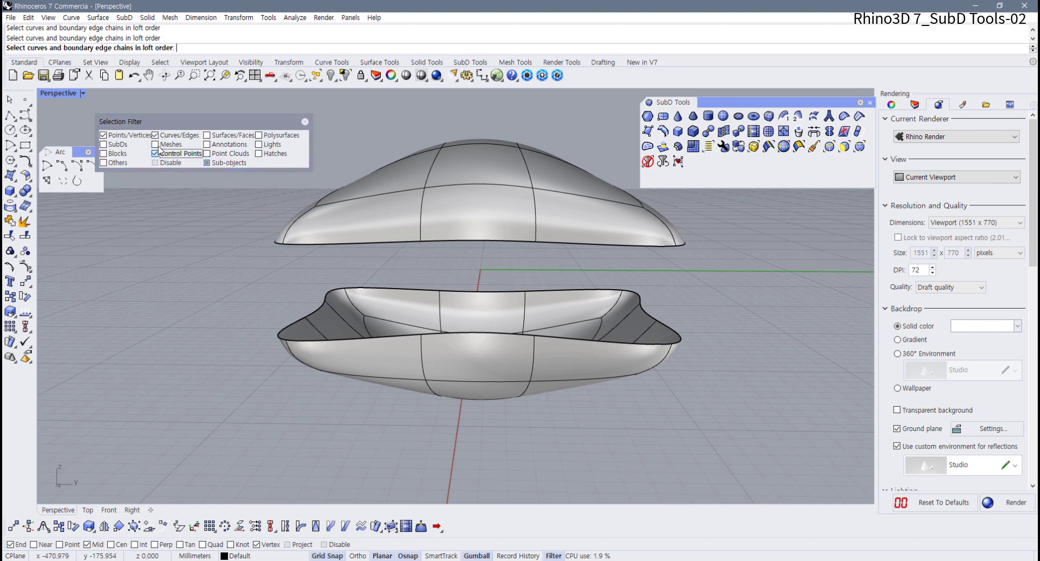
click(160, 151)
click(396, 243)
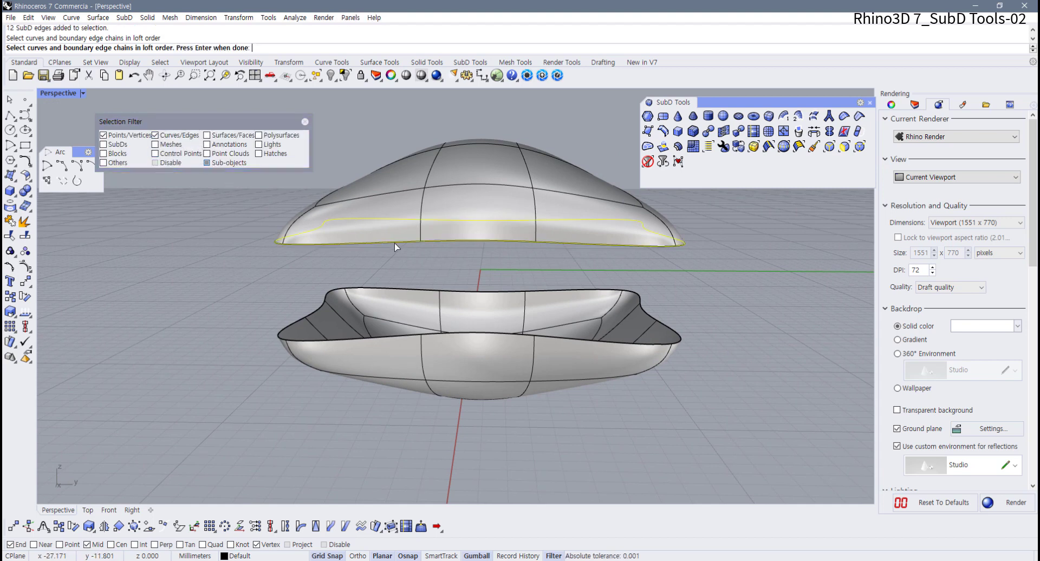
click(462, 334)
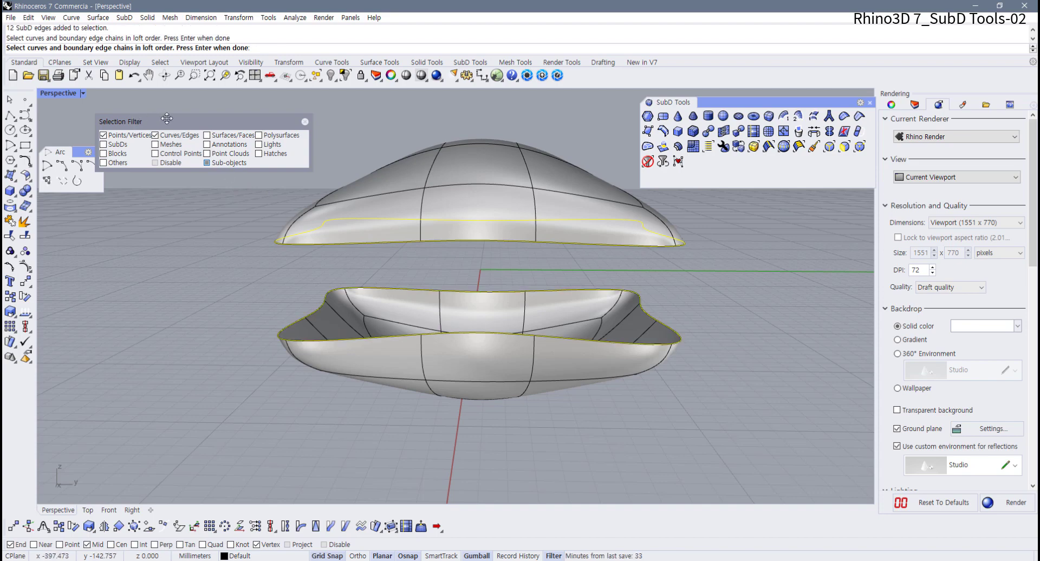
drag(180, 122, 229, 114)
right_drag(479, 342, 253, 325)
right_click(462, 329)
right_click(463, 327)
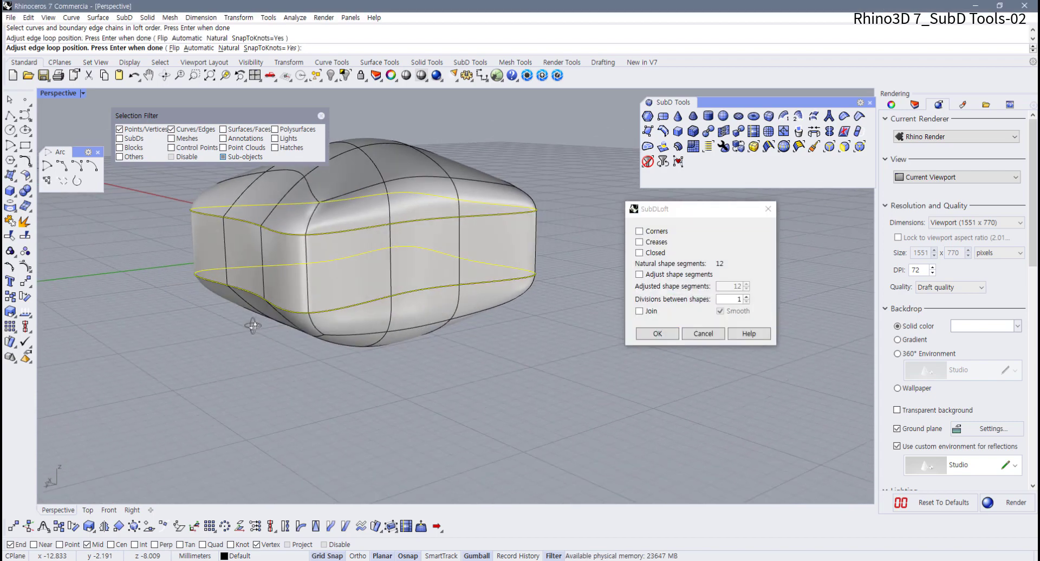
Step: Create the SubD loft with Join enabled and two divisions between shapes
click(671, 311)
click(746, 297)
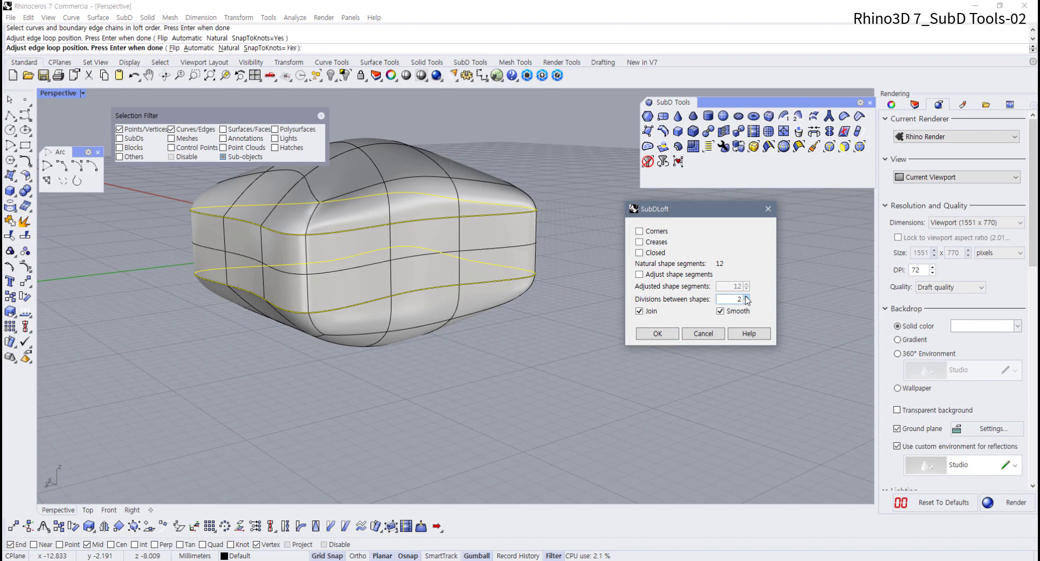
click(651, 335)
Step: Scale the middle edge loop of the lofted side outward in all directions to flare the pillow's rim
right_drag(575, 337, 522, 318)
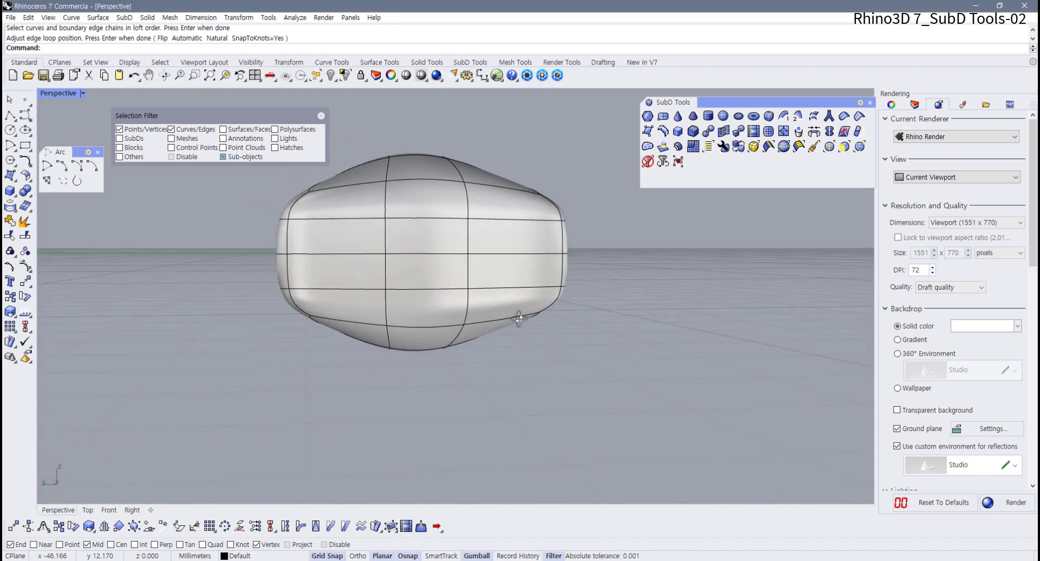
drag(233, 233, 605, 268)
right_drag(495, 294, 450, 330)
drag(456, 341, 467, 366)
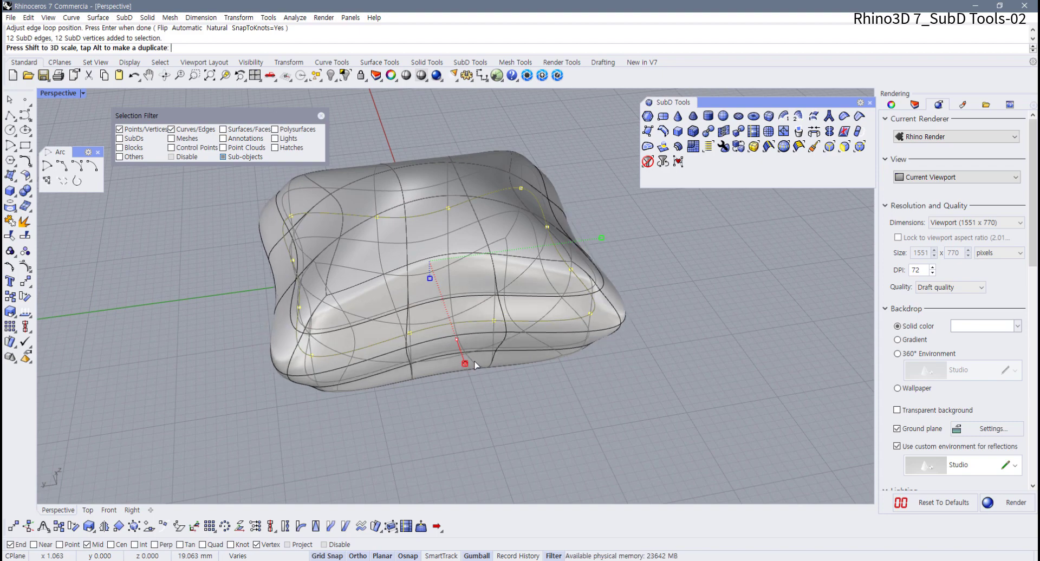
key(Escape)
right_drag(459, 370, 522, 364)
Step: Close the Selection Filter and switch the joined SubD to flat display
click(321, 116)
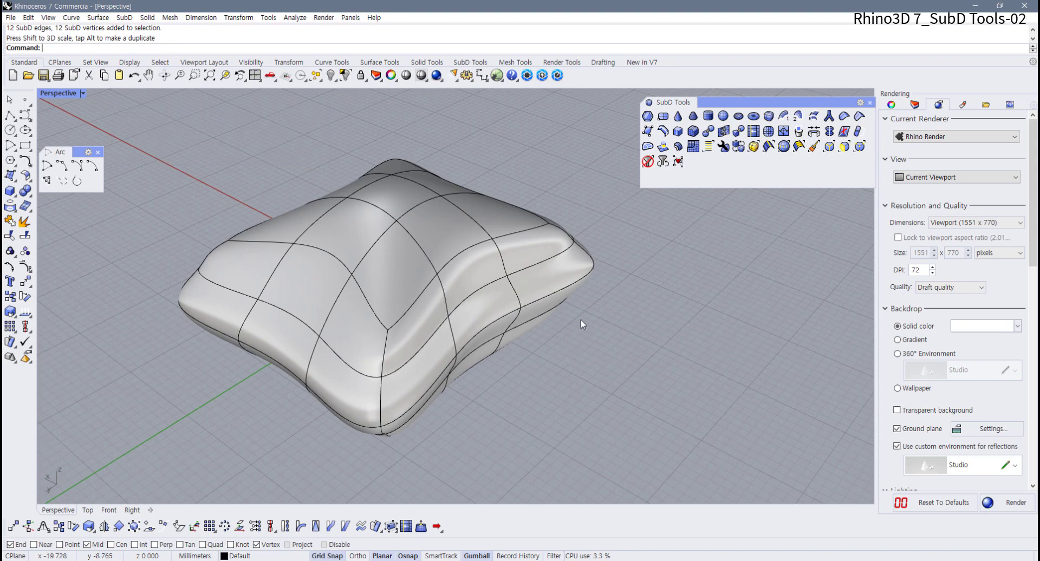
mouse_move(581, 320)
right_down()
mouse_move(511, 288)
mouse_move(567, 317)
right_up()
key(Tab)
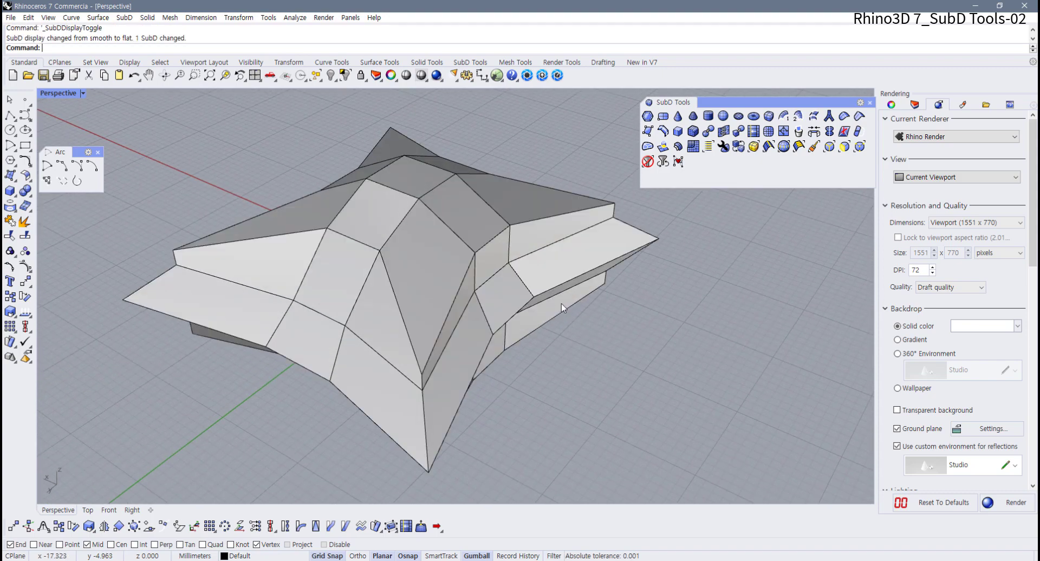
Step: Undo the rim scaling and the SubD loft back to the two separate open shells
key(ctrl+z)
key(ctrl+z)
key(ctrl+z)
key(ctrl+z)
key(ctrl+z)
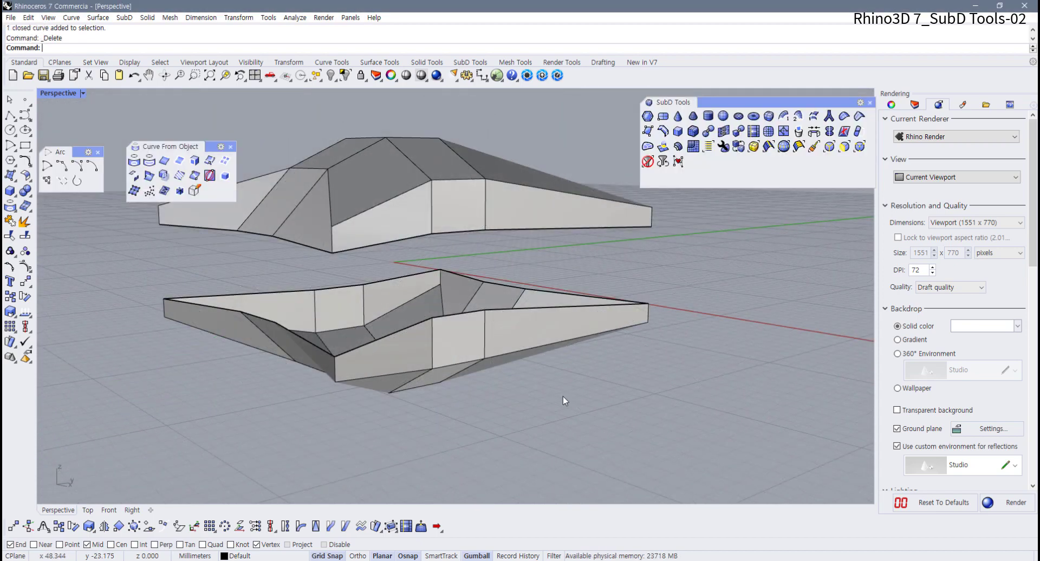
Step: Return both separate shells to smooth SubD display and bring up the surface tools
right_drag(564, 396, 581, 371)
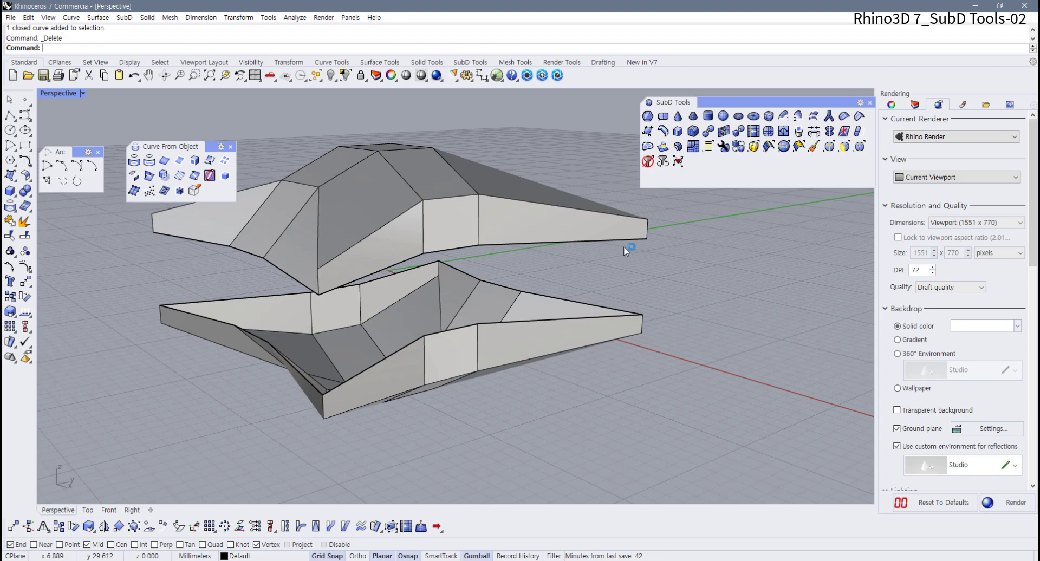
mouse_move(623, 246)
right_down()
mouse_move(626, 233)
mouse_move(625, 249)
right_up()
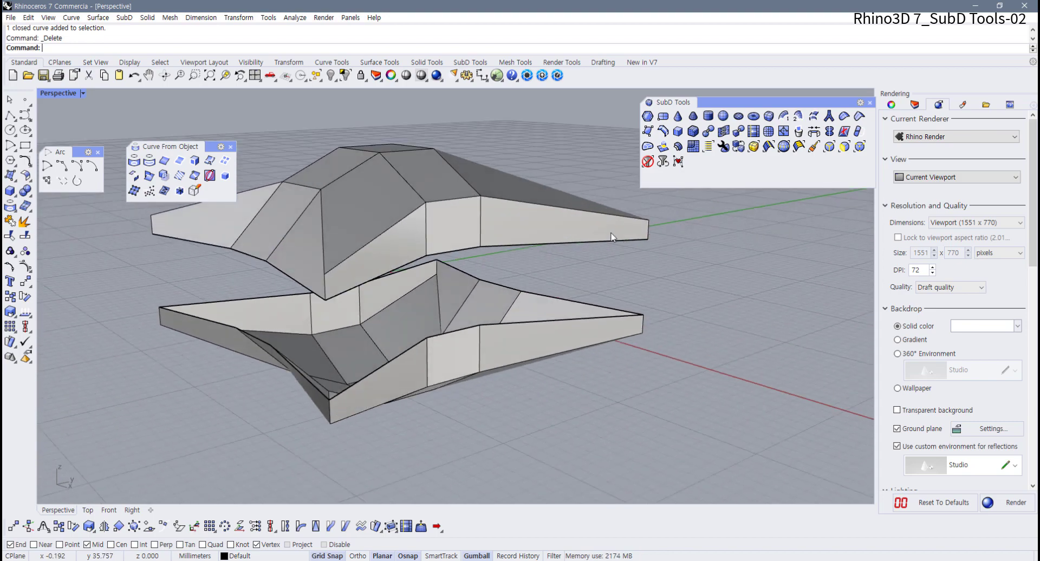
key(Tab)
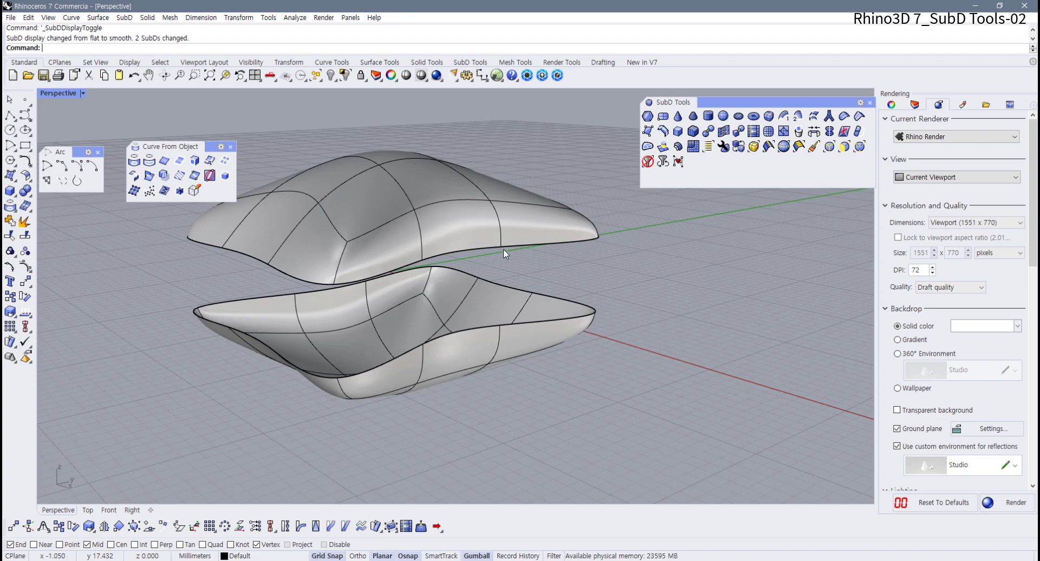
right_drag(459, 223, 590, 274)
click(380, 62)
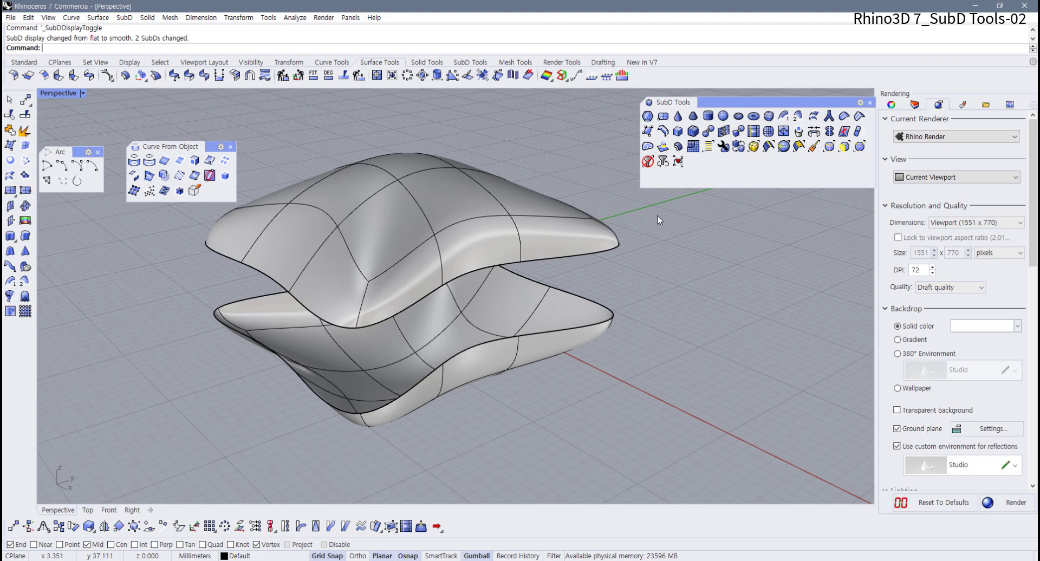
Step: Reopen the Curve From Object tools from the standard toolset and place them clear of the two shells
click(562, 240)
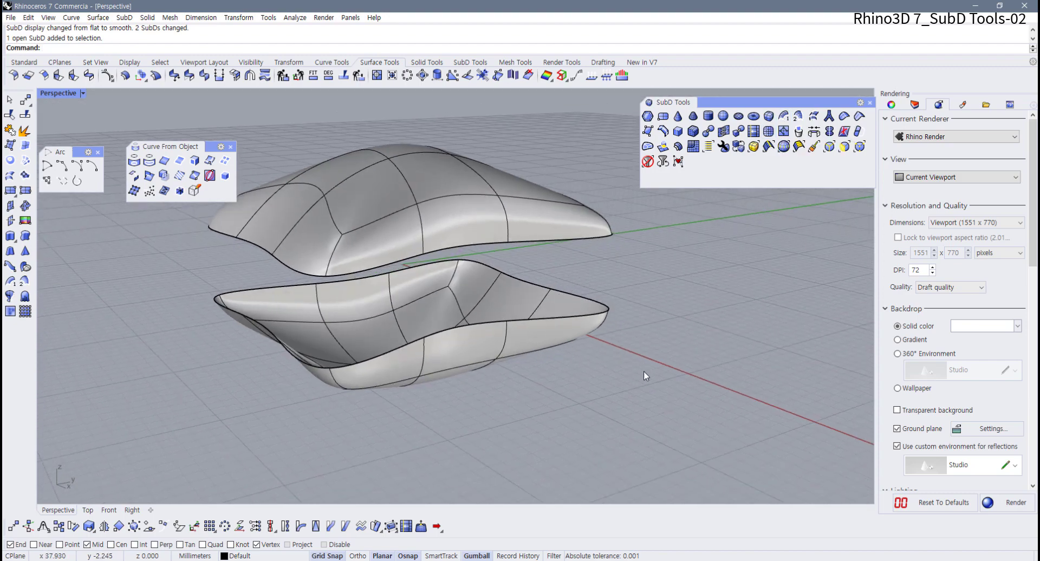
drag(644, 371, 516, 240)
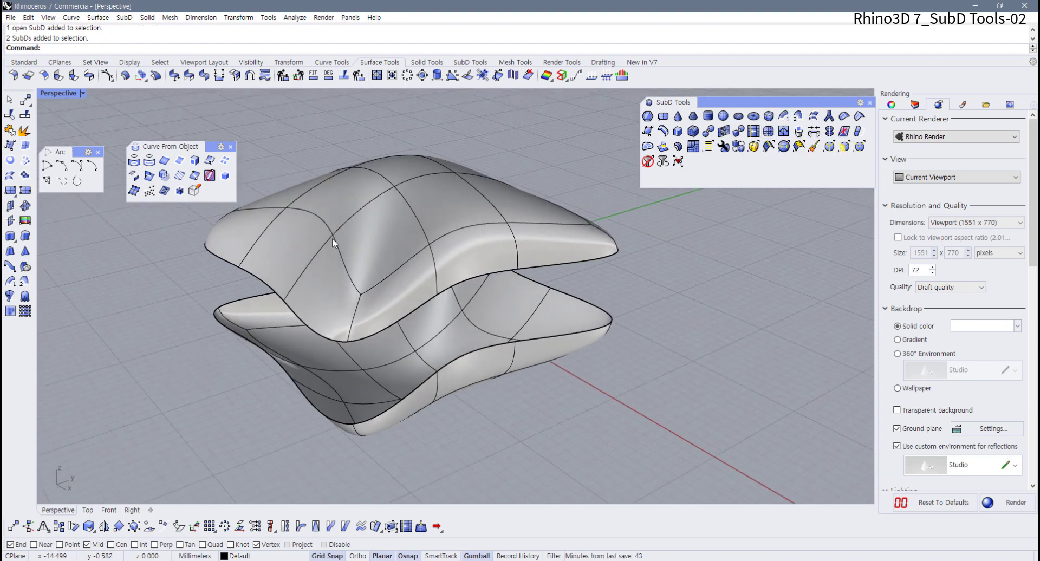
click(231, 147)
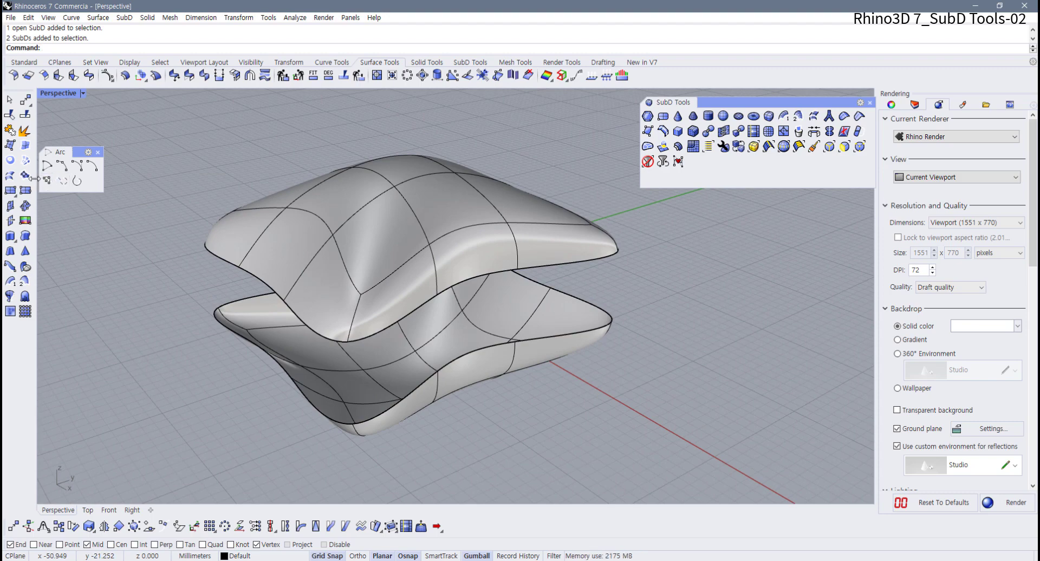
click(20, 63)
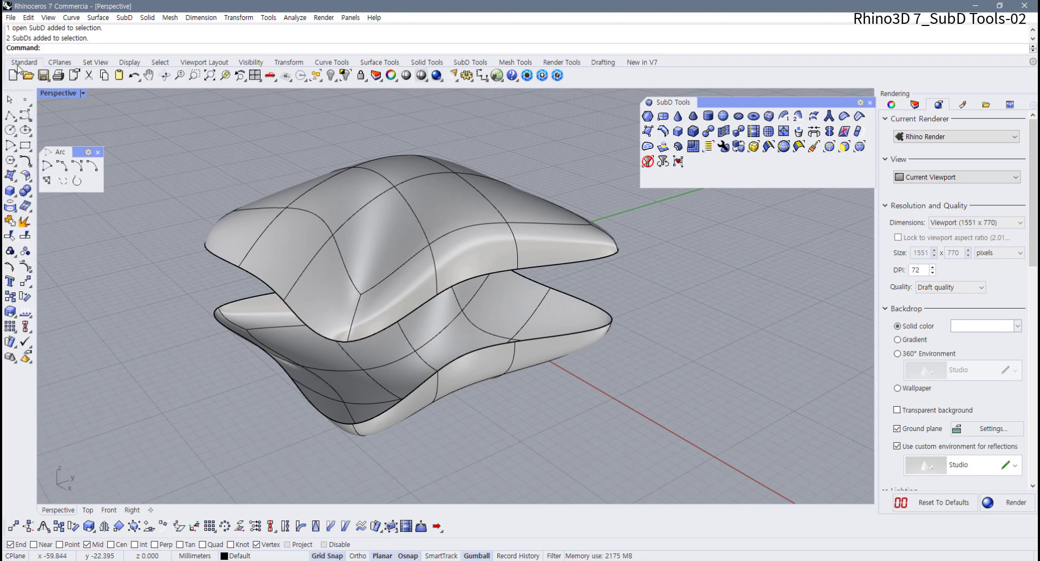
click(11, 207)
drag(60, 200, 105, 204)
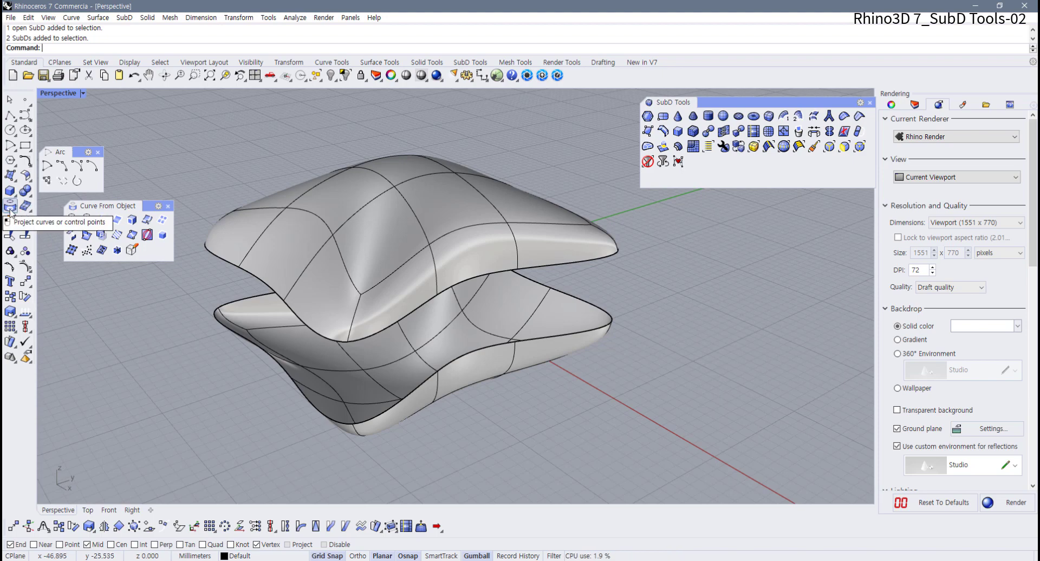
drag(145, 206, 225, 123)
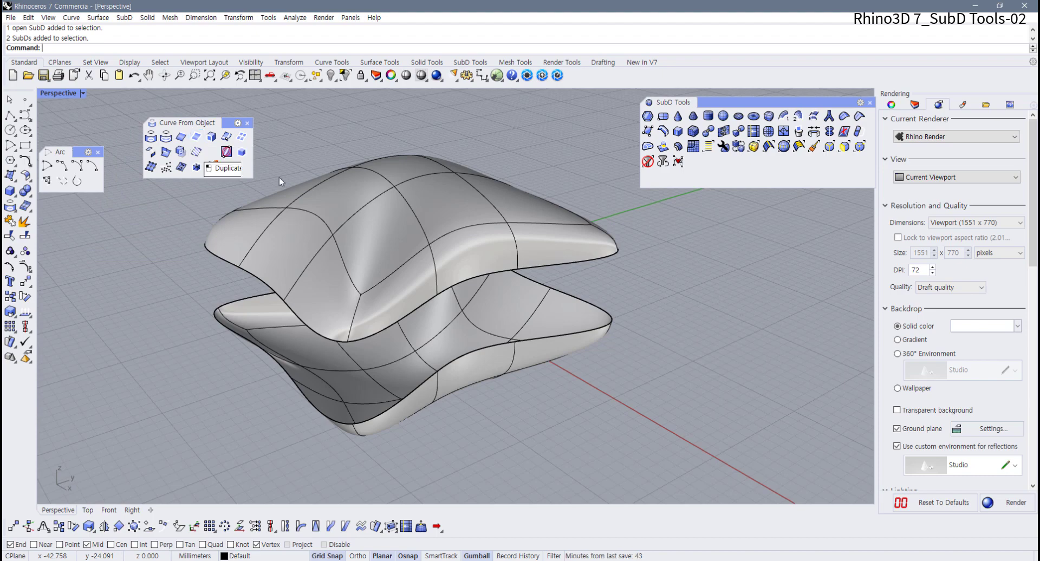
Step: Duplicate the open borders of both pillow shells as separate closed curves
drag(609, 373, 468, 195)
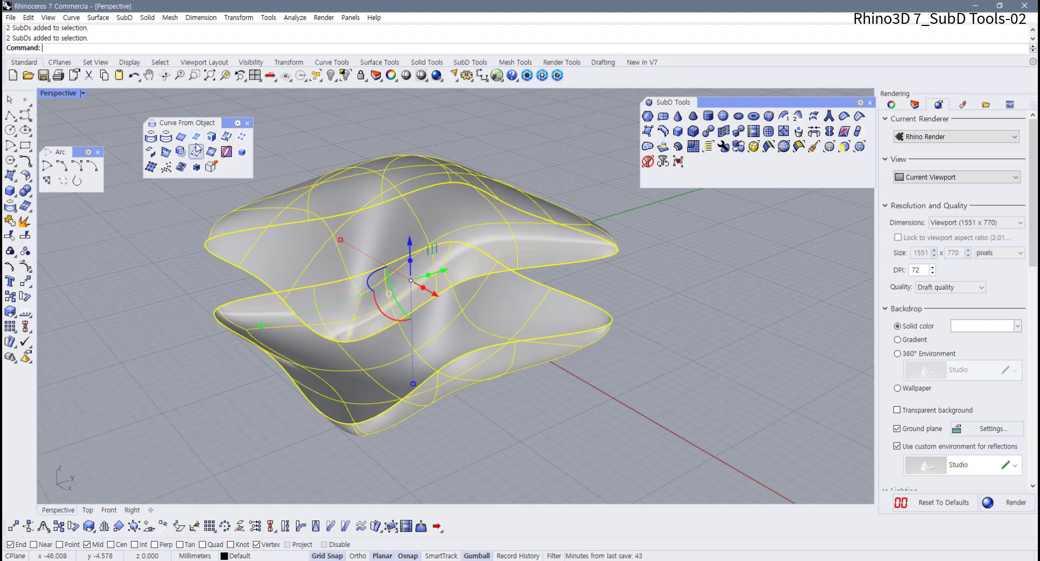
click(211, 151)
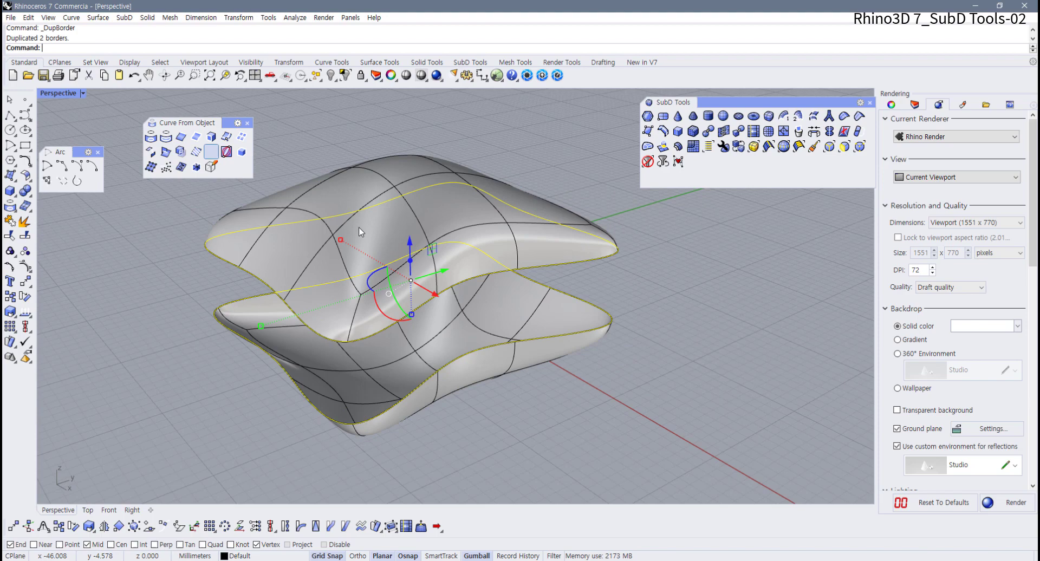
click(645, 339)
right_drag(645, 339, 519, 238)
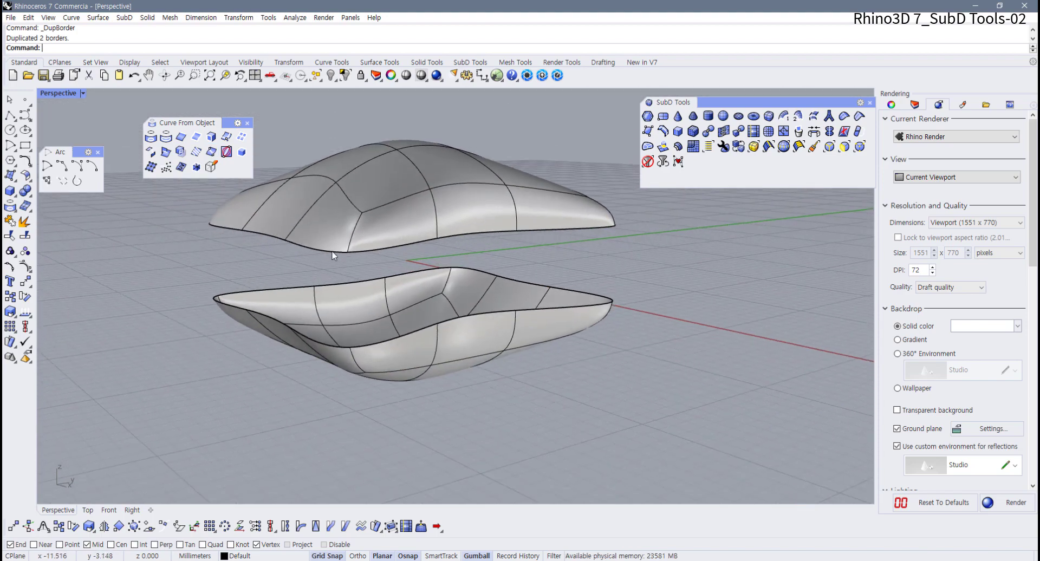
click(462, 236)
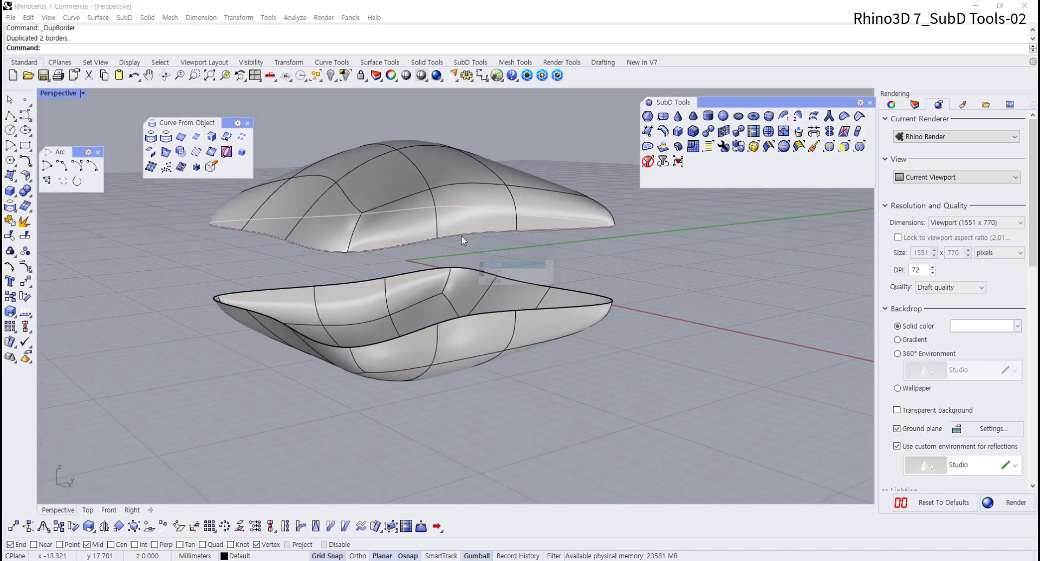
click(498, 266)
click(626, 278)
right_drag(505, 291, 470, 287)
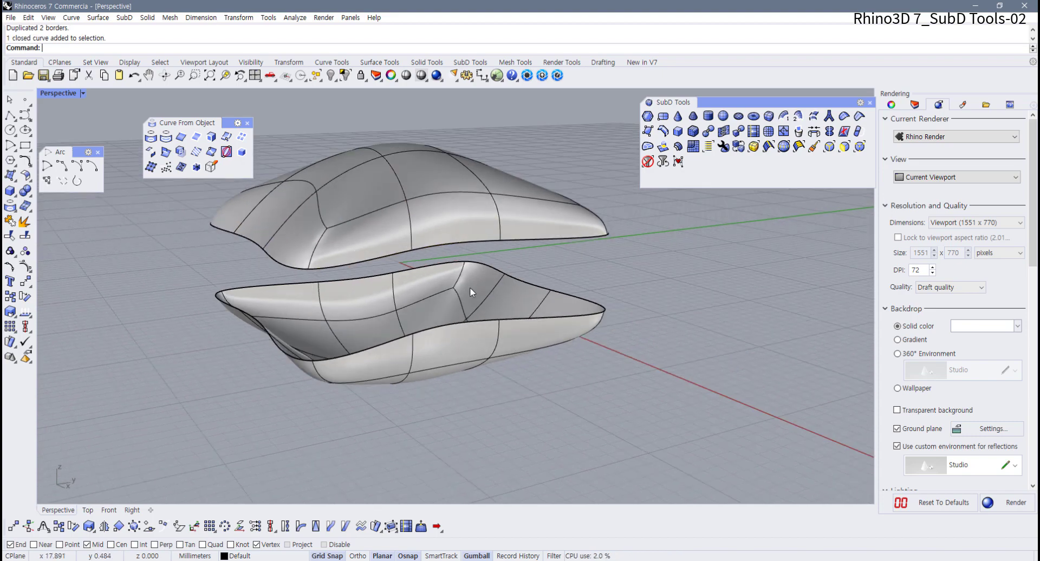
Step: Draw a straight polyline from the upper border's front corner to the matching corner of the lower border
click(10, 115)
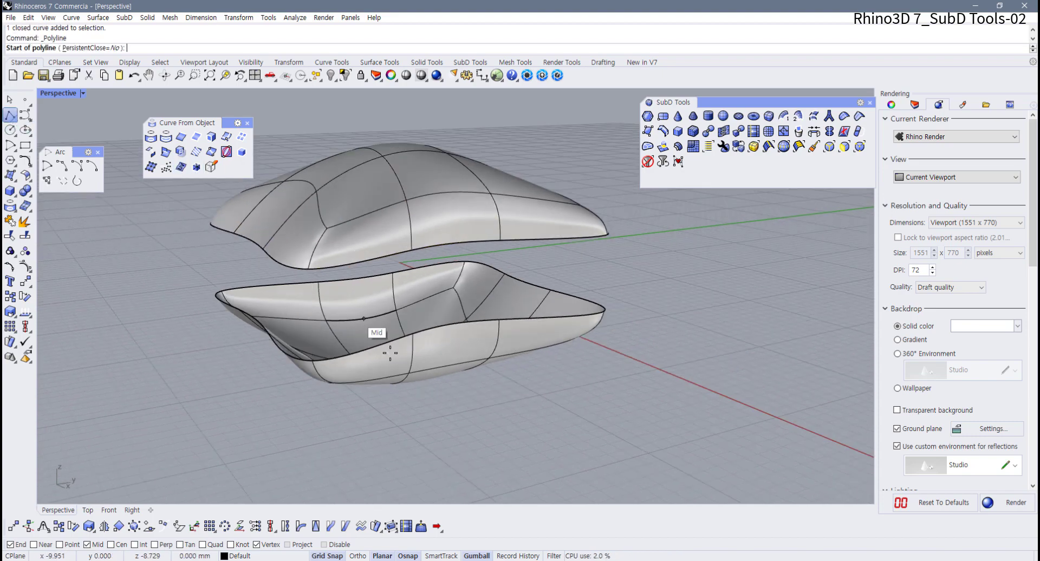
click(306, 268)
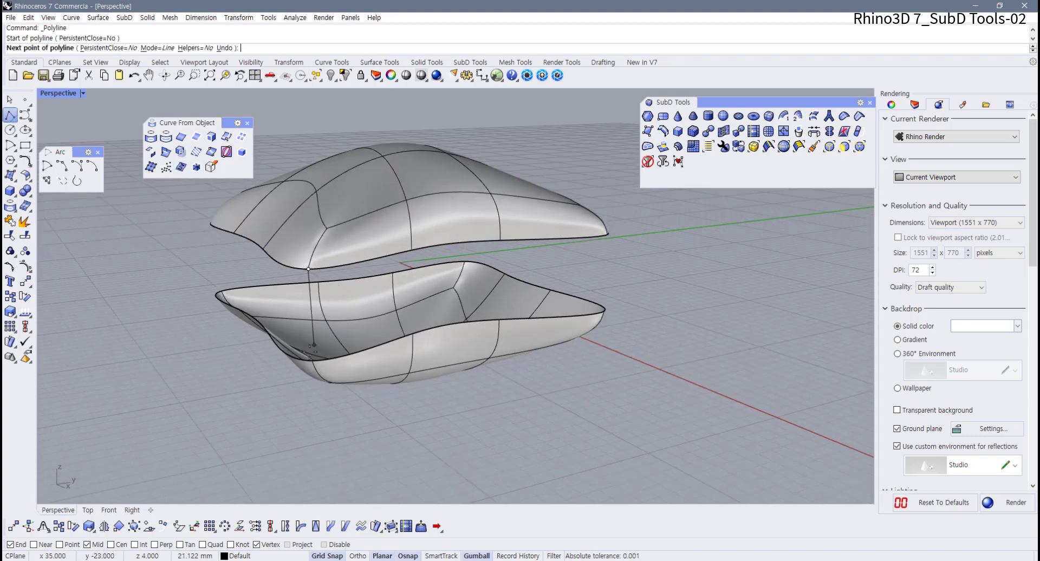
click(312, 358)
right_click(312, 360)
mouse_move(480, 290)
right_down()
mouse_move(508, 283)
mouse_move(483, 285)
right_up()
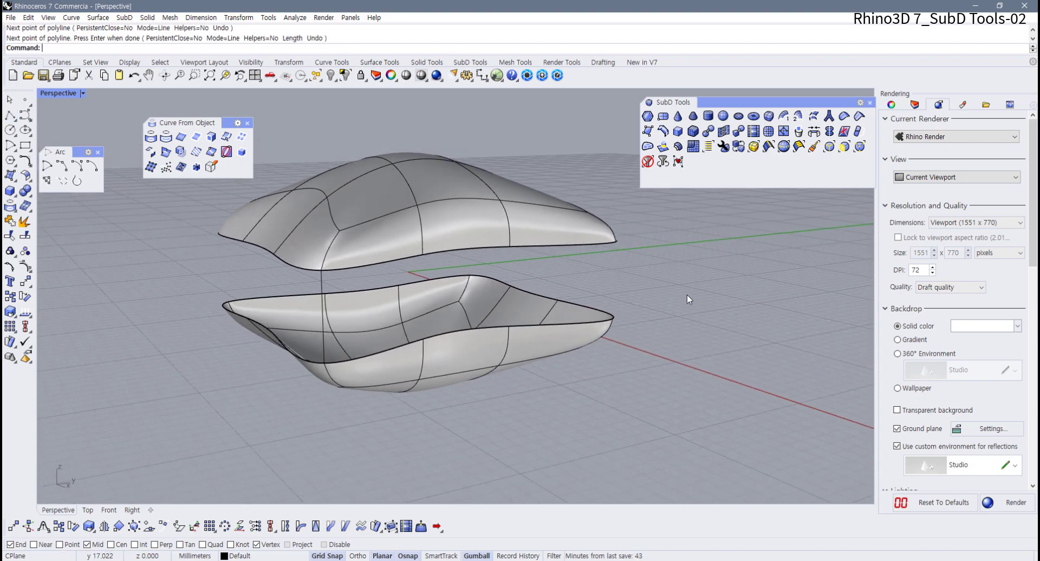
Step: Set up a two-rail SubD sweep with the upper and lower border curves as rails and the corner line as cross section
click(796, 121)
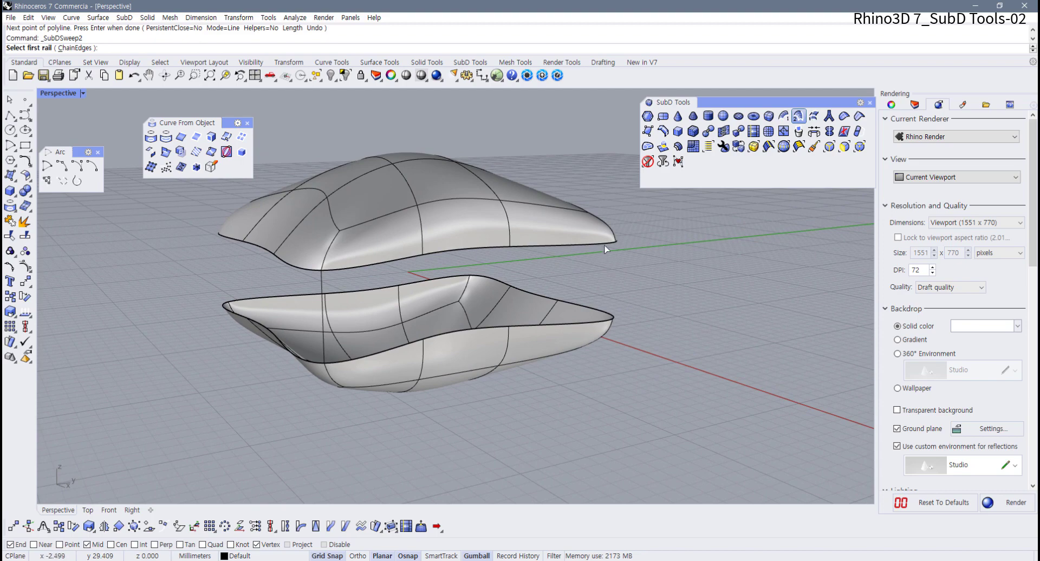
click(604, 245)
click(637, 274)
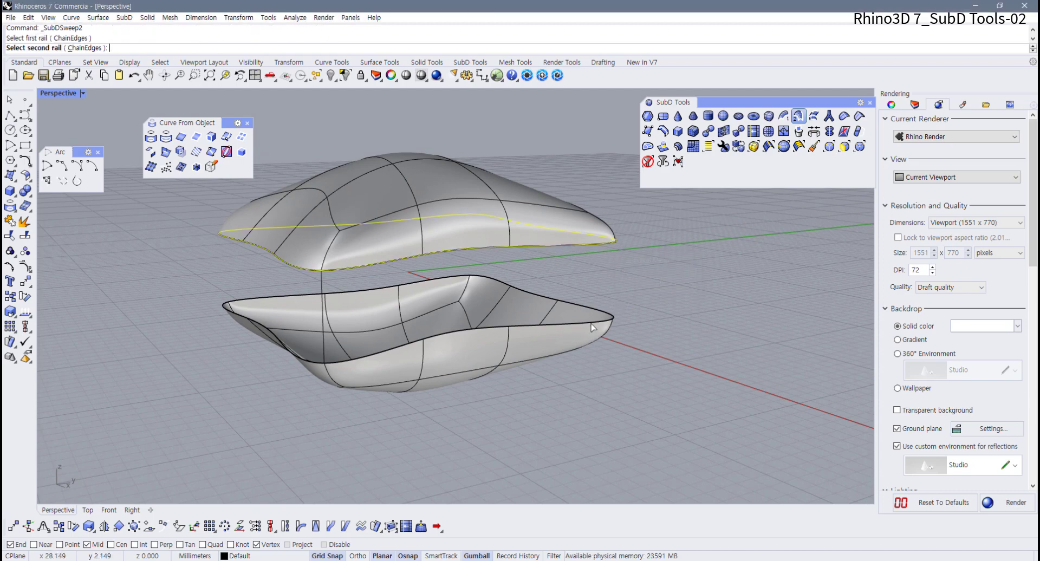
click(604, 325)
click(638, 353)
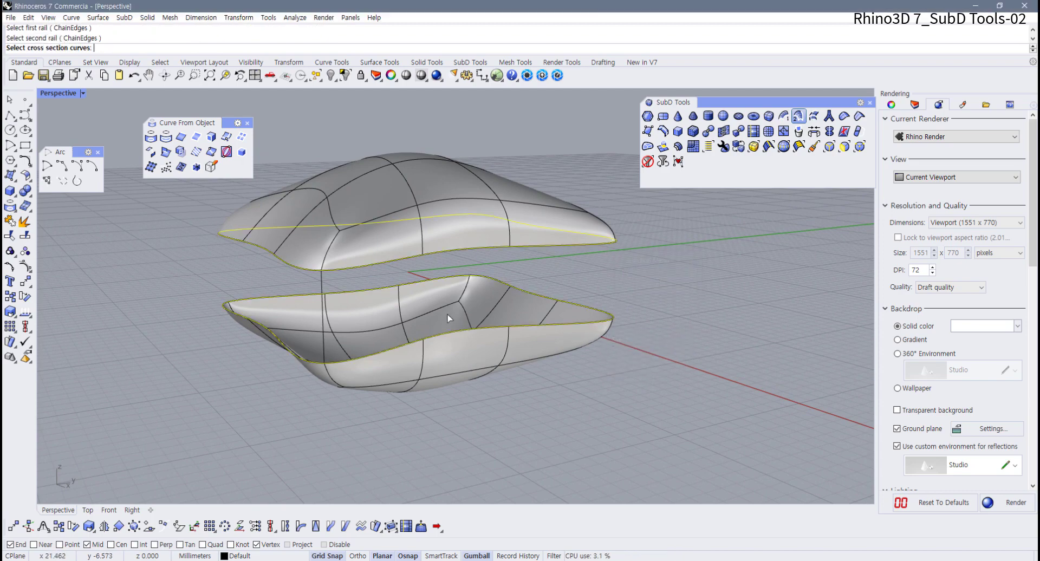
click(323, 289)
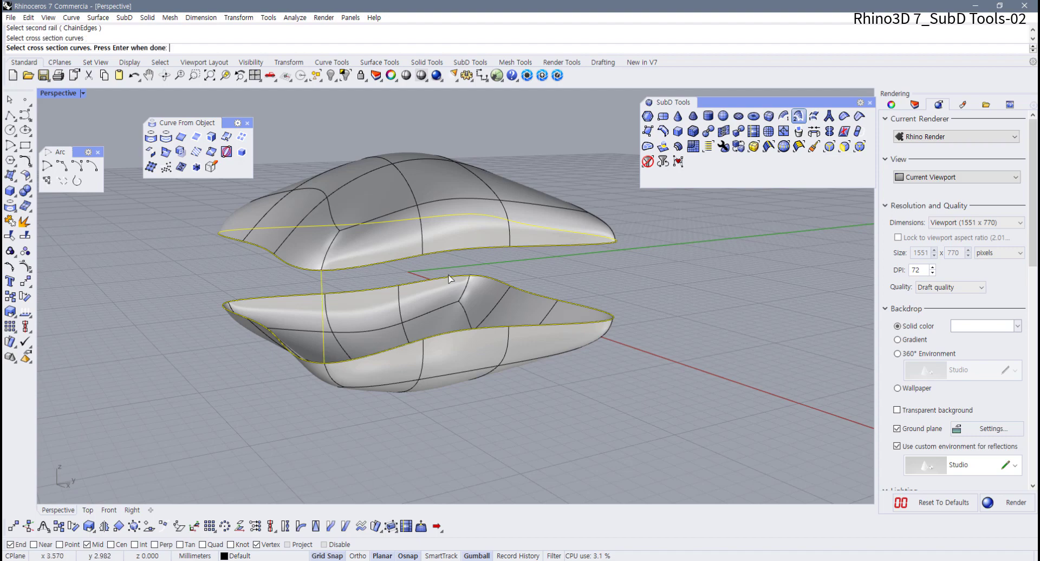
key(Return)
right_drag(446, 273, 610, 288)
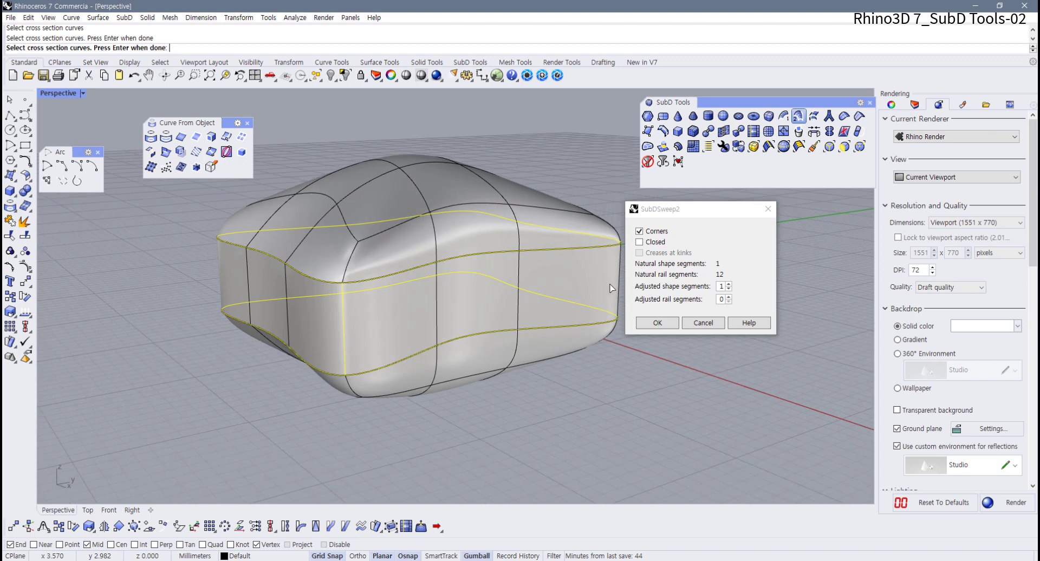
Step: Try different rail segment counts, then create the two-rail sweep with adjusted shape and rail segments both at 1
click(729, 285)
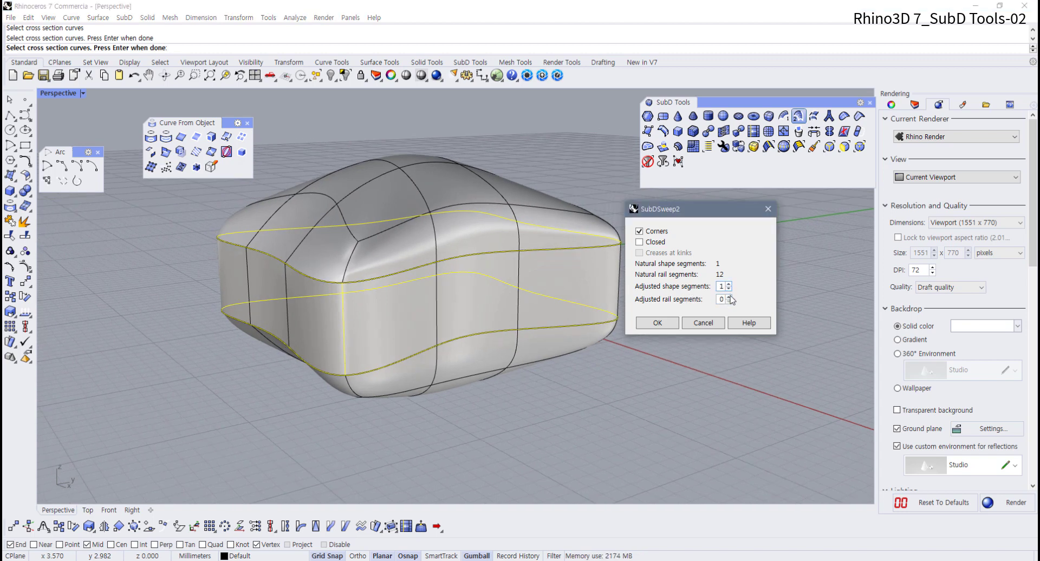
double_click(729, 297)
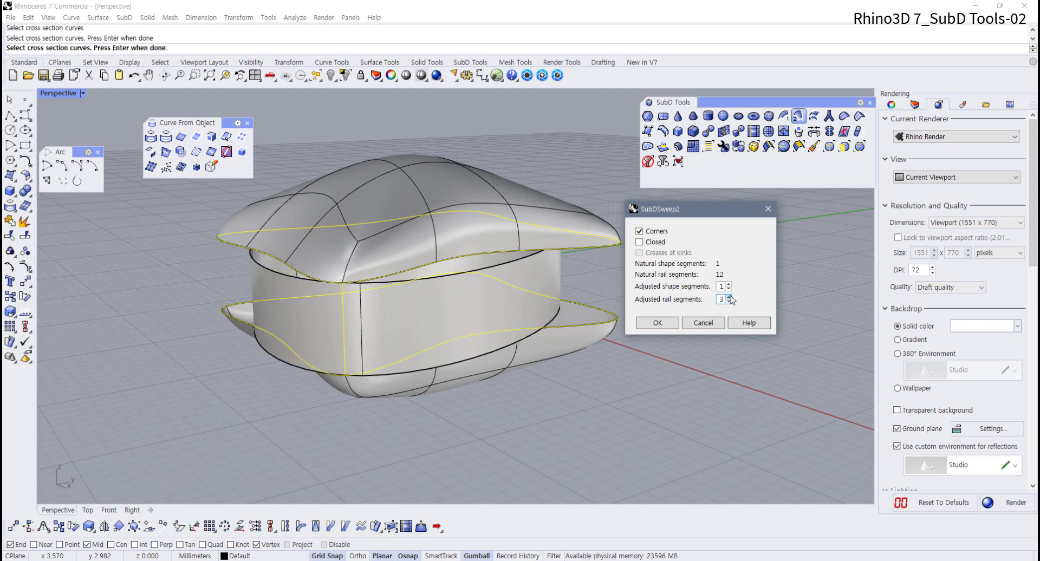
double_click(729, 302)
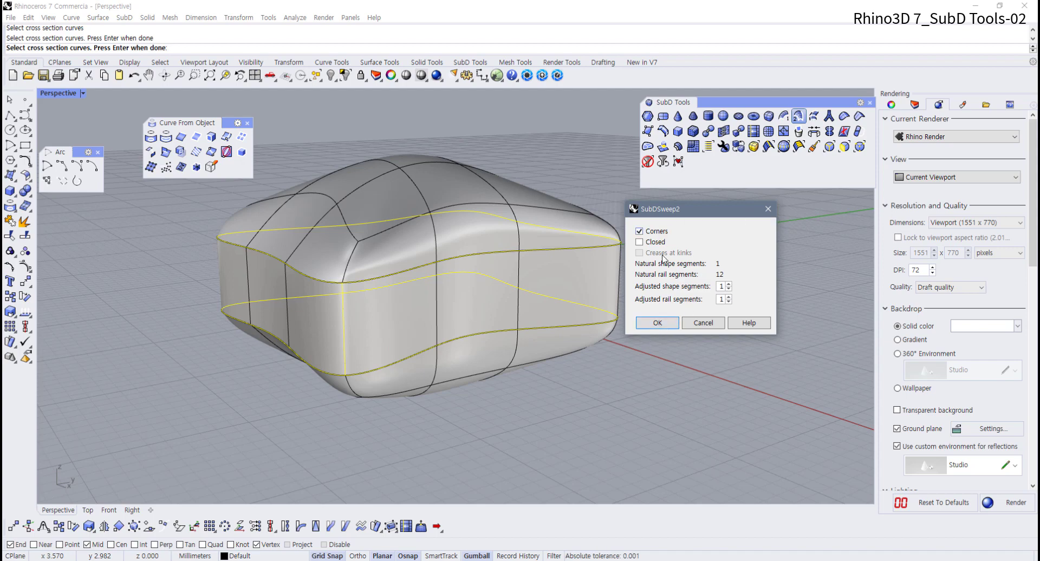
click(657, 322)
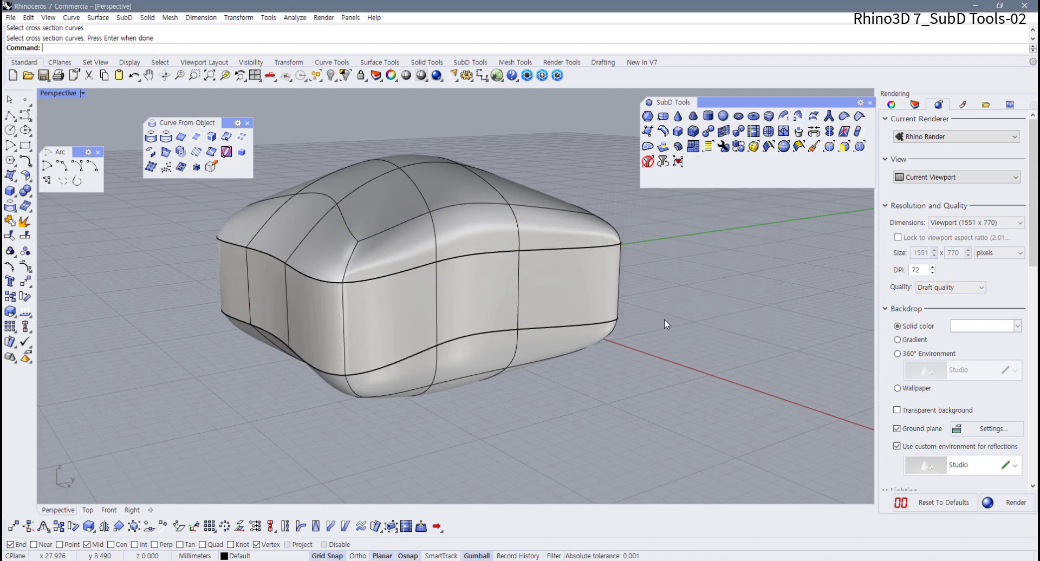
Step: Join the two shells and the swept side band into one SubD with smooth joined edges
click(481, 309)
click(448, 233)
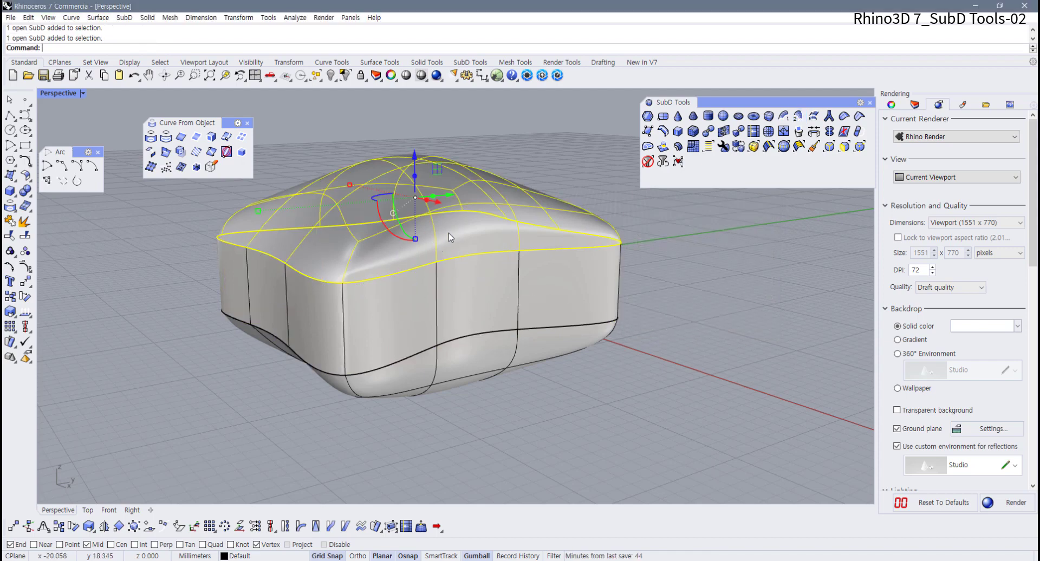
click(635, 375)
drag(635, 376, 542, 220)
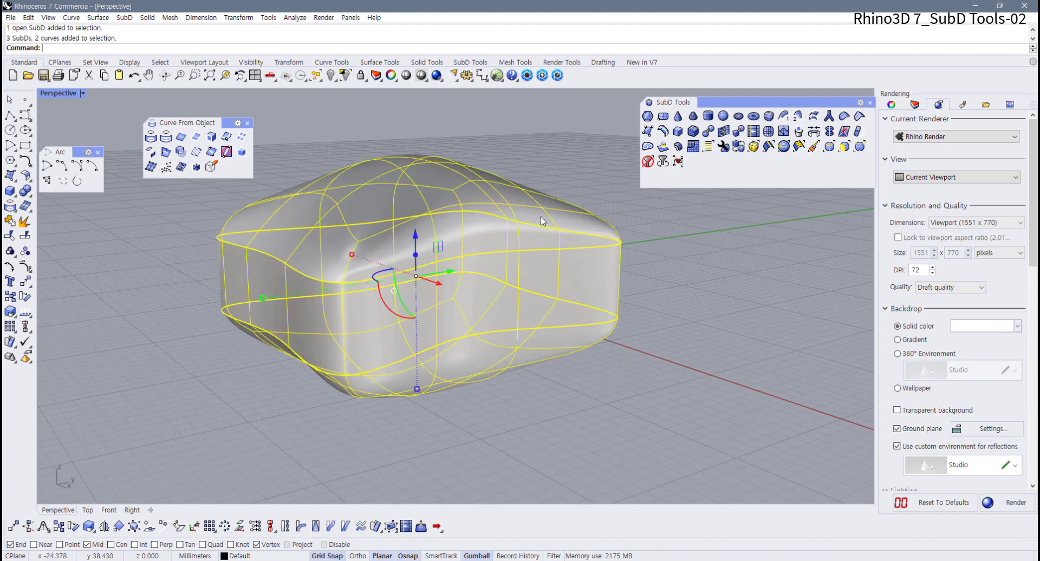
key(ctrl+j)
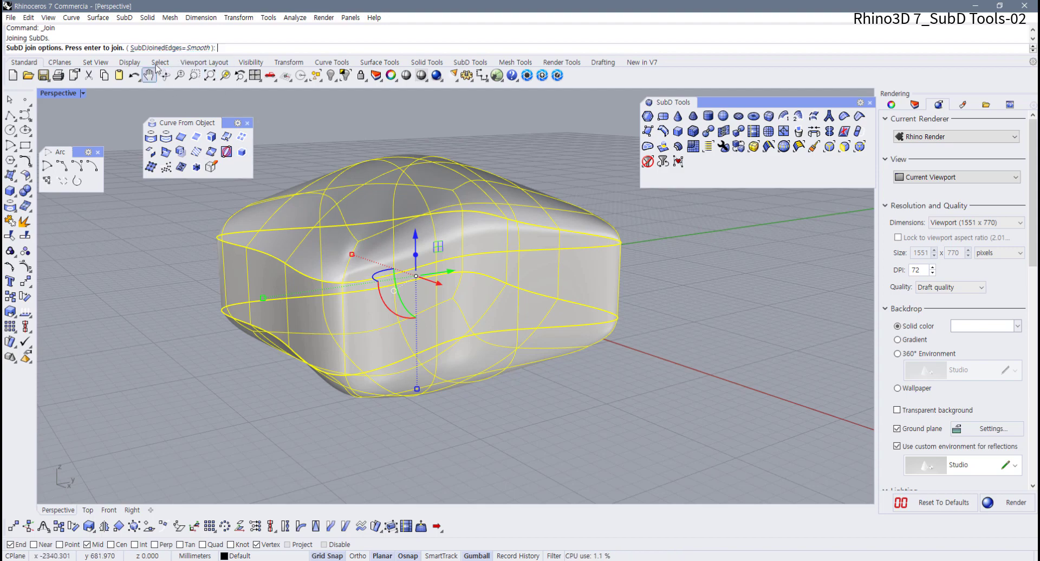
right_click(677, 314)
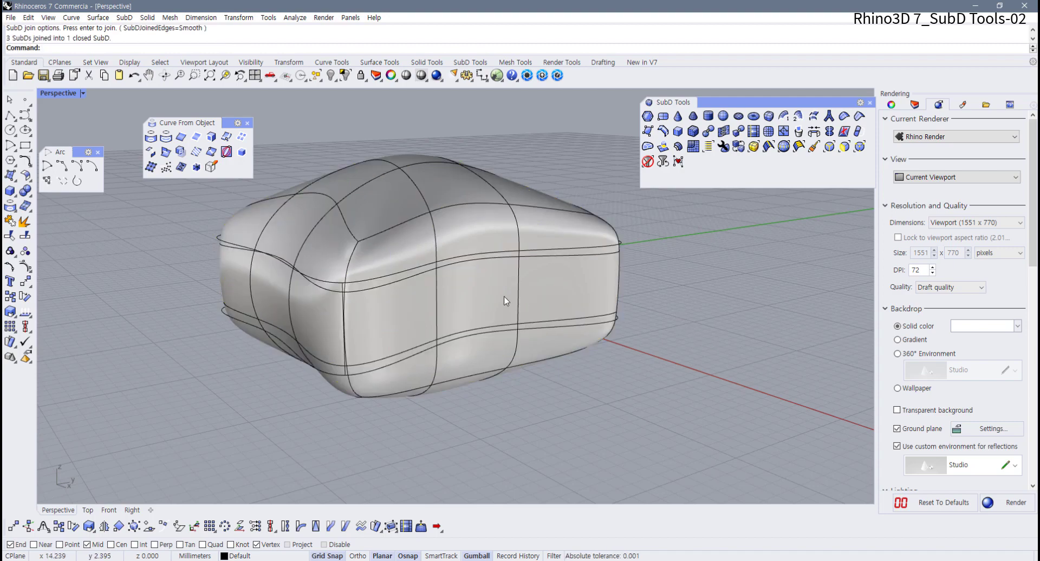
Step: Delete the two duplicated border curves and the corner line left around the joined SubD
click(296, 272)
key(Delete)
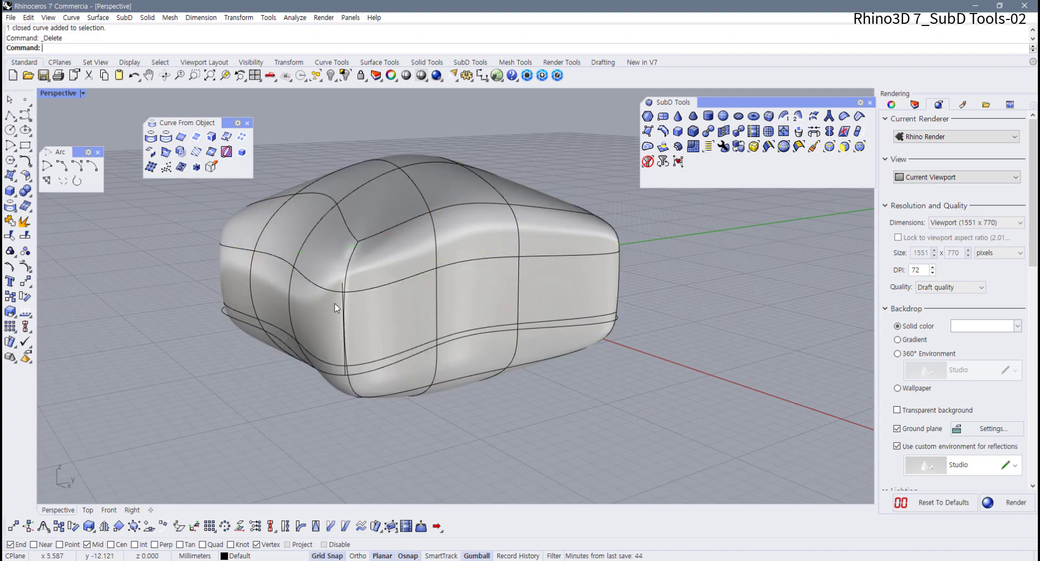
click(395, 368)
key(Delete)
right_drag(395, 366, 273, 307)
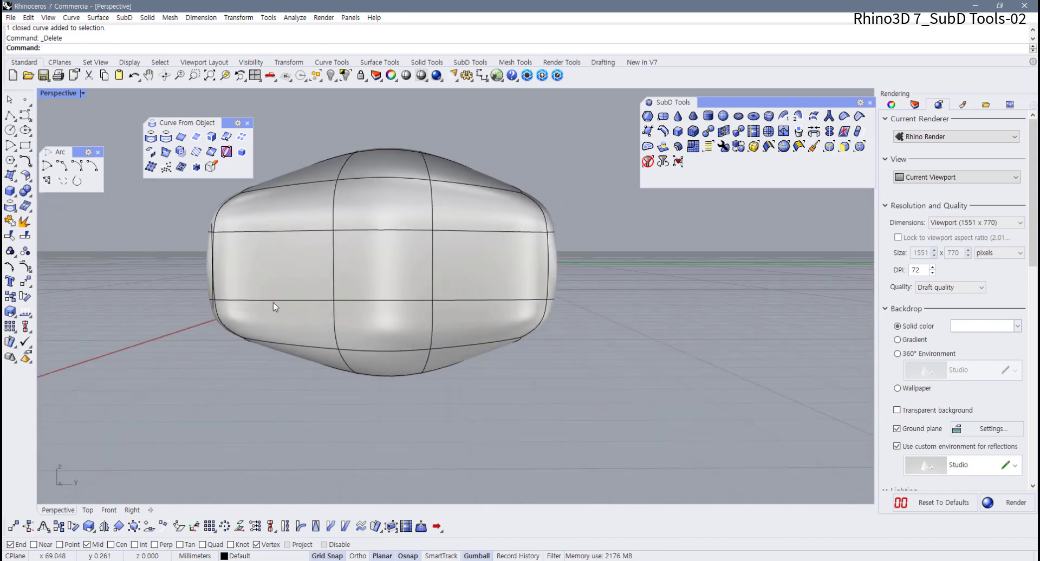
drag(189, 209, 246, 352)
right_drag(262, 293, 401, 295)
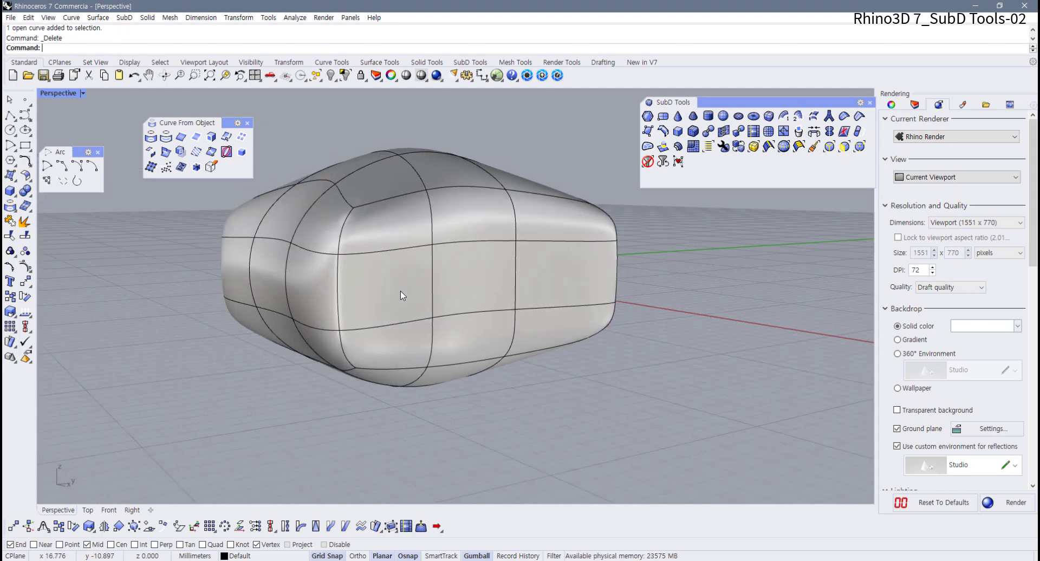
Step: Insert a full edge loop at mid-height of the side band across its ring of vertical edges
click(663, 132)
click(516, 274)
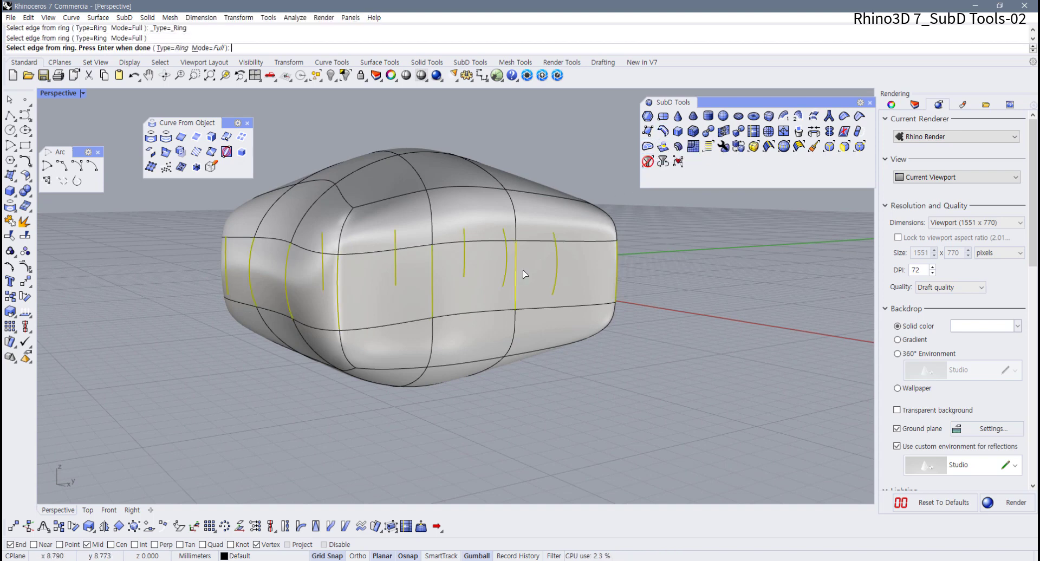
key(Return)
click(514, 276)
Step: Select the side band's middle edge loop, move the Selection Filter clear of the model, and clear the selection
right_drag(580, 286, 506, 270)
click(419, 263)
double_click(511, 260)
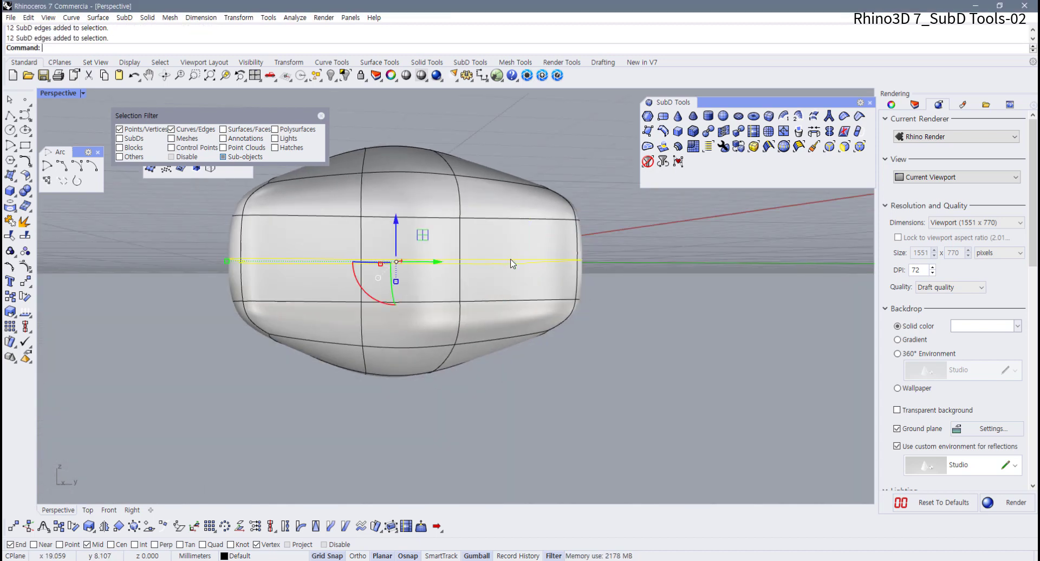
right_drag(511, 263, 542, 286)
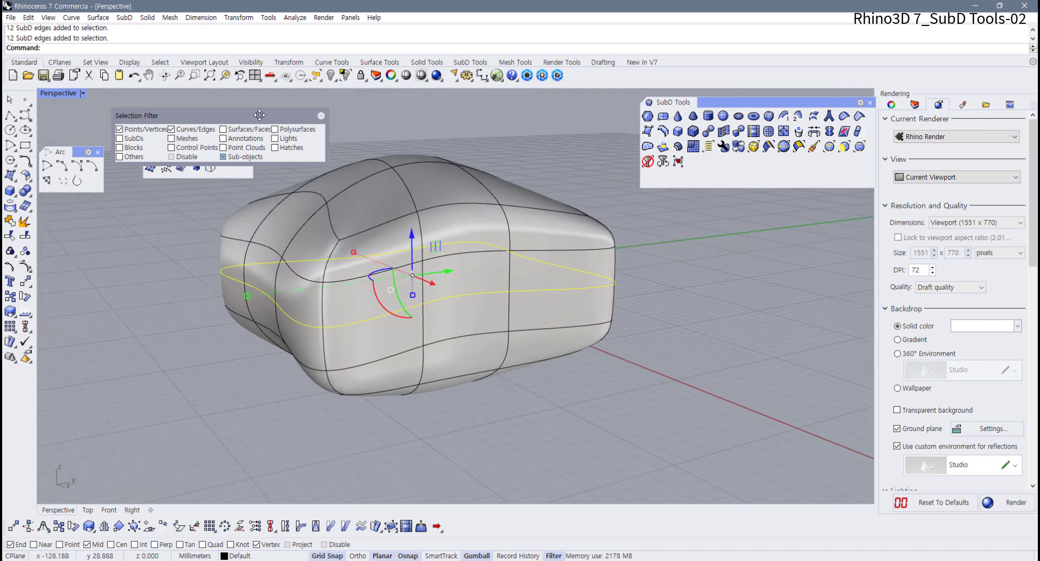
drag(260, 115, 456, 101)
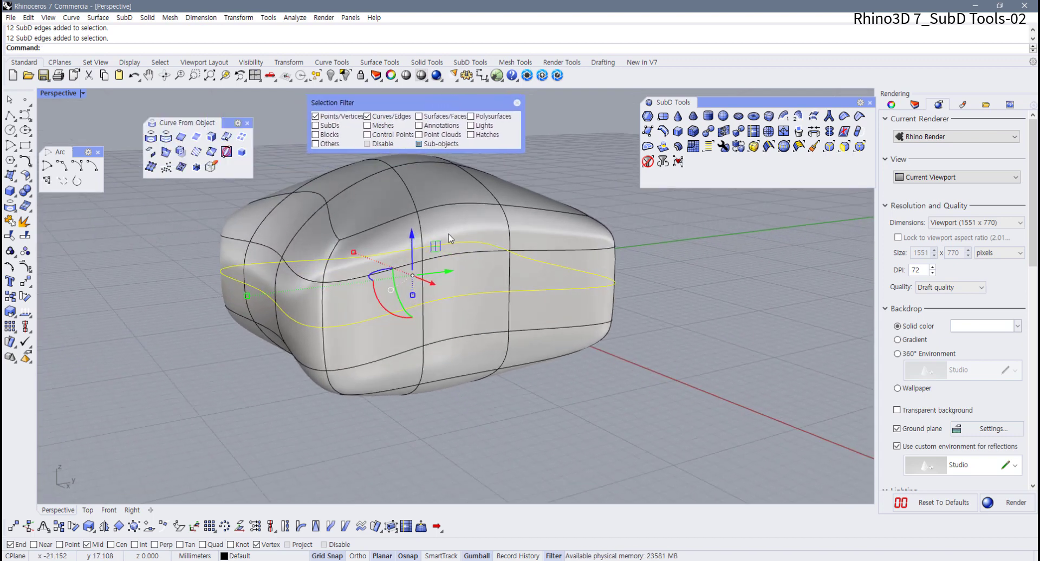
right_drag(448, 234, 543, 294)
click(643, 321)
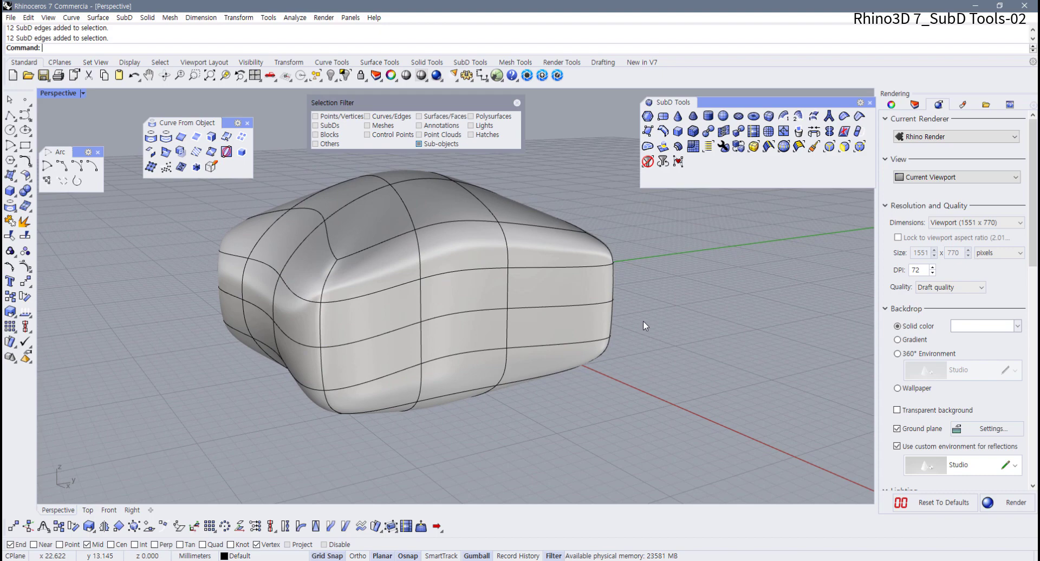
Step: Try scaling the side band's middle edge loop along Y, and undo the scaling
double_click(568, 305)
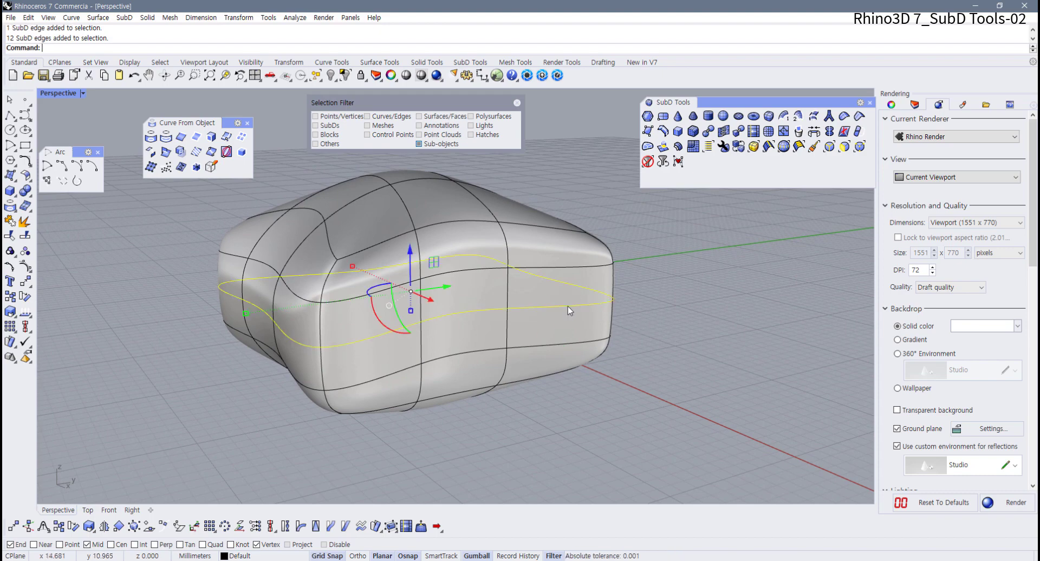
right_drag(294, 330, 244, 336)
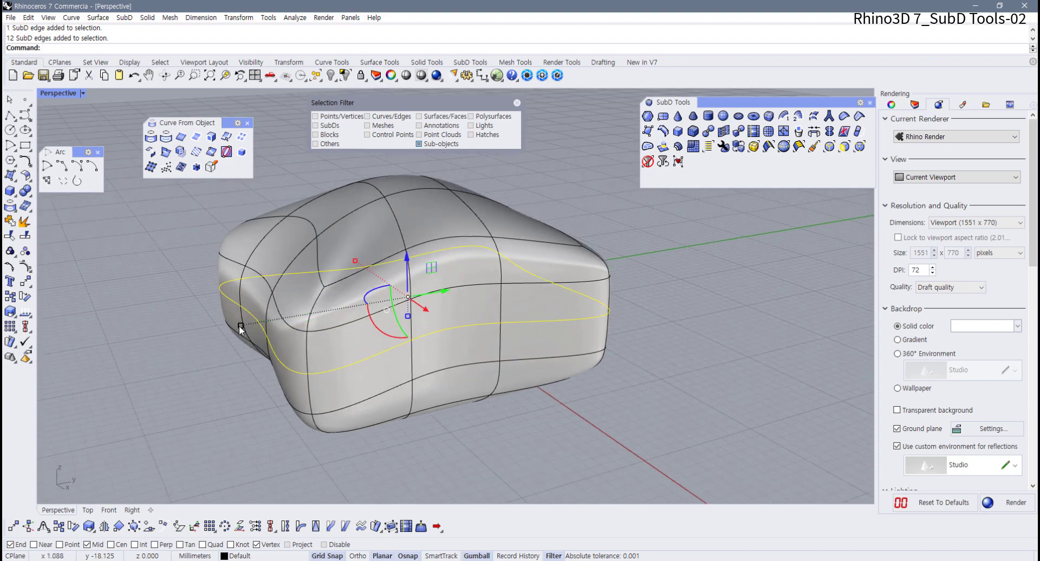
mouse_move(239, 324)
mouse_down()
mouse_move(222, 326)
mouse_move(232, 342)
mouse_up()
key(ctrl+z)
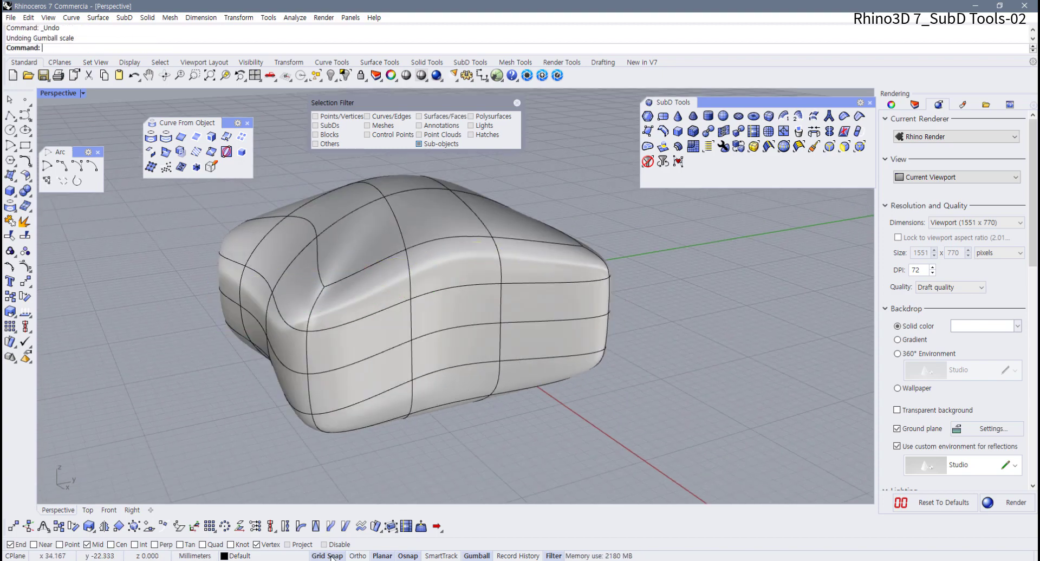
Step: Turn off Grid Snap and scale the side band's middle edge loop outward so the band bulges, and deselect it
double_click(348, 372)
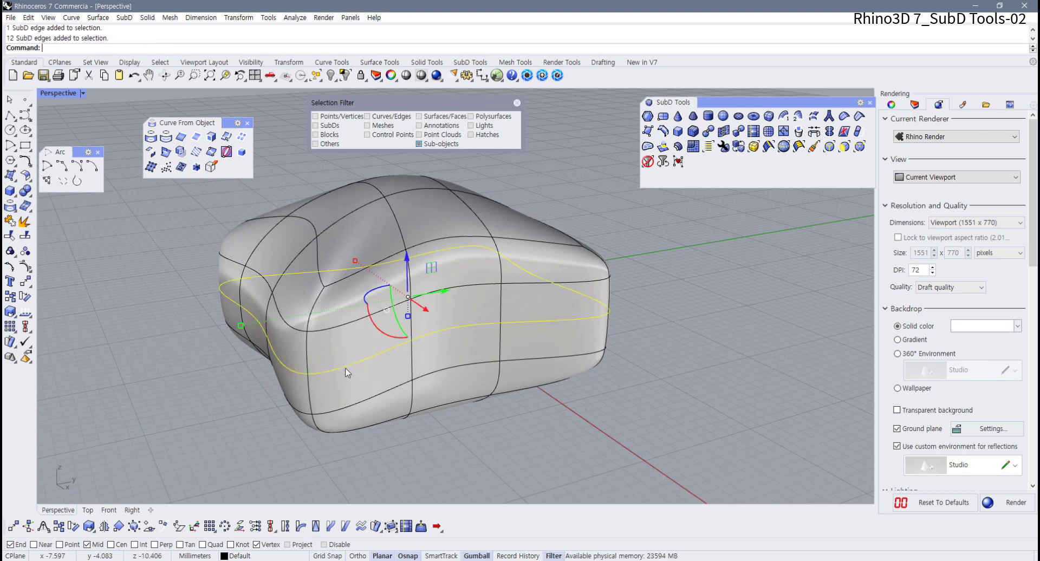
drag(241, 323, 215, 329)
click(615, 410)
right_drag(615, 410, 588, 409)
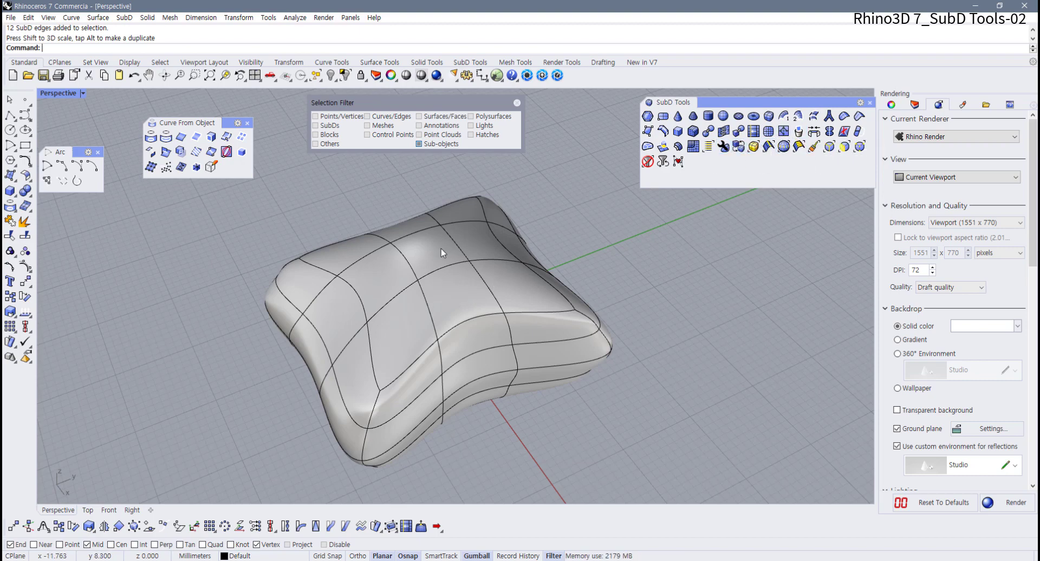
right_drag(441, 249, 434, 278)
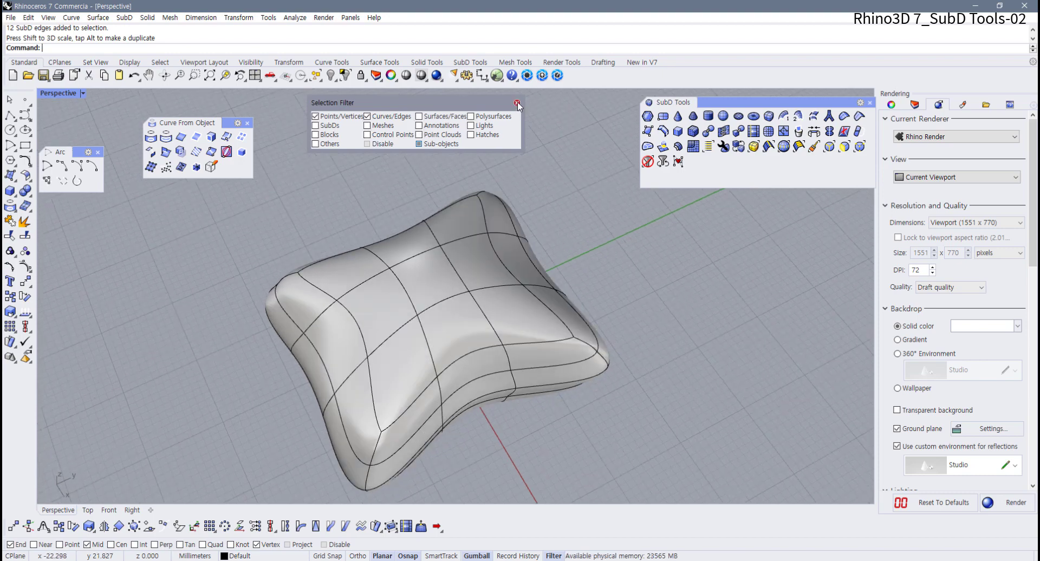
Step: Close the Selection Filter and delete the face at the centre of the SubD's upper side
click(516, 104)
click(442, 286)
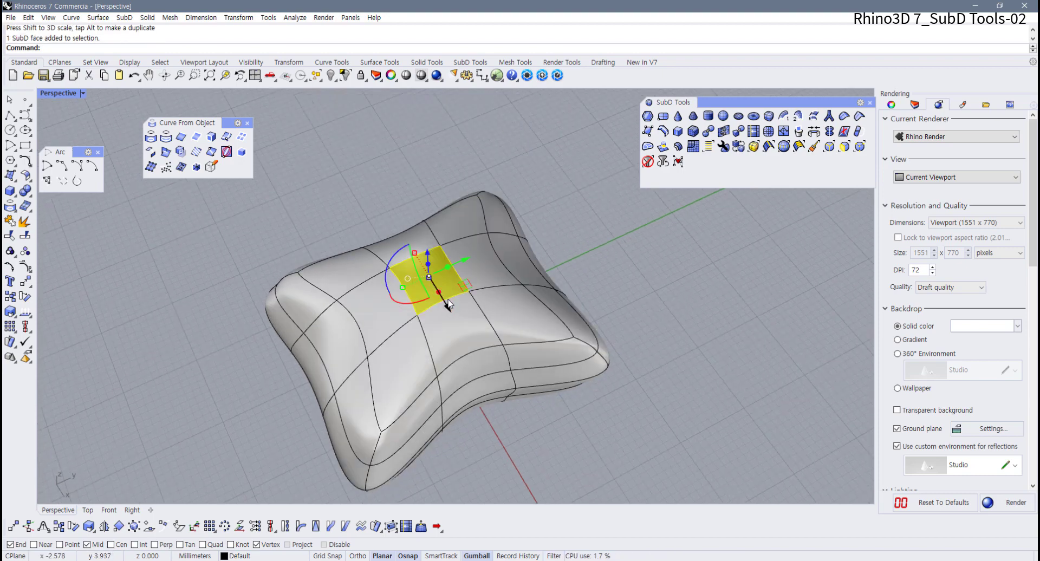
key(Delete)
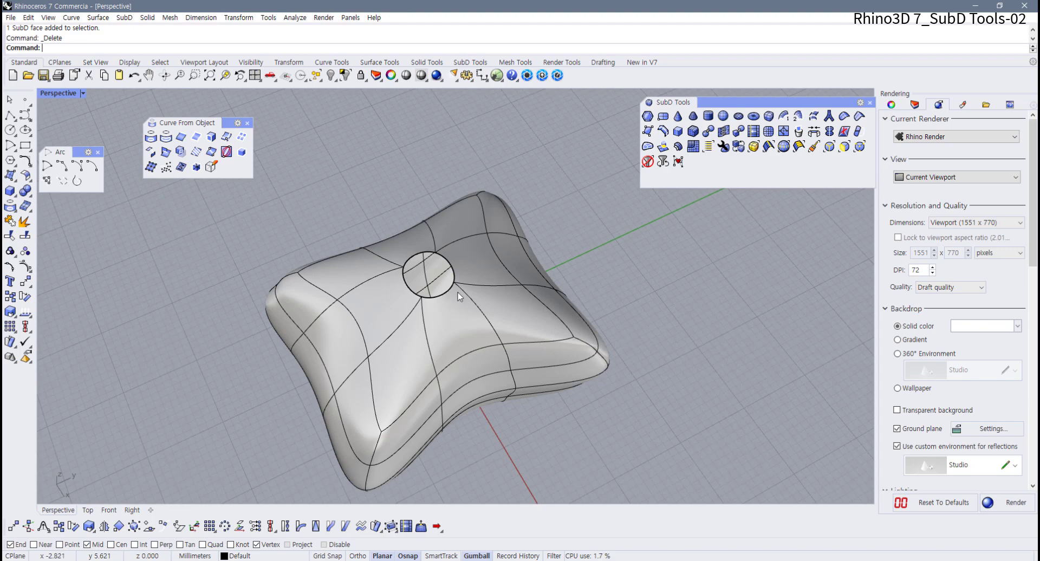
Step: Fill the hole in the SubD's upper side from its boundary edges using the SingleFace patch style
scroll(457, 293, up, 4)
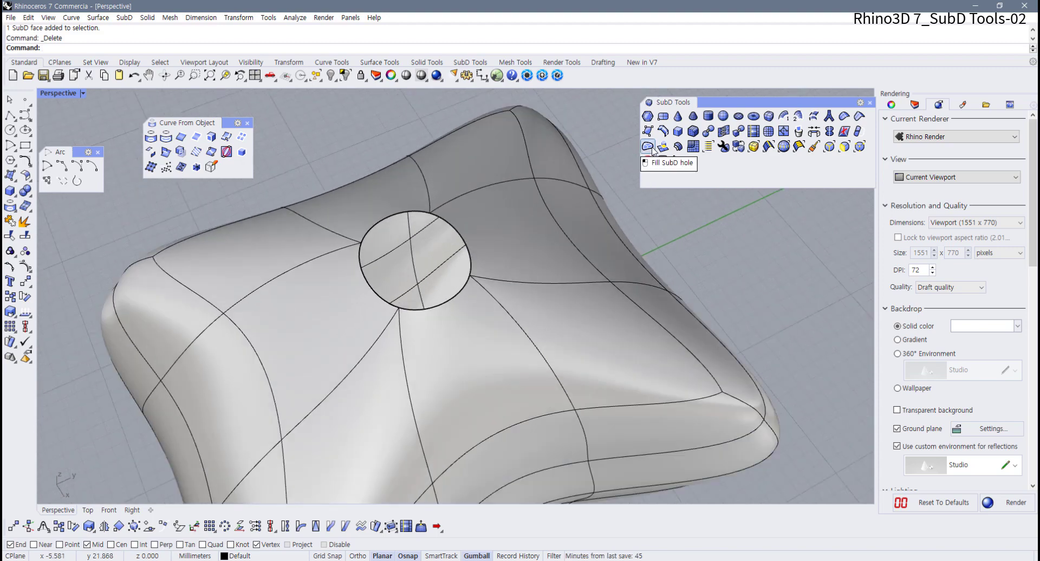
click(652, 149)
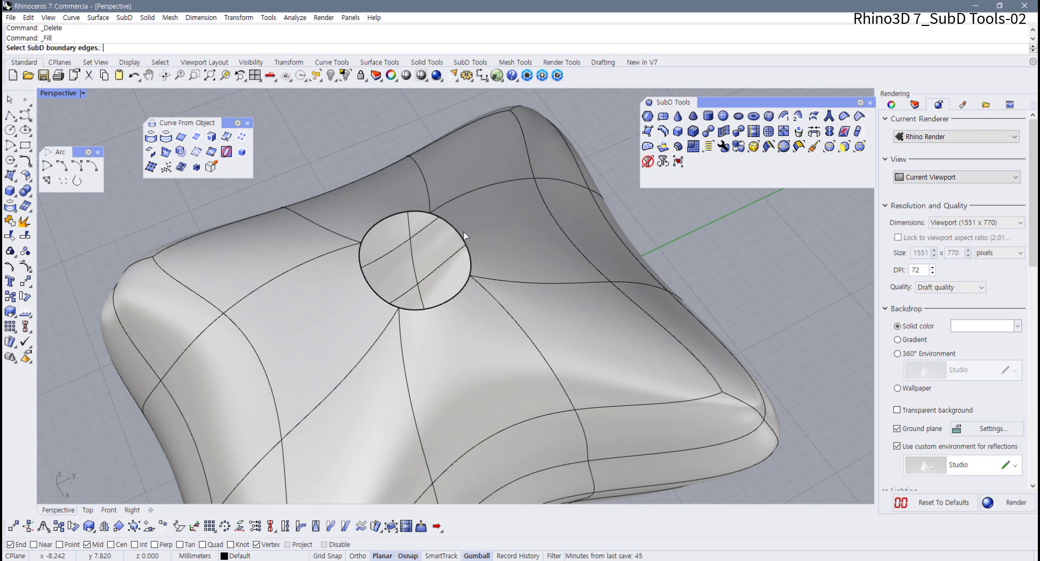
click(456, 299)
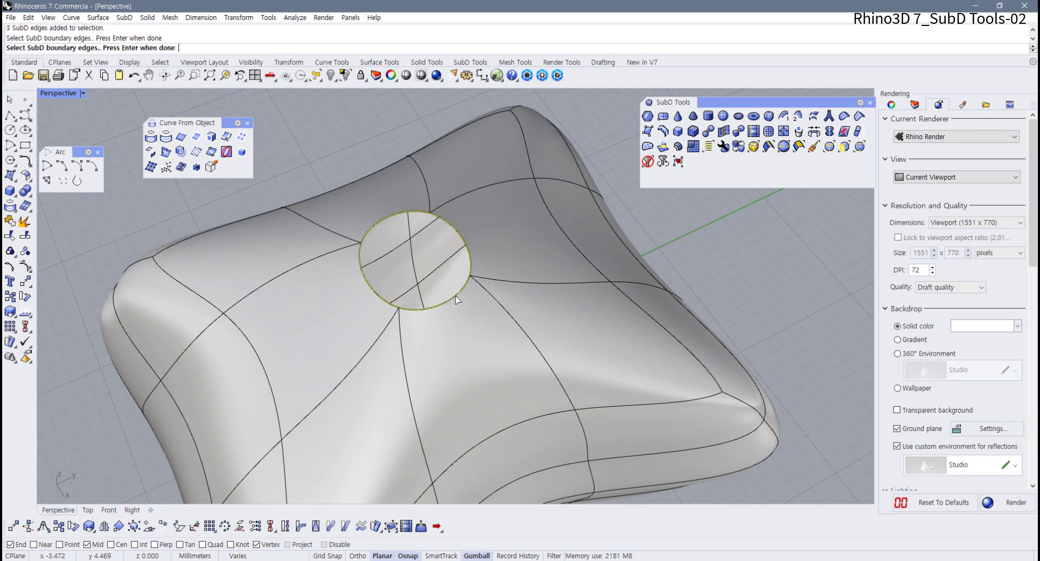
key(Return)
key(Return)
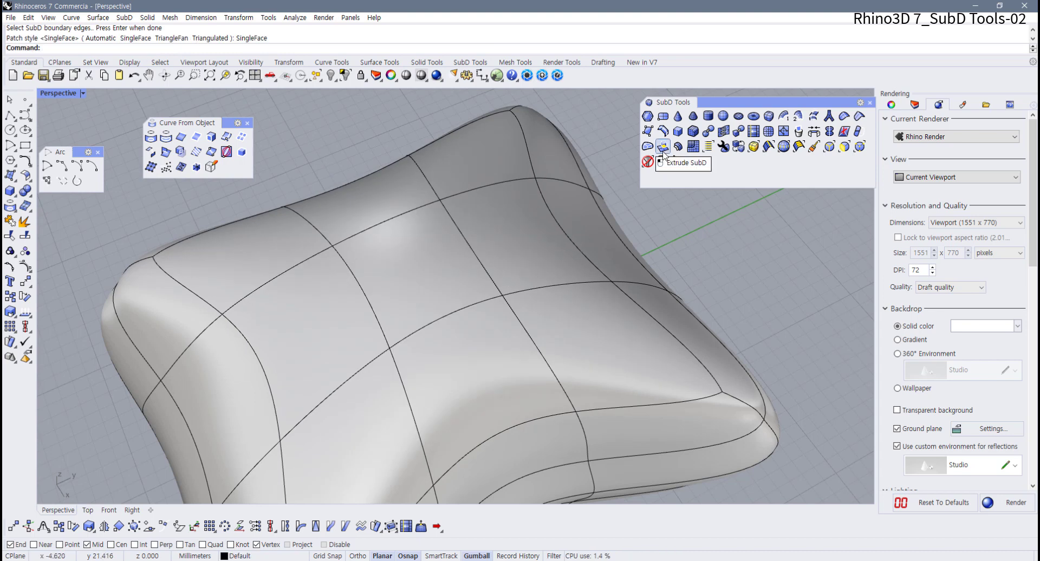
Step: Extrude the SubD's upper centre face upward with the direction constrained to Z, up to about z 20.6 mm
ctrl+shift+click(455, 255)
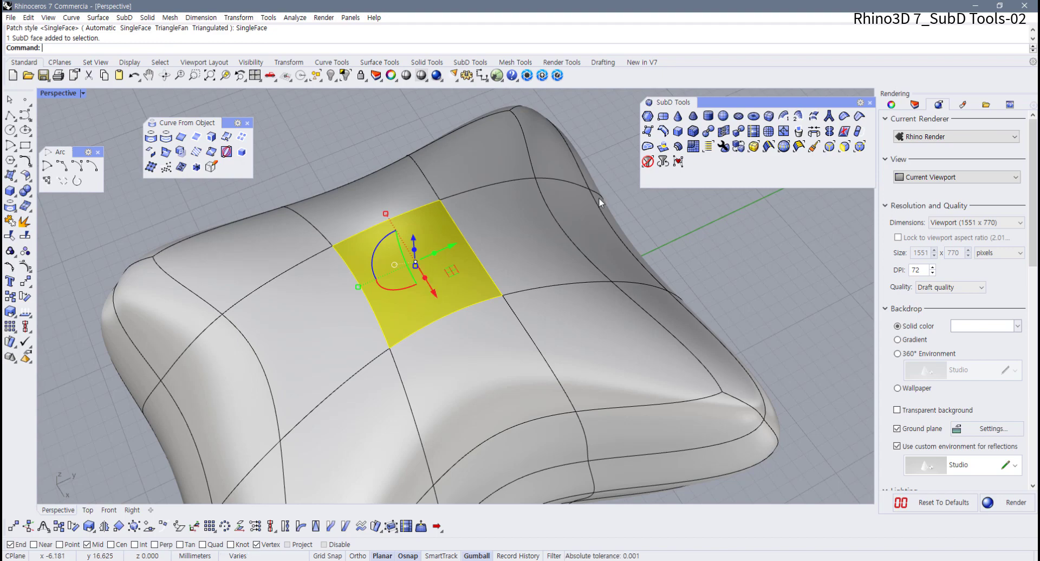
click(662, 146)
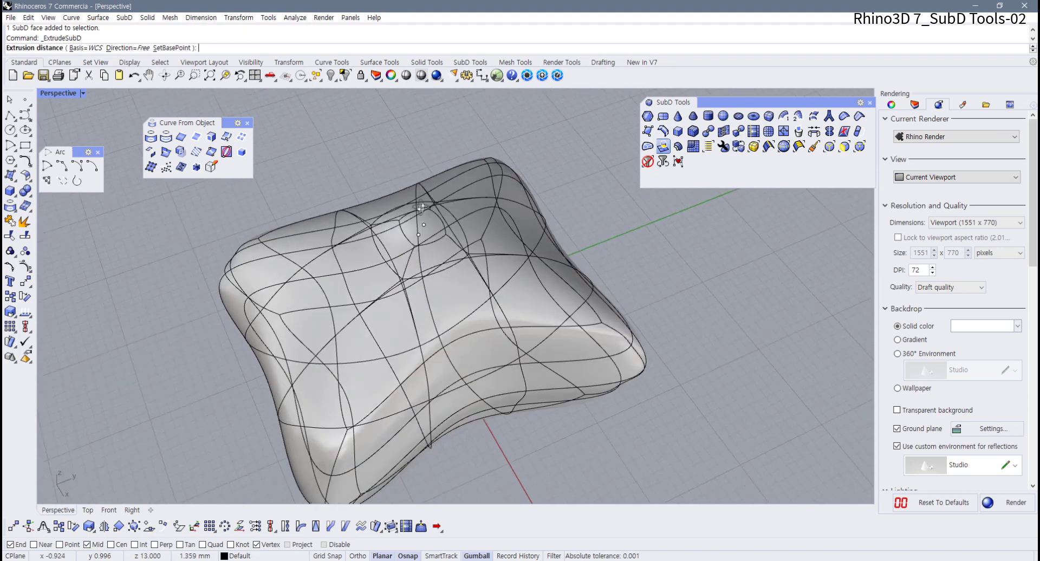
shift+right_drag(420, 176, 414, 217)
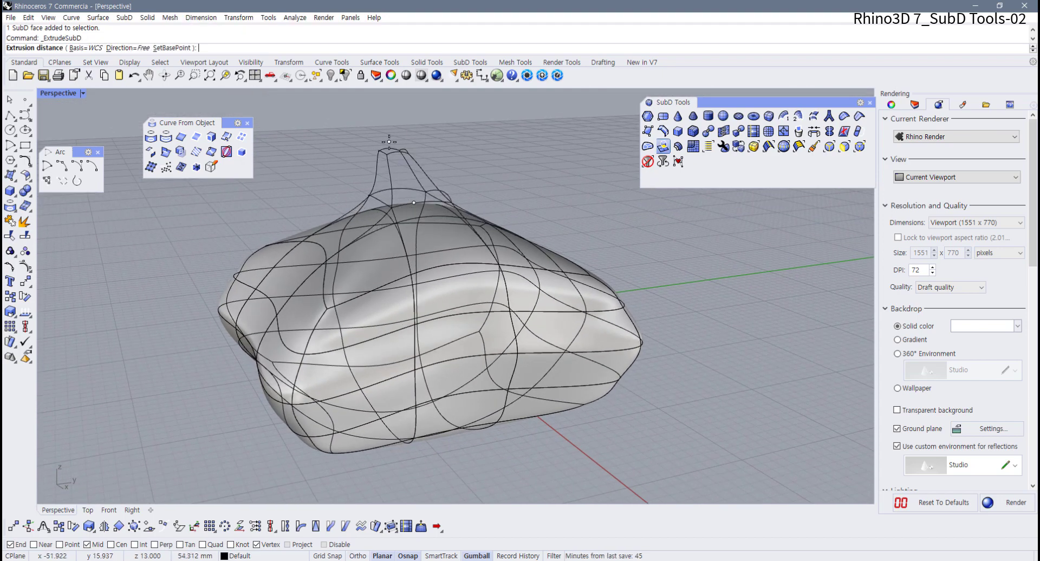
click(128, 48)
click(100, 49)
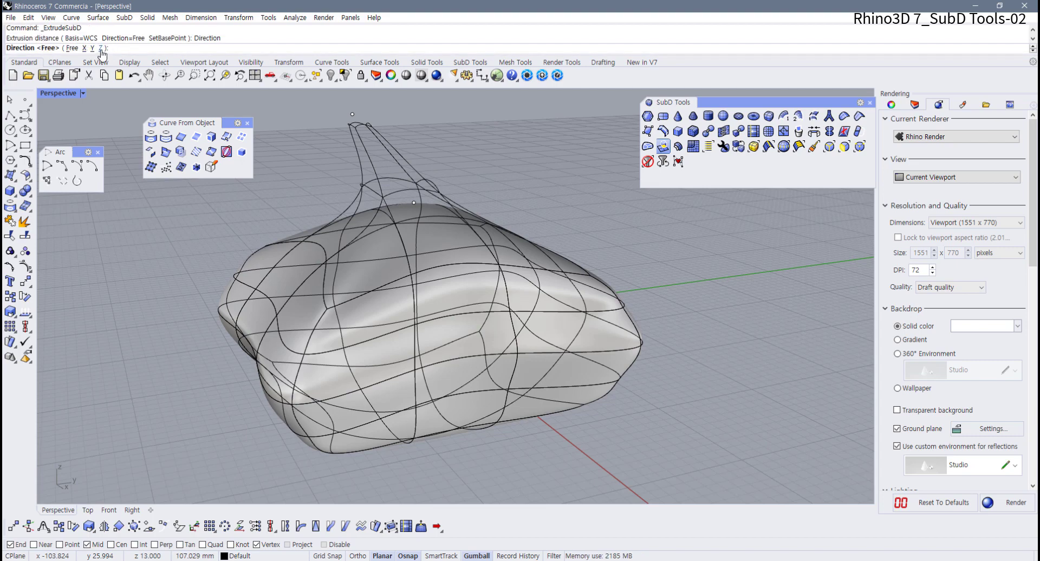
click(355, 136)
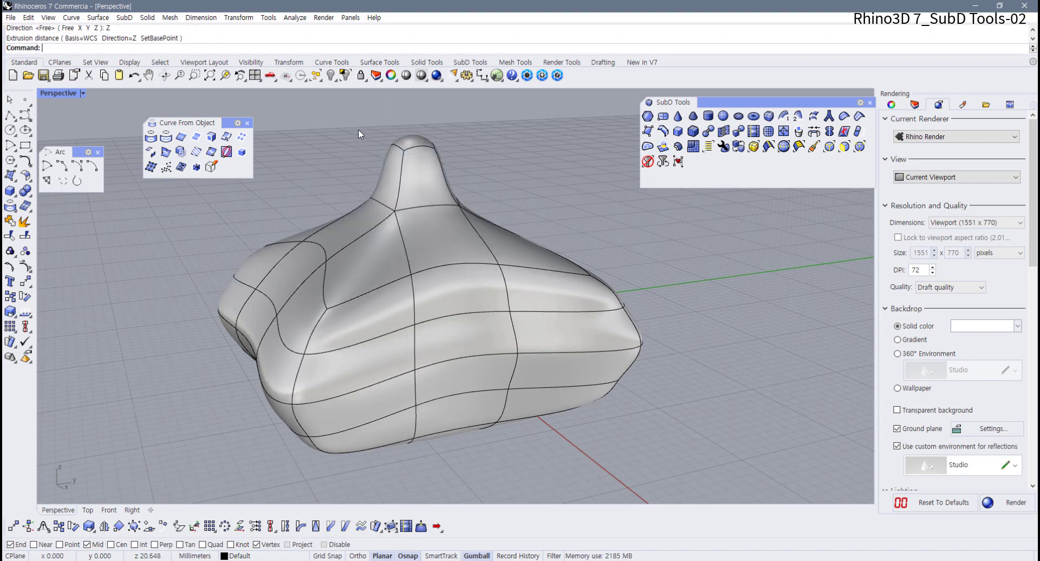
Step: Try inserting a full edge loop through the extrusion's vertical edge ring just below its upper rim, positioned in flat SubD display
scroll(488, 211, up, 6)
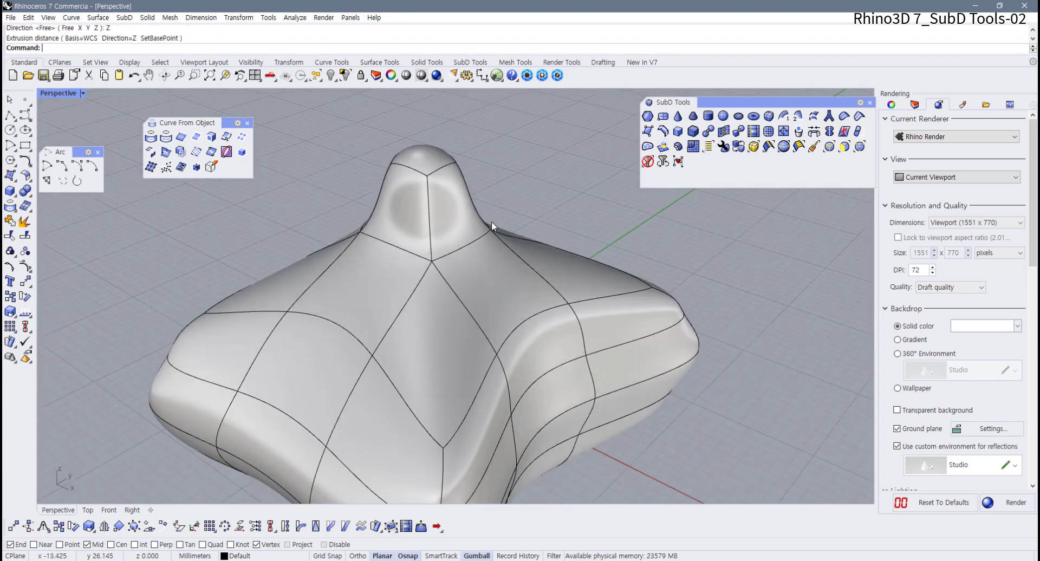
scroll(417, 241, up, 3)
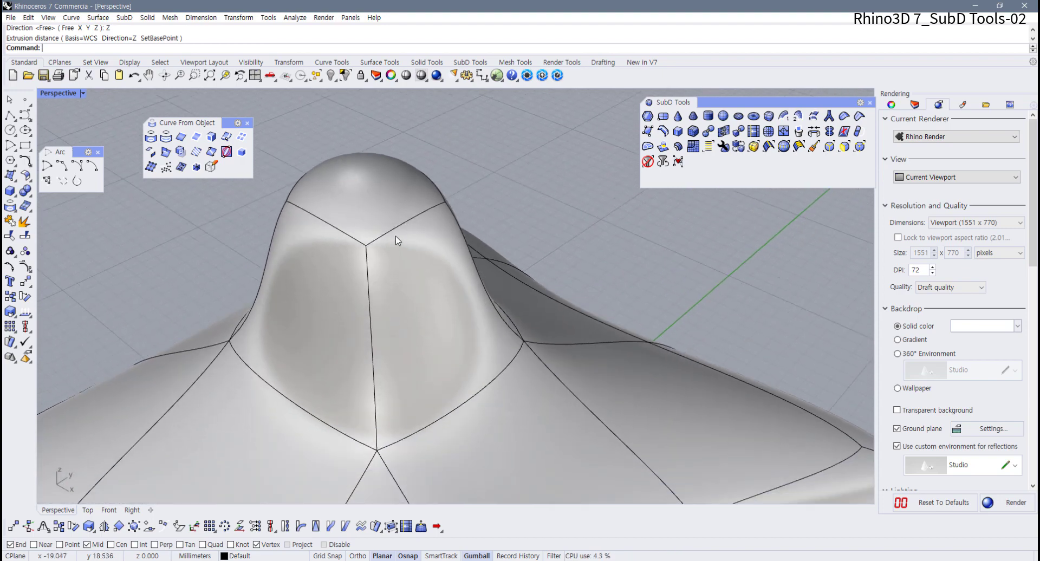
shift+right_drag(402, 210, 439, 199)
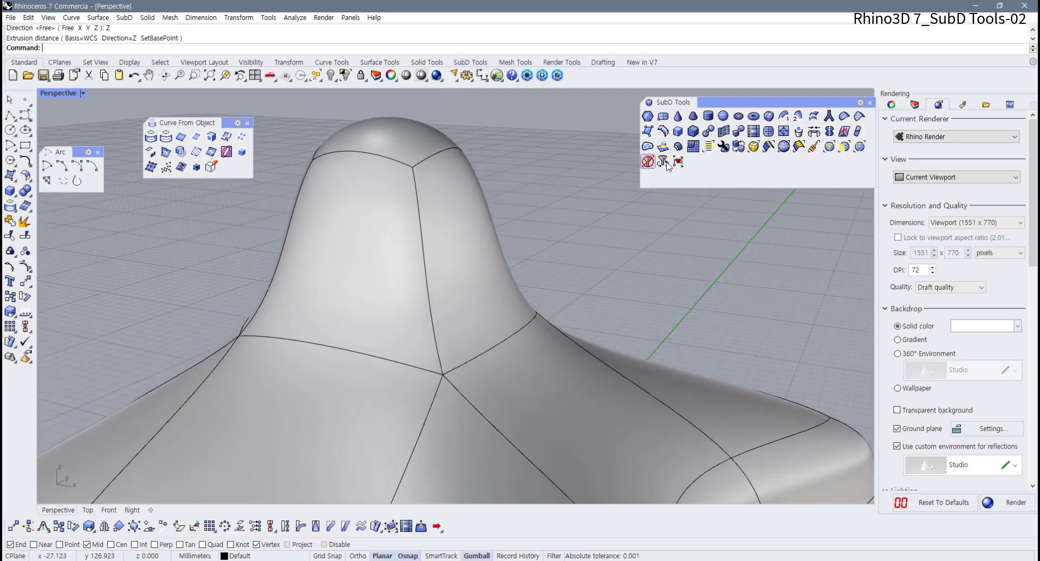
right_click(662, 133)
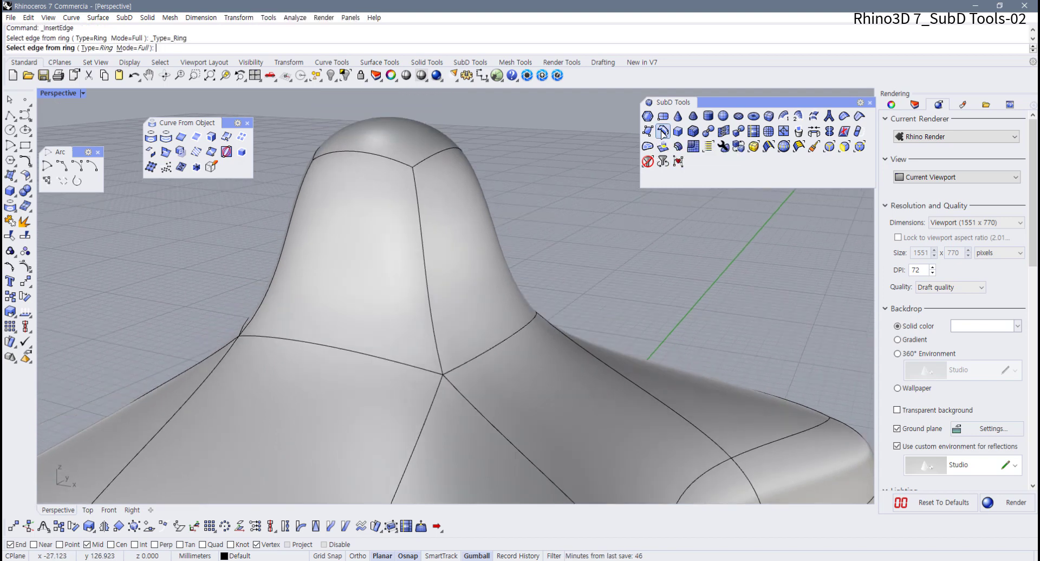
drag(528, 197, 342, 246)
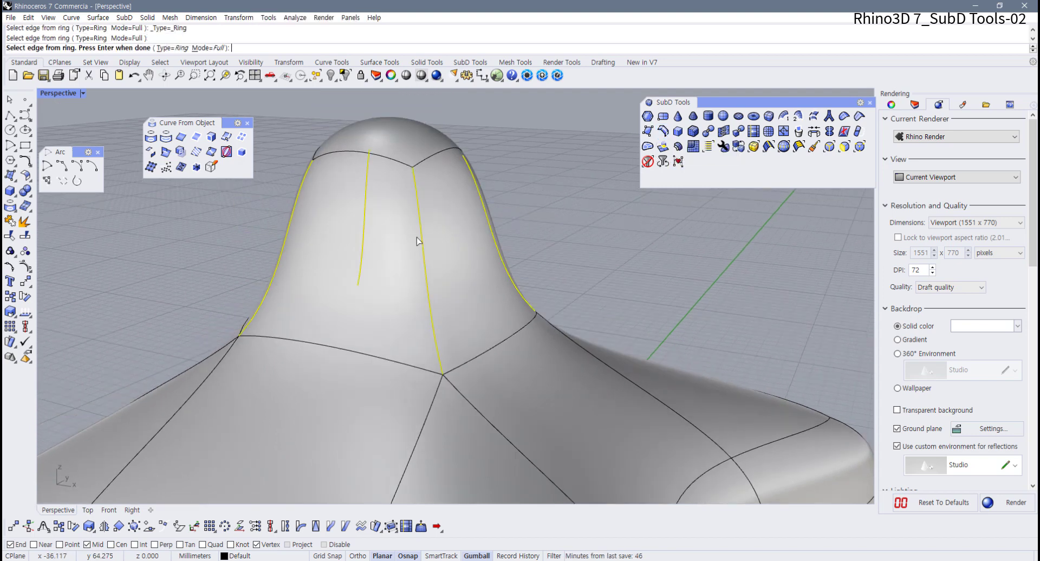
key(Return)
drag(424, 102, 681, 231)
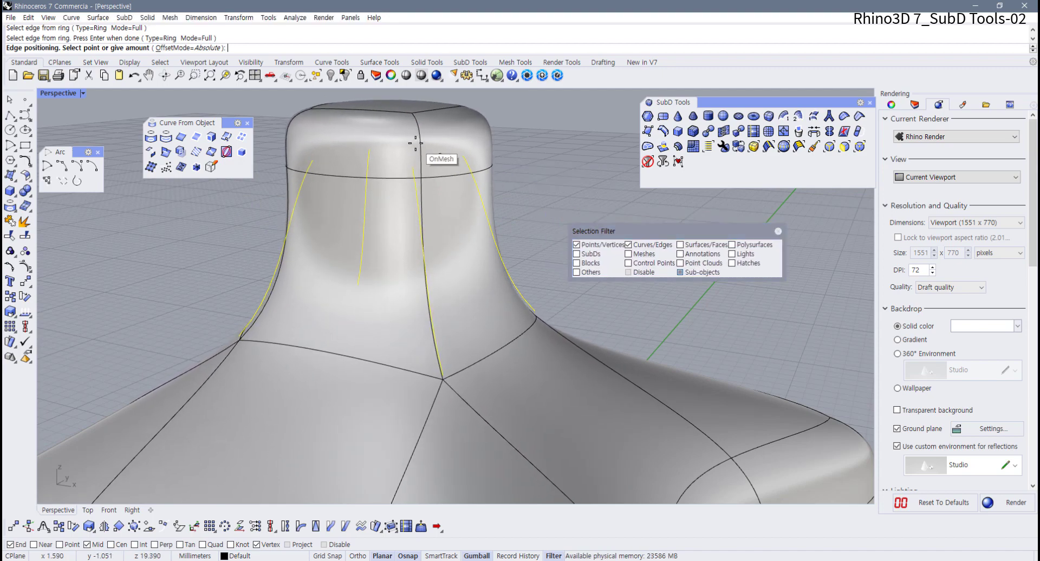
key(Tab)
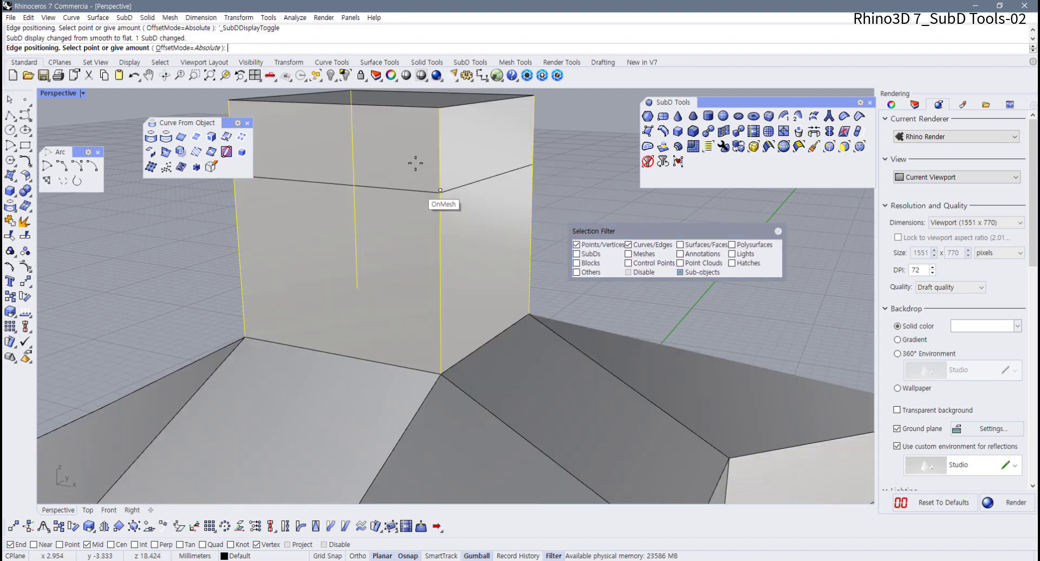
click(427, 120)
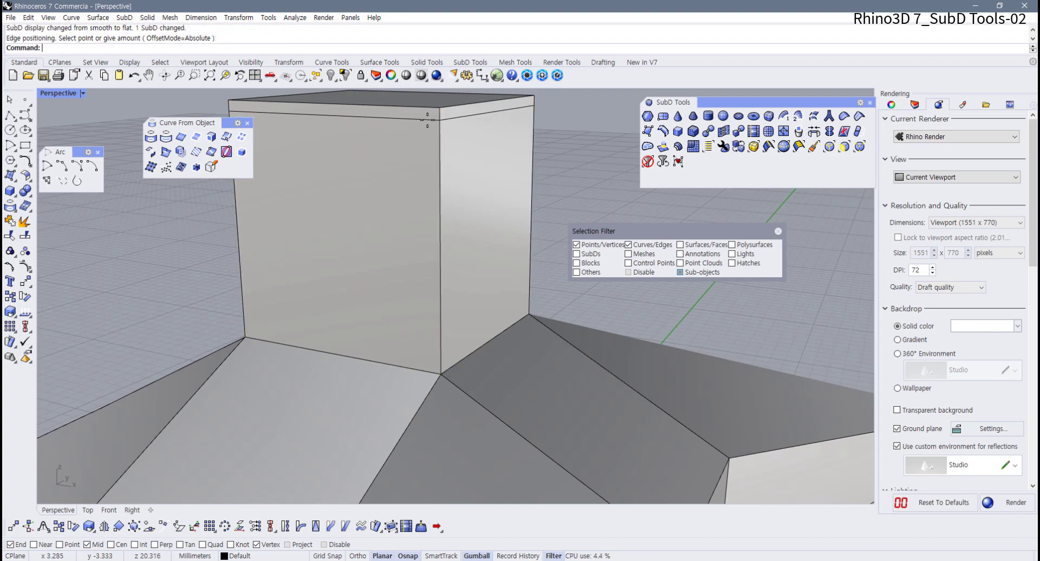
Step: Compare the extrusion in smooth and flat SubD display, and undo the inserted edge loop
right_drag(447, 161, 444, 201)
scroll(444, 241, down, 5)
key(Tab)
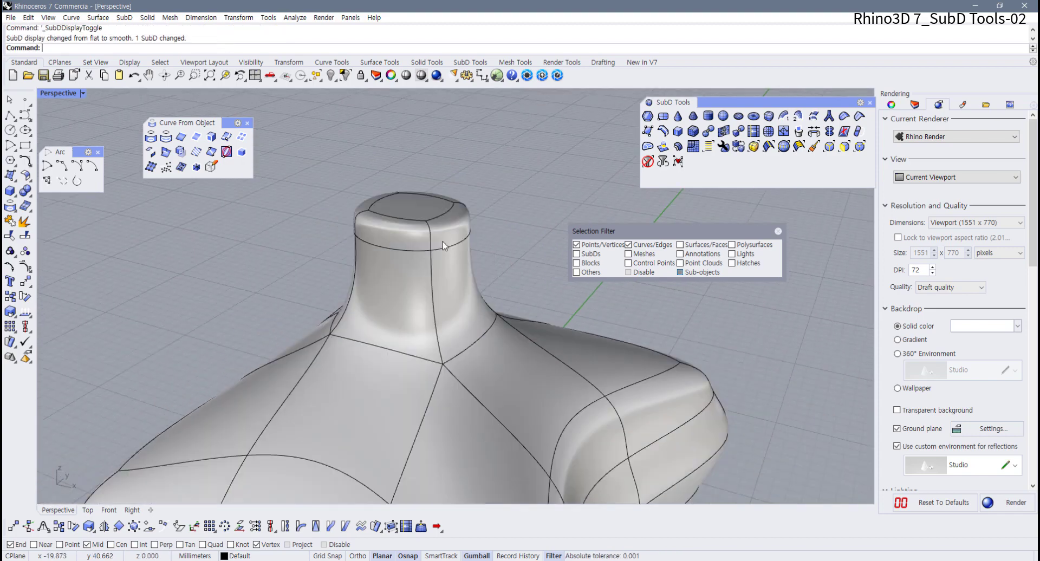
key(Tab)
scroll(443, 241, up, 5)
key(Tab)
key(Tab)
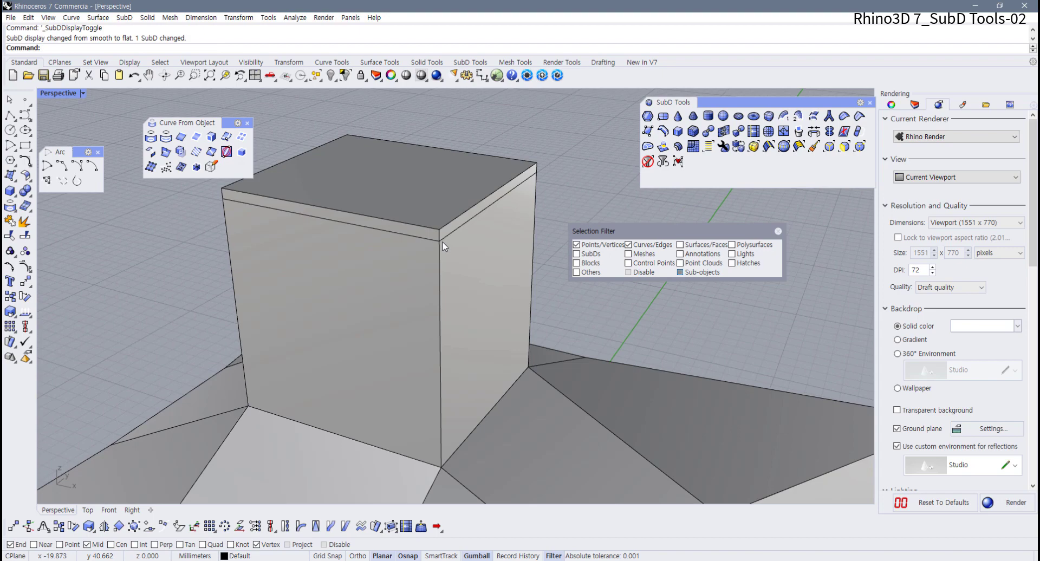
key(ctrl+z)
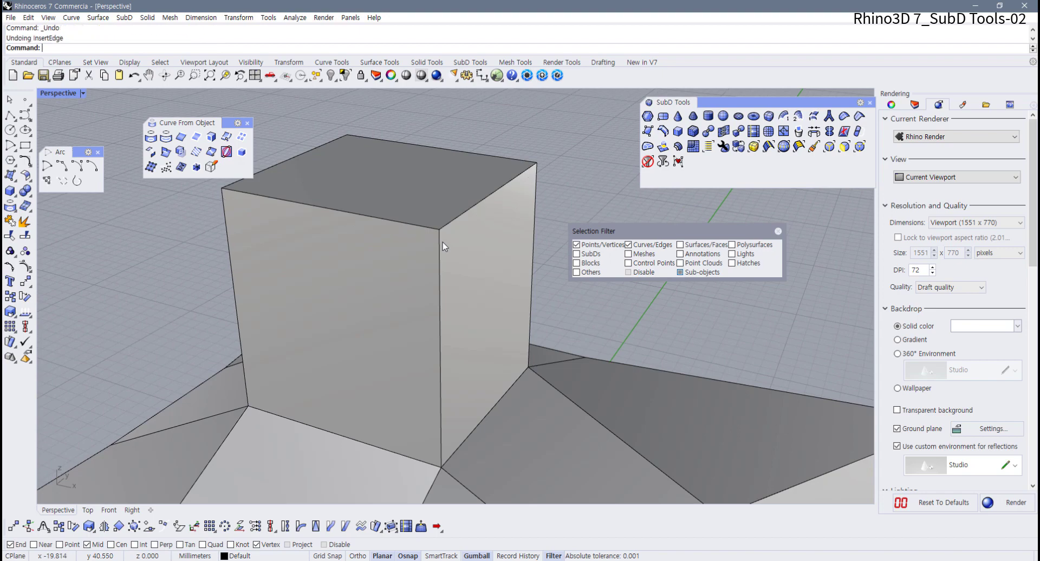
Step: Bevel the upper rim edges of the extrusion with 1 segment and straightness 1, positioning a narrow bevel in the Front view
click(694, 131)
click(502, 190)
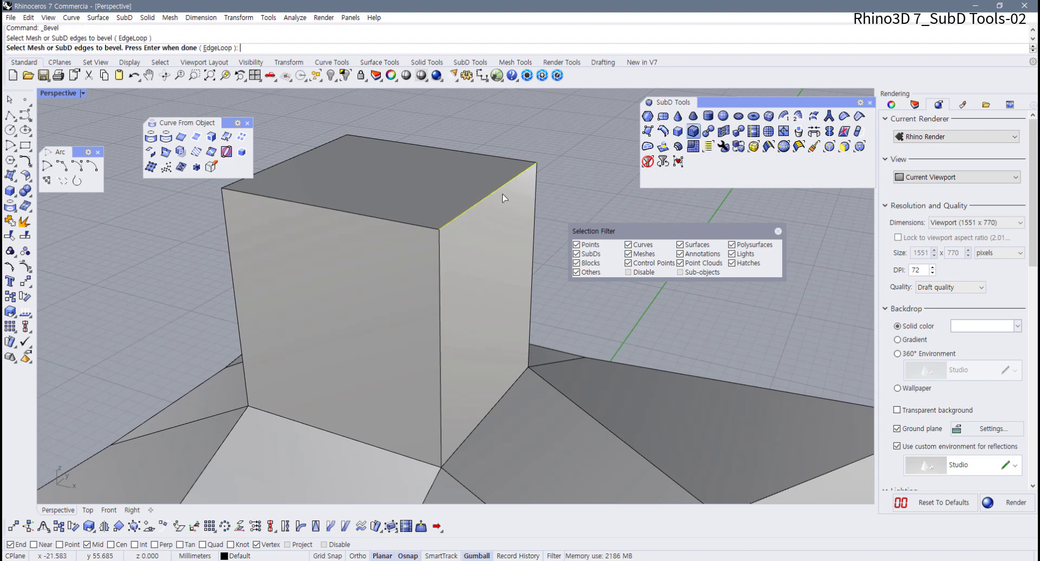
scroll(502, 194, down, 5)
click(476, 150)
key(Return)
scroll(528, 165, up, 5)
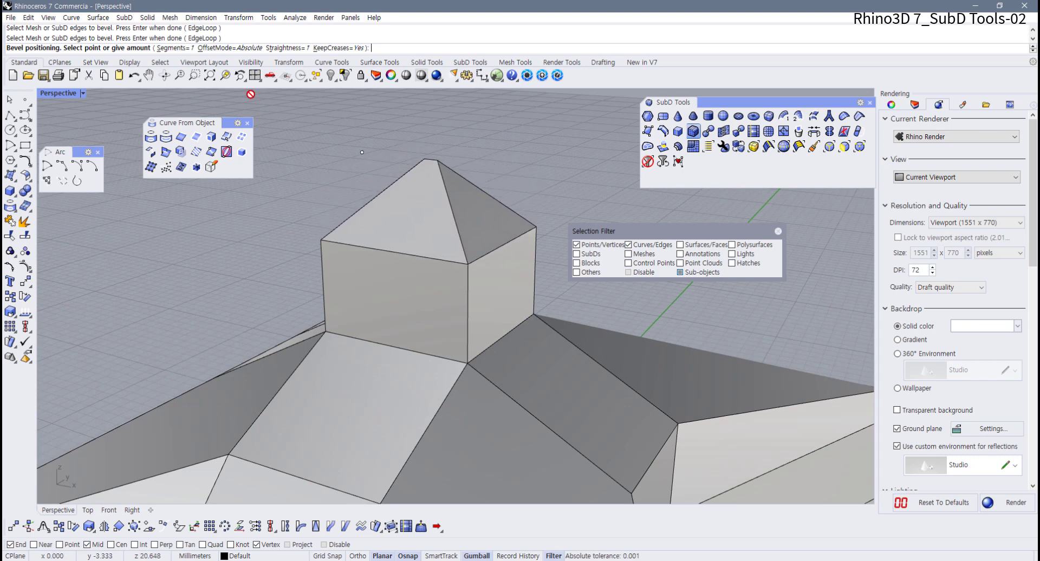
click(176, 48)
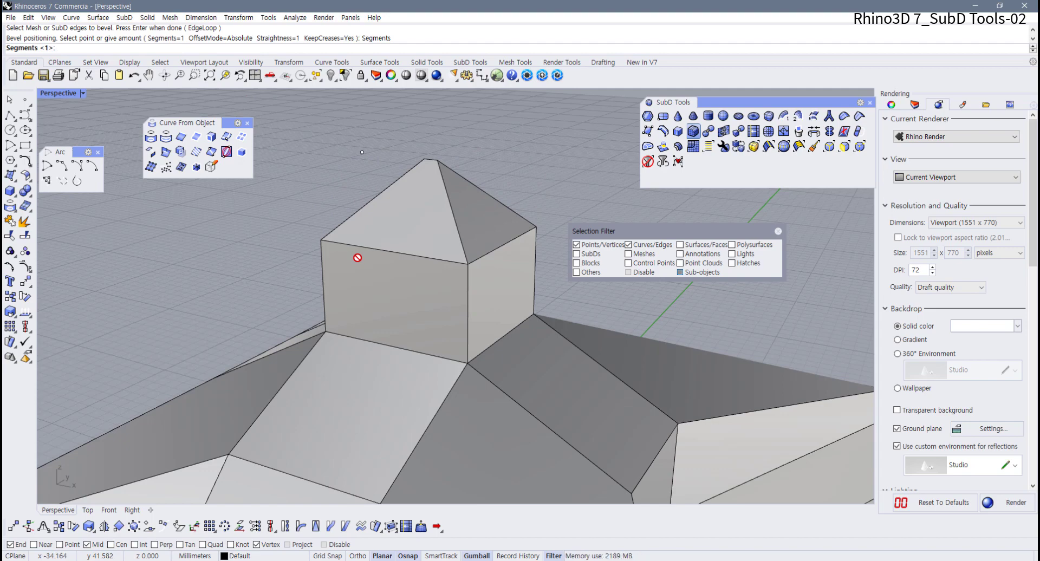
key(Return)
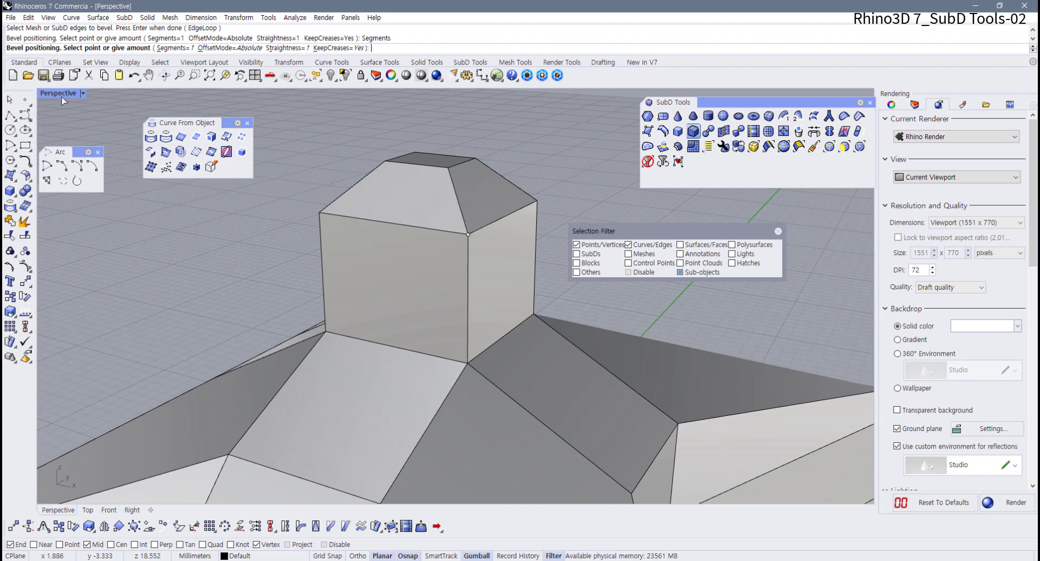
double_click(62, 98)
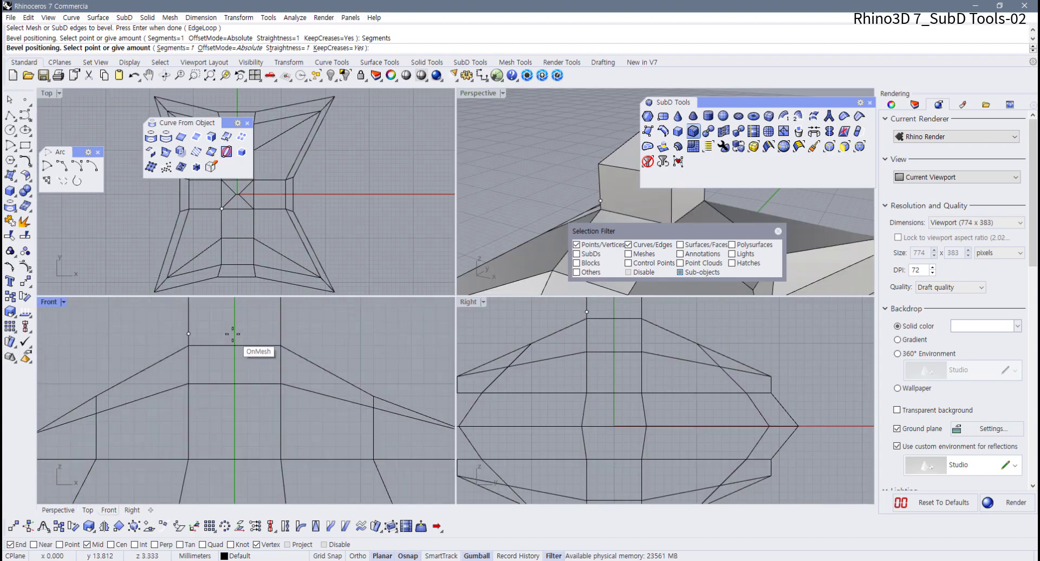
scroll(232, 422, up, 3)
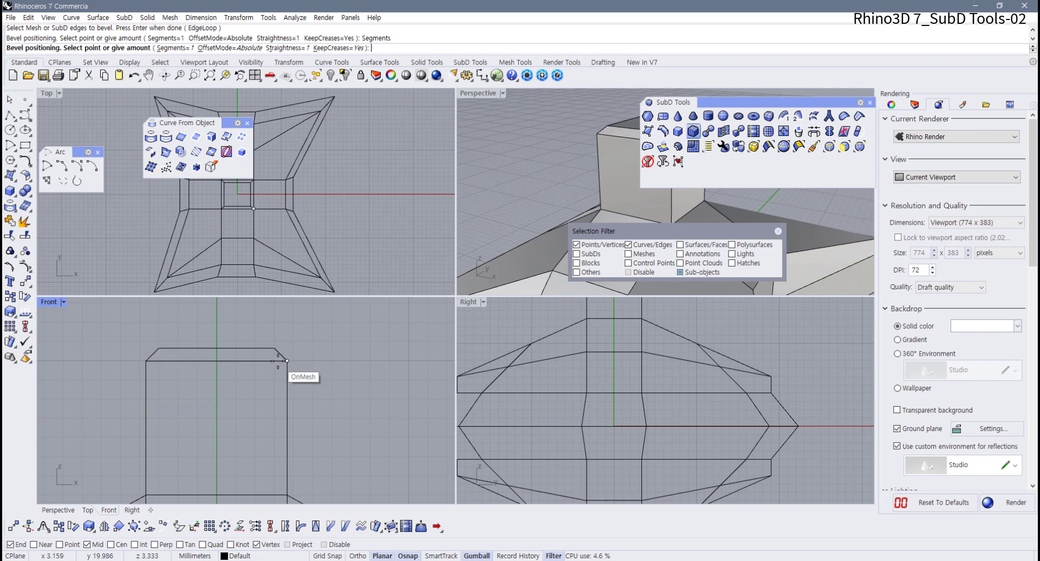
click(285, 357)
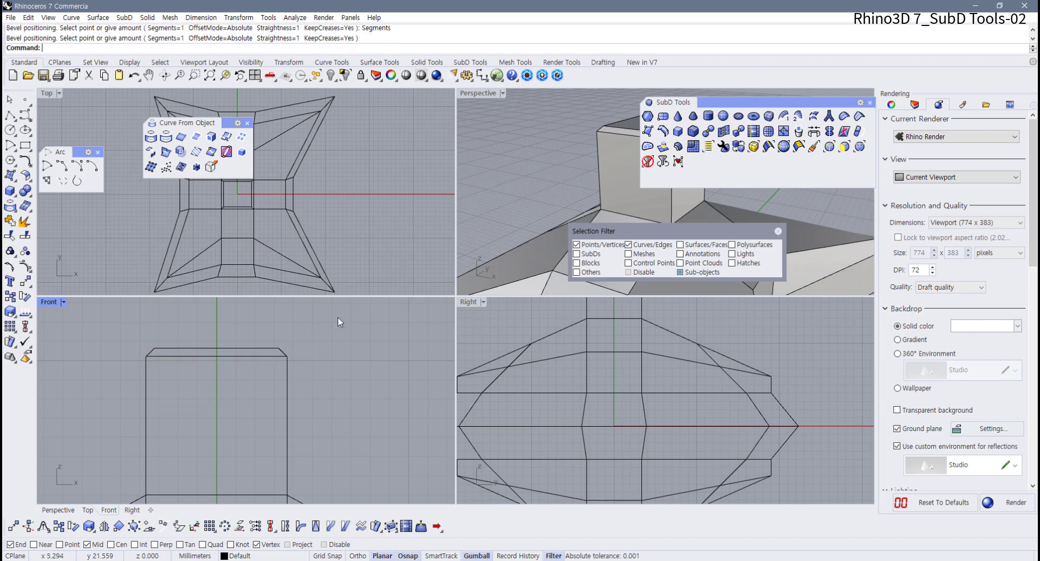
Step: Compare the single-segment bevel on the extrusion's rim in smooth and flat SubD display, and undo the bevel
double_click(479, 93)
scroll(428, 287, down, 3)
key(Tab)
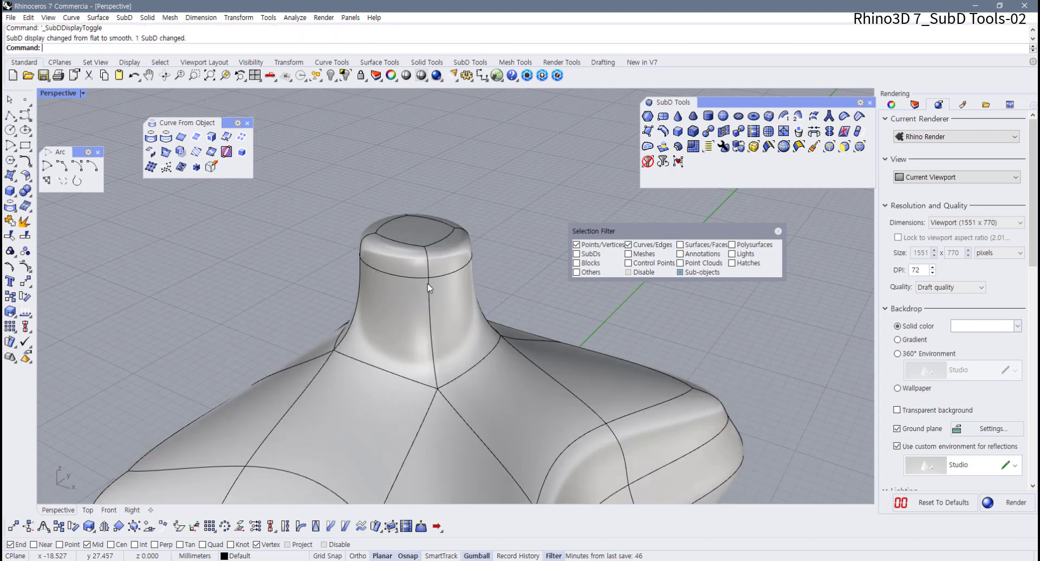
key(Tab)
key(Tab)
key(Tab)
scroll(428, 281, up, 3)
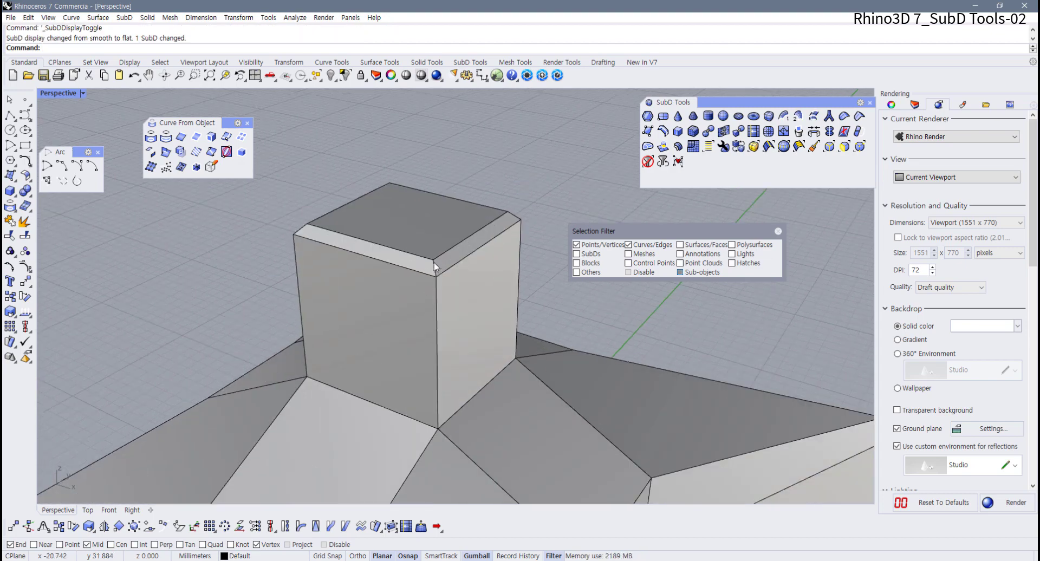
scroll(426, 278, up, 2)
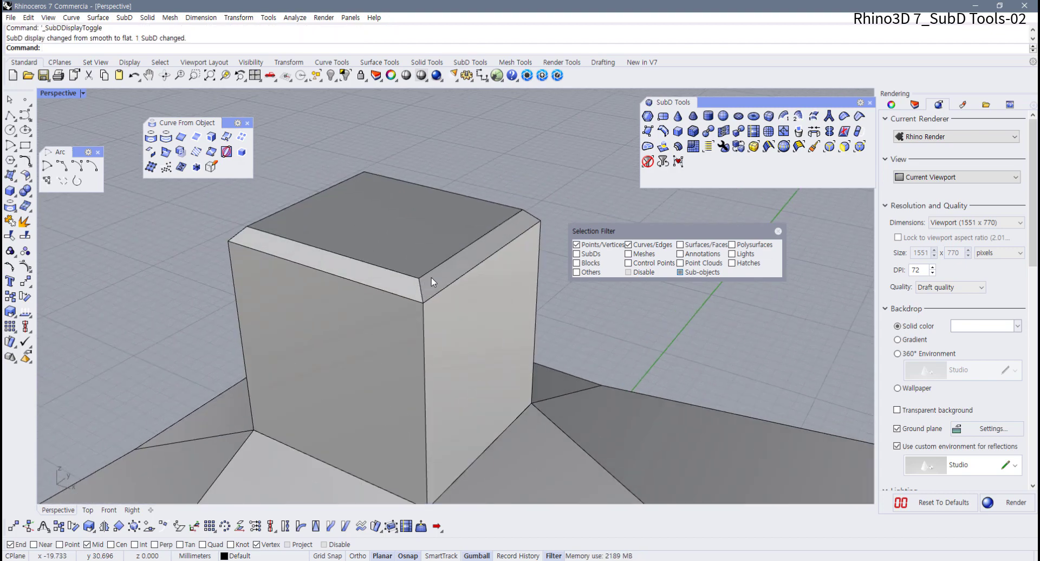
key(ctrl+z)
Step: Bevel the upper rim edges of the extrusion with 2 segments and straightness 1, positioning it narrowly below the top corner
scroll(431, 273, down, 3)
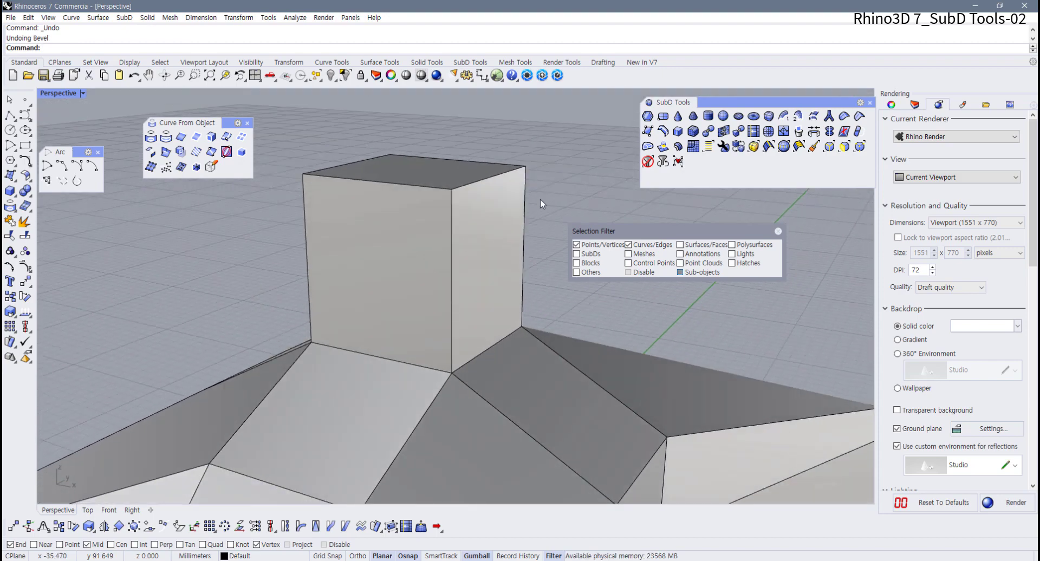
scroll(583, 185, down, 2)
click(693, 131)
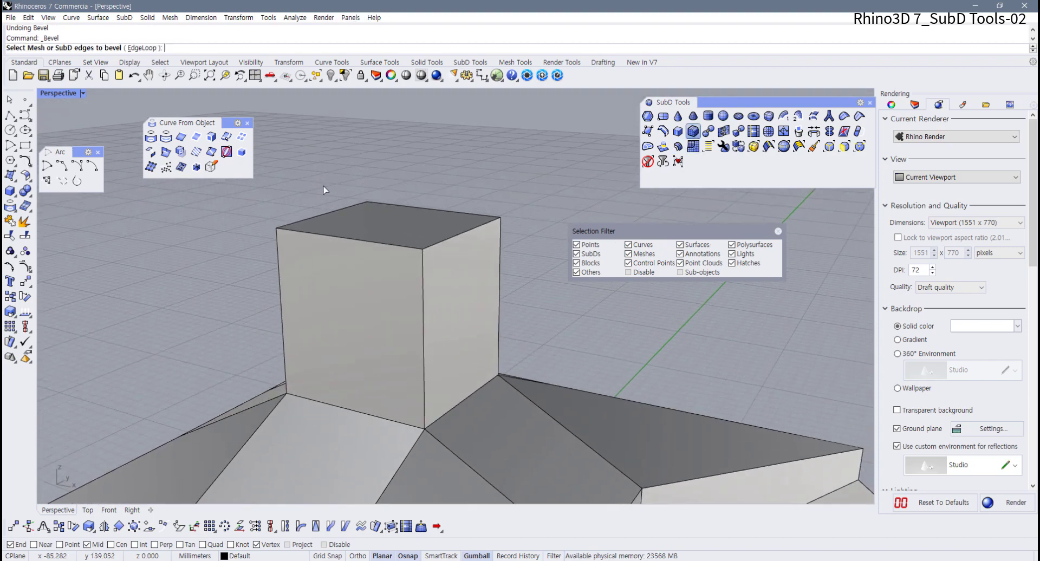
drag(247, 190, 517, 286)
key(Return)
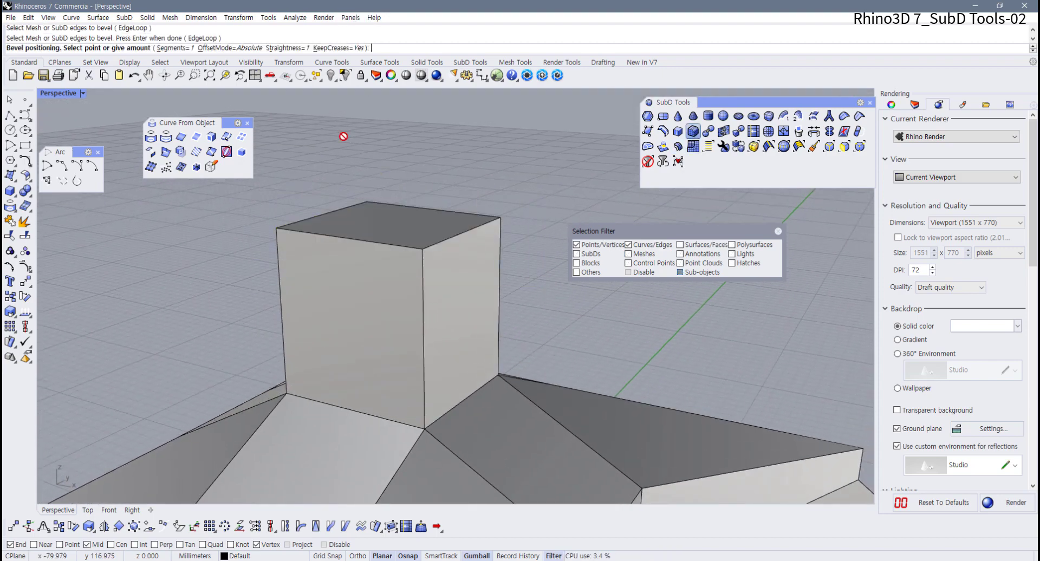
click(174, 48)
text(2)
key(Return)
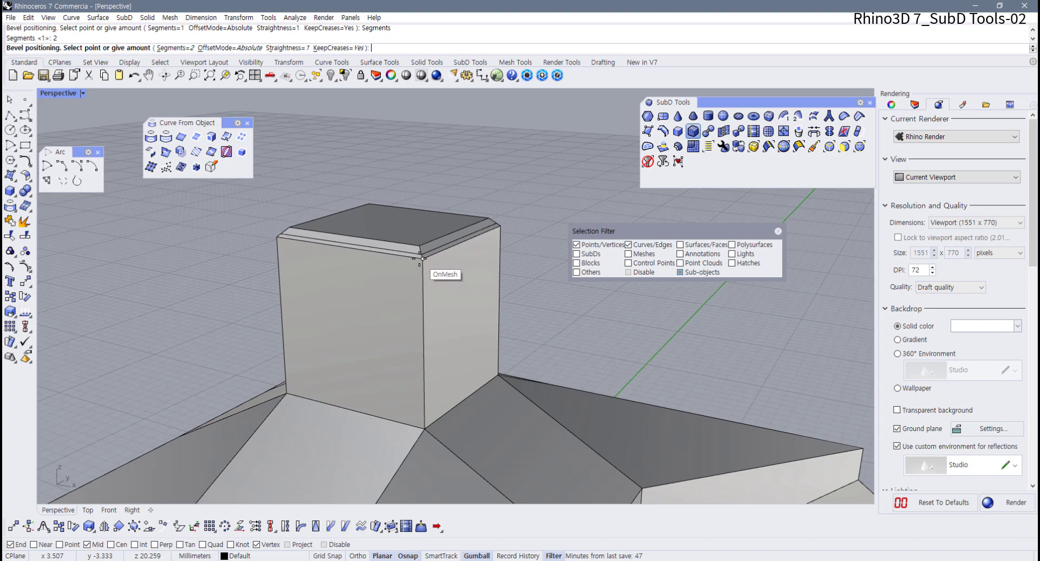
click(422, 258)
Step: Examine the two-segment rim bevel in smooth SubD display, and undo it
scroll(423, 261, up, 2)
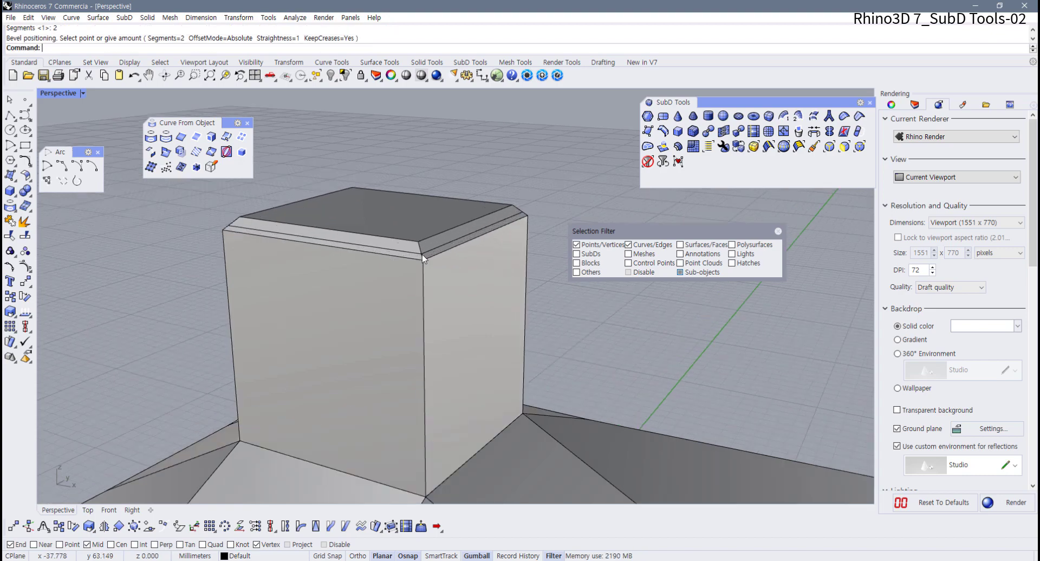
scroll(423, 259, up, 1)
scroll(423, 259, down, 3)
key(Tab)
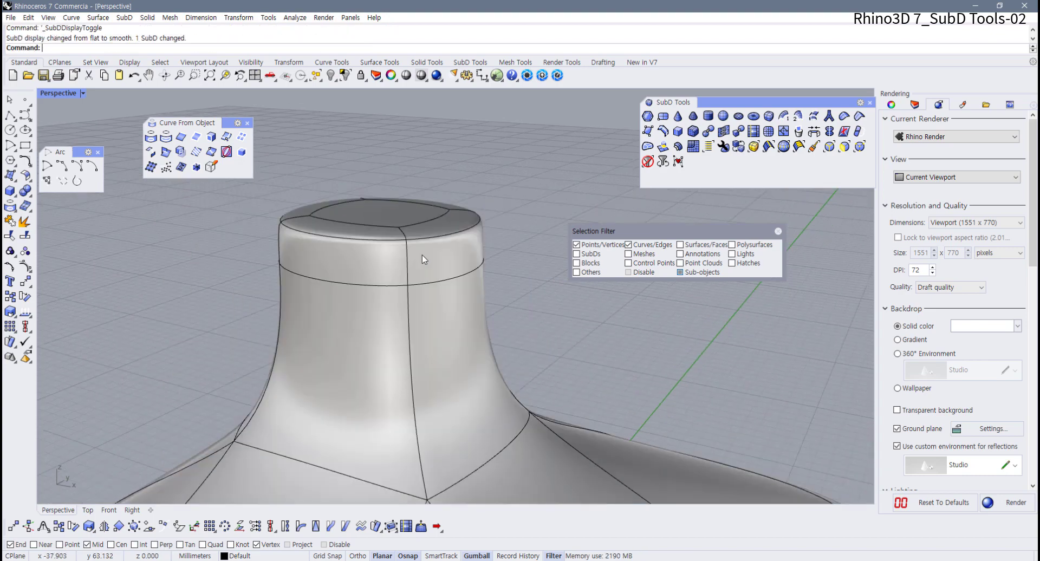
scroll(406, 259, up, 3)
key(ctrl+z)
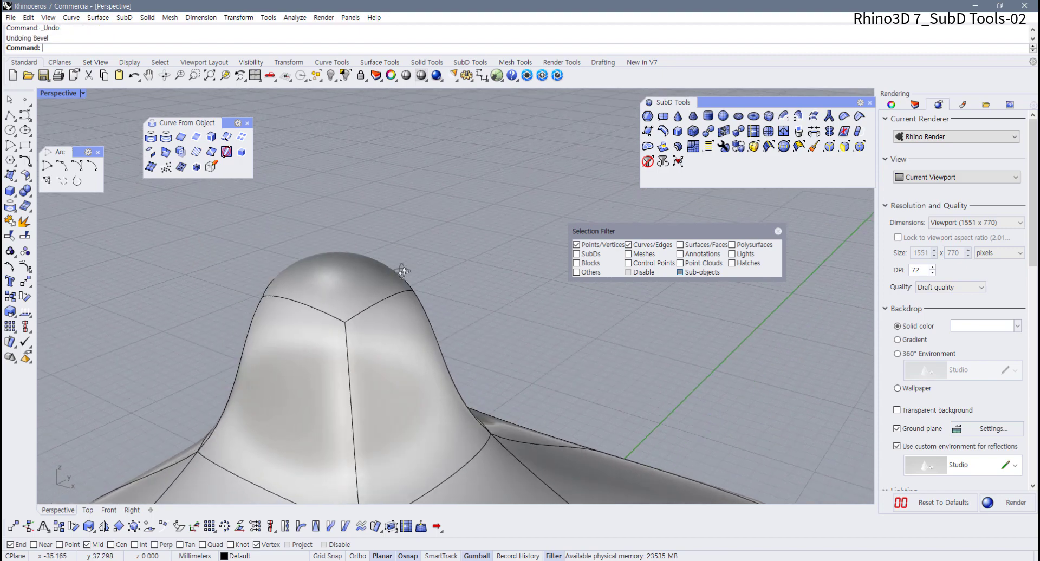
Step: Crease the edges around the top of the smooth extrusion, inspect the sharp rim, and undo the crease
shift+right_drag(430, 282, 386, 287)
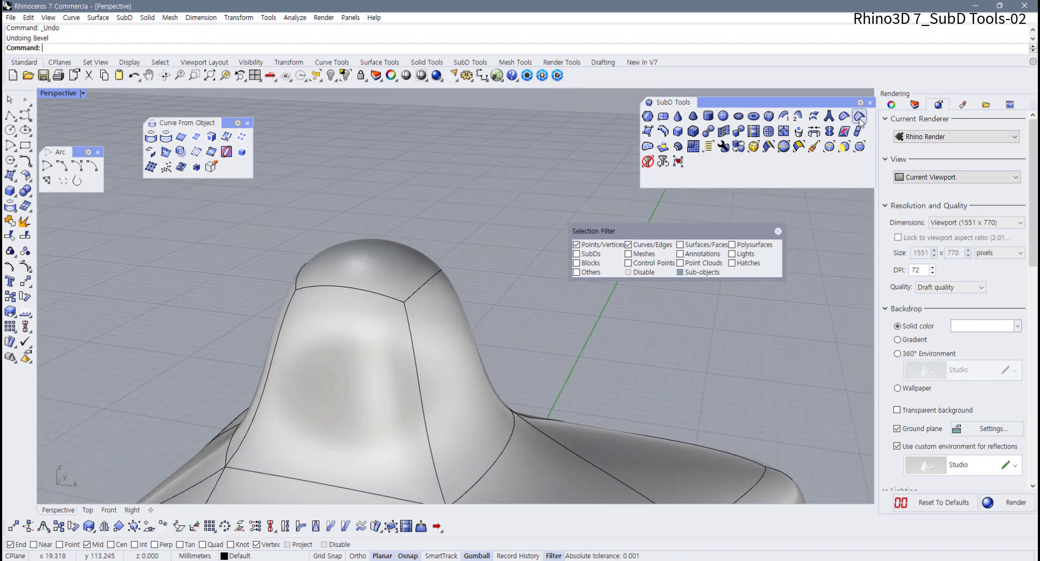
drag(267, 226, 462, 298)
key(Return)
scroll(477, 284, down, 5)
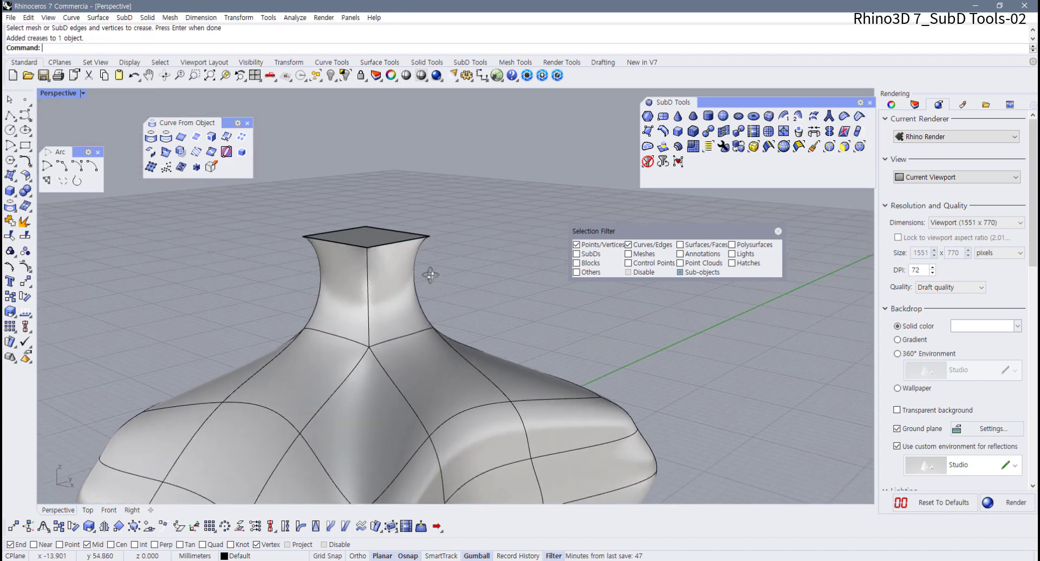
right_drag(430, 274, 436, 244)
key(ctrl+z)
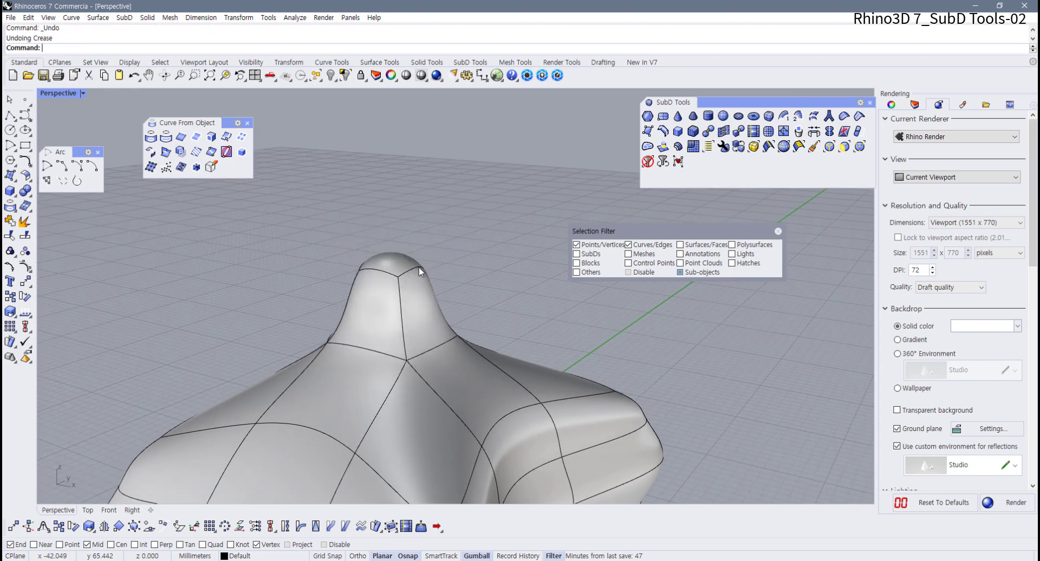
Step: Insert a full edge ring at the midpoint of the upper centre faces, running up over the middle of the extrusion
scroll(395, 285, up, 5)
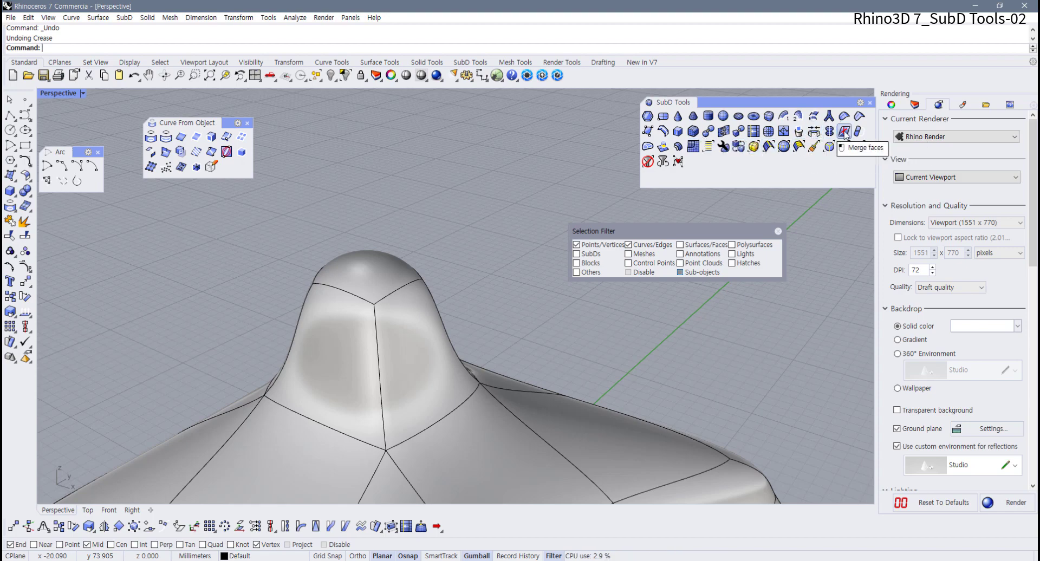
scroll(458, 278, down, 8)
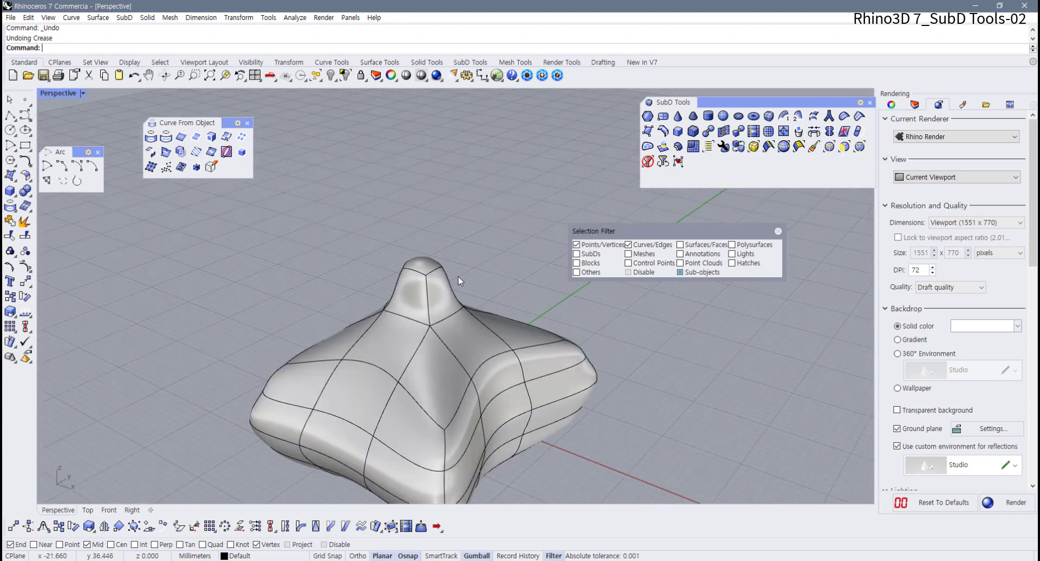
right_drag(458, 277, 490, 251)
right_drag(492, 327, 427, 293)
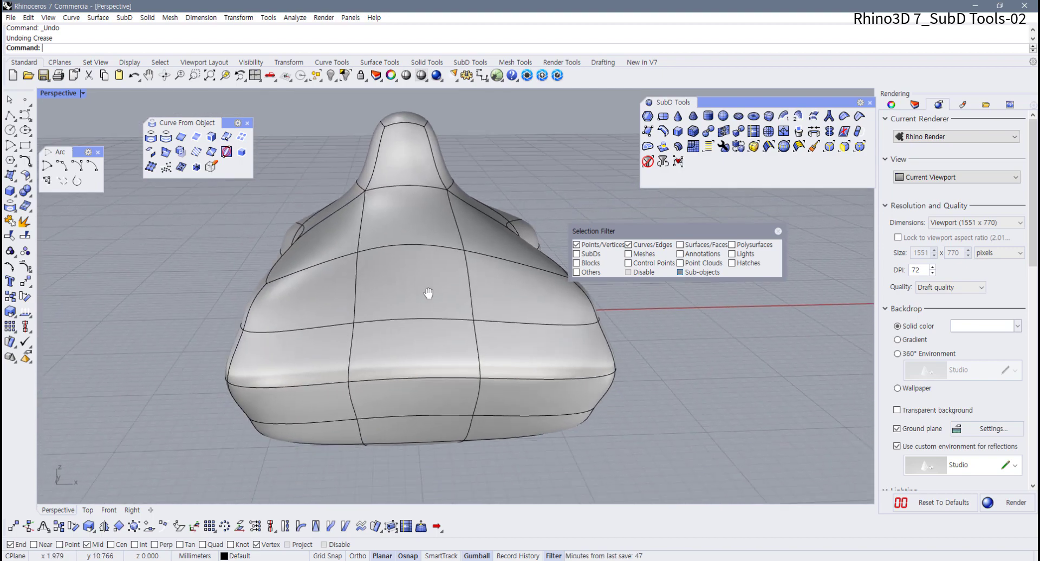
click(662, 131)
click(414, 248)
key(Return)
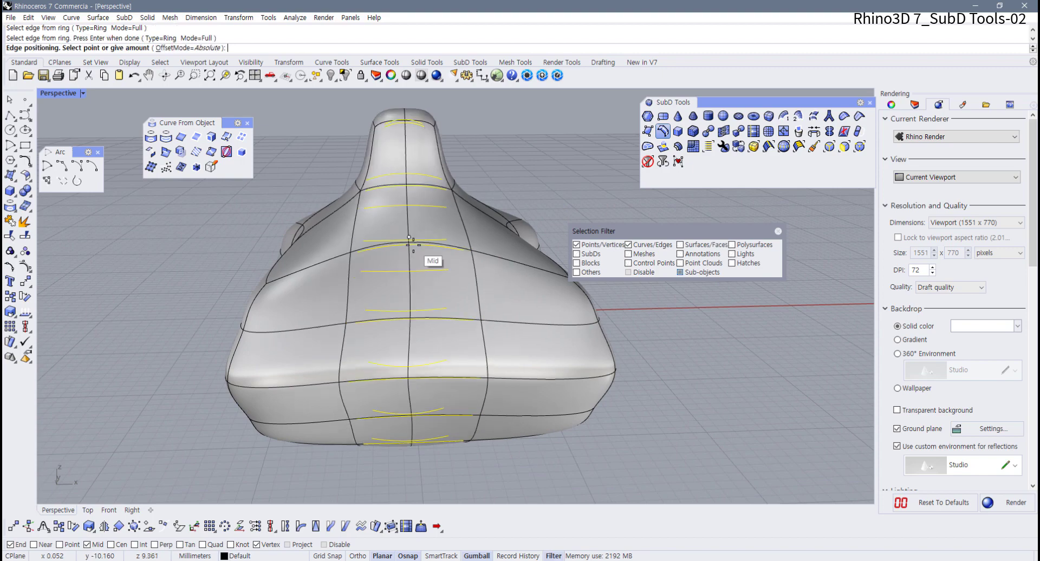
click(414, 245)
mouse_move(414, 245)
right_down()
mouse_move(550, 243)
mouse_move(415, 201)
mouse_move(411, 241)
right_up()
Step: Insert a second full edge ring crossing the first through the middle of the extrusion, and close the Selection Filter
key(Return)
click(408, 170)
key(Return)
click(407, 171)
scroll(407, 171, down, 2)
scroll(411, 242, up, 4)
scroll(418, 284, up, 2)
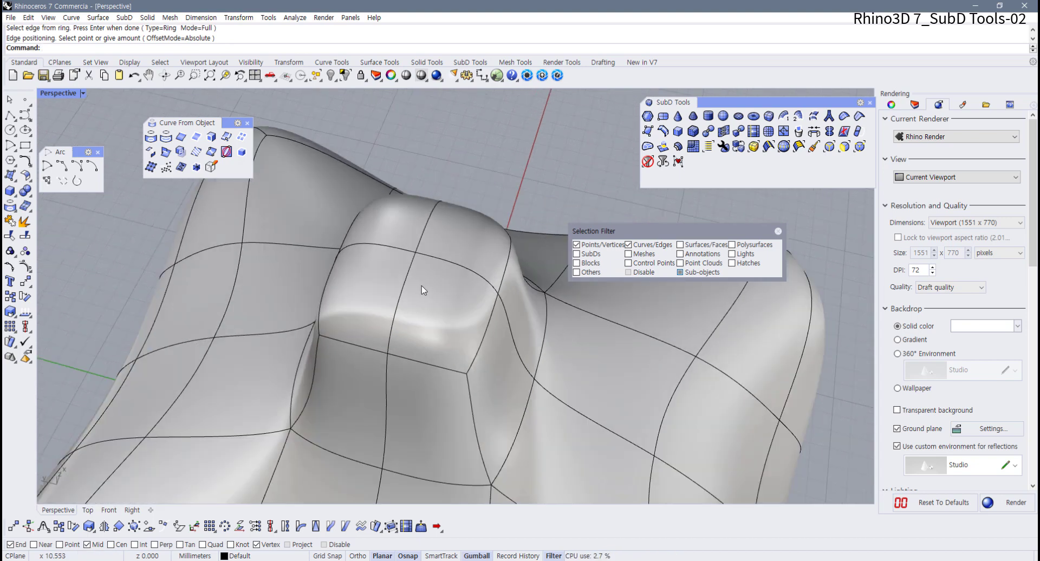
click(779, 231)
Step: Merge the four faces on top of the extrusion into one, and undo the merge
ctrl+shift+click(468, 248)
ctrl+shift+click(397, 230)
ctrl+shift+click(378, 284)
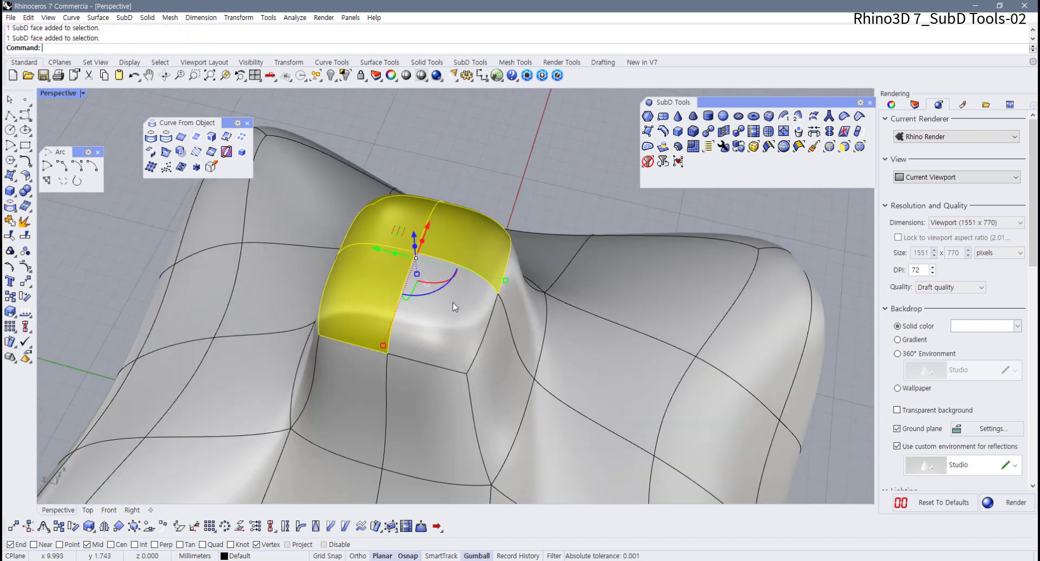
ctrl+shift+click(451, 315)
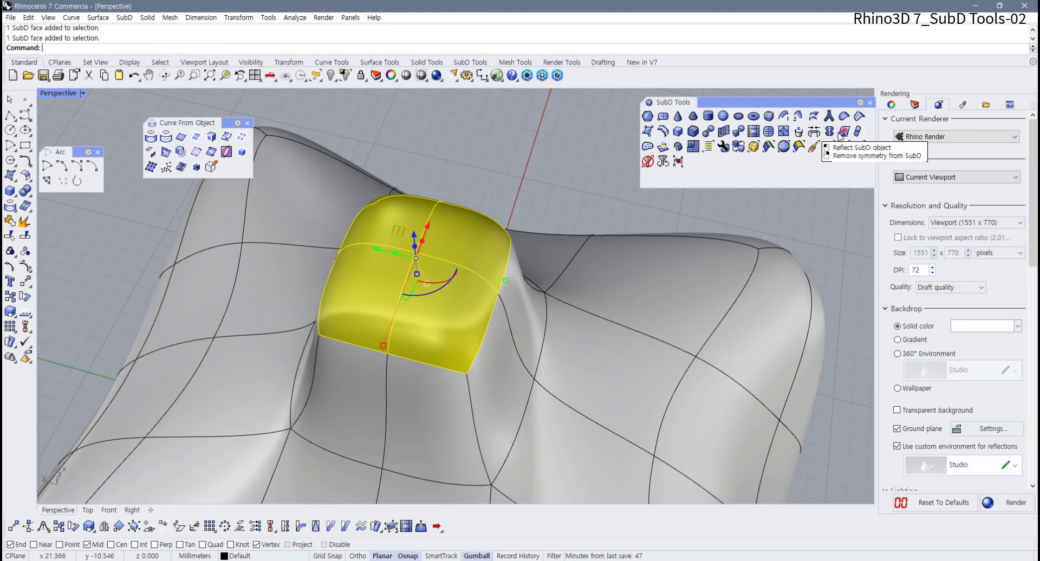
click(843, 131)
click(518, 226)
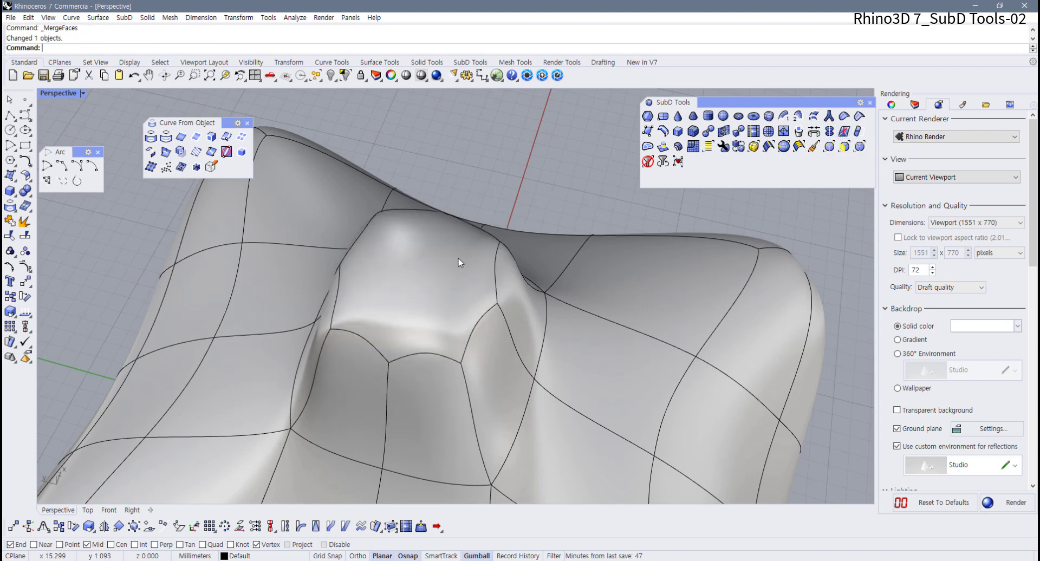
mouse_move(458, 258)
right_down()
mouse_move(430, 269)
mouse_move(529, 203)
mouse_move(417, 253)
mouse_move(476, 216)
mouse_move(441, 267)
right_up()
key(ctrl+z)
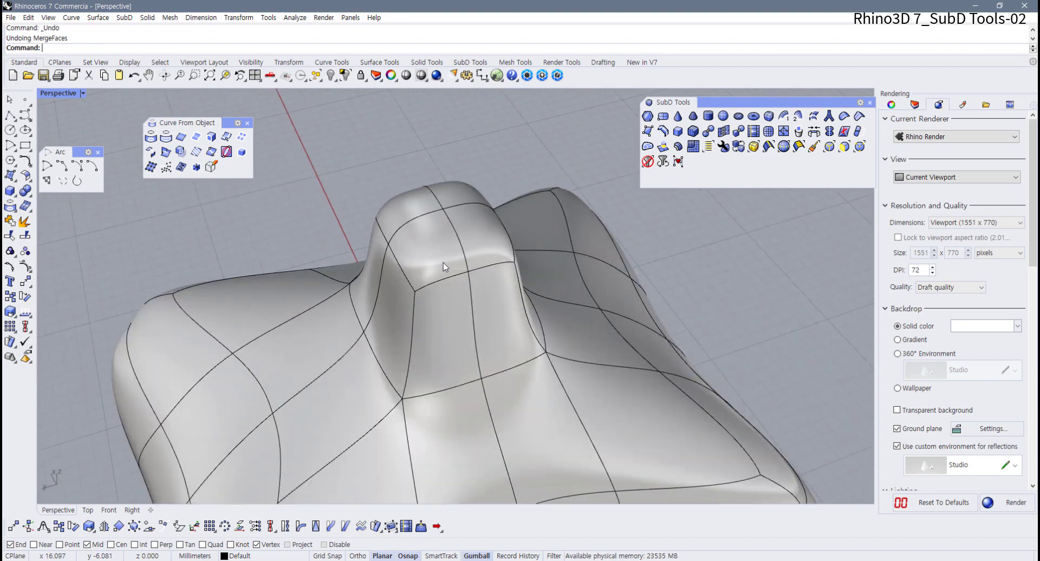
Step: Delete the four faces in the upper row of the side band along one side, in flat SubD display
shift+right_drag(671, 256, 609, 248)
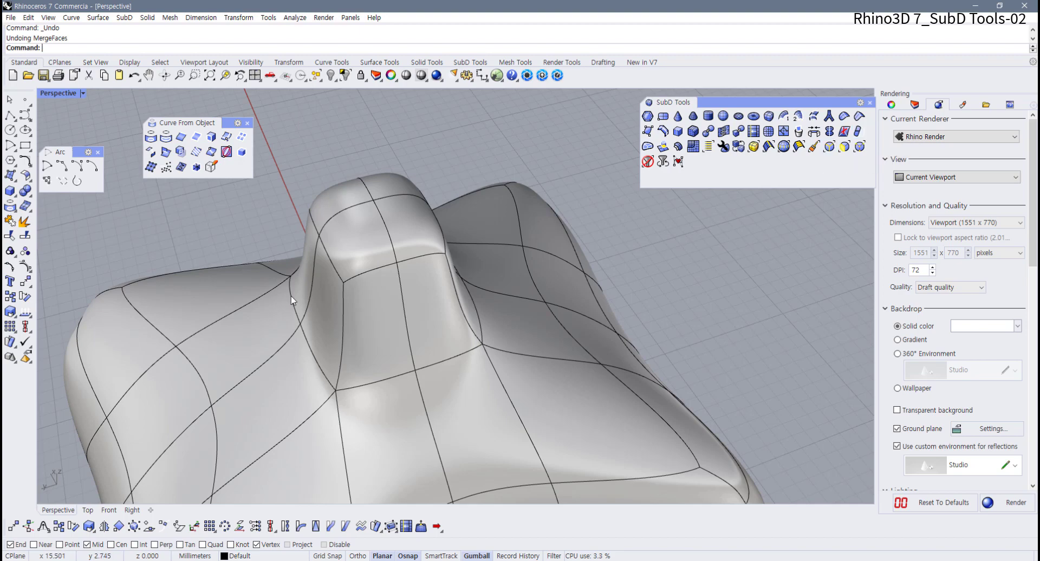
scroll(385, 287, down, 3)
scroll(441, 334, up, 6)
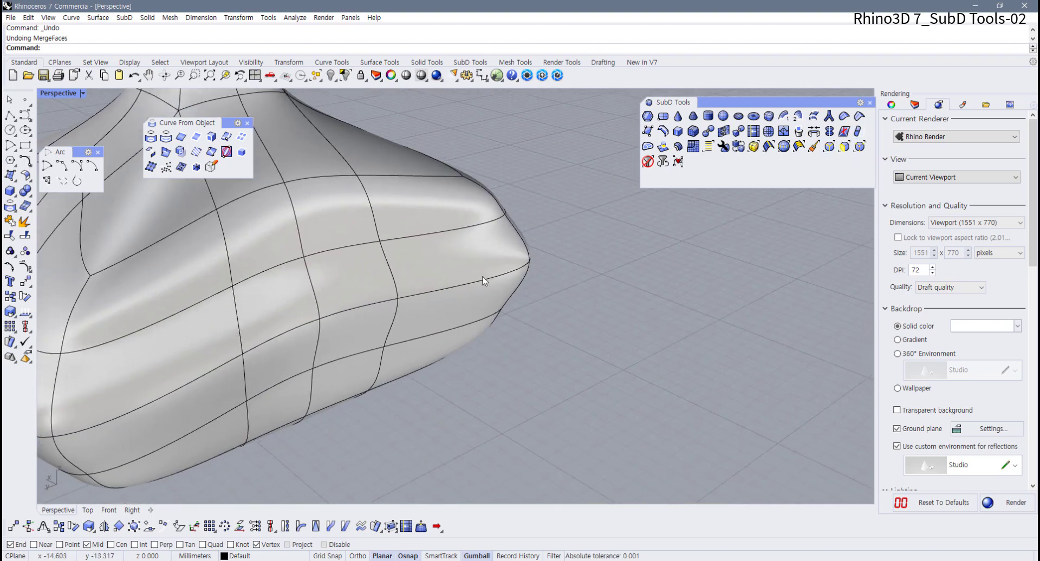
right_drag(485, 282, 487, 299)
scroll(490, 313, up, 3)
scroll(490, 313, down, 5)
right_drag(455, 374, 452, 343)
key(Tab)
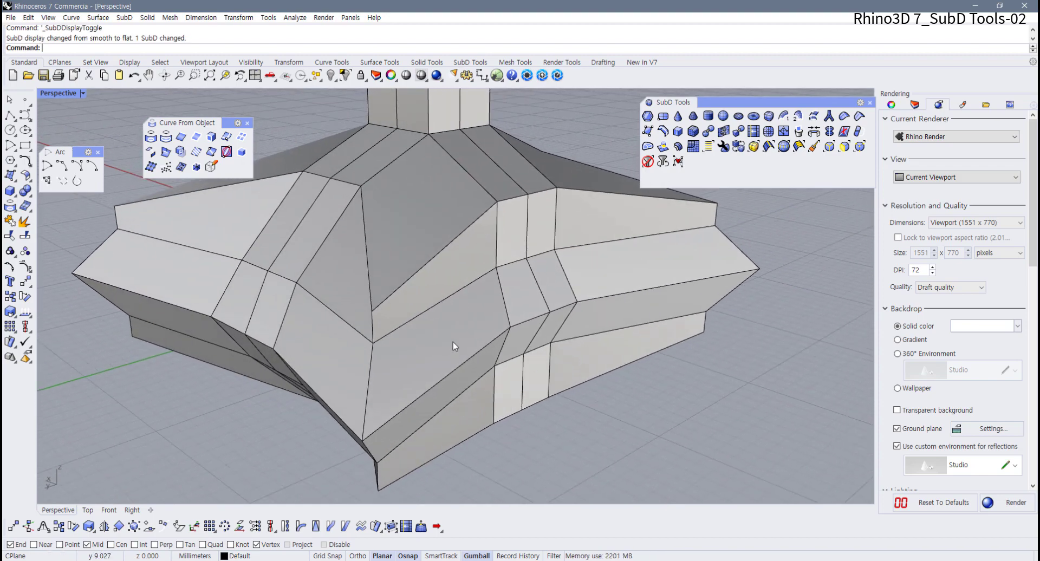
ctrl+shift+click(461, 336)
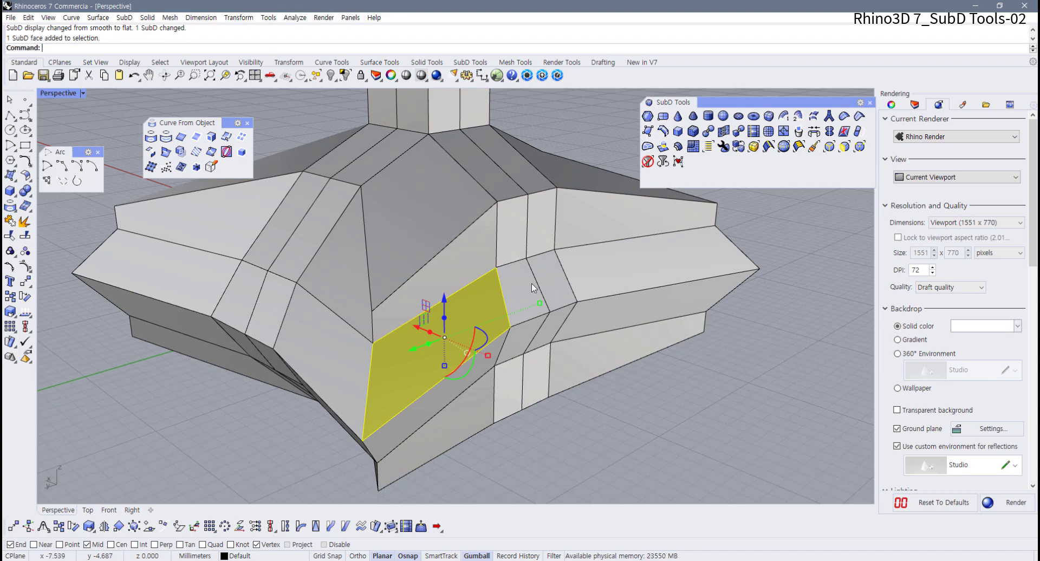
ctrl+shift+click(548, 278)
ctrl+shift+click(606, 269)
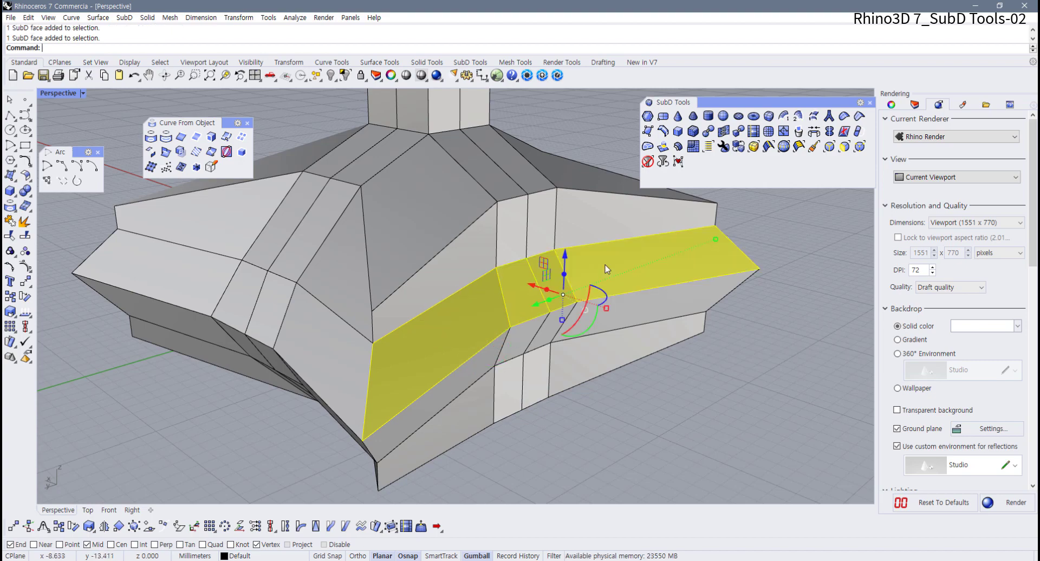
key(Delete)
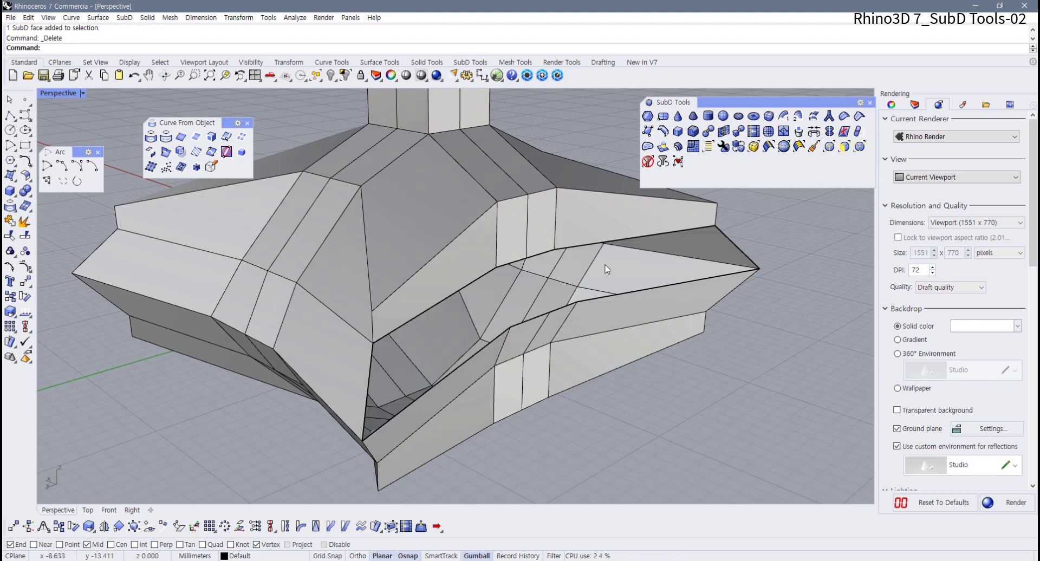
Step: Append a four-sided SubD face over the large corner end of the opening, snapping to its four vertices
right_drag(606, 269, 620, 250)
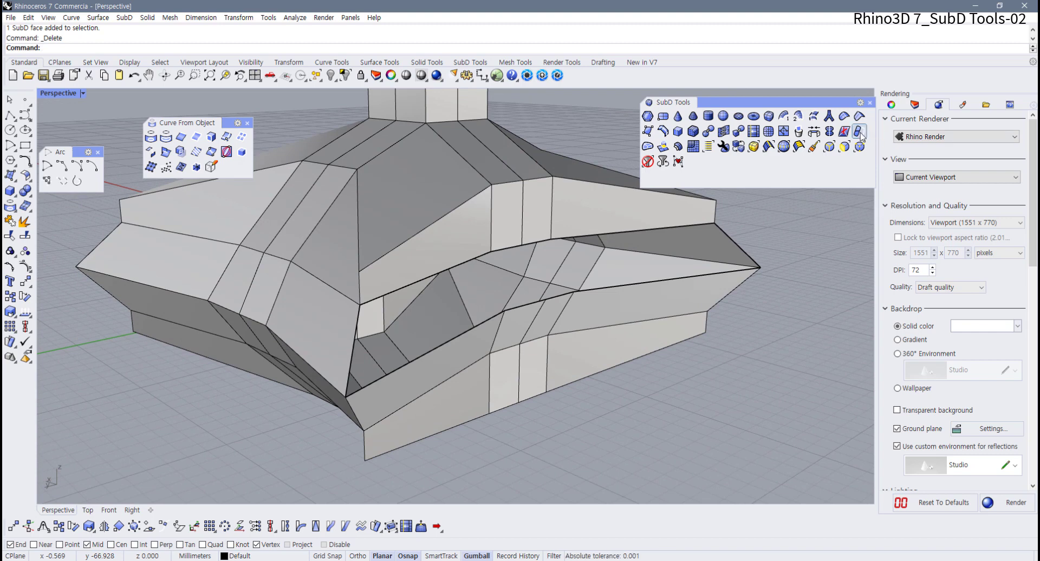
click(860, 134)
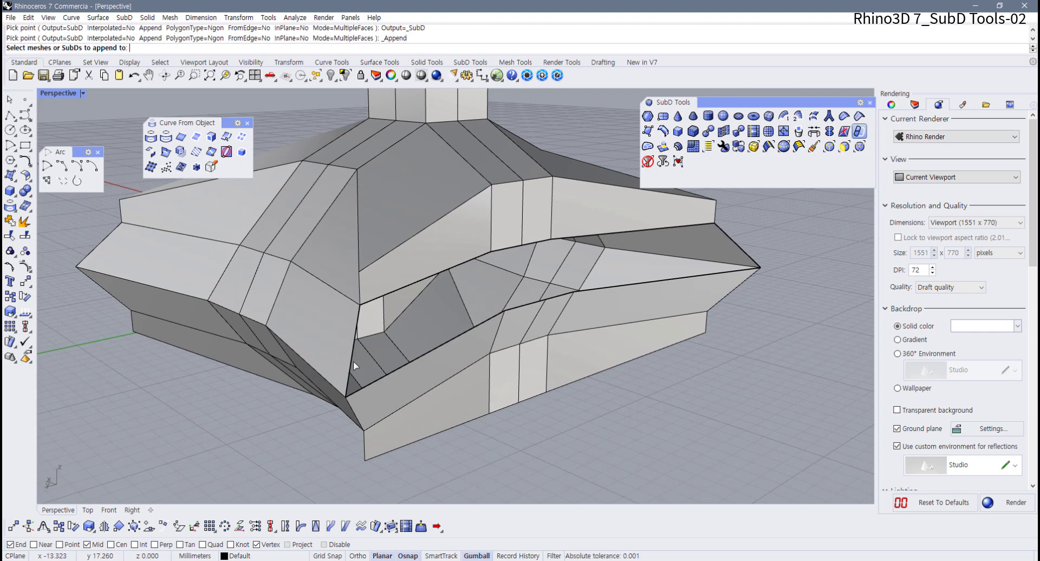
click(346, 366)
key(Return)
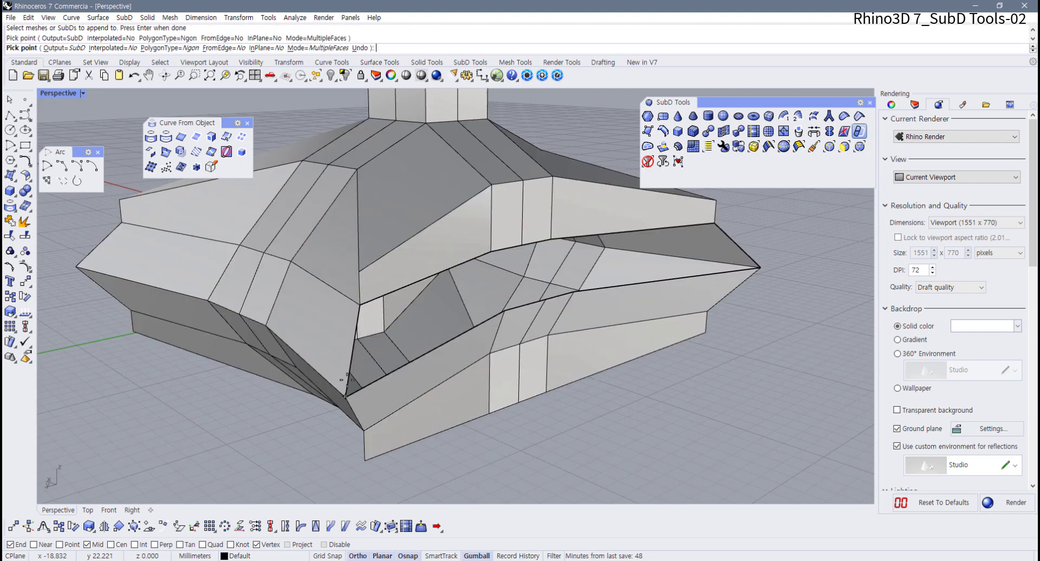
click(361, 304)
click(493, 252)
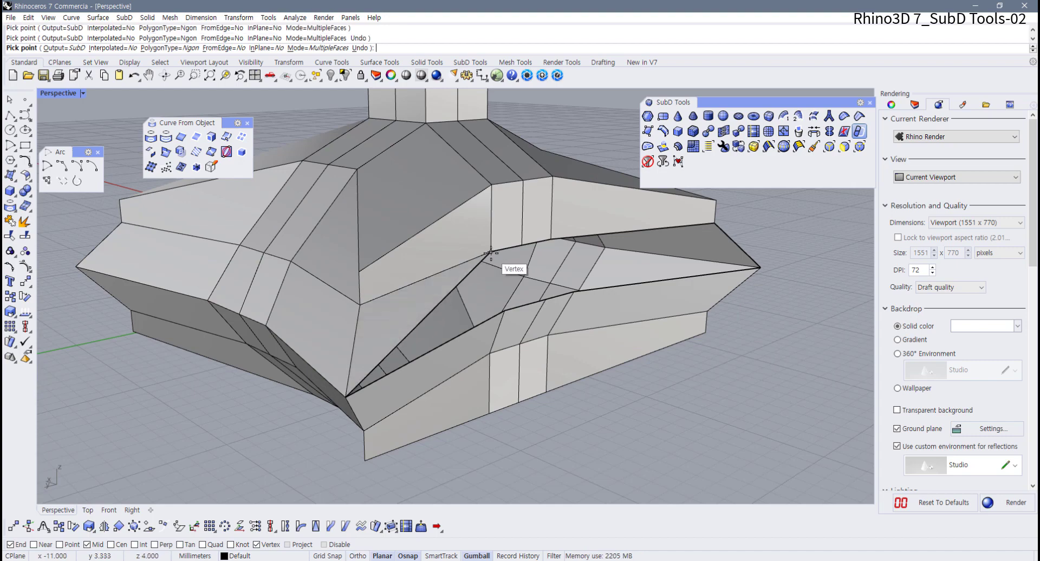
click(504, 310)
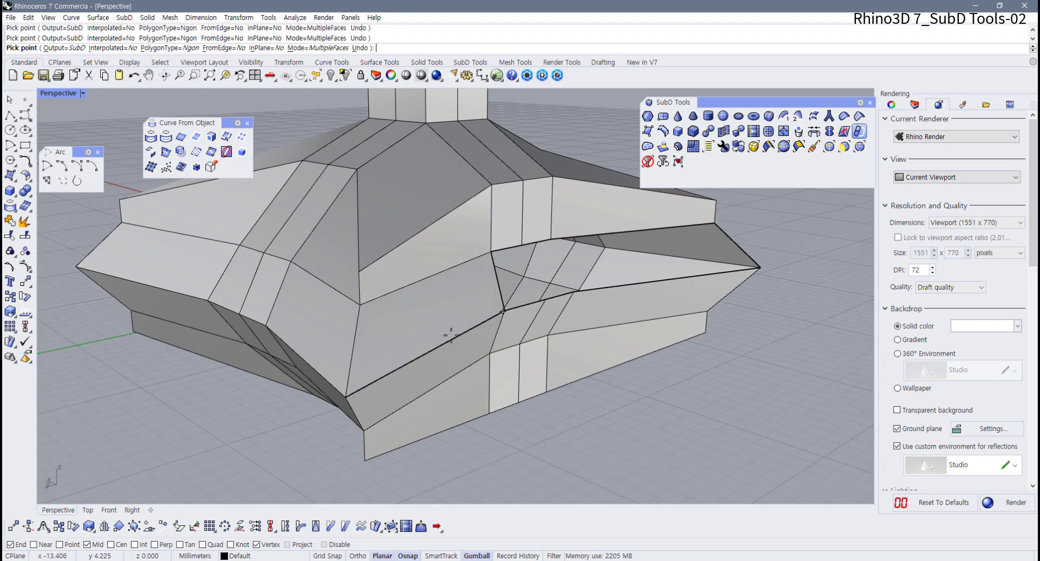
click(346, 397)
right_drag(466, 316, 404, 286)
key(Return)
Step: Append a four-sided SubD face over the first narrow section of the side opening, beside the rebuilt corner face
key(Return)
click(398, 279)
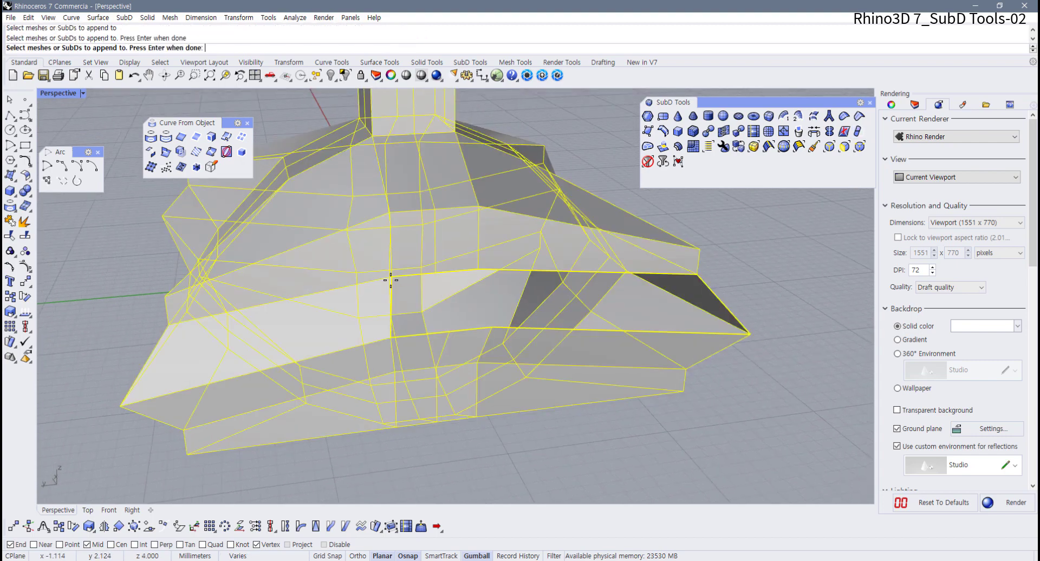
key(Return)
click(436, 274)
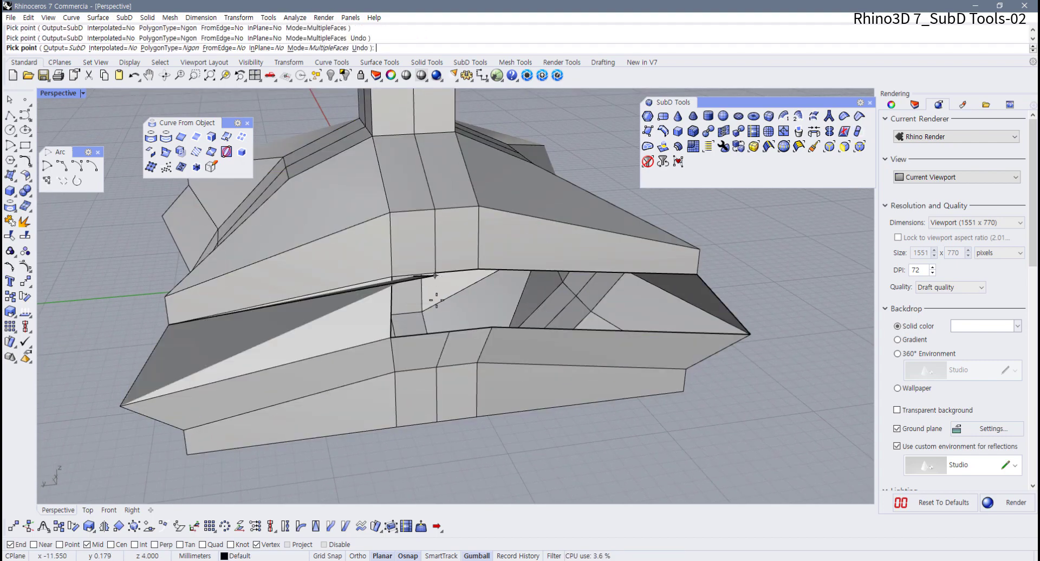
click(447, 329)
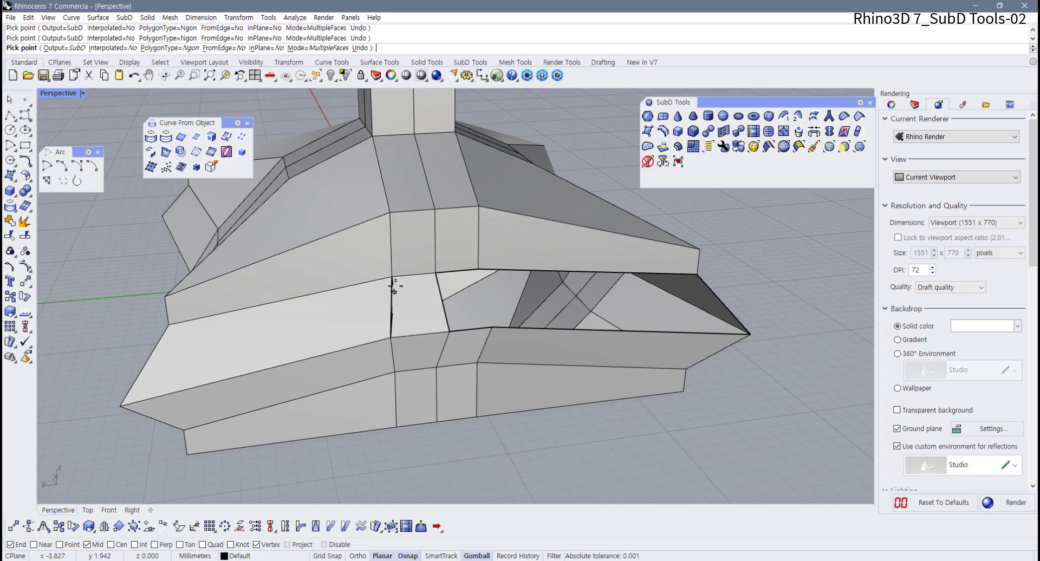
key(Return)
Step: Append a four-sided SubD face over the second narrow section of the side opening, snapping to its vertices
key(Return)
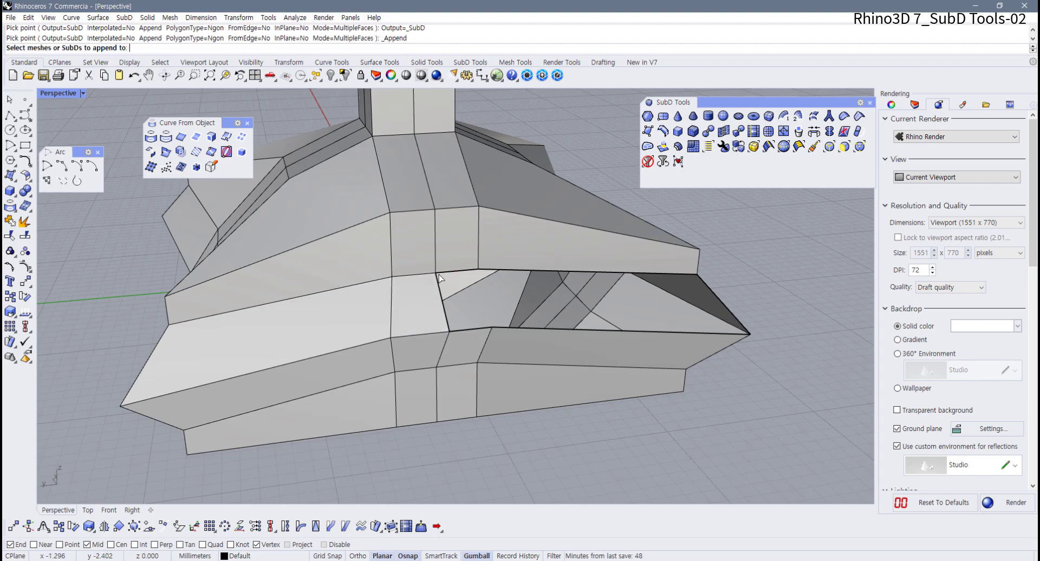
click(436, 274)
key(Return)
click(436, 273)
click(449, 330)
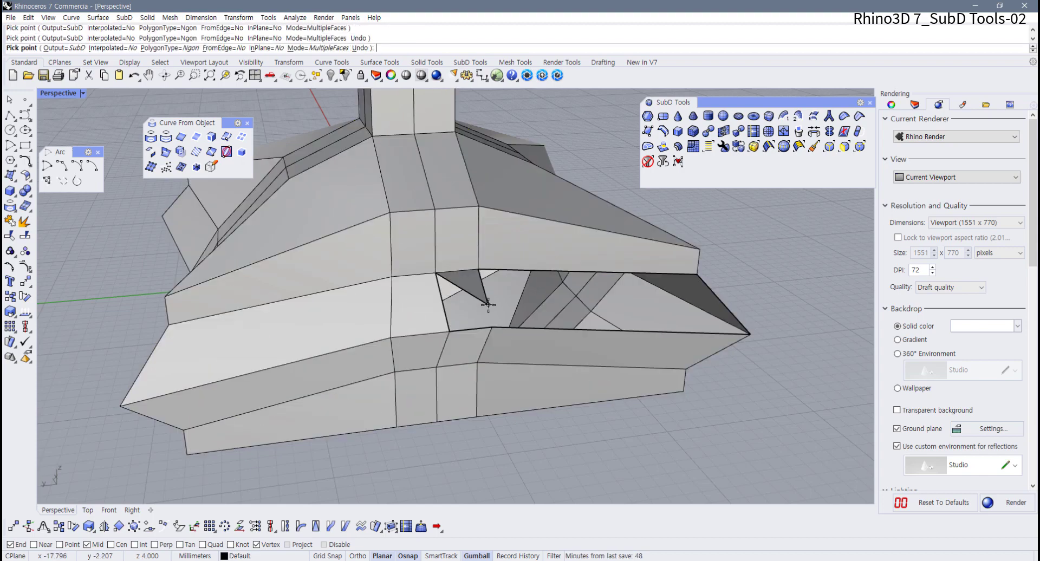
click(492, 327)
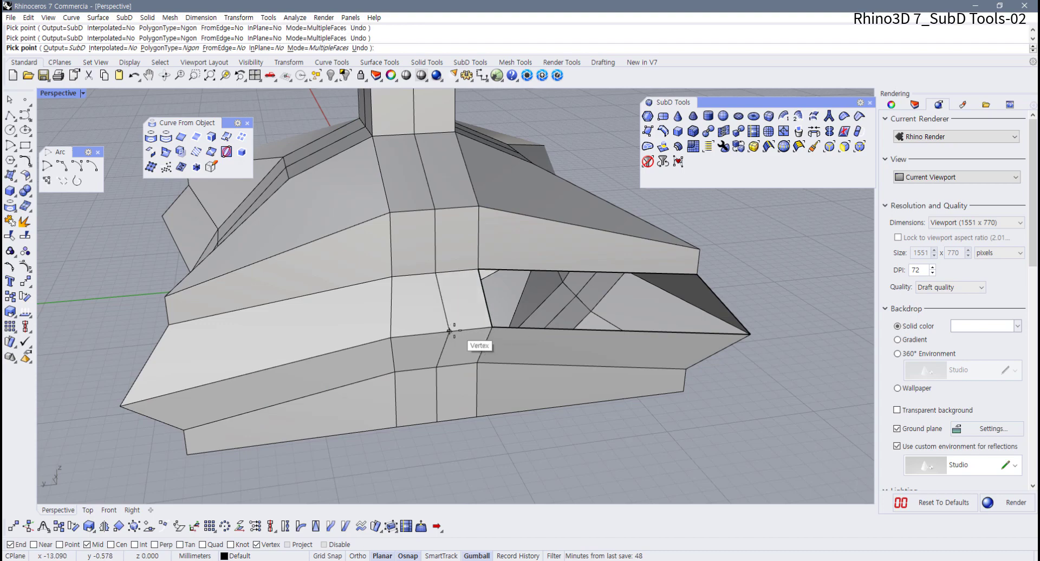
click(437, 273)
key(Return)
Step: Close the rest of the side opening with a four-sided SubD face appended over the remaining large corner end
click(480, 271)
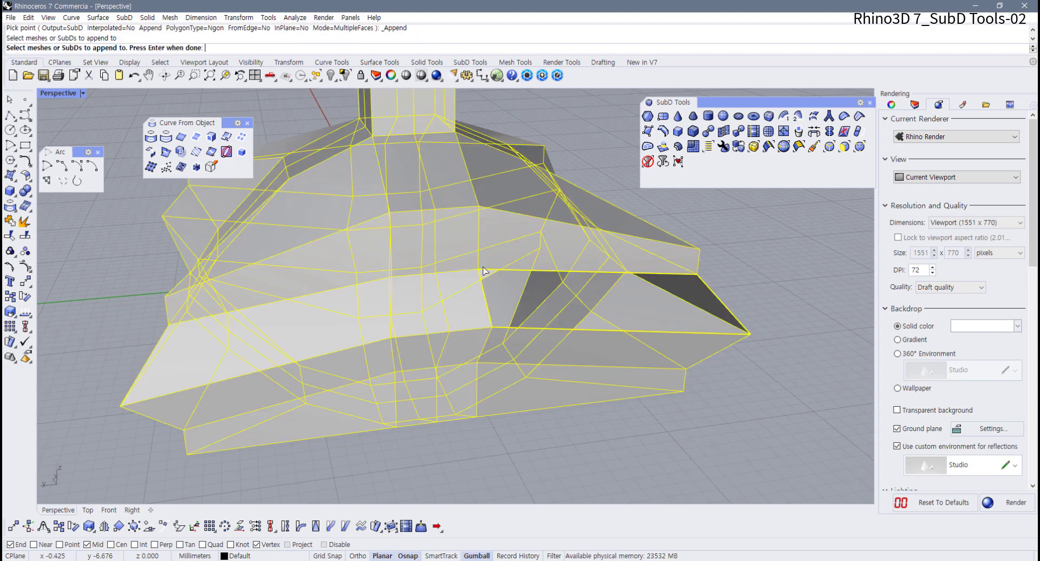
key(Return)
click(479, 269)
click(491, 327)
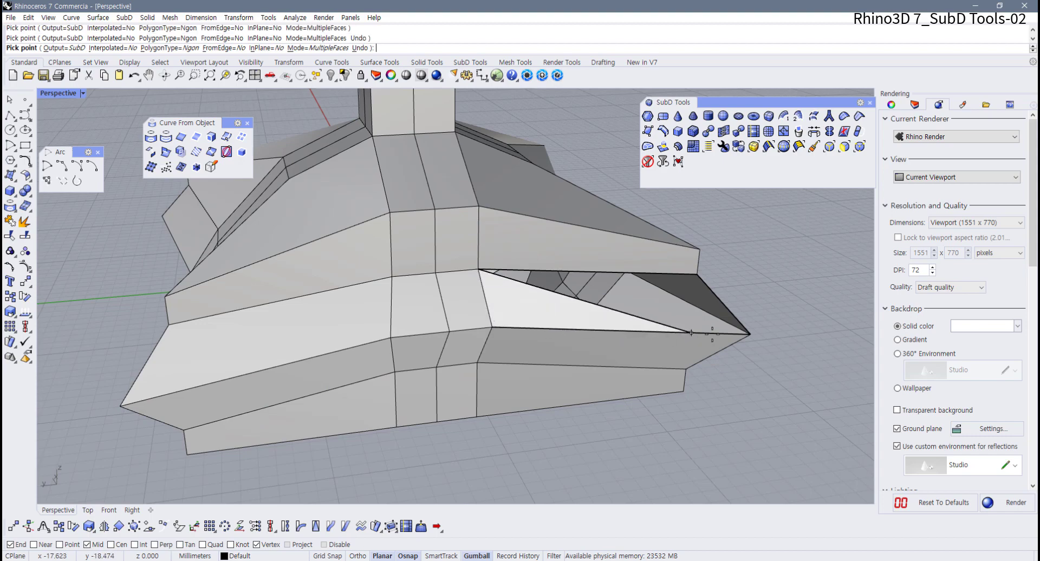
click(750, 335)
click(698, 275)
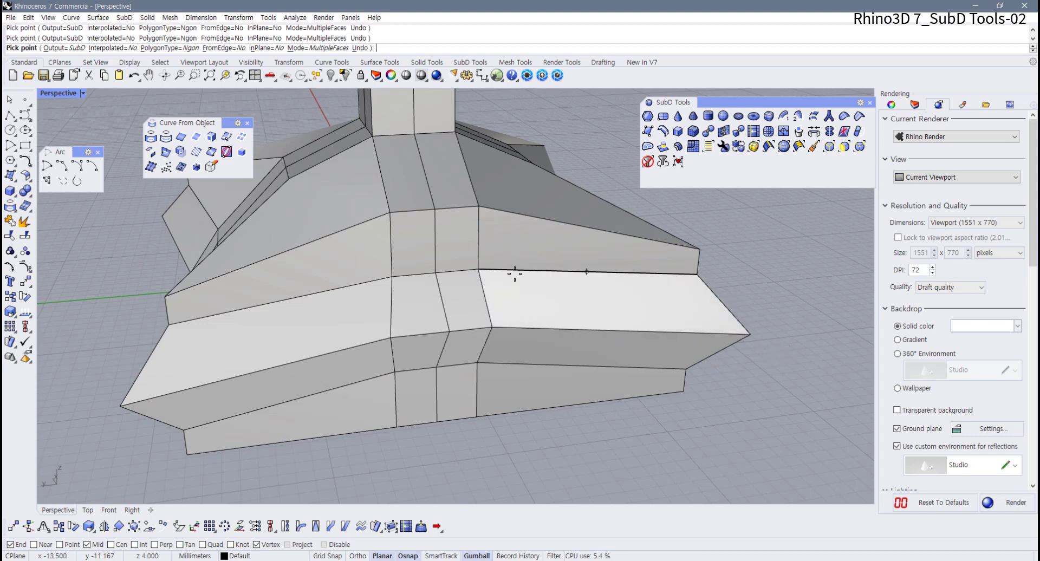
click(492, 269)
key(Return)
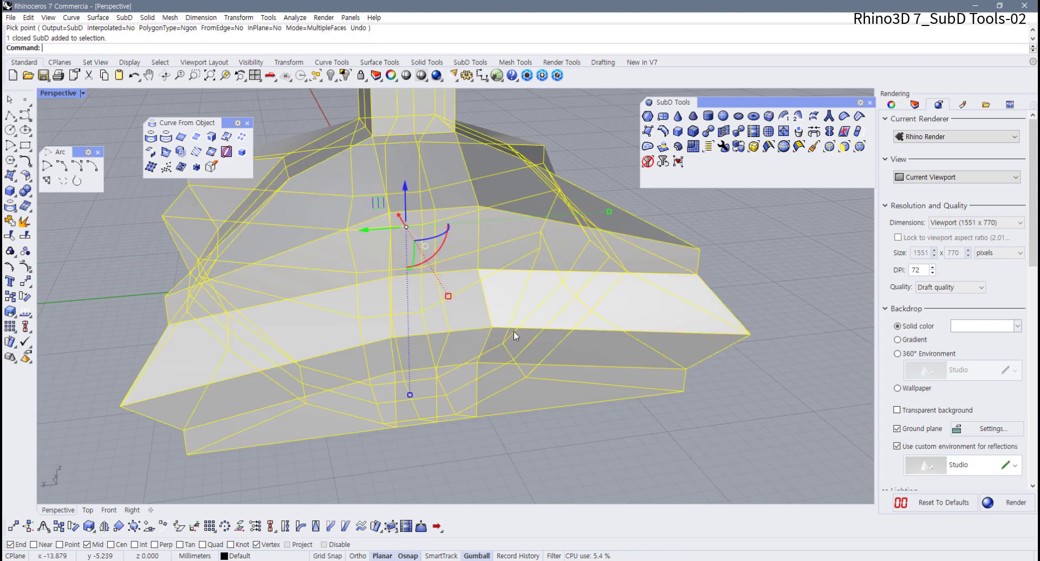
Step: Switch the rebuilt SubD to smooth display and deselect it
key(Tab)
key(Escape)
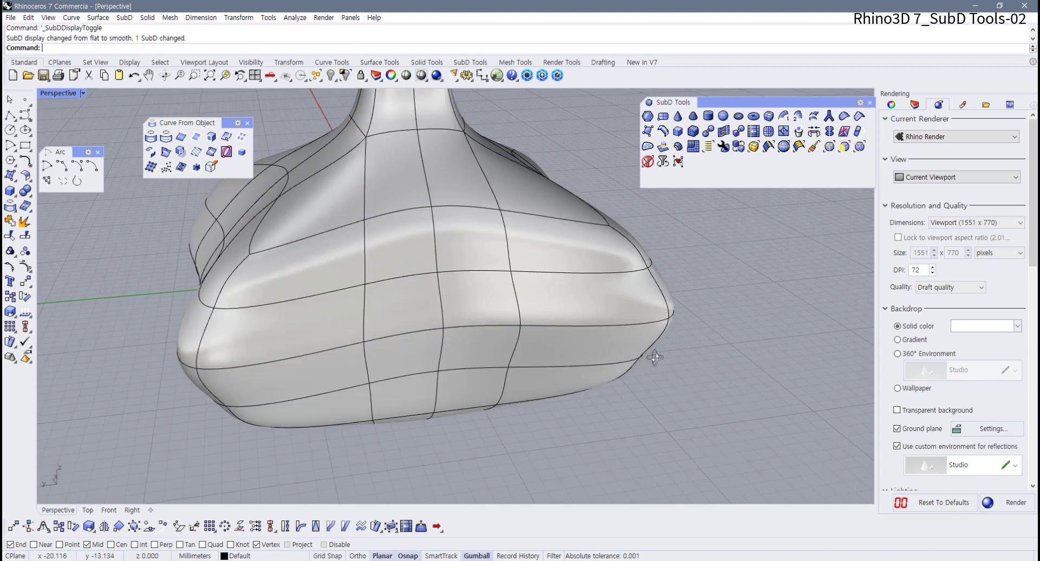
right_drag(613, 331, 575, 345)
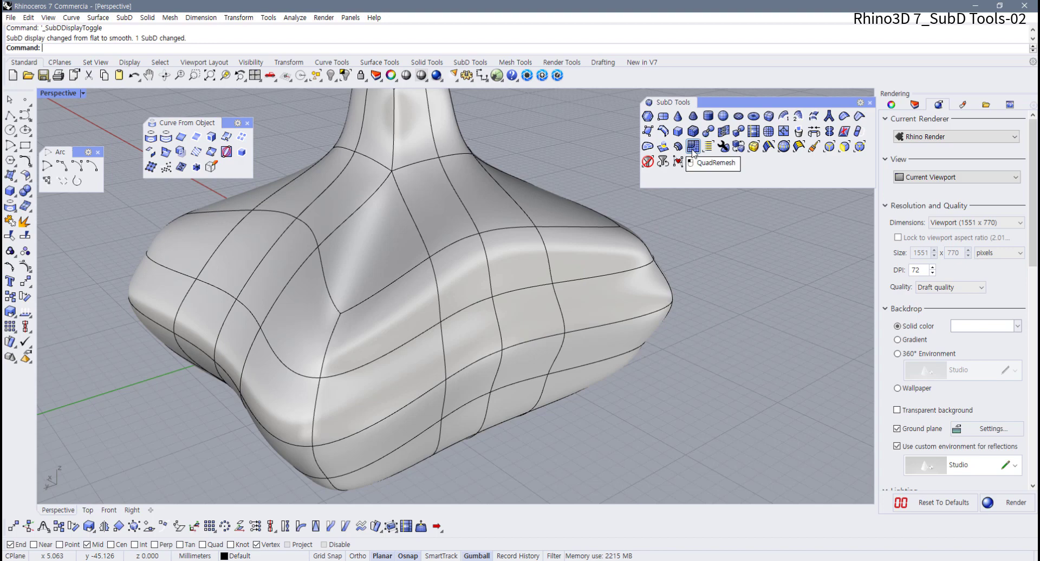
Step: QuadRemesh the SubD with a target quad count of 2000, Convert to SubD and Preview on
click(530, 288)
click(692, 146)
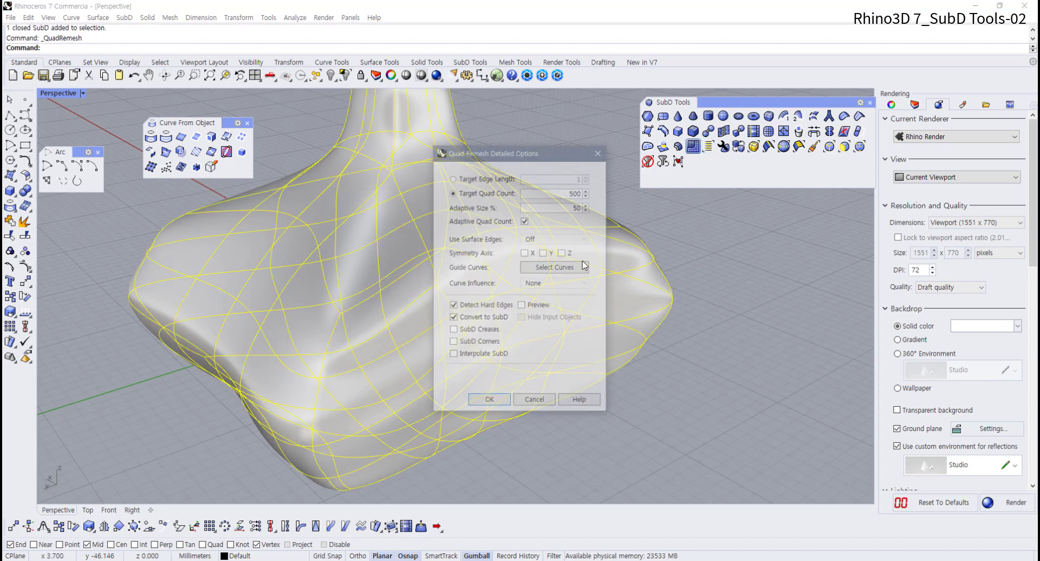
drag(509, 157, 683, 198)
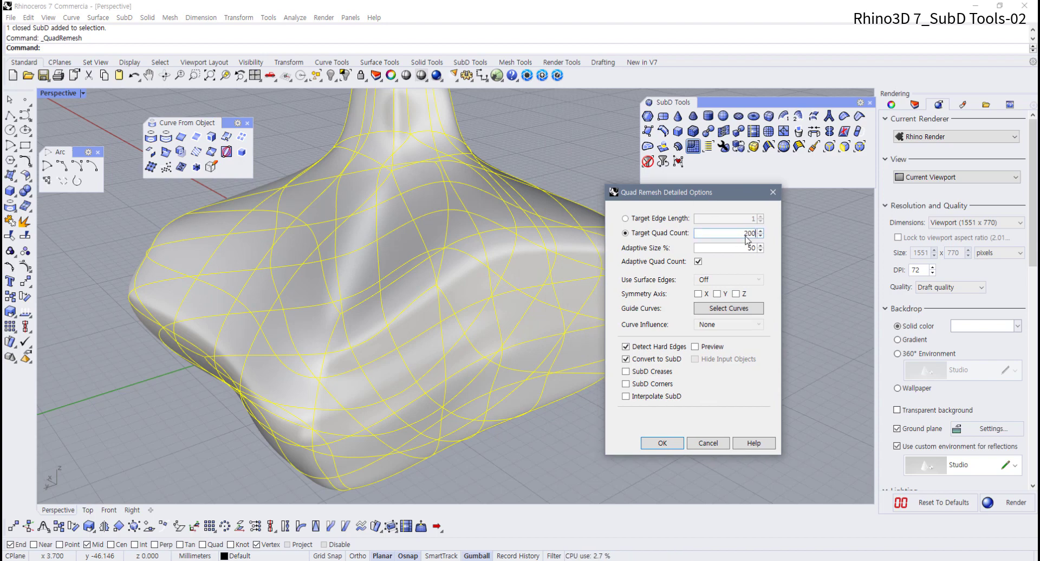
text(0)
click(695, 348)
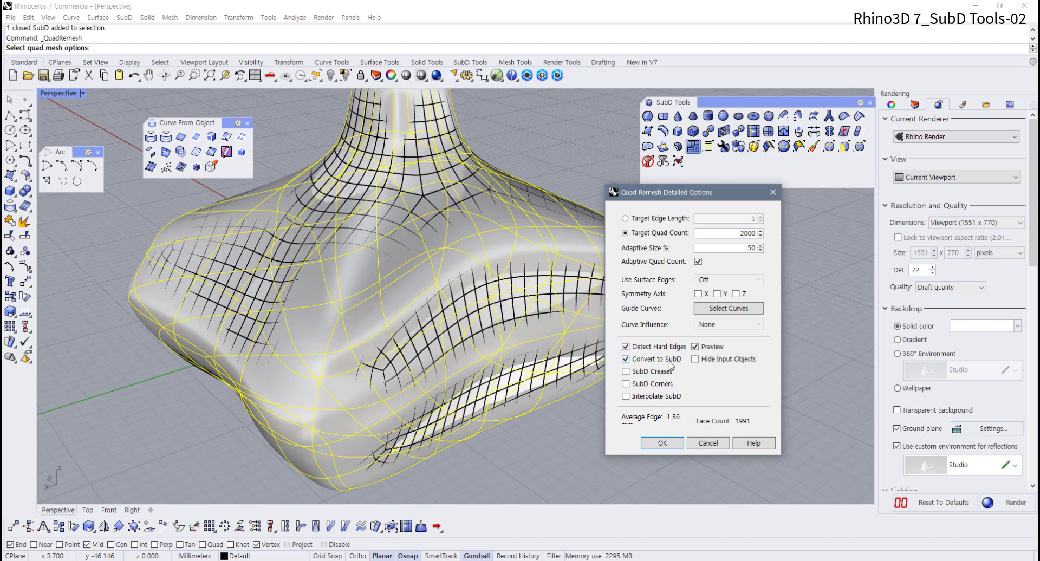
click(662, 443)
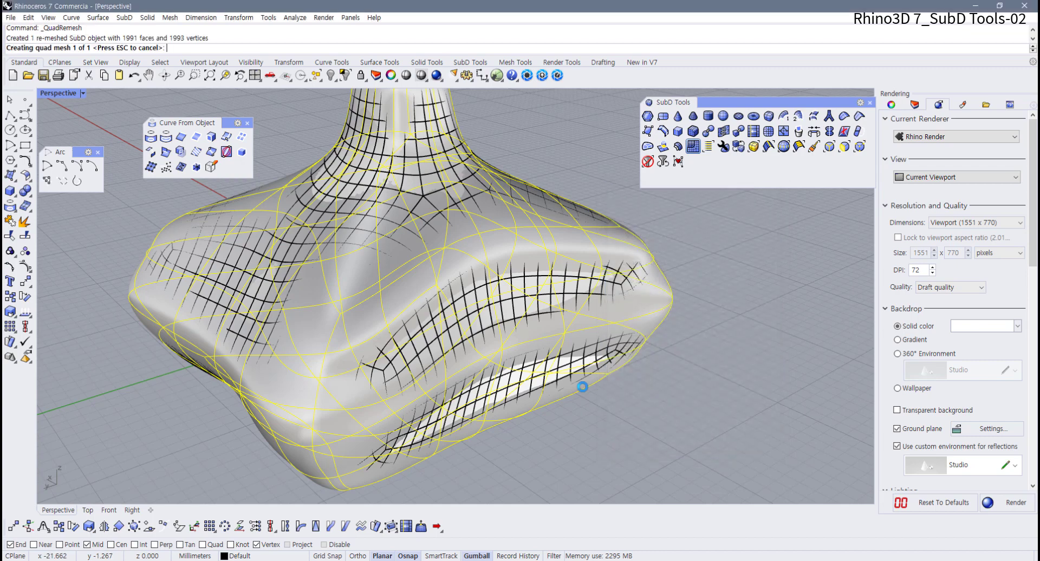
Step: Move the original SubD aside along the Y axis, clear of the remeshed copy, and deselect it
scroll(611, 346, down, 8)
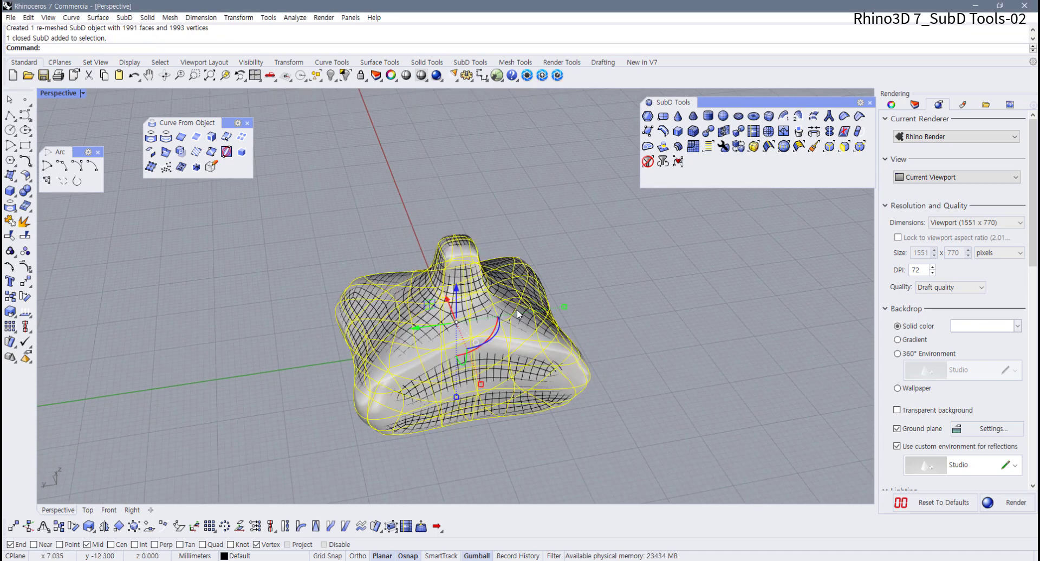
drag(417, 328, 73, 355)
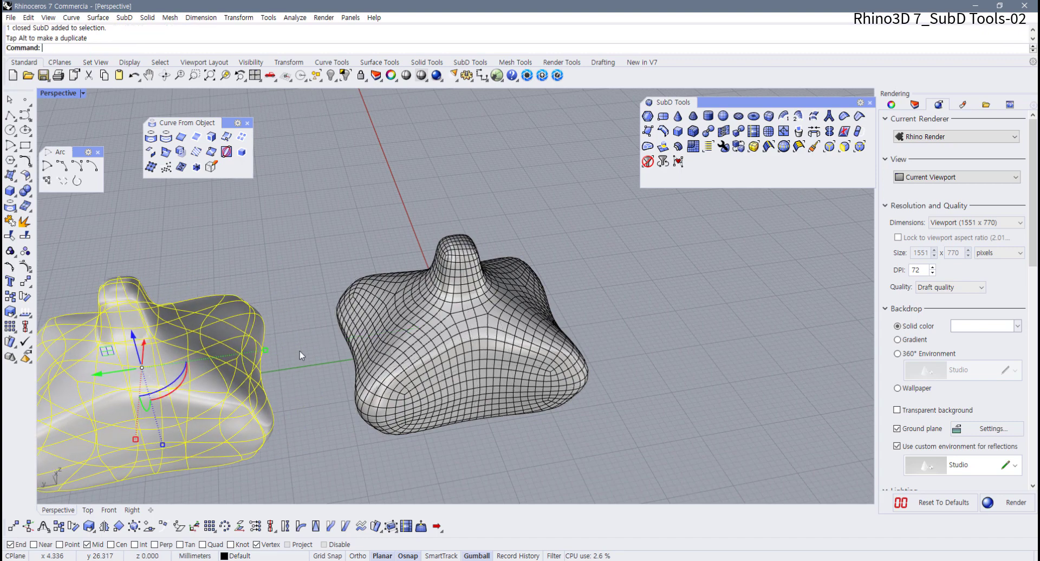
click(301, 352)
Step: Examine the remeshed SubD's quad layout in both flat and smooth display, next to the original
click(477, 379)
right_drag(479, 381, 535, 366)
scroll(536, 366, up, 2)
key(Tab)
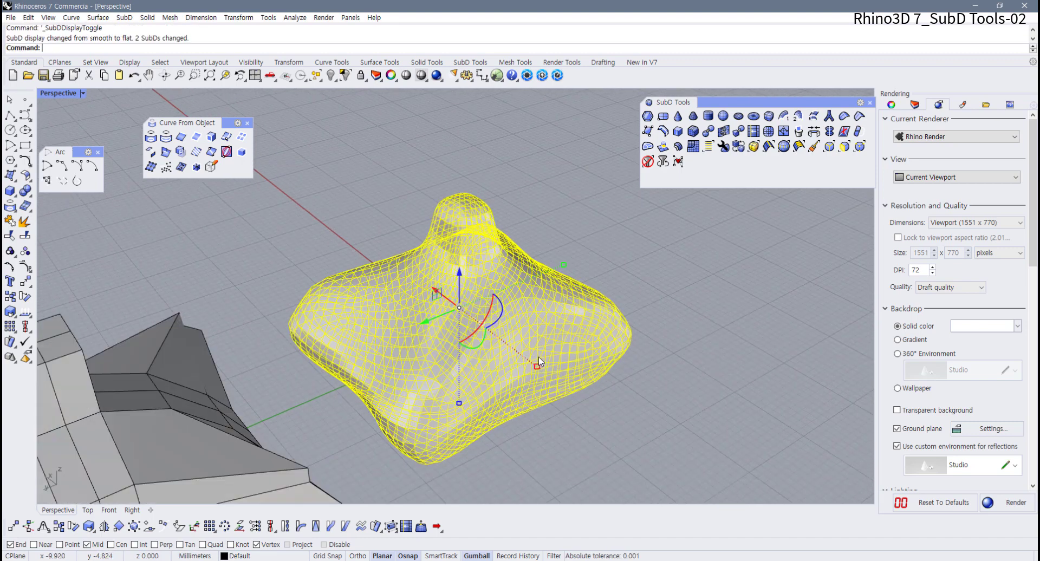
key(Tab)
scroll(538, 358, up, 2)
click(703, 356)
key(Tab)
key(Tab)
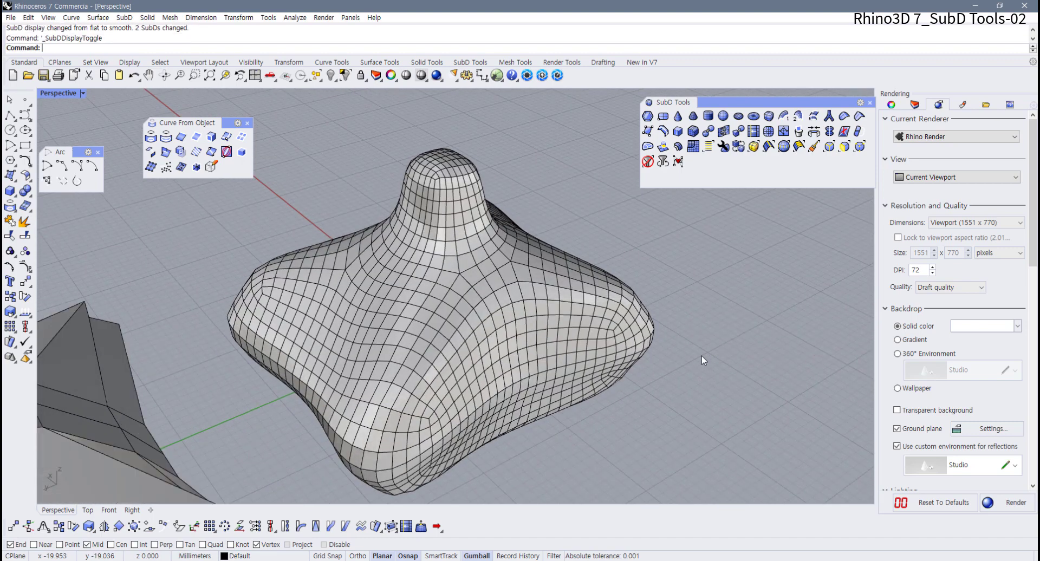
key(Tab)
scroll(471, 398, down, 4)
right_drag(471, 398, 547, 377)
click(475, 375)
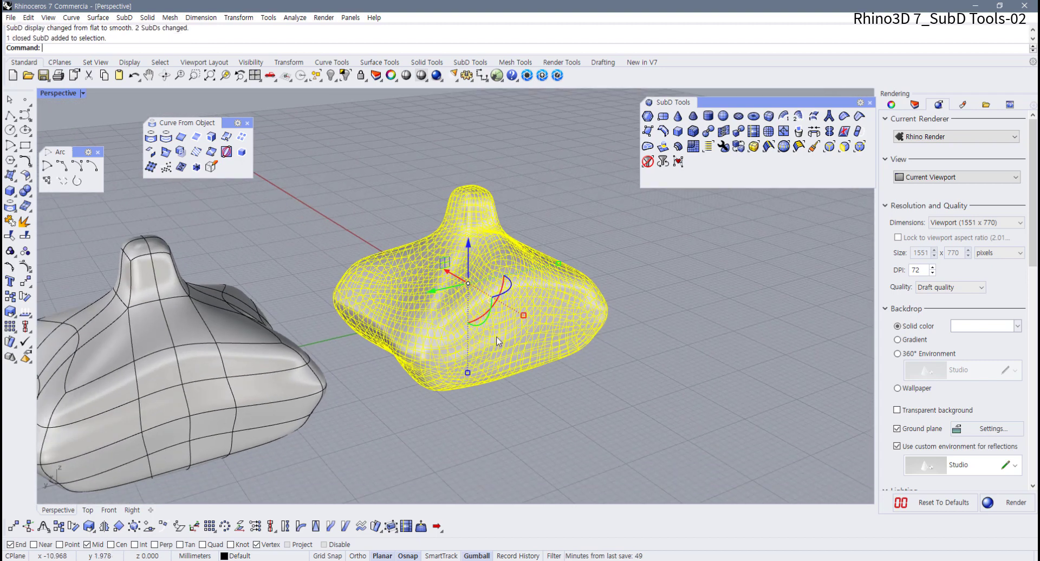
Step: Undo the move of the original SubD and the QuadRemesh, and clear the selection
click(619, 378)
key(ctrl+z)
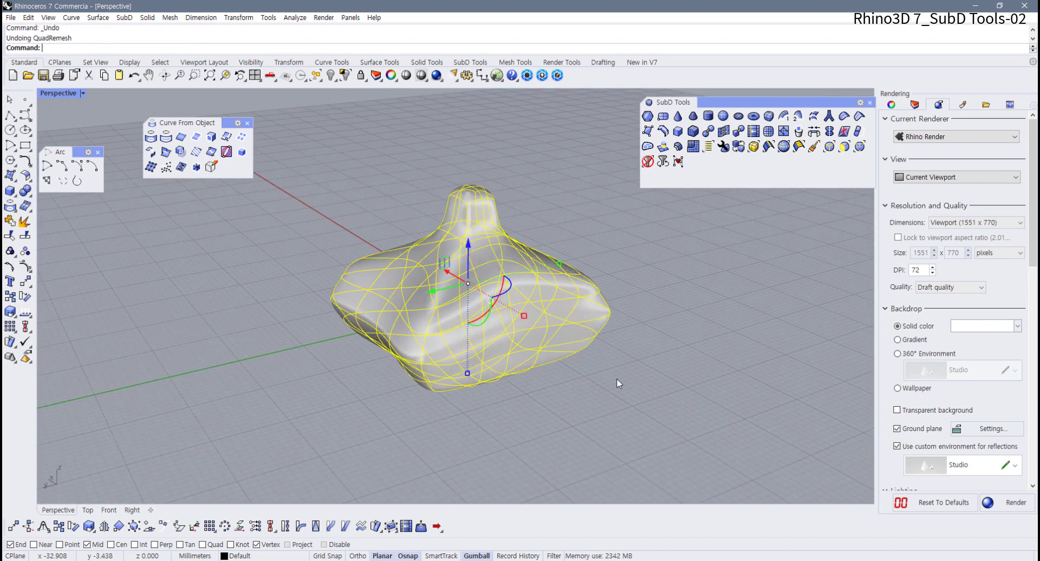
right_drag(617, 378, 588, 330)
click(683, 292)
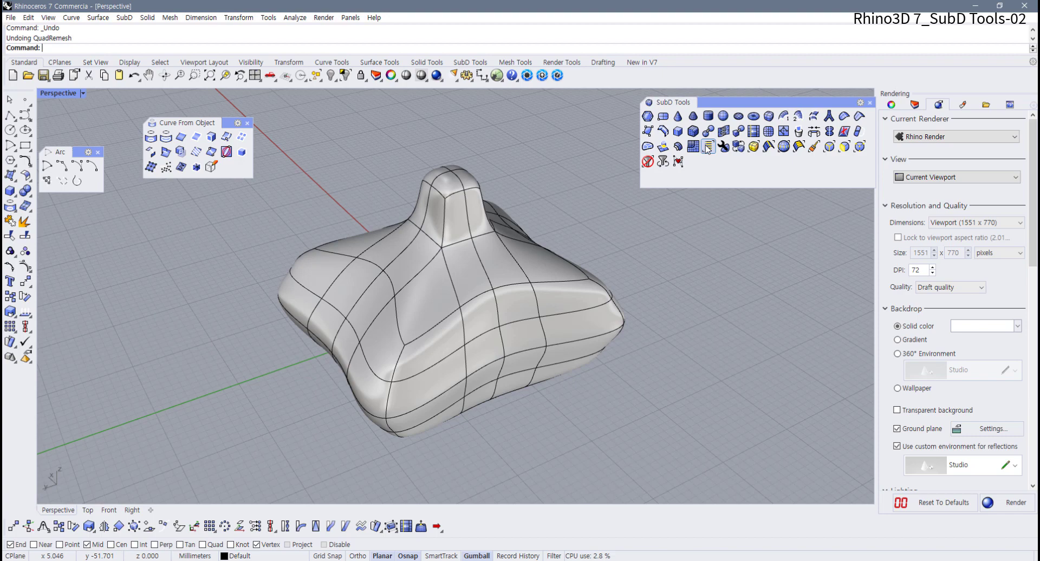
Step: Open Named Selections and place its window beside the model
click(707, 148)
right_drag(581, 342, 671, 349)
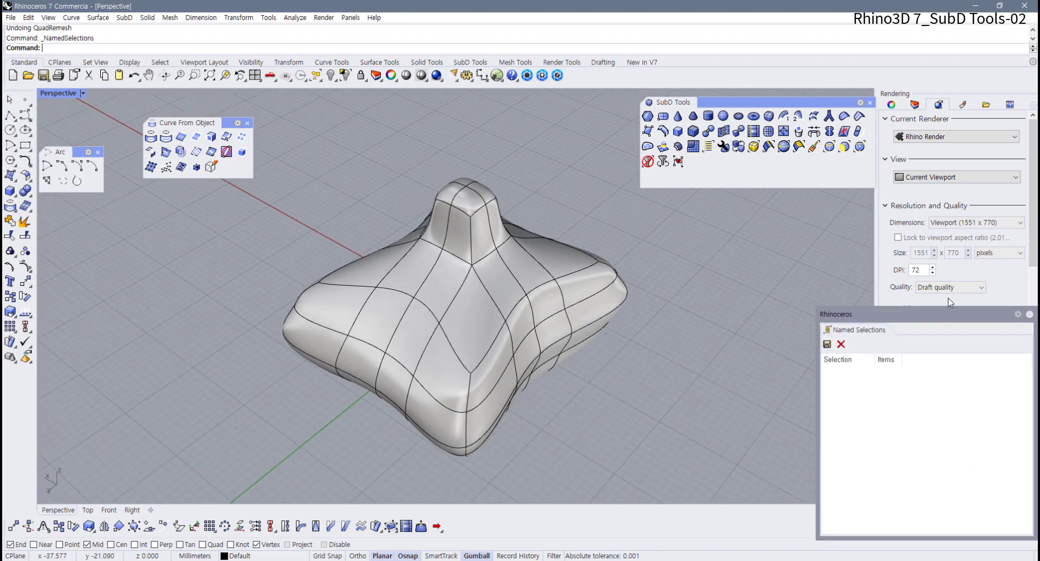
drag(923, 315, 802, 272)
Step: Select the four faces on top of the extrusion and save them as the named selection "Selection 01"
scroll(417, 293, up, 5)
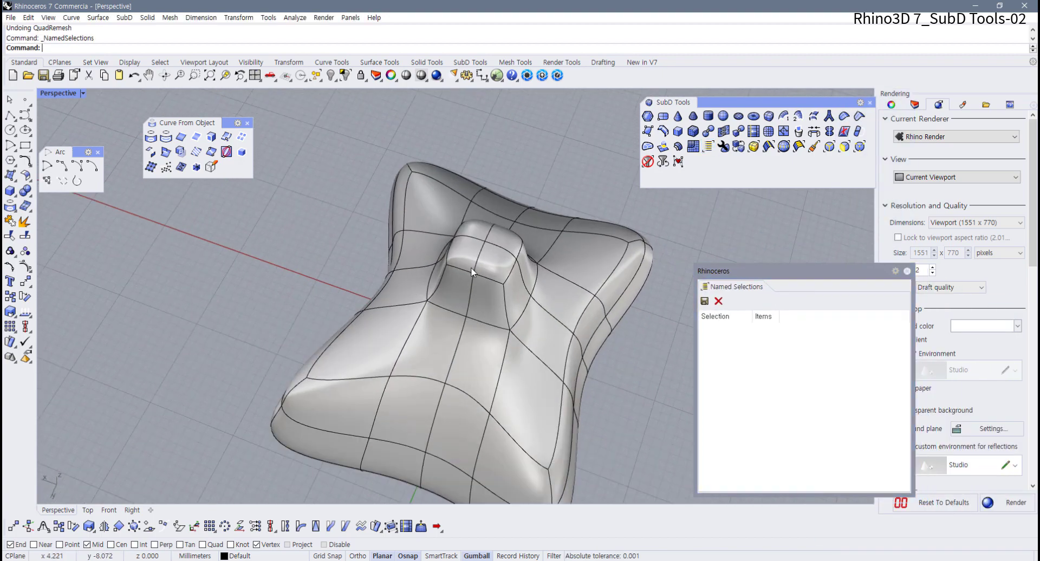
ctrl+shift+click(393, 280)
ctrl+shift+click(407, 238)
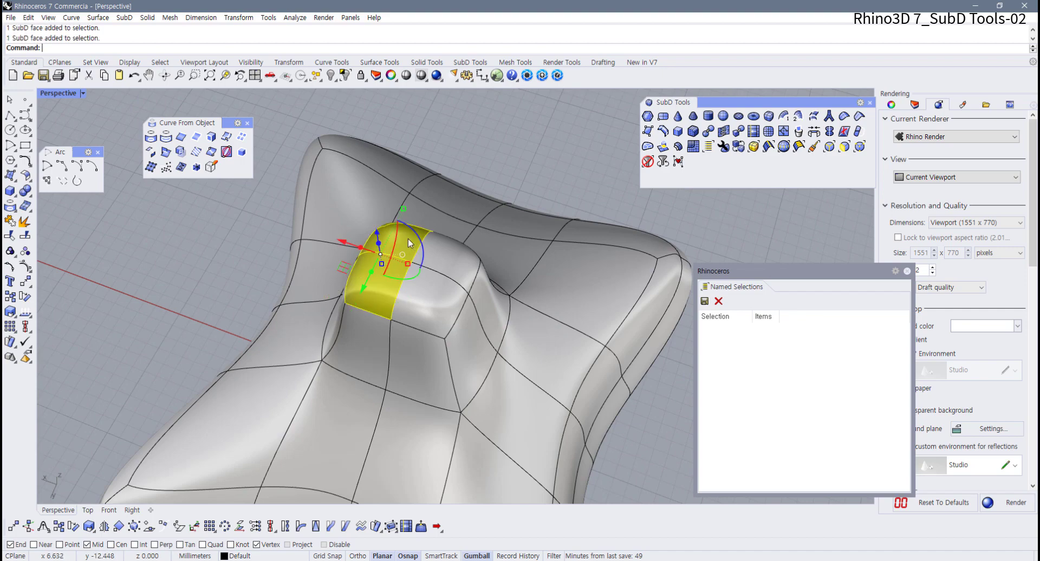
right_drag(418, 309, 383, 332)
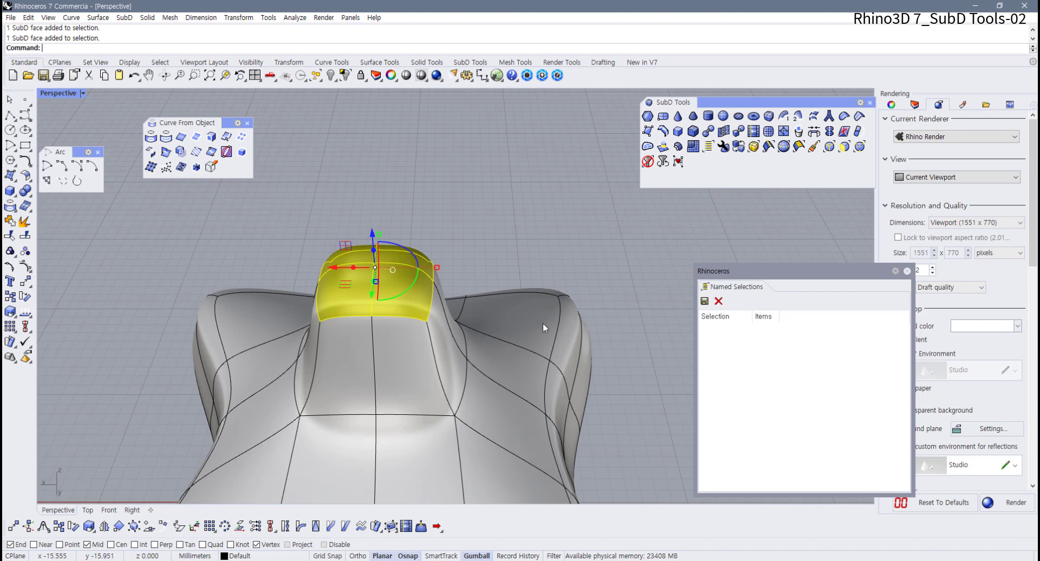
right_drag(460, 353, 434, 311)
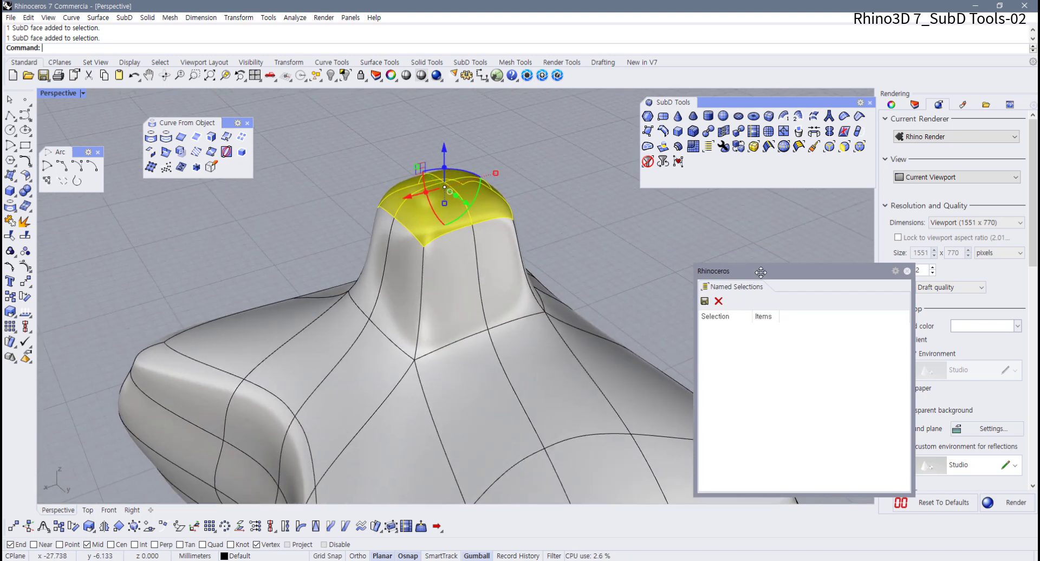
drag(761, 272, 743, 219)
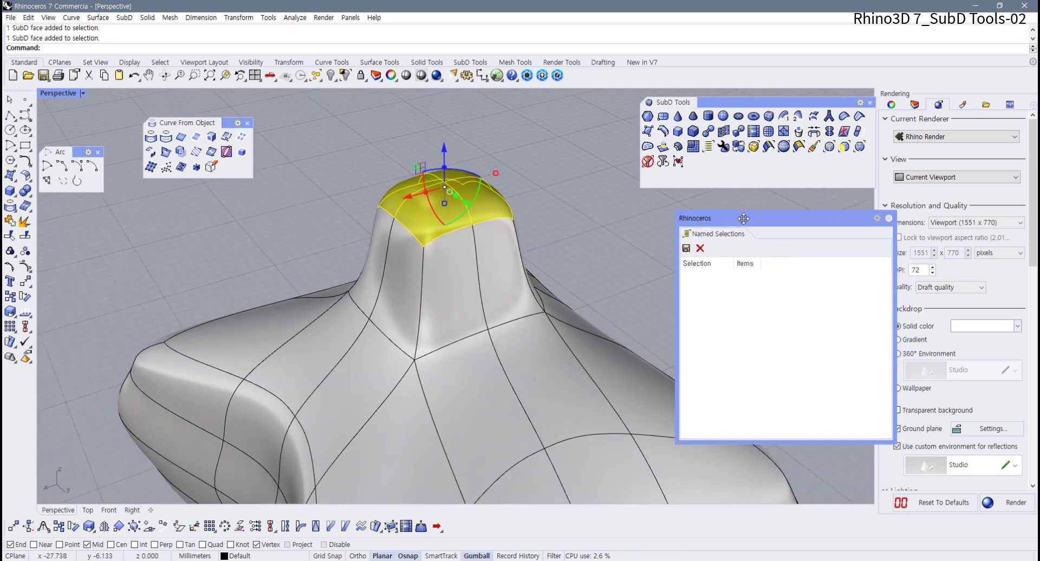
click(685, 249)
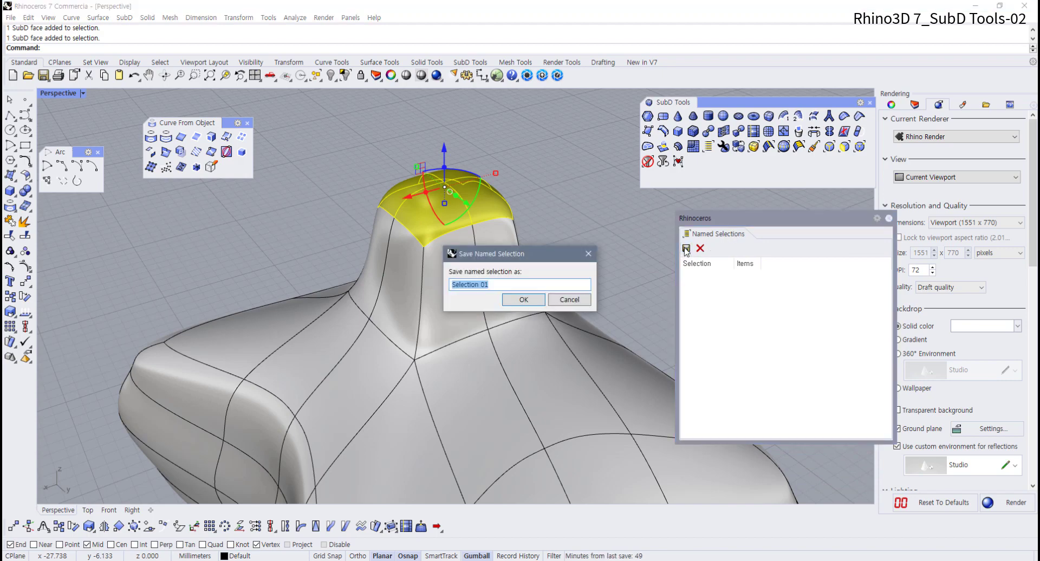
click(534, 301)
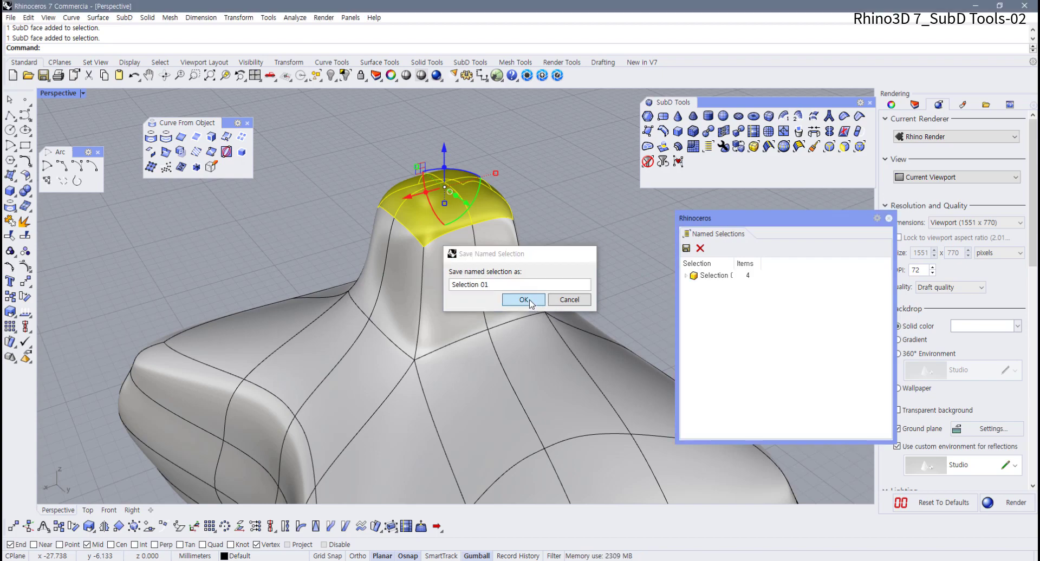
Step: Select the edge loop around the middle of the side band, save it as "Selection 02" and deselect it
scroll(527, 303, down, 4)
right_drag(523, 360, 481, 260)
click(501, 310)
click(557, 275)
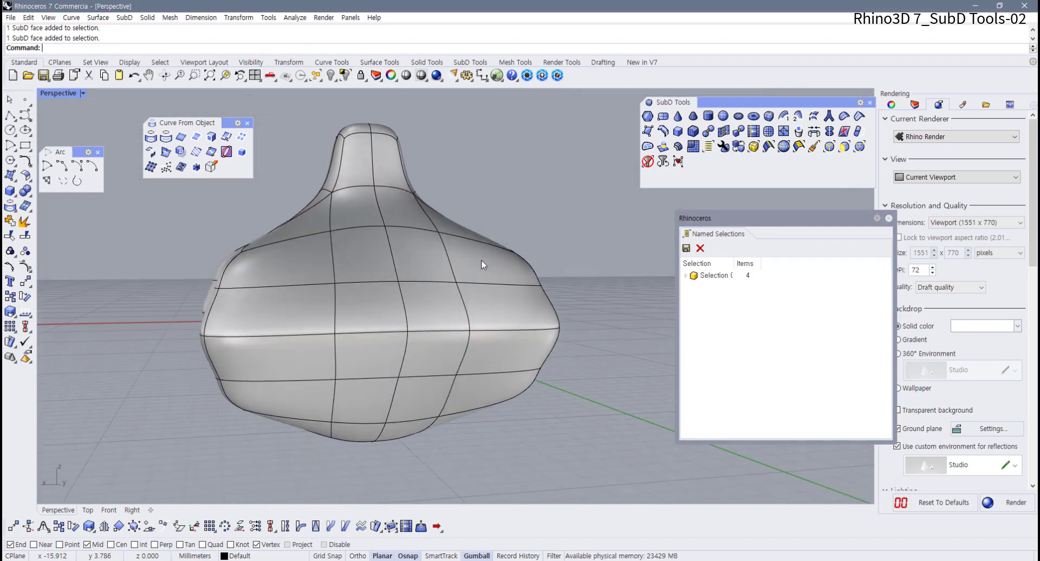
ctrl+shift+double_click(359, 335)
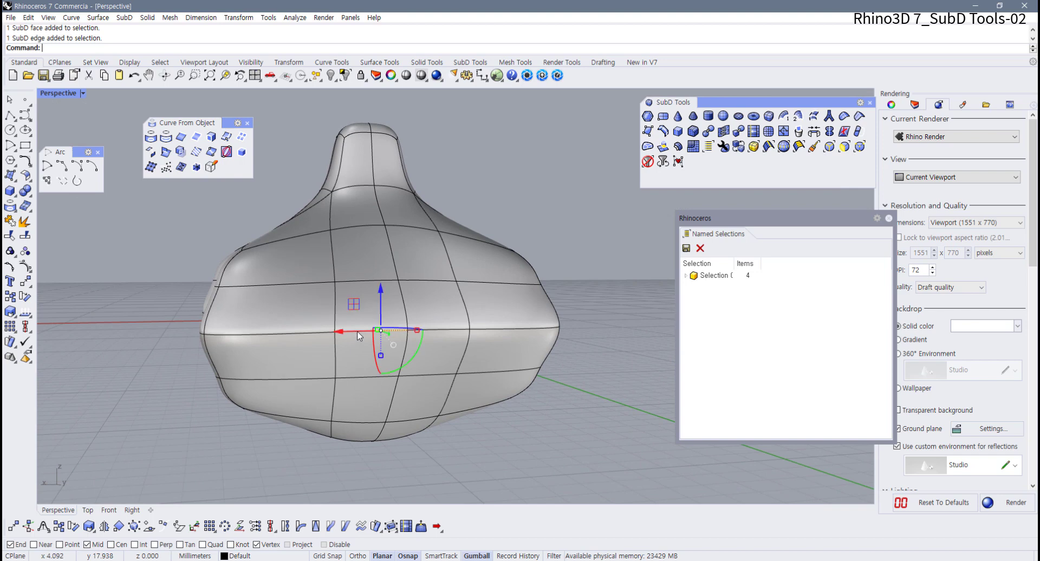
click(686, 248)
click(525, 300)
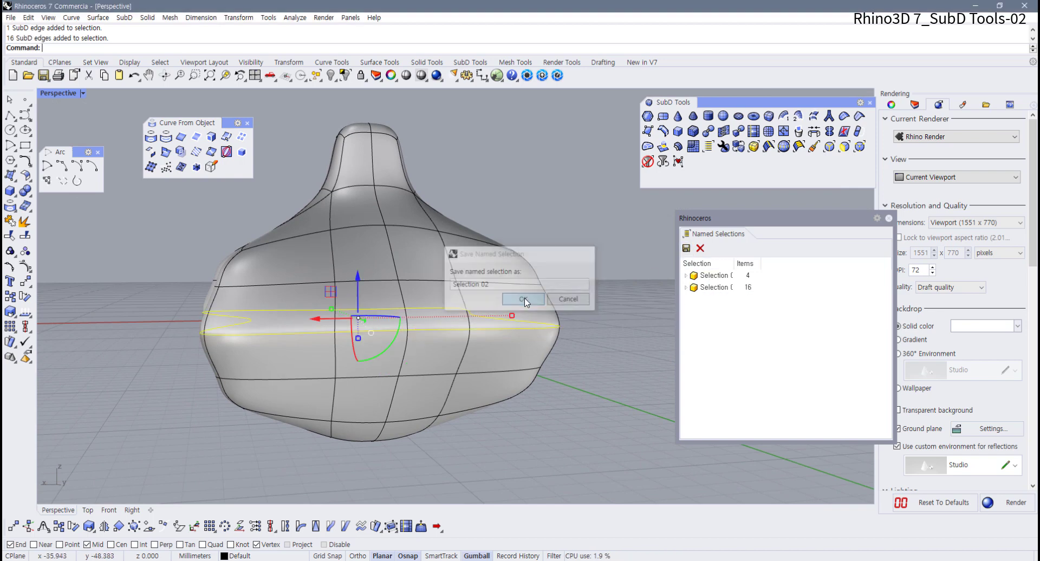
key(Escape)
Step: Recall the named selection "Selection 01" and switch to "Selection 02", the edge loop around the side band
right_drag(551, 310, 555, 340)
click(709, 275)
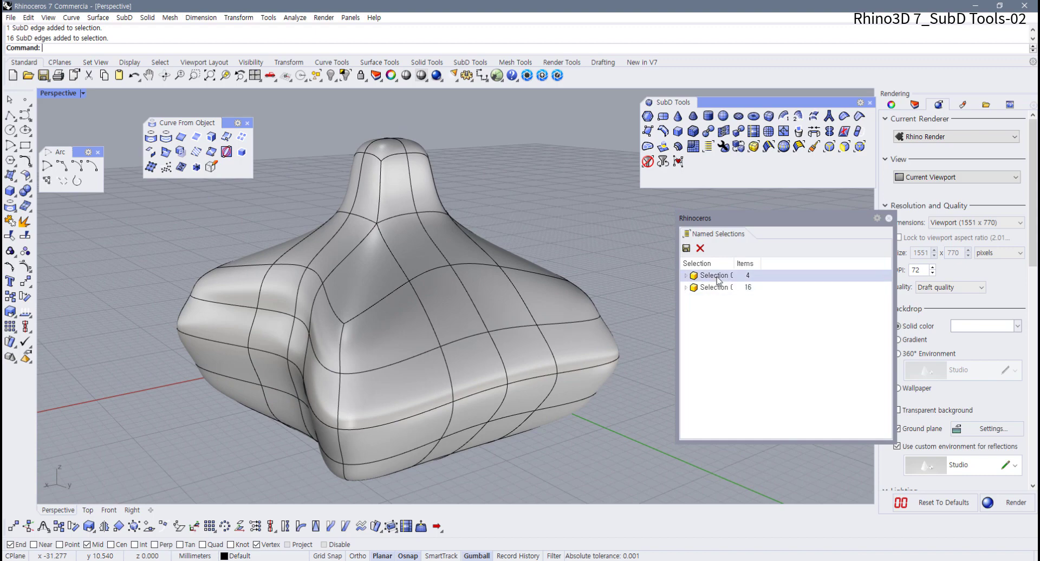
click(718, 288)
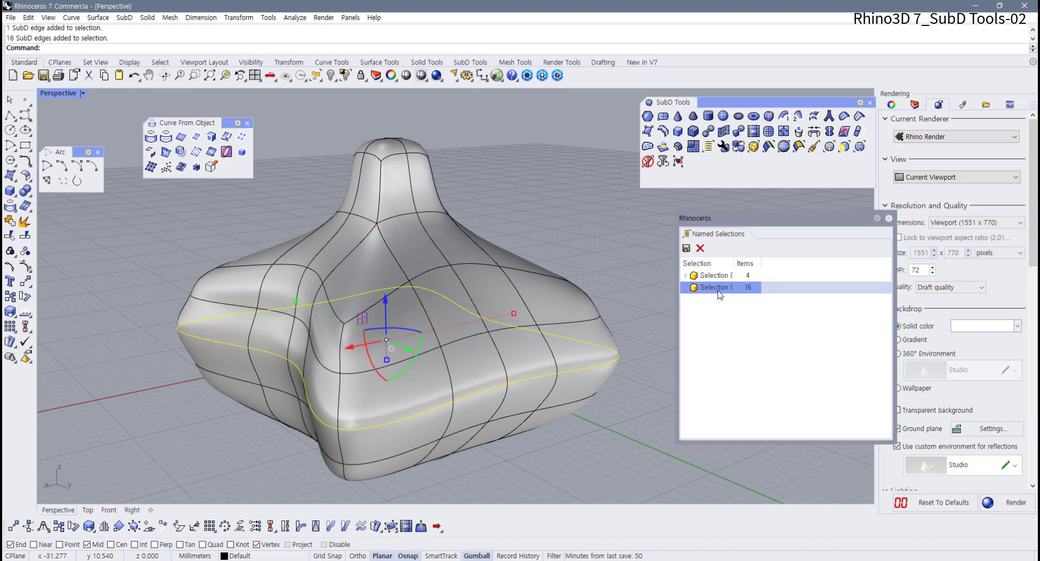
Step: Scale the recalled edge loop outward to widen the side band, and deselect it
right_drag(602, 340, 230, 322)
drag(217, 313, 186, 295)
right_drag(186, 295, 268, 336)
click(547, 327)
scroll(487, 367, down, 2)
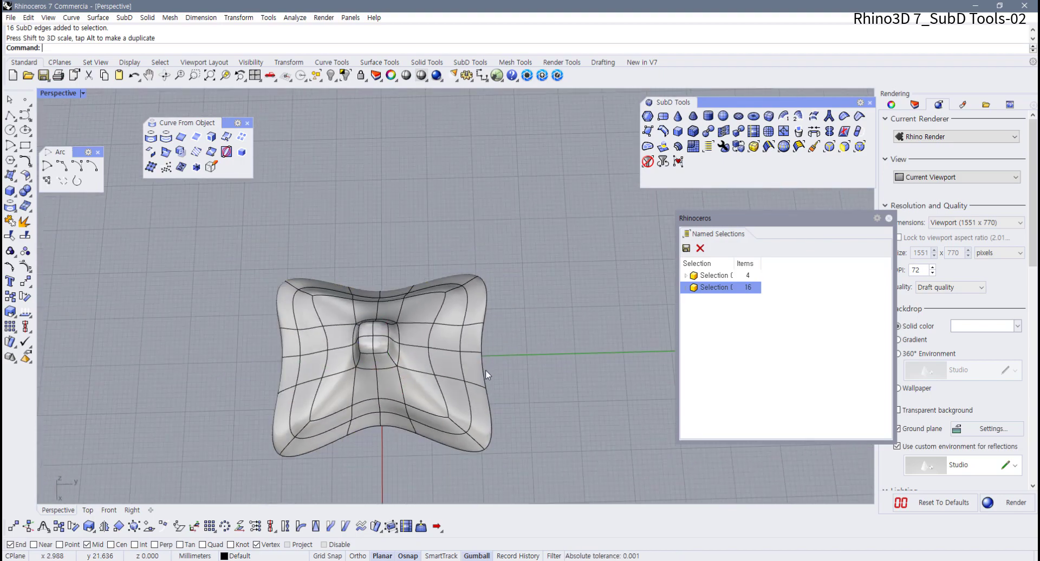
Step: Select the whole SubD and show it in the maximized Top viewport, undoing any accidental rotation
shift+right_drag(485, 370, 498, 335)
click(450, 347)
double_click(57, 93)
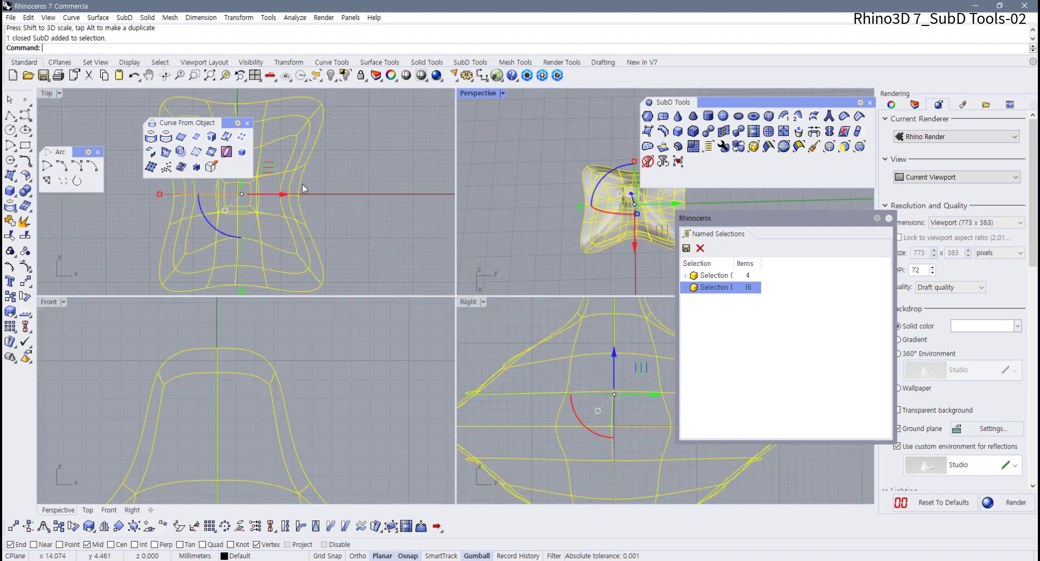
click(48, 93)
double_click(50, 94)
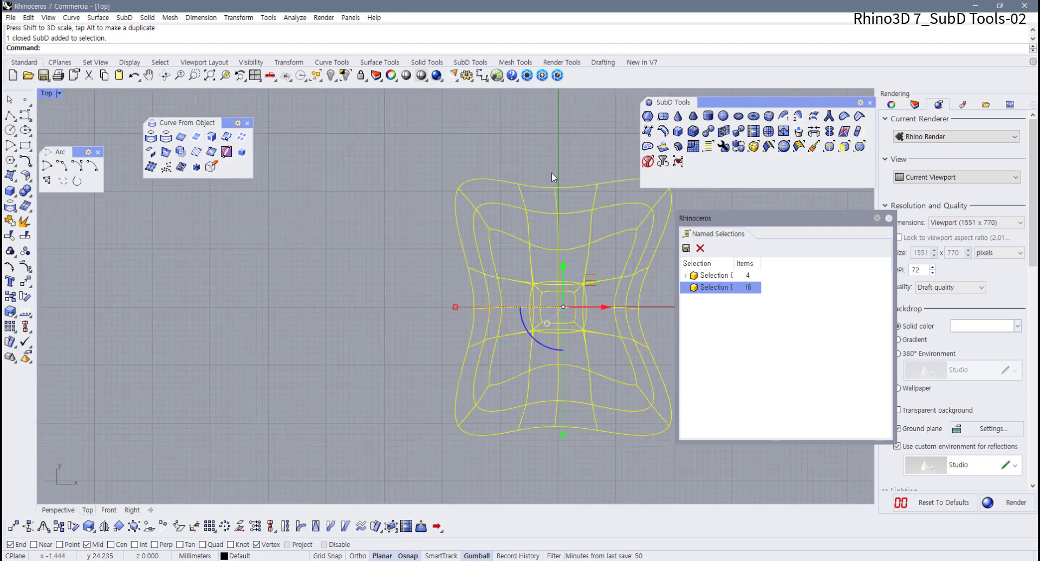
key(ctrl+shift+e)
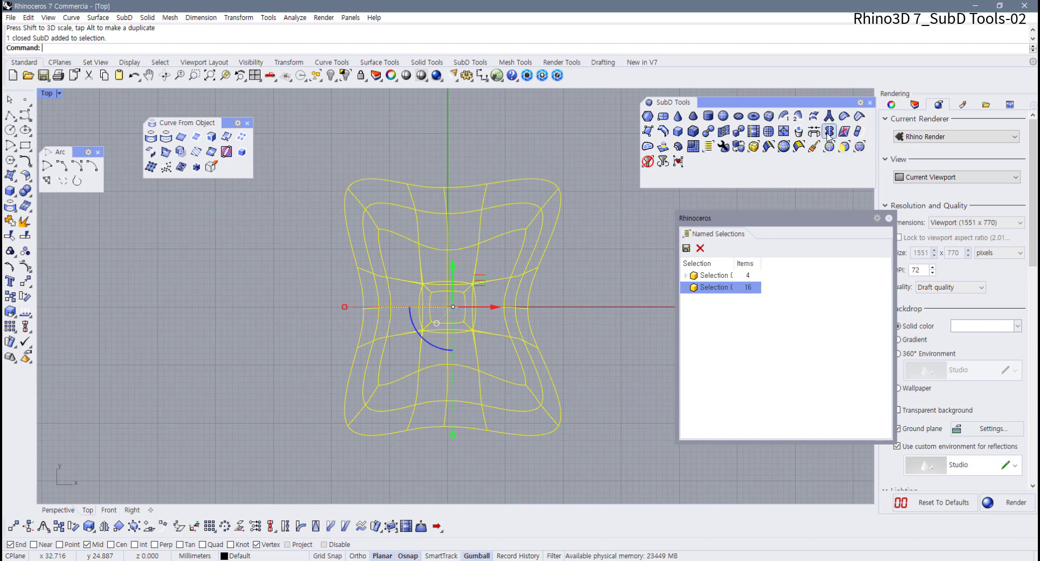
right_drag(477, 283, 434, 278)
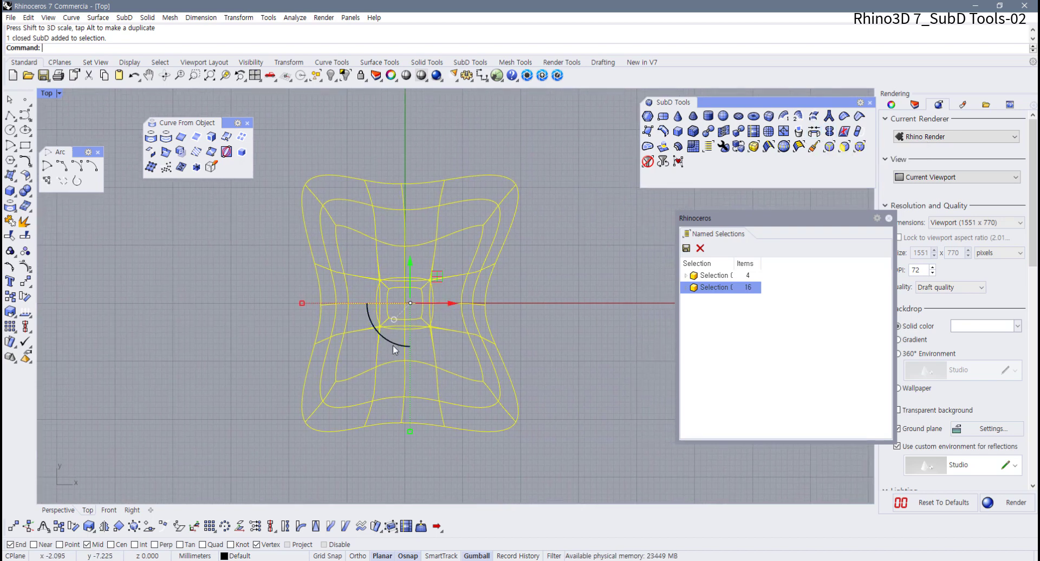
drag(395, 343, 402, 349)
key(ctrl+z)
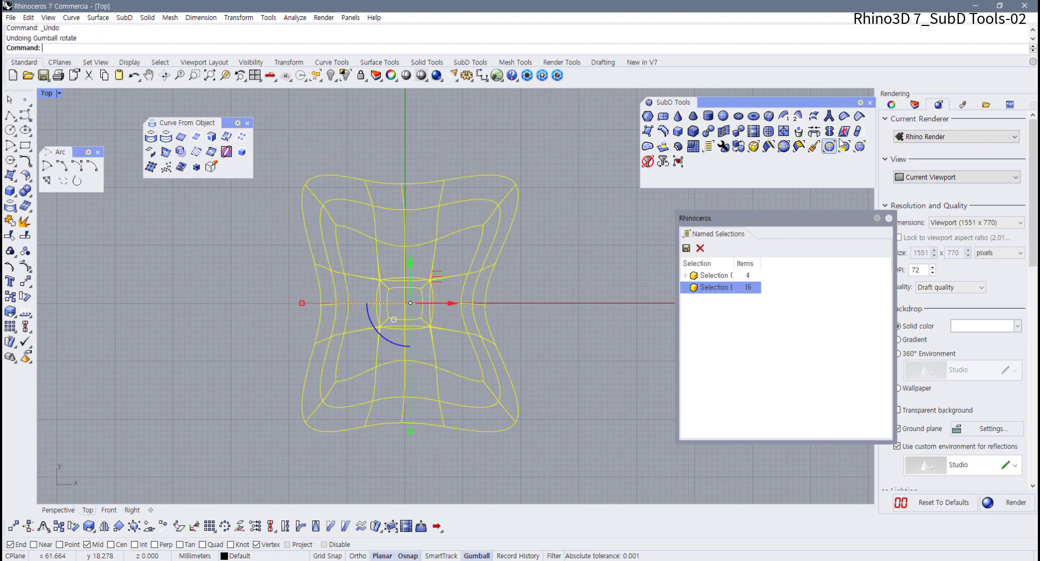
Step: Try Reflect on the SubD across a diagonal plane, keeping the upper-left half with SnapStyle Automatic, and undo it
click(831, 133)
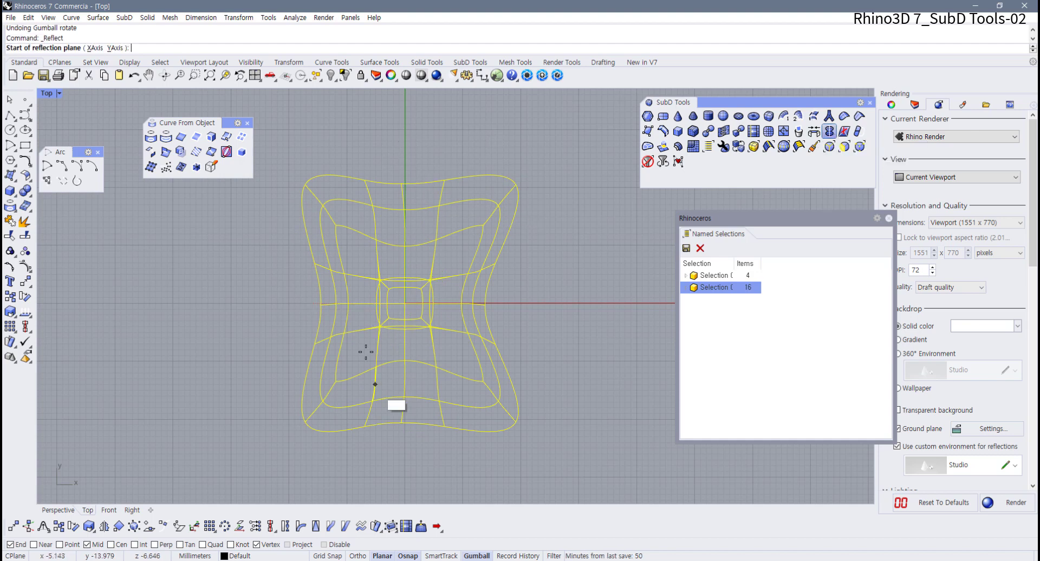
click(538, 157)
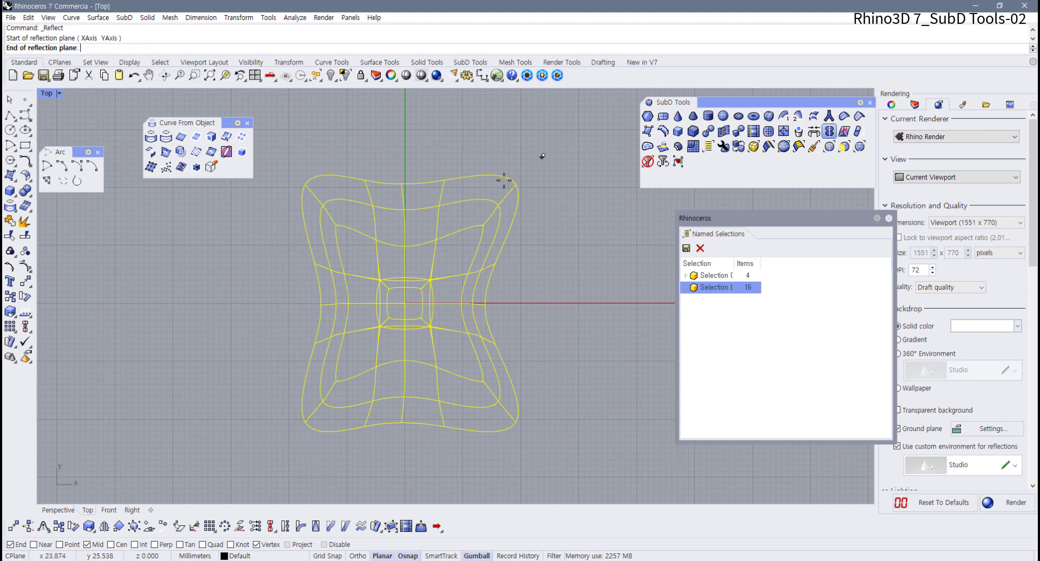
click(257, 471)
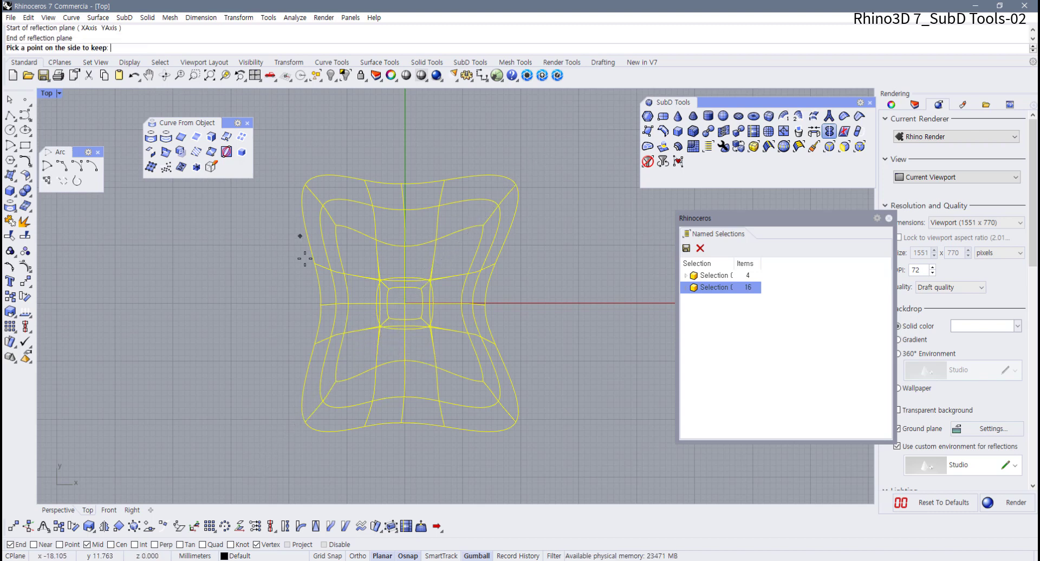
click(266, 228)
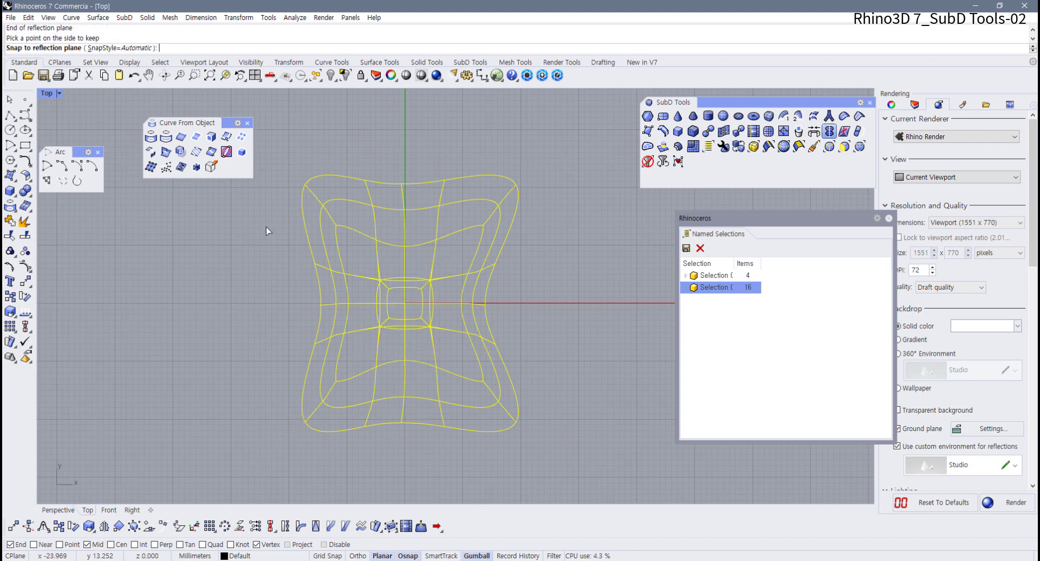
key(Return)
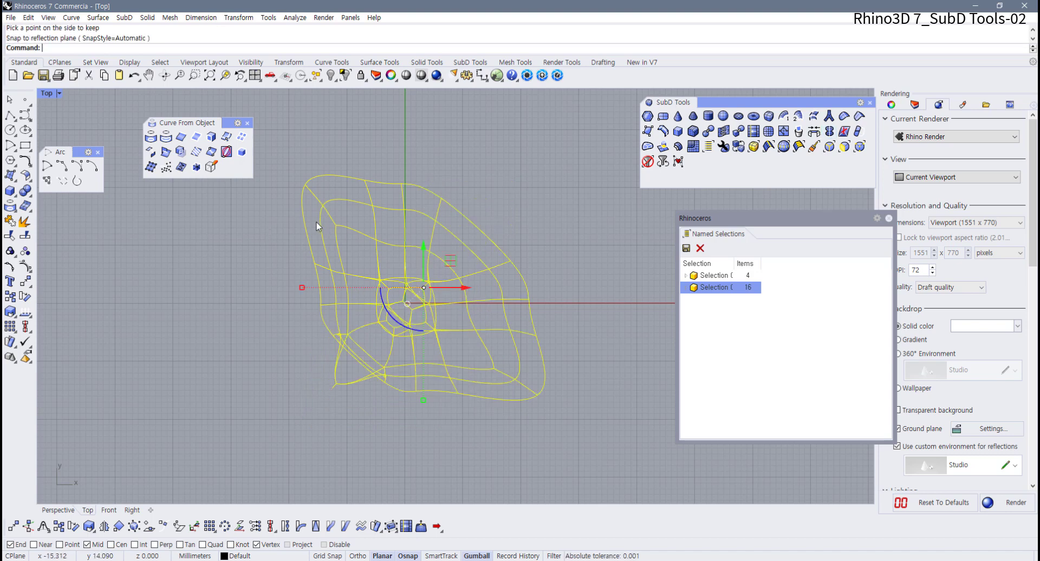
key(ctrl+z)
Step: Try Reflect across a horizontal plane slightly above the X axis, keeping the upper half, and undo it
key(Return)
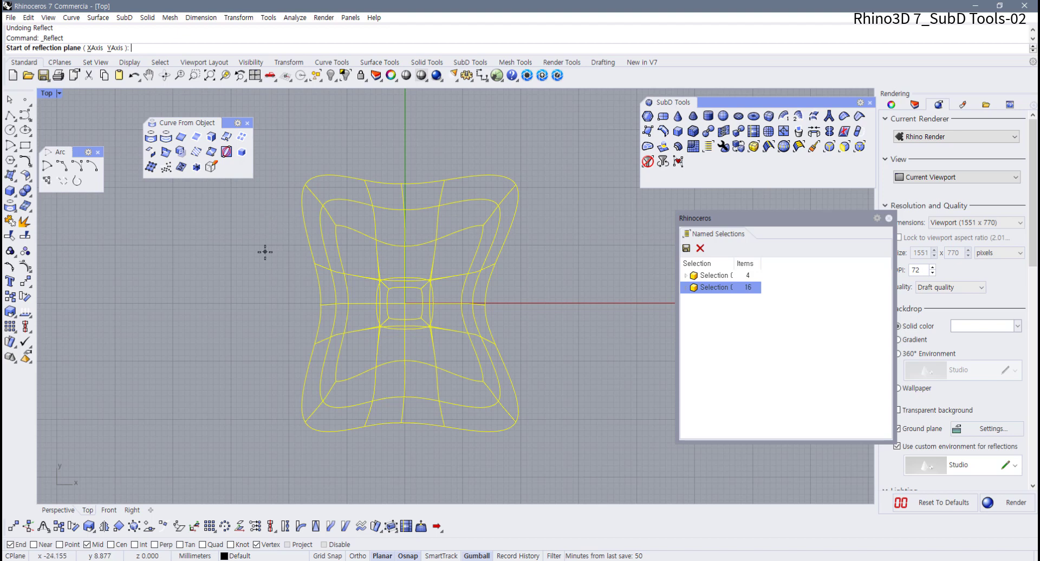
click(247, 284)
click(596, 286)
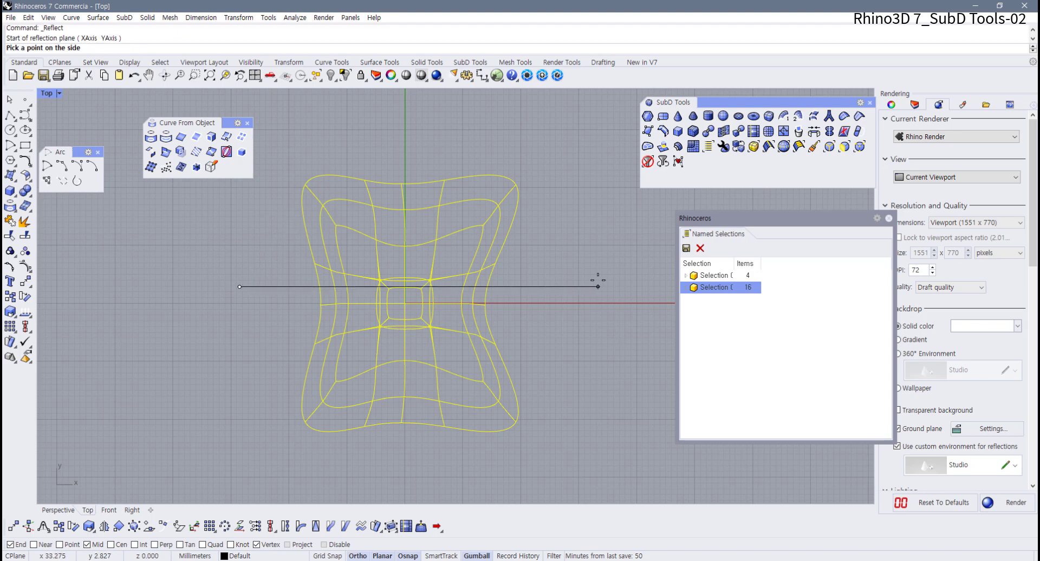
click(577, 199)
key(Return)
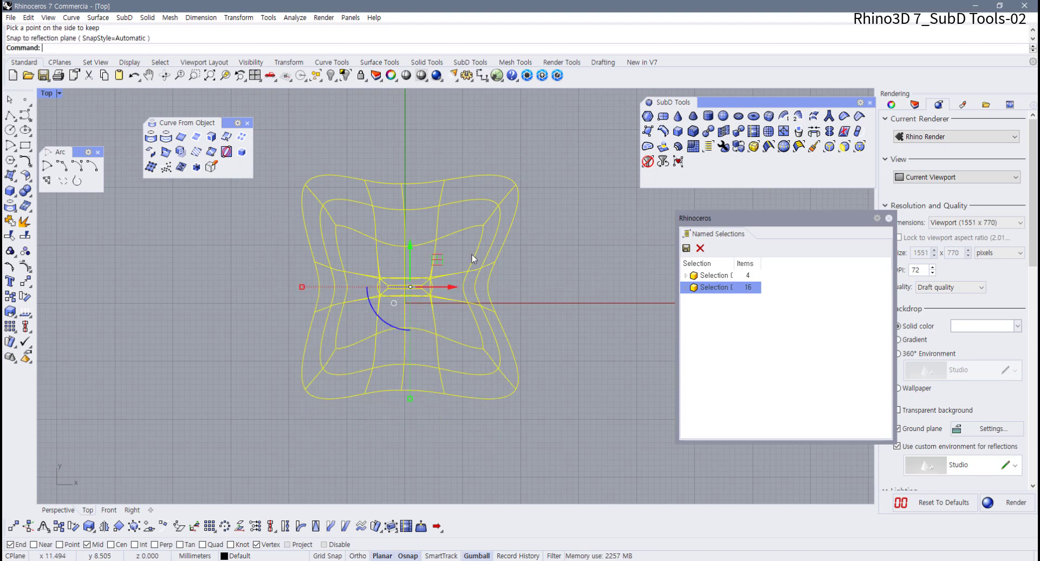
key(ctrl+z)
Step: Select the edges and vertices at the SubD's upper-left corner in Top view, move them outward and deselect them
right_drag(420, 225, 413, 231)
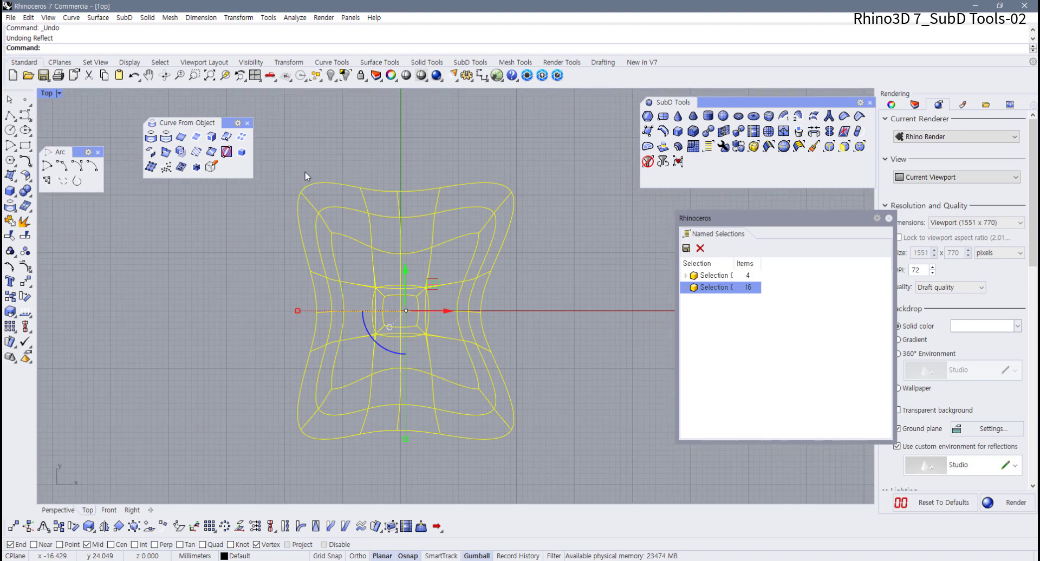
key(Escape)
ctrl+shift+drag(333, 228, 334, 229)
right_drag(343, 231, 356, 233)
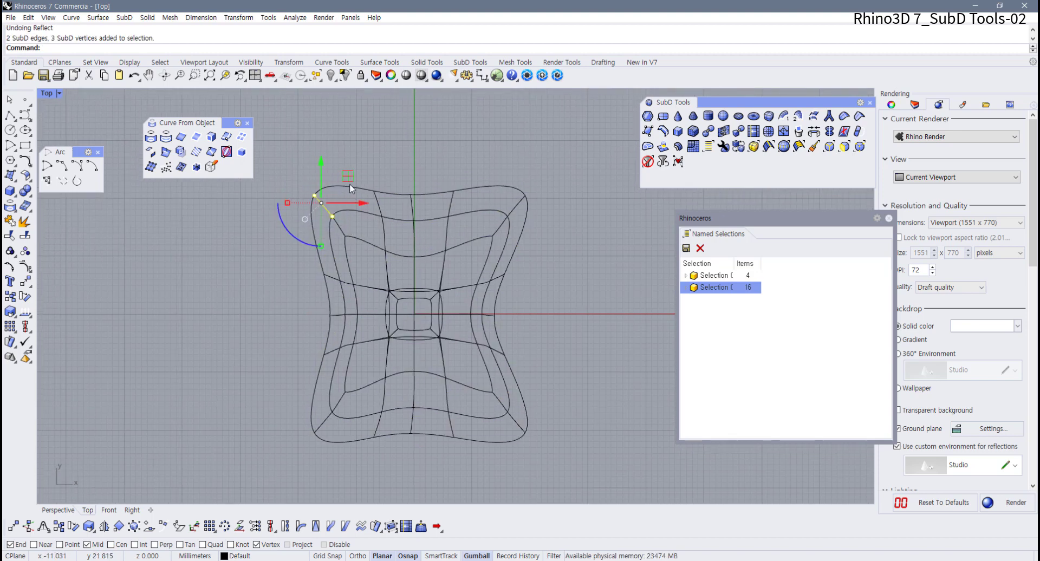
drag(346, 177, 317, 172)
right_drag(487, 221, 511, 229)
click(557, 239)
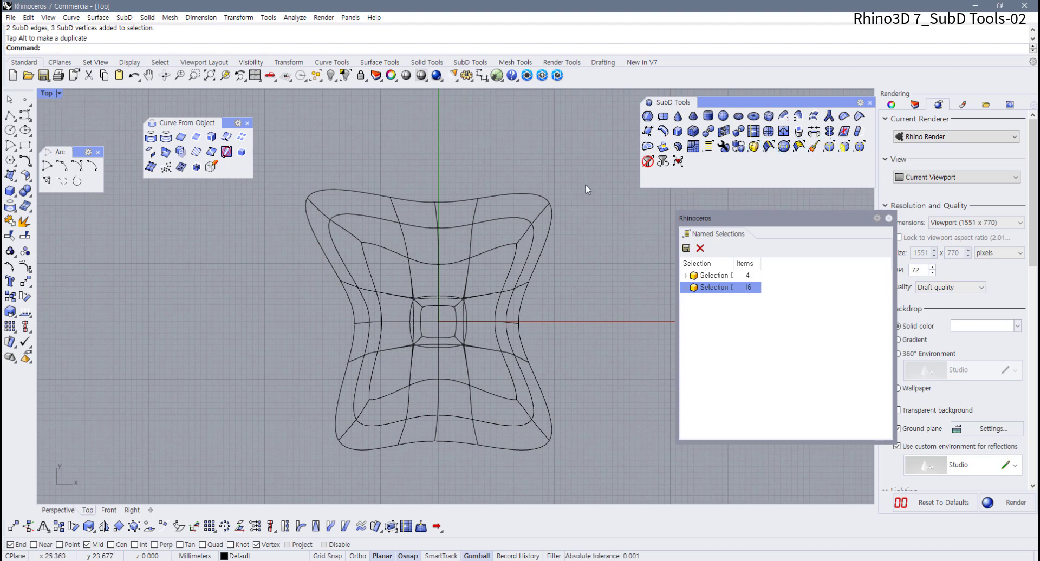
Step: Reflect the SubD across a diagonal plane running from upper left to lower right, keeping the lower-left side with SnapStyle Automatic
click(550, 208)
click(829, 131)
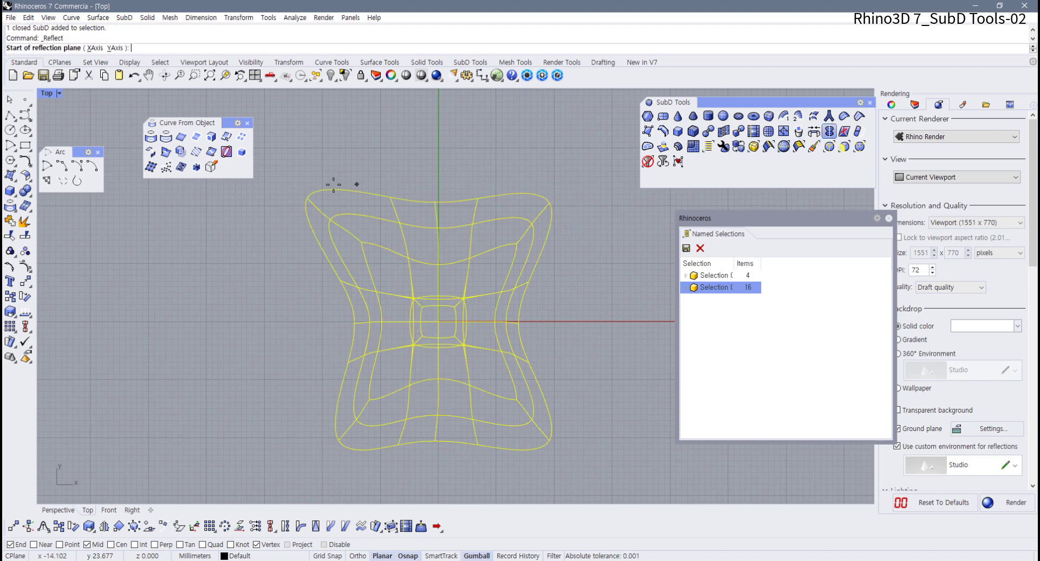
click(360, 152)
click(657, 474)
click(275, 330)
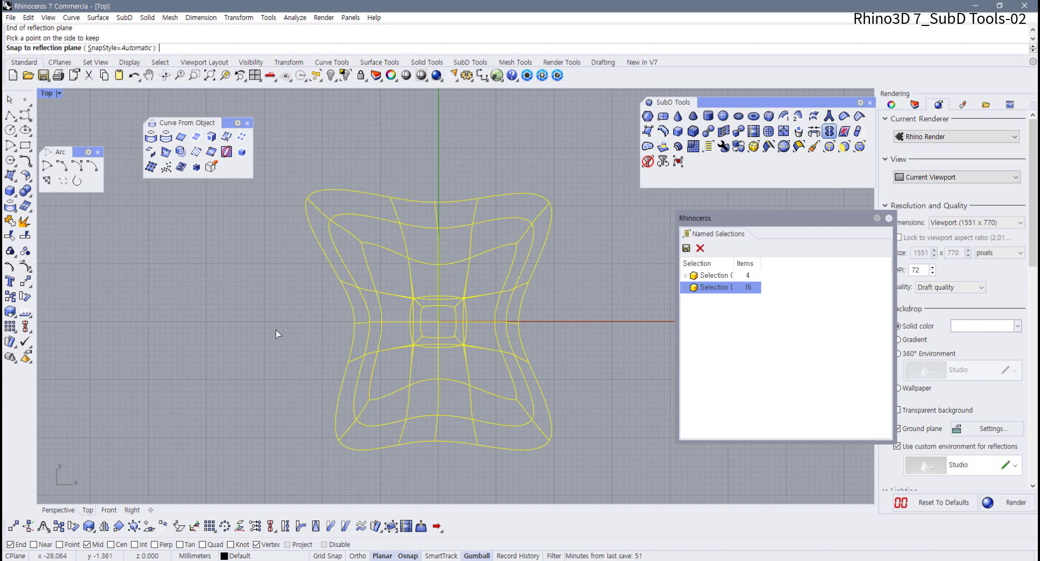
key(Return)
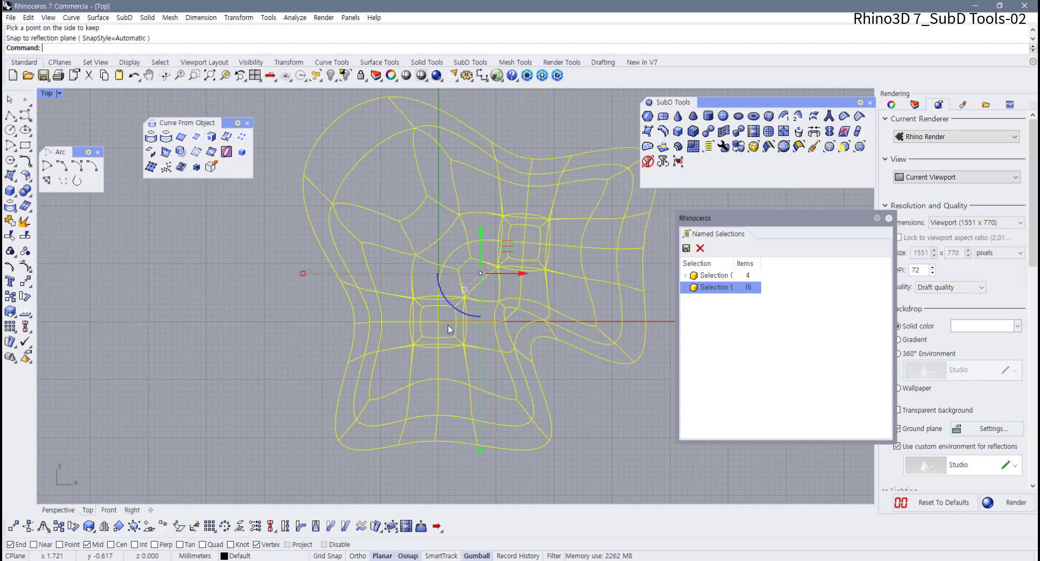
Step: Undo the last reflection and the corner move, leaving the SubD deselected
key(ctrl+z)
right_drag(456, 308, 420, 307)
click(522, 317)
key(ctrl+z)
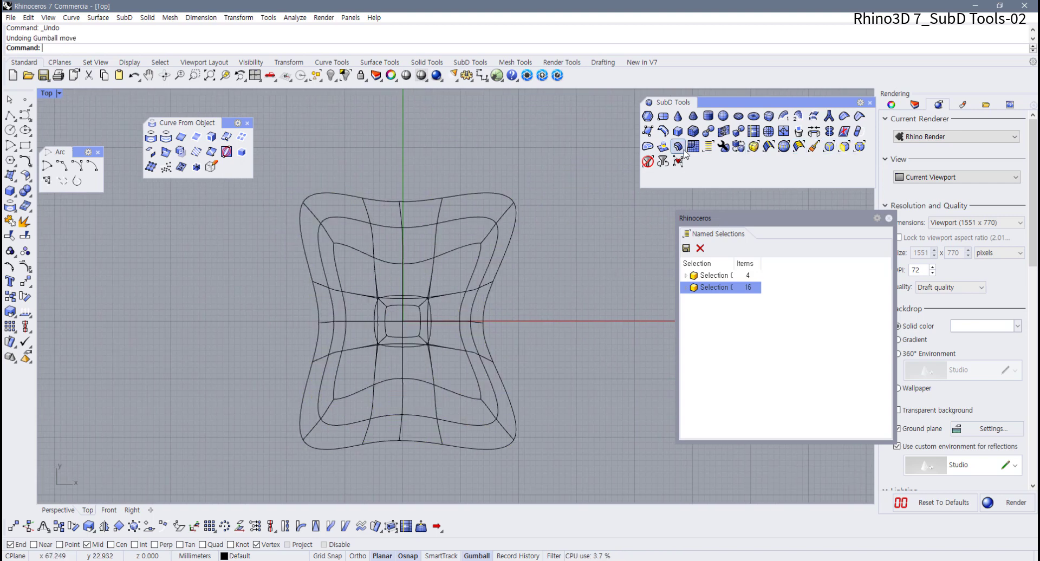
Step: Return to the maximized Perspective viewport and frame the SubD at an angle from above
double_click(47, 93)
right_drag(558, 195, 617, 168)
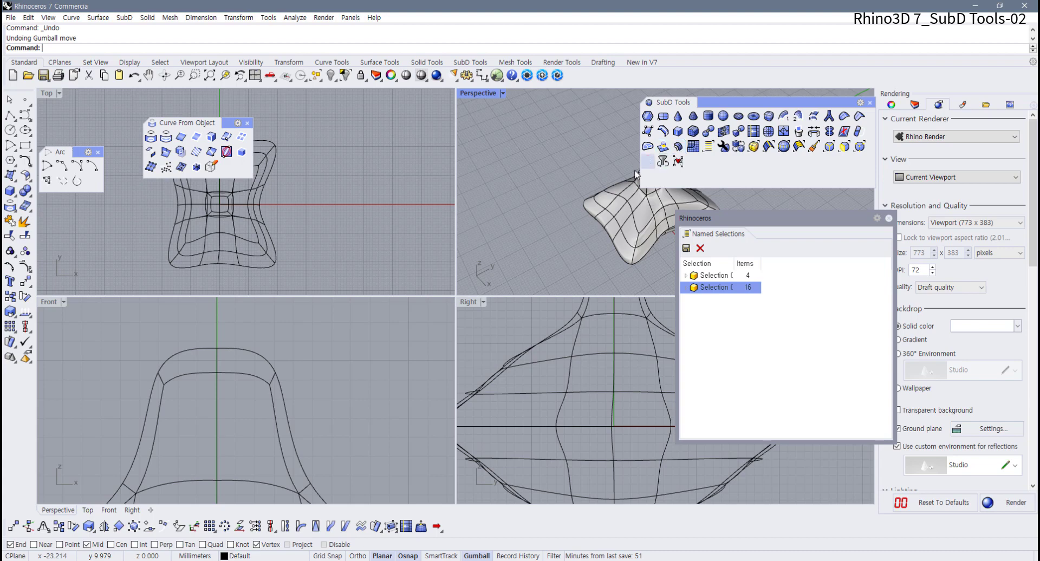
right_drag(547, 182, 566, 162)
double_click(473, 93)
right_drag(473, 109, 427, 193)
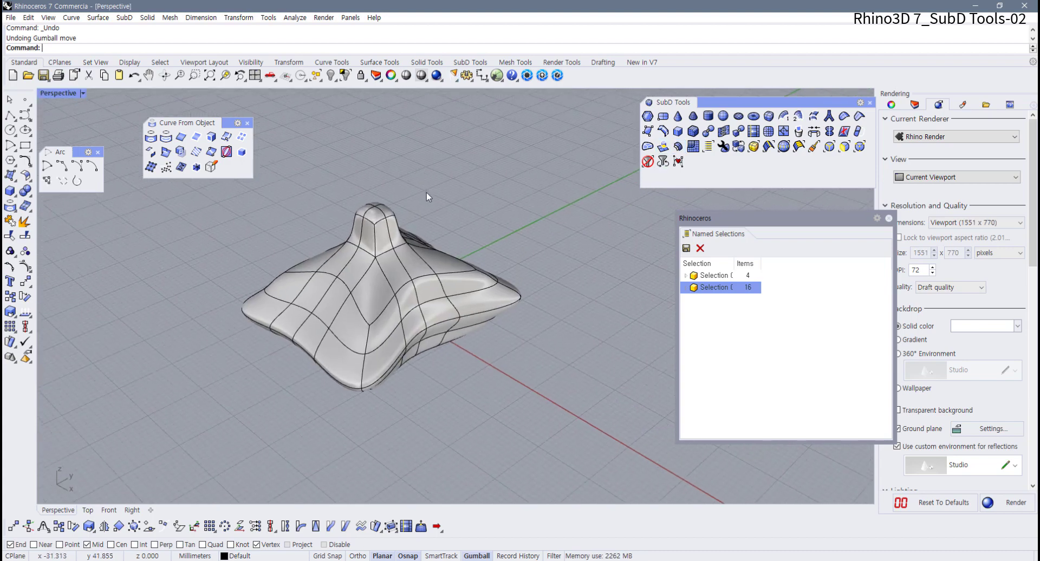
scroll(459, 157, up, 5)
right_drag(461, 222, 612, 212)
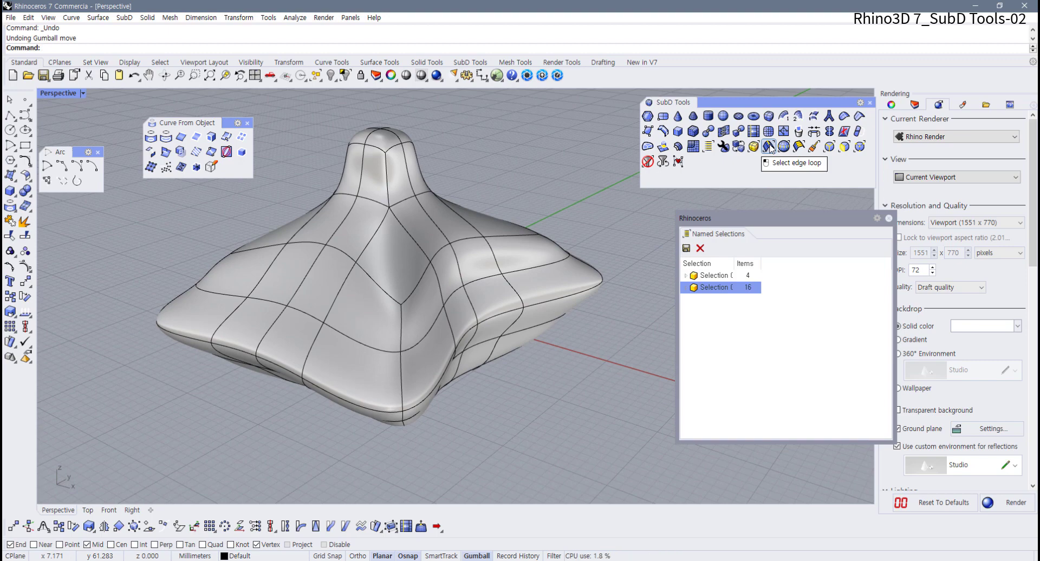
Step: Select one edge on the SubD's upper surface and extend the selection to its edge loop
click(467, 239)
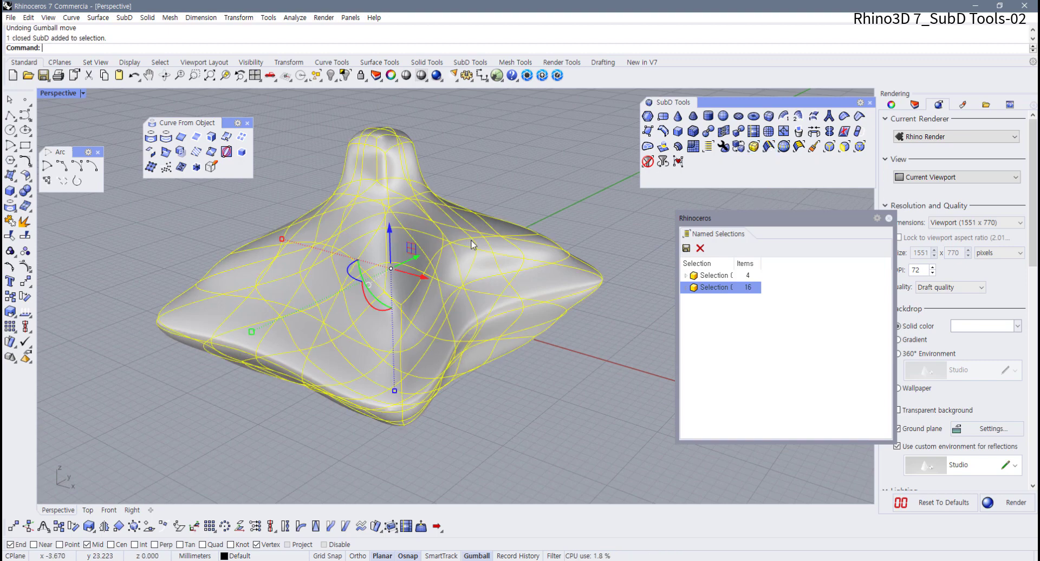
key(Escape)
right_drag(468, 239, 418, 261)
scroll(418, 261, up, 2)
ctrl+shift+click(415, 254)
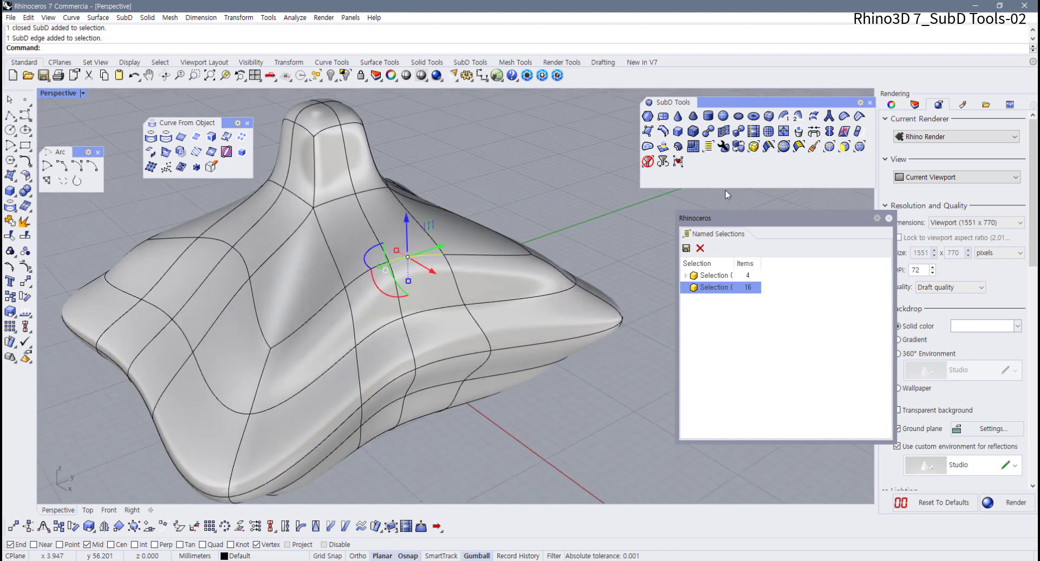
click(768, 153)
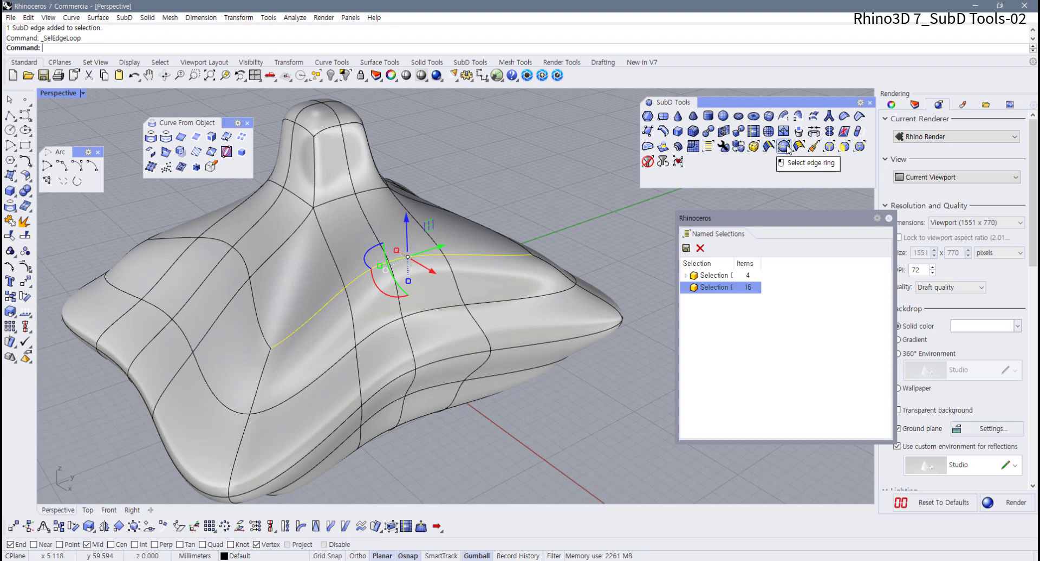
Step: Clear the selection and select the whole edge loop along the upper ridge of the model's two front sides
click(492, 152)
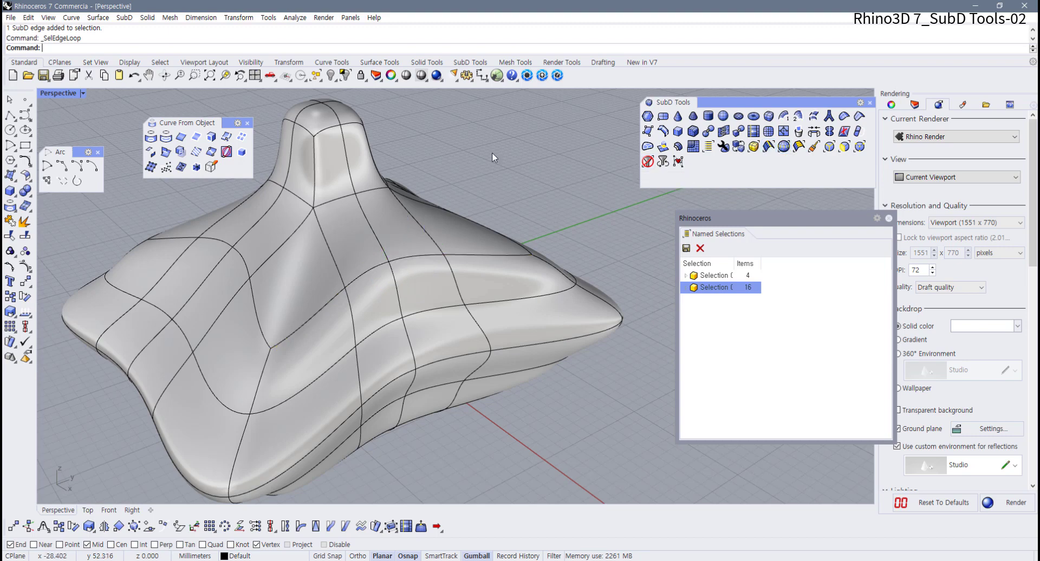
click(306, 325)
ctrl+shift+click(303, 326)
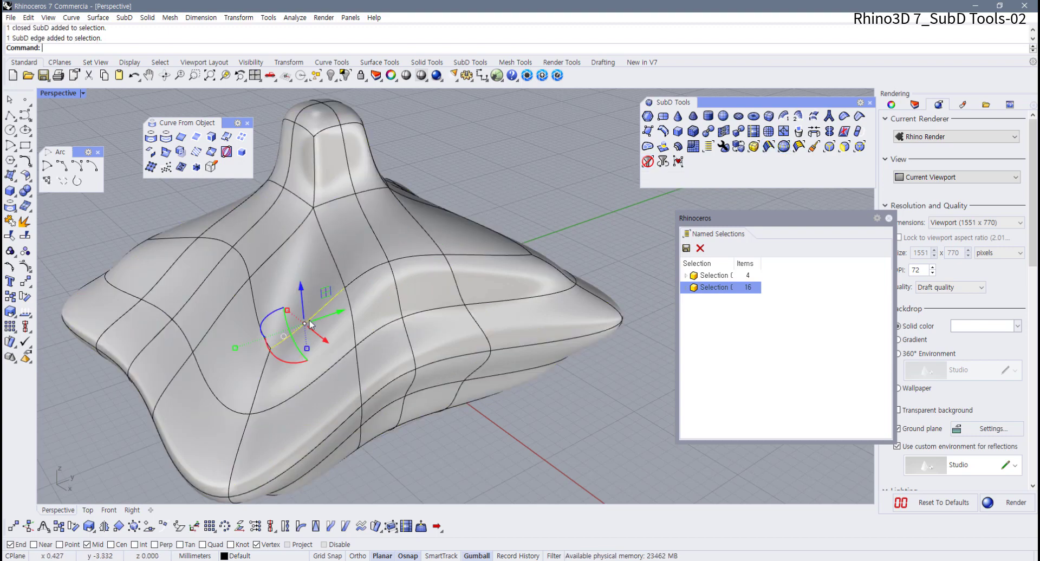
ctrl+shift+double_click(309, 325)
ctrl+shift+click(251, 304)
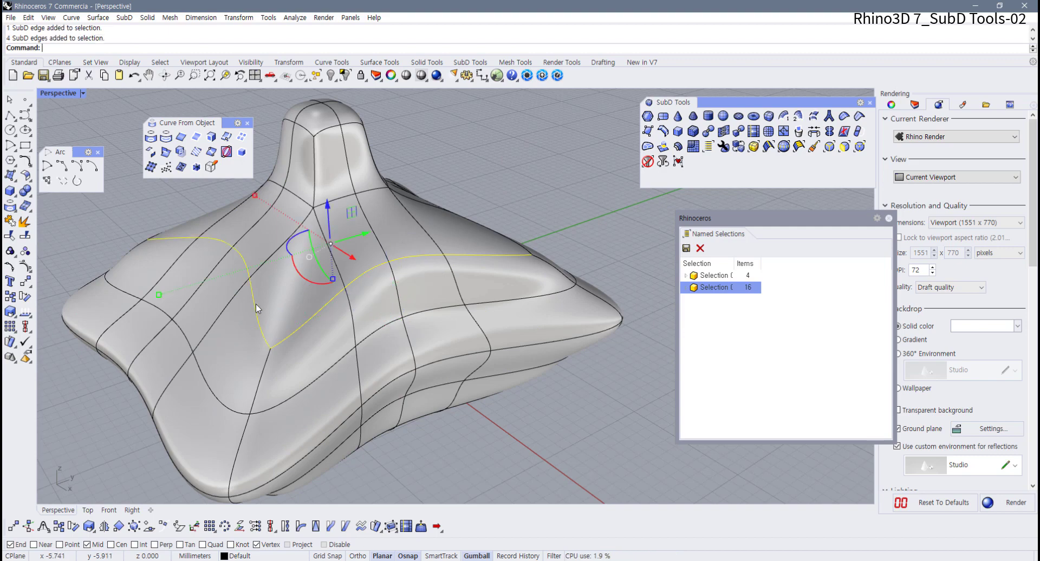
click(504, 192)
Step: Select the vertical edge loop over the knob, starting from one edge on the side skirt, and clear the selection
ctrl+shift+click(479, 259)
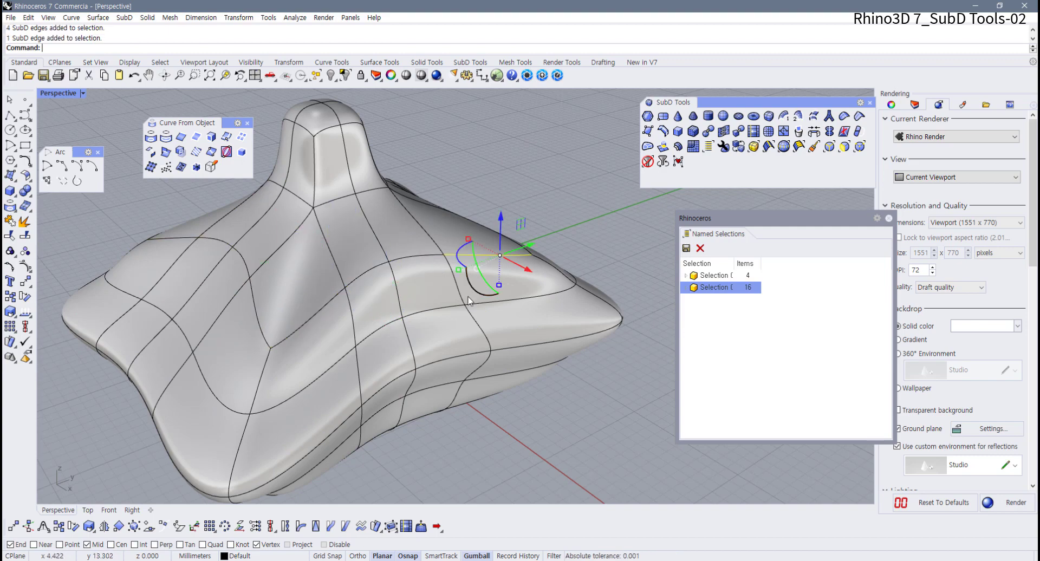
click(529, 195)
ctrl+shift+click(411, 315)
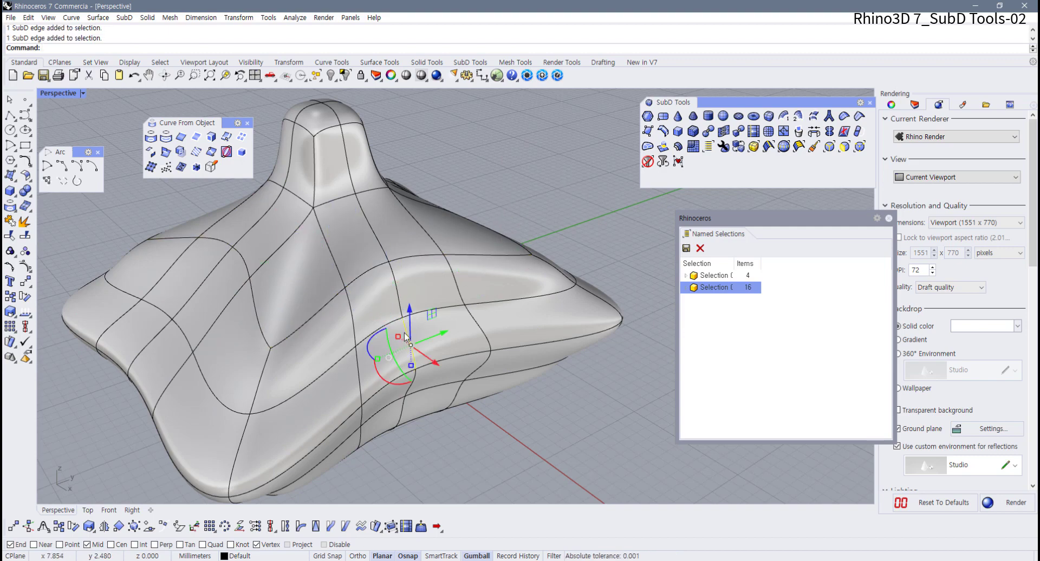
click(768, 148)
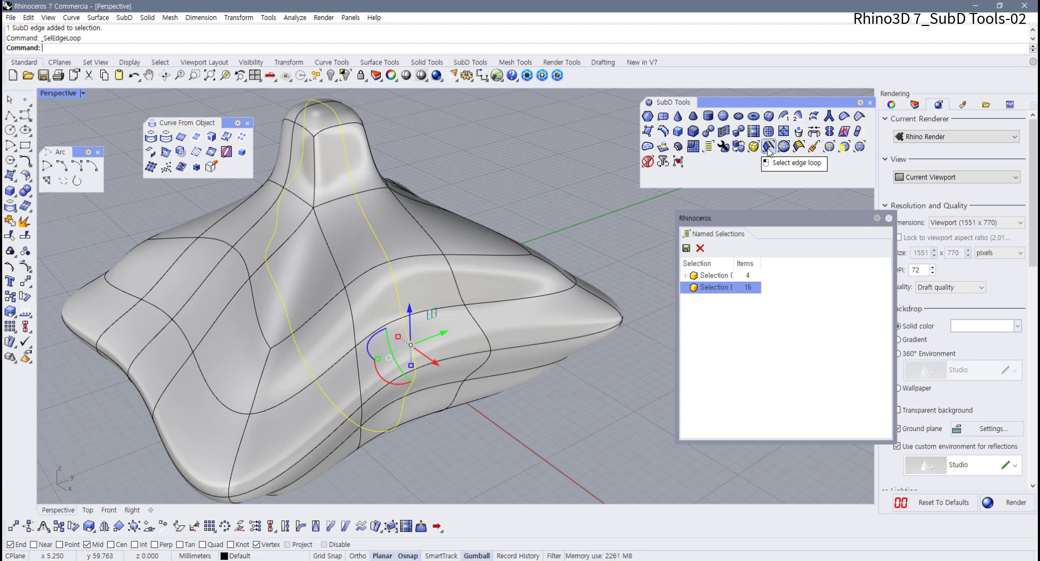
key(Escape)
Step: Pick one edge on the upper side slope, select its edge ring, and clear the selection
right_drag(484, 177, 372, 271)
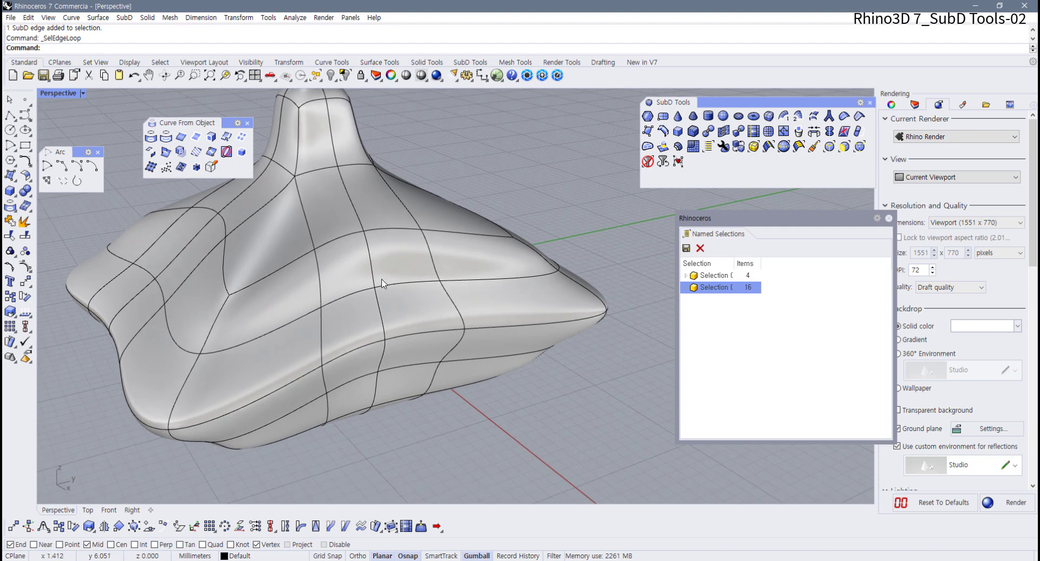
click(371, 266)
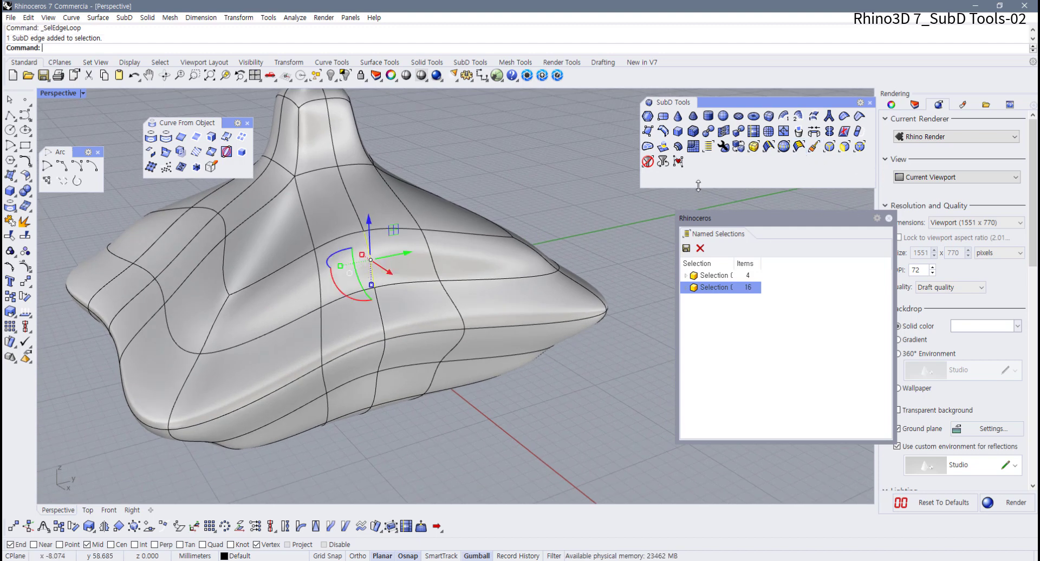
click(783, 147)
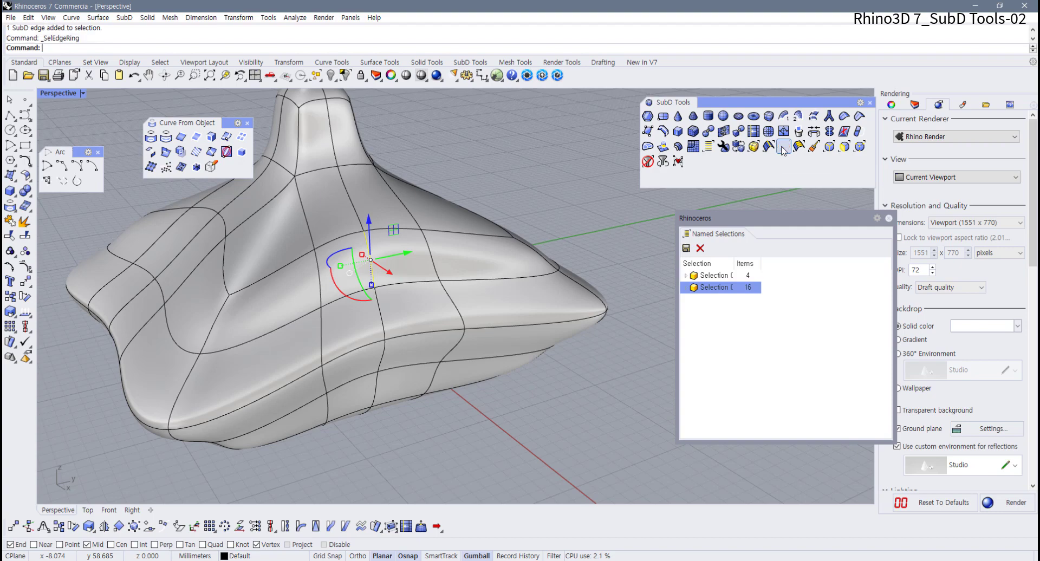
click(506, 182)
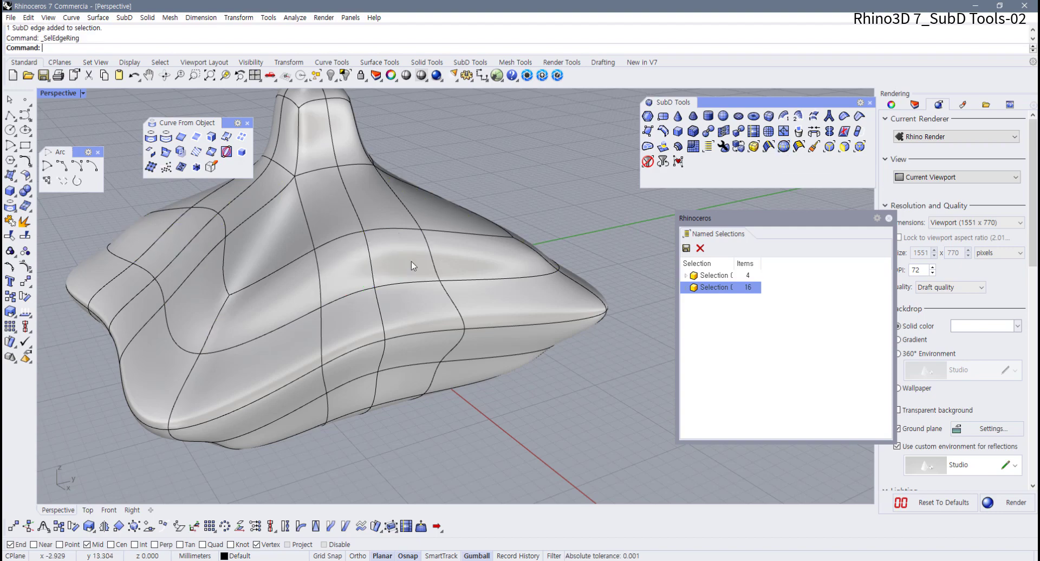
Step: Try to select a face loop starting from a preselected face on the side slope
right_drag(411, 261, 413, 270)
ctrl+shift+click(389, 274)
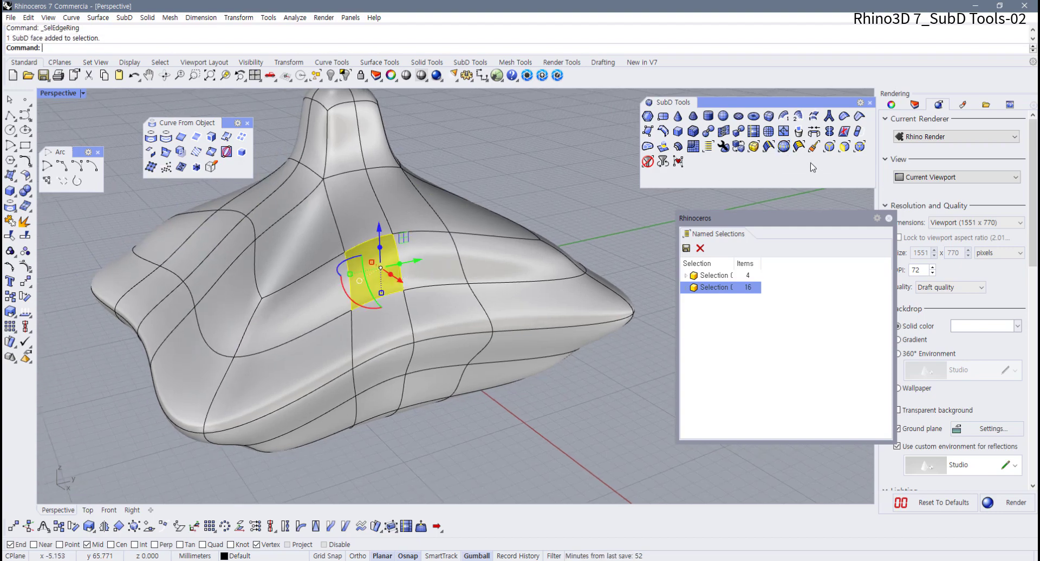
click(798, 147)
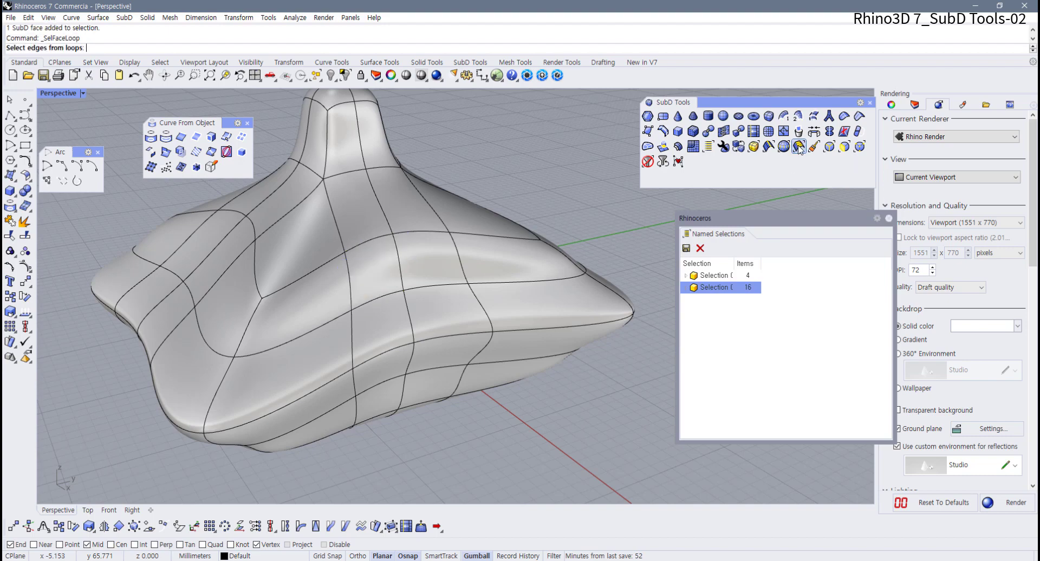
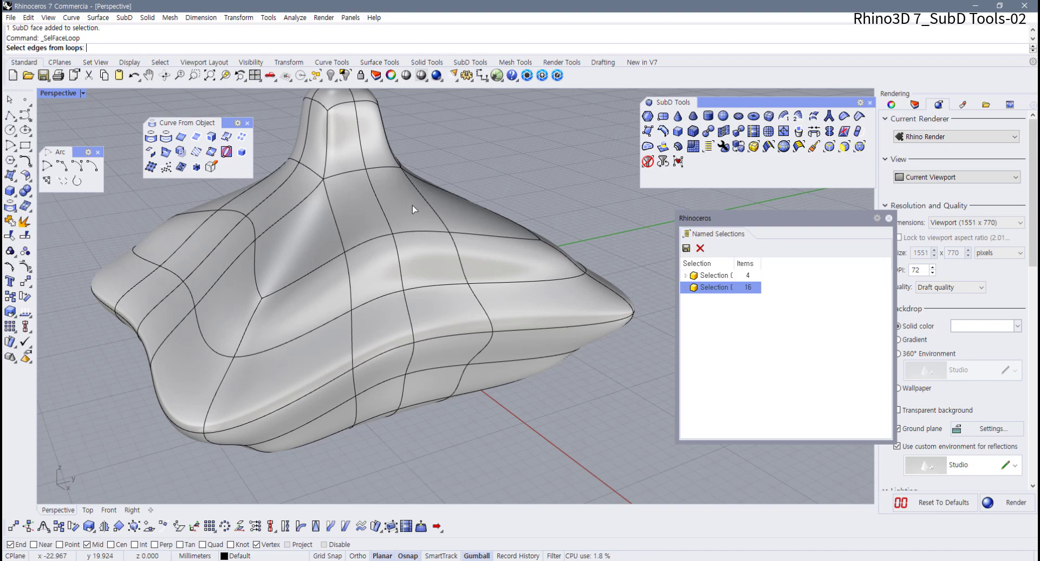
key(Escape)
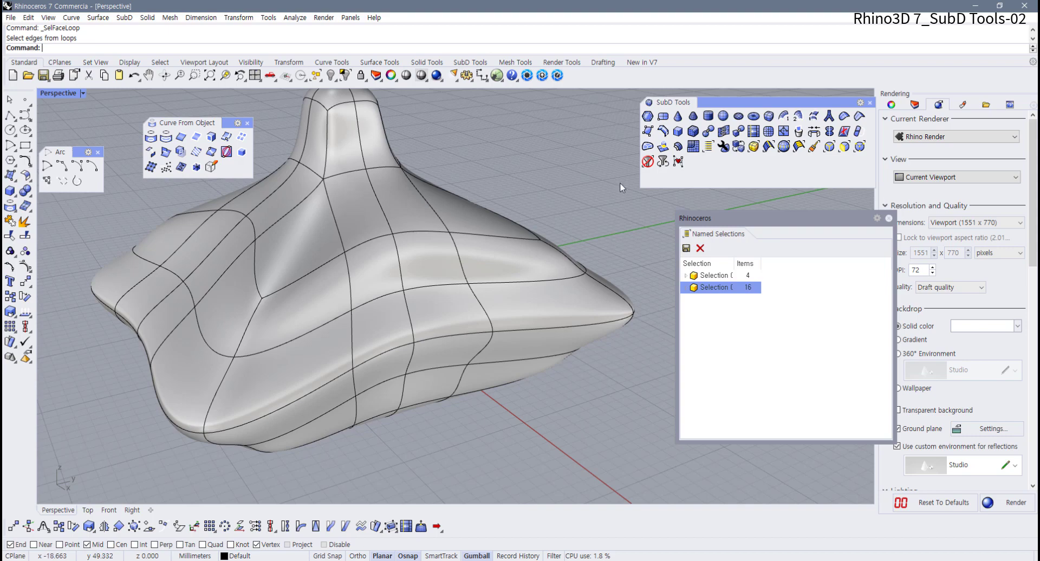
Step: Select the face loop around the model's mid-height band by picking a crossing edge, and clear the selection
click(799, 146)
shift+right_drag(408, 261, 438, 277)
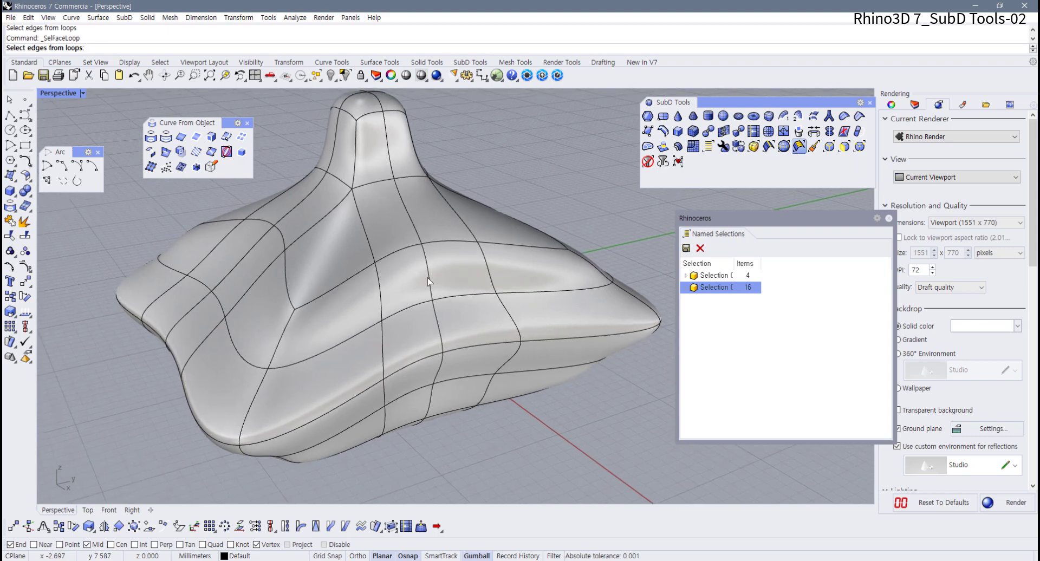
click(428, 271)
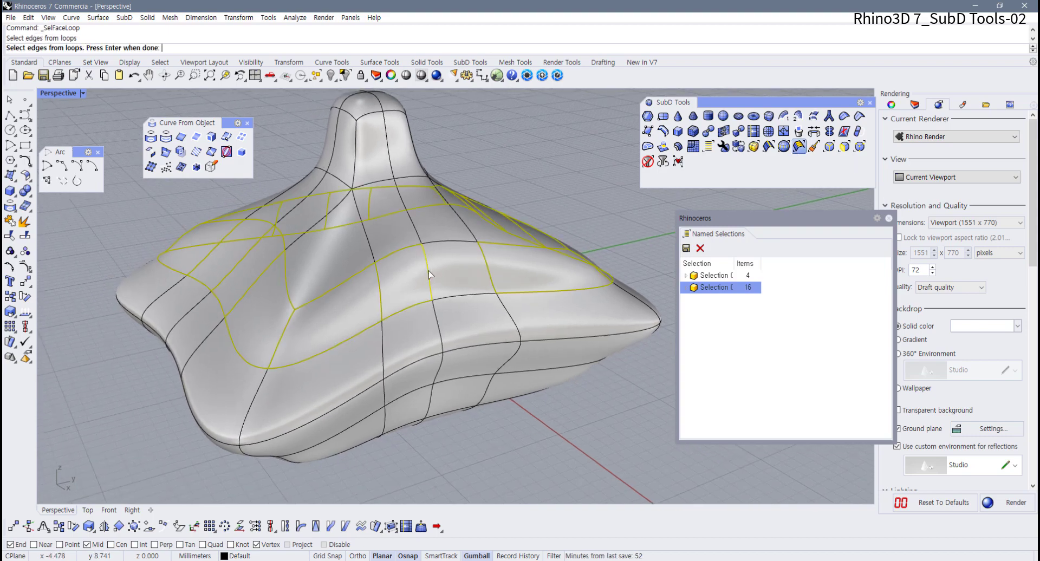
key(Return)
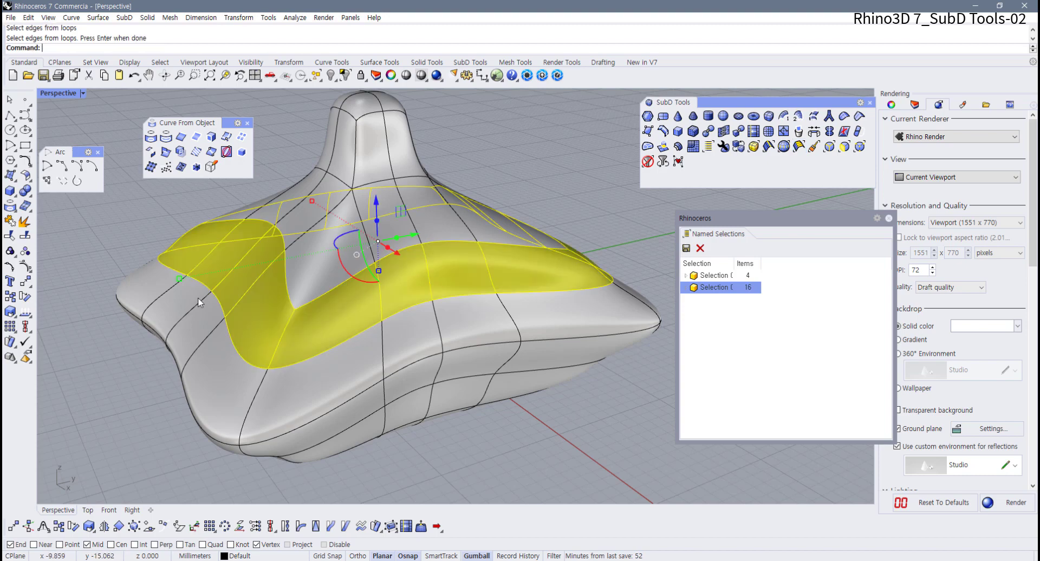
click(536, 169)
Step: Select the mid-height band faces on the model's two front sides, filling in the runs between individually picked faces
right_drag(443, 268, 491, 274)
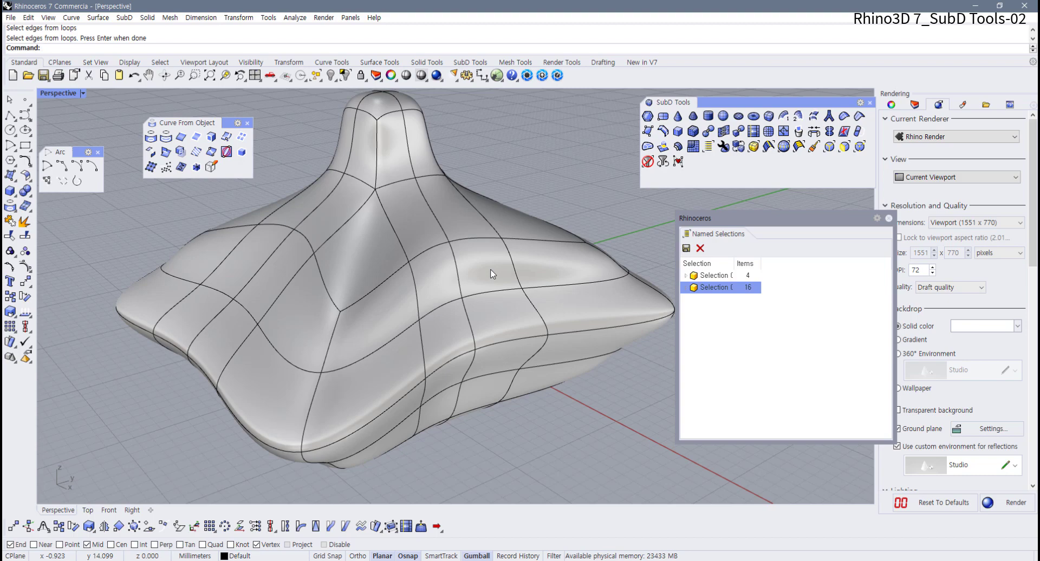
ctrl+shift+click(478, 268)
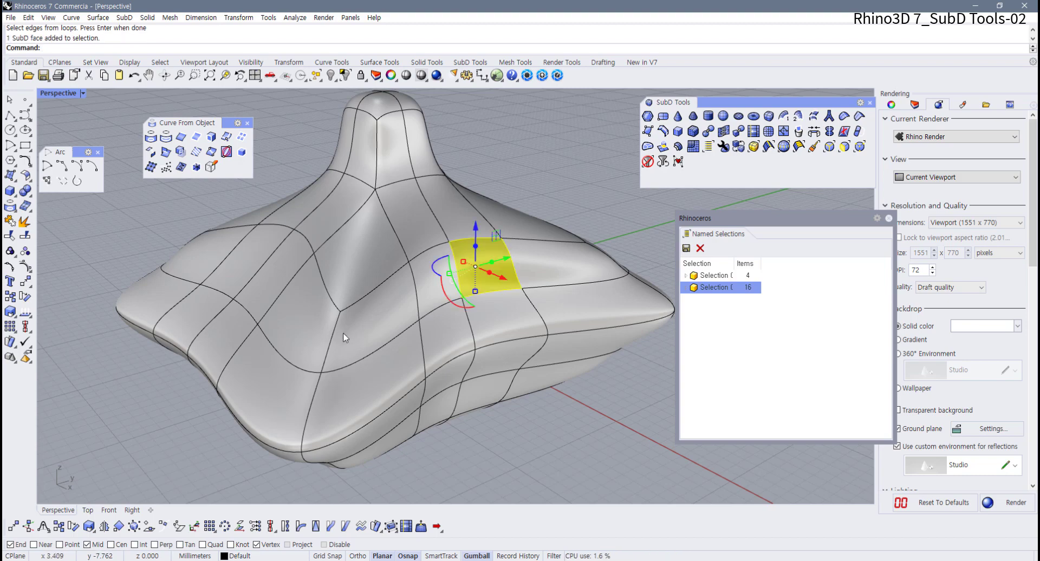
right_drag(344, 339, 292, 294)
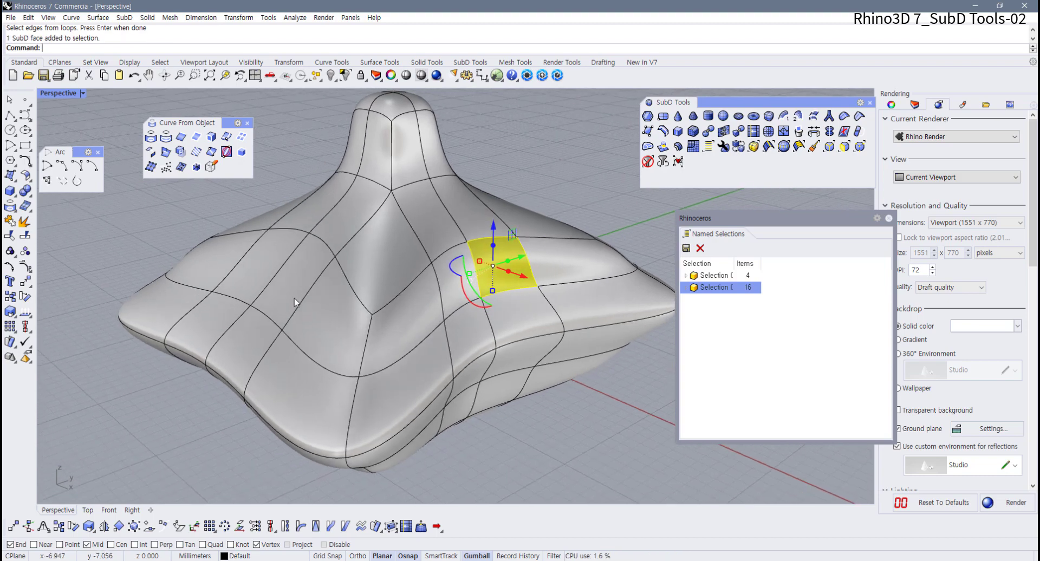
ctrl+shift+click(222, 260)
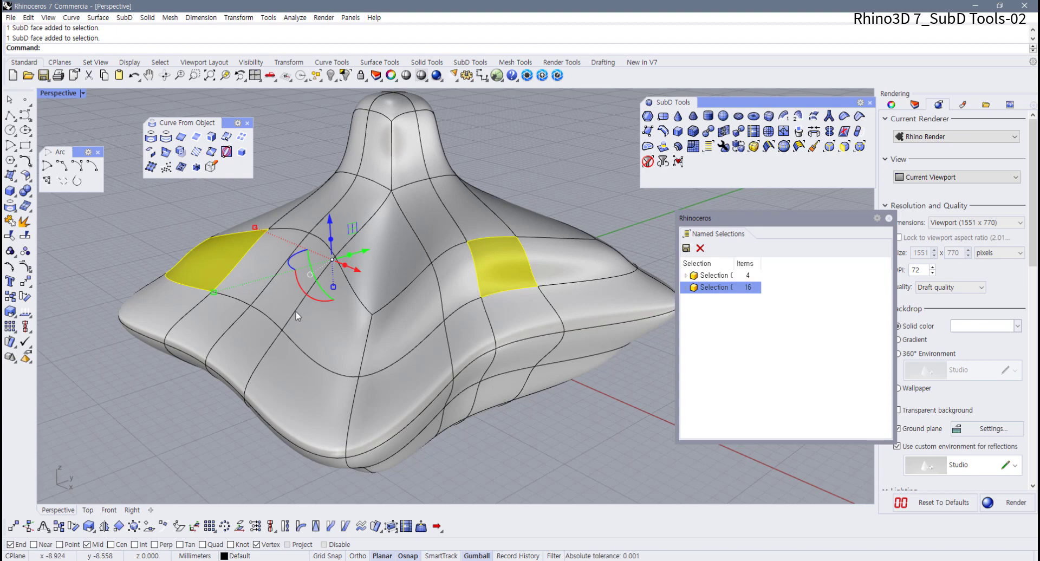
ctrl+shift+click(328, 314)
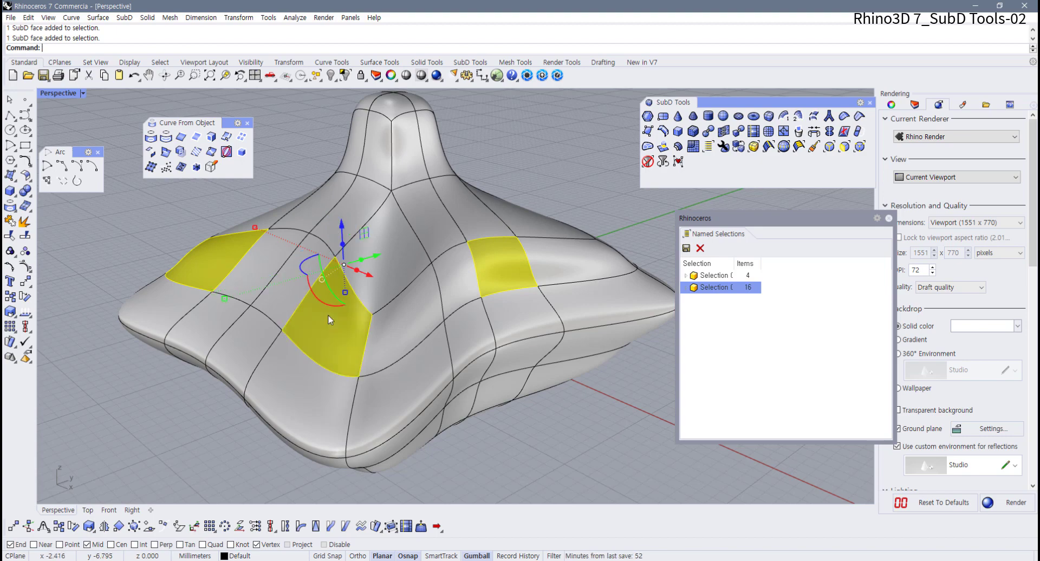
ctrl+shift+double_click(291, 303)
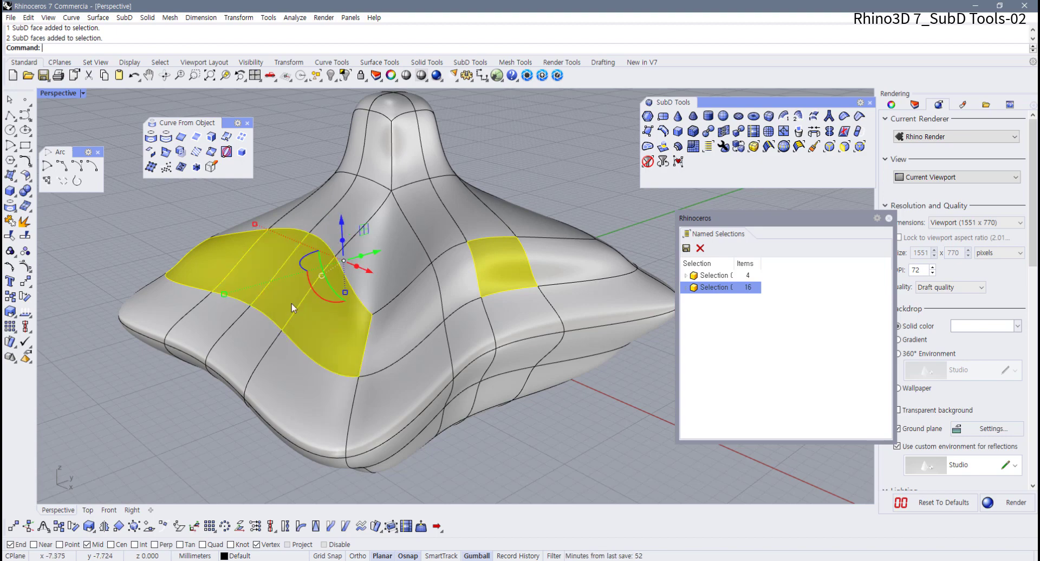
ctrl+shift+double_click(402, 326)
Step: Extend the face selection along the remaining sides of the mid-height band all around the model, and clear it
right_drag(457, 291, 318, 314)
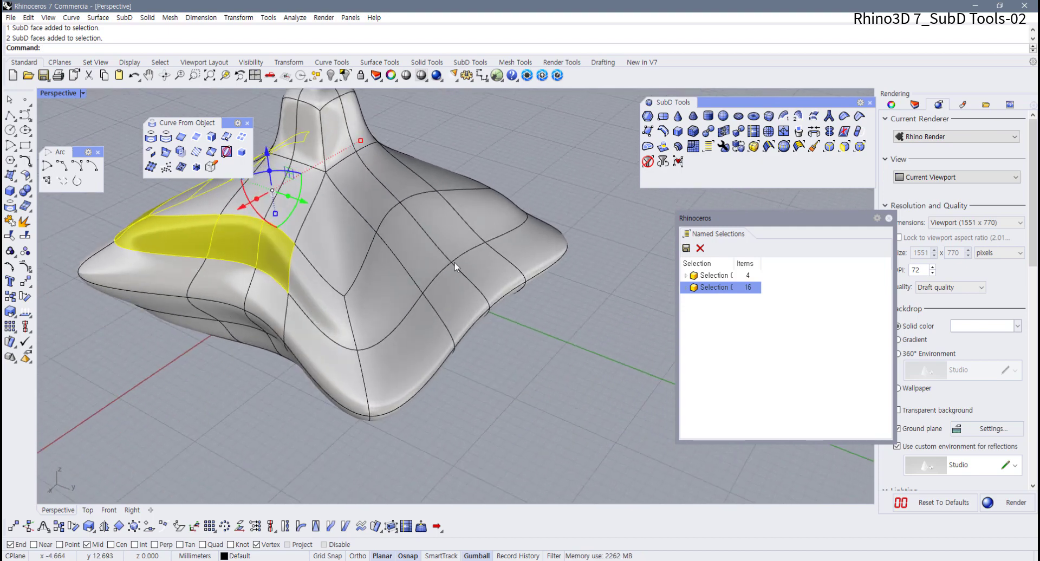
ctrl+shift+click(450, 232)
ctrl+shift+double_click(416, 249)
right_drag(394, 281, 366, 293)
ctrl+shift+click(363, 311)
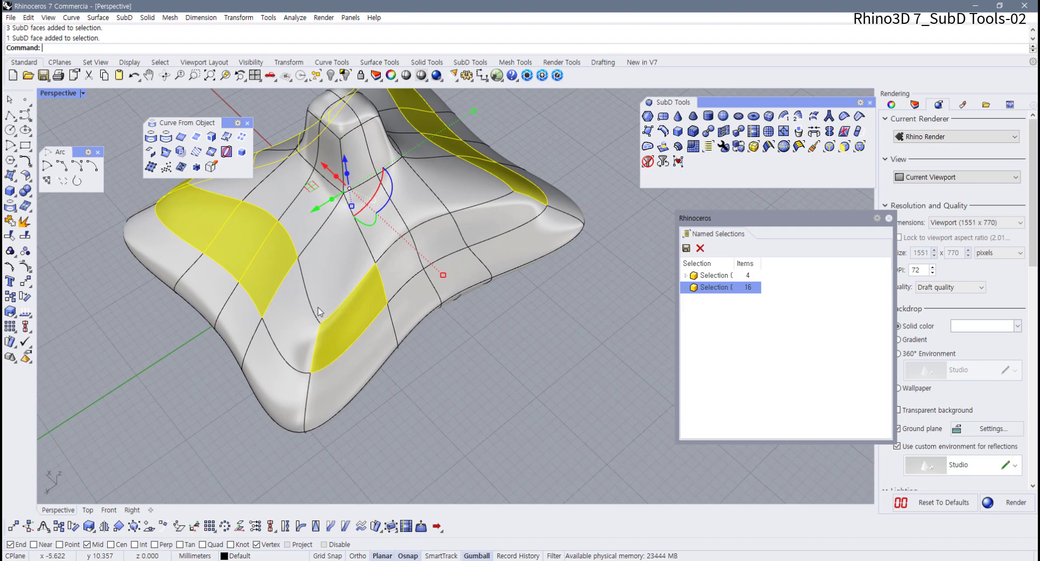
ctrl+shift+click(296, 311)
ctrl+shift+double_click(489, 233)
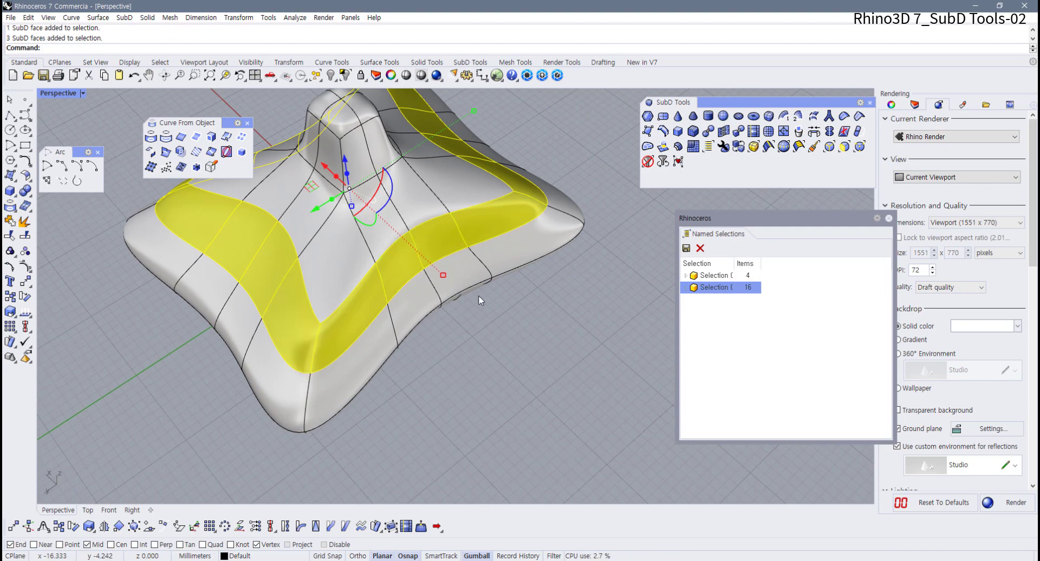
right_drag(452, 304, 553, 255)
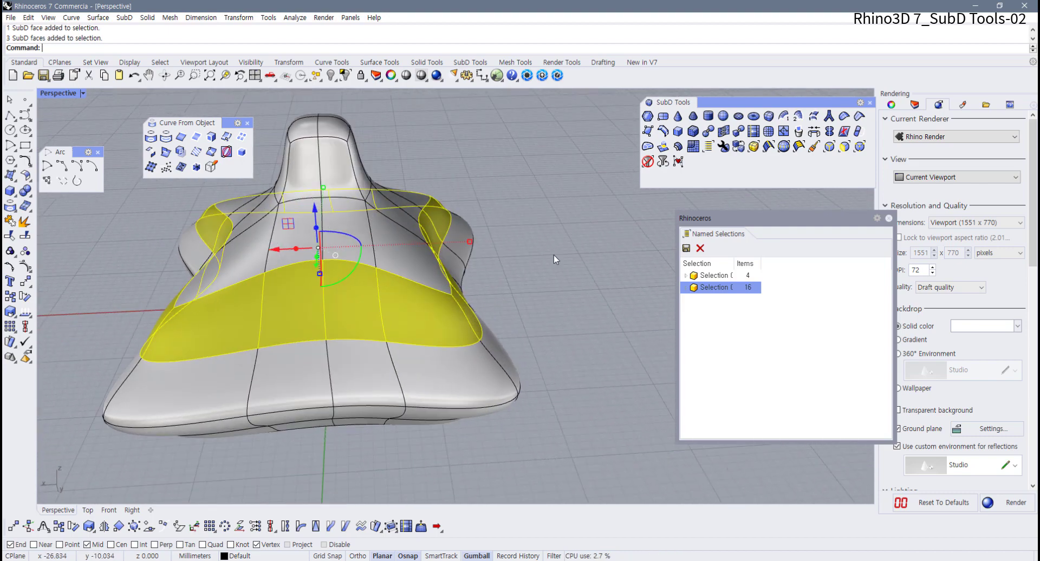
click(556, 254)
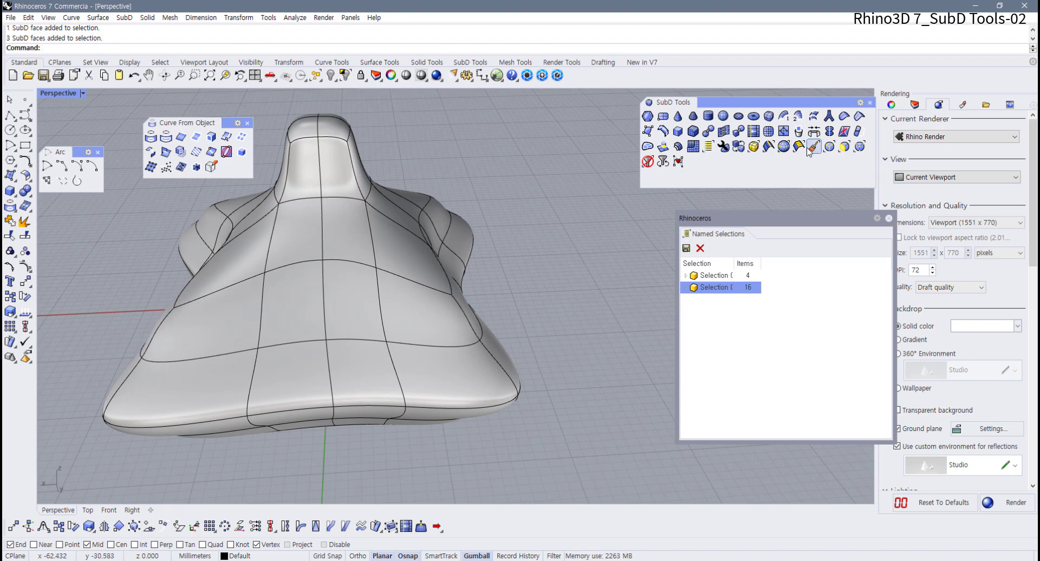
Step: Restrict the selection filter to vertices and test it by selecting all the SubD model's vertices
scroll(437, 335, down, 3)
right_drag(437, 334, 491, 333)
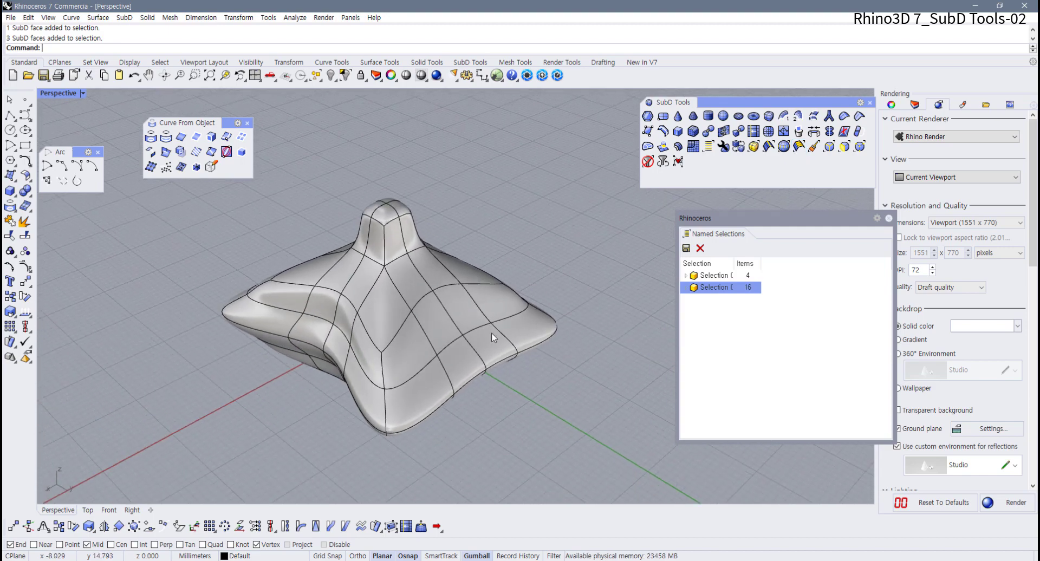
click(859, 149)
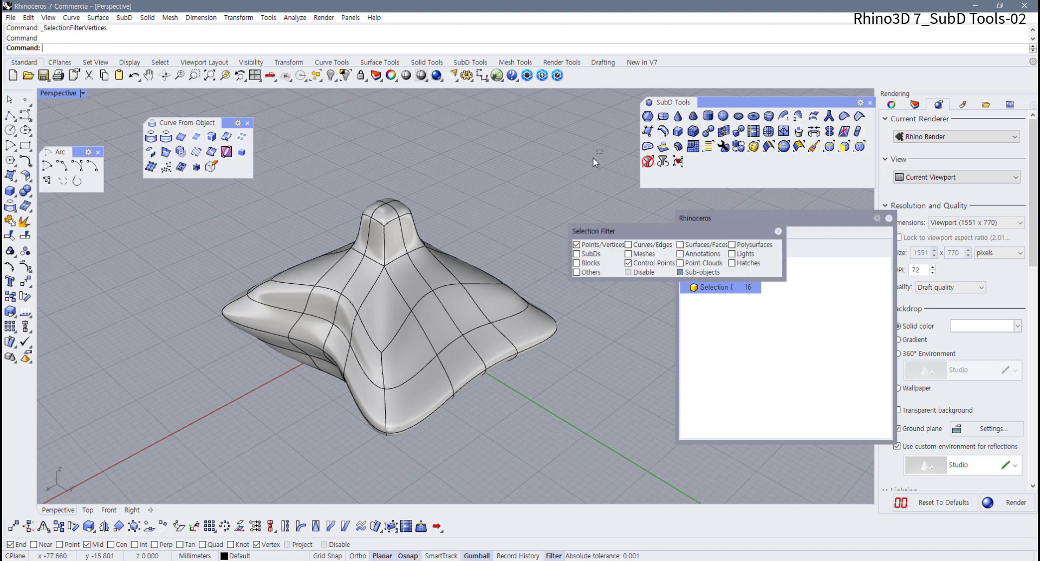
drag(593, 158, 141, 483)
right_drag(534, 397, 595, 392)
click(595, 392)
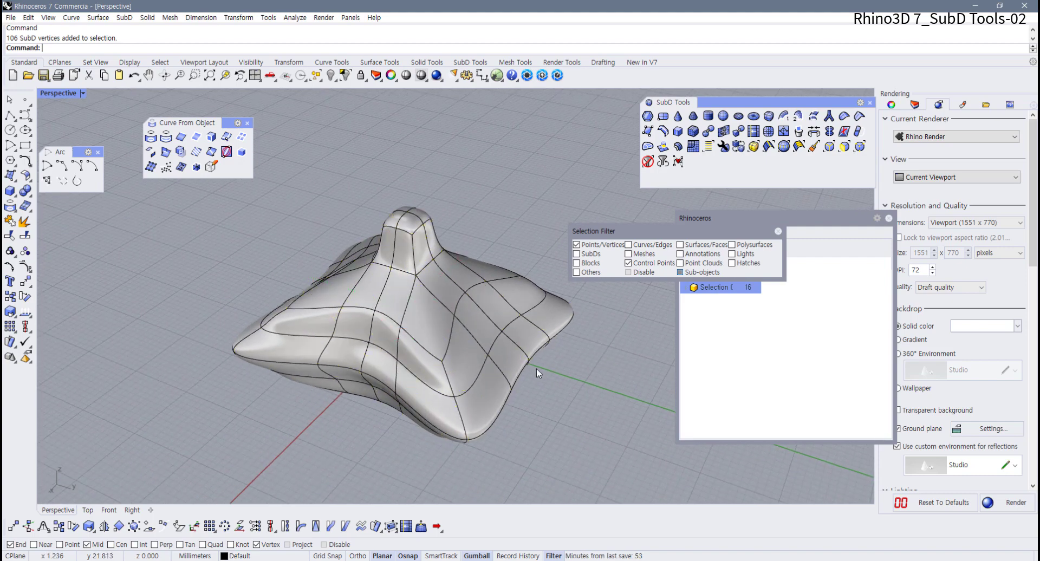
Step: Move the Selection Filter window away from the Named Selections and brush-select the vertices at the tip of the model's knob
drag(628, 230, 112, 227)
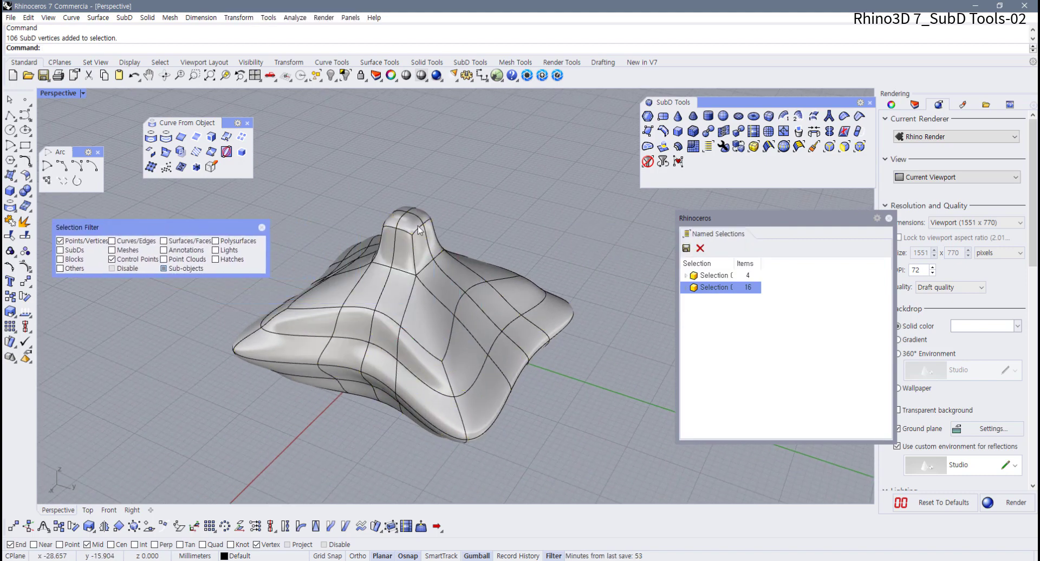
click(814, 147)
mouse_move(425, 251)
right_down()
mouse_move(471, 219)
mouse_move(480, 194)
right_up()
drag(482, 162, 425, 171)
click(493, 172)
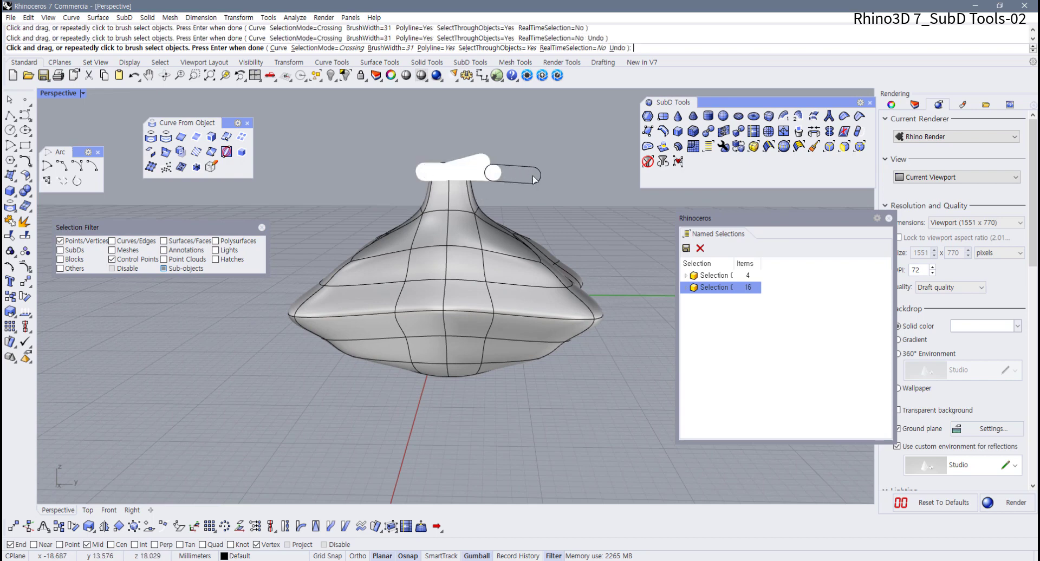
key(Return)
right_drag(524, 186, 519, 197)
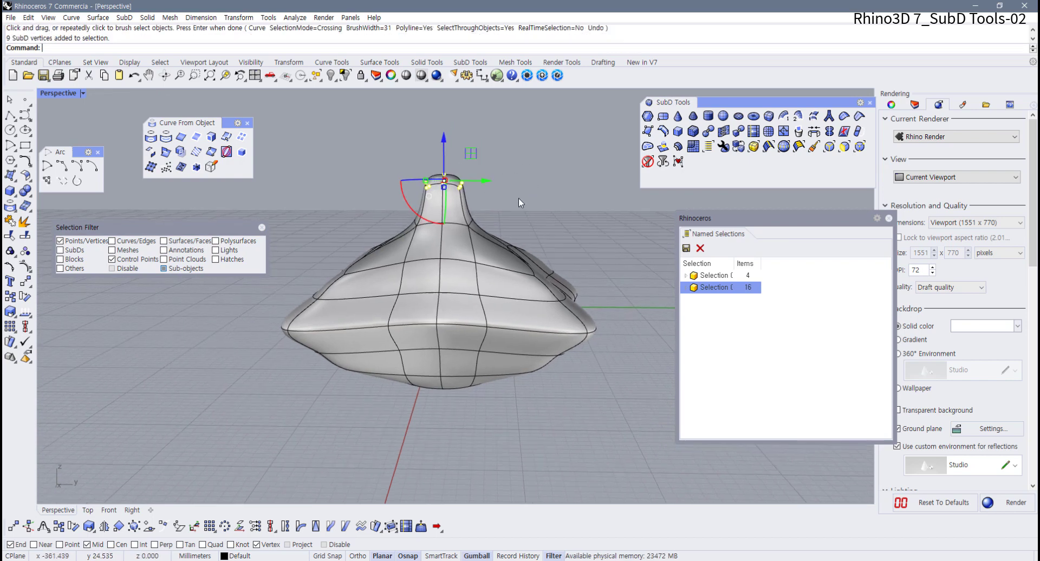
Step: Brush-select the vertices of the model's knob and neck with a brush width of 50, and clear the selection
right_click(527, 203)
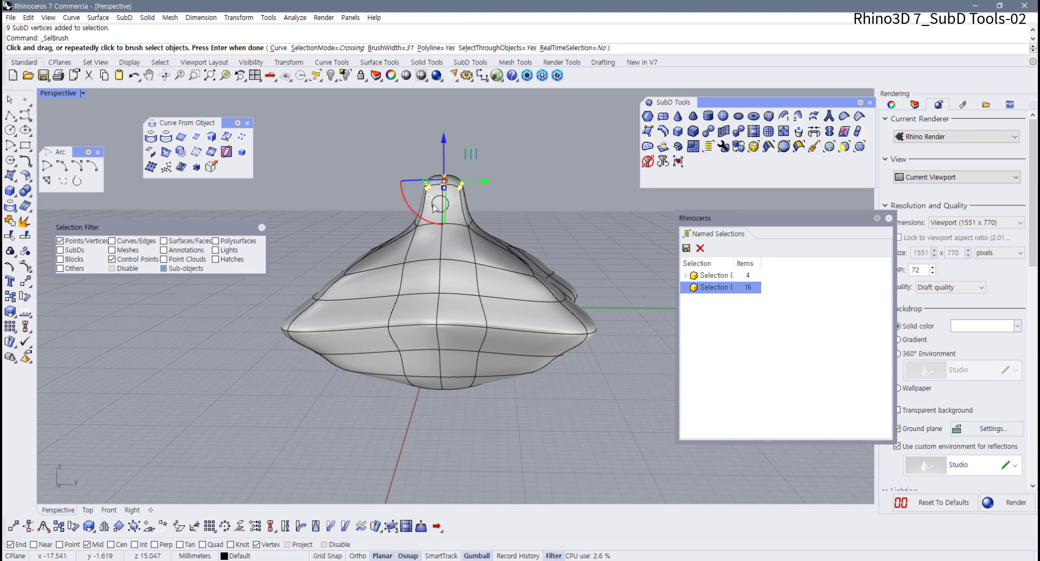
click(392, 48)
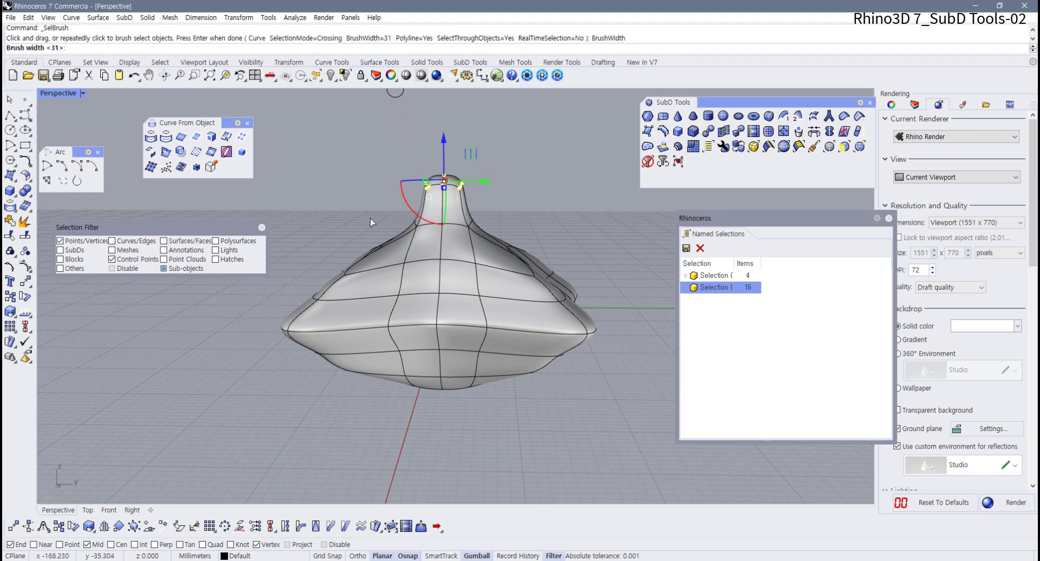
text(50)
key(Return)
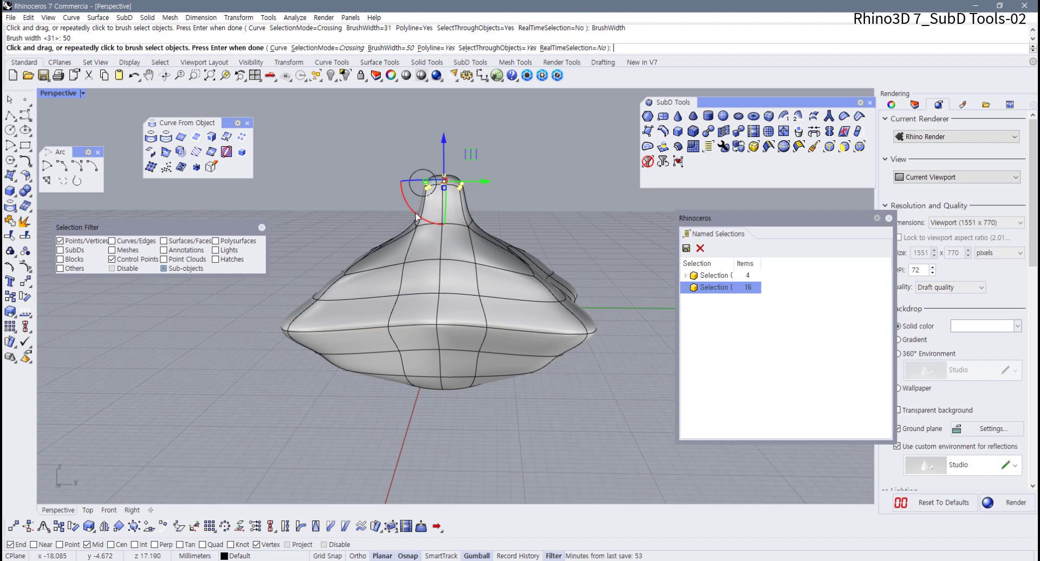
mouse_move(416, 217)
mouse_down()
mouse_move(431, 228)
mouse_move(450, 187)
mouse_move(494, 227)
mouse_move(435, 228)
mouse_up()
click(550, 190)
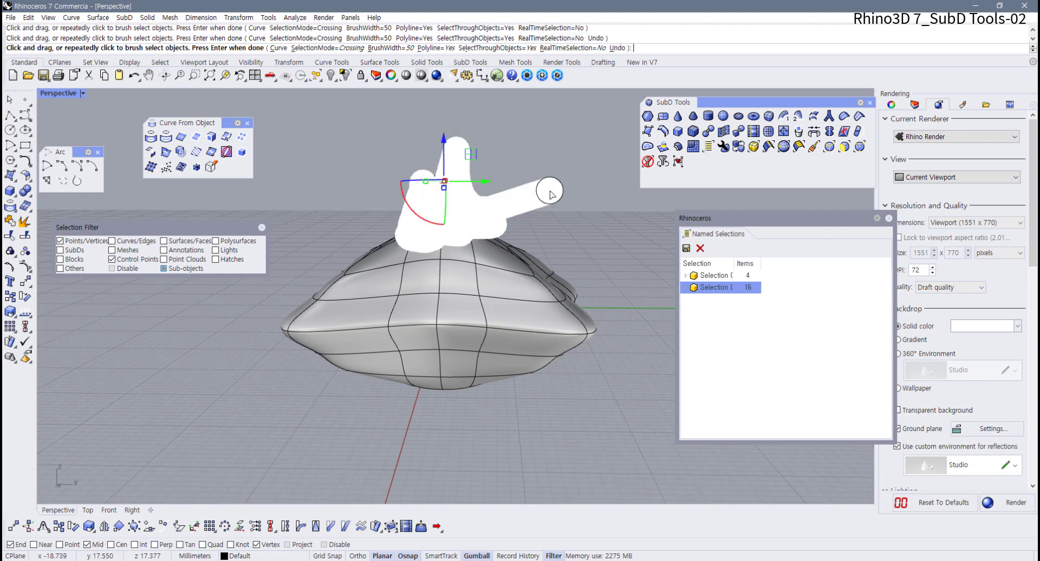
right_click(549, 191)
mouse_move(480, 205)
right_down()
mouse_move(449, 208)
mouse_move(501, 249)
right_up()
click(475, 213)
Step: Window-select the knob and neck vertices from the side of the model, and clear the selection
drag(367, 194, 479, 263)
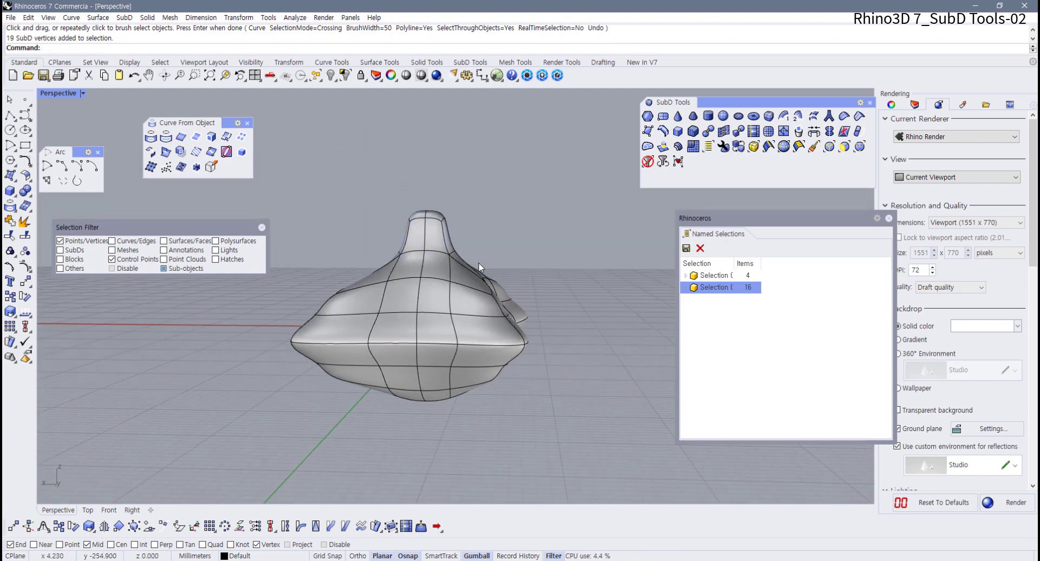
drag(372, 202, 483, 265)
right_drag(505, 248, 480, 373)
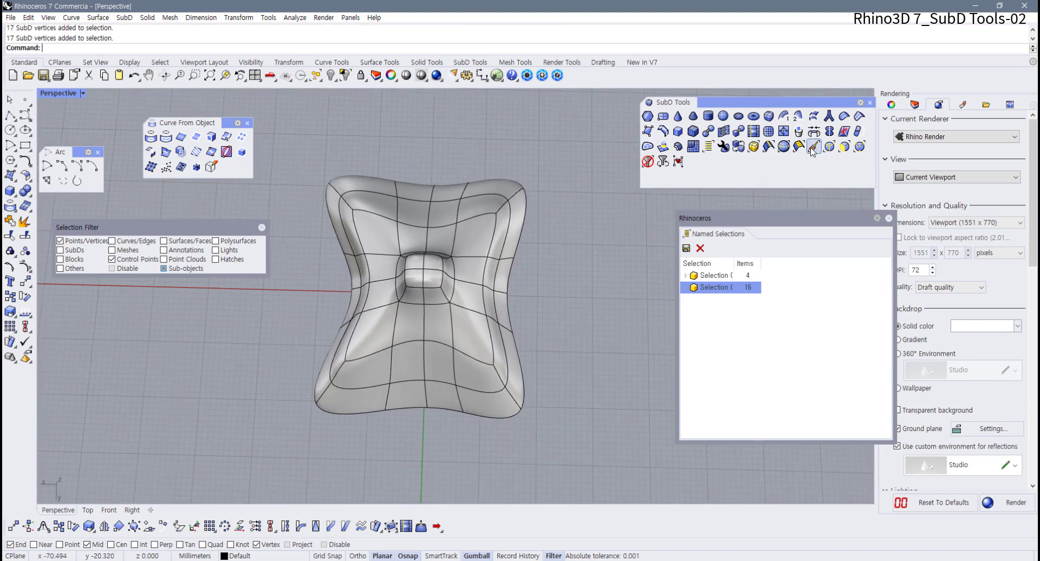
right_drag(571, 247, 529, 195)
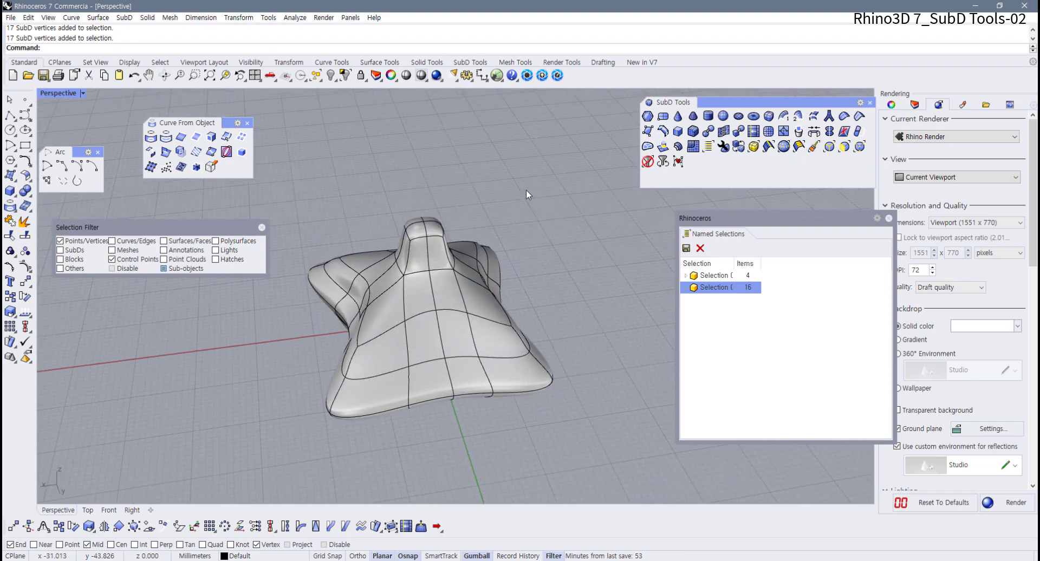
Step: Run the SubD edge/vertex selection toggle, test it on a vertex of the front slope, and clear the selection
click(665, 163)
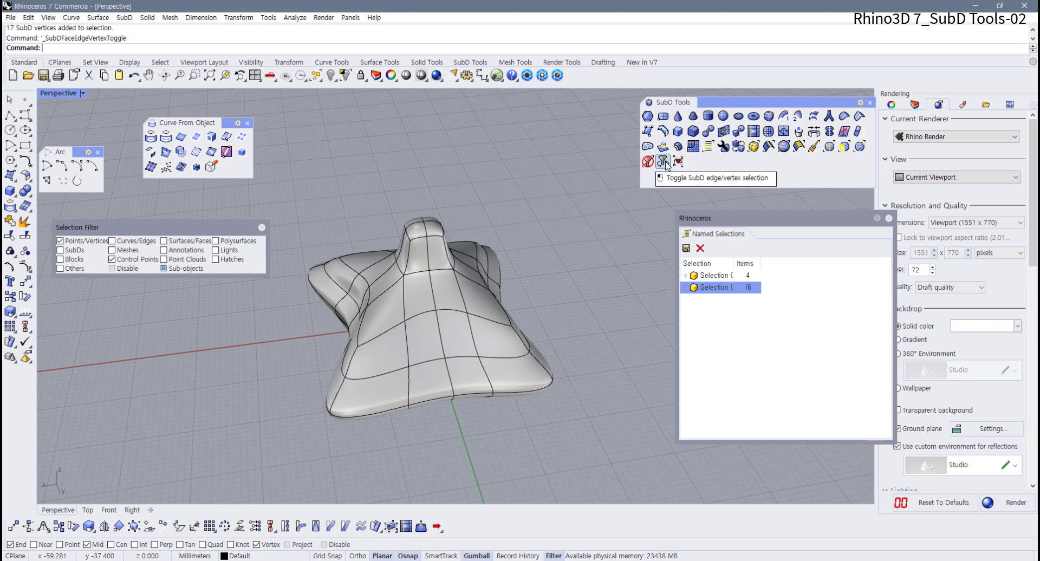
key(ctrl+1)
click(526, 304)
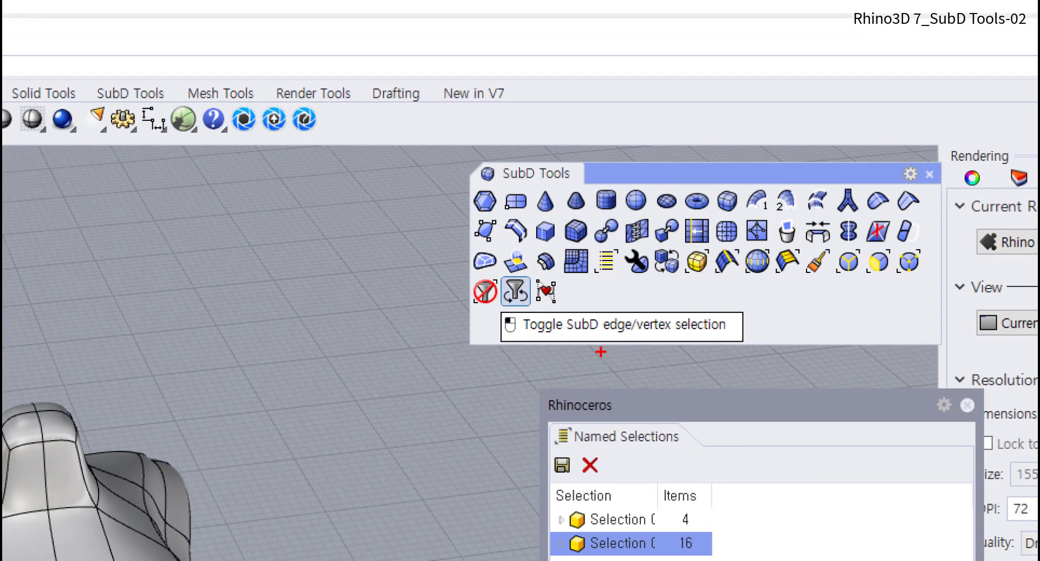
mouse_move(588, 346)
mouse_down()
mouse_move(720, 346)
mouse_move(583, 343)
mouse_move(604, 356)
mouse_up()
key(Escape)
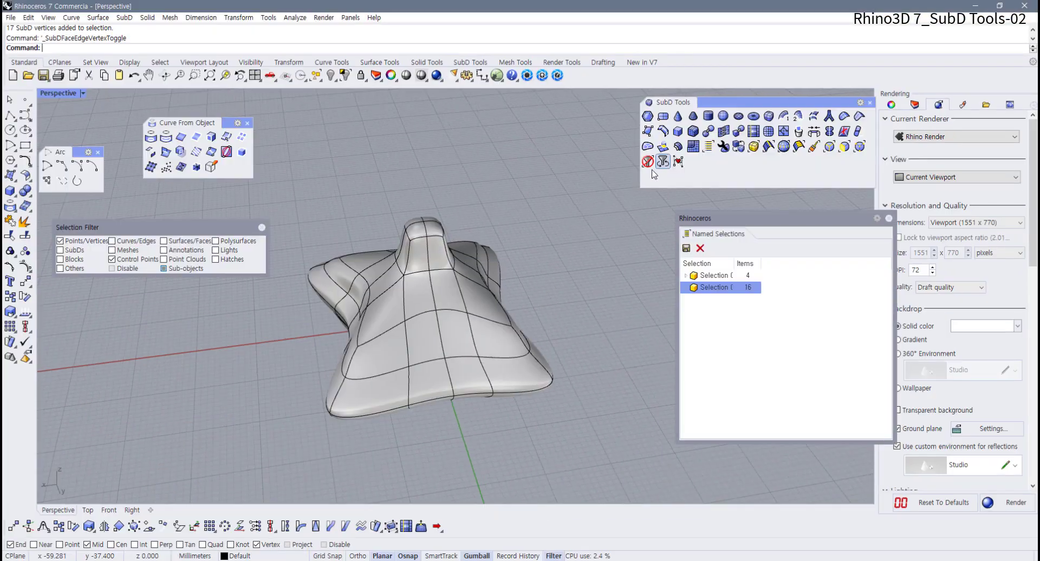
click(436, 288)
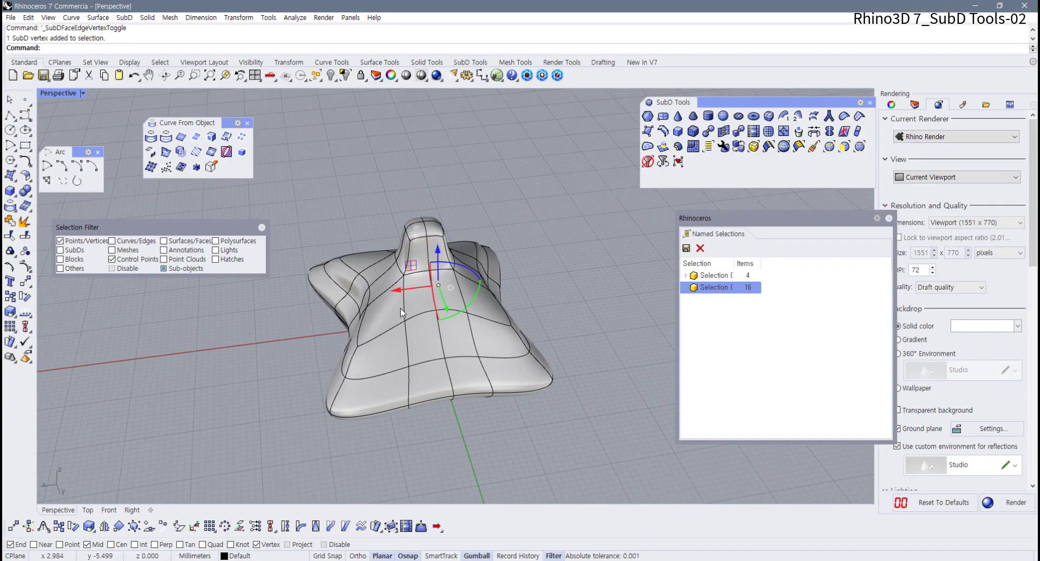
key(Escape)
Step: Pick single vertices on the front slope, run the edge/vertex selection toggle again, and test it on another vertex before clearing
scroll(408, 309, up, 5)
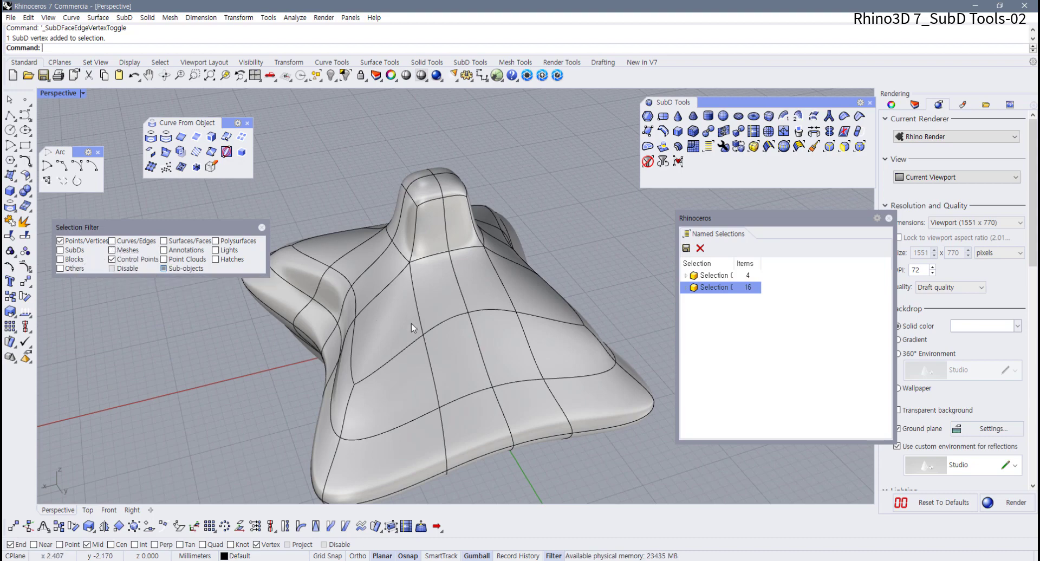
scroll(411, 323, down, 2)
click(426, 323)
drag(426, 323, 388, 351)
scroll(390, 352, up, 6)
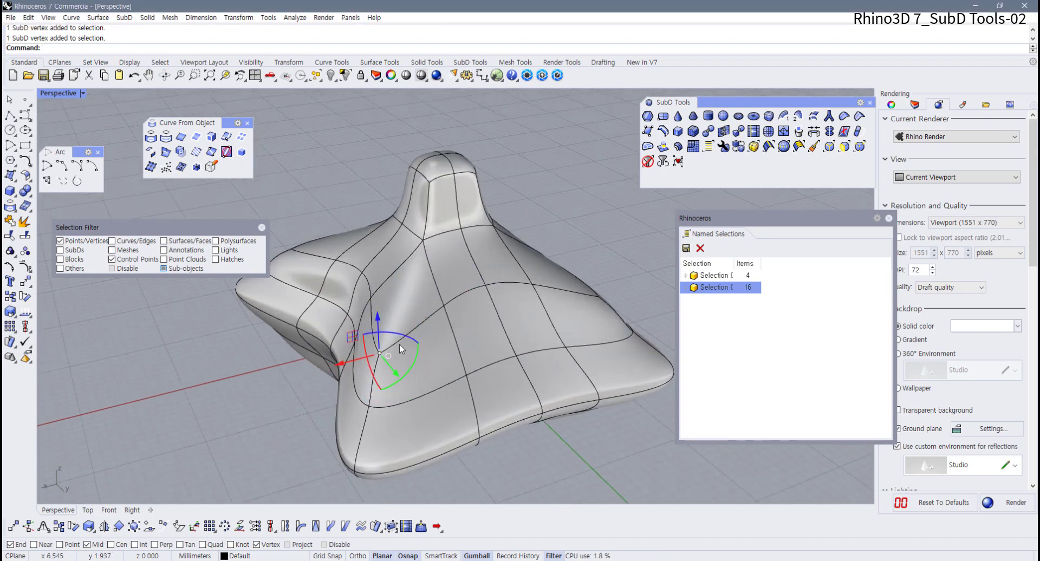
key(Tab)
click(472, 281)
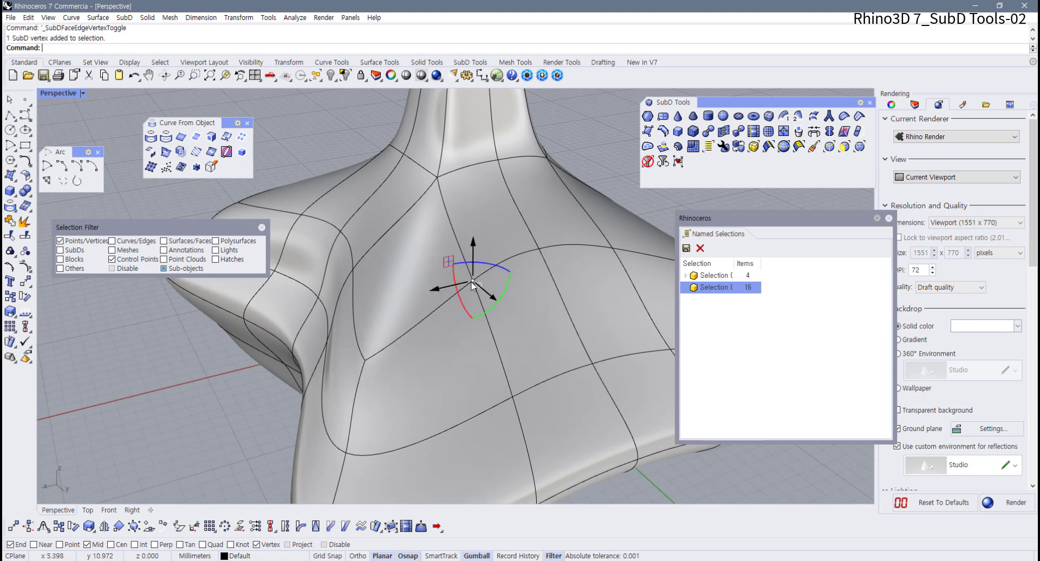
click(424, 318)
Step: Close the Selection Filter window and select two adjoining edges on the front slope's mid-height loop
click(262, 228)
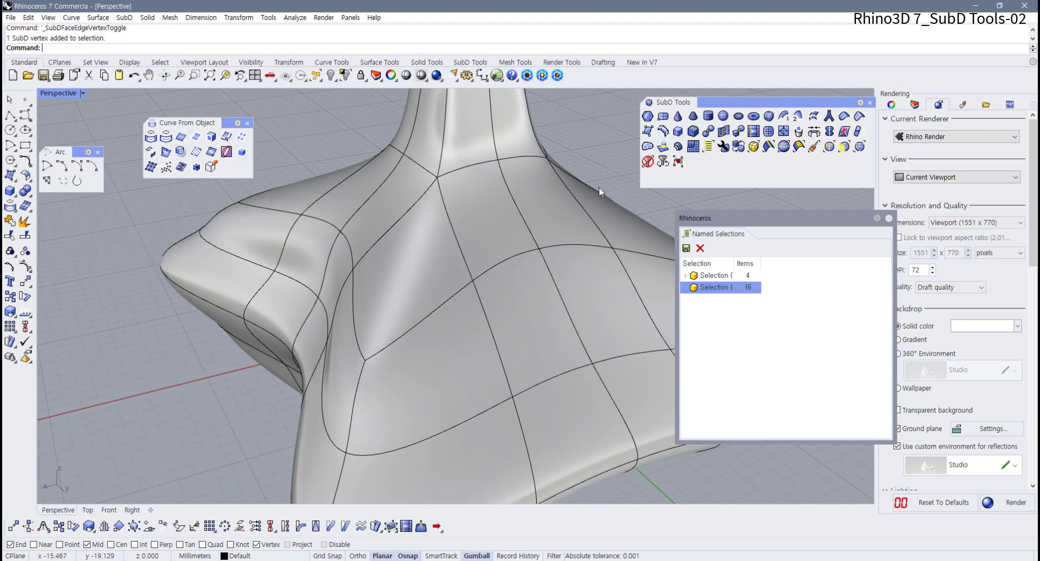
right_drag(528, 250, 406, 305)
click(407, 302)
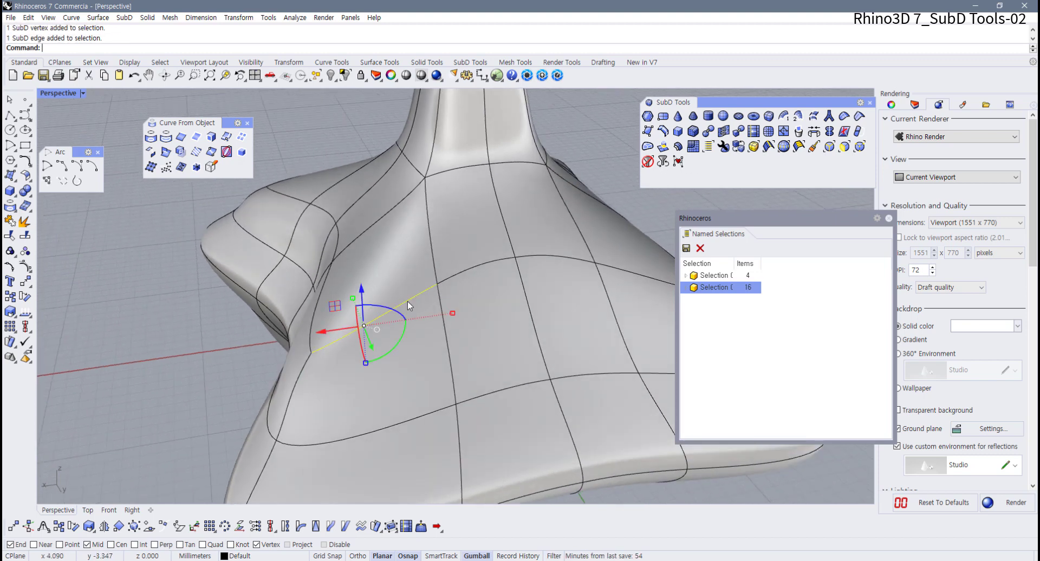
ctrl+shift+click(475, 267)
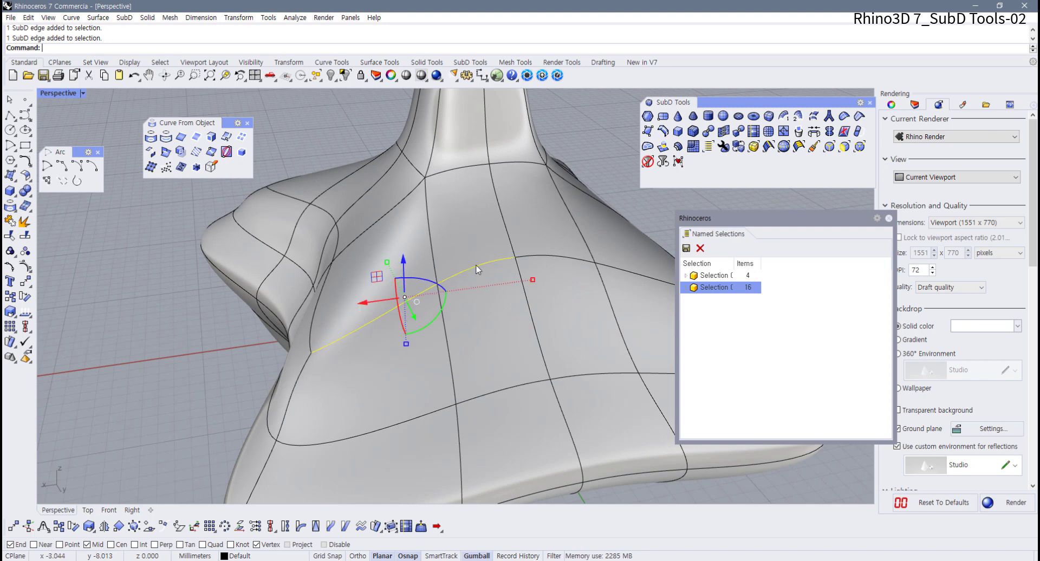
Step: Replace the edge selection with one vertex on the front slope plus the edge adjoining it, and clear it
click(475, 333)
ctrl+click(443, 302)
ctrl+shift+click(437, 284)
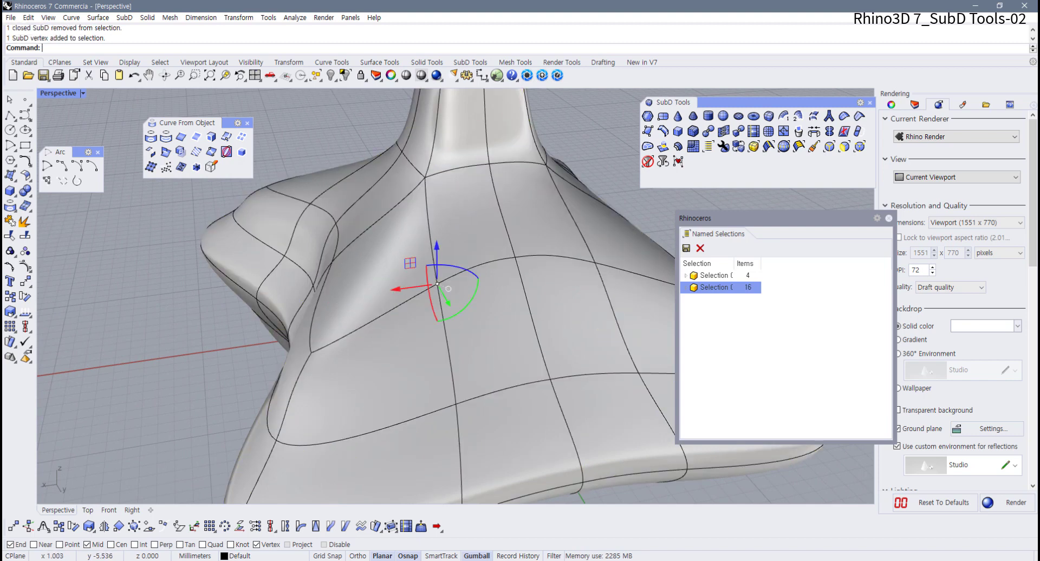
ctrl+shift+click(379, 319)
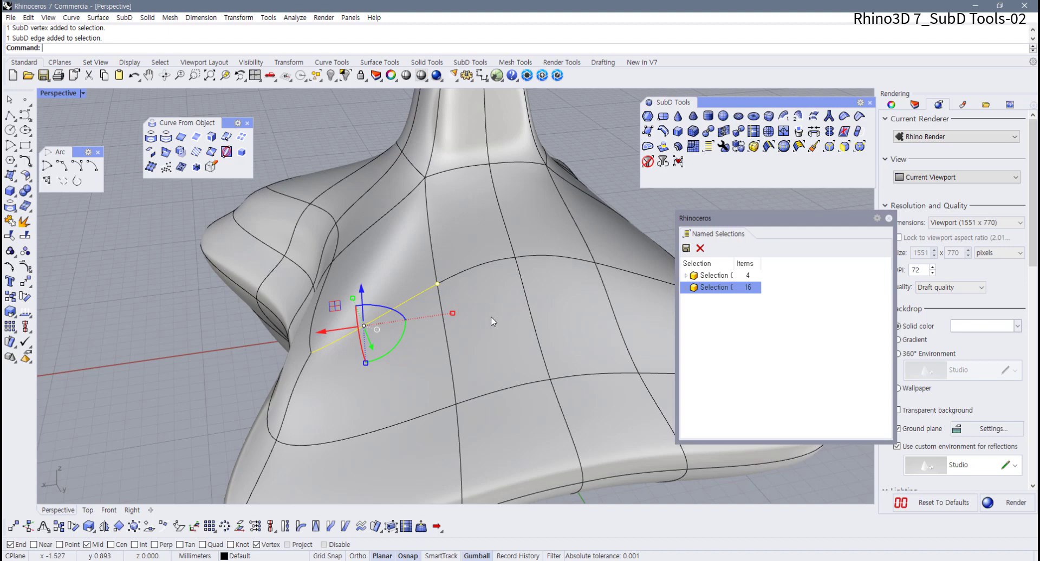
ctrl+click(491, 321)
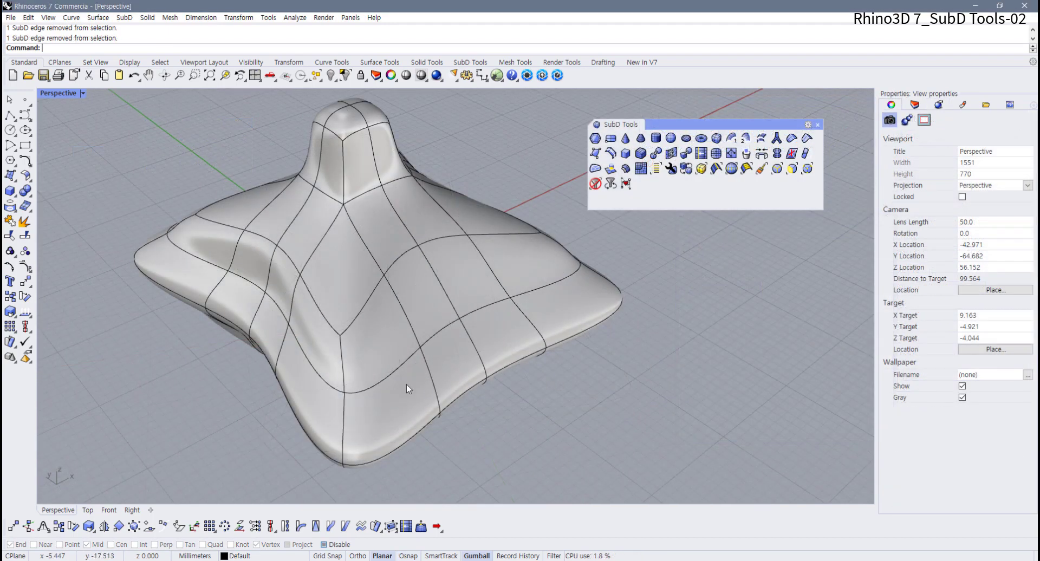
Step: Select adjoining edges of the mid-height loop one by one, remove the second edge from the selection, and clear the rest
right_drag(407, 385, 358, 307)
ctrl+shift+click(356, 294)
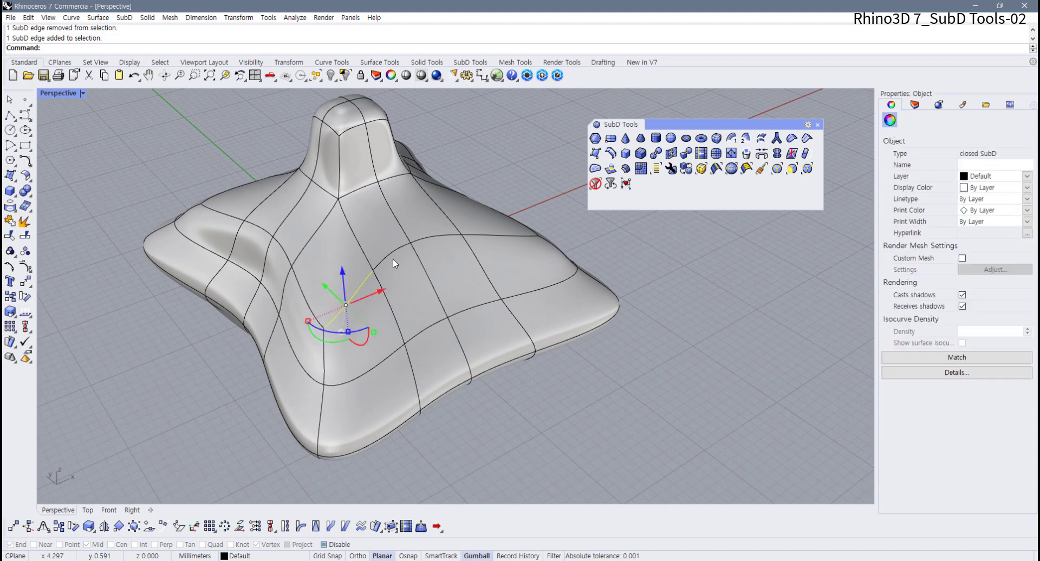
ctrl+shift+click(427, 240)
scroll(392, 253, up, 3)
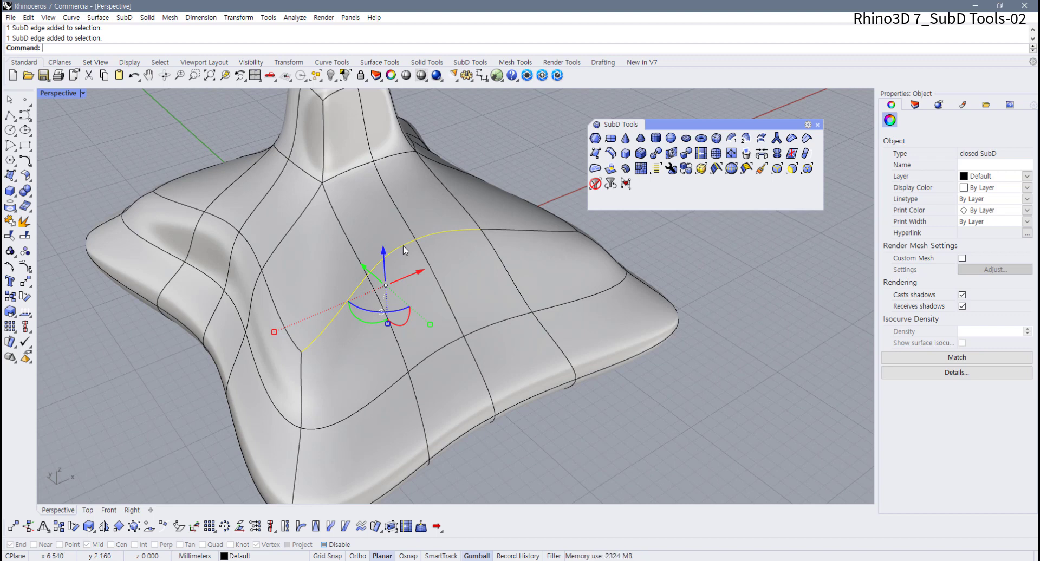
ctrl+shift+click(403, 245)
ctrl+shift+click(440, 234)
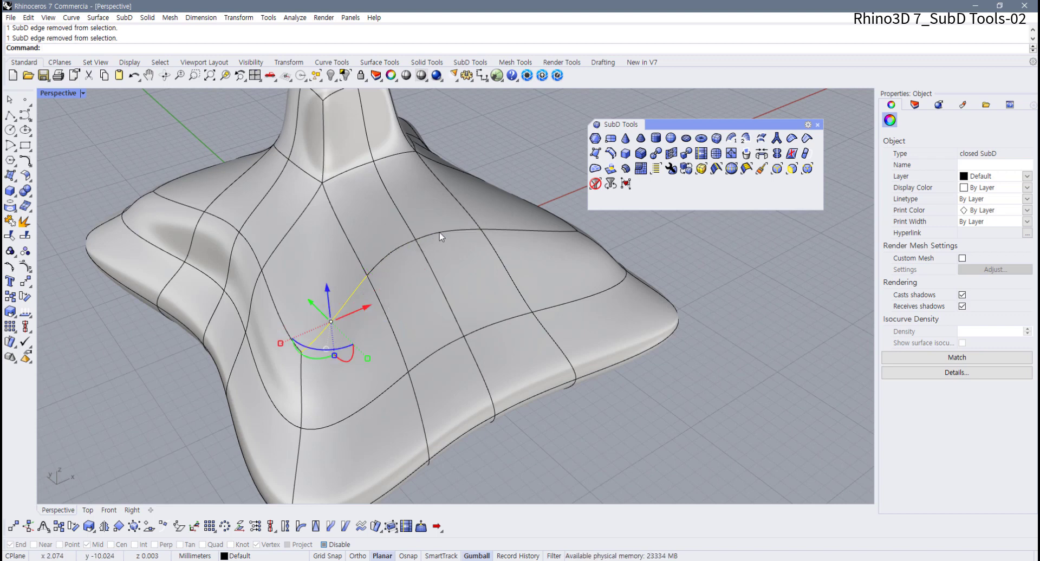
click(661, 346)
Step: Select the whole mid-height edge loop from one of its edges and inspect it from all sides of the model
right_drag(599, 365, 586, 242)
scroll(518, 260, up, 4)
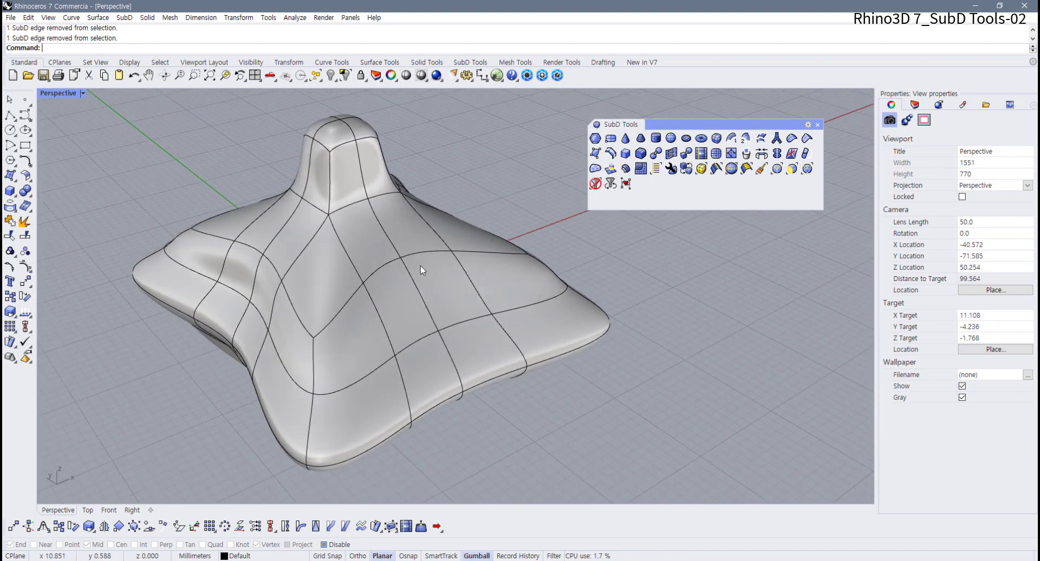
ctrl+shift+double_click(375, 265)
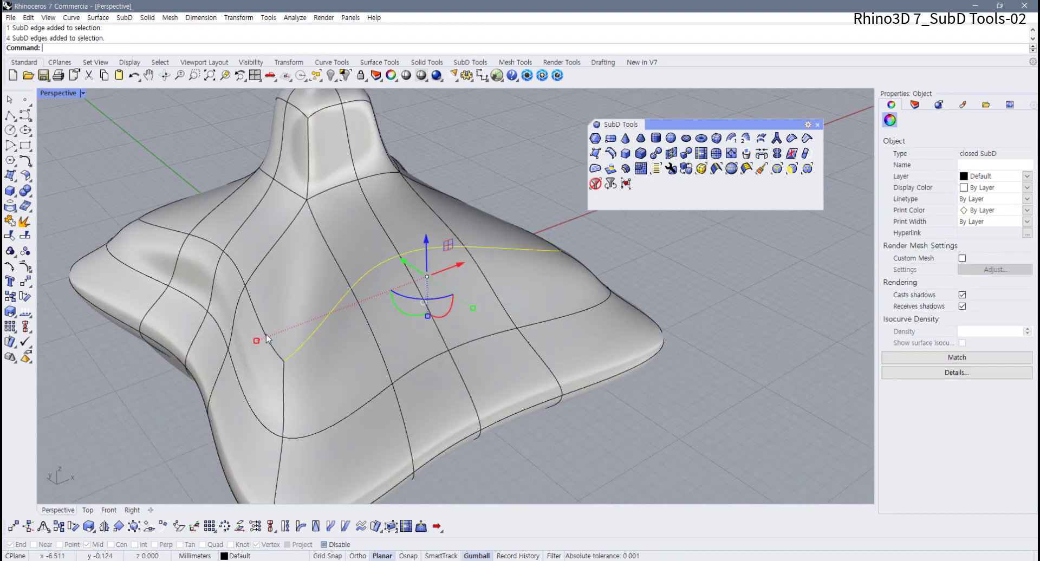
right_drag(256, 317, 610, 408)
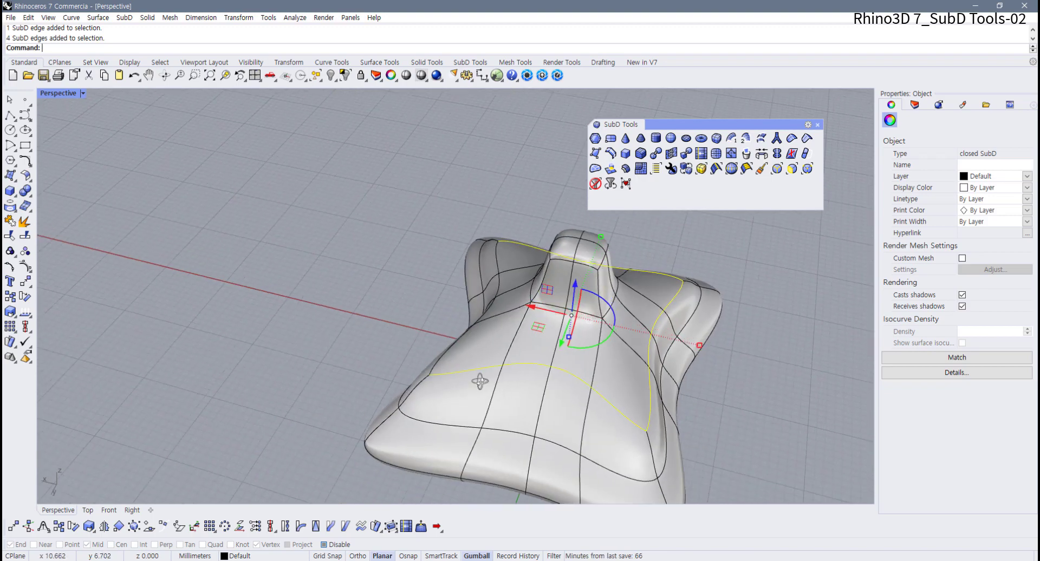
right_drag(481, 378, 570, 348)
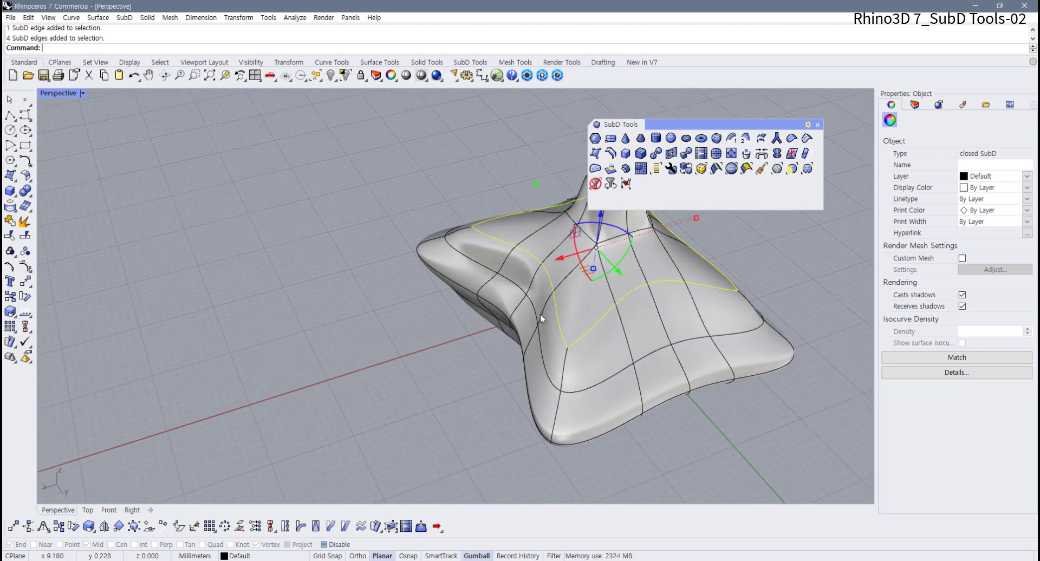
Step: Create a SubD MultiPipe along the selected edge loop with cap ends off and the default options
shift+right_drag(540, 314, 411, 337)
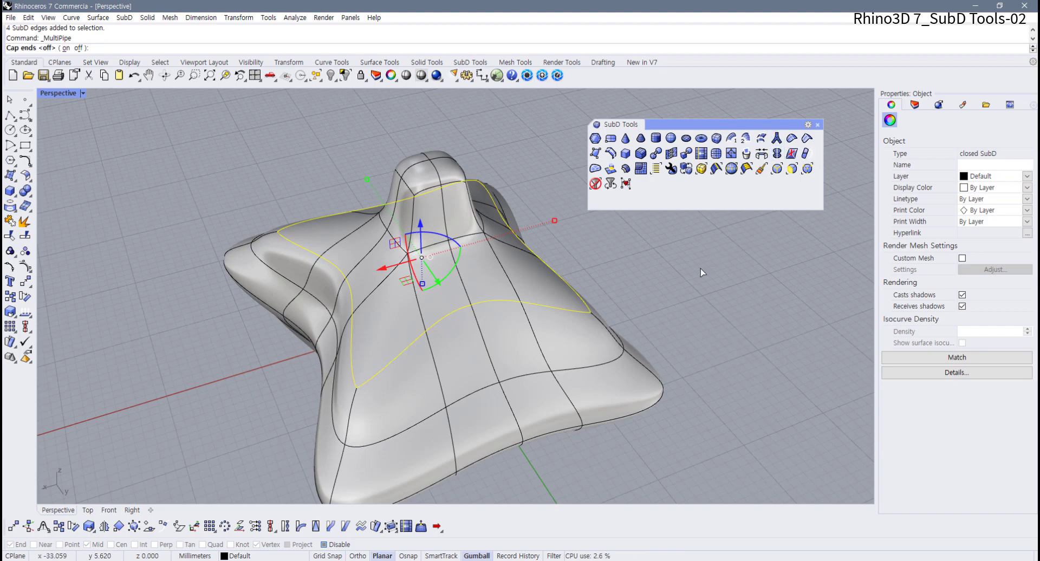
key(Return)
key(Return)
right_drag(702, 272, 577, 306)
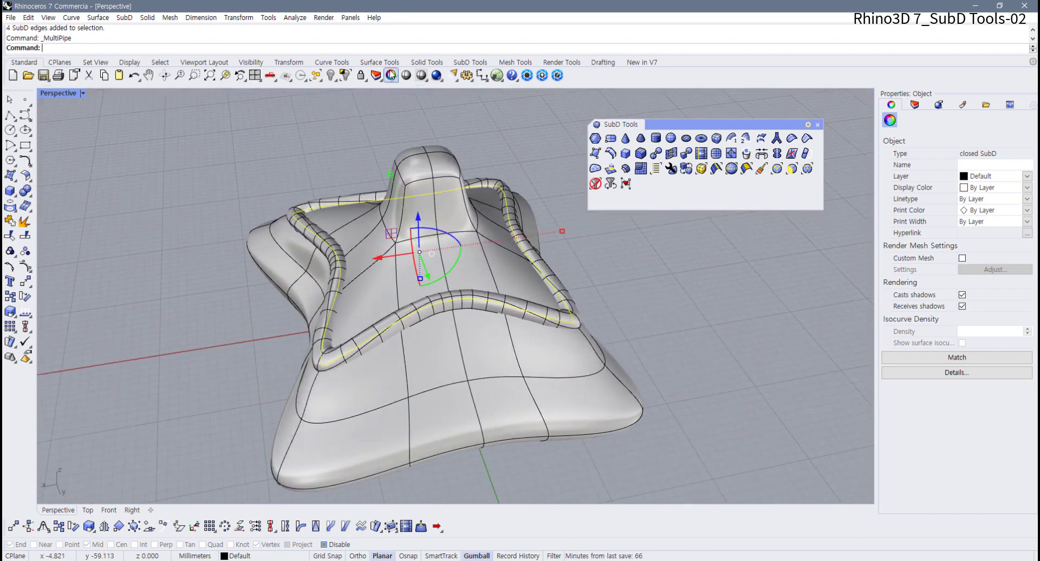
Step: Deselect the edge loop and undo the MultiPipe
click(416, 62)
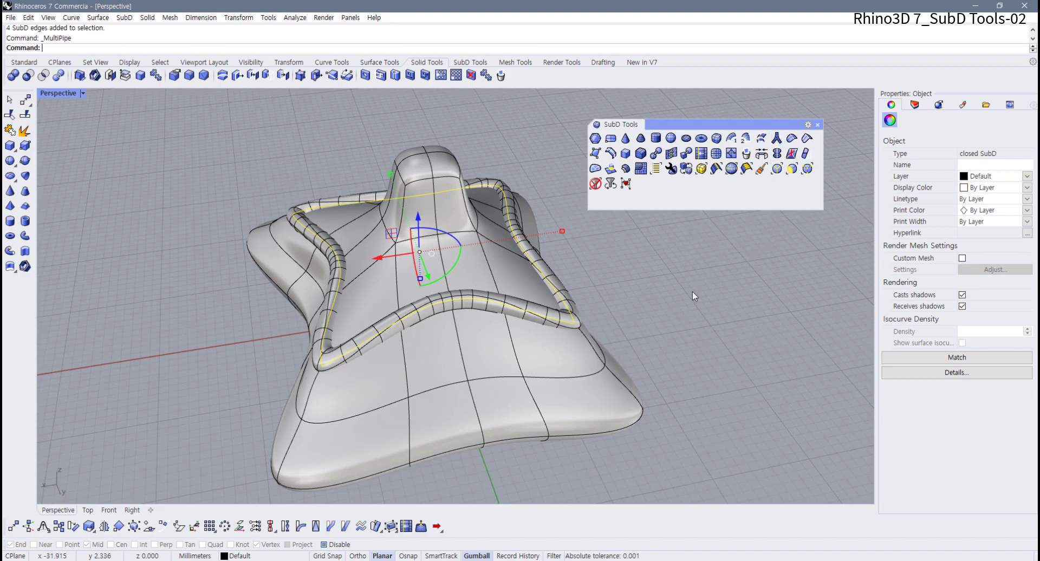
key(Escape)
key(ctrl+z)
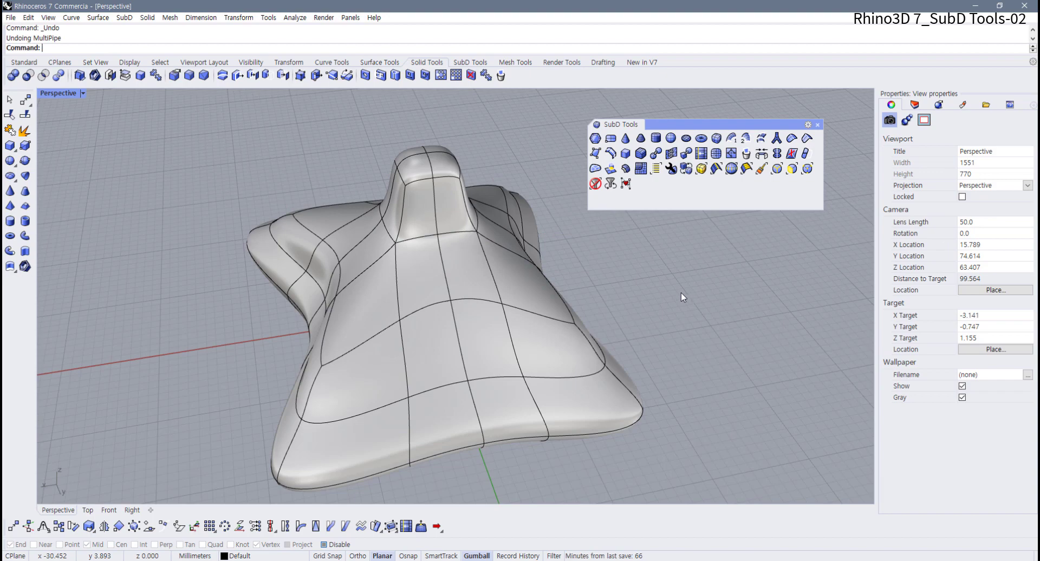
Step: Hide the SubD model and switch to the four-viewport layout with the Top view active
right_drag(681, 293, 675, 238)
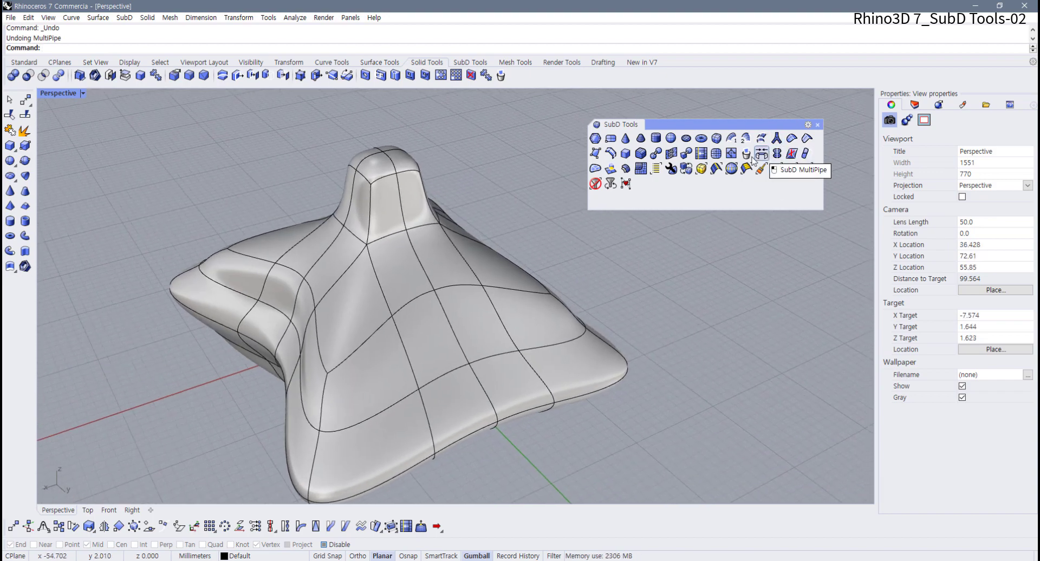
right_drag(429, 254, 378, 319)
scroll(420, 282, down, 2)
click(388, 302)
middle_click(392, 293)
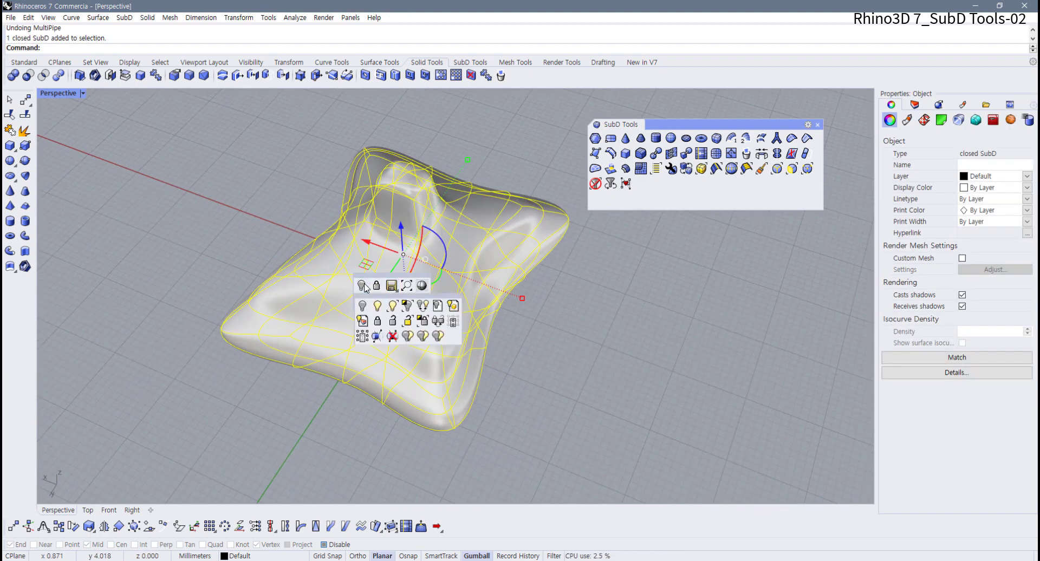
click(363, 286)
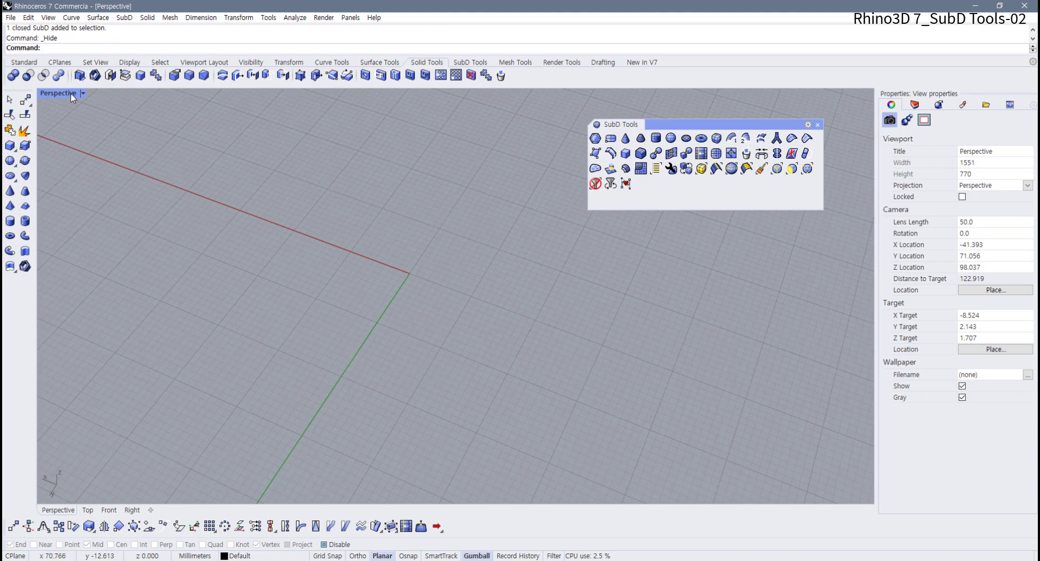
double_click(70, 93)
click(178, 176)
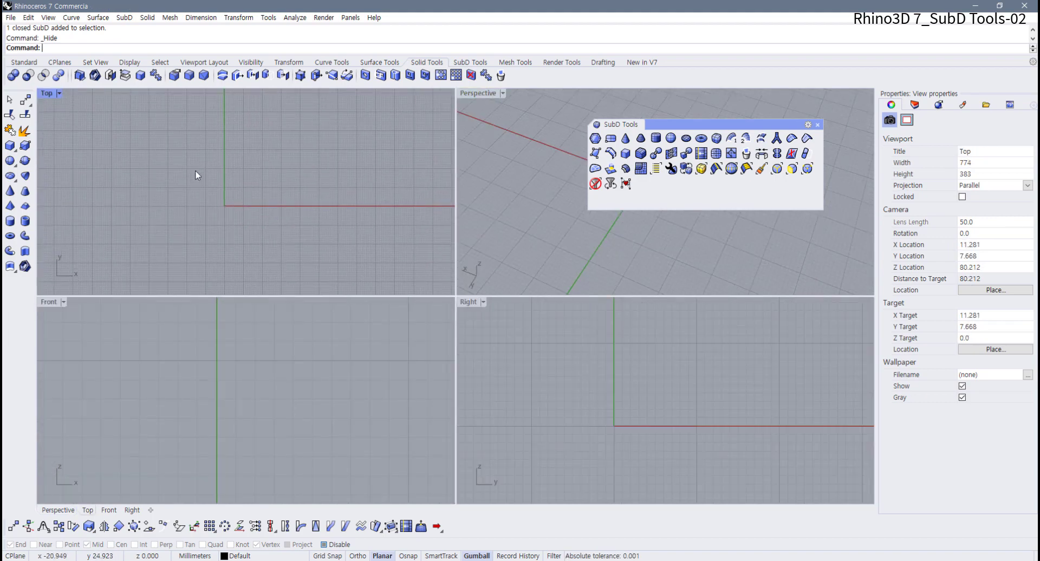
Step: In the maximized Top view, draw a degree-3 control-point curve with four points from the origin to about (-60, 42)
scroll(233, 183, up, 2)
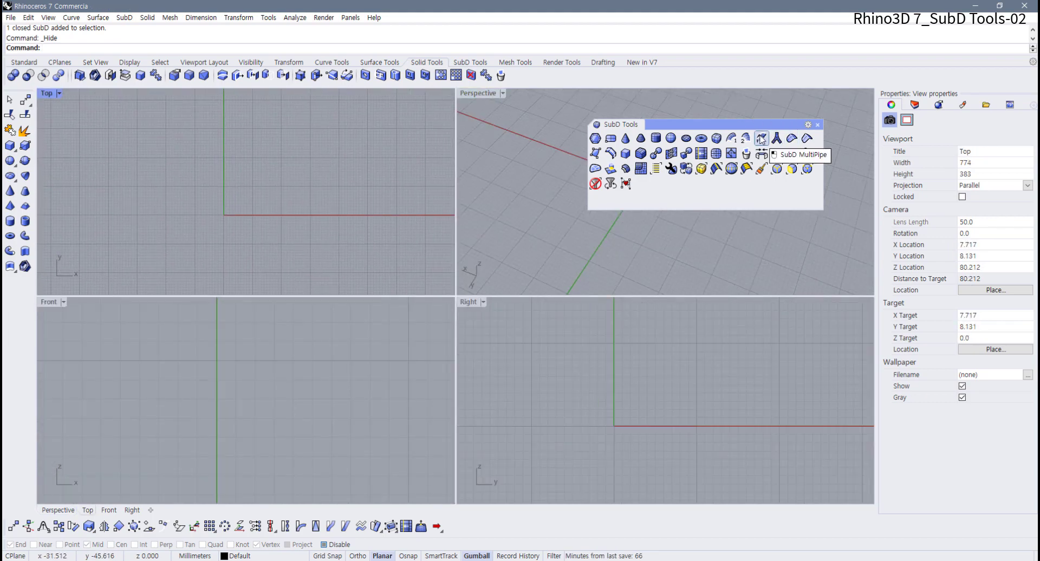
click(24, 62)
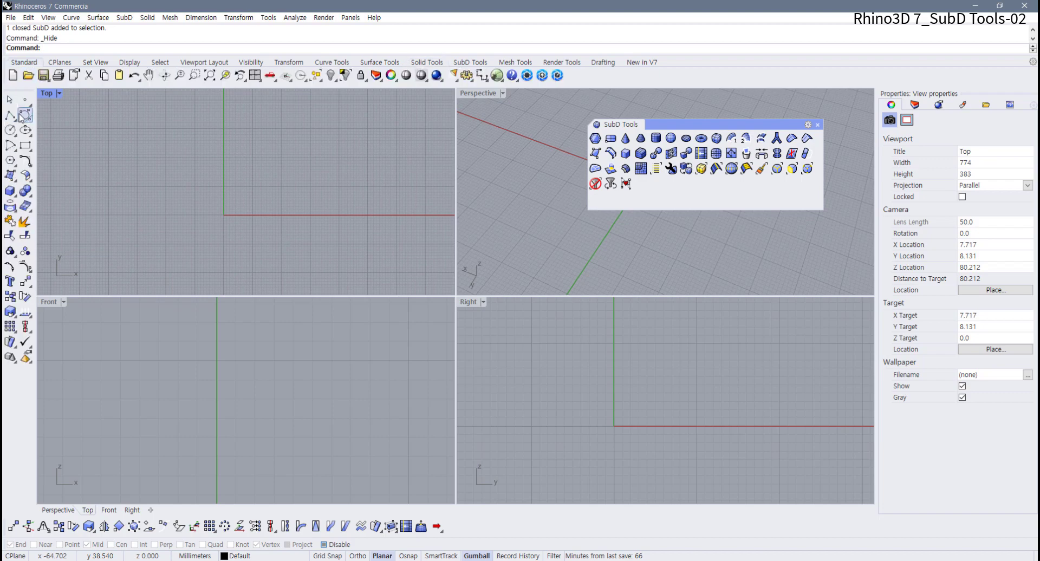
click(28, 119)
mouse_move(180, 160)
right_down()
mouse_move(185, 174)
mouse_move(173, 164)
right_up()
click(24, 115)
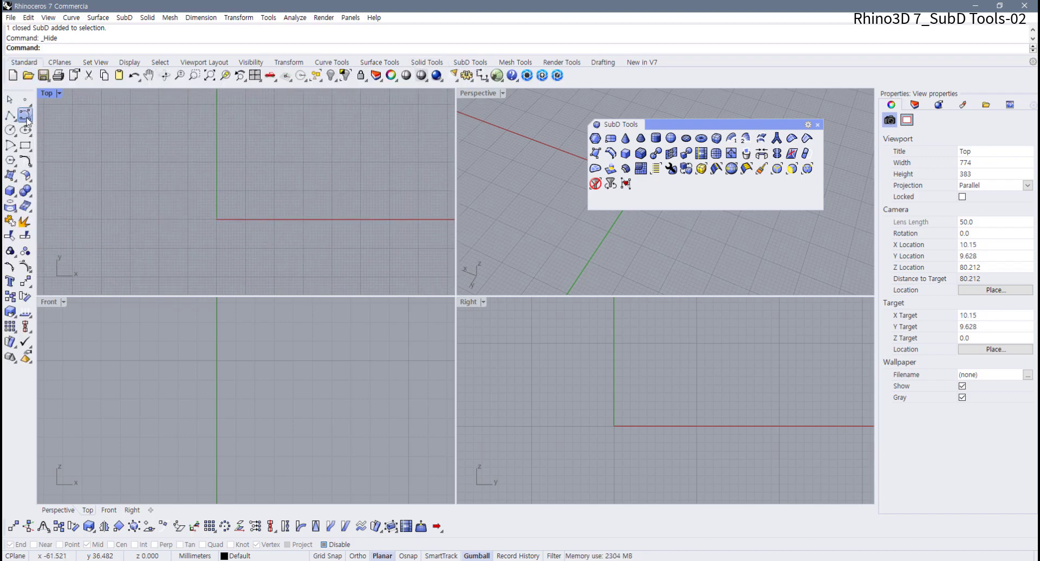
double_click(46, 93)
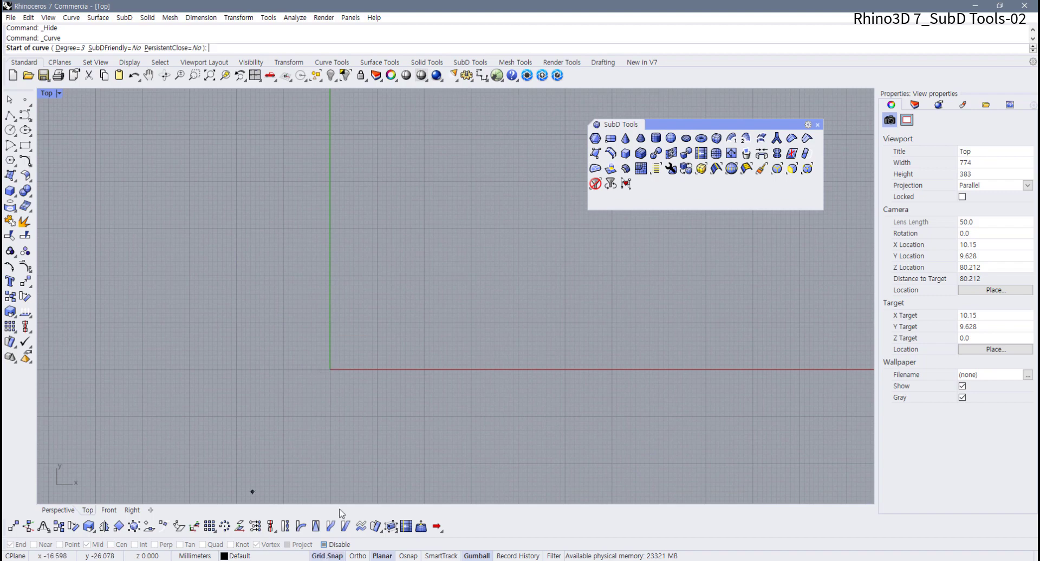
click(330, 370)
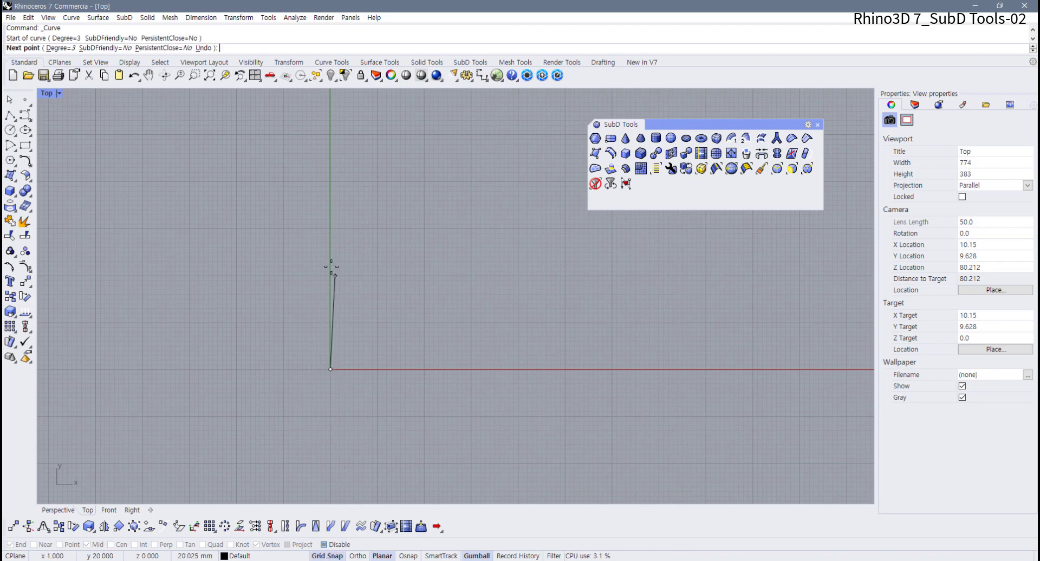
click(293, 266)
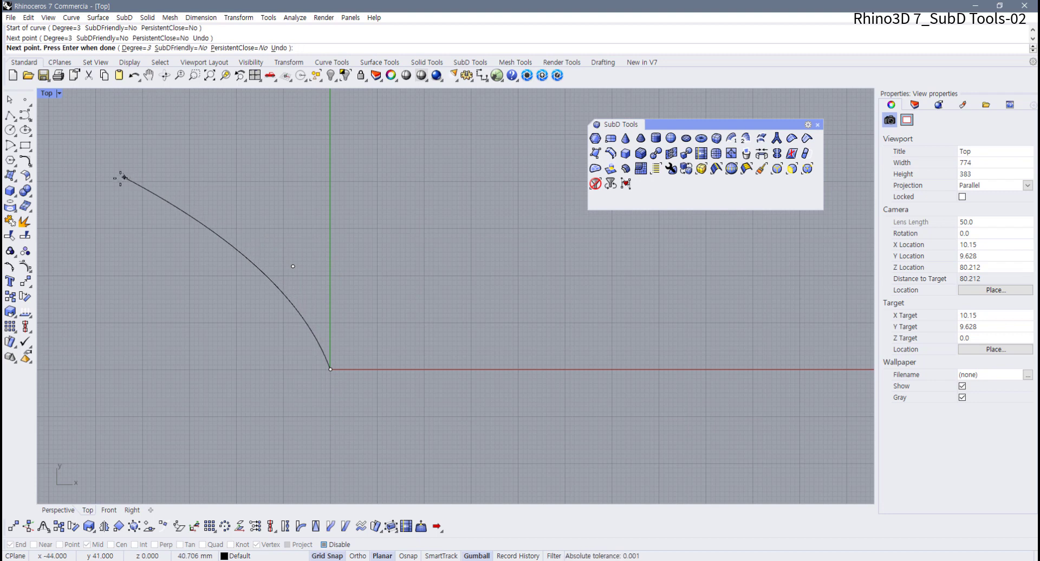
right_drag(109, 183, 172, 195)
click(220, 193)
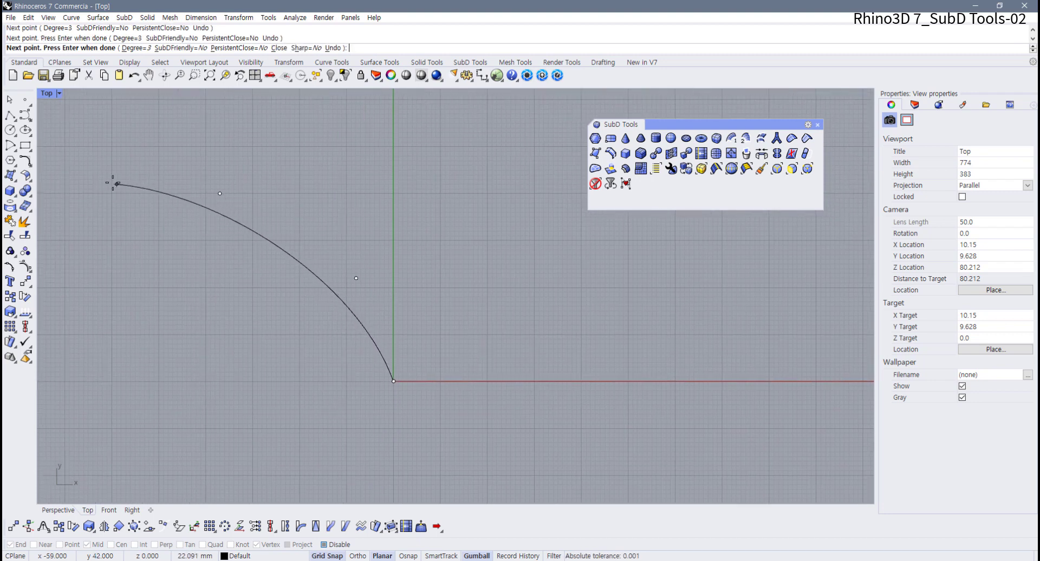
click(98, 185)
key(Return)
Step: Polar-array the curve around the origin with 3 items over 360 degrees, using object snaps for the centre
click(359, 255)
scroll(337, 326, up, 2)
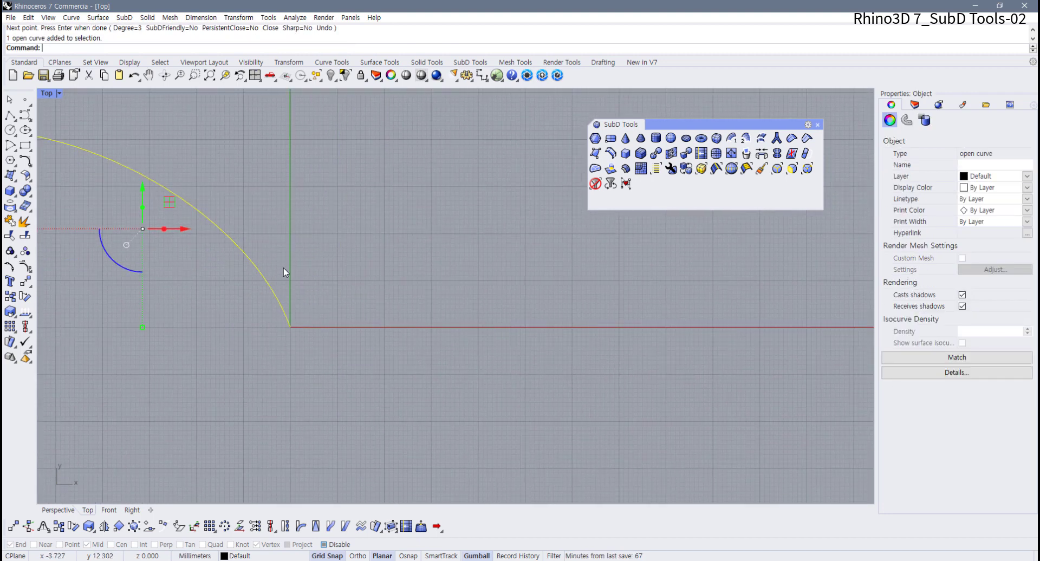
right_drag(283, 231, 368, 241)
click(292, 61)
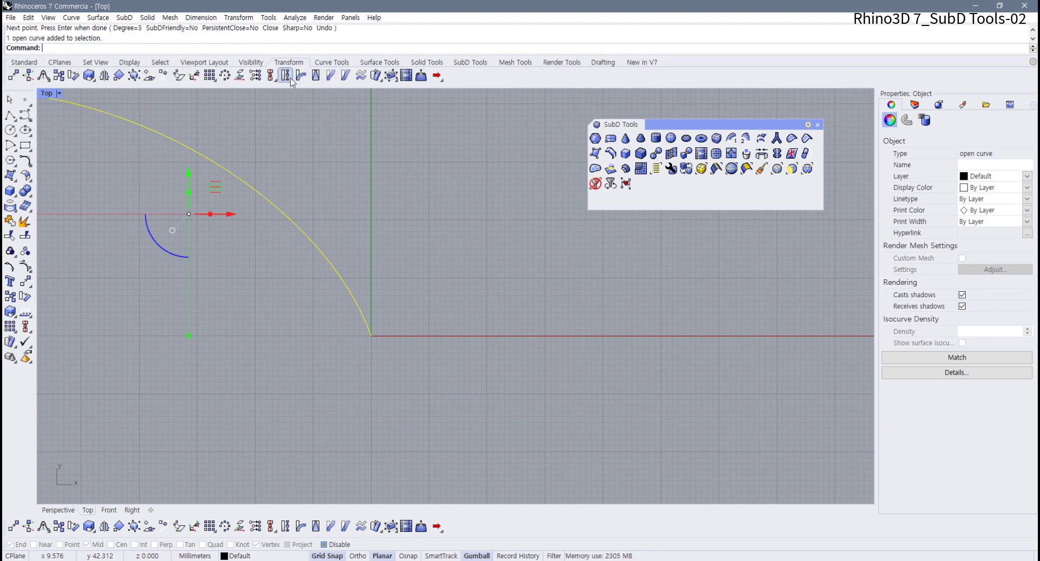
click(224, 75)
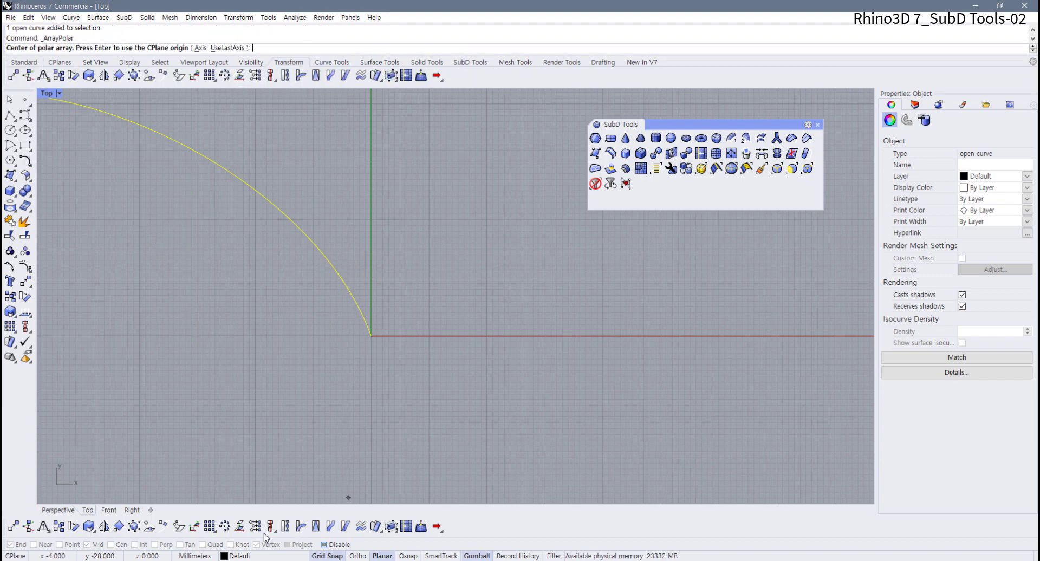
click(338, 546)
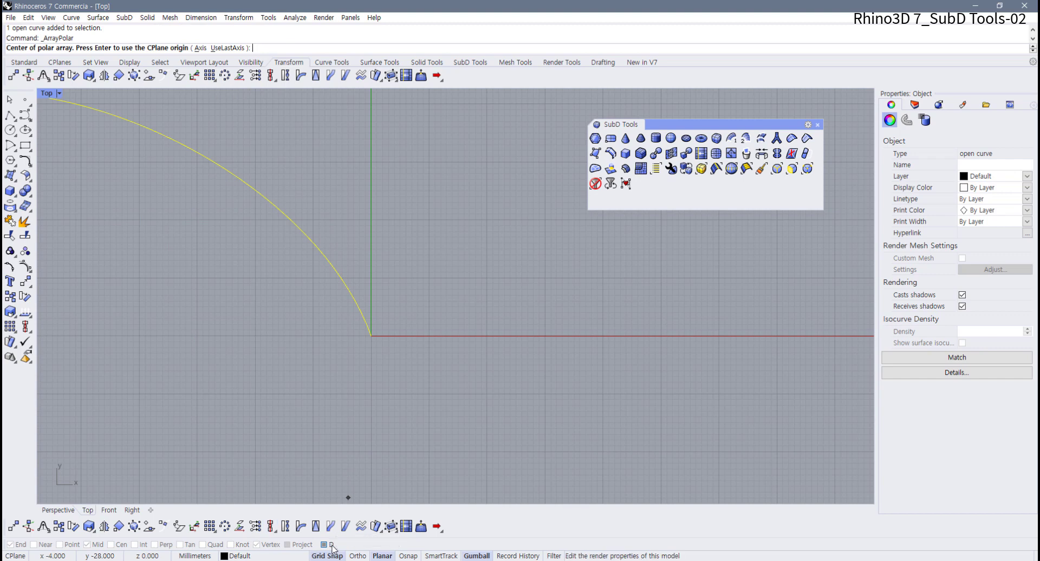
click(371, 336)
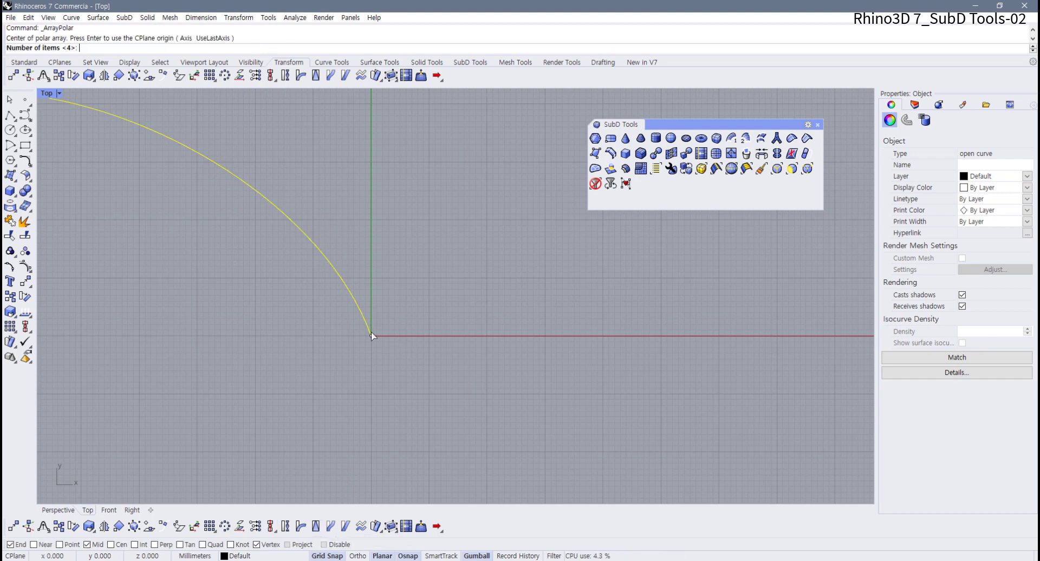
text(3)
key(Return)
key(Return)
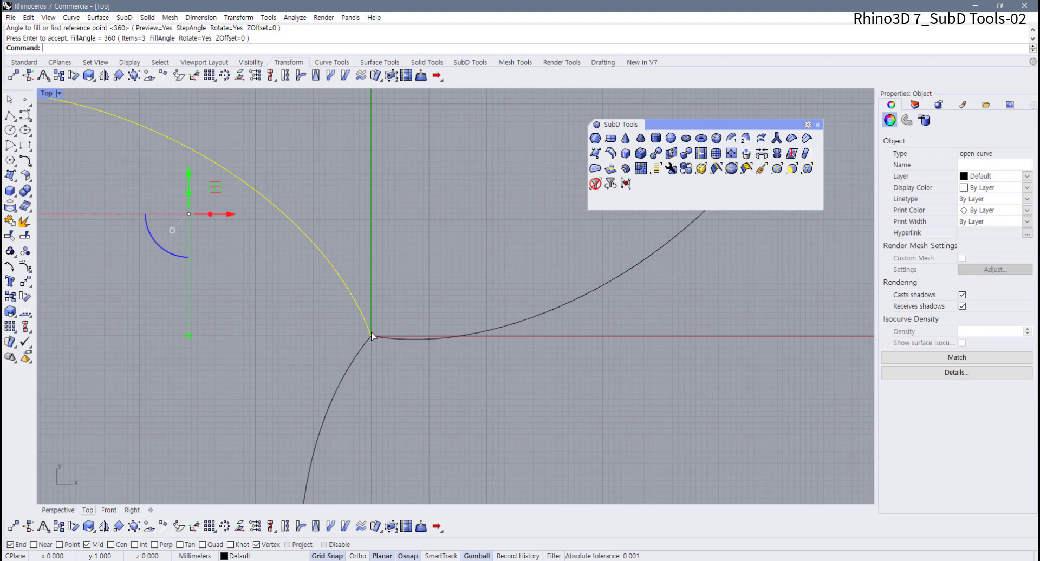
key(Escape)
scroll(412, 360, down, 2)
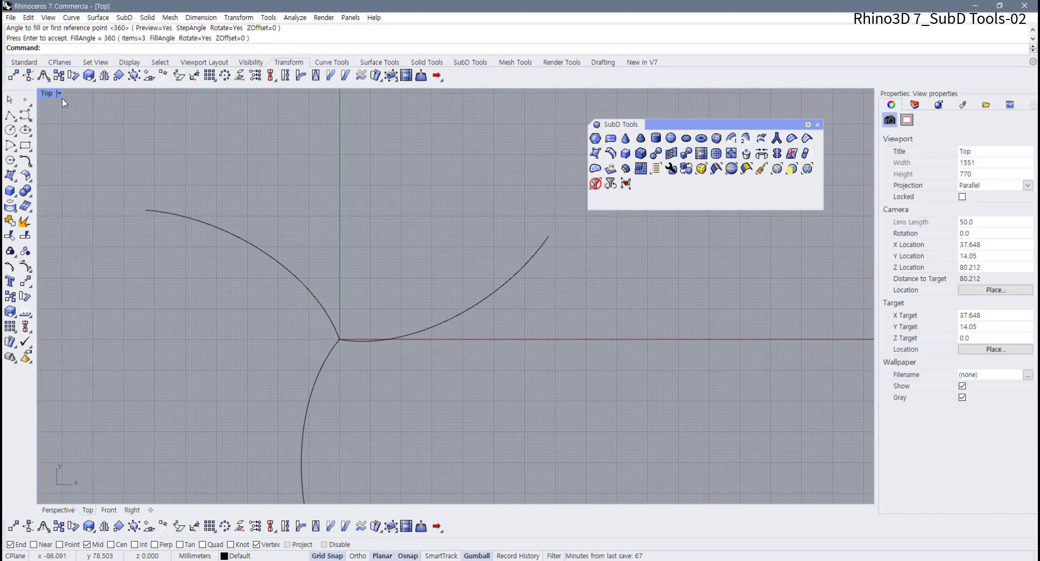
Step: In the maximized Perspective view, show the three curves' control points and raise their shared end points vertically
double_click(47, 94)
double_click(477, 93)
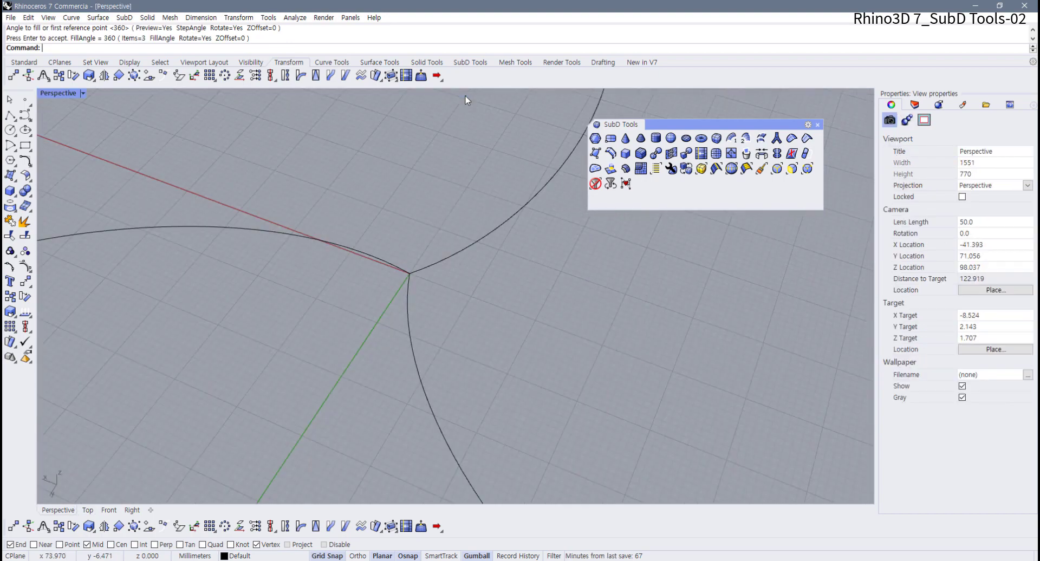
right_drag(466, 96, 410, 177)
drag(315, 307, 315, 306)
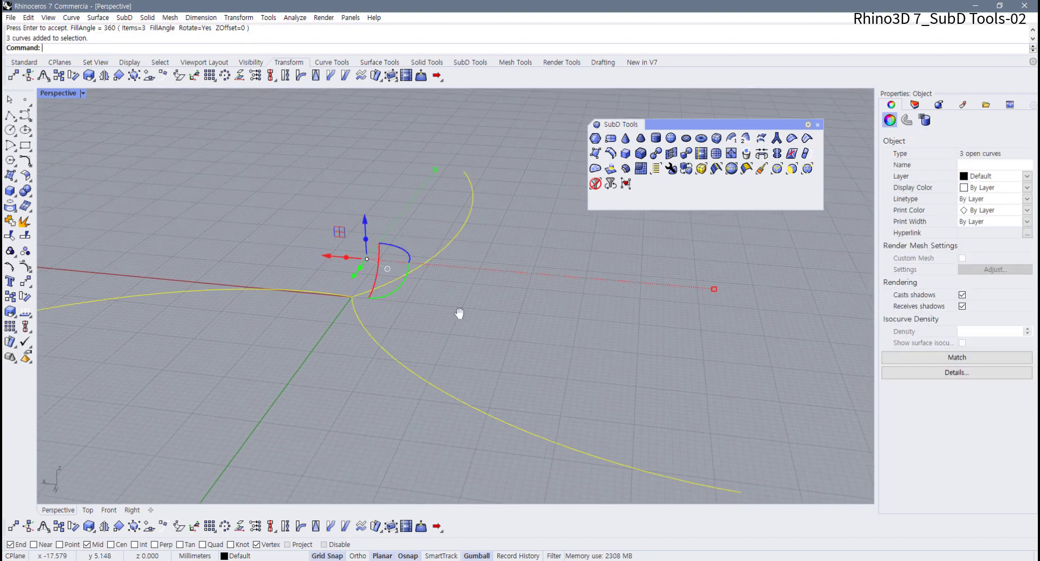
key(F10)
drag(352, 258, 411, 303)
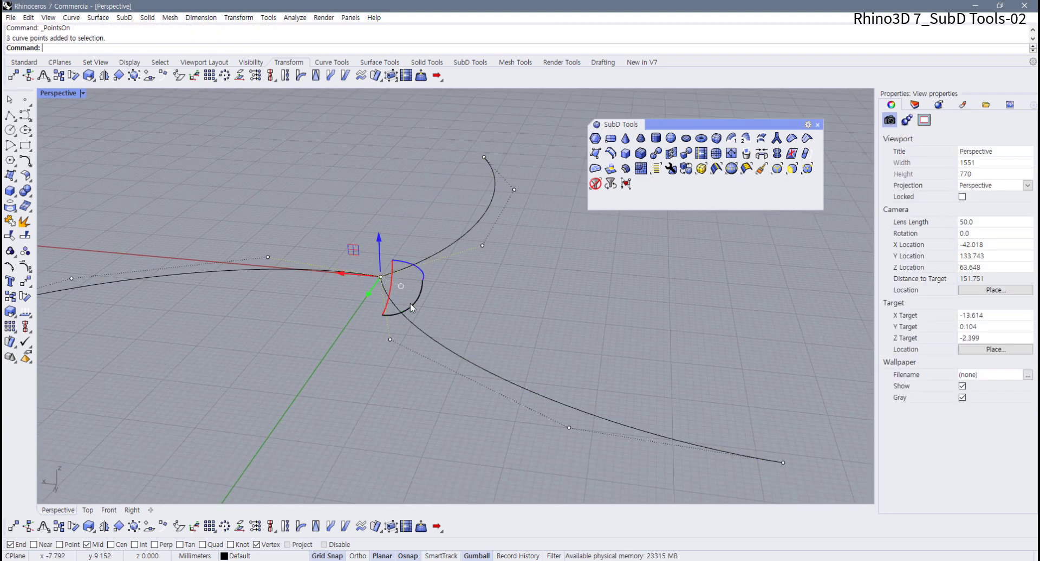
right_drag(410, 304, 411, 264)
drag(382, 247, 381, 140)
click(462, 242)
right_drag(461, 242, 345, 229)
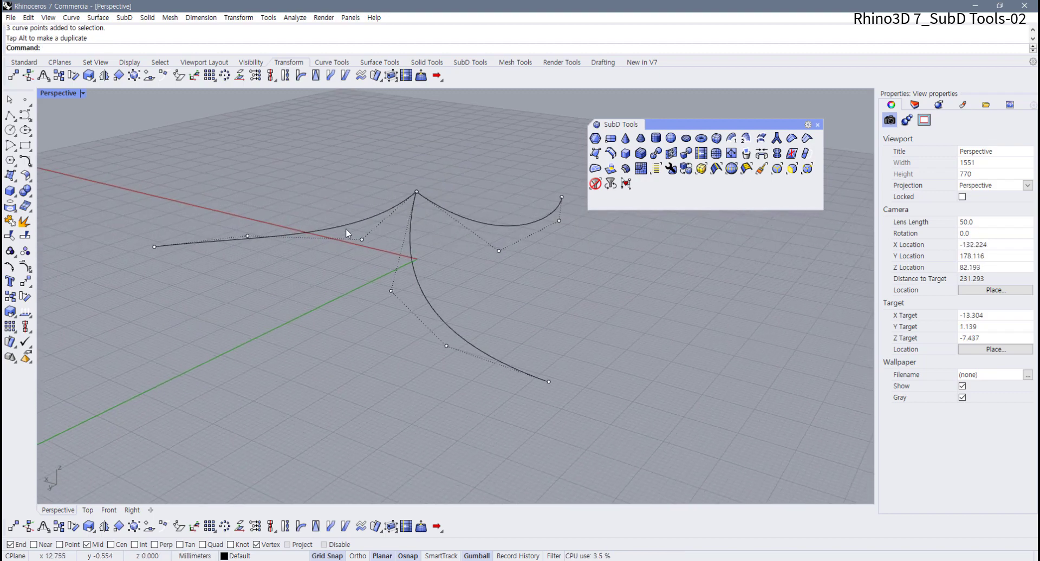
Step: Raise the control points next to the shared apex vertically to round the arch, and turn the control points off
drag(433, 278, 519, 310)
right_drag(469, 268, 418, 216)
drag(392, 231, 403, 165)
click(532, 223)
right_drag(533, 225, 491, 303)
key(F11)
Step: Create a SubD MultiPipe along all three curves with cap ends on and strut divisions 1
click(502, 284)
drag(449, 217, 311, 307)
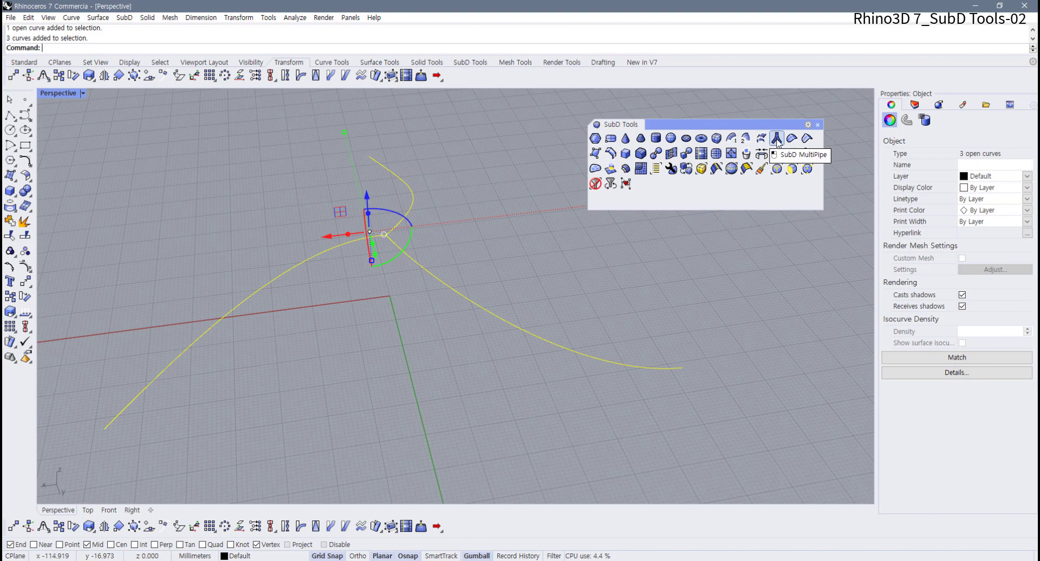
click(777, 139)
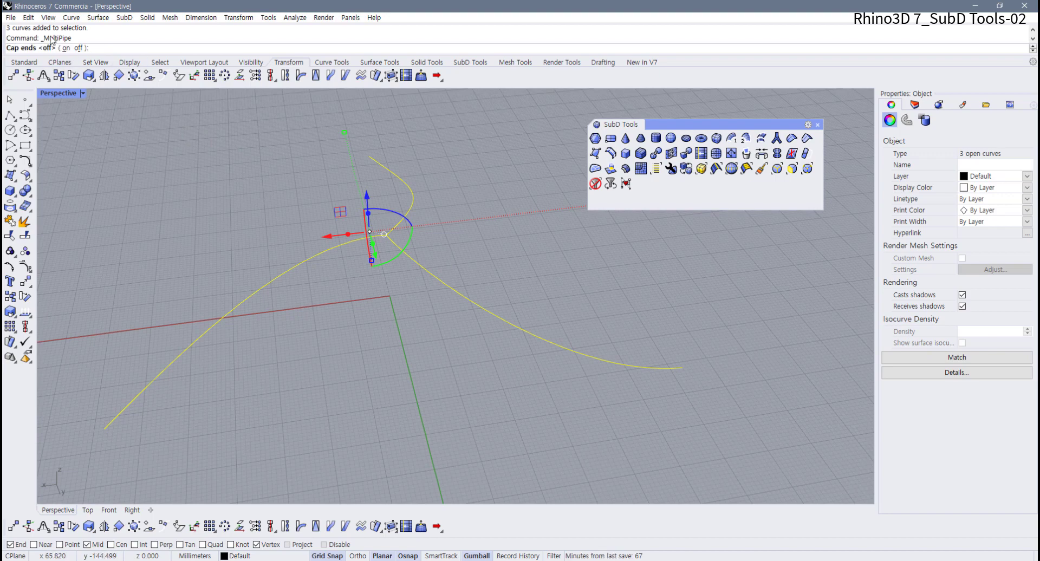
right_drag(102, 167, 133, 142)
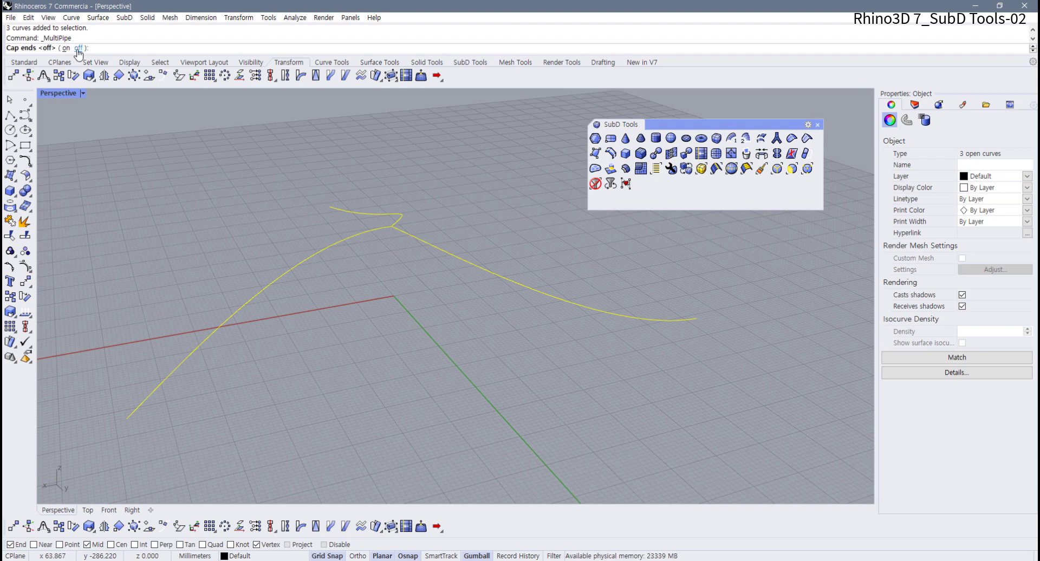
click(66, 48)
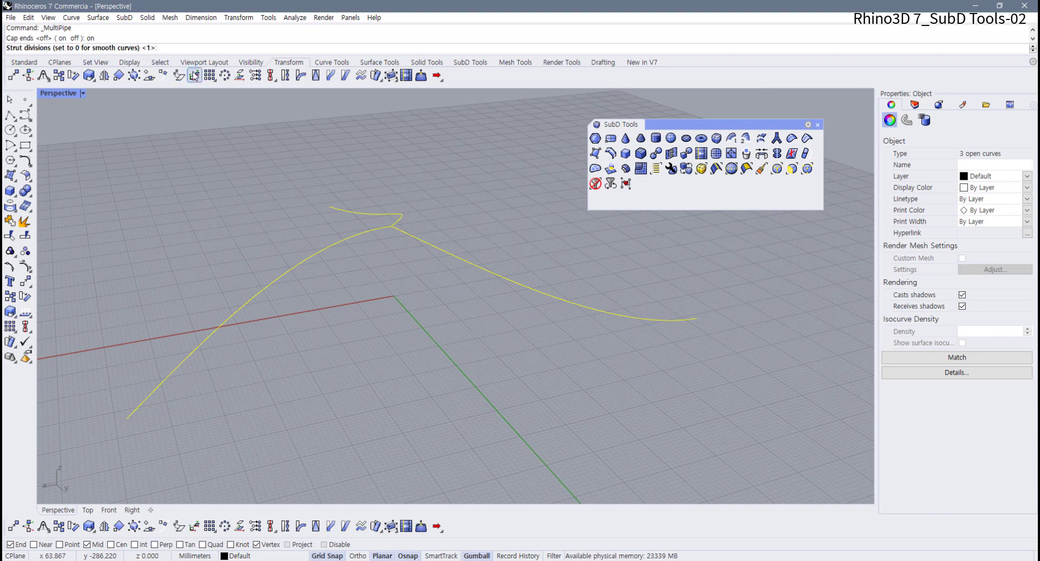
right_drag(239, 154, 242, 171)
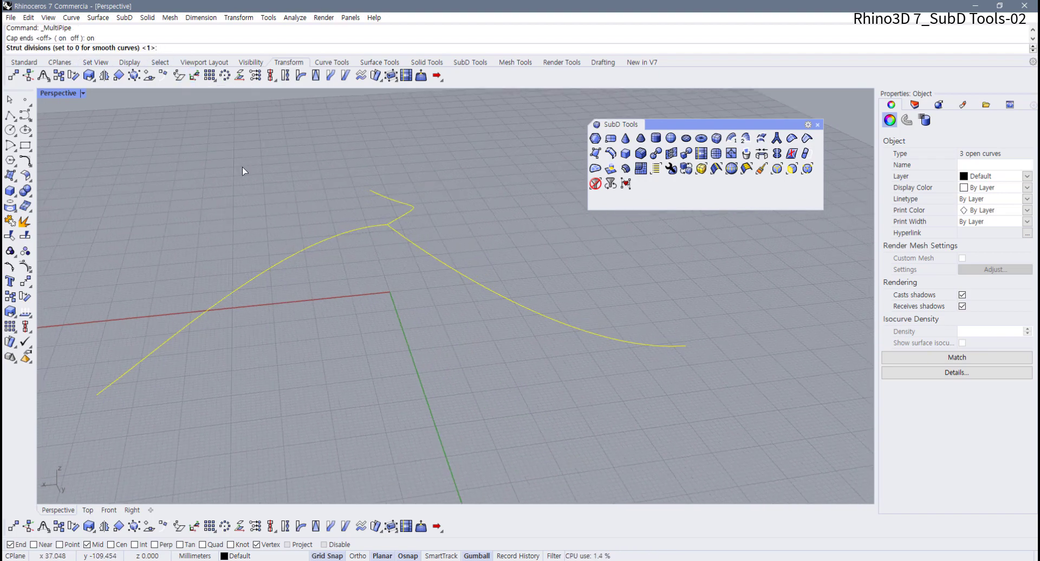
key(Return)
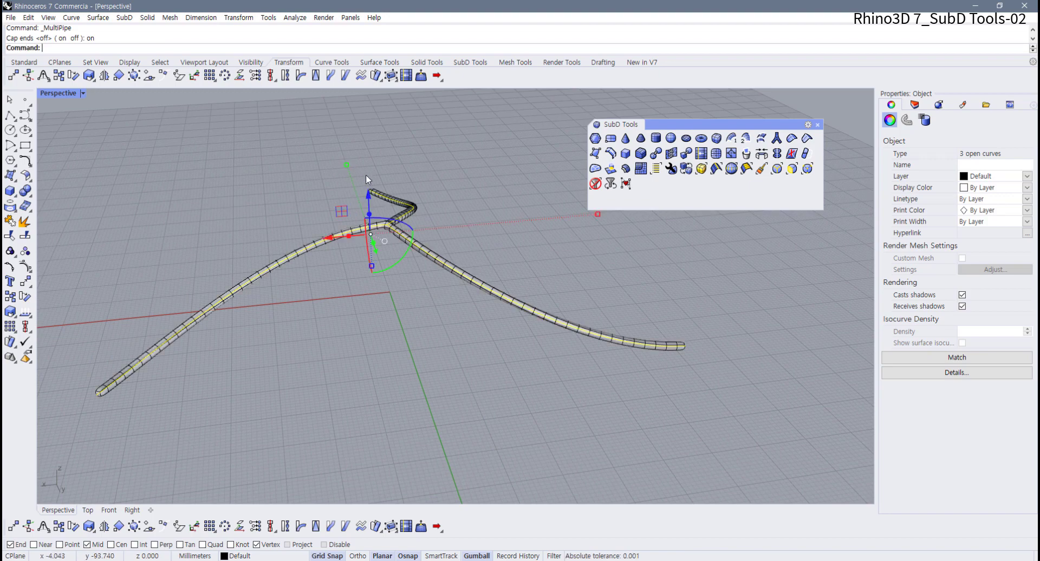
key(Escape)
Step: Examine the pipe's three-way junction up close and from different angles
right_drag(461, 222, 386, 319)
scroll(400, 228, up, 16)
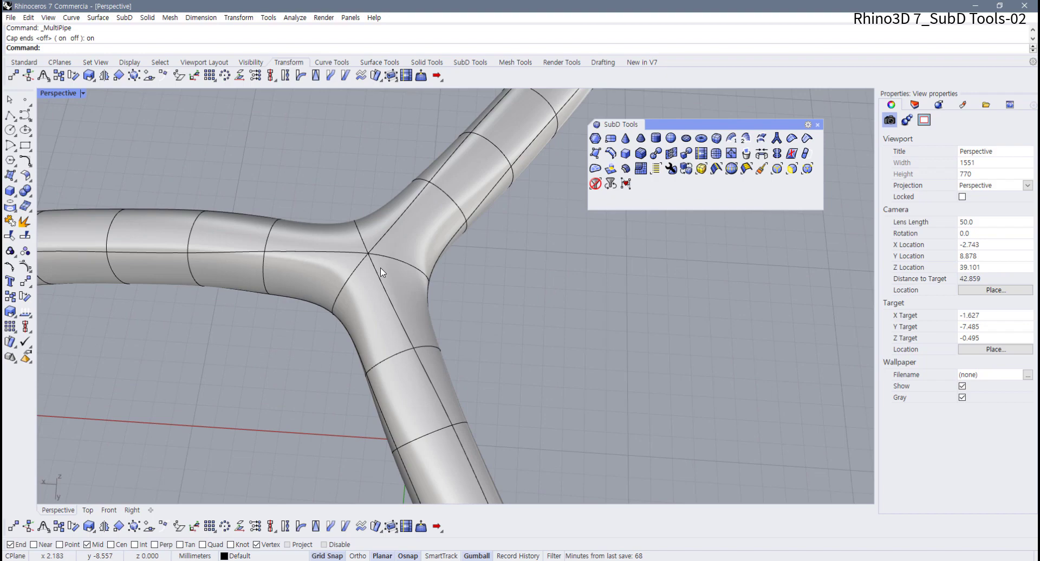
scroll(381, 273, down, 10)
right_drag(445, 332, 337, 325)
scroll(490, 361, up, 7)
scroll(456, 347, down, 9)
scroll(414, 317, up, 3)
Step: Compare the pipe in flat and smooth SubD display, and inspect its junction and arms
key(Tab)
scroll(377, 331, up, 2)
key(Tab)
scroll(383, 333, down, 3)
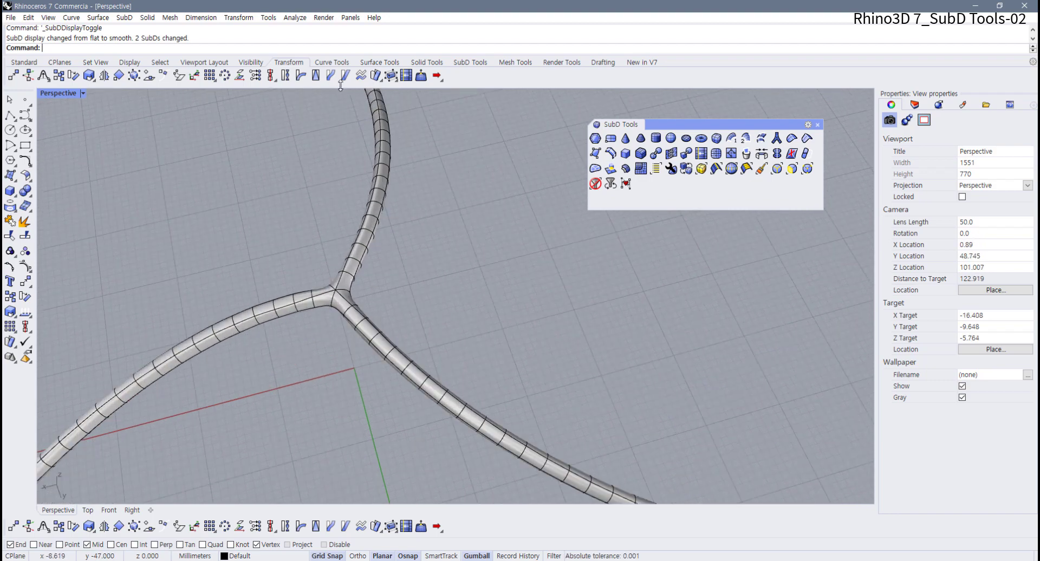
scroll(341, 289, up, 4)
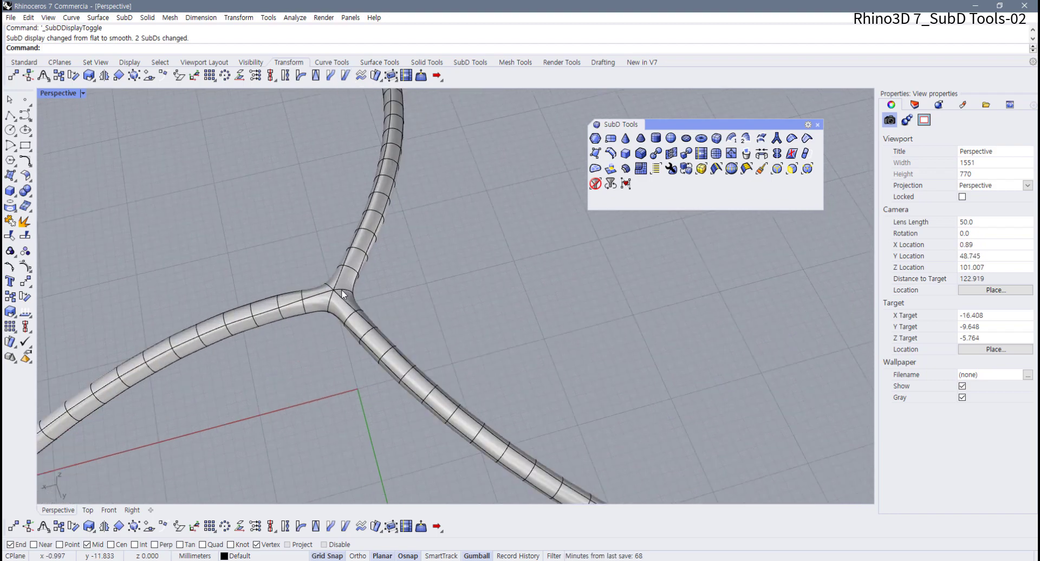
right_drag(323, 316, 436, 310)
scroll(464, 358, down, 8)
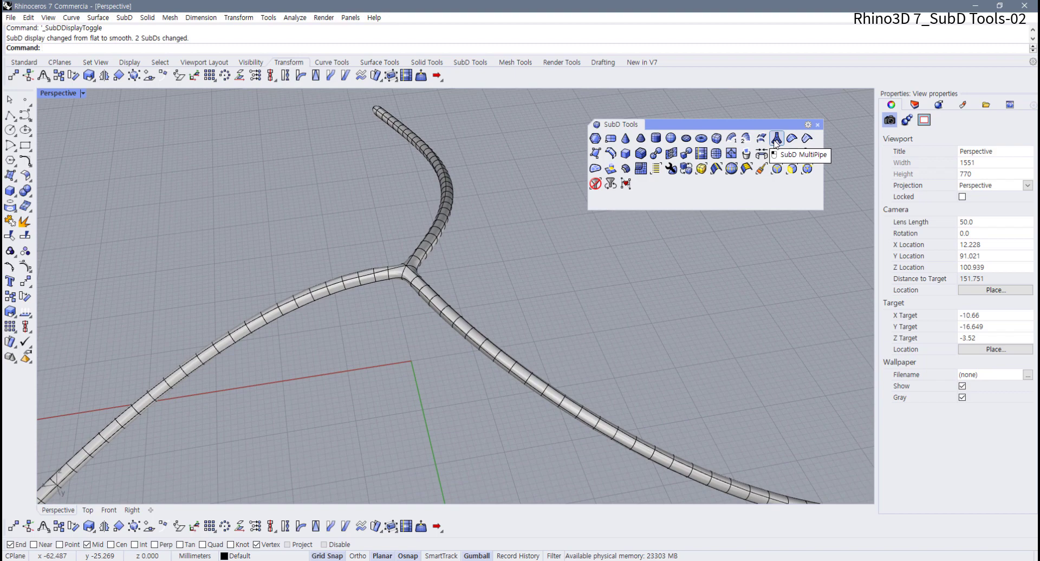
scroll(470, 323, down, 4)
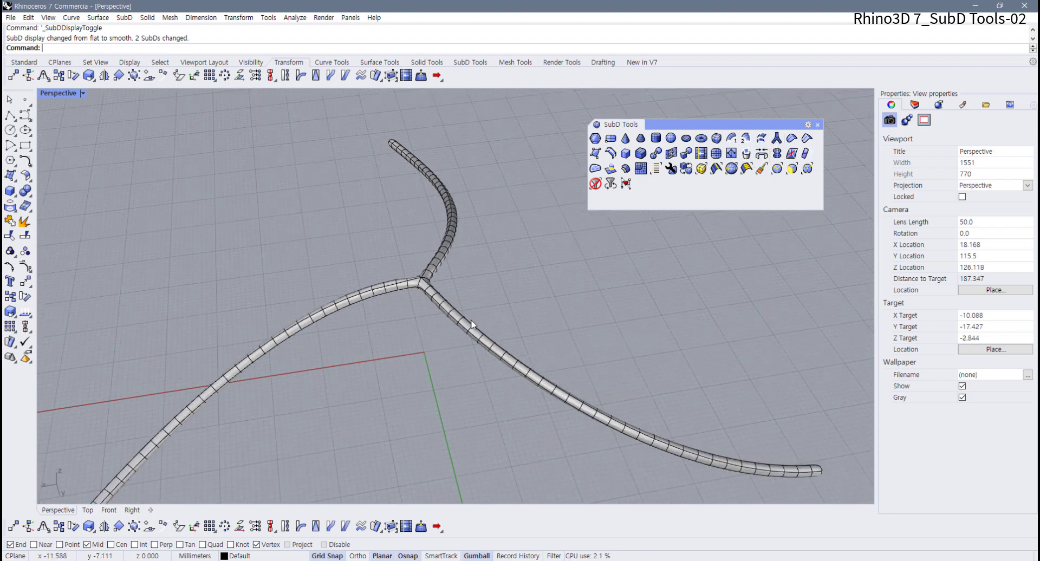
right_drag(462, 324, 550, 241)
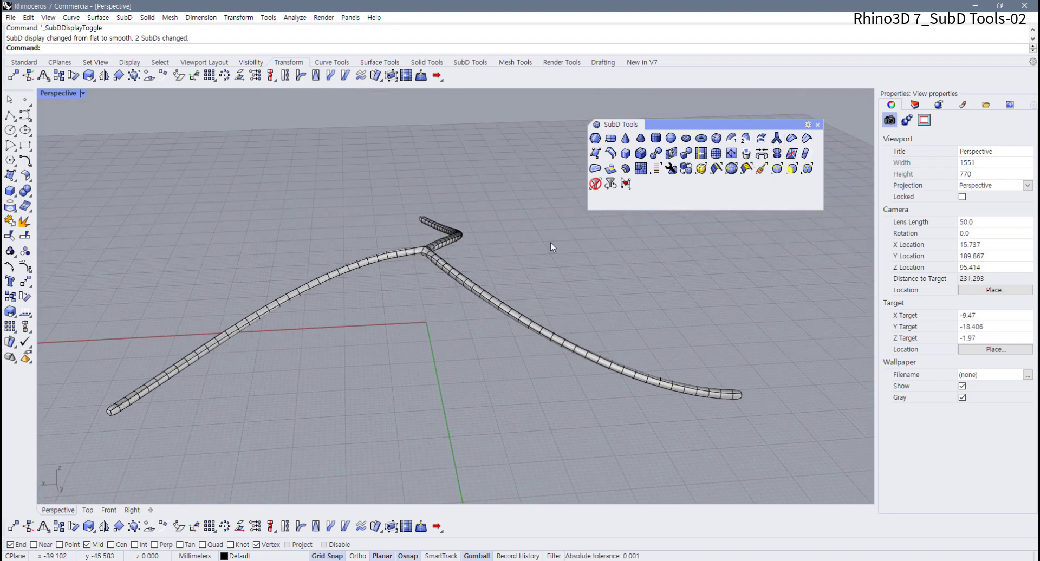
Step: Delete the SubD pipe together with its three curves and return to the four-viewport layout
drag(558, 210, 259, 353)
key(Delete)
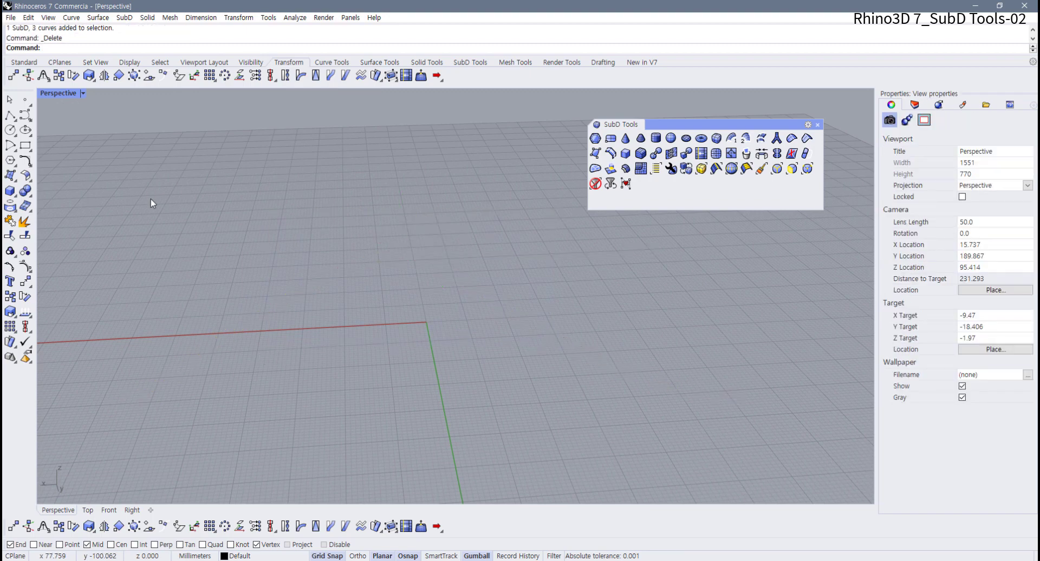
double_click(66, 97)
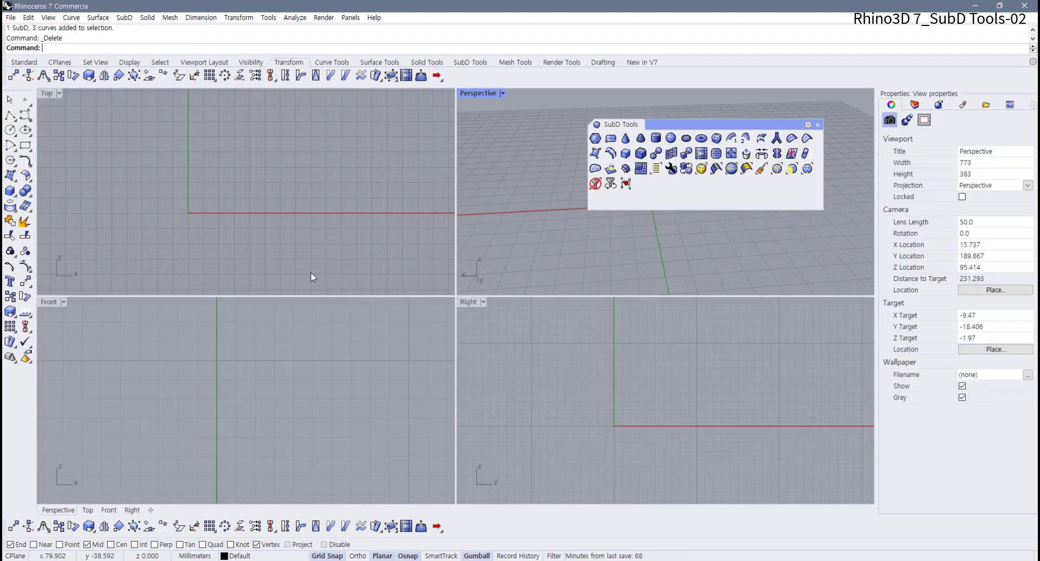
Step: Reset the four viewports to their default views and make the Top view active
click(260, 370)
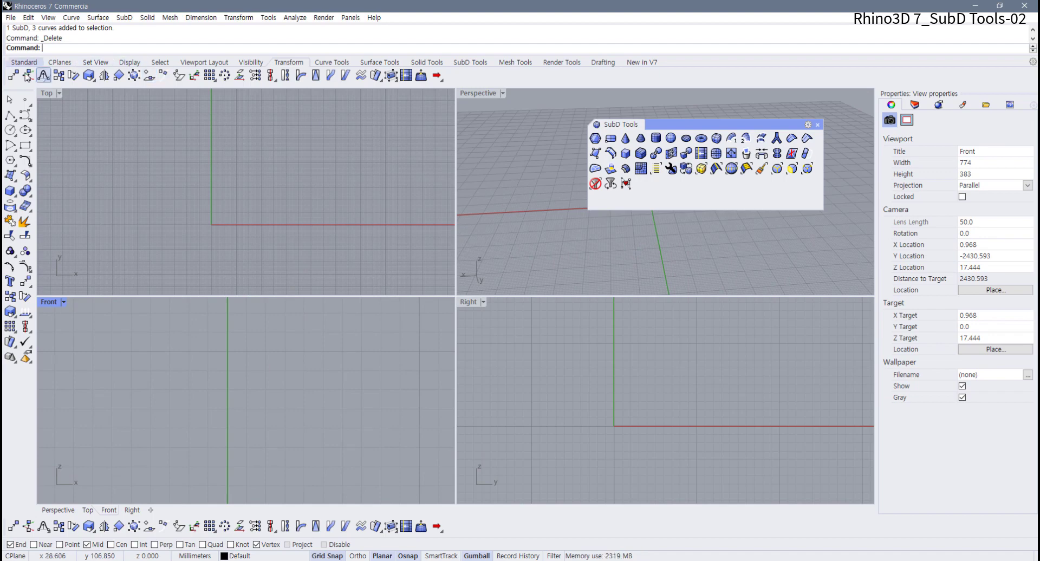
click(24, 63)
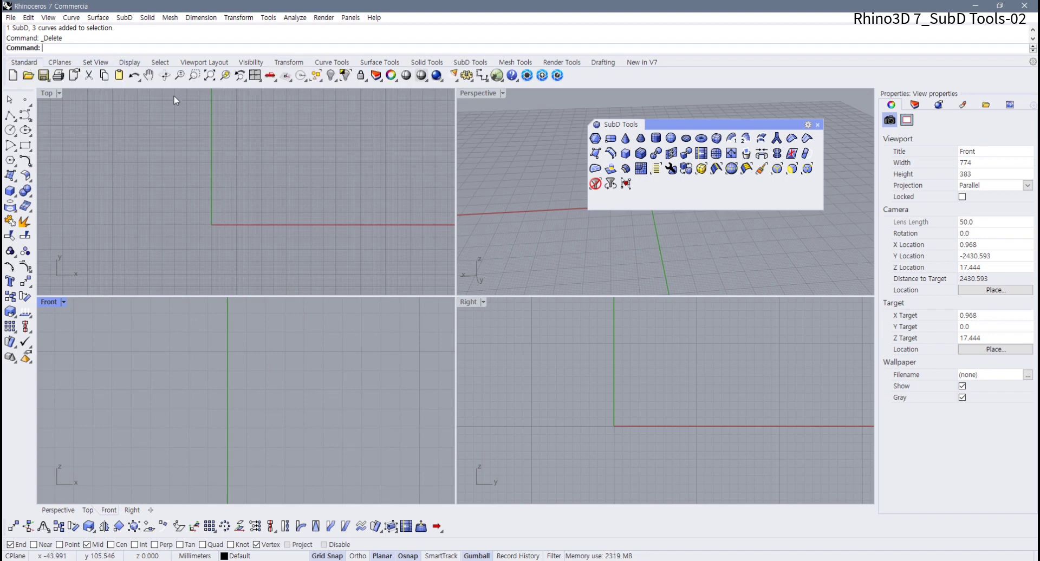
right_click(255, 76)
click(125, 163)
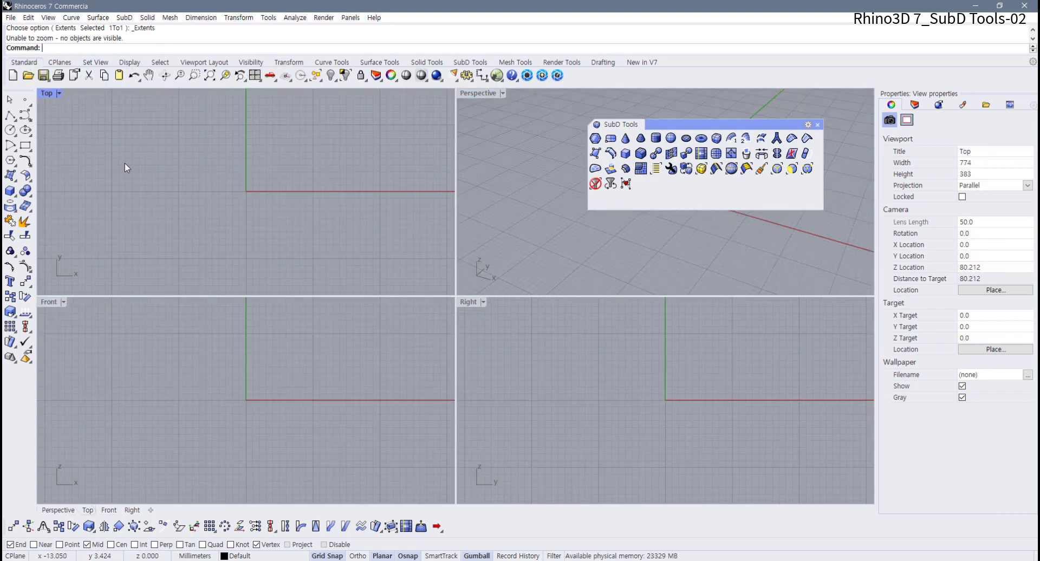
Step: Draw a 20 × 20 mm square centred on the origin in the Front view
click(33, 145)
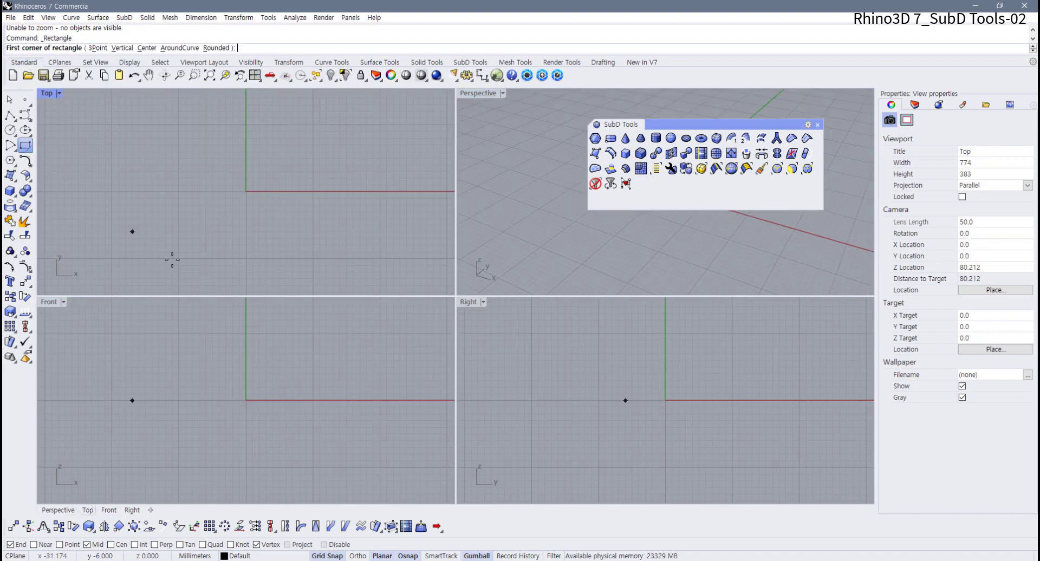
click(180, 334)
click(313, 467)
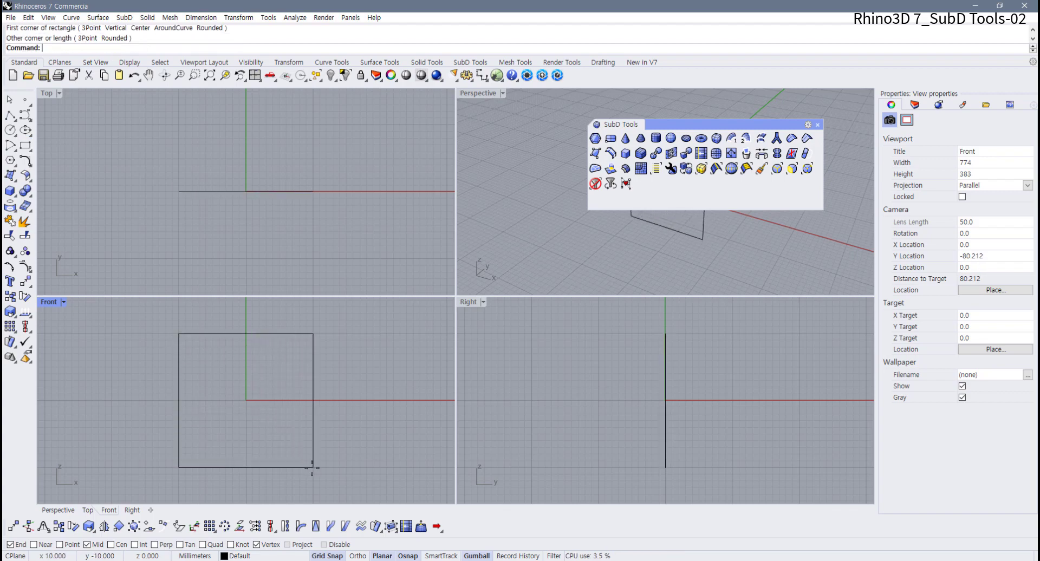
Step: Copy the square 20 mm along the positive Y axis to form a second, parallel square
drag(288, 443, 288, 445)
right_drag(692, 400, 652, 407)
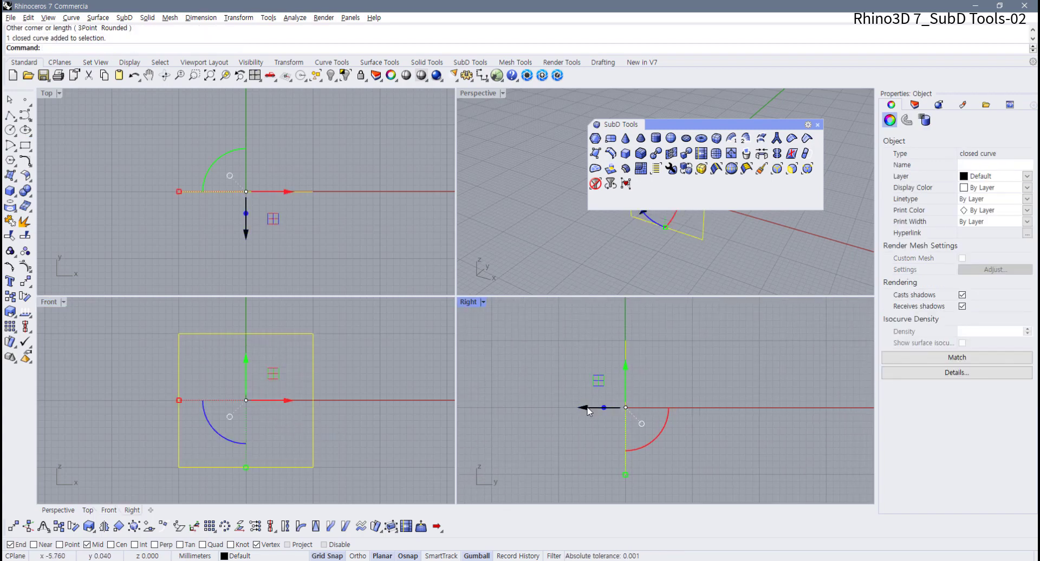
drag(588, 412, 721, 407)
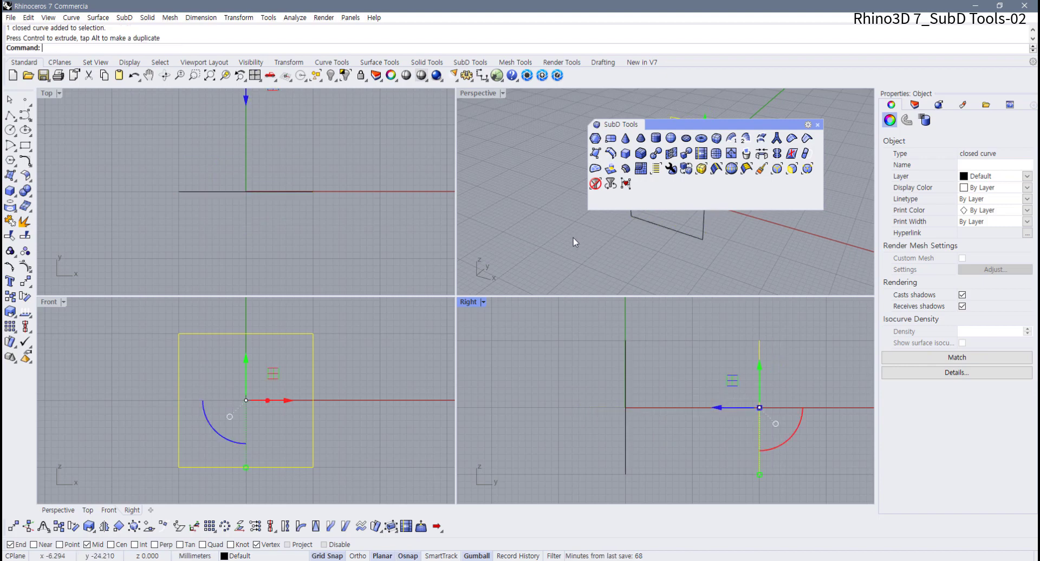
right_drag(573, 238, 529, 206)
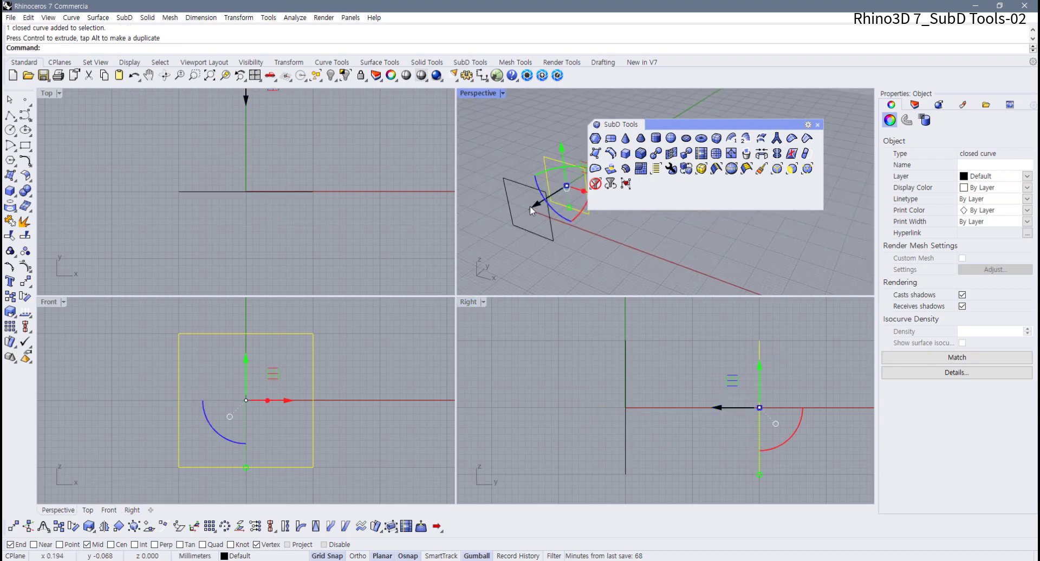
double_click(482, 93)
right_drag(384, 206, 418, 248)
key(Escape)
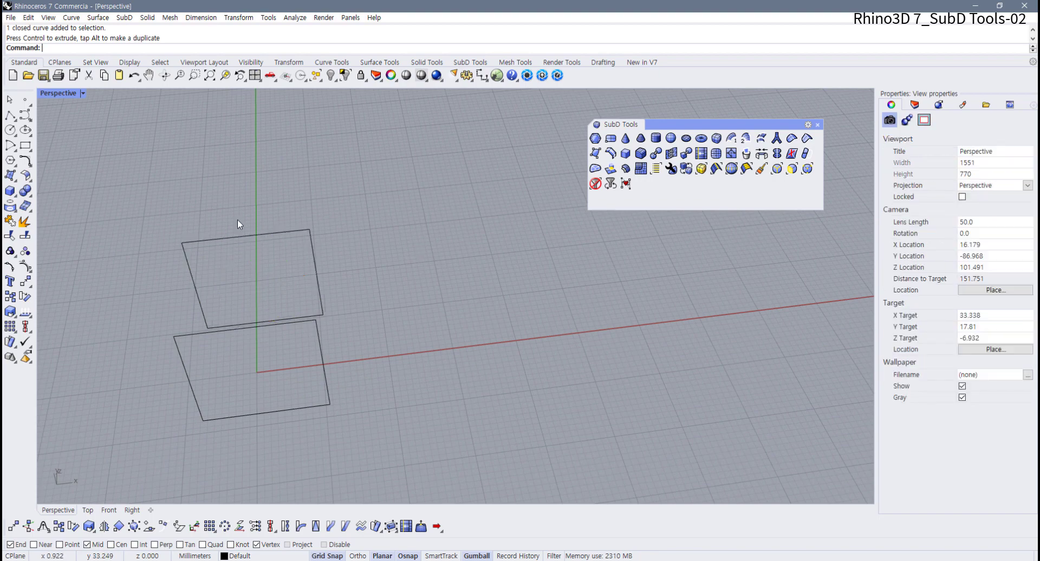
Step: Draw a horizontal seat rectangle in the Top view, snapped to the ends of the two squares' upper edges
double_click(67, 96)
right_drag(158, 144, 196, 221)
click(25, 145)
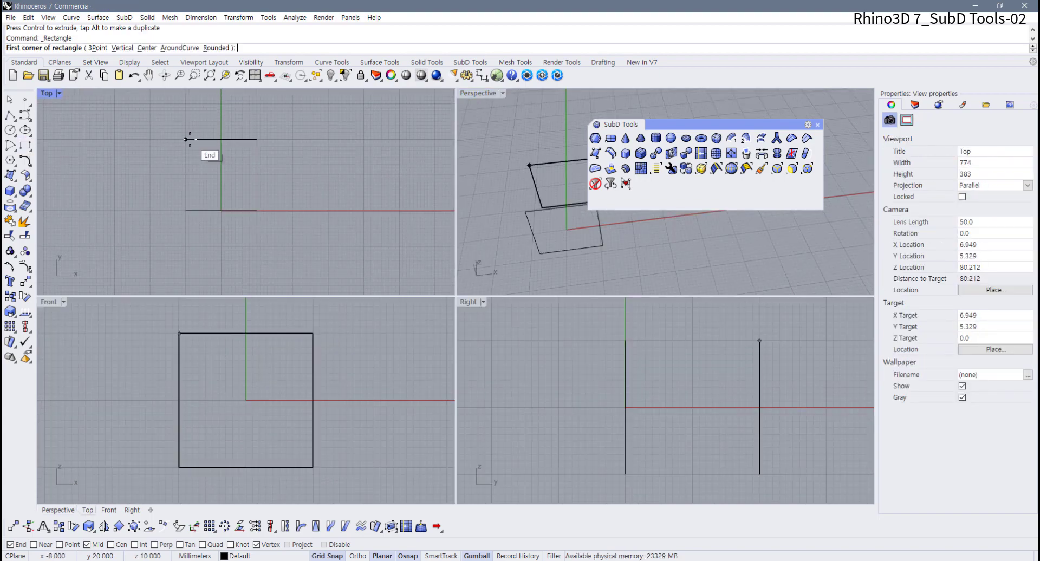
click(186, 140)
click(258, 212)
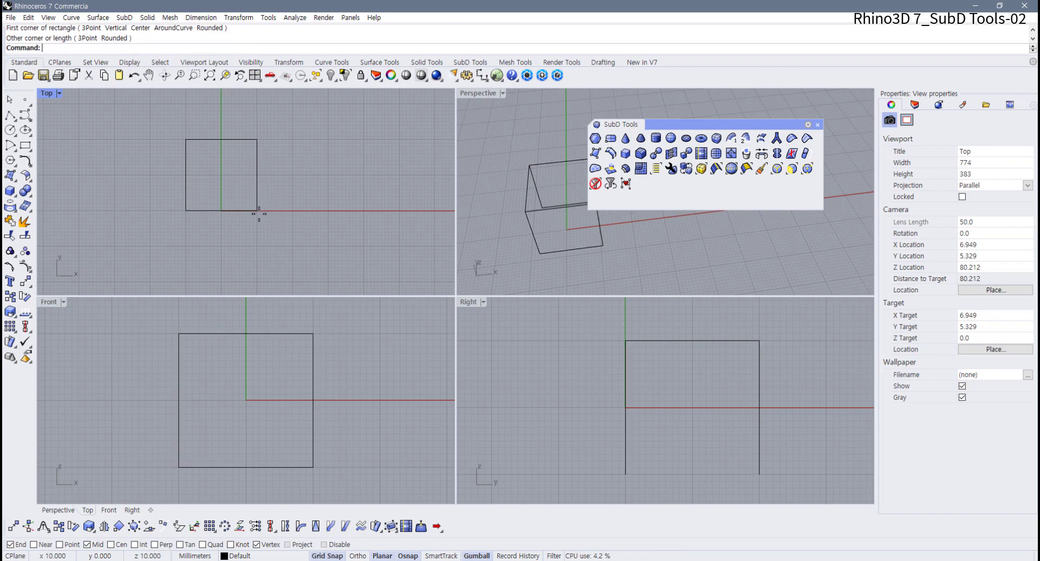
Step: Draw a backrest rectangle in the Front view, rising from the square's upper edge and matching its width
scroll(241, 353, down, 3)
right_drag(232, 352, 209, 392)
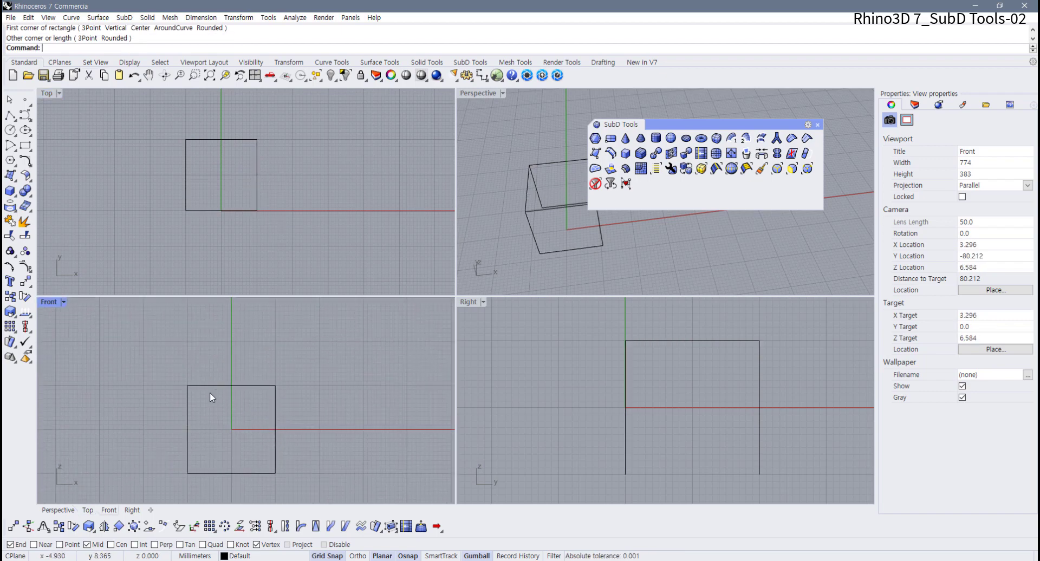
key(Return)
click(188, 386)
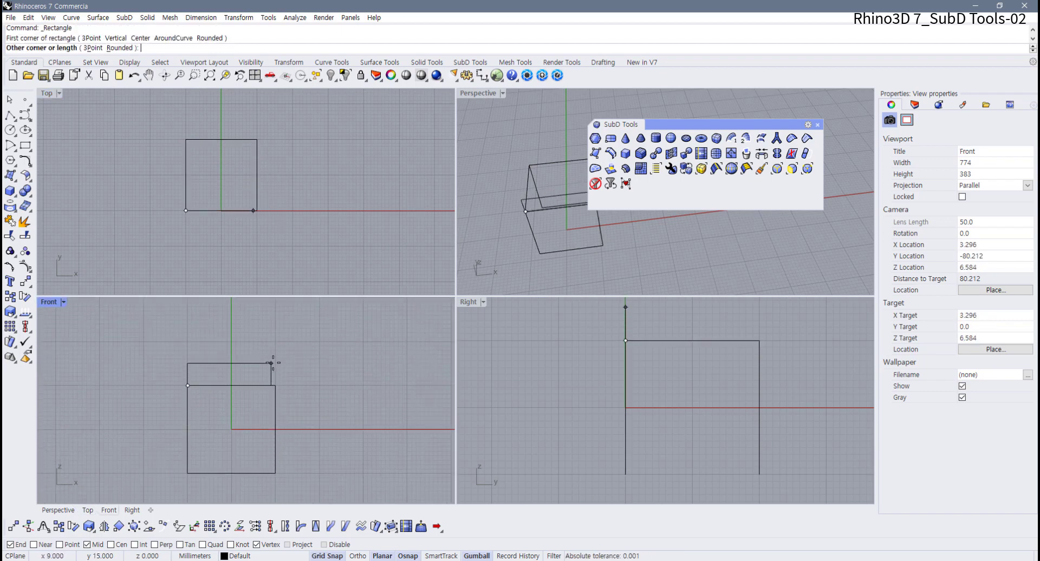
click(275, 315)
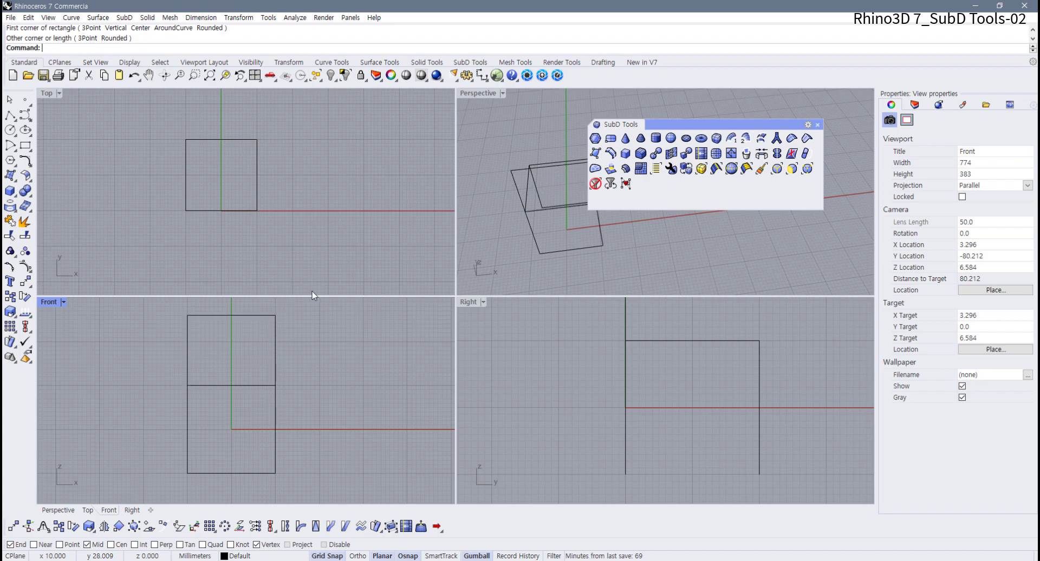
Step: Explode the backrest rectangle into separate segments in the maximized Perspective view
right_drag(518, 192, 618, 173)
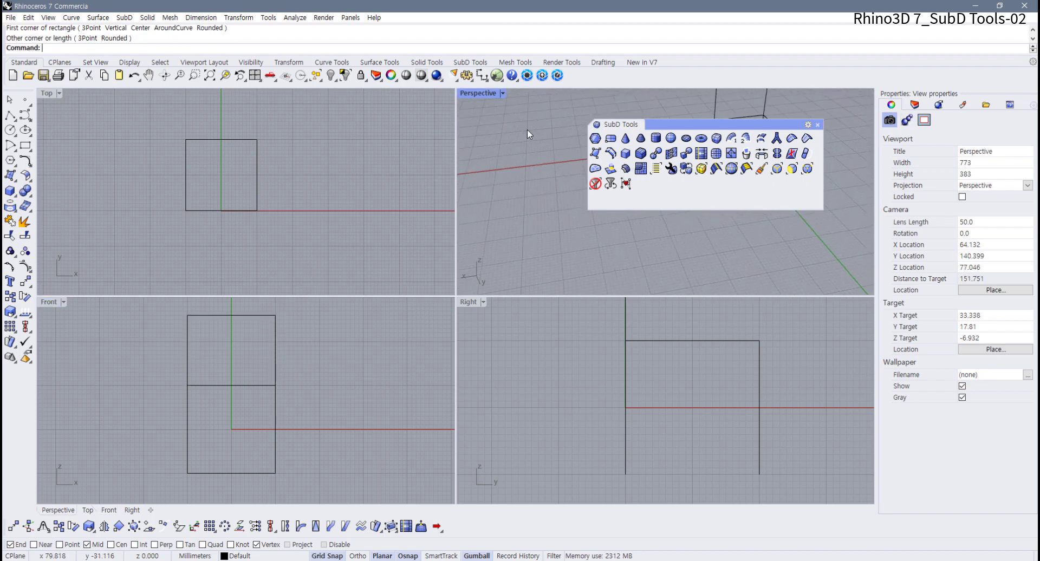
double_click(476, 93)
right_drag(383, 204, 335, 275)
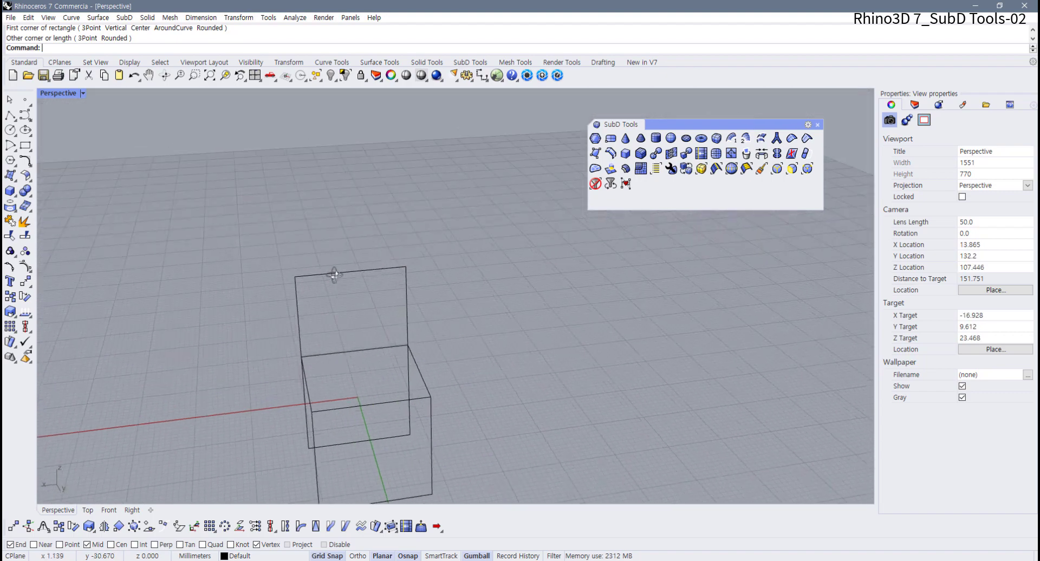
scroll(358, 319, up, 2)
shift+right_drag(359, 321, 369, 314)
click(426, 312)
scroll(386, 360, up, 4)
shift+right_drag(364, 364, 367, 354)
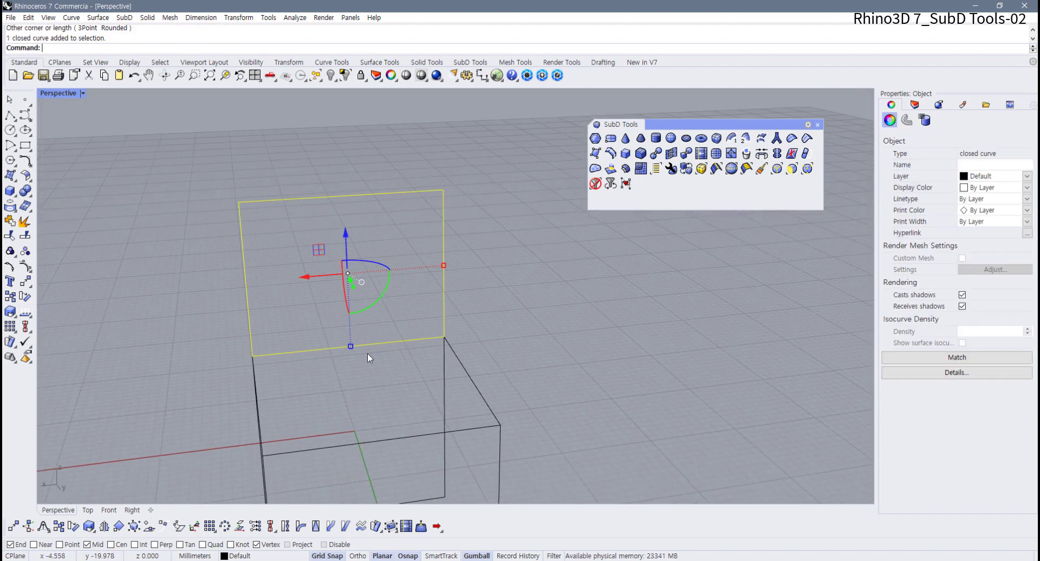
click(26, 225)
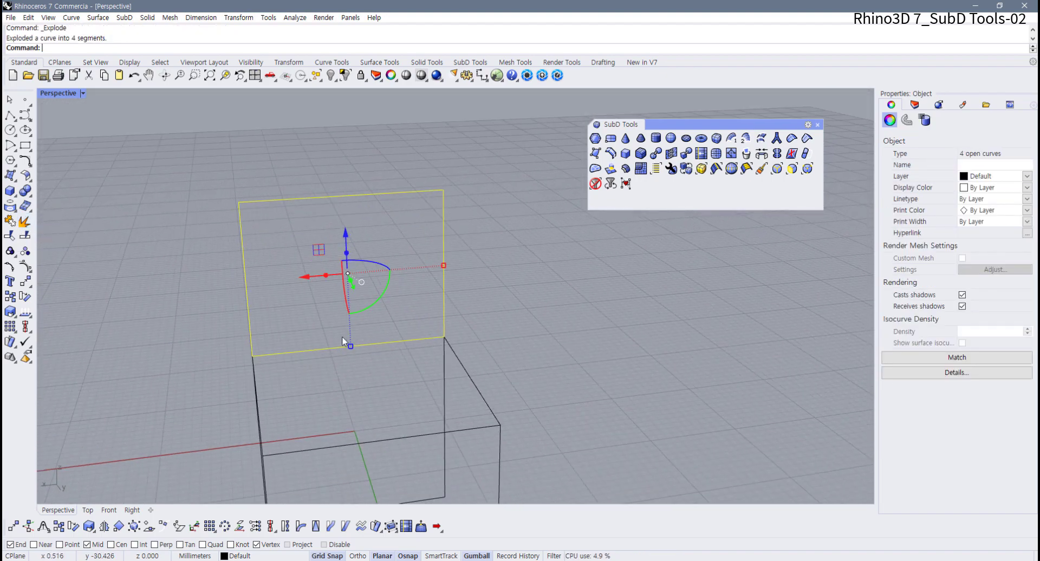
Step: Delete the backrest's lower segment where it overlaps the seat edge
click(377, 341)
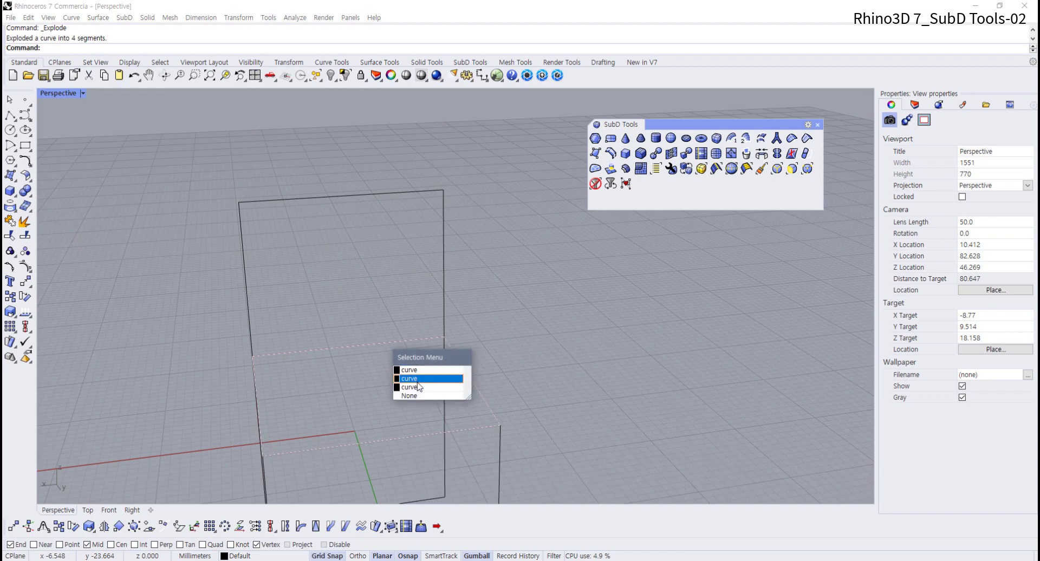
click(396, 385)
key(Delete)
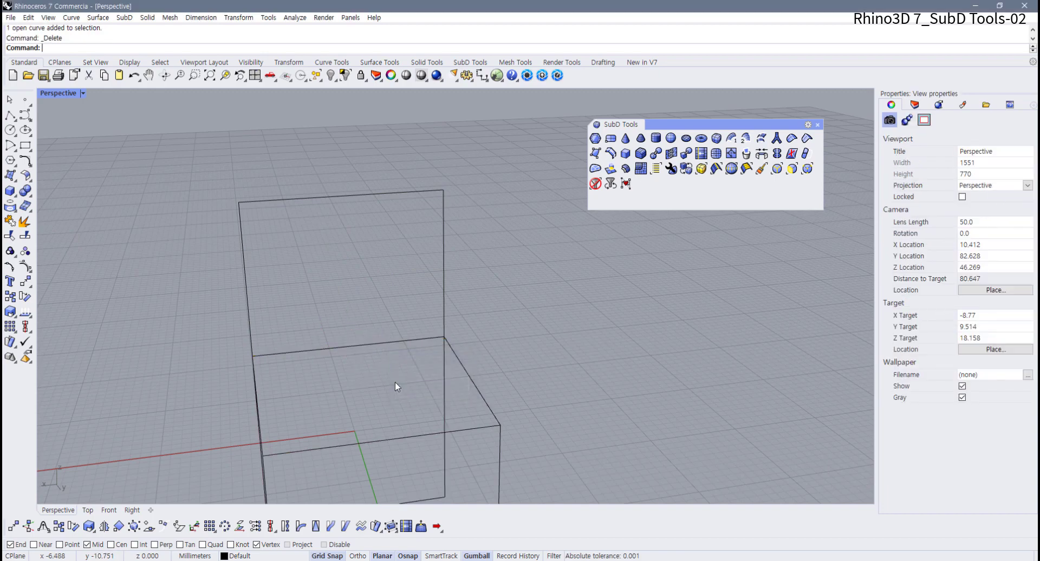
Step: Explode the seat rectangle and both leg squares into individual line segments
scroll(471, 371, down, 3)
click(472, 373)
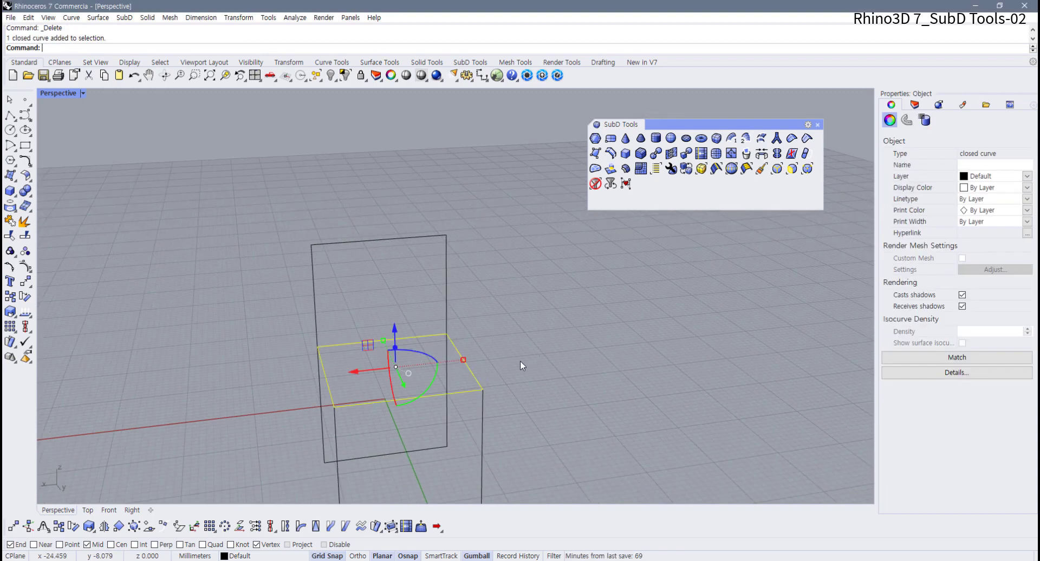
right_drag(494, 383, 510, 384)
shift+right_drag(511, 383, 488, 319)
click(533, 450)
drag(534, 450, 324, 298)
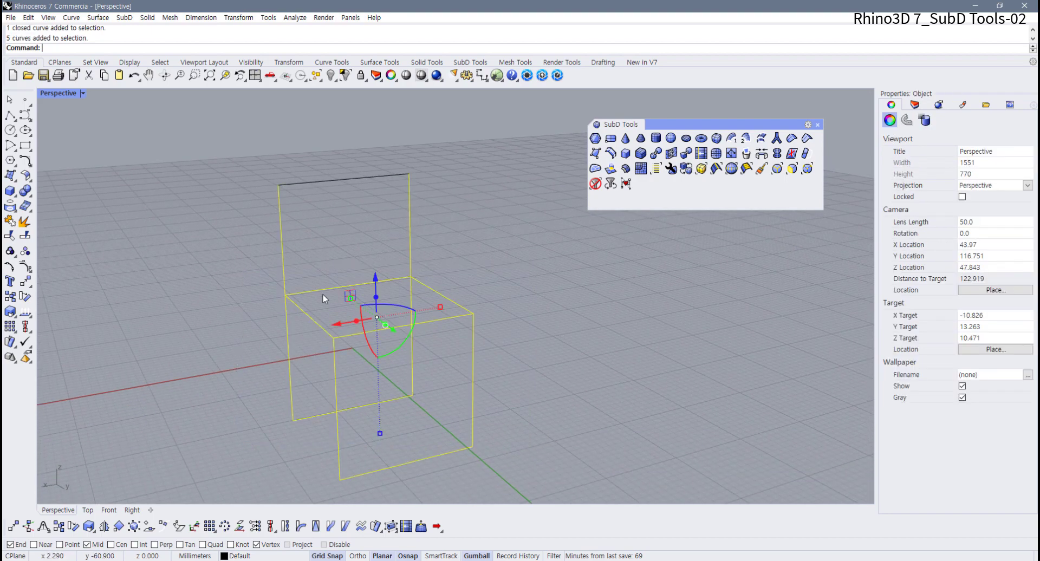
click(459, 400)
right_drag(459, 404, 359, 341)
drag(463, 418, 53, 57)
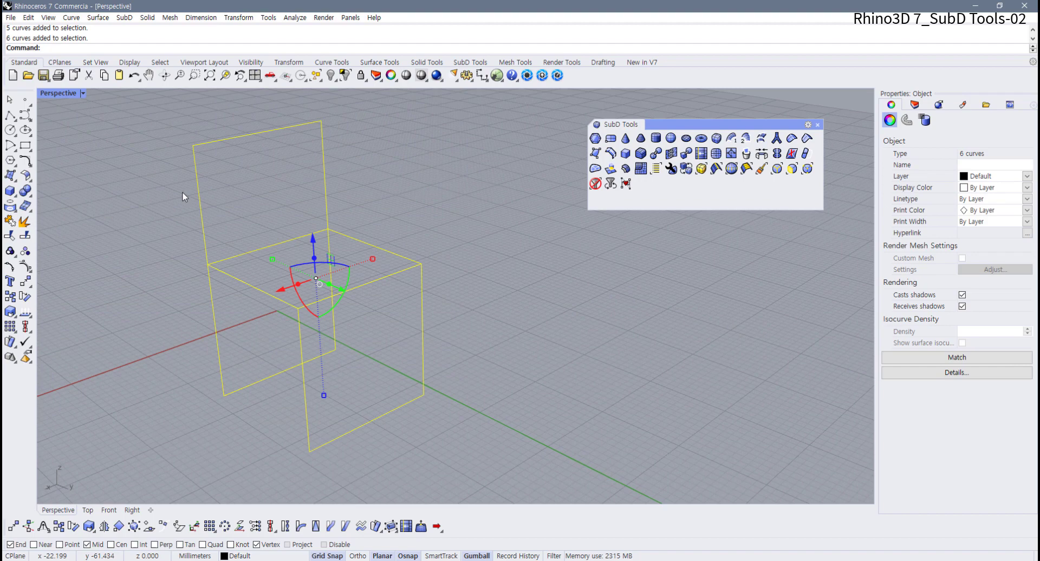
click(30, 222)
click(382, 196)
Step: Join the backrest's two uprights and top segment into one open curve
right_drag(383, 197, 242, 217)
scroll(242, 217, up, 4)
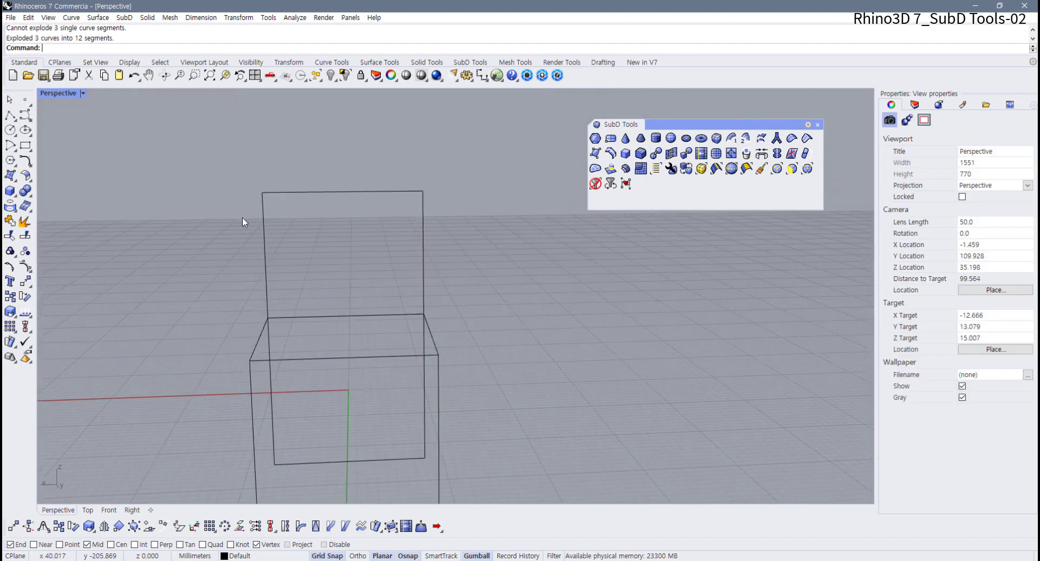
click(260, 210)
key(Escape)
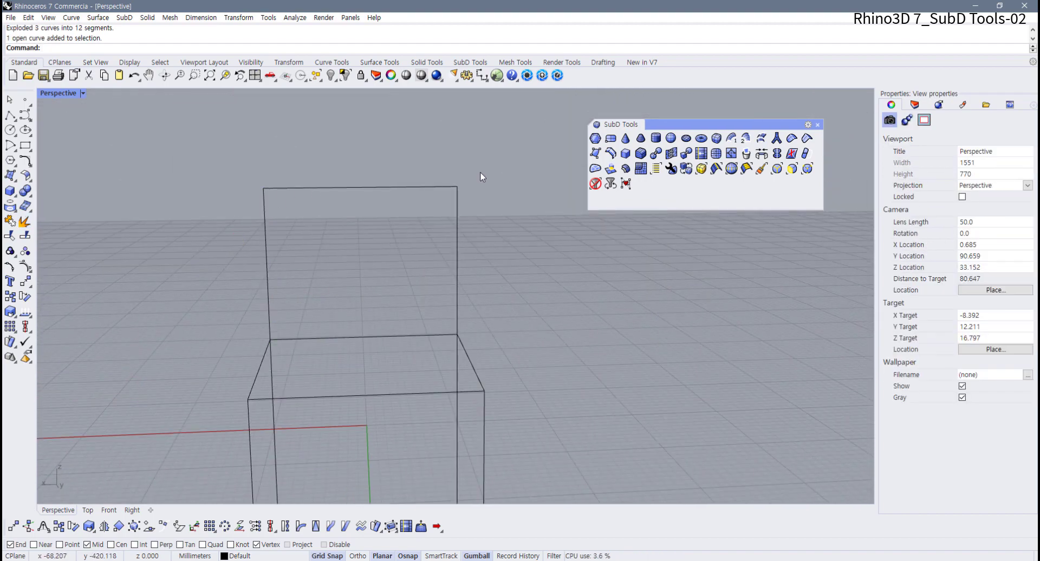
drag(479, 173, 203, 248)
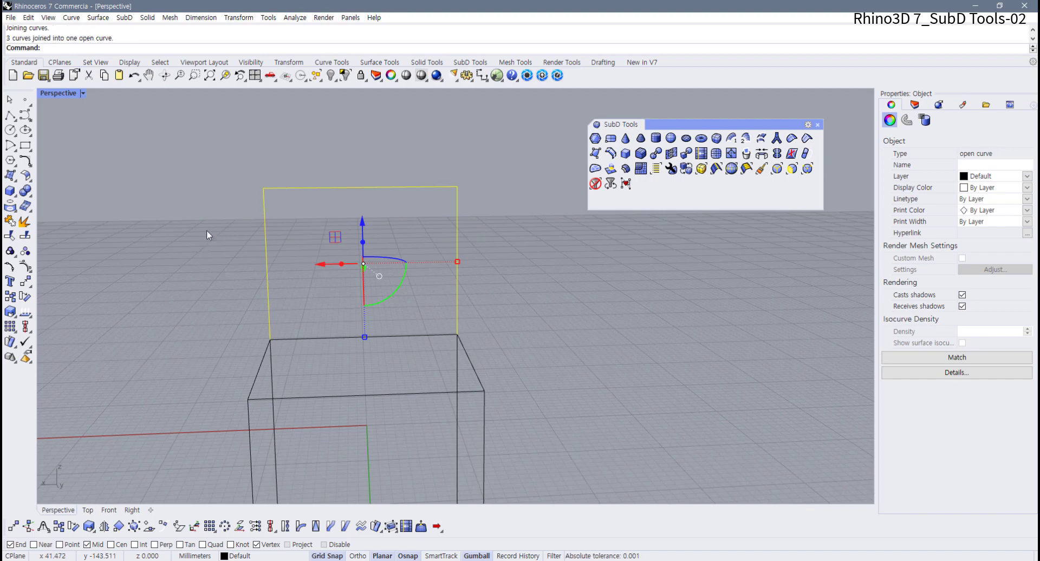
Step: Fillet the corners of the joined backrest curve with a radius of 1
click(329, 63)
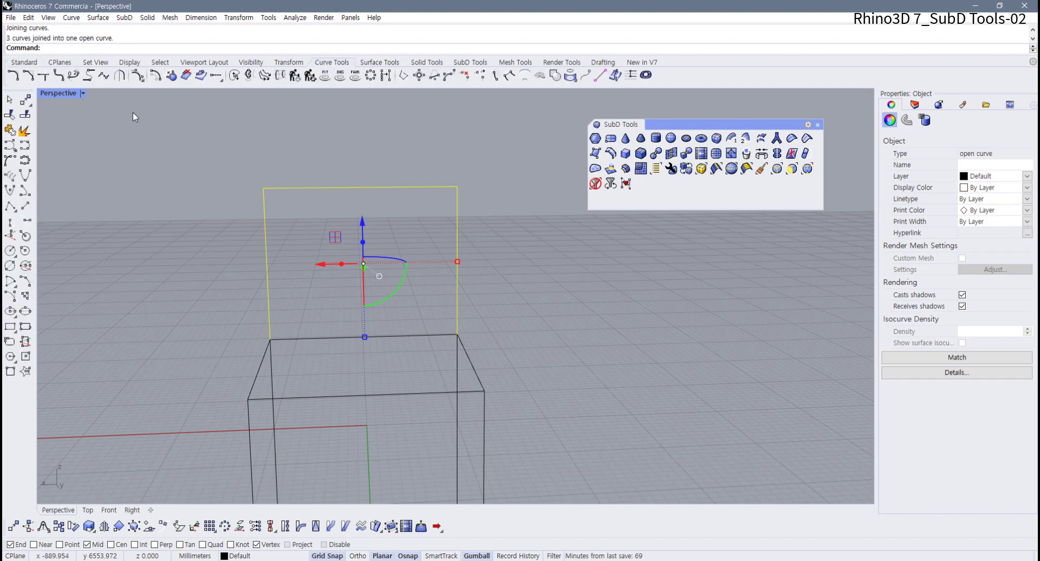
click(58, 76)
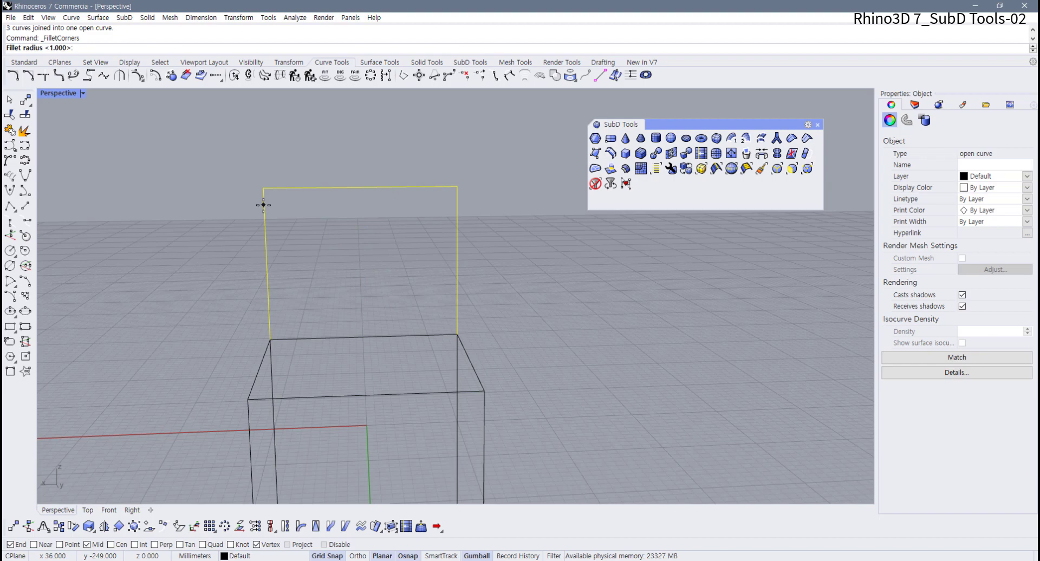
key(Return)
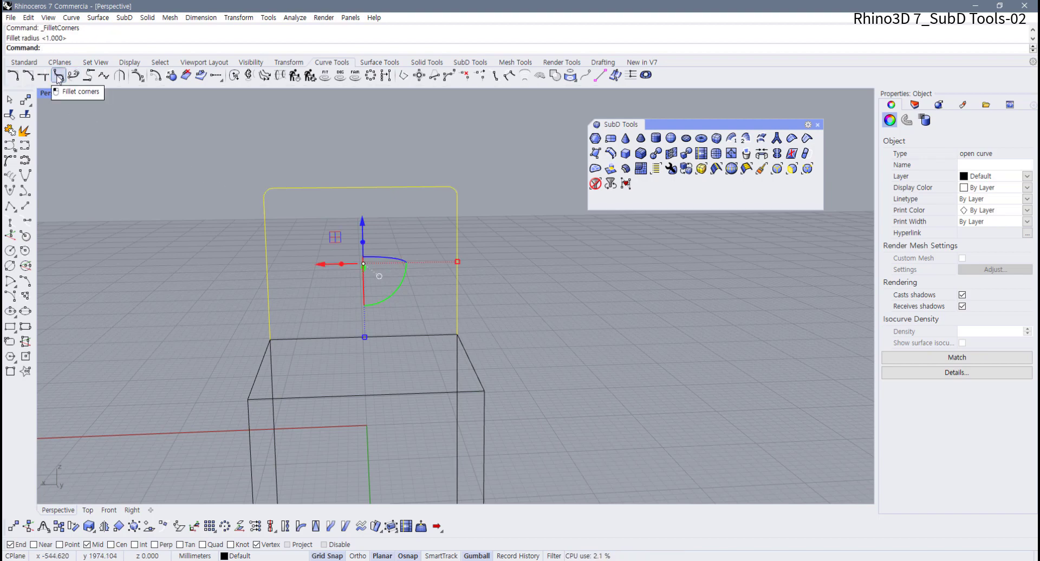
Step: Try to fillet the backrest curve's corners again with a radius of 2
click(58, 76)
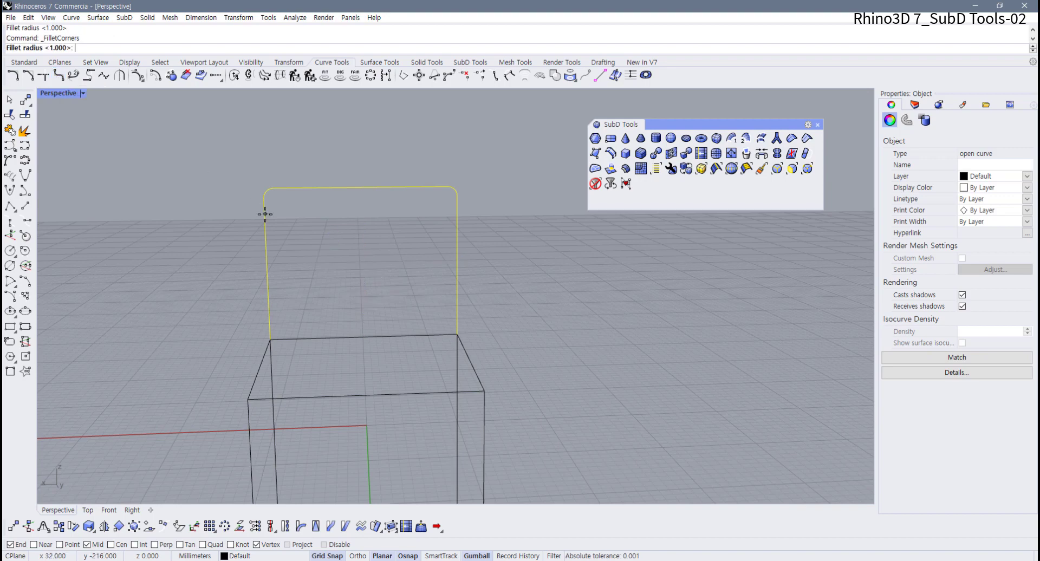
text(2)
key(Return)
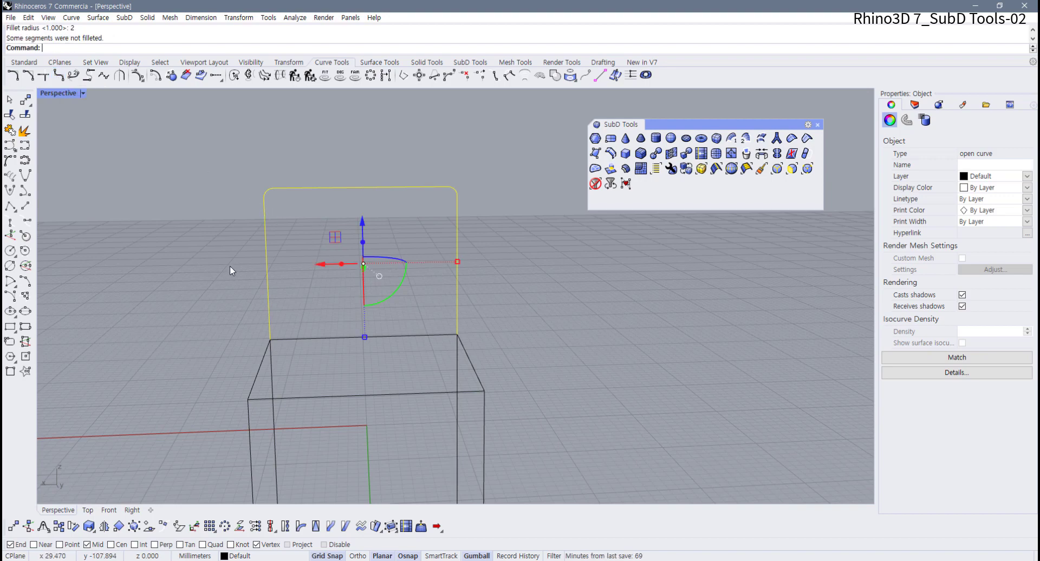
Step: Delete one of the two overlapping curves on the seat edge opposite the backrest
right_drag(230, 265, 473, 184)
click(469, 321)
click(333, 368)
click(473, 185)
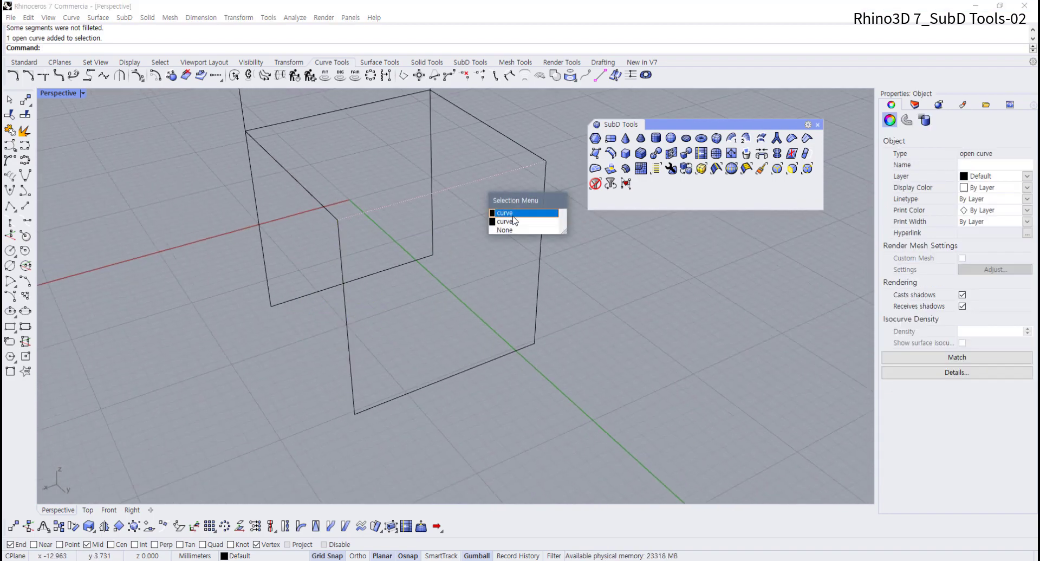
click(501, 212)
key(Delete)
click(381, 206)
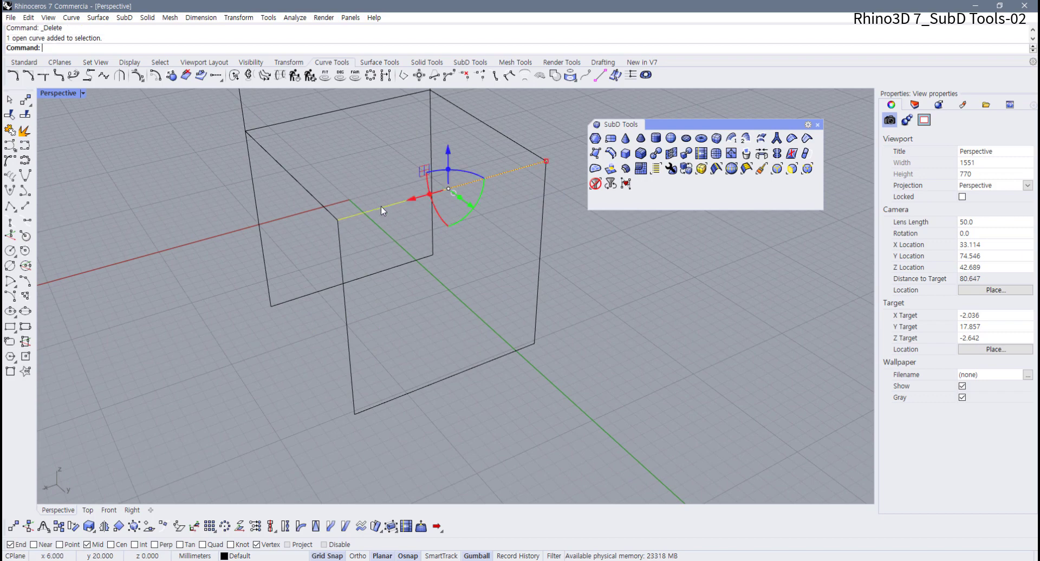
key(Escape)
Step: Delete one of the two overlapping curves on the seat edge beneath the backrest, and check the adjoining side edge for duplicates
click(332, 112)
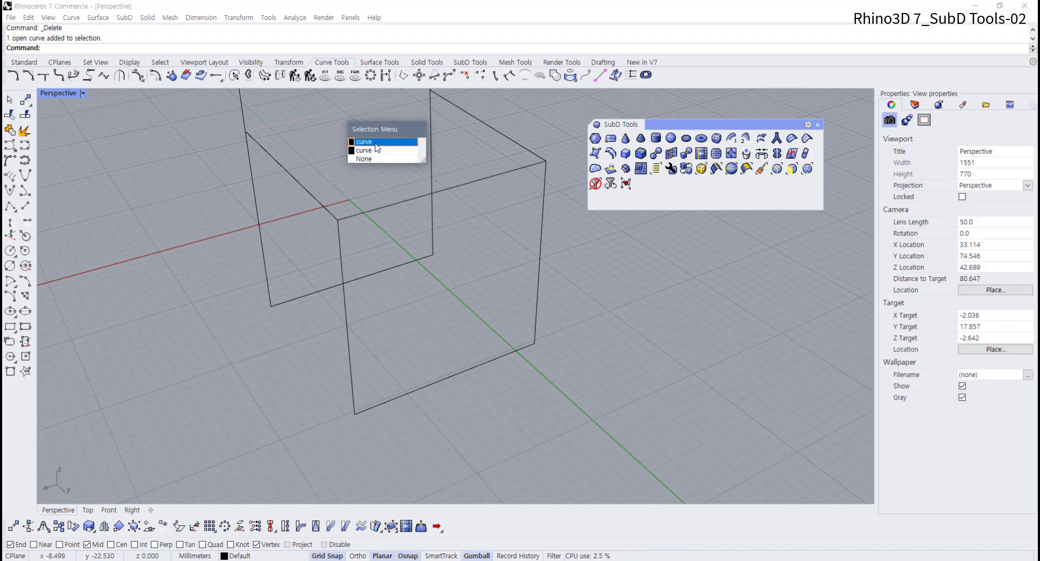
click(368, 142)
click(316, 145)
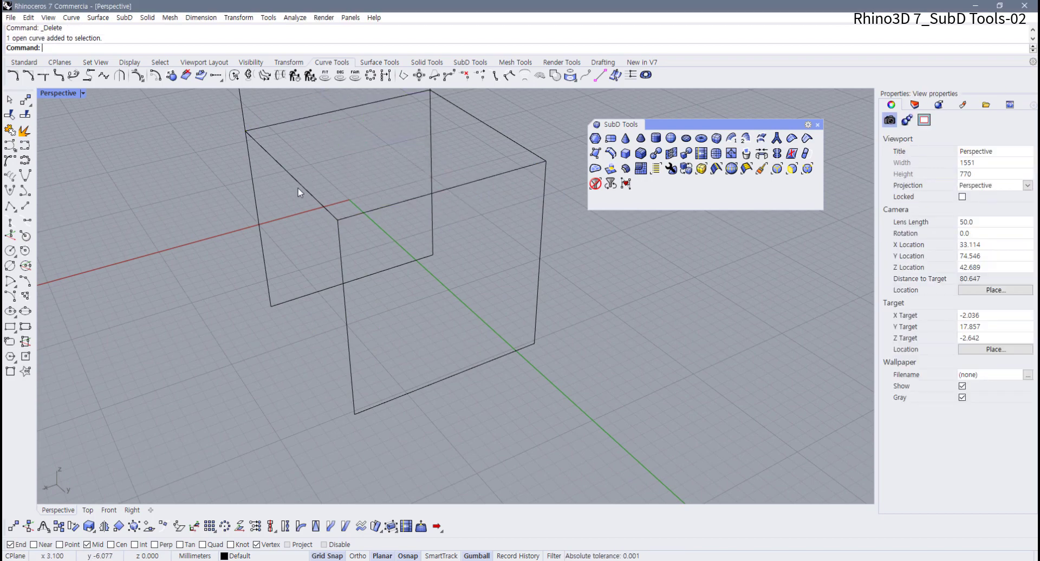
click(299, 184)
click(336, 178)
Step: Join the two legs and the floor segment of the frame opposite the backrest into one open curve
scroll(336, 255, down, 4)
right_drag(352, 290, 340, 314)
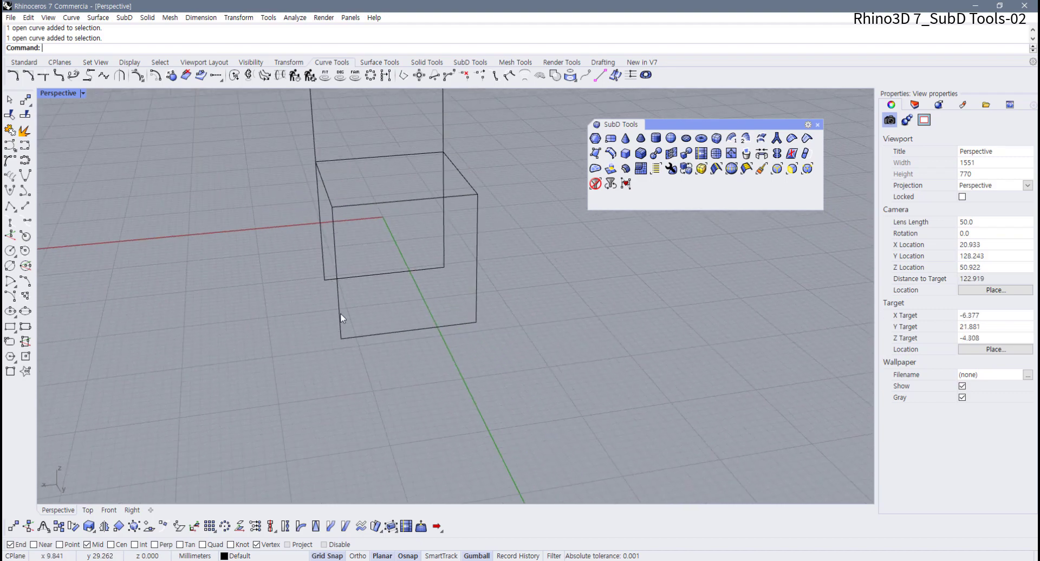
scroll(349, 334, up, 3)
click(337, 333)
drag(571, 354, 320, 307)
key(ctrl+j)
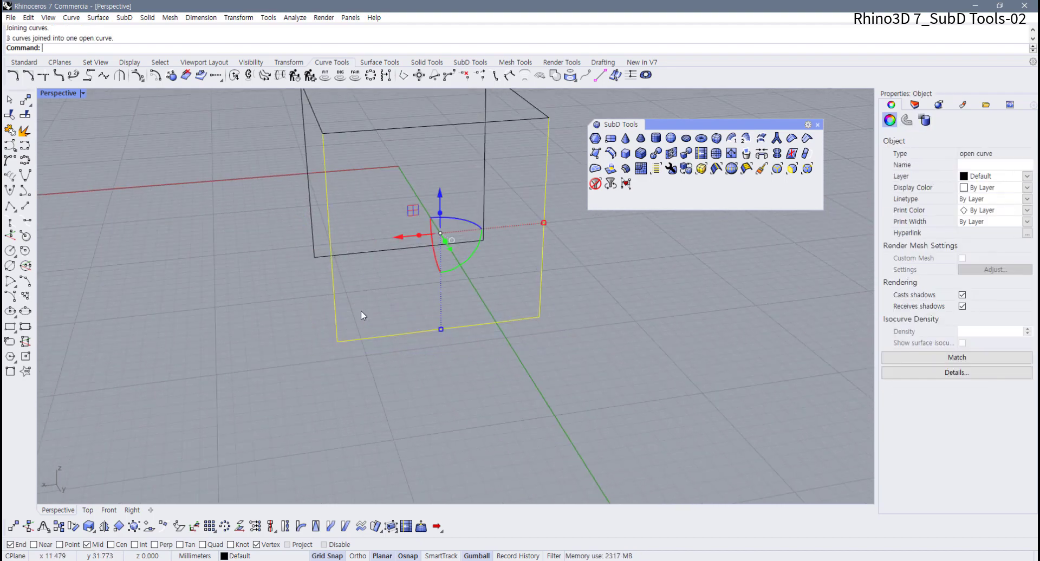
Step: Join the two legs and the floor segment of the frame beneath the backrest into one open curve
mouse_move(361, 311)
right_down()
mouse_move(352, 295)
mouse_move(343, 318)
right_up()
click(342, 317)
drag(348, 265, 197, 352)
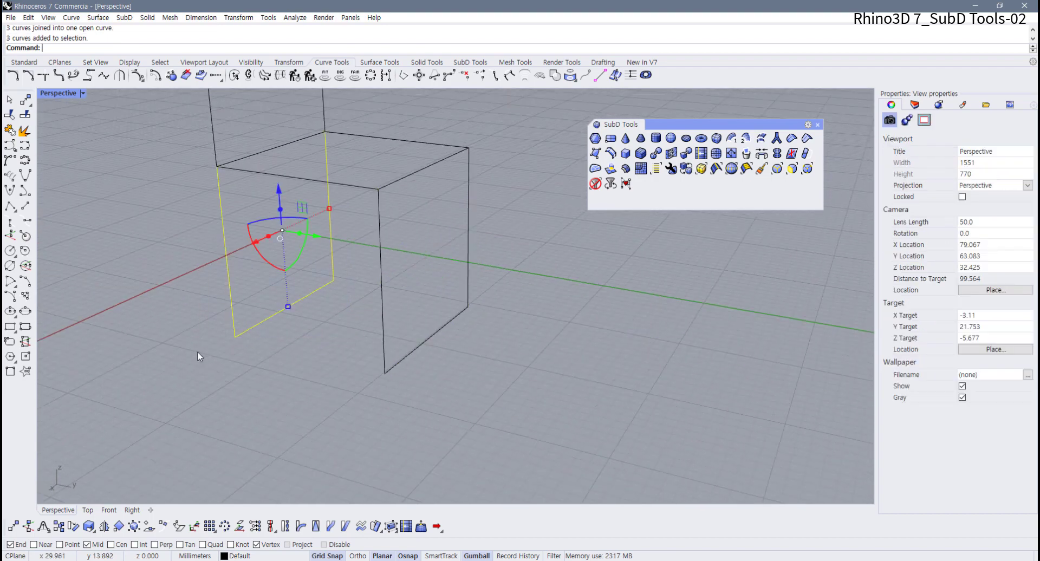
shift+right_drag(457, 263, 489, 303)
key(ctrl+j)
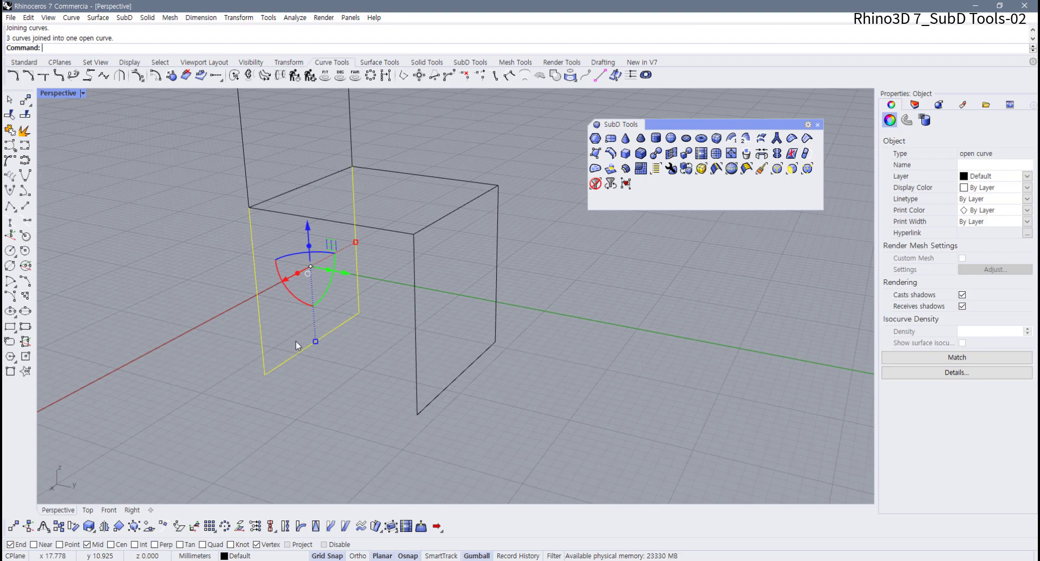
click(386, 390)
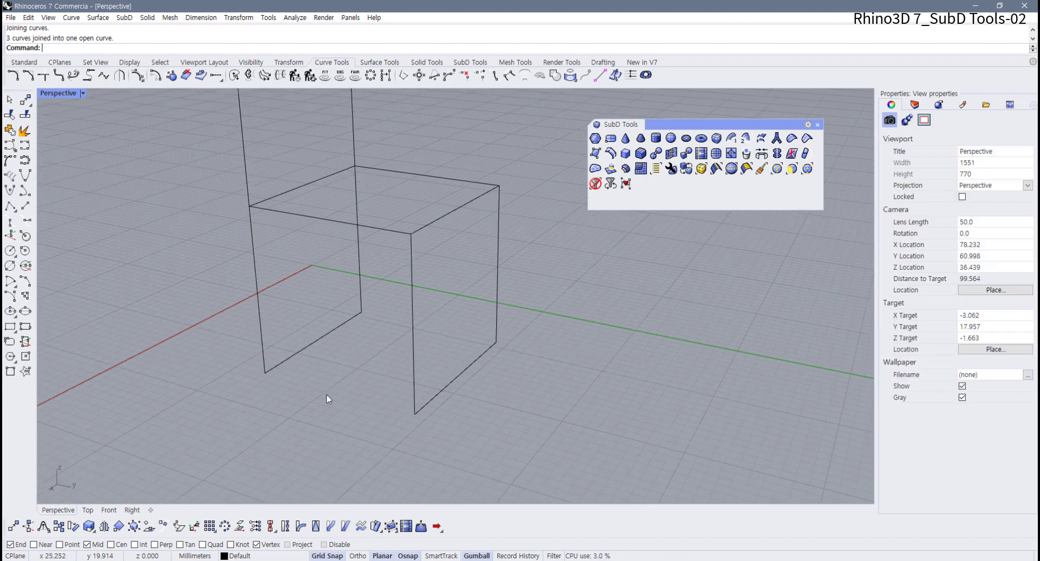
Step: Fillet the floor corners of both joined leg curves with a radius of 2
click(58, 75)
click(293, 359)
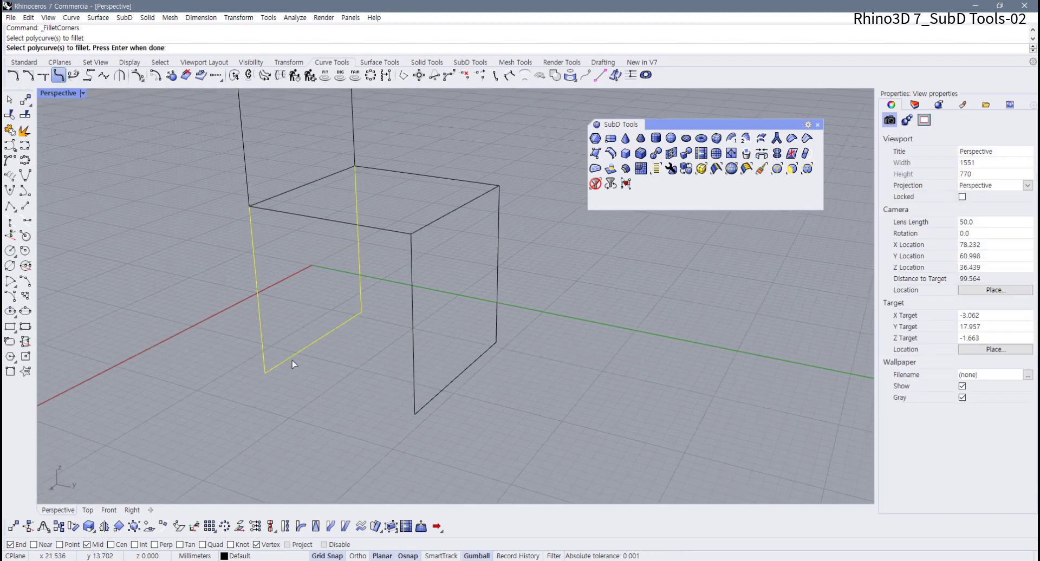
key(Return)
key(Return)
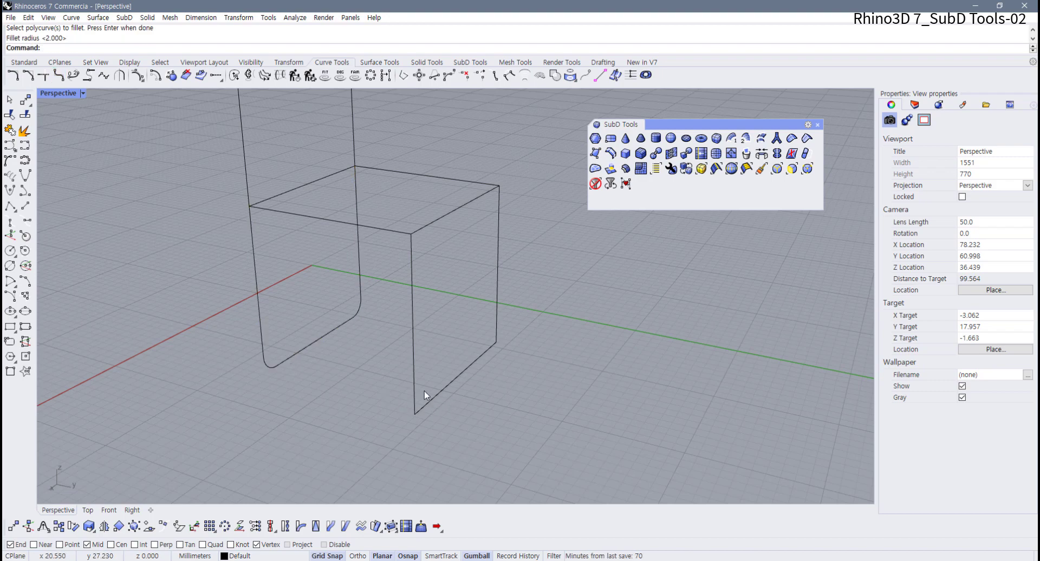
click(440, 401)
key(Return)
key(Return)
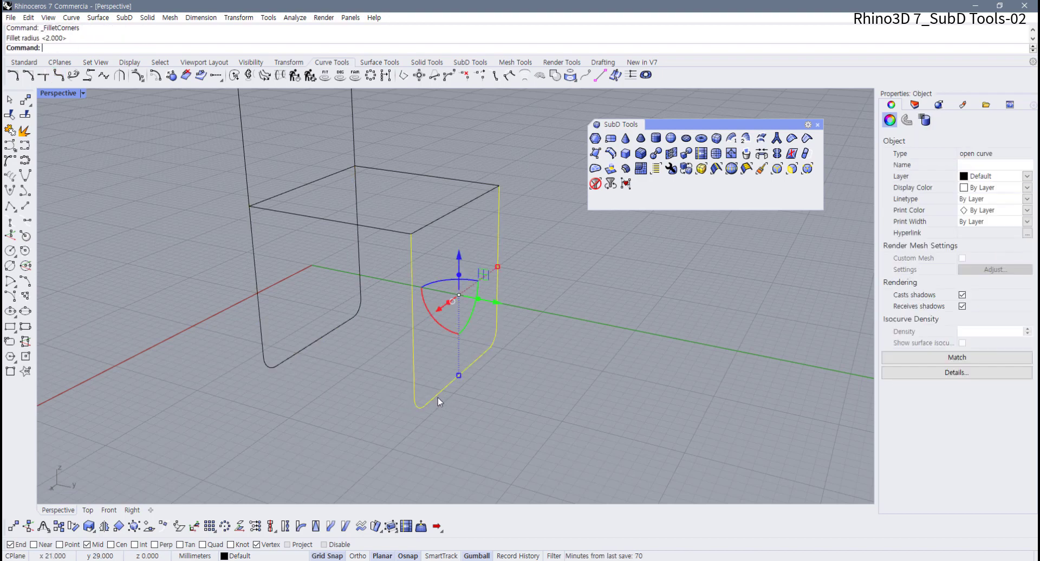
right_drag(437, 397, 588, 407)
key(Escape)
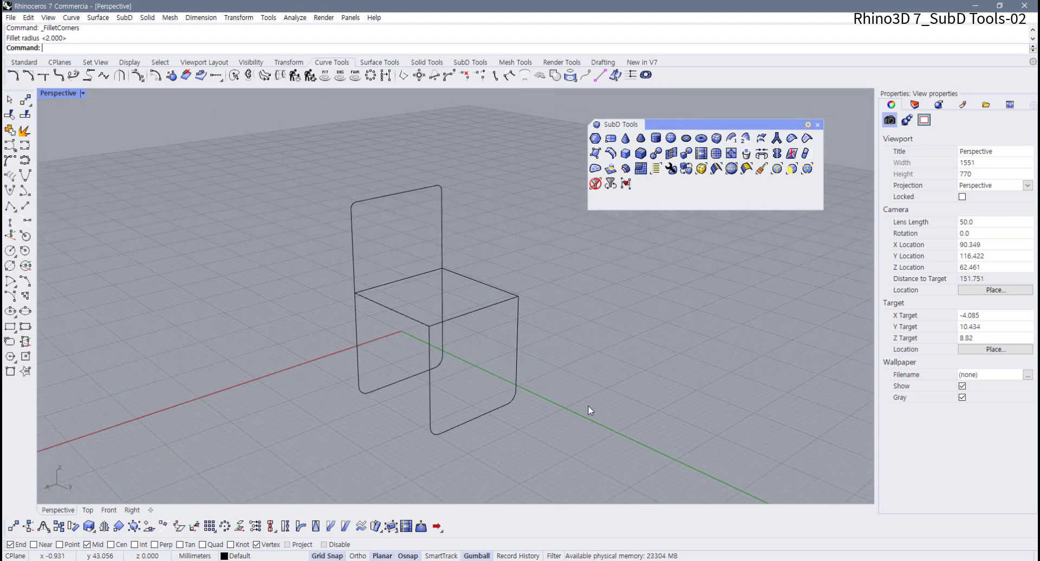
Step: Create a MultiPipe from all seven chair curves with capped ends on and 1 strut division
drag(520, 170, 260, 488)
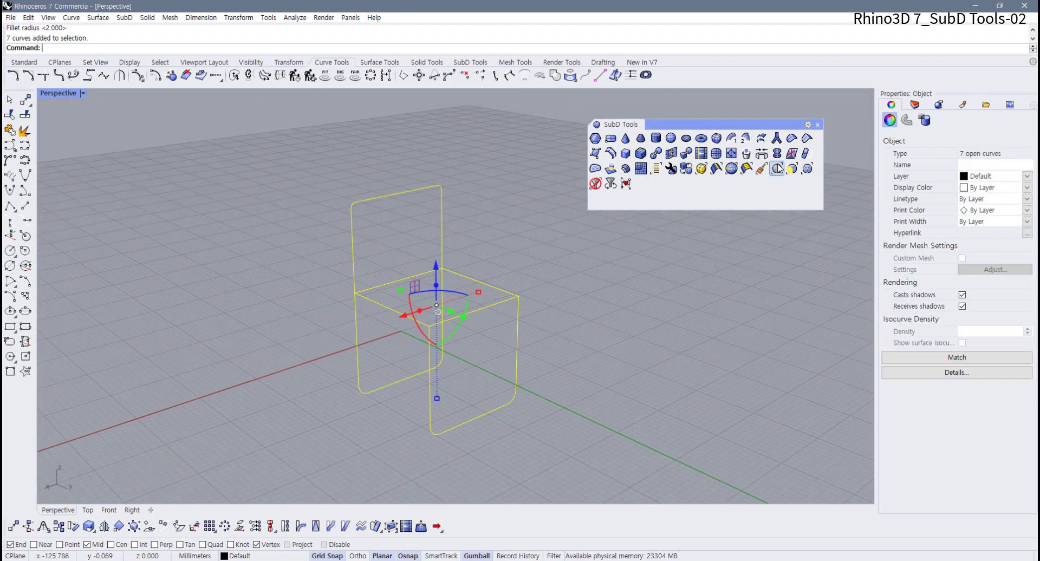
click(777, 139)
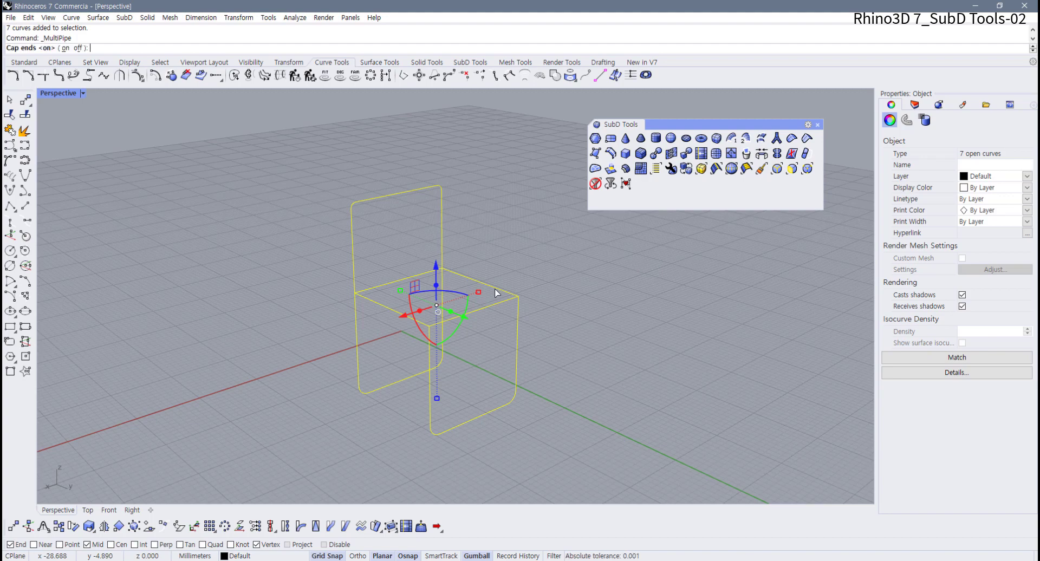
key(Return)
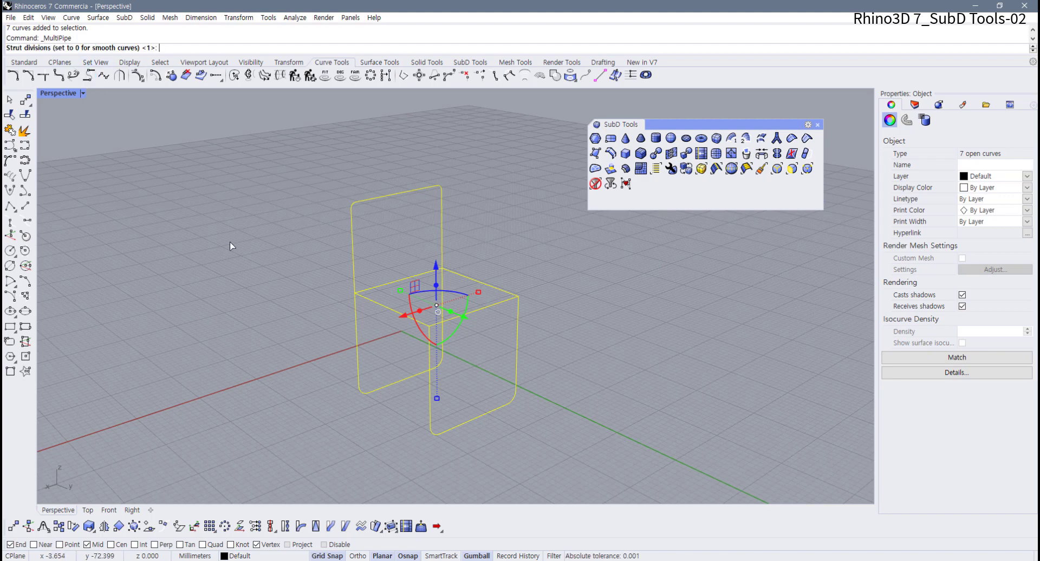
key(Return)
click(233, 249)
right_drag(233, 249, 372, 277)
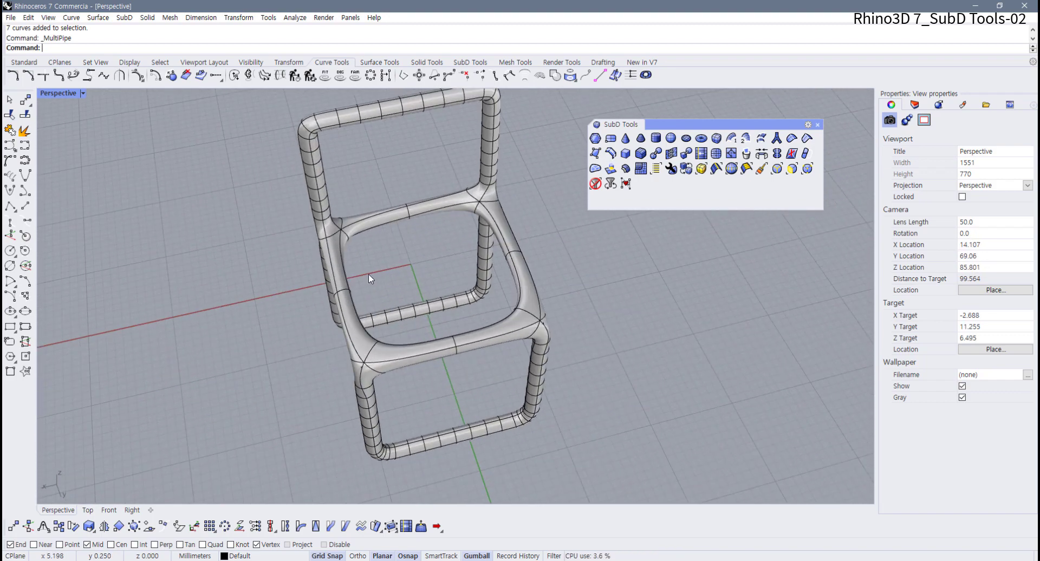
Step: Examine the piped chair's backrest, seat joints and legs, and compare its flat and smooth SubD display
right_drag(372, 276, 460, 155)
scroll(497, 178, up, 3)
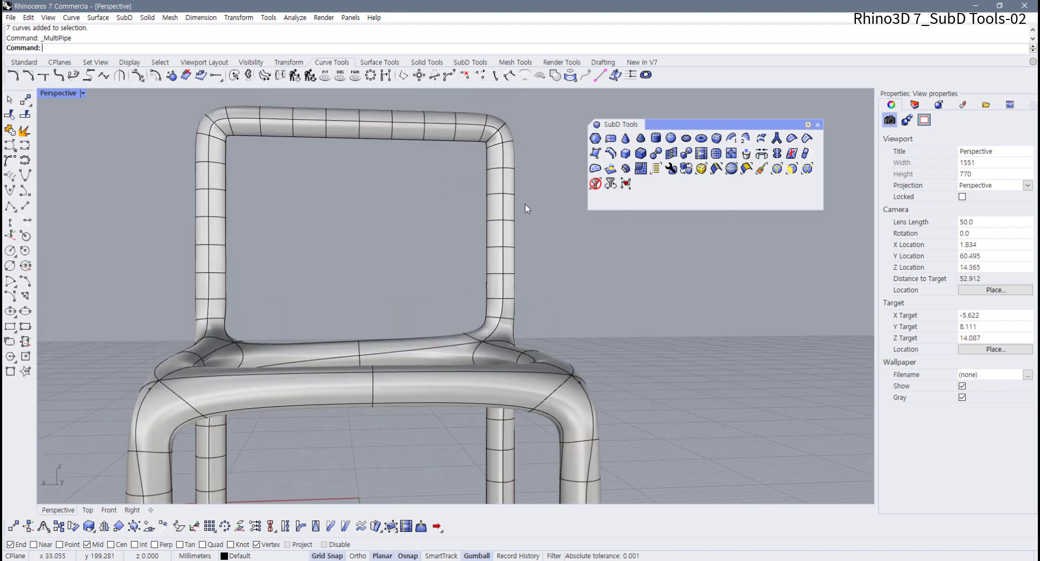
right_drag(525, 204, 511, 161)
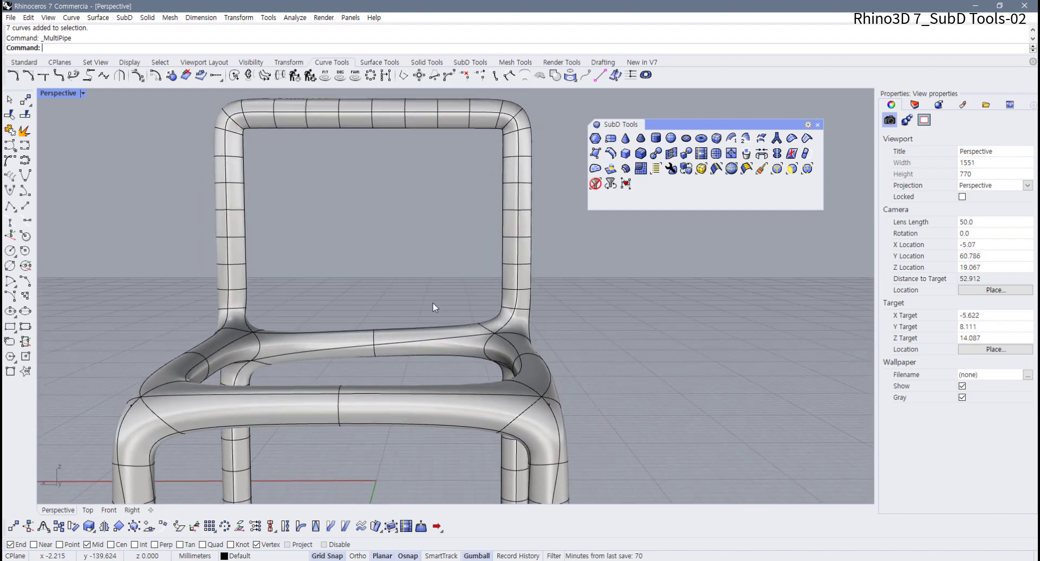
right_drag(434, 306, 345, 232)
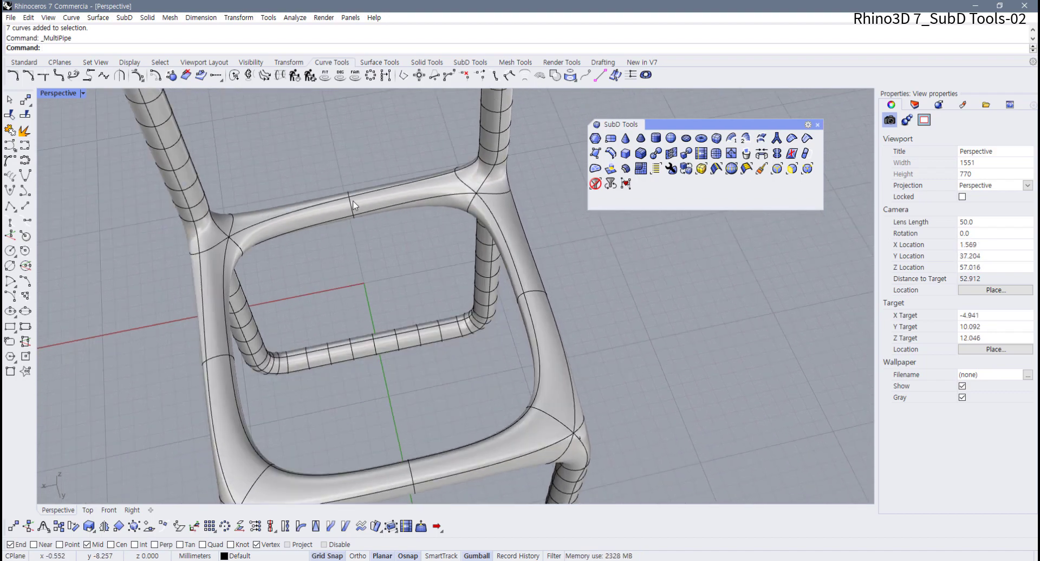
right_drag(250, 240, 425, 324)
key(Tab)
key(Tab)
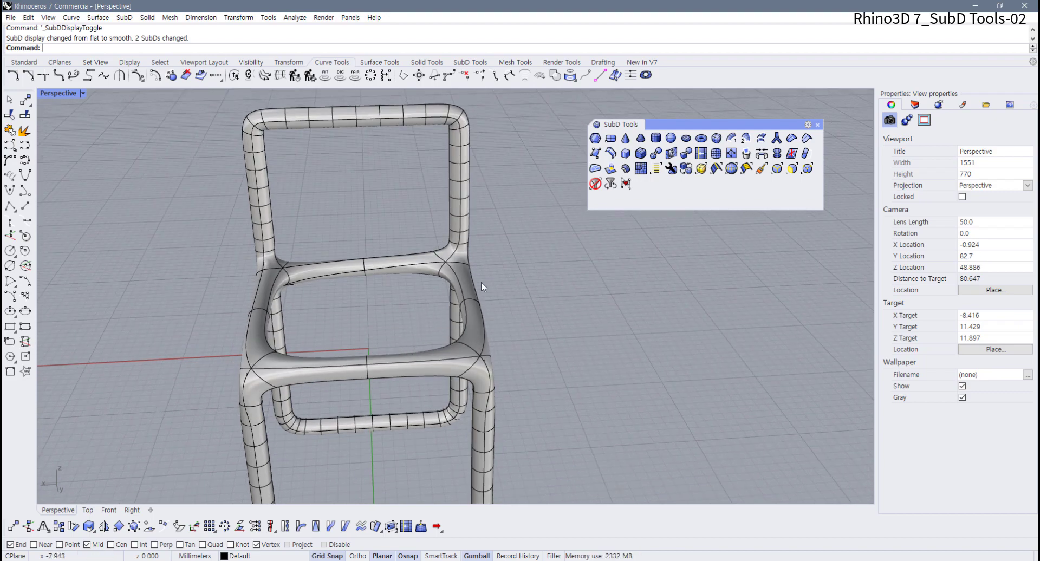
Step: Insert two SubD edge rings on the seat rail beneath the backrest, one near each corner
right_click(609, 154)
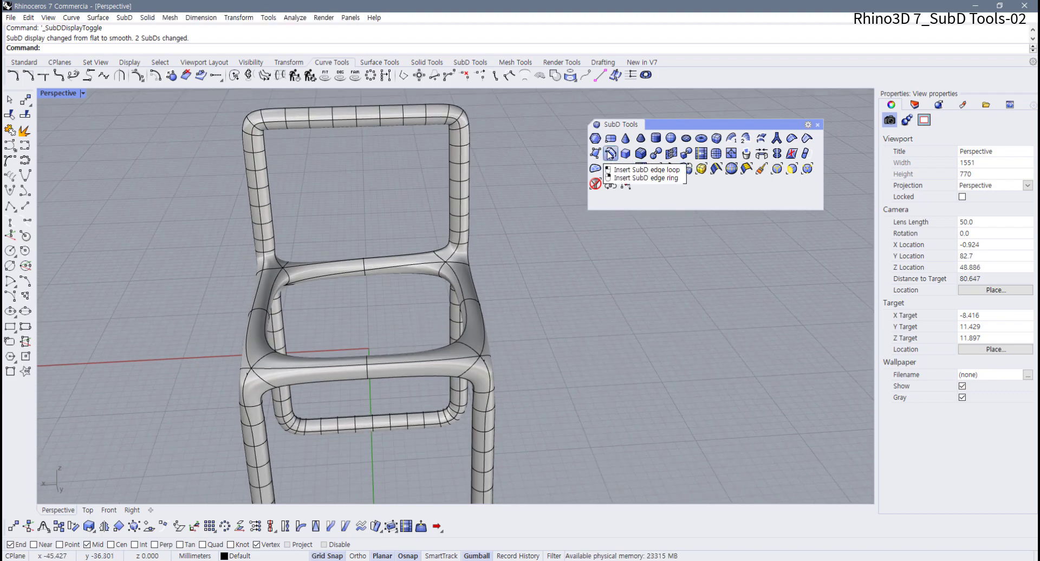
click(403, 249)
key(Return)
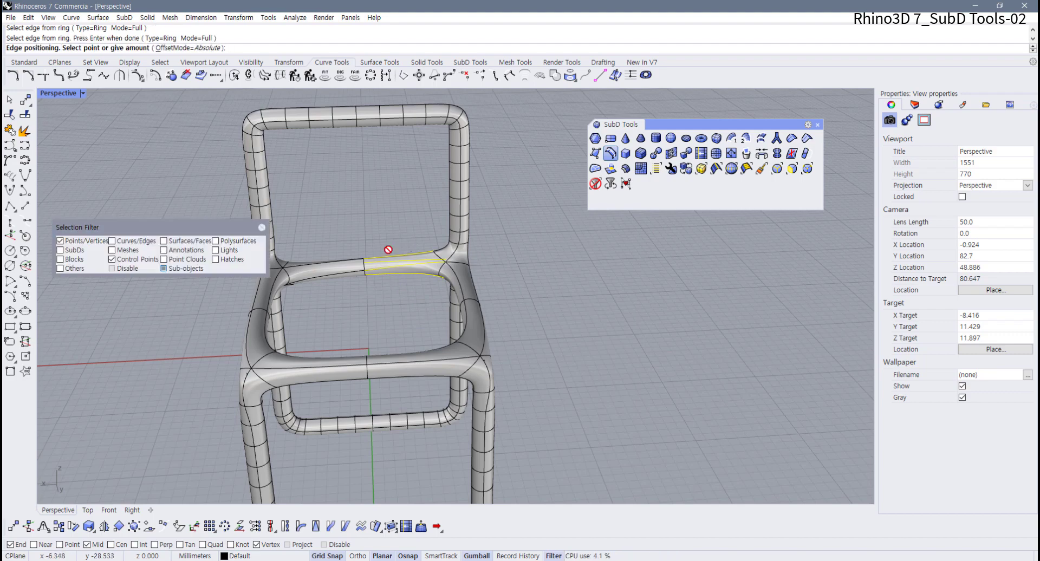
click(425, 273)
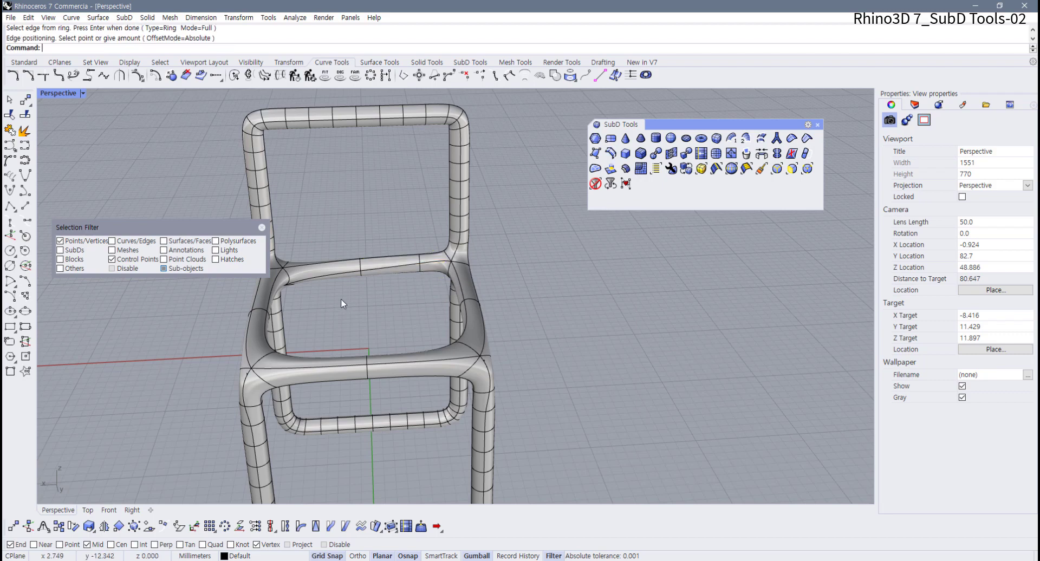
key(Return)
click(321, 254)
key(Return)
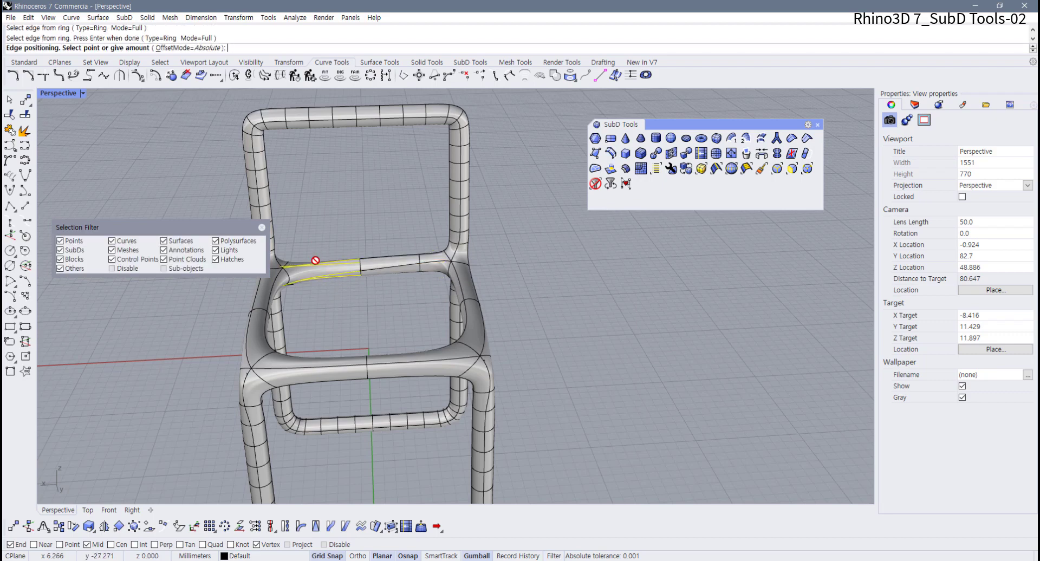
click(301, 280)
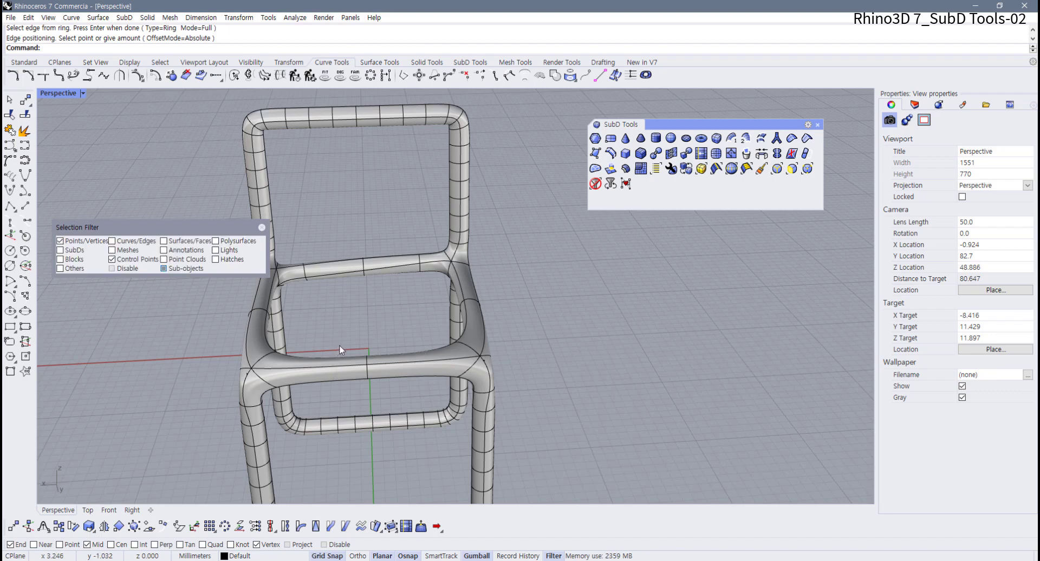
Step: Insert two SubD edge rings on the front seat rail, one near each corner
right_drag(339, 346, 347, 330)
key(Return)
click(336, 373)
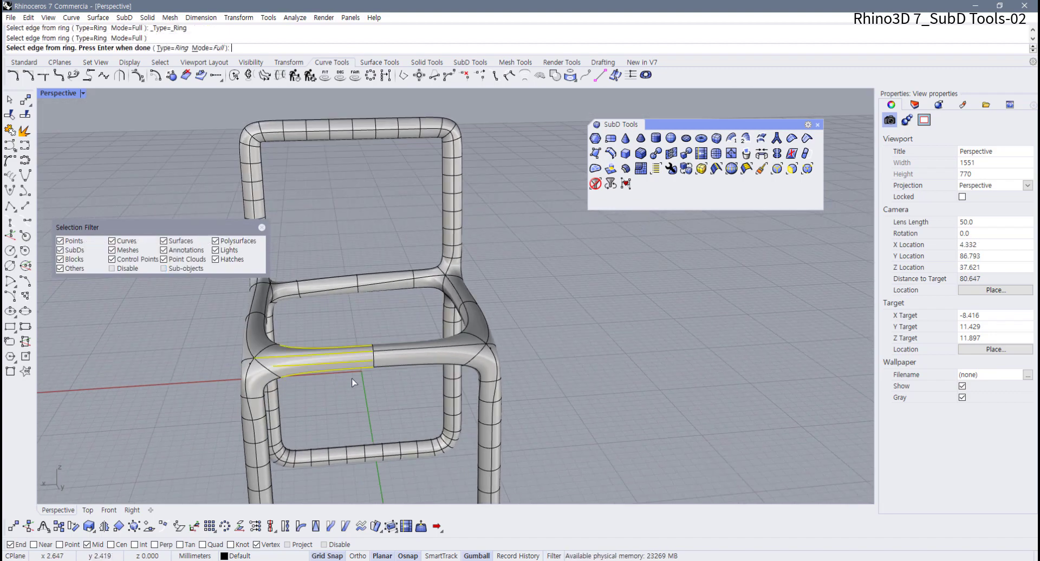
key(Return)
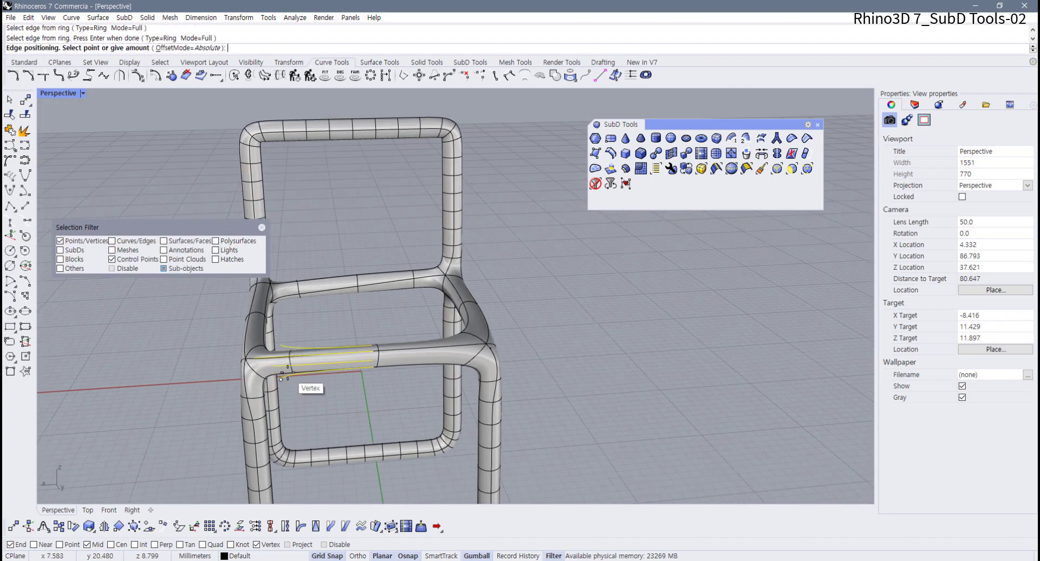
click(315, 373)
key(Return)
click(415, 346)
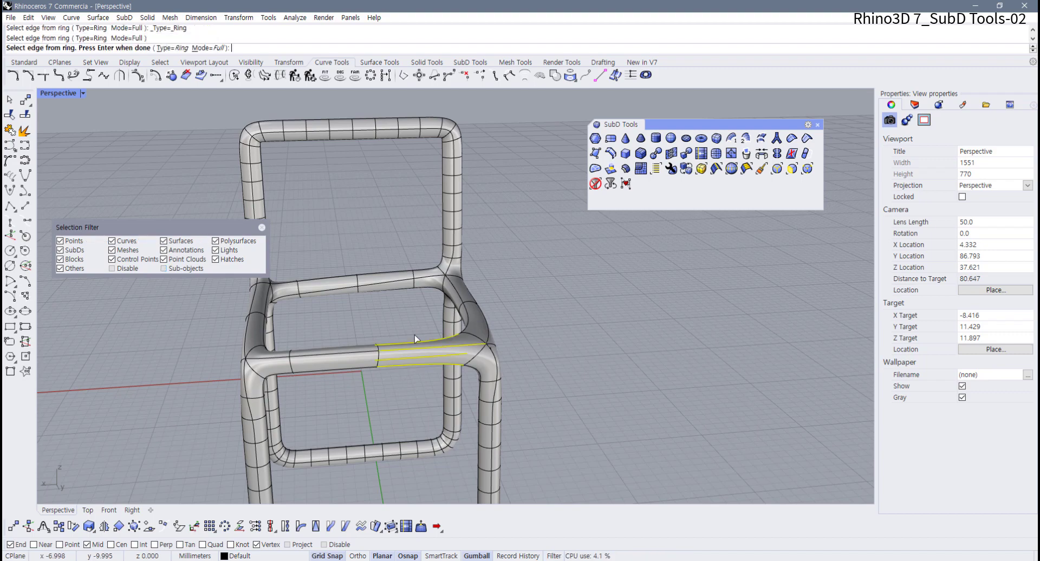
key(Return)
click(453, 342)
right_drag(452, 342, 588, 266)
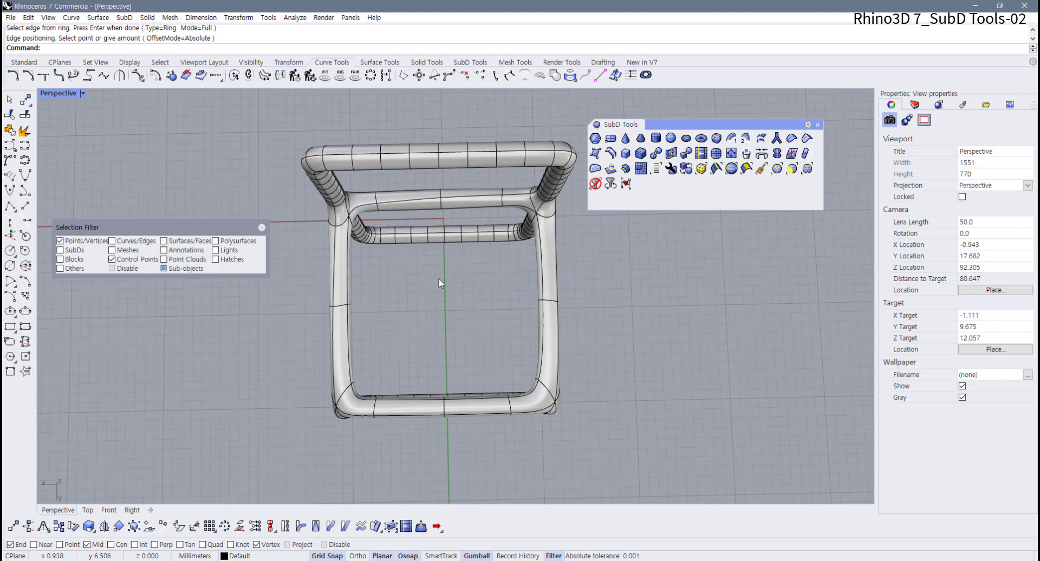
right_click(648, 258)
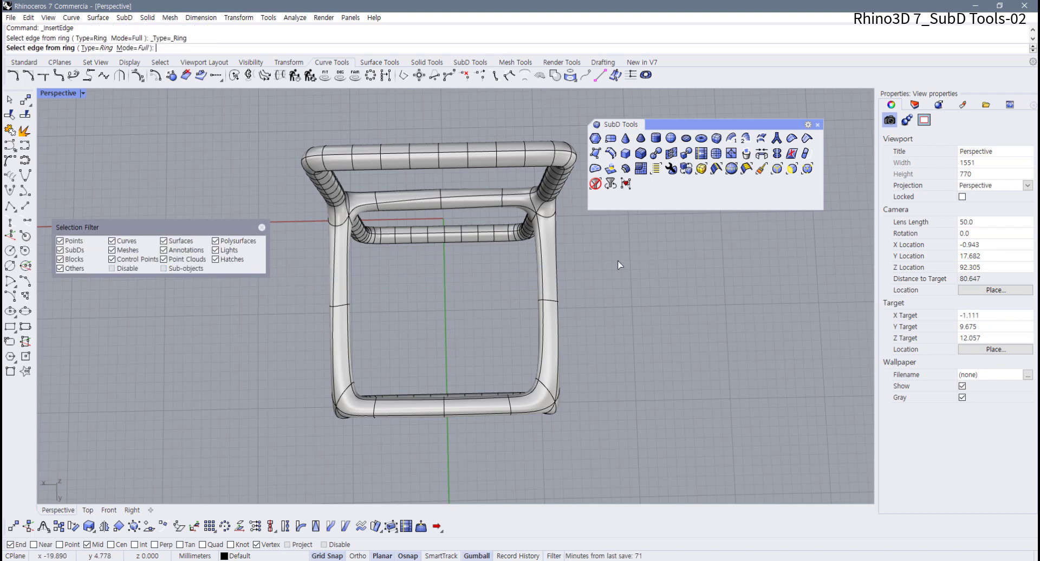
click(348, 270)
right_click(420, 266)
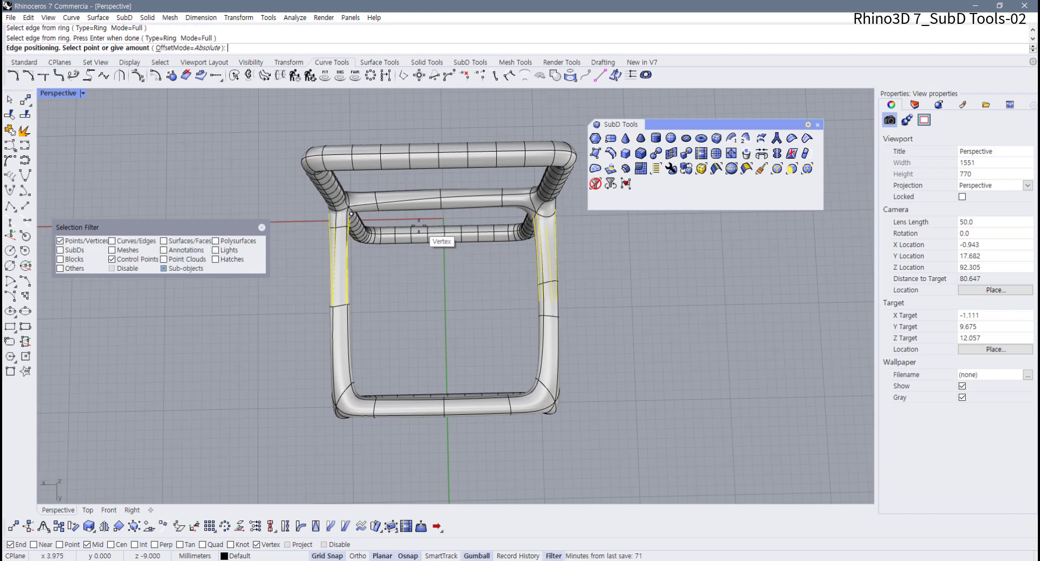
key(Escape)
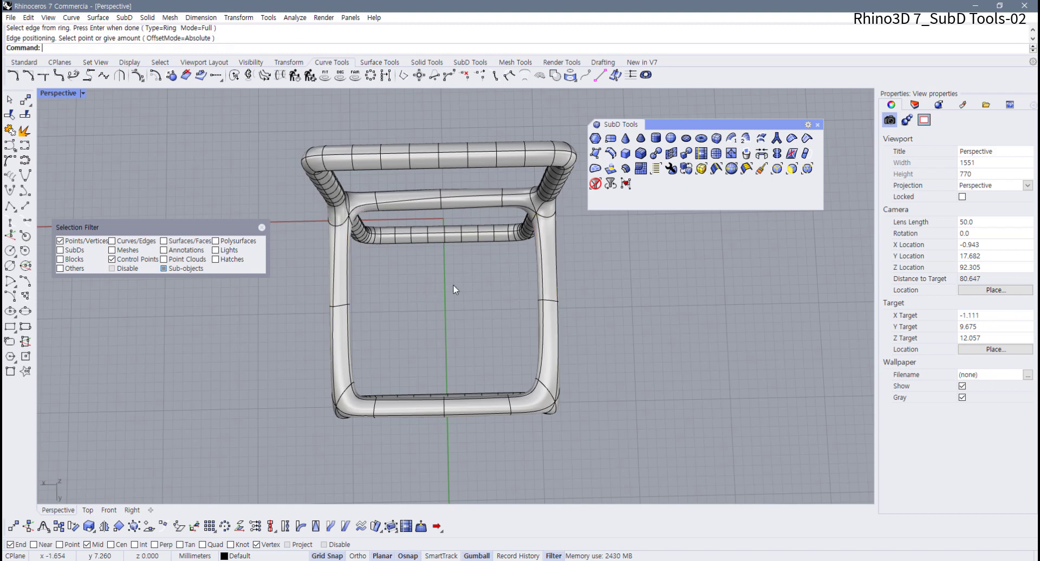
Step: Insert a SubD edge ring on the left-hand seat side rail near the backrest corner
right_click(357, 282)
click(337, 275)
key(Return)
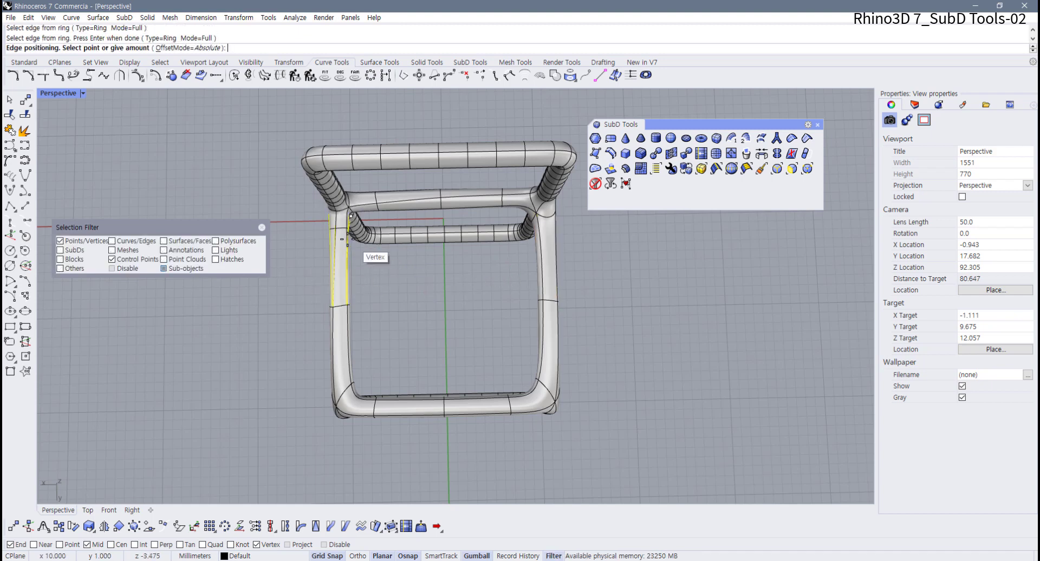
click(347, 242)
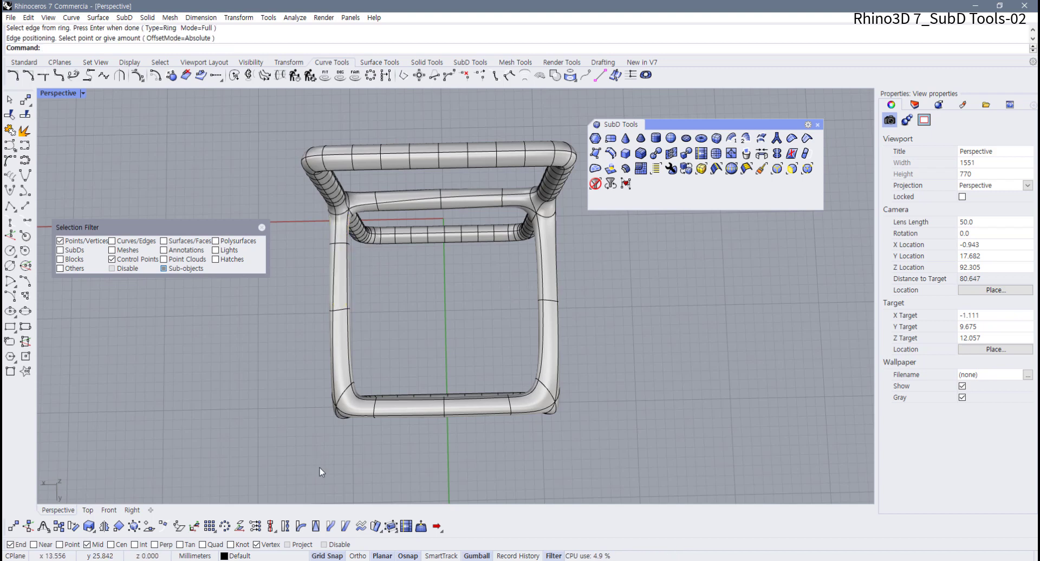
Step: Turn off the Vertex and Midpoint object snaps, and insert an edge ring on the right-hand seat side rail near the backrest
click(257, 544)
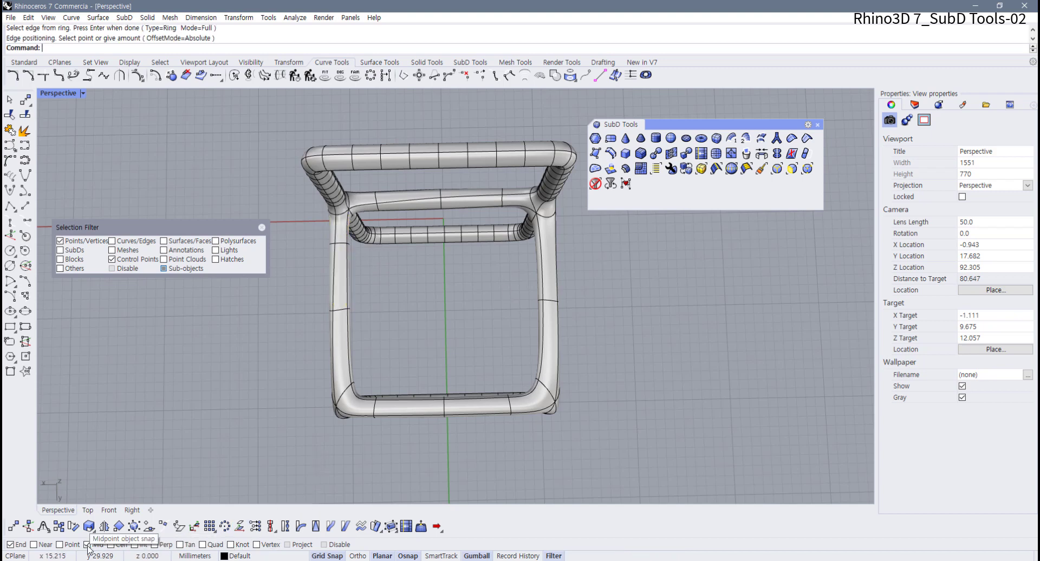
click(87, 544)
key(Return)
click(551, 254)
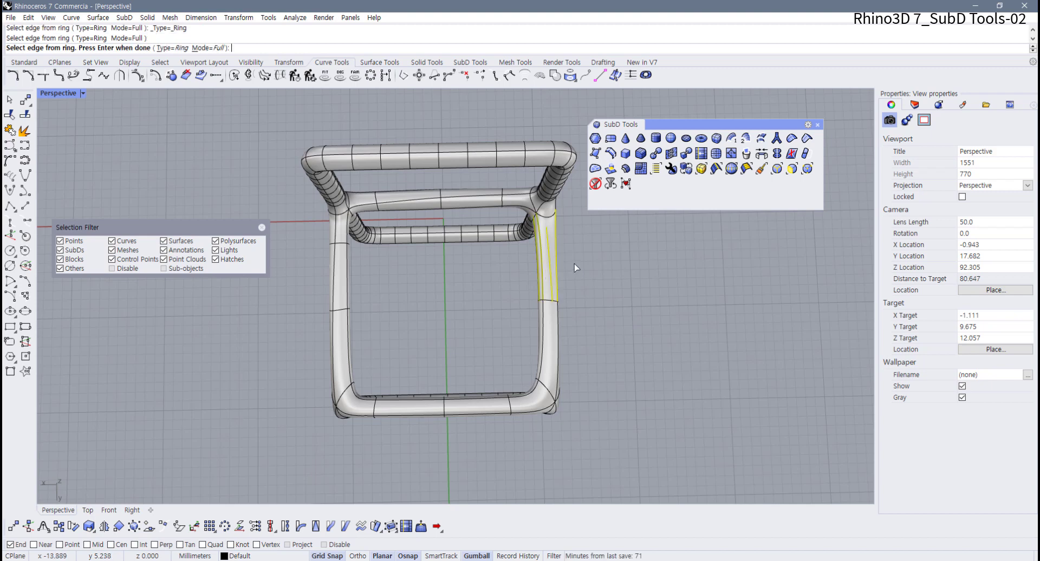
key(Return)
click(546, 233)
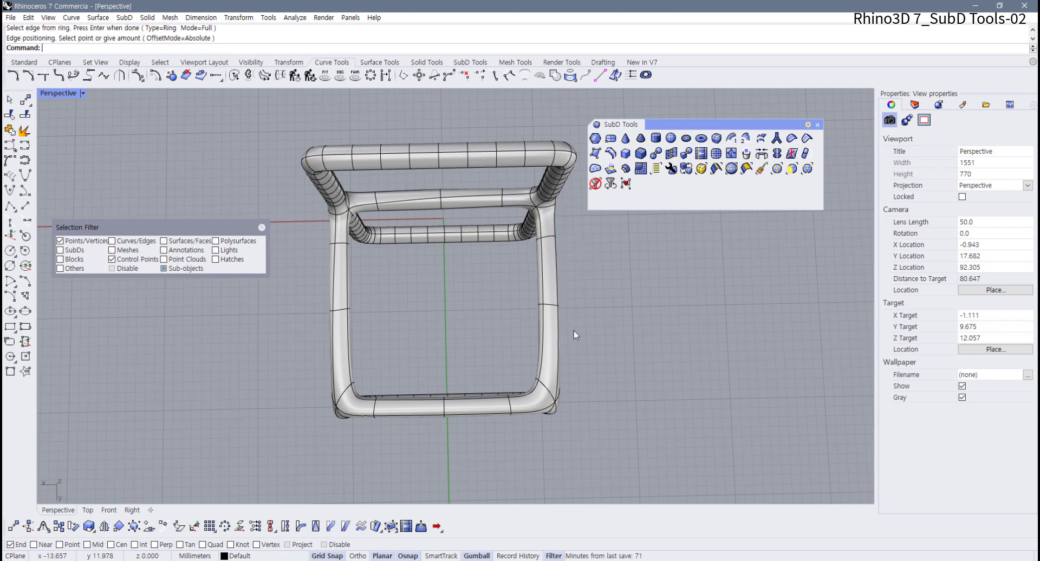
Step: Insert a SubD edge ring on the right-hand seat side rail near the front corner
right_click(570, 333)
click(554, 341)
key(Return)
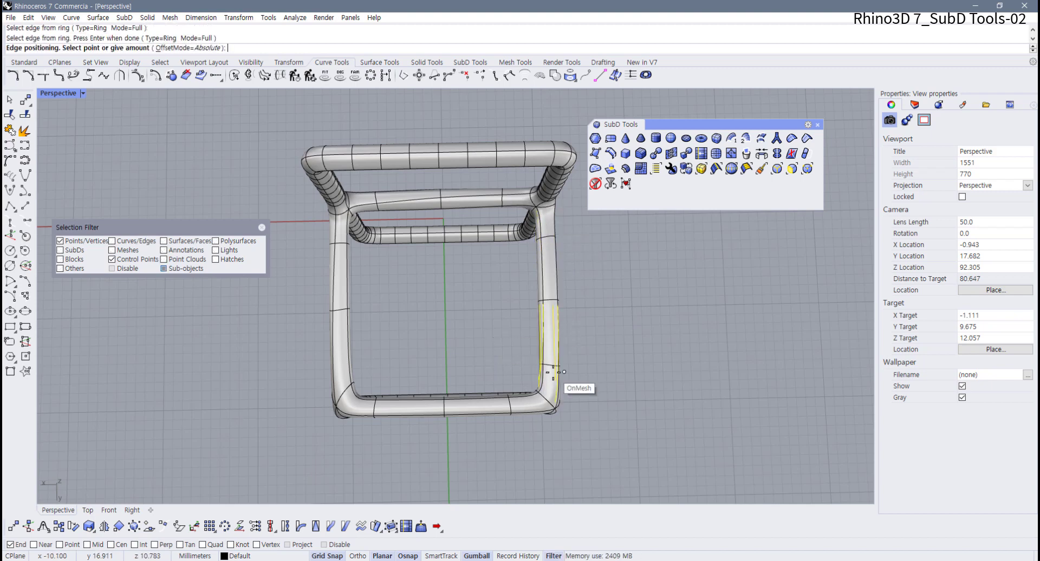
click(552, 366)
Step: Insert a SubD edge ring on the left-hand seat side rail near the front corner
right_click(291, 361)
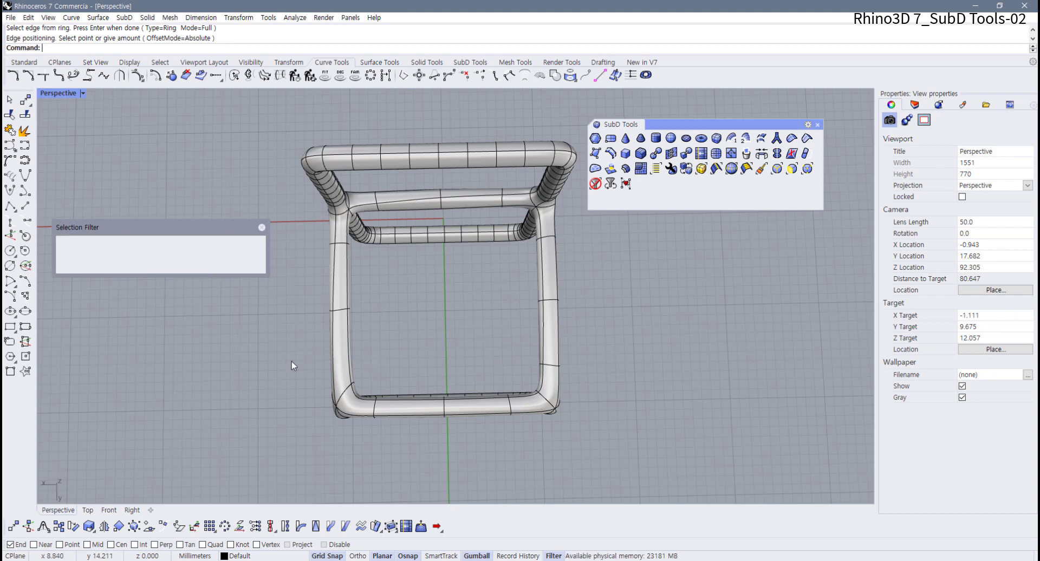
drag(382, 346, 293, 346)
key(Return)
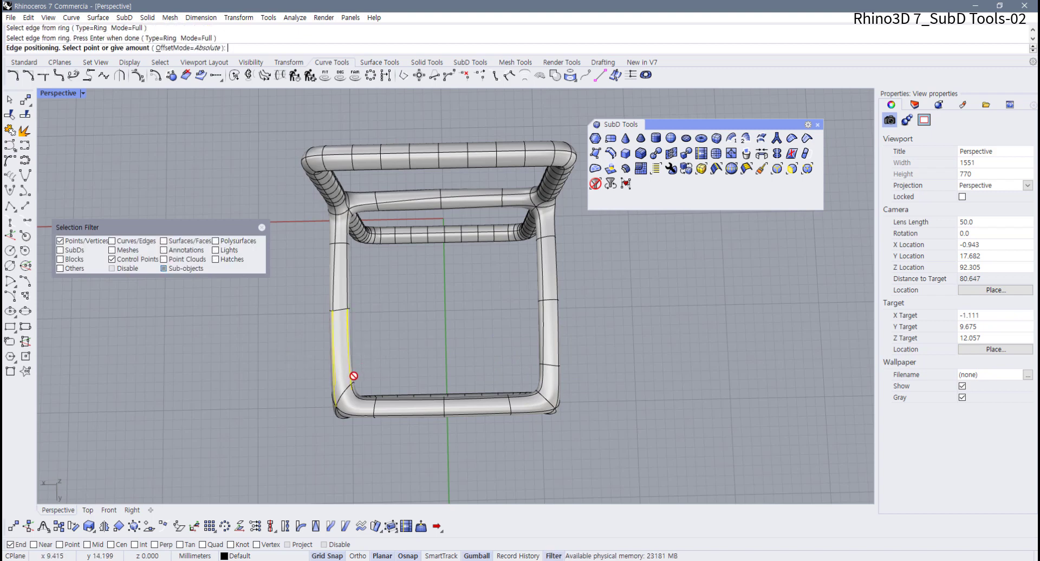
click(355, 383)
right_drag(472, 362, 509, 307)
scroll(540, 276, down, 6)
scroll(501, 276, up, 2)
scroll(501, 276, up, 2)
shift+right_drag(509, 307, 489, 307)
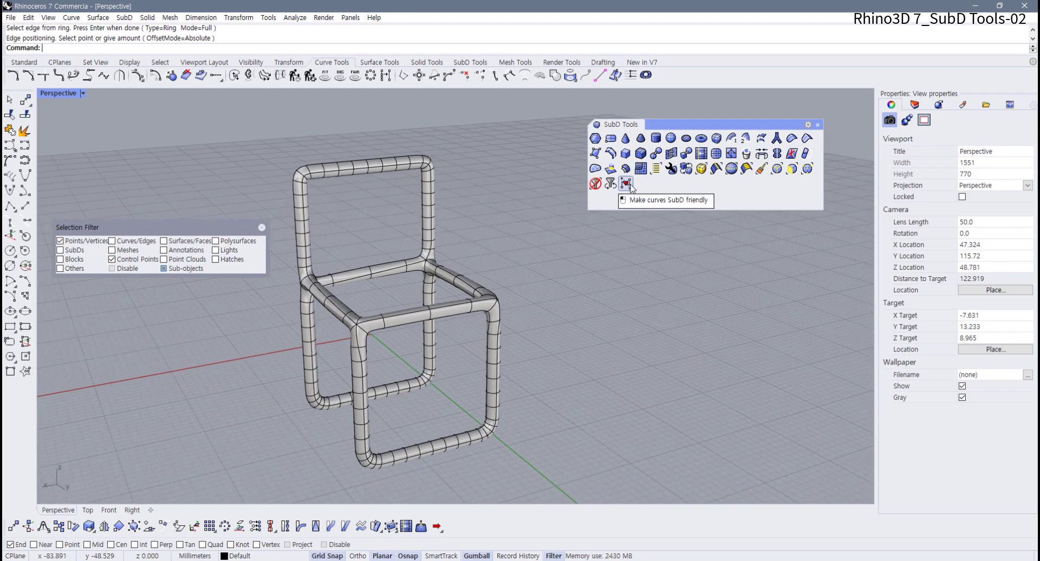
Step: Draw a wavy open degree-3 control-point curve beside the chair frame in the Top view, and close the selection filter
double_click(60, 94)
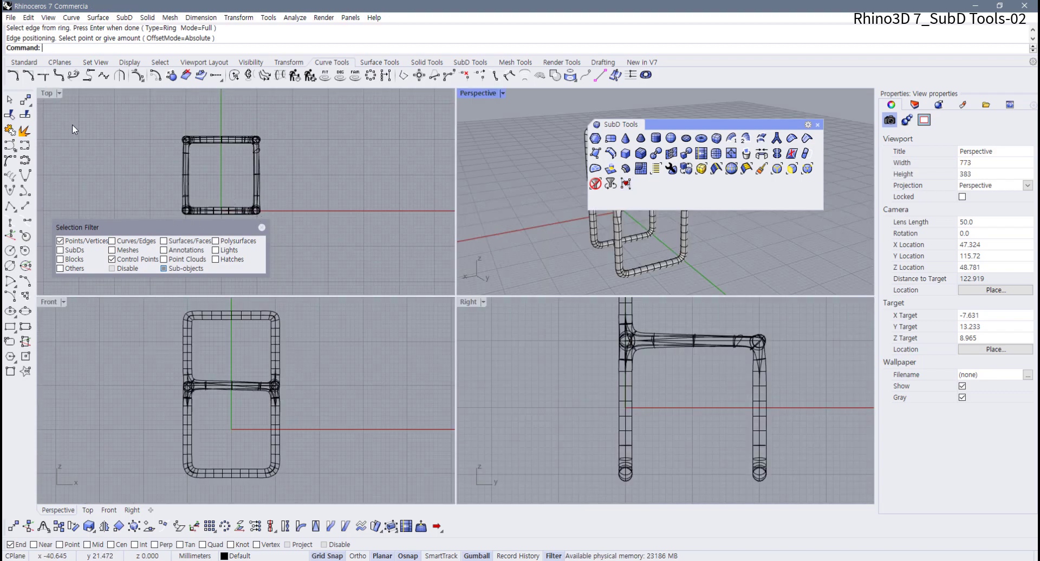
double_click(52, 94)
click(8, 149)
scroll(379, 213, down, 4)
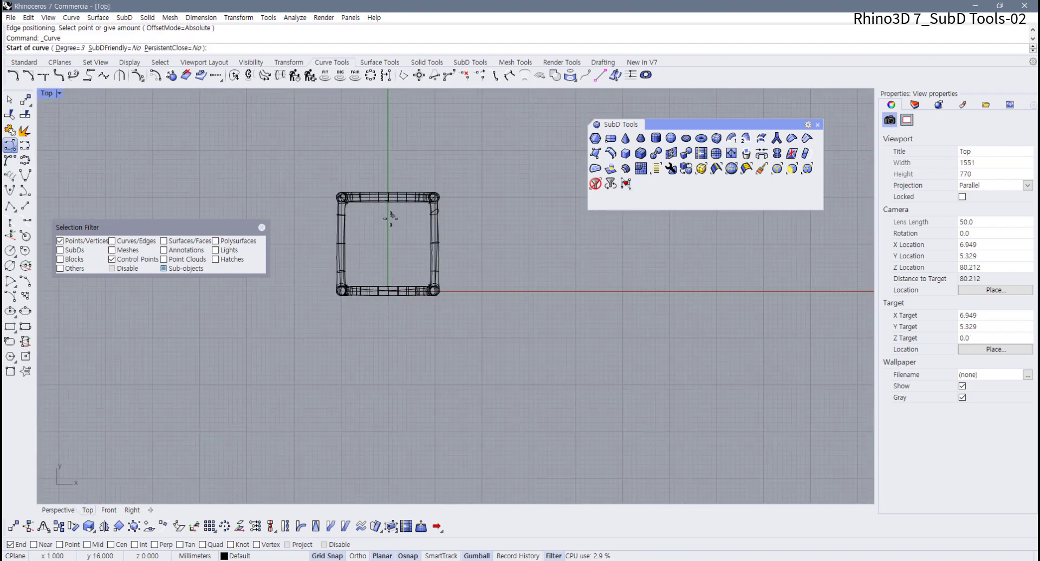
right_drag(477, 199, 286, 365)
click(293, 360)
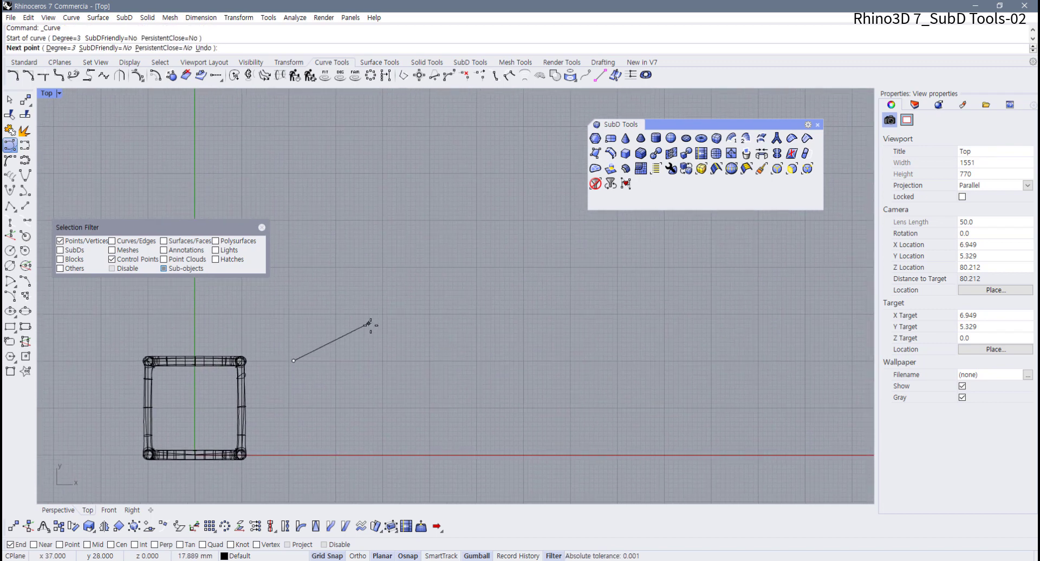
click(368, 323)
click(448, 379)
click(527, 389)
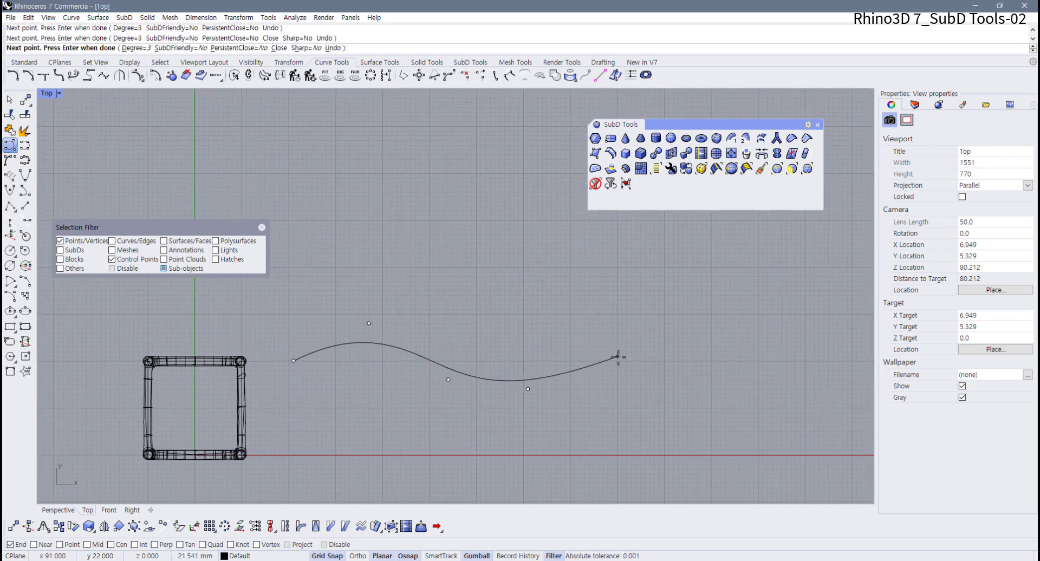
click(644, 315)
key(Return)
drag(636, 358, 573, 321)
right_drag(575, 338, 582, 324)
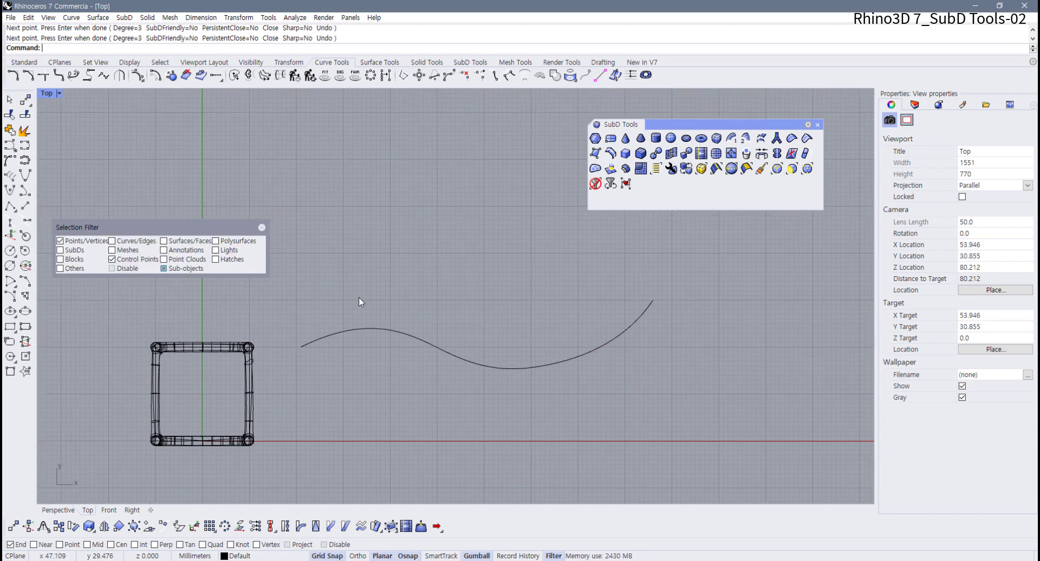
click(261, 228)
Step: Try making the wavy curve SubD friendly twice, undoing the conversion each time
click(596, 340)
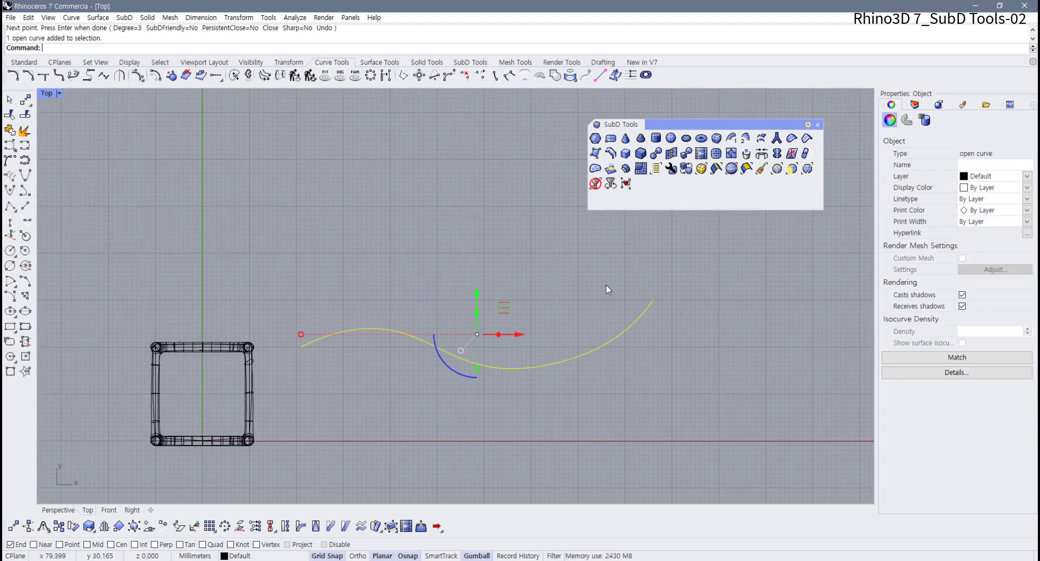
click(627, 184)
key(ctrl+z)
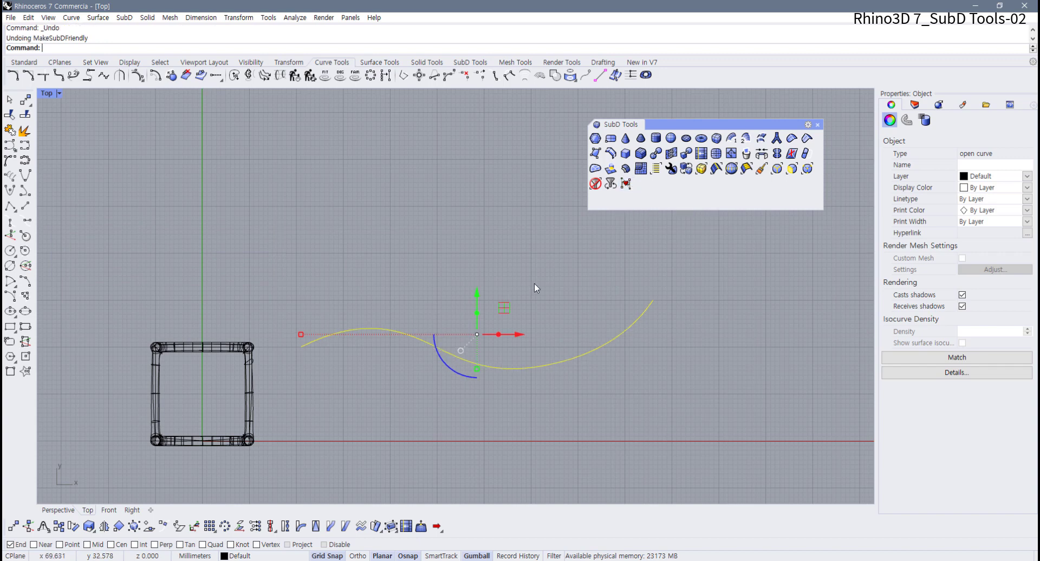
click(625, 184)
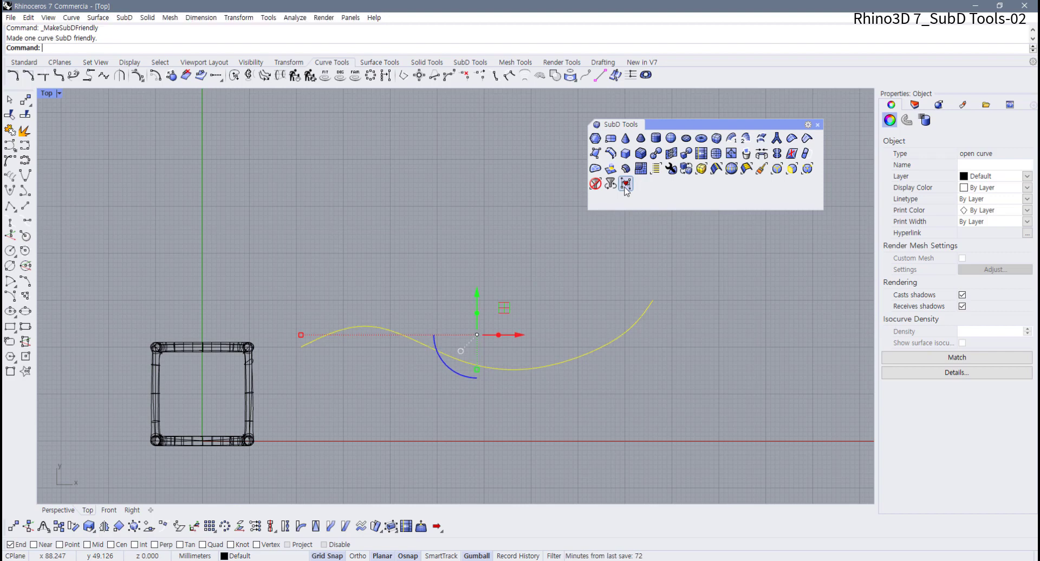
key(ctrl+z)
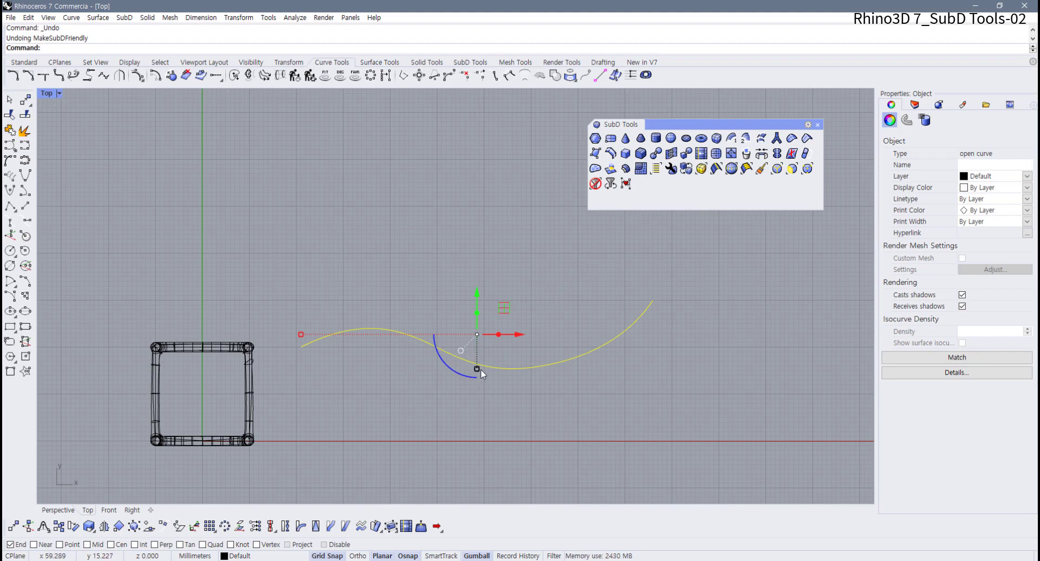
Step: Stretch the wavy curve along its height and make it SubD friendly
drag(480, 369, 476, 409)
click(625, 185)
click(625, 184)
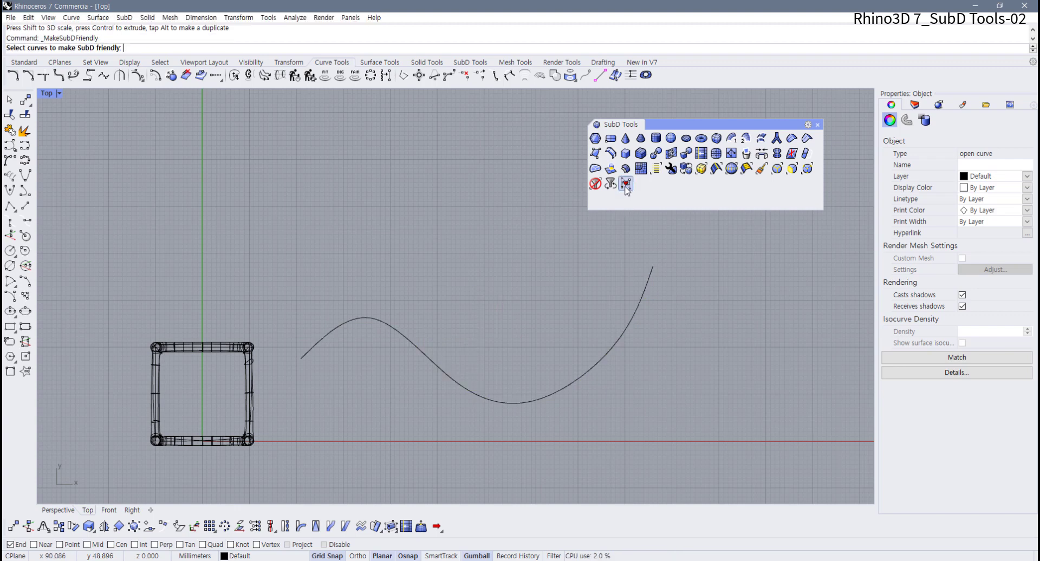
click(627, 326)
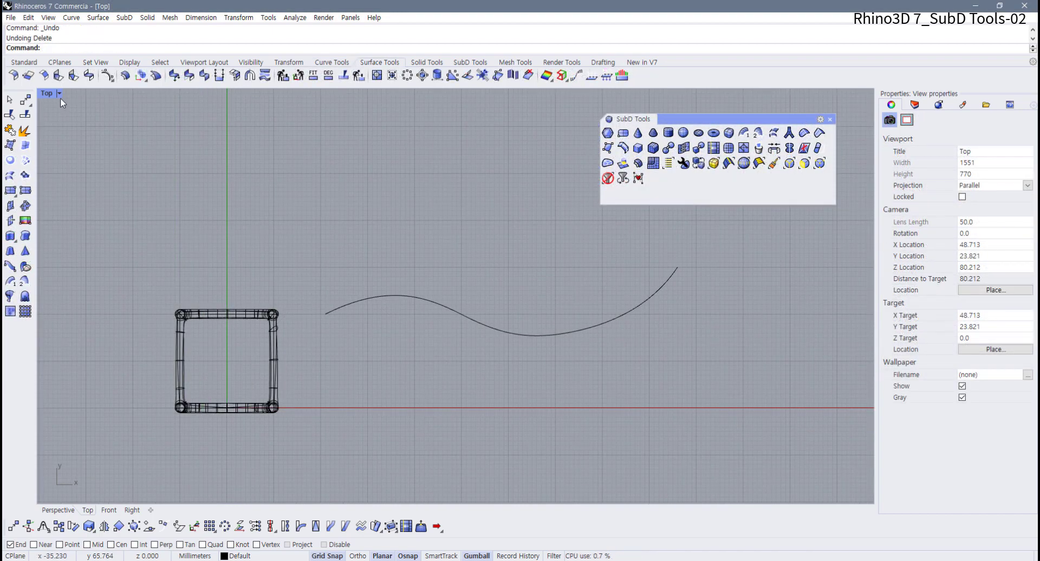
Step: Delete the wavy curve, hide the chair frame with its curves, and return to the four-viewport layout
drag(354, 346, 133, 408)
key(Delete)
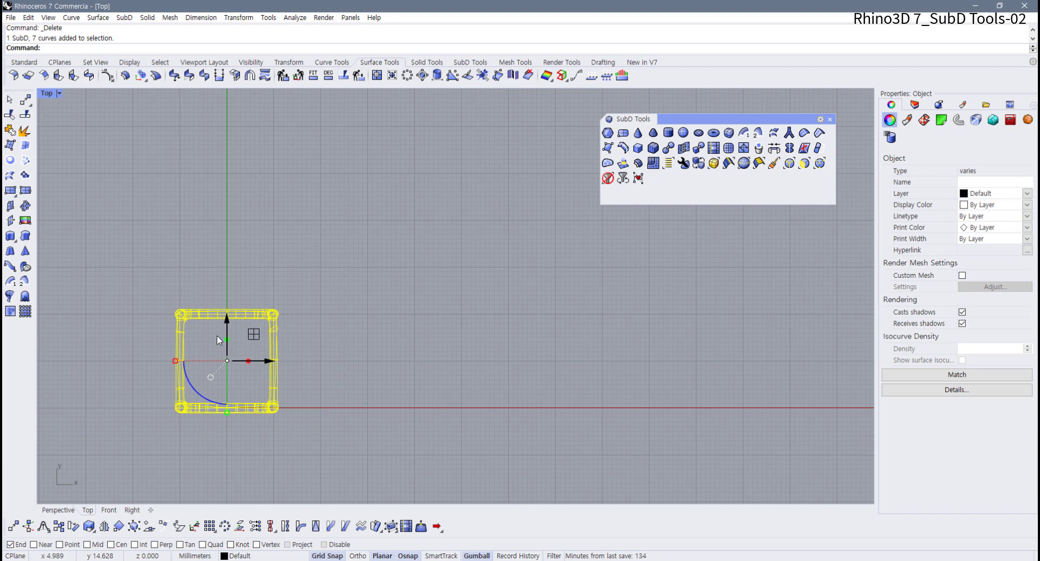
click(220, 334)
double_click(46, 95)
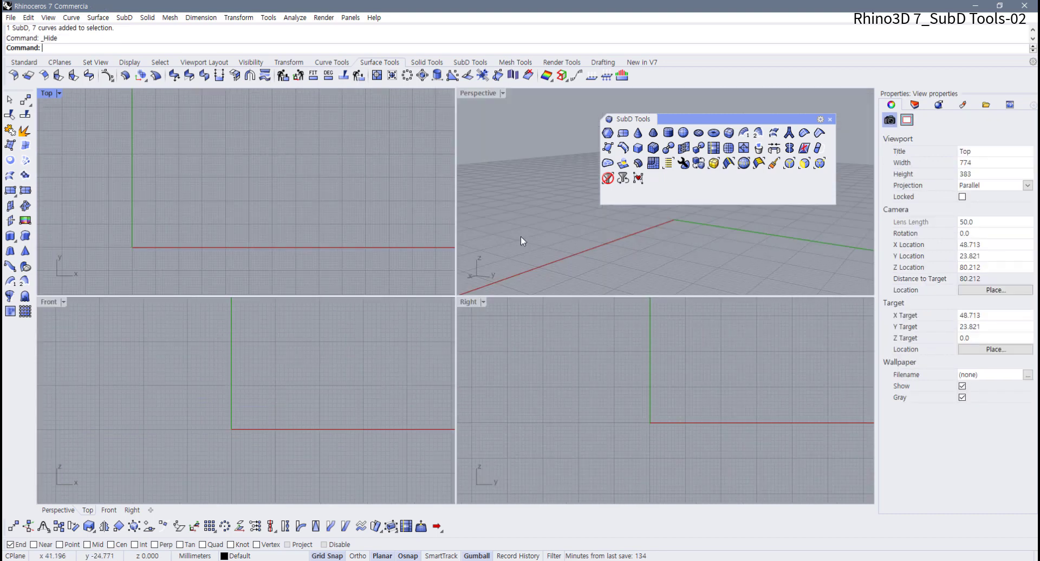
right_drag(585, 225, 625, 241)
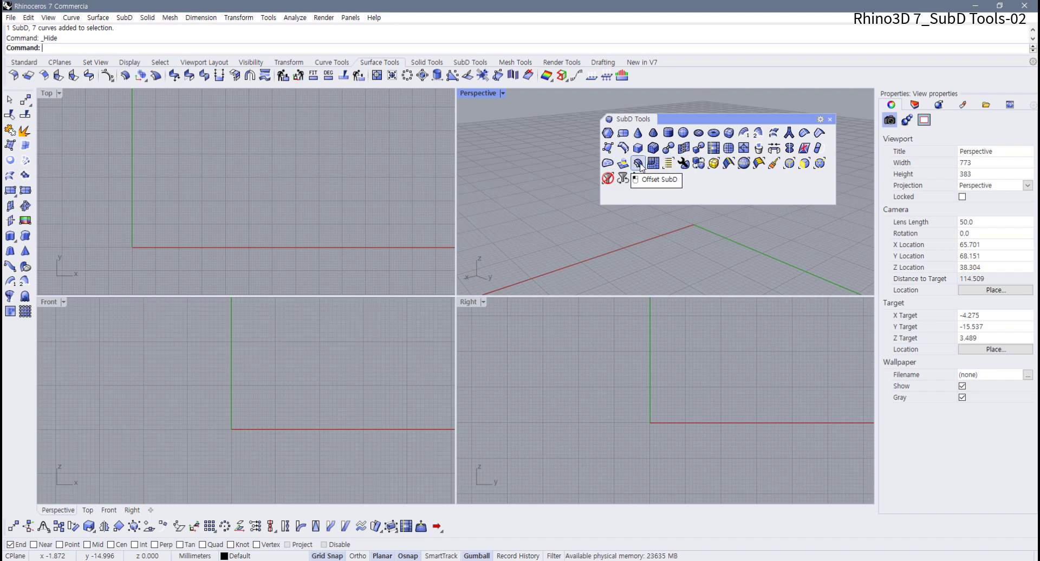
click(91, 156)
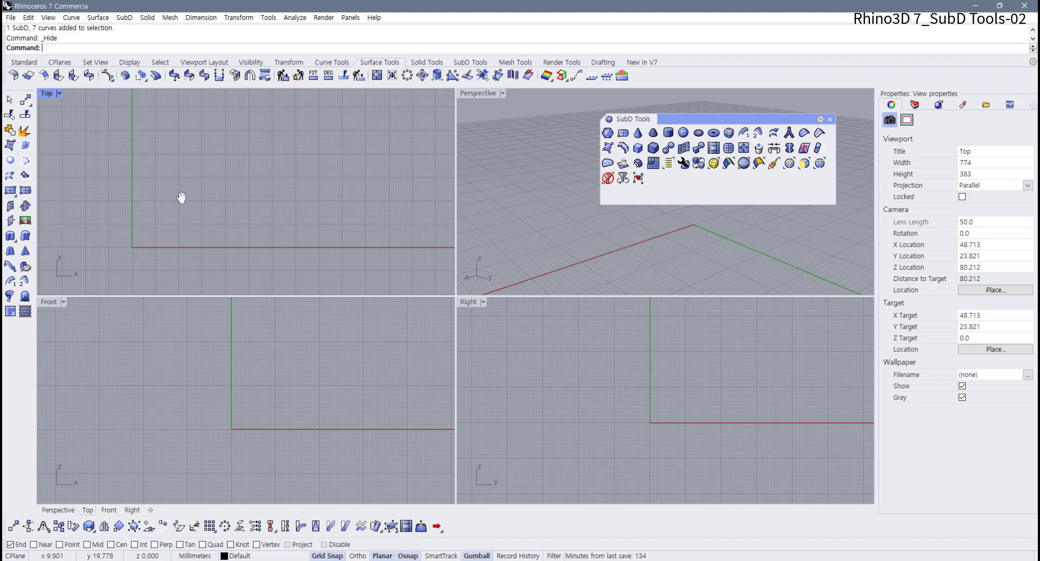
right_drag(181, 199, 236, 168)
scroll(154, 243, up, 6)
right_drag(195, 230, 190, 248)
scroll(190, 248, up, 2)
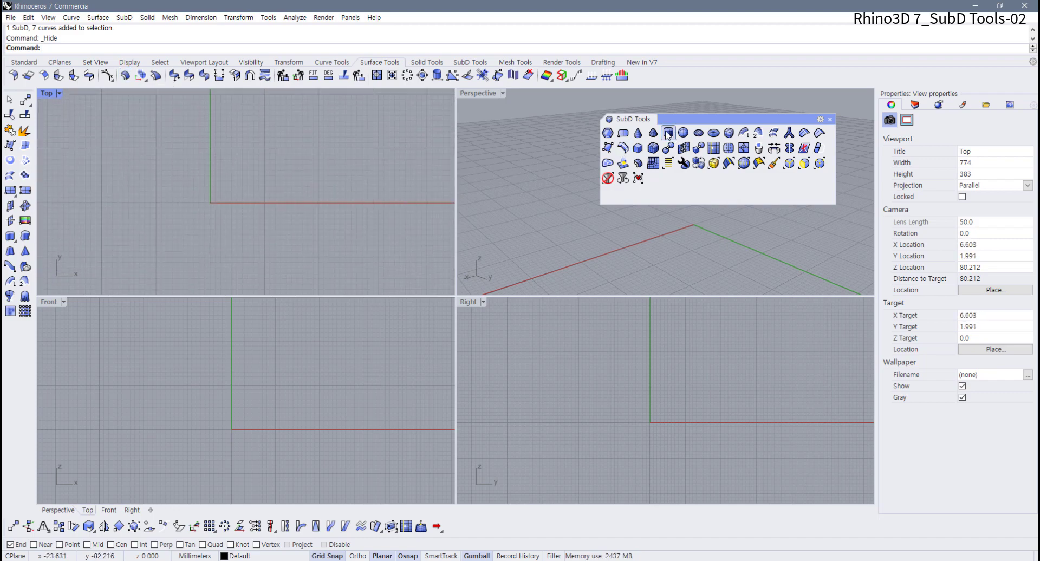
click(623, 133)
click(211, 204)
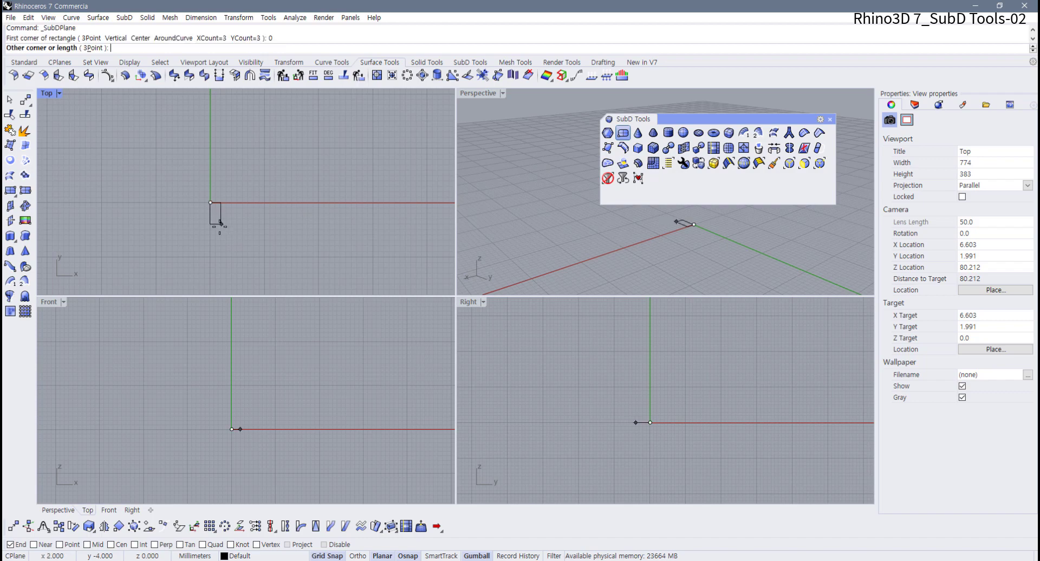
key(Escape)
Step: Create a SubD plane with 3 by 3 faces centred on the origin (0), about 34 by 24 mm
right_click(279, 207)
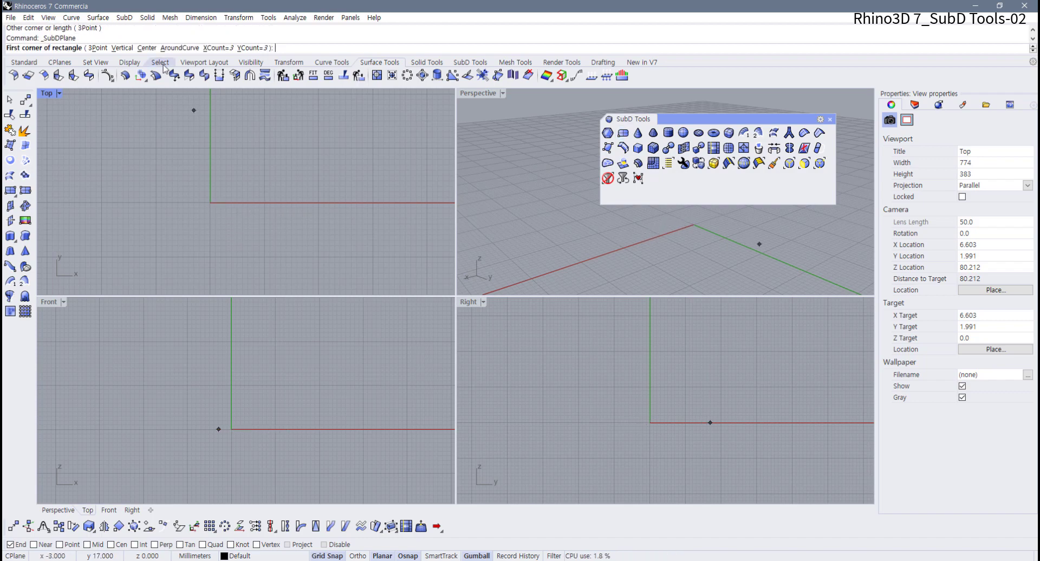
click(146, 48)
text(0)
key(Return)
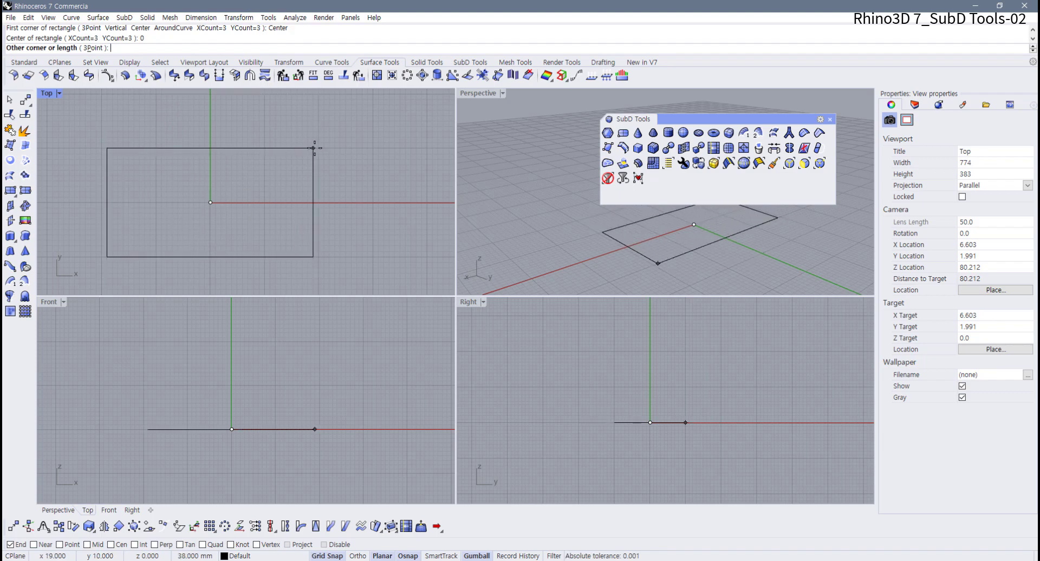
click(318, 128)
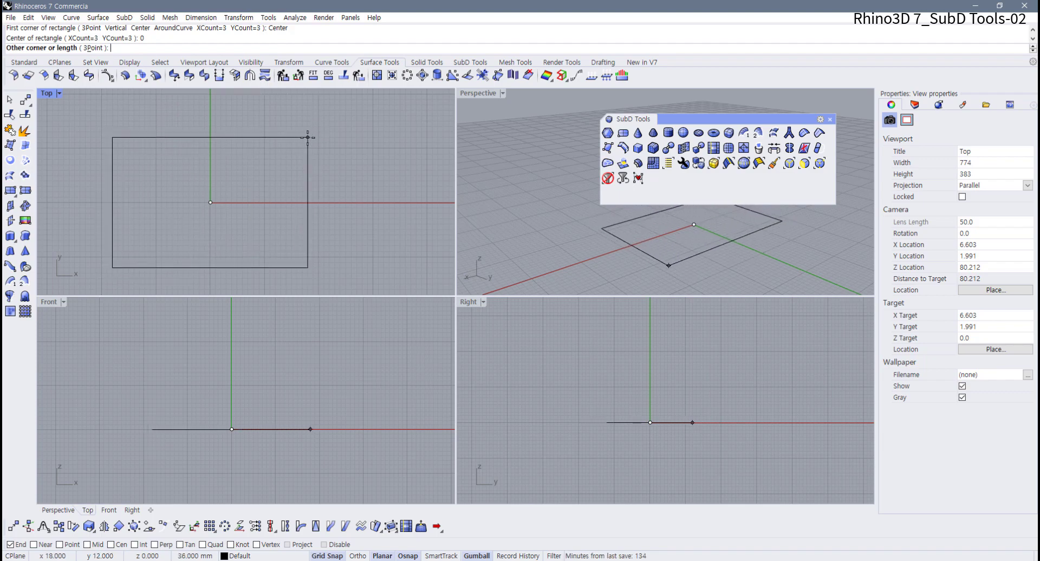
Step: Raise the centre face of the SubD plane vertically in the Perspective view to form a dome
drag(176, 232, 173, 234)
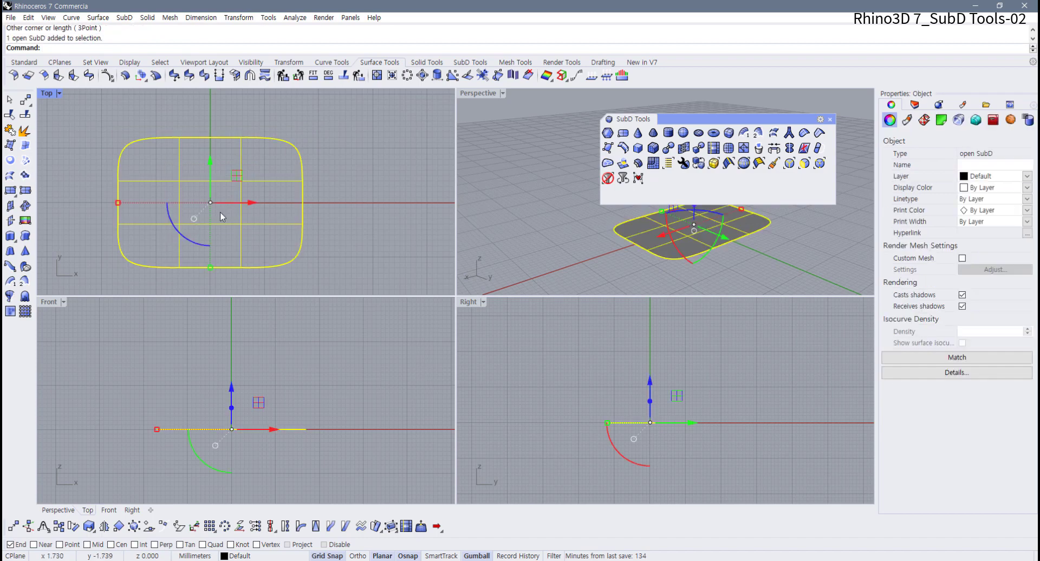
click(719, 256)
right_drag(720, 256, 579, 233)
ctrl+shift+click(576, 217)
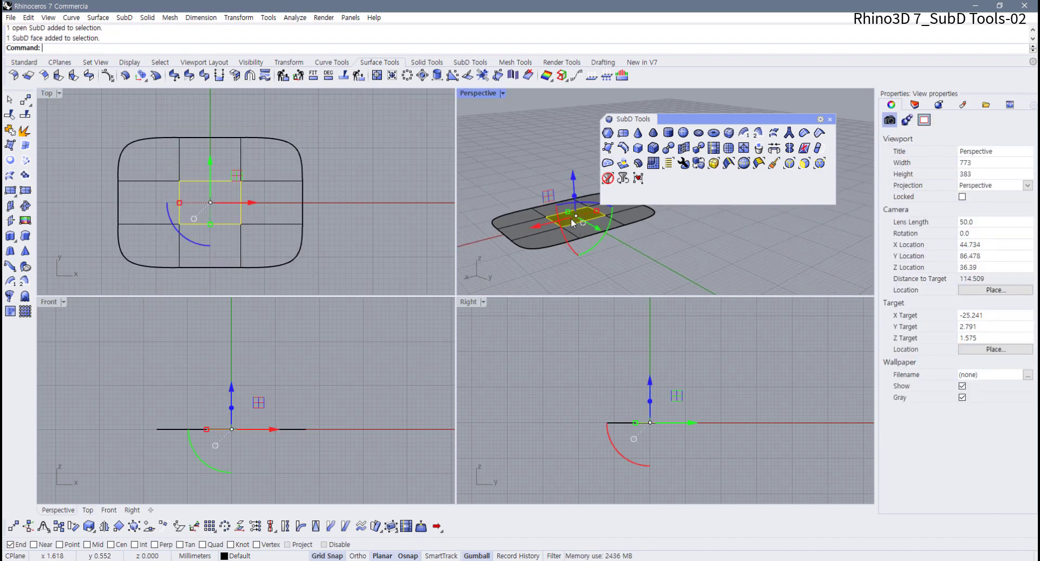
double_click(478, 93)
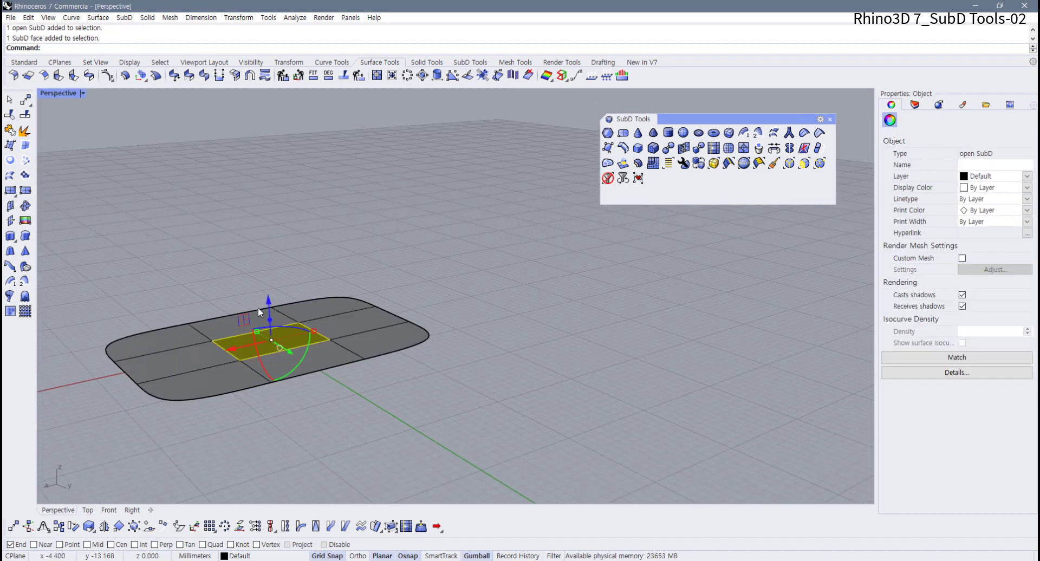
drag(268, 308, 272, 271)
right_drag(323, 314, 293, 292)
scroll(224, 316, up, 2)
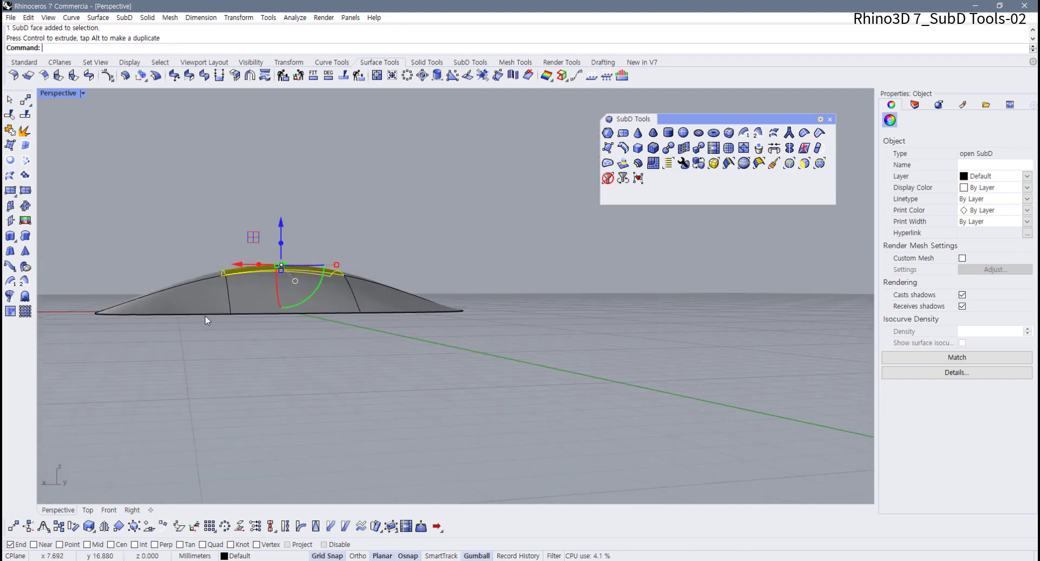
Step: Select the dome's whole outer boundary edge loop and scale it inward along both its width and length
double_click(201, 314)
click(233, 349)
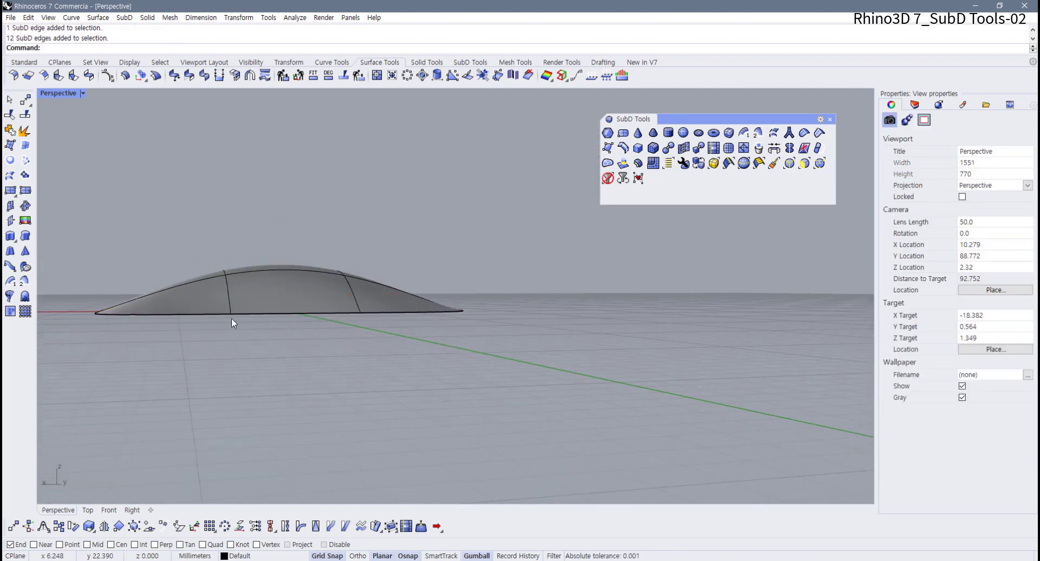
ctrl+shift+click(232, 317)
ctrl+shift+double_click(313, 313)
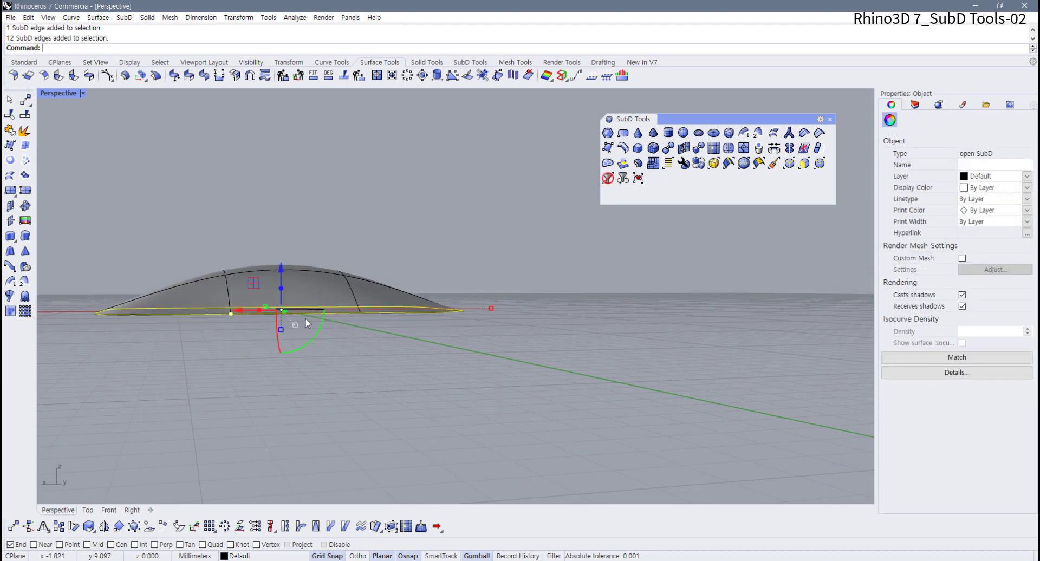
right_drag(313, 315, 263, 290)
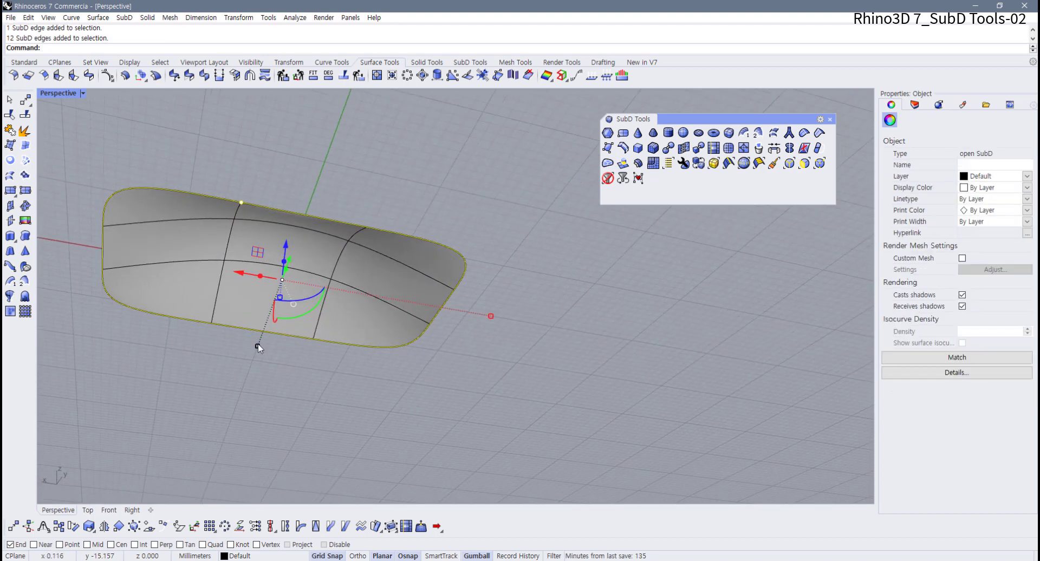
drag(258, 344, 265, 321)
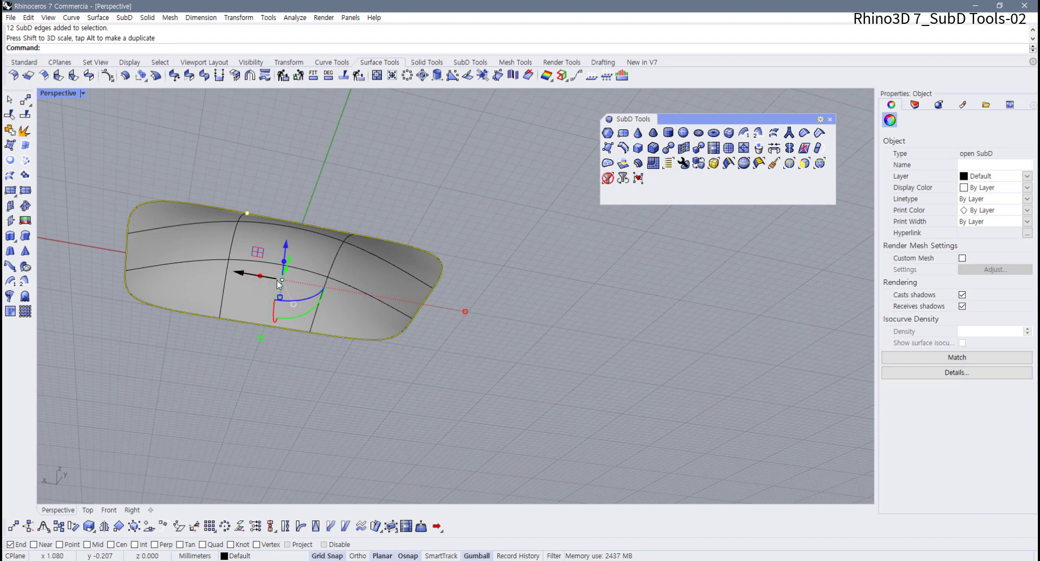
drag(464, 312, 415, 303)
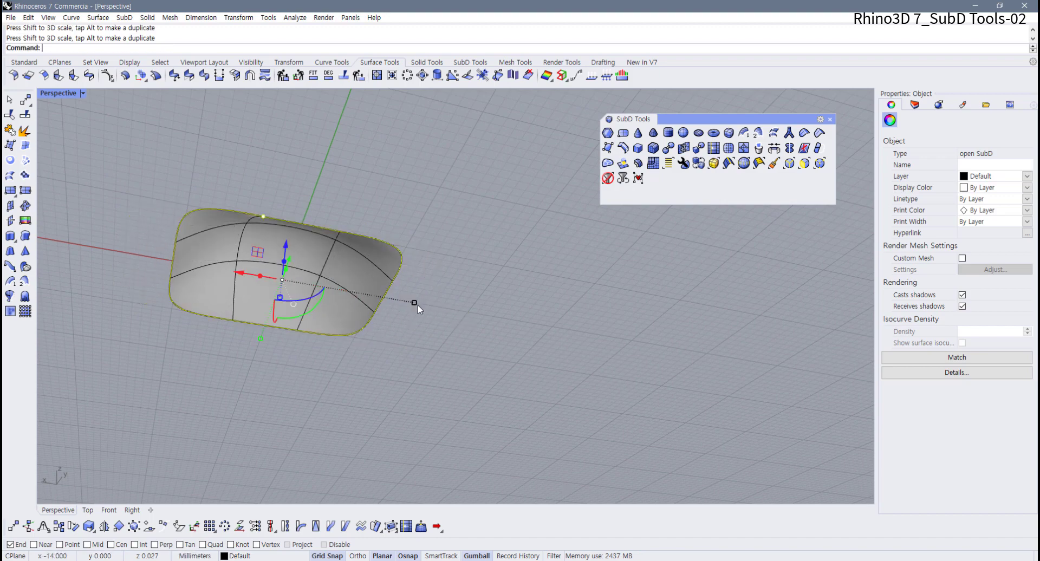
click(414, 312)
Step: Offset the whole domed SubD by 0.5 with Solid, BothSides and DeleteInput all set to Yes
right_drag(295, 270, 273, 371)
click(273, 371)
right_drag(324, 345, 359, 333)
click(564, 311)
right_drag(468, 320, 427, 326)
click(427, 327)
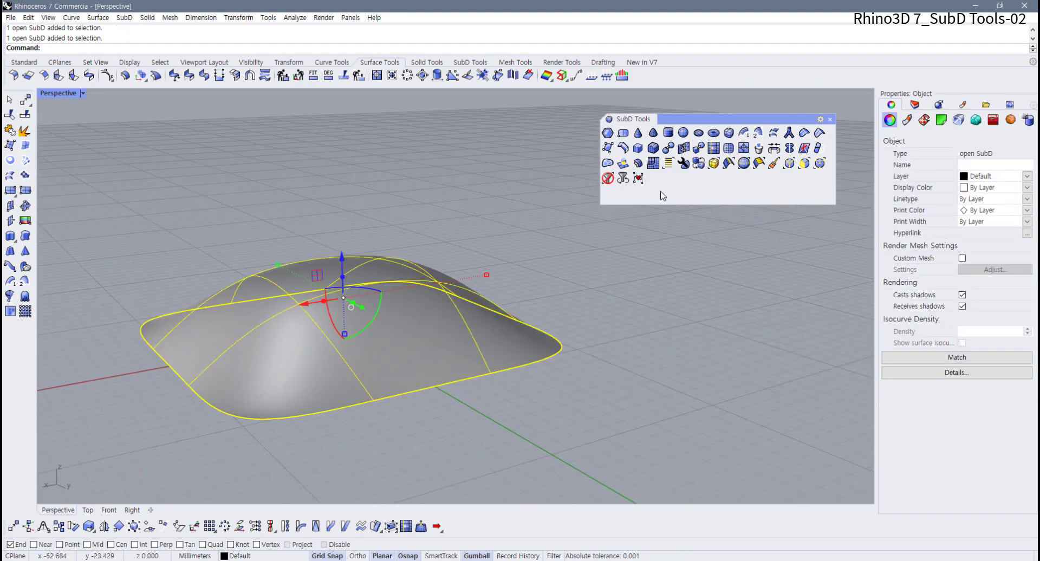
click(638, 164)
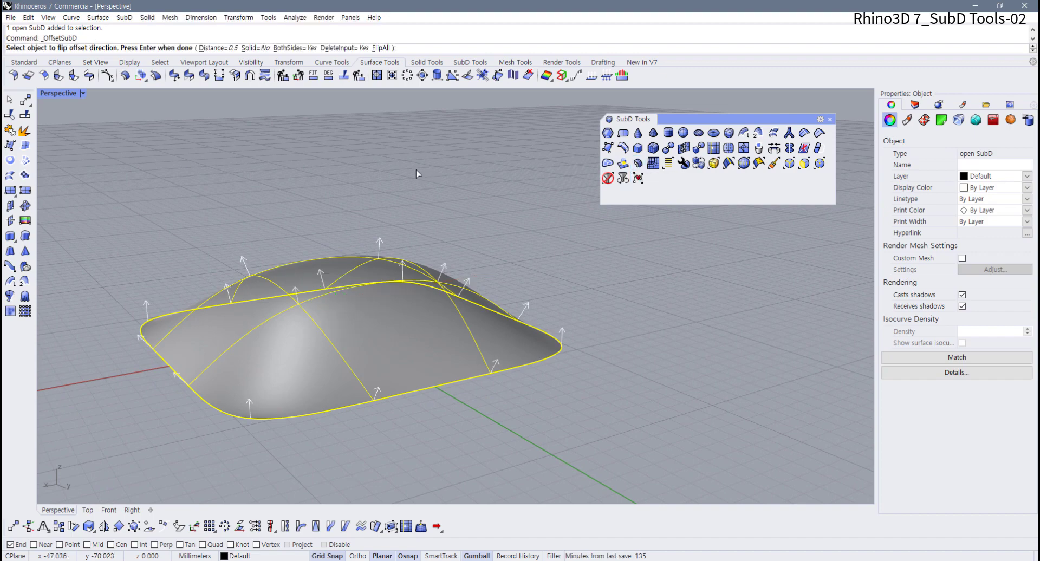
click(256, 48)
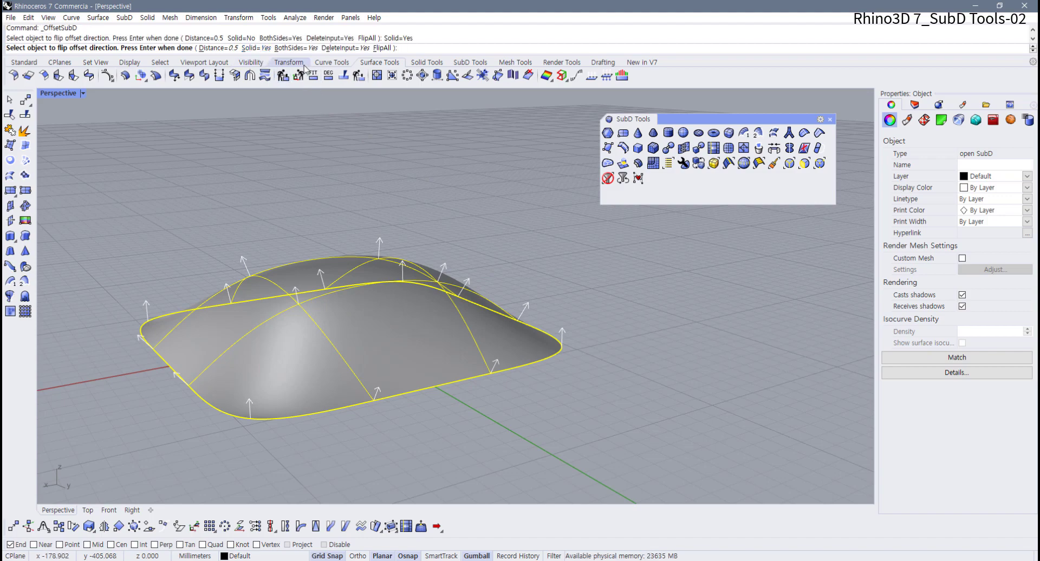
right_drag(325, 102, 357, 206)
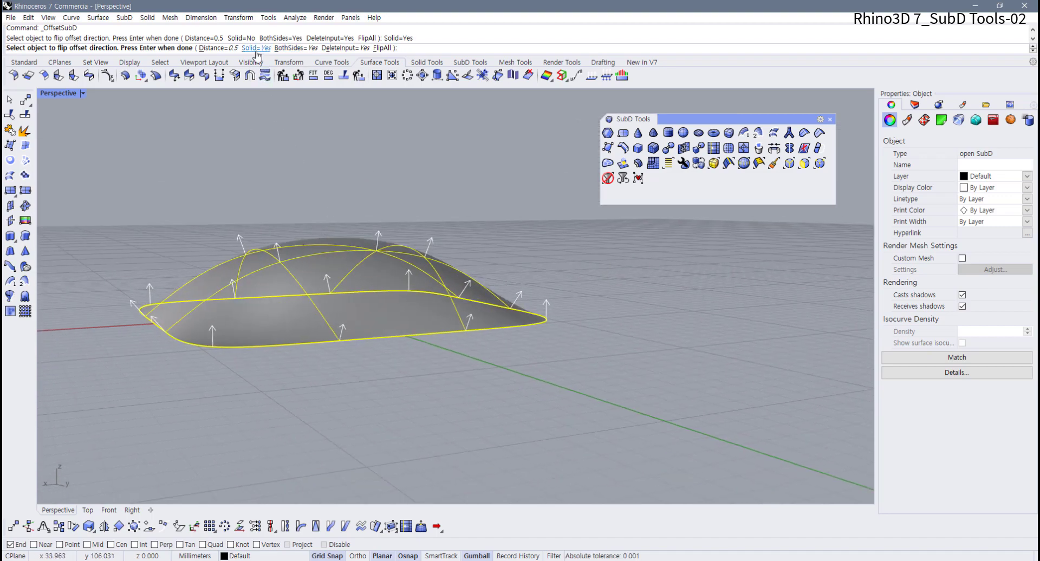
click(299, 49)
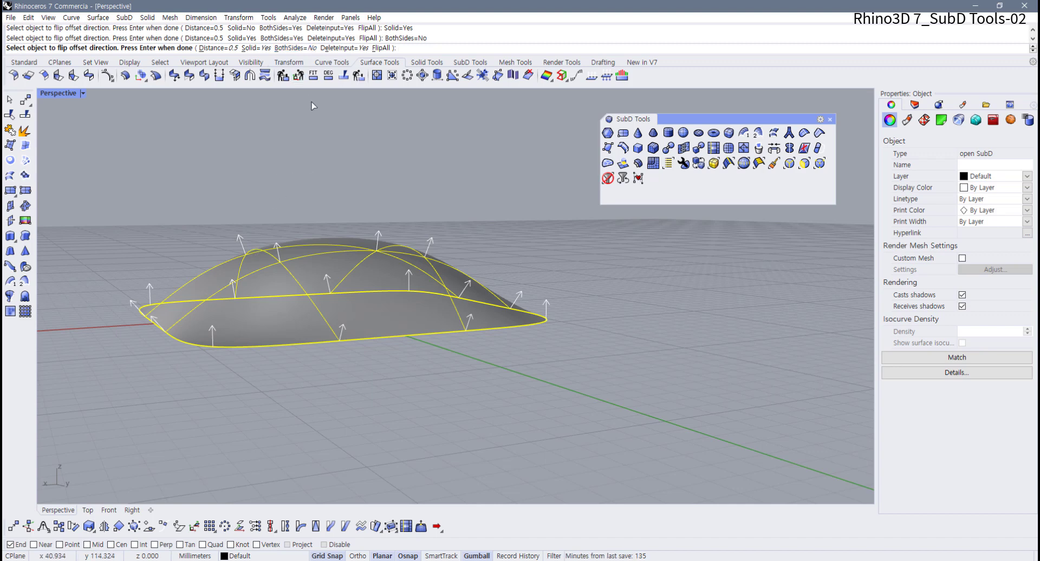
click(300, 48)
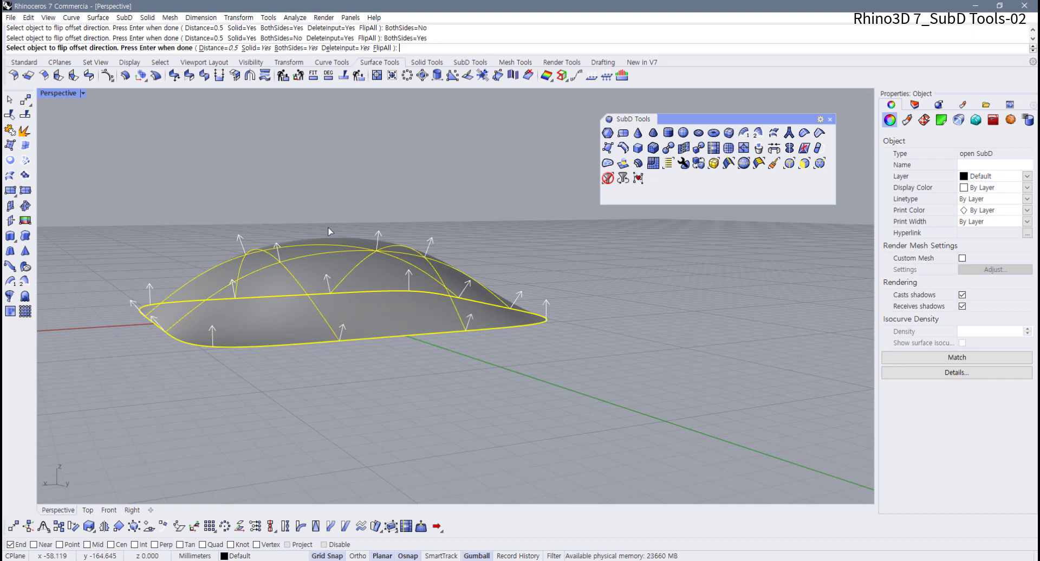
click(347, 50)
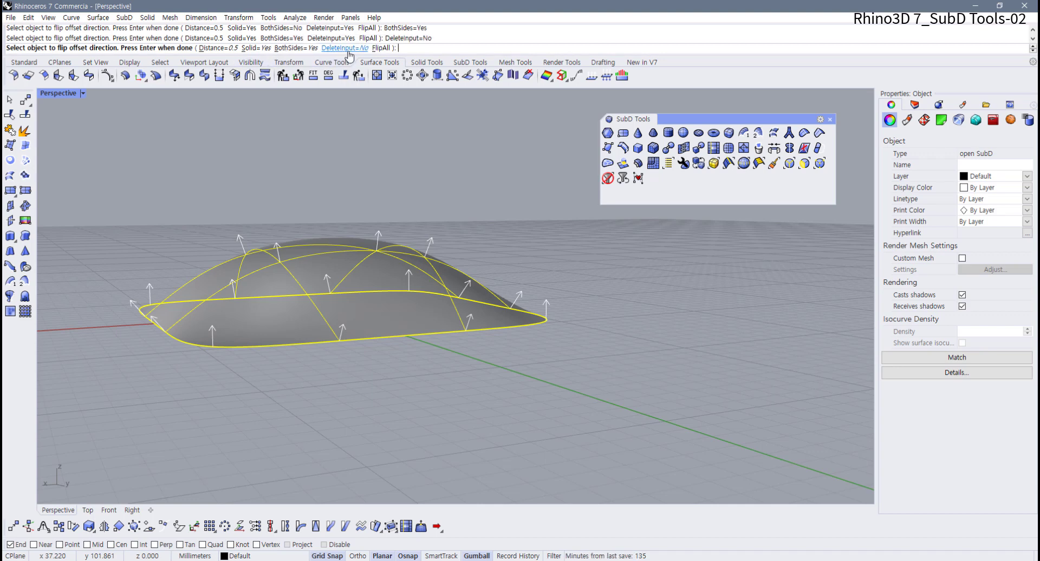
click(348, 51)
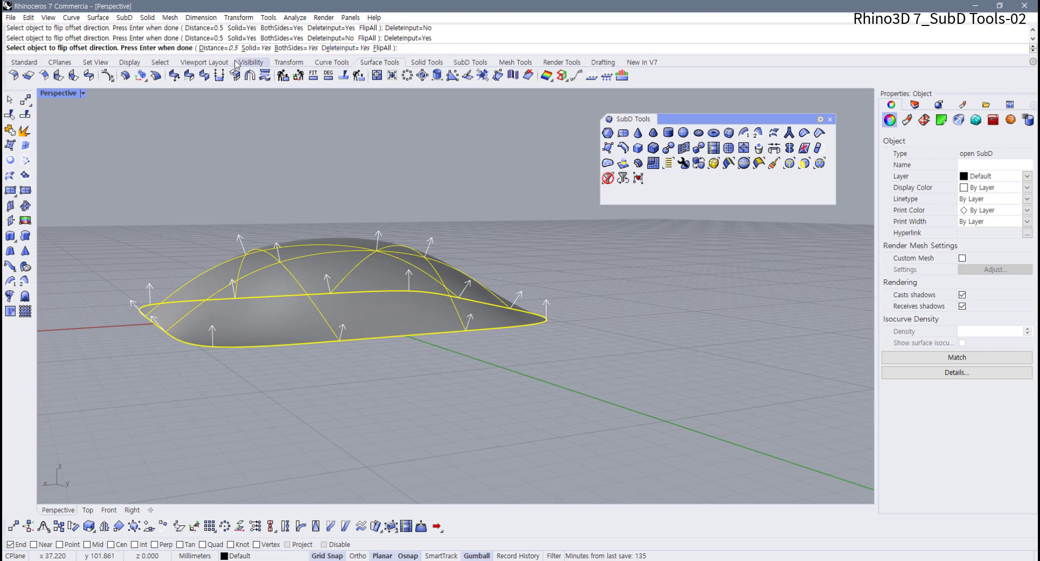
right_click(282, 194)
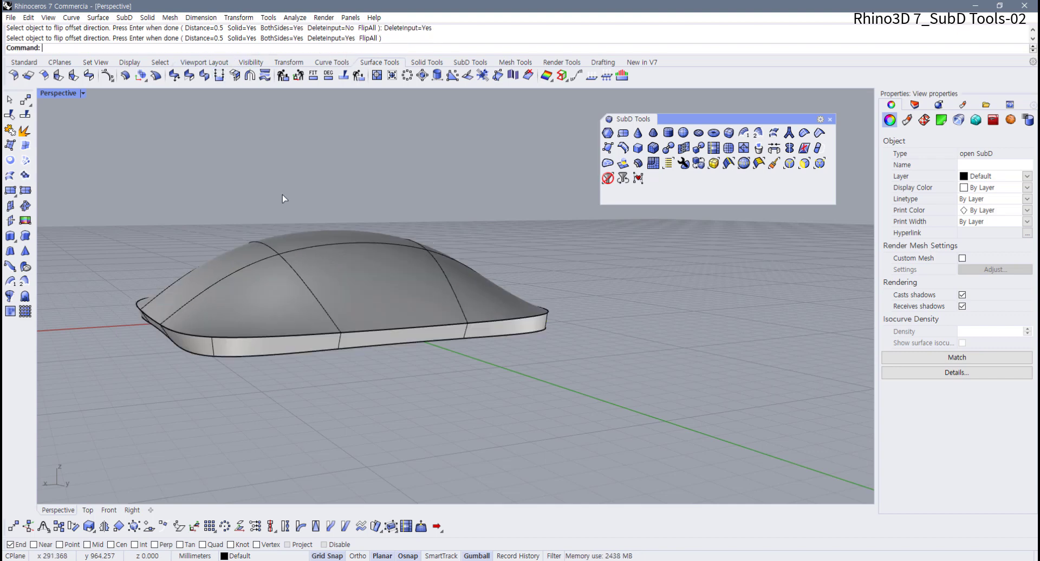
Step: Remove the crease along the offset solid's whole upper rim edge loop
right_drag(281, 199, 302, 200)
scroll(303, 200, up, 2)
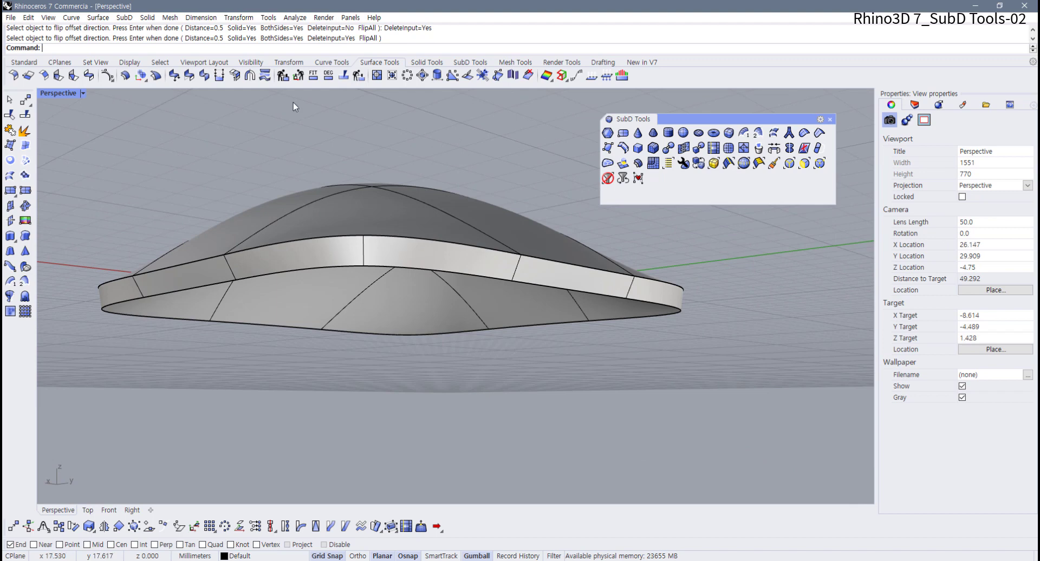
right_drag(306, 153, 281, 142)
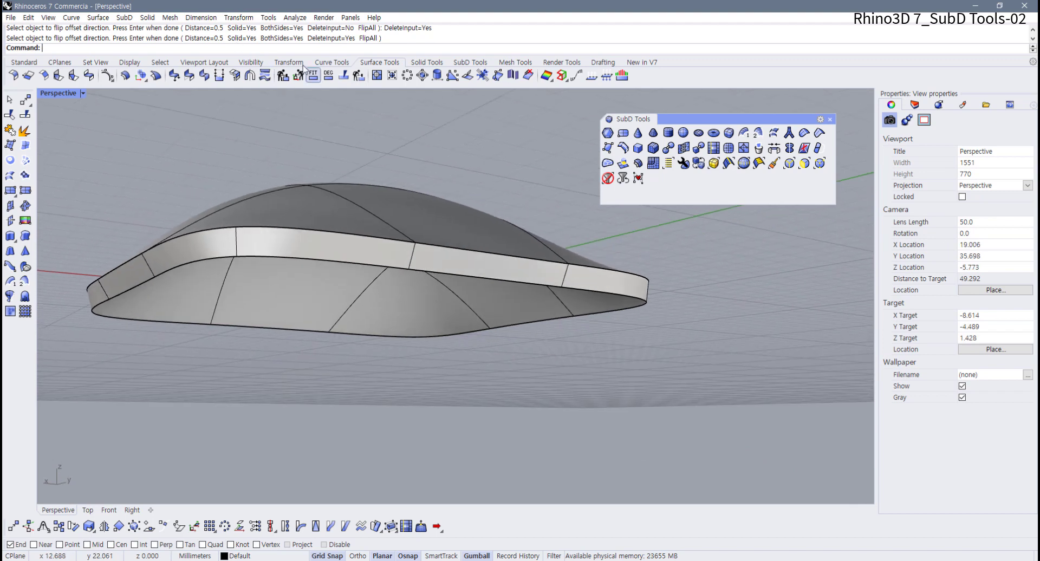
right_drag(286, 192, 438, 344)
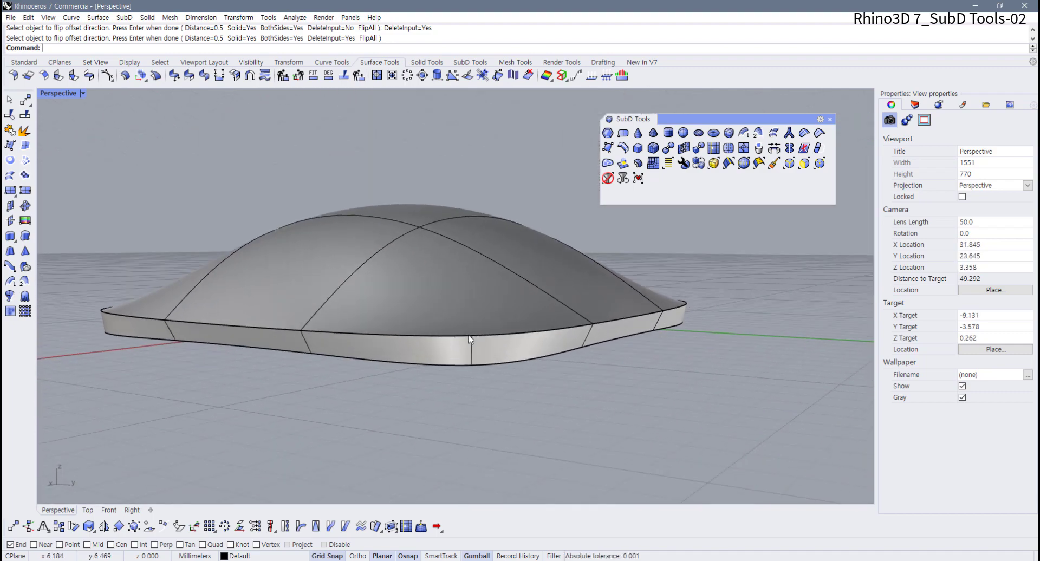
click(805, 133)
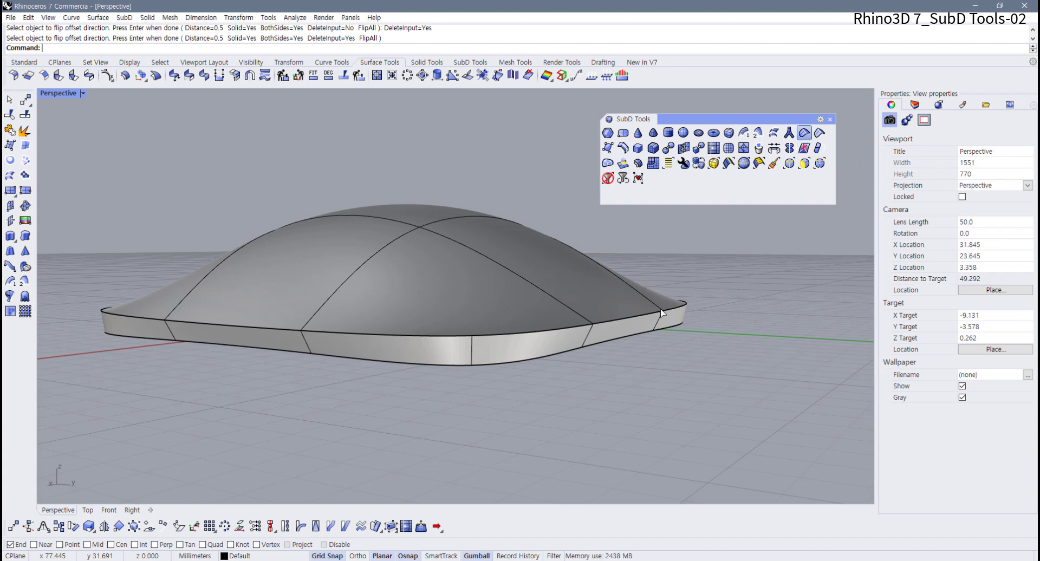
double_click(628, 323)
key(Return)
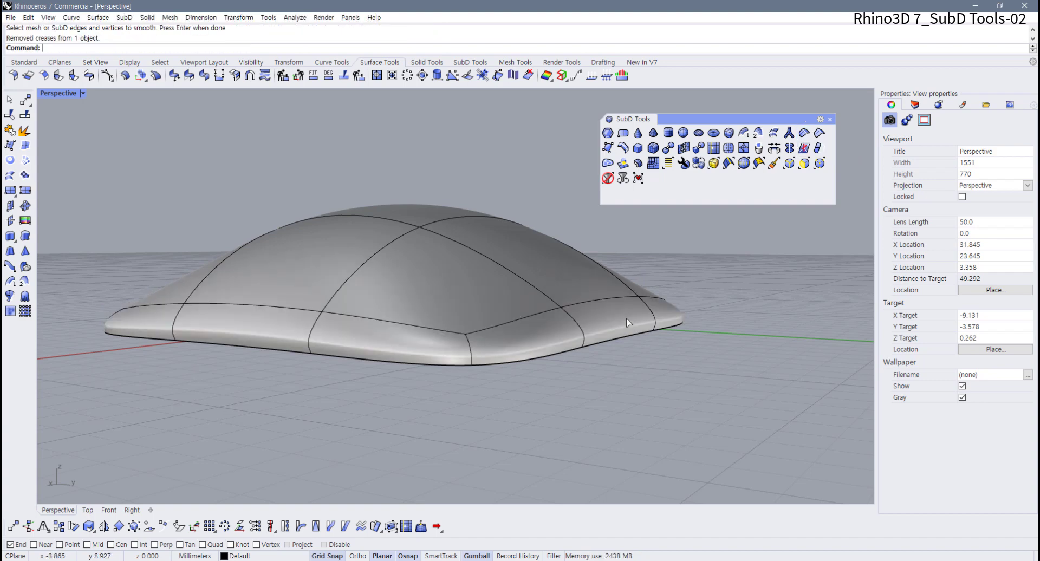
Step: Remove the crease along the whole lower rim edge loop on the solid's underside
right_drag(630, 350, 600, 323)
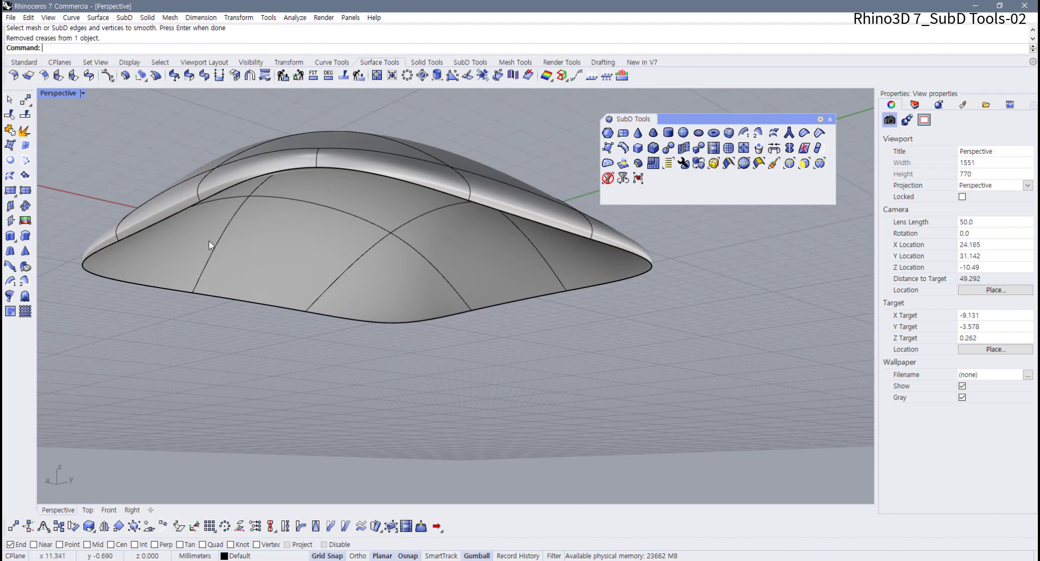
right_drag(209, 239, 262, 252)
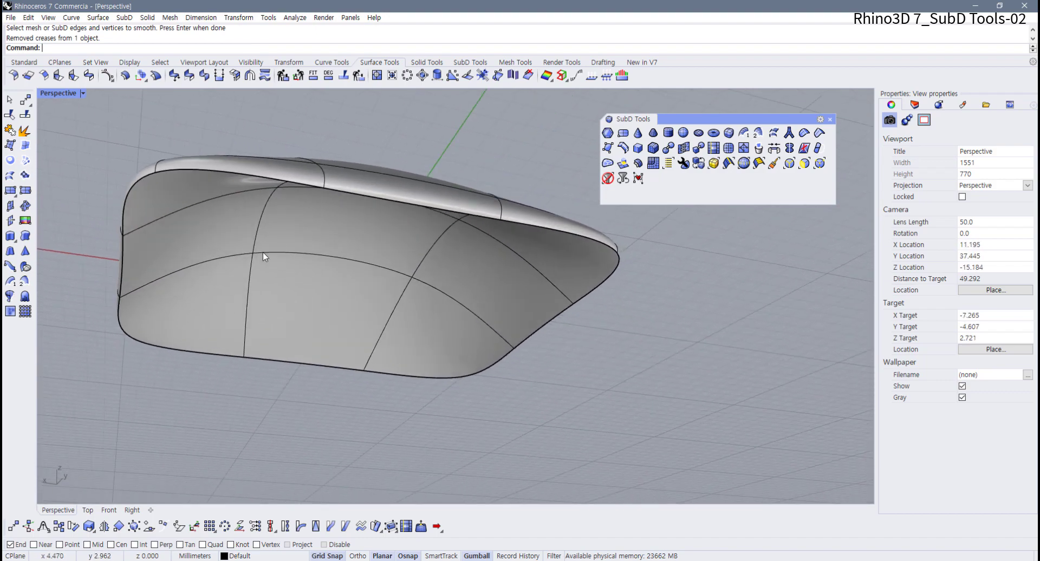
key(Return)
double_click(216, 170)
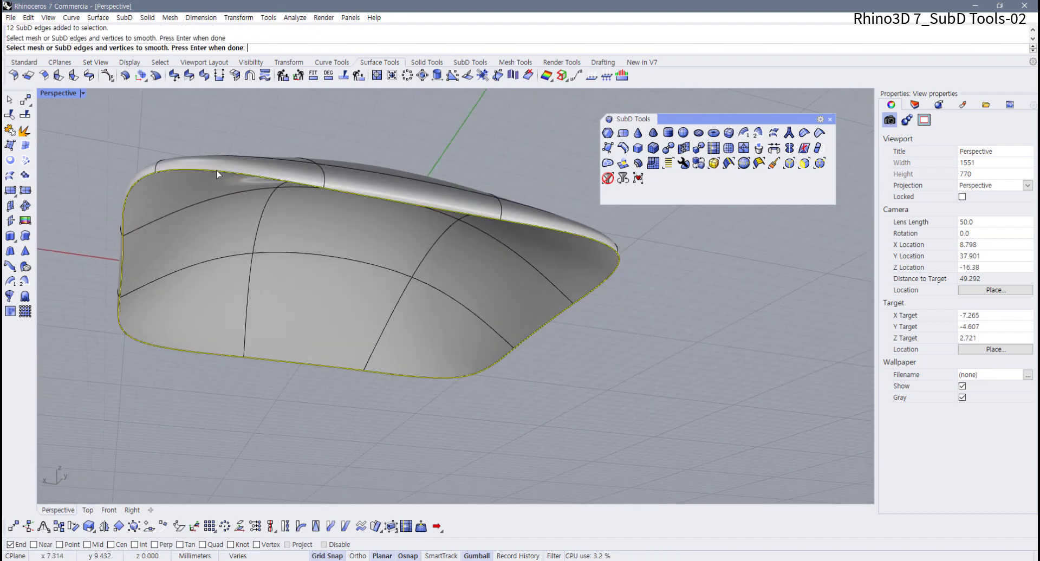
key(Return)
right_drag(216, 171, 318, 292)
Step: Undo the rim crease removals and the solid offset of the dome
key(ctrl+z)
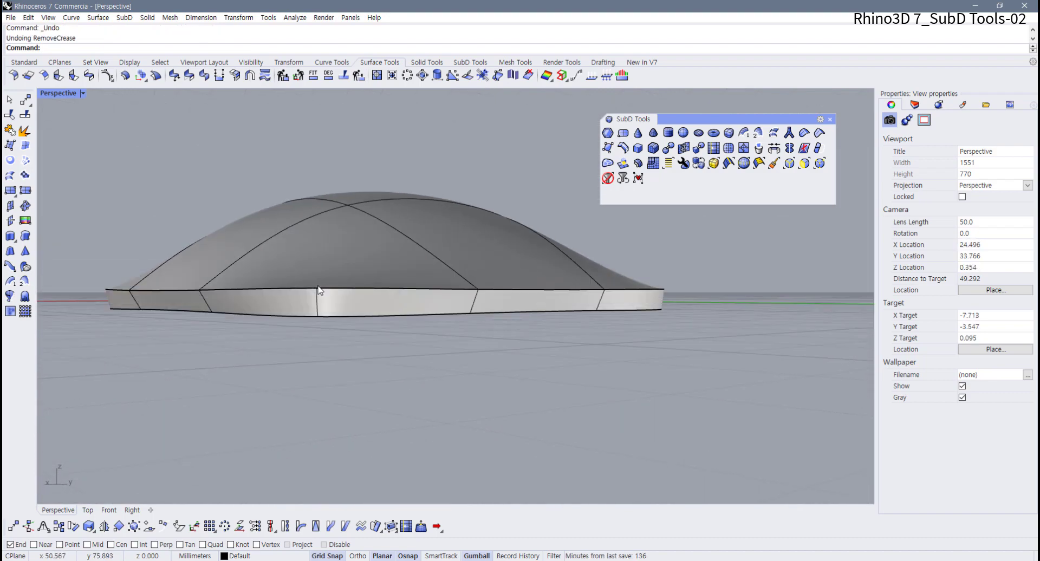
key(ctrl+z)
right_drag(321, 287, 363, 209)
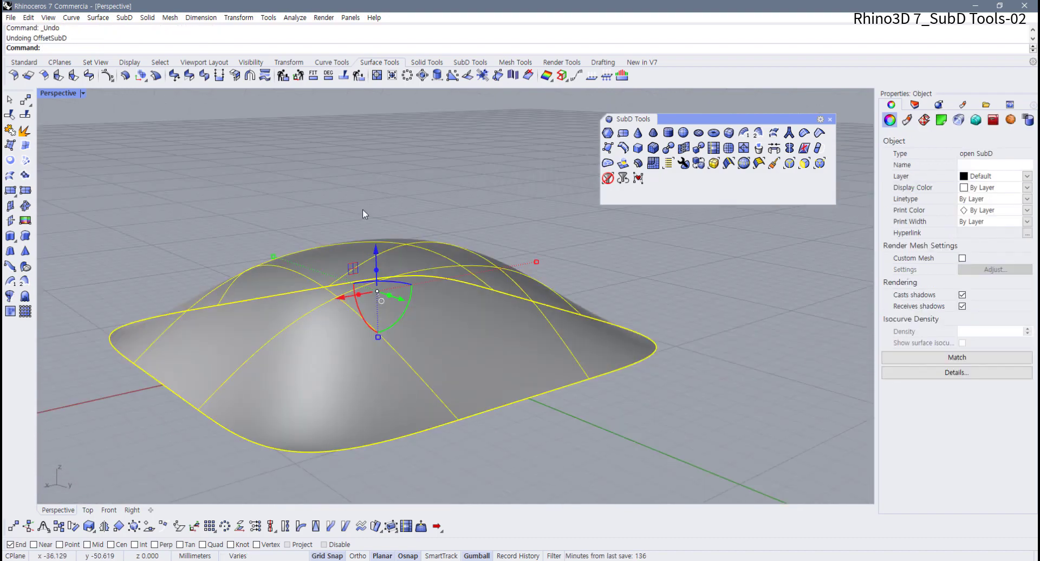
Step: Offset the domed SubD by 0.5 with Solid and BothSides set to No, deleting the input
click(587, 220)
click(543, 295)
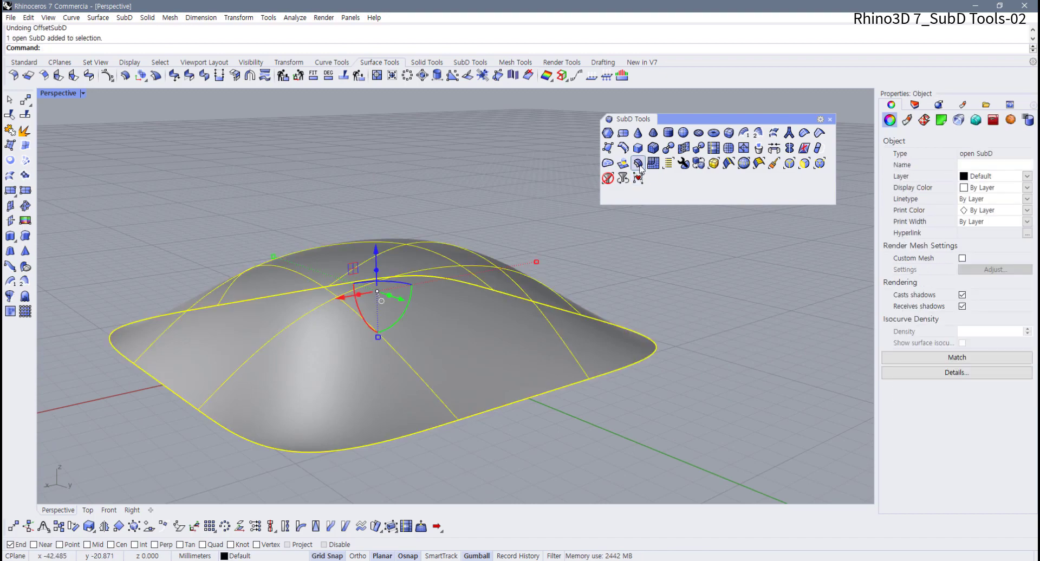
click(638, 164)
right_drag(347, 141, 327, 93)
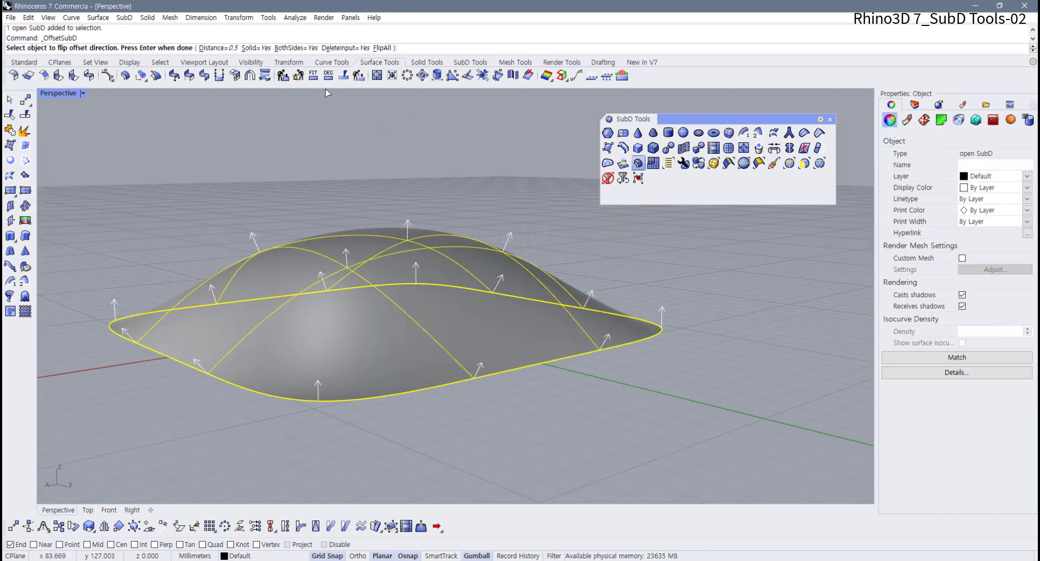
click(255, 48)
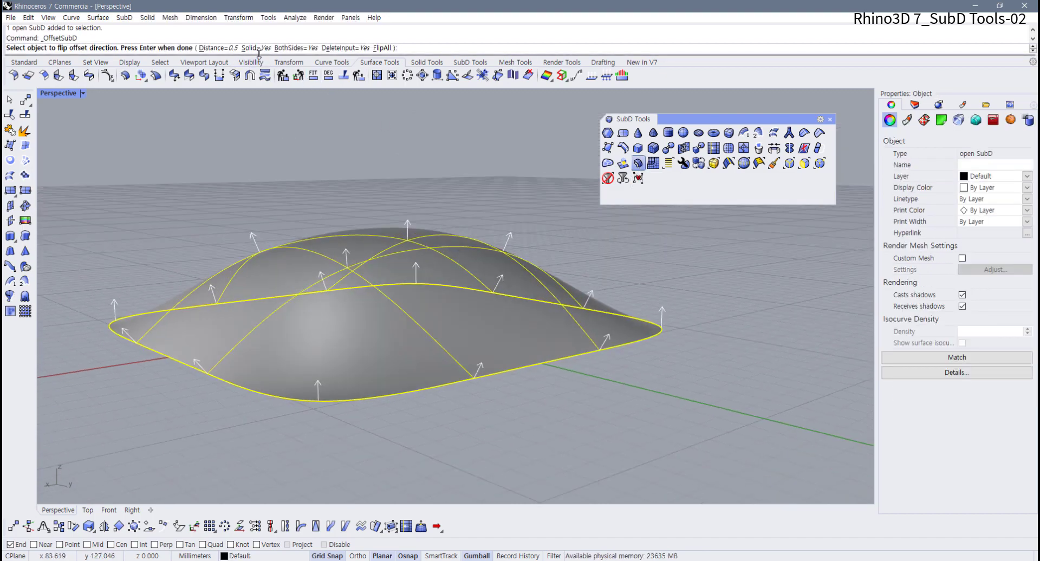
click(293, 47)
right_drag(245, 119, 242, 92)
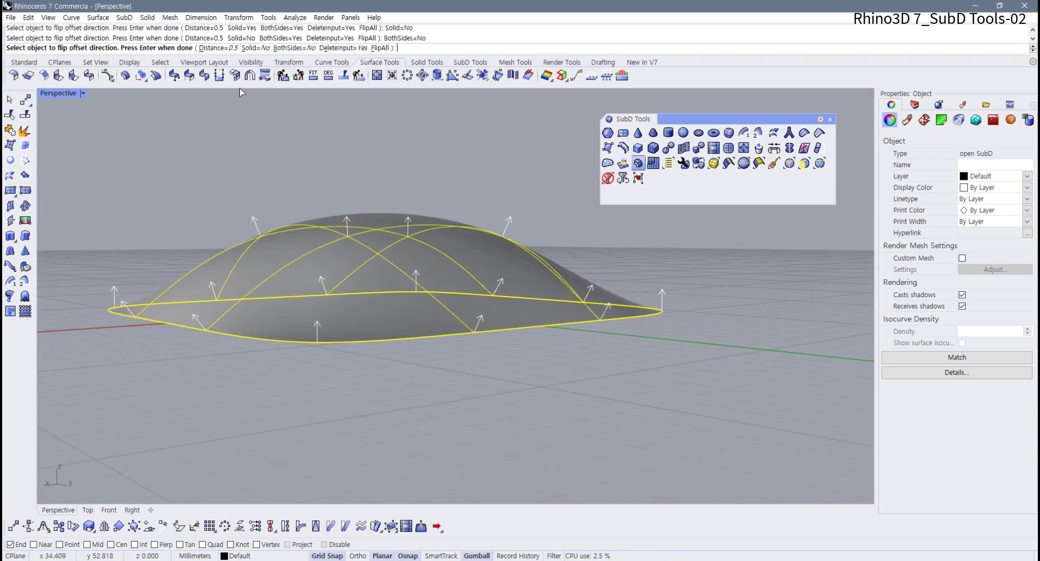
key(Return)
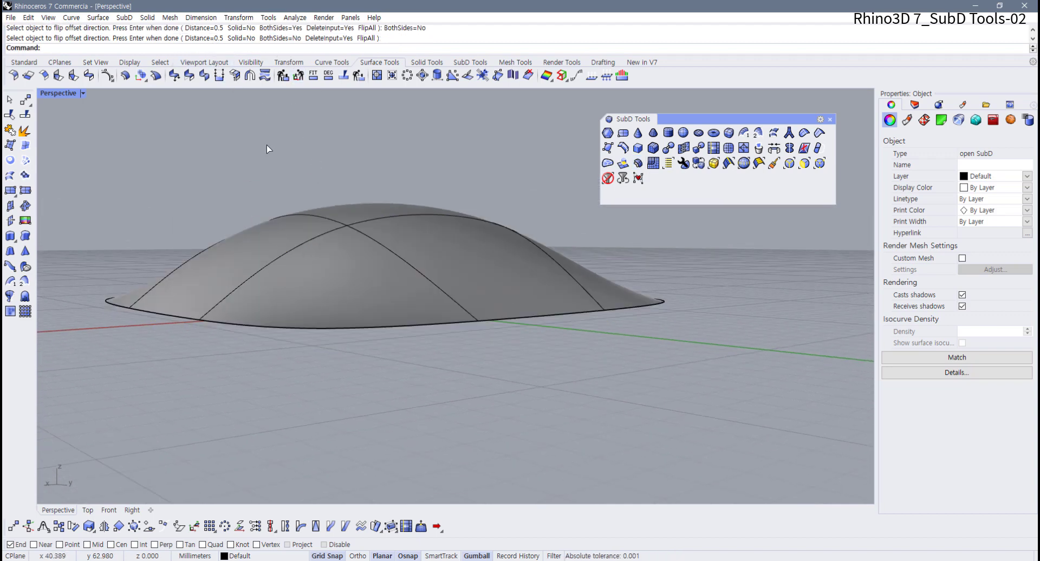
Step: Offset the dome again with the distance set to 0.2, keeping Solid and BothSides off
click(300, 239)
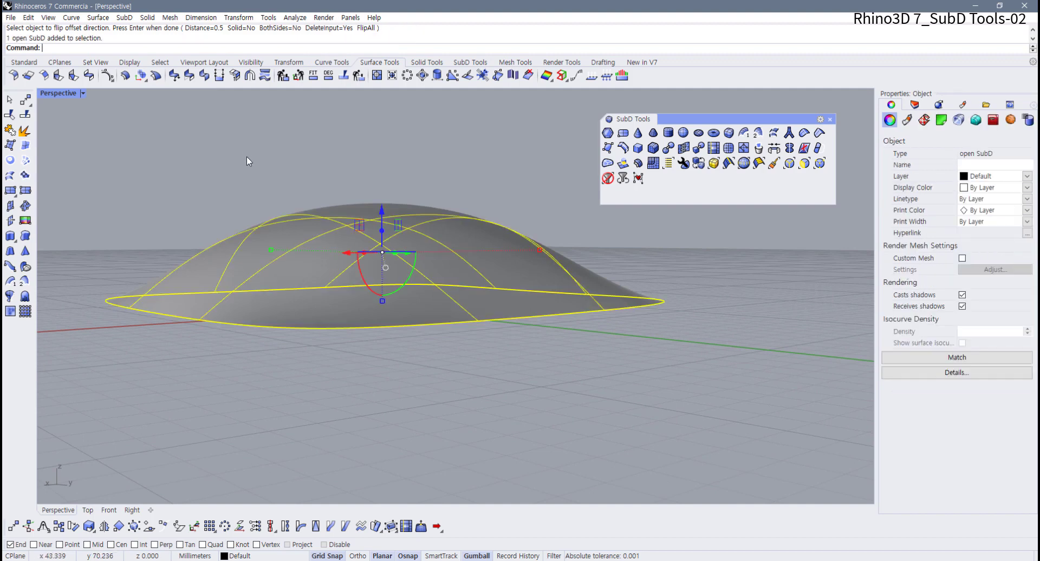
right_click(233, 126)
click(218, 48)
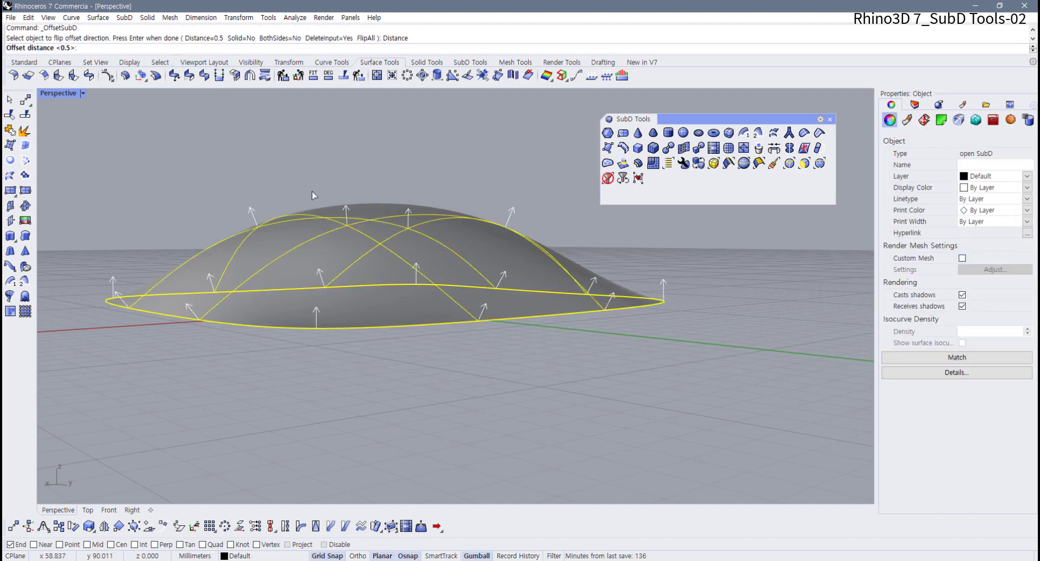
text(.2)
key(Return)
key(Return)
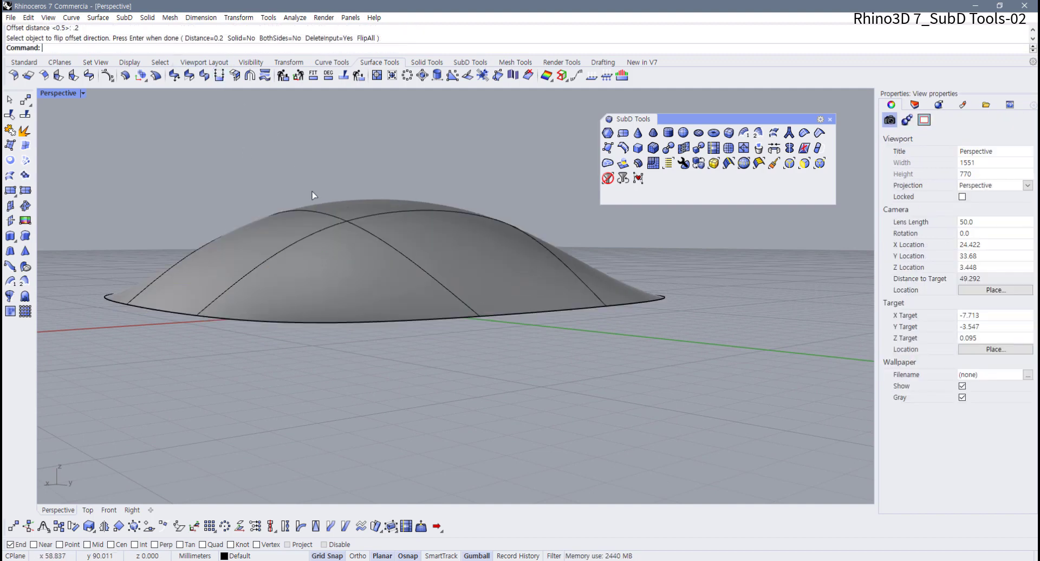
Step: Try a 0.2 offset of the dome with DeleteInput set to No, and undo that offset
click(307, 213)
right_click(308, 214)
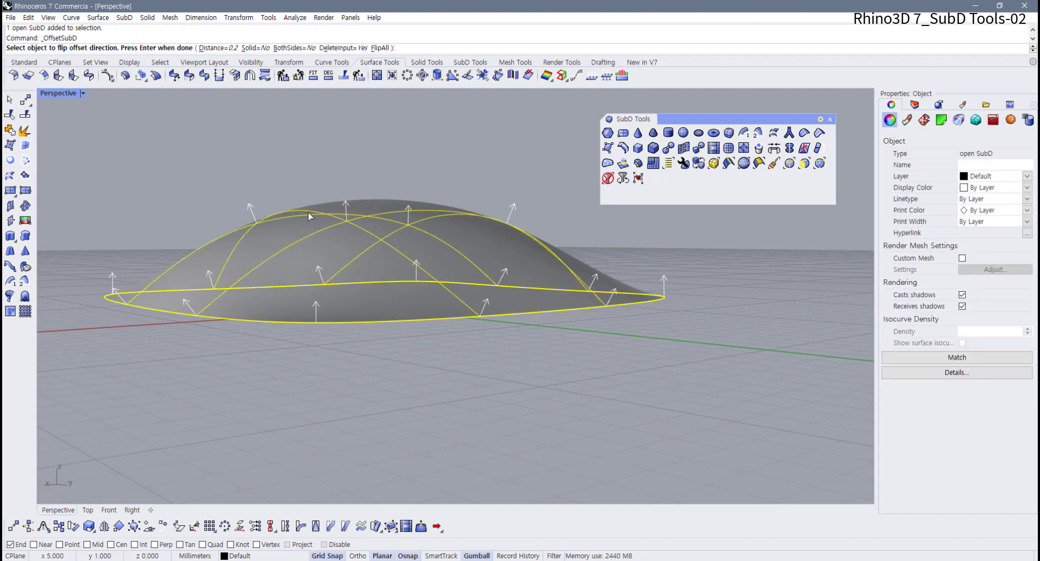
right_drag(312, 214, 342, 132)
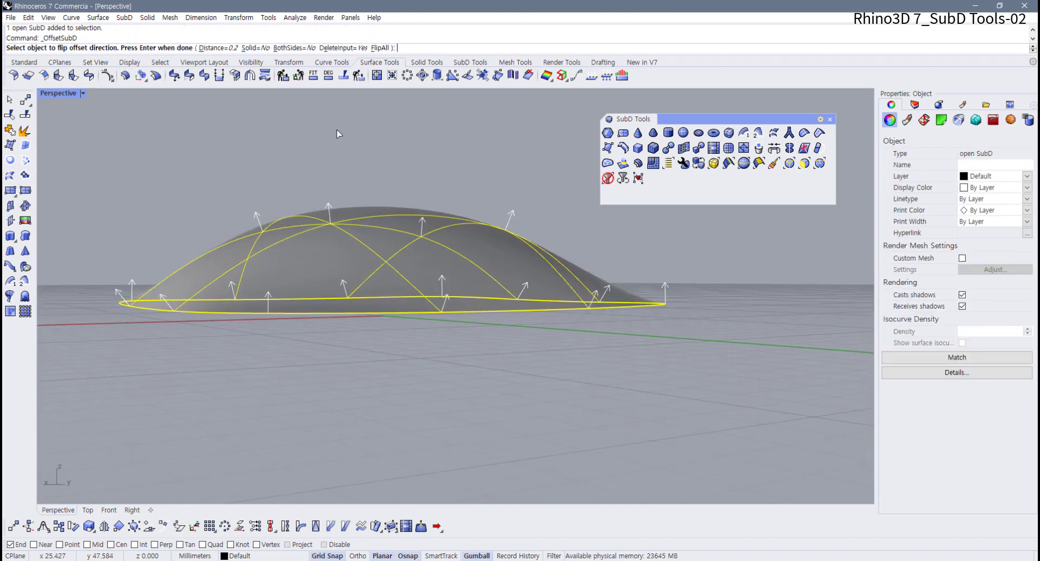
click(343, 48)
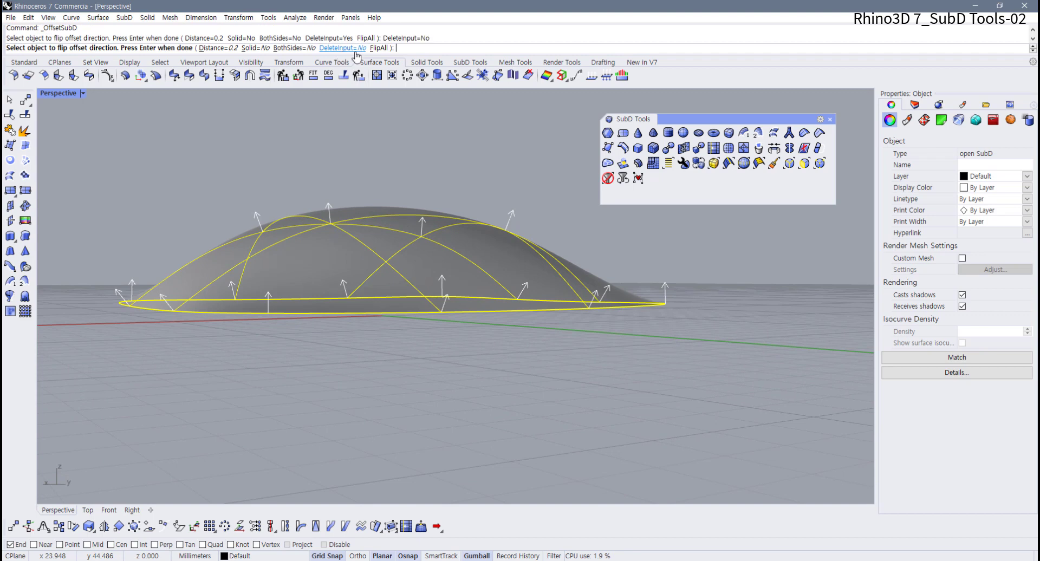
right_click(269, 203)
right_drag(267, 213, 300, 196)
click(300, 196)
scroll(194, 321, up, 3)
key(ctrl+z)
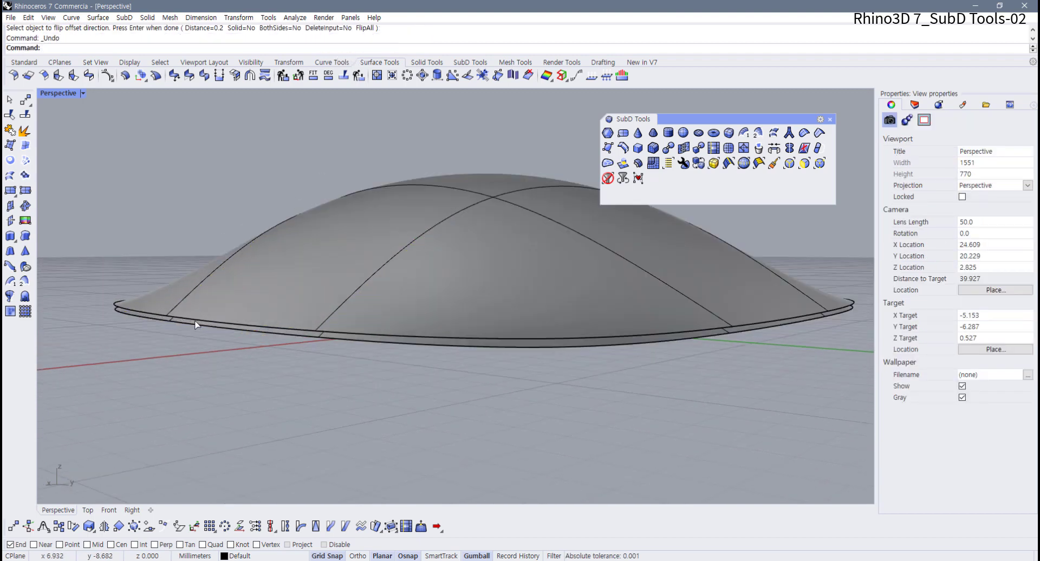
Step: Offset the dome by 0.5 as a separate one-sided surface, retaining the original, and view the gap at the rim
click(235, 290)
right_click(242, 286)
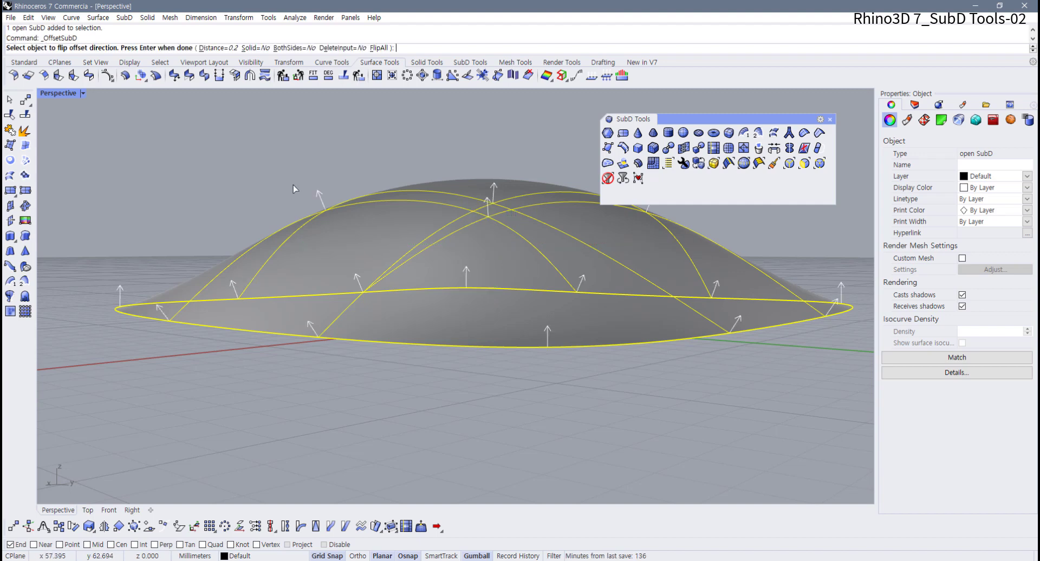
click(227, 48)
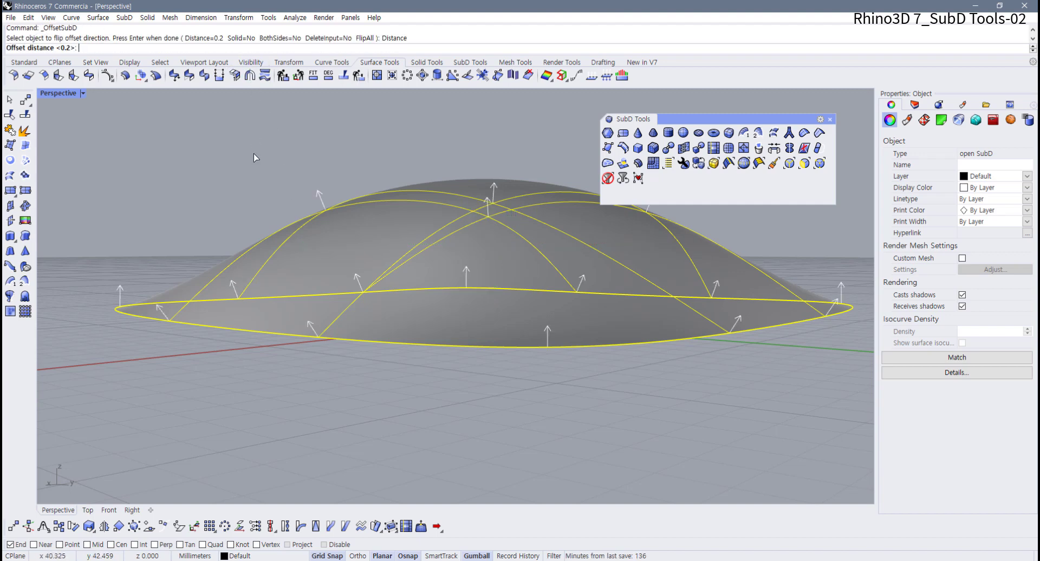
text(.5)
key(Return)
key(Return)
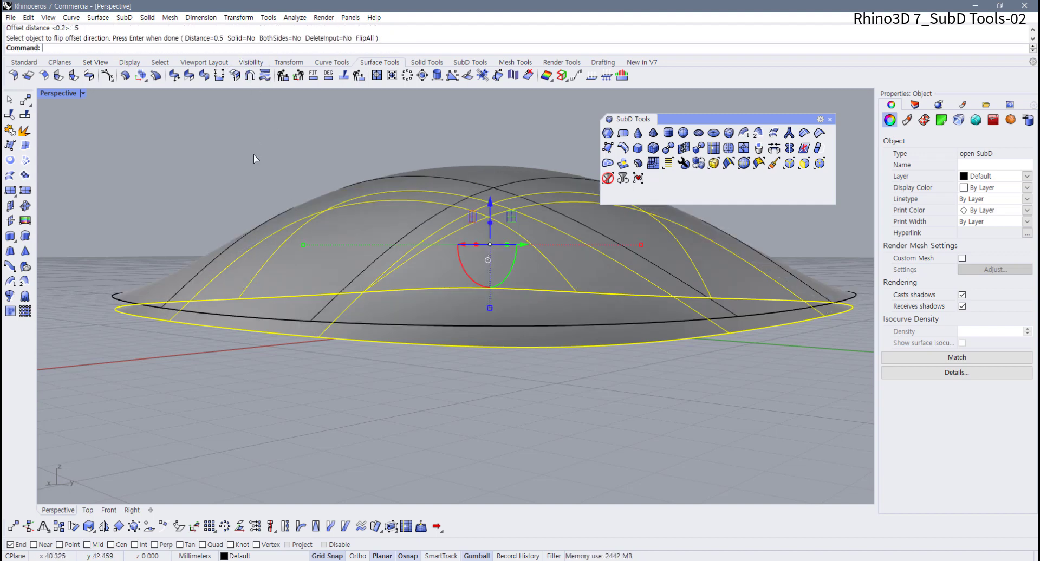
click(222, 162)
right_drag(208, 301, 187, 273)
scroll(150, 249, up, 4)
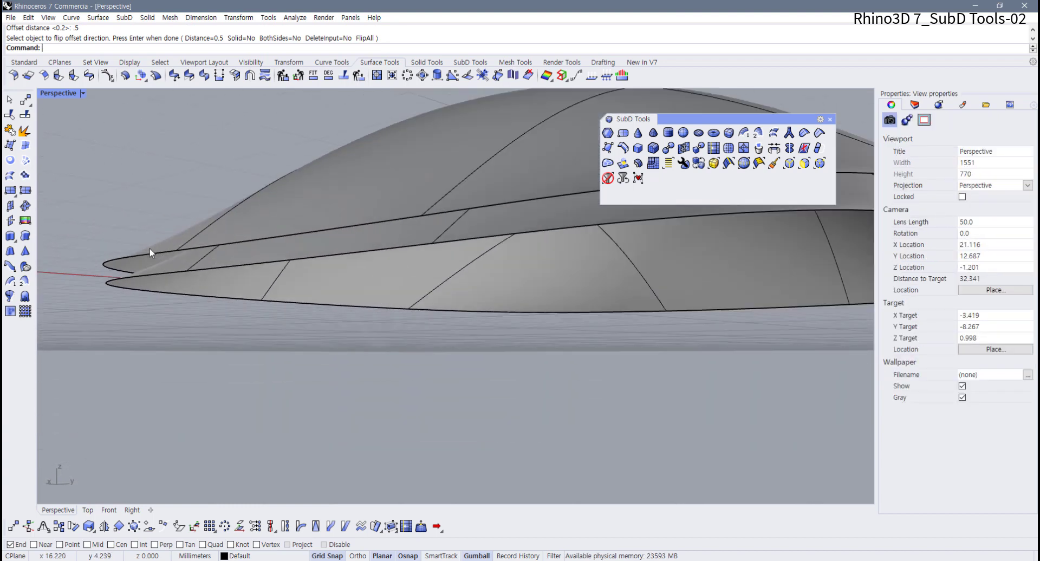
Step: Start a Bridge between the two domed SubDs, choosing the upper dome's rim edge loop first and the lower dome's rim loop second
scroll(116, 261, up, 2)
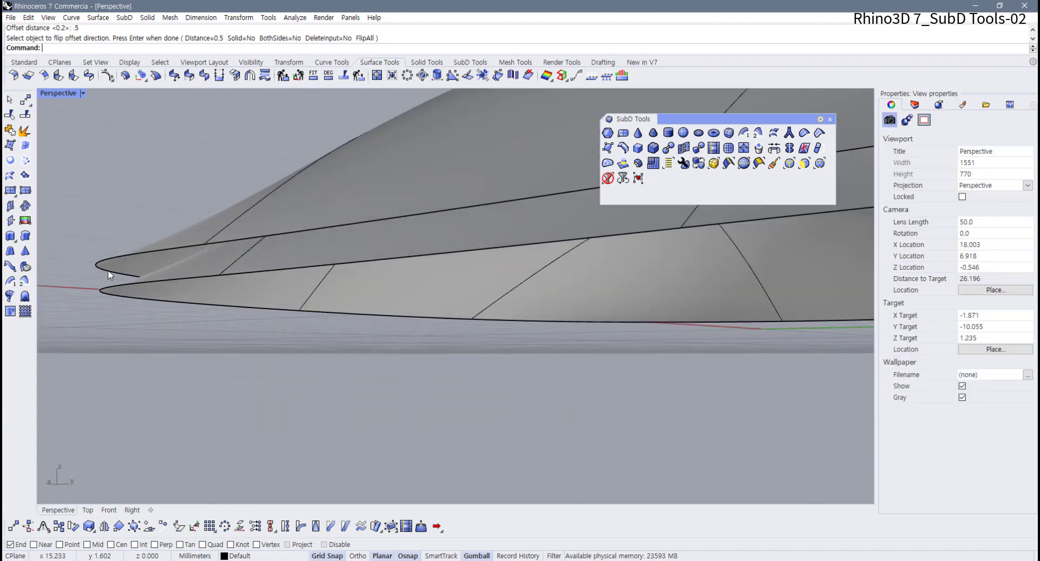
shift+right_drag(111, 275, 132, 307)
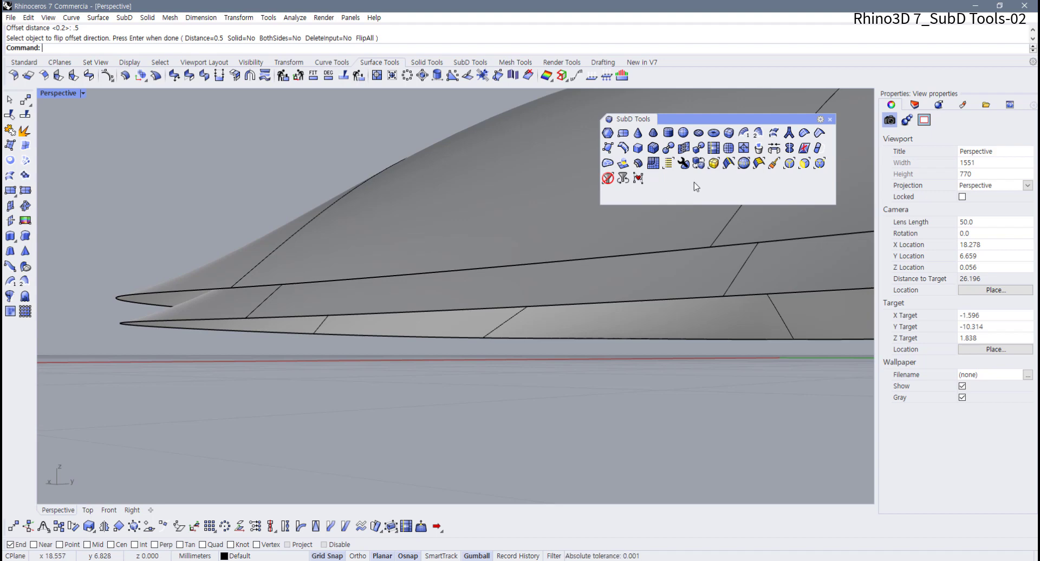
click(774, 152)
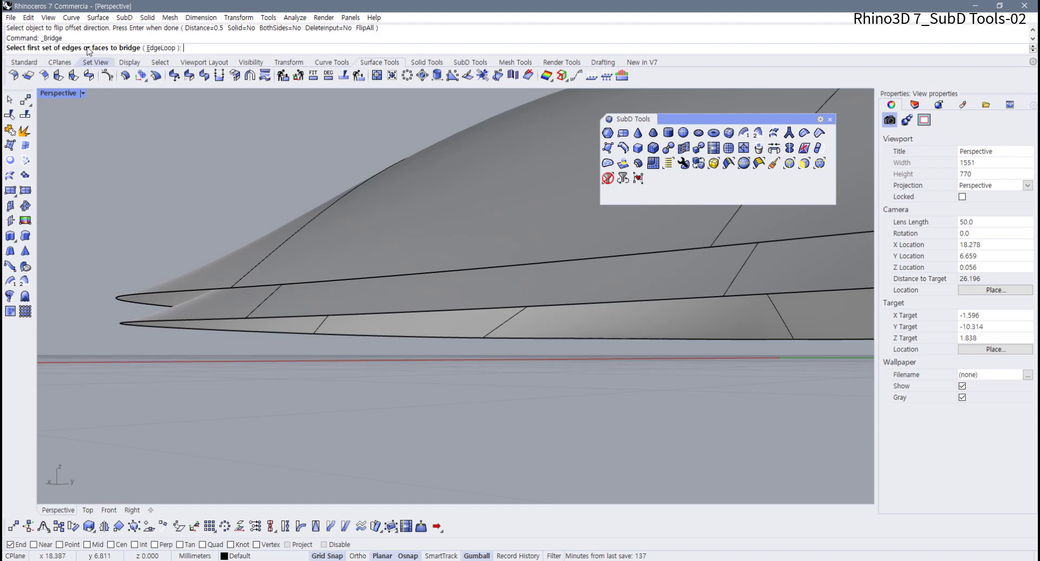
click(261, 289)
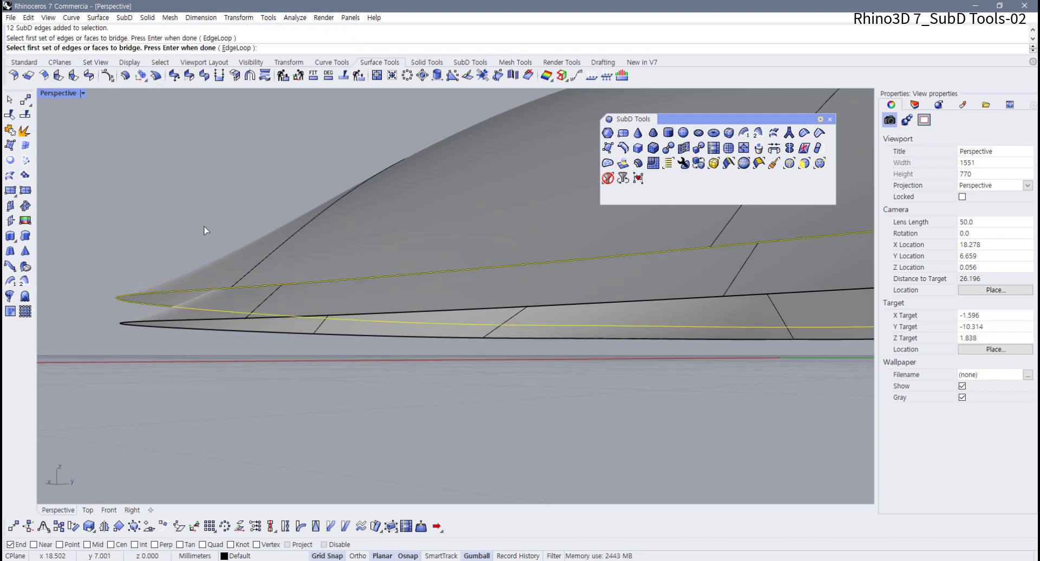
key(Return)
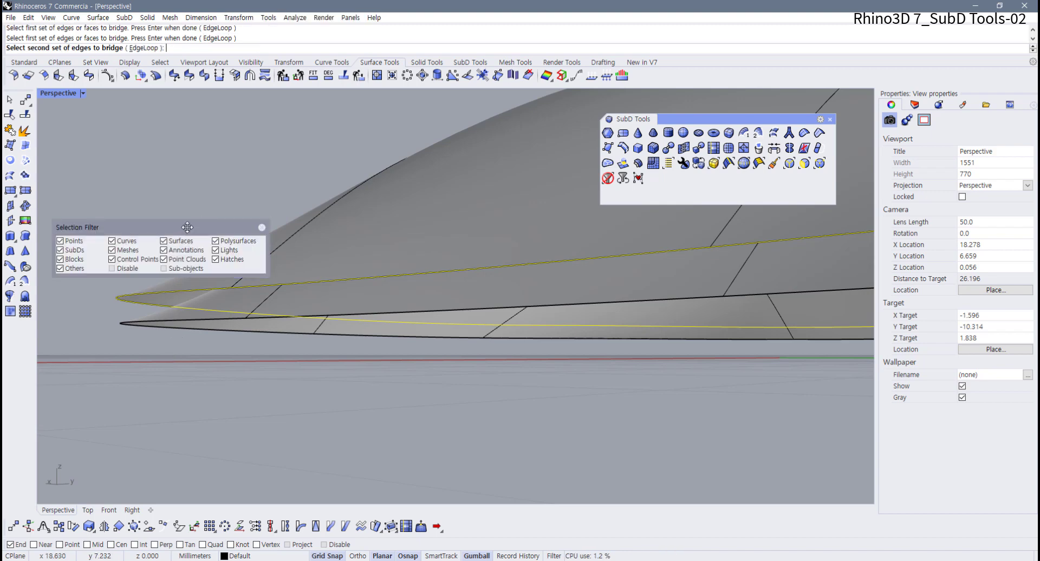
drag(187, 227, 105, 151)
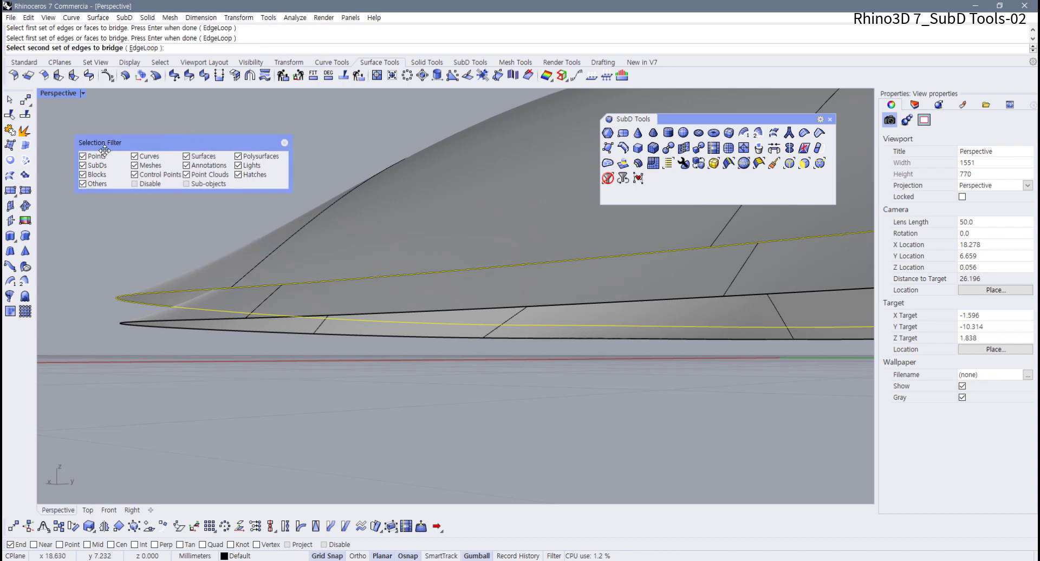
click(172, 323)
click(172, 323)
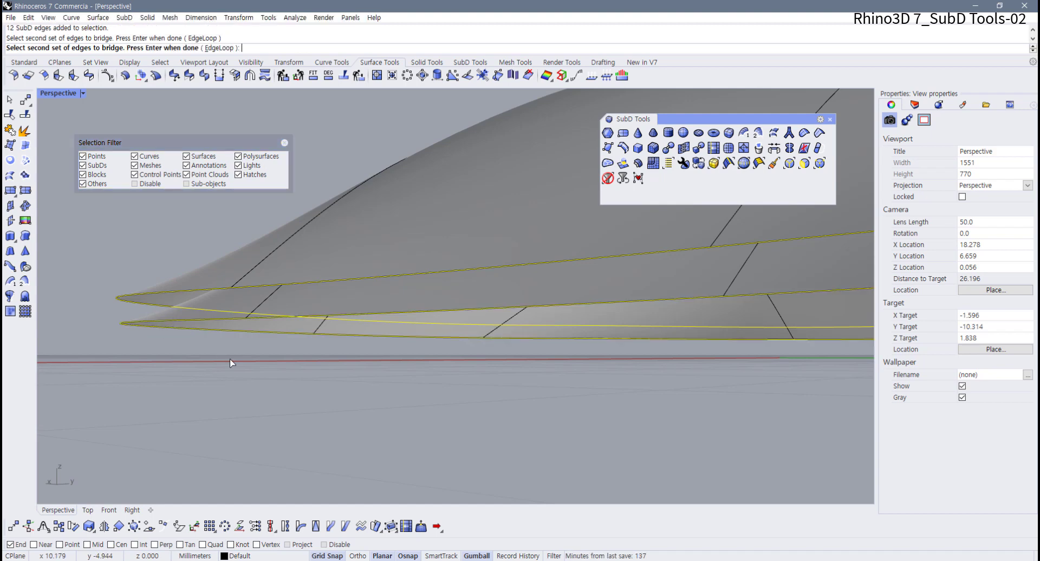
key(Return)
Step: Preview the rim bridge with 1 segment, and set it to 3 segments
drag(177, 176, 206, 376)
scroll(290, 341, down, 2)
right_drag(323, 308, 271, 319)
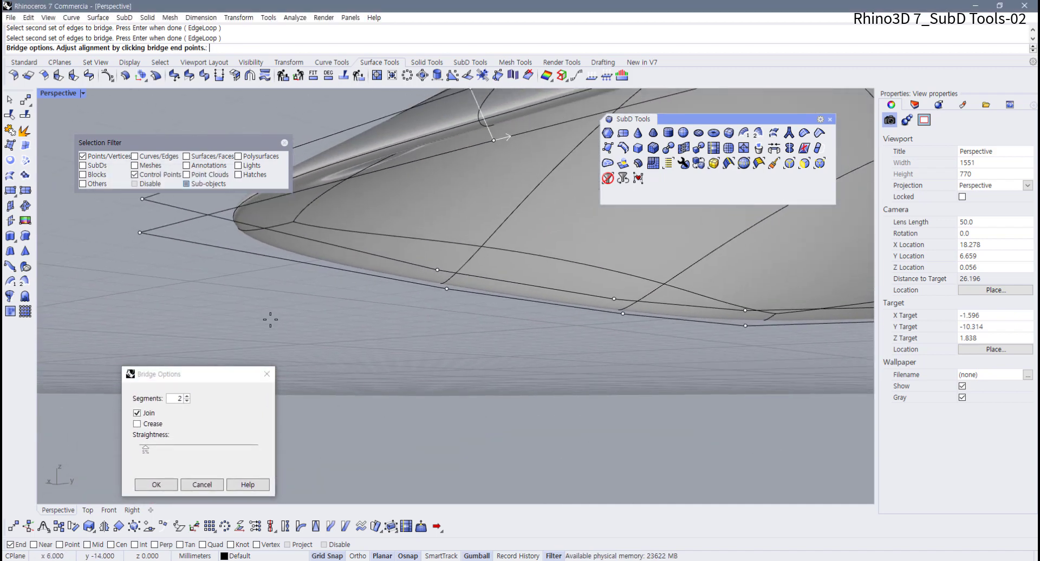
click(186, 401)
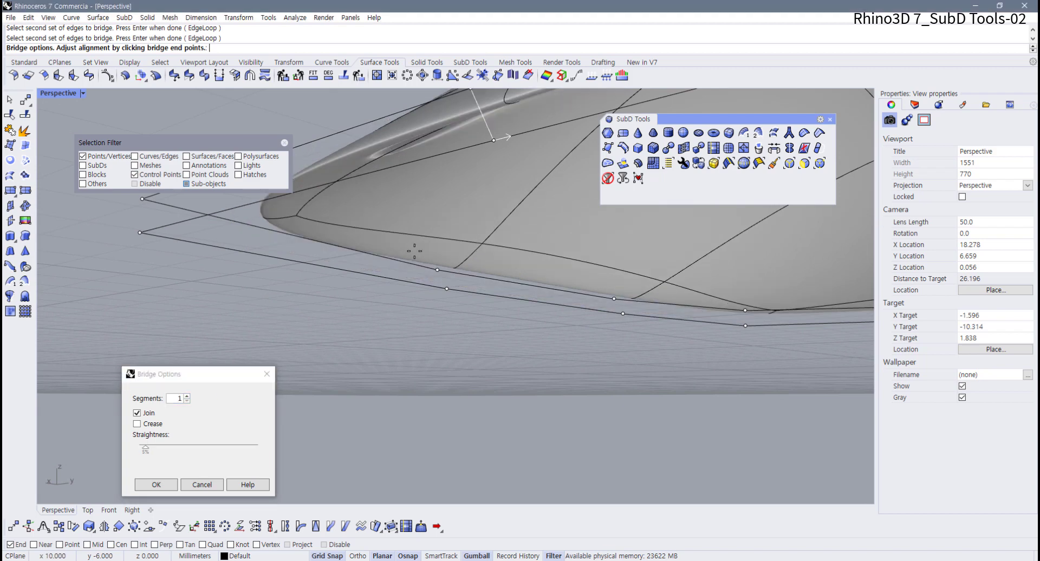
right_drag(413, 248, 373, 315)
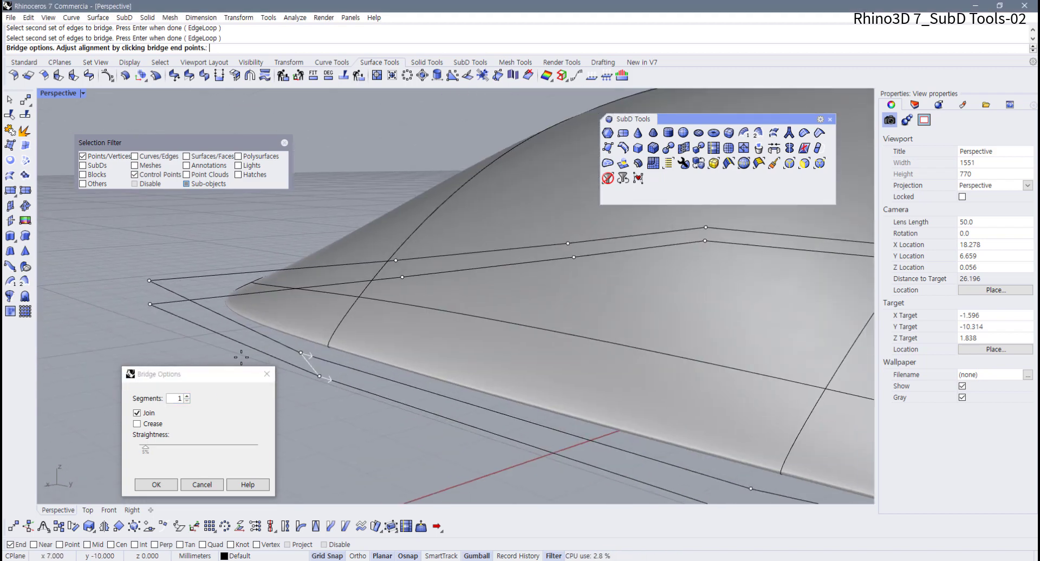
click(186, 396)
click(186, 396)
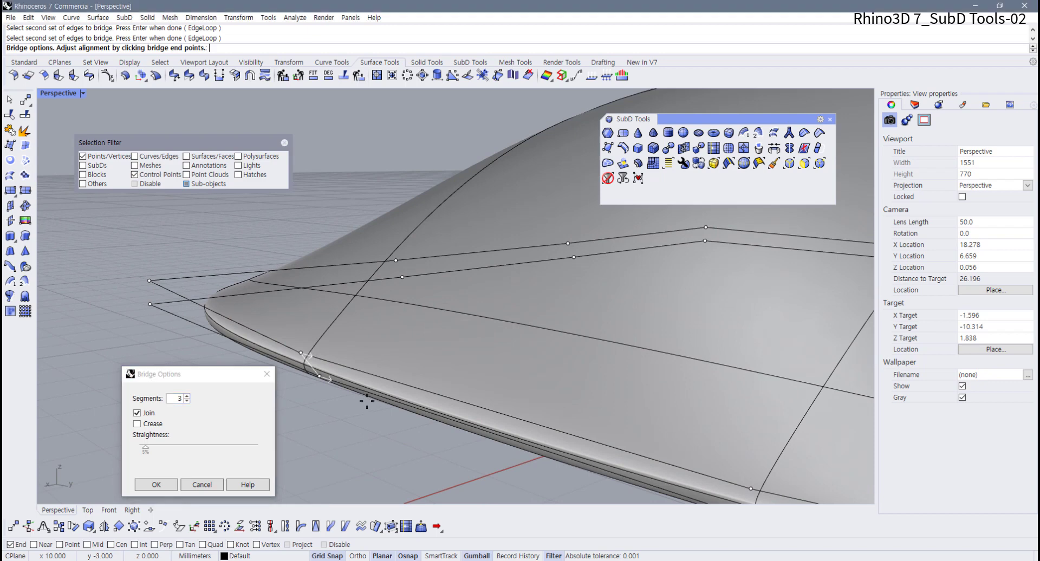
Step: Try 100% straightness on the rim bridge, reduce it to a low value, and create the bridge with Join on and Crease off
right_drag(374, 401, 290, 285)
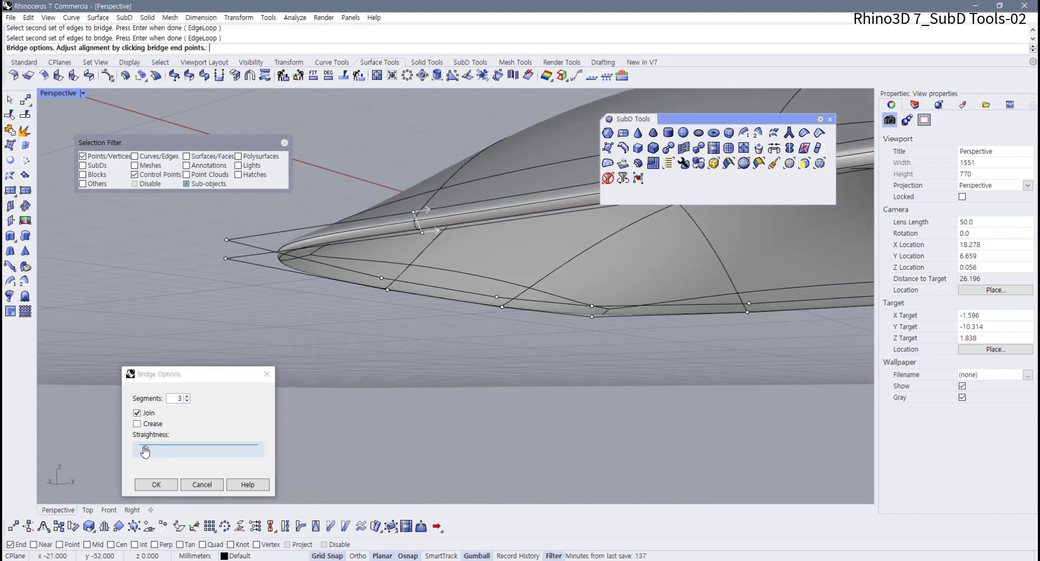
drag(145, 452, 258, 448)
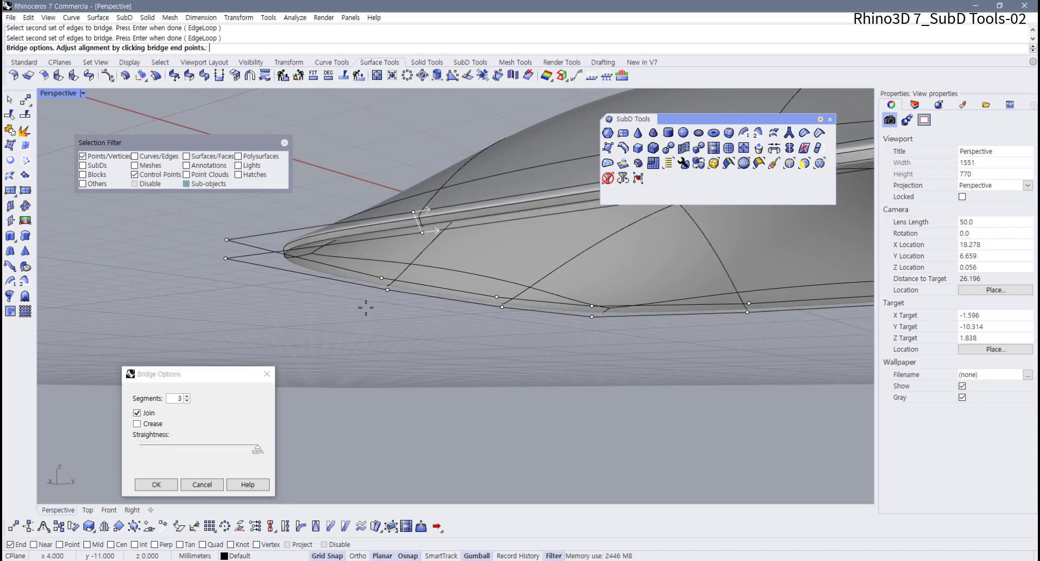
shift+right_drag(337, 234, 268, 264)
scroll(269, 263, up, 4)
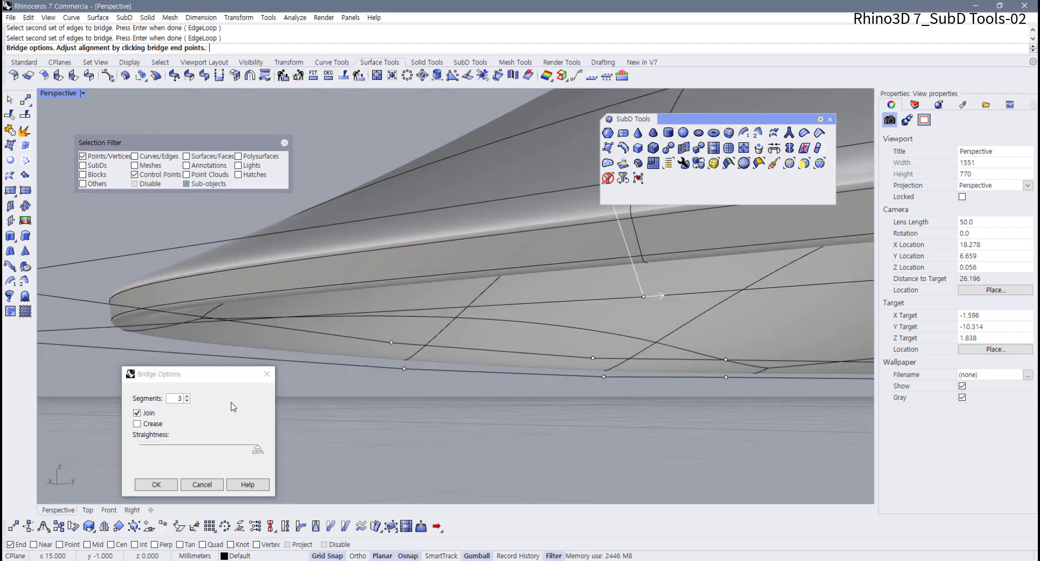
drag(257, 449, 168, 451)
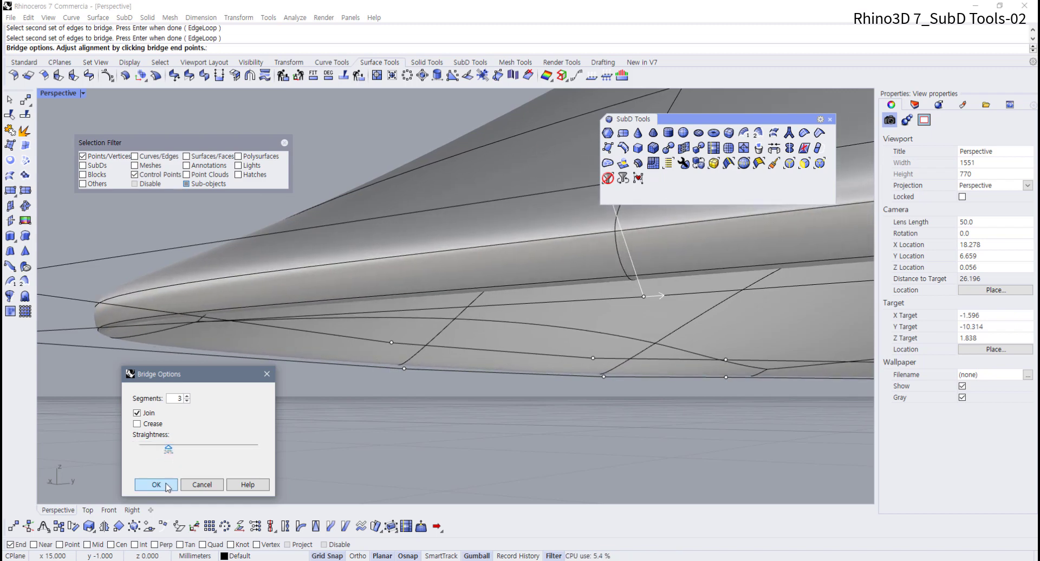
click(168, 488)
scroll(302, 399, down, 8)
right_drag(302, 400, 291, 370)
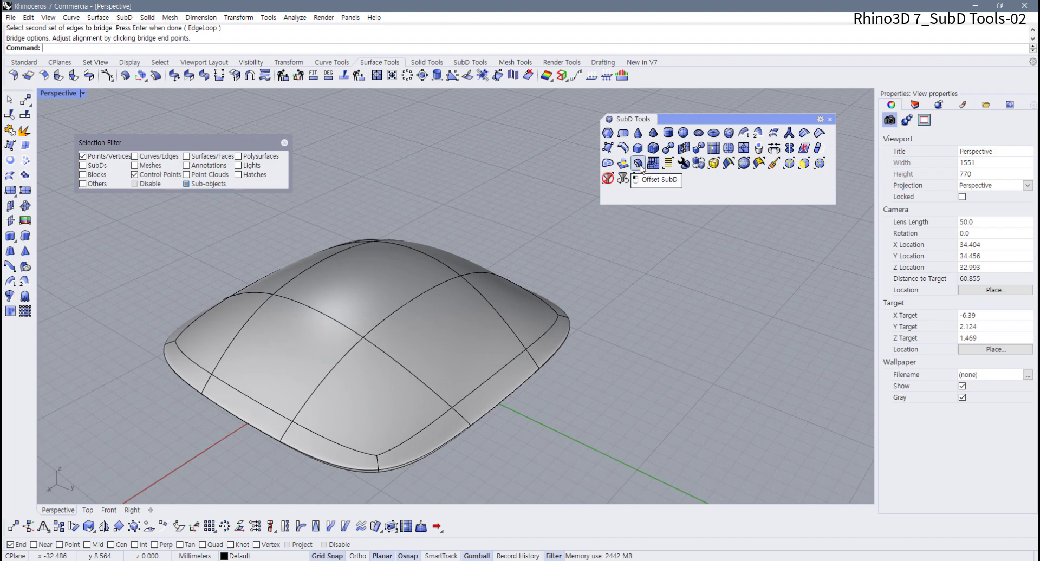
Step: Close the Selection Filter and show all hidden objects again
right_drag(487, 239, 325, 173)
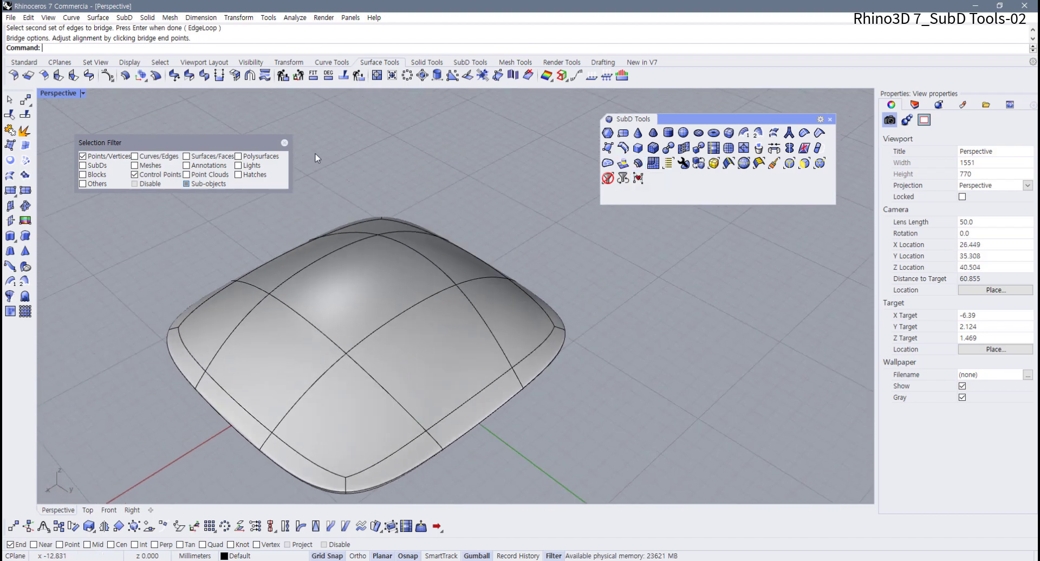
click(285, 143)
mouse_move(330, 227)
shift+right_down()
mouse_move(346, 186)
mouse_move(337, 234)
mouse_move(426, 111)
mouse_move(390, 135)
mouse_move(335, 237)
shift+right_up()
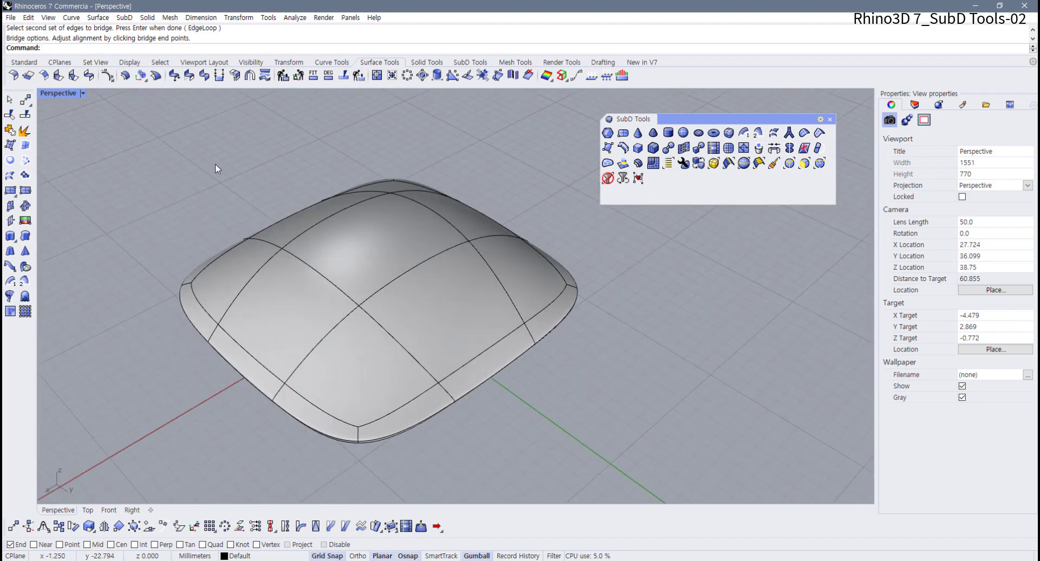
middle_click(136, 127)
click(107, 118)
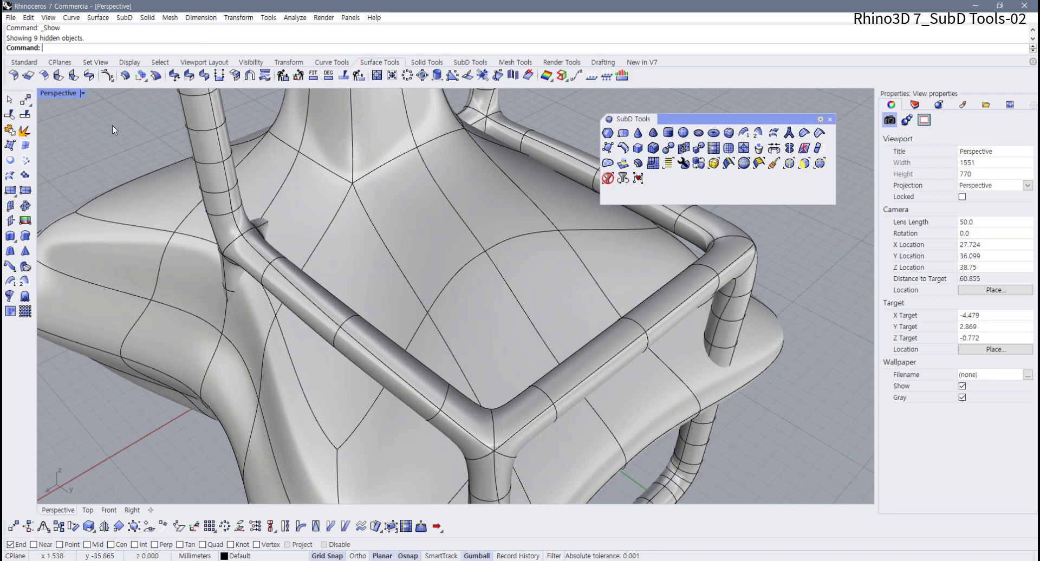
scroll(257, 178, down, 8)
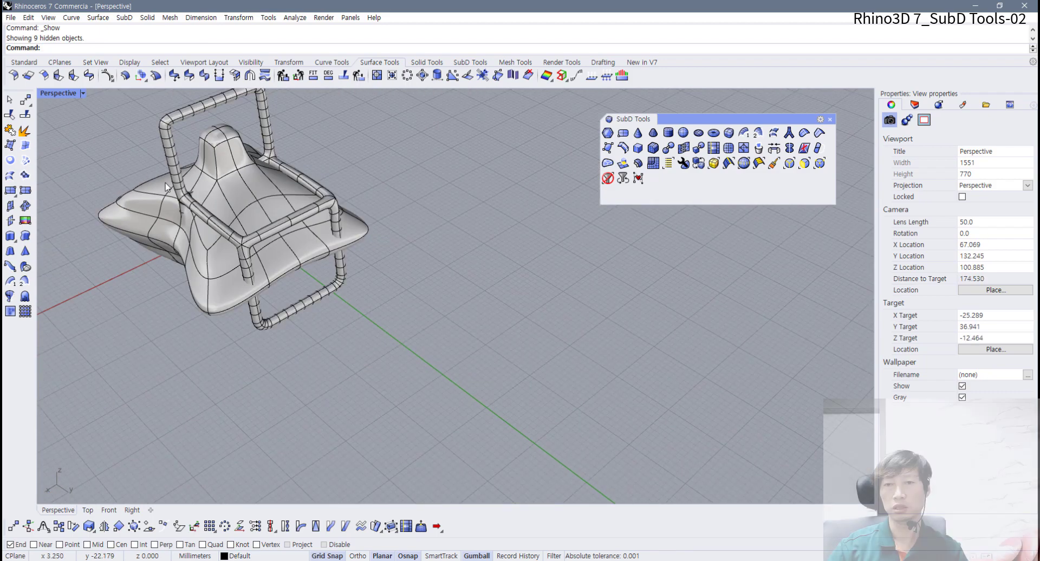
Step: Separate the overlapping models by moving the peaked SubD away from the chair frame and the bridged cushion out to its other side
click(256, 177)
scroll(257, 177, up, 2)
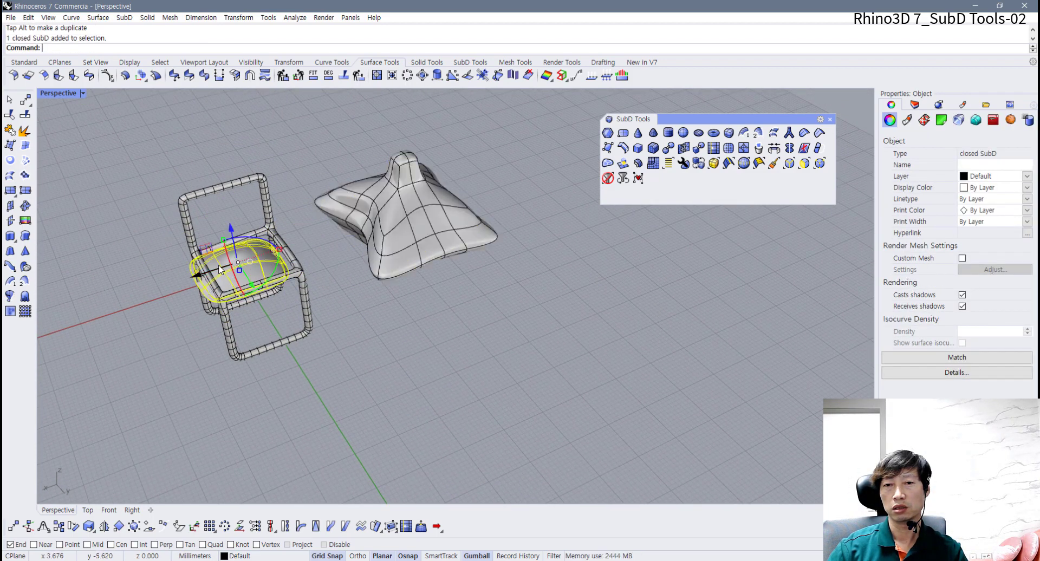
drag(220, 269, 111, 303)
click(382, 324)
Step: Move the peaked SubD about 5 mm along the X direction and deselect it
right_drag(382, 324, 527, 245)
click(466, 217)
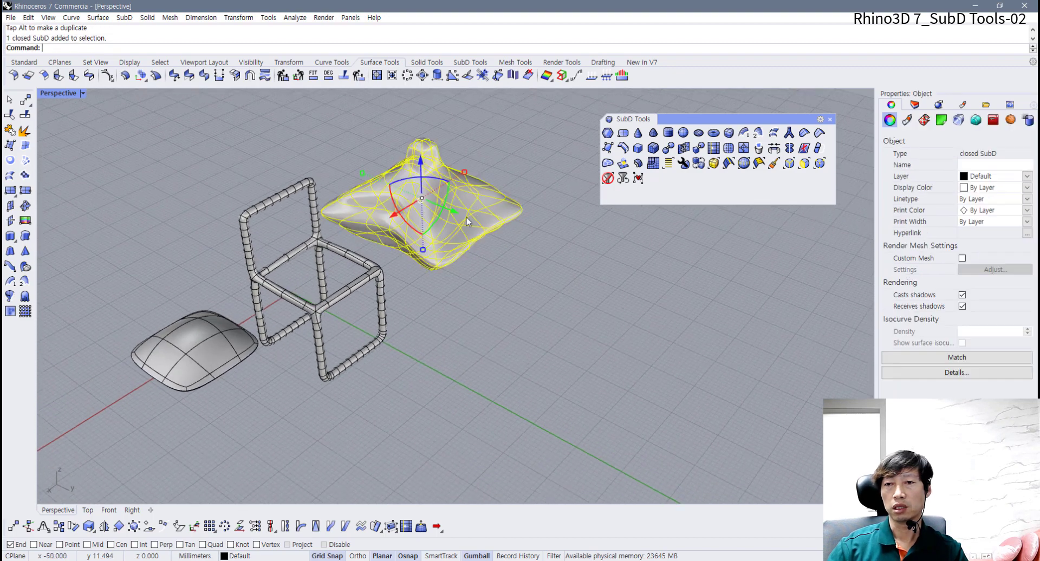
right_drag(466, 216, 442, 211)
drag(430, 198, 419, 208)
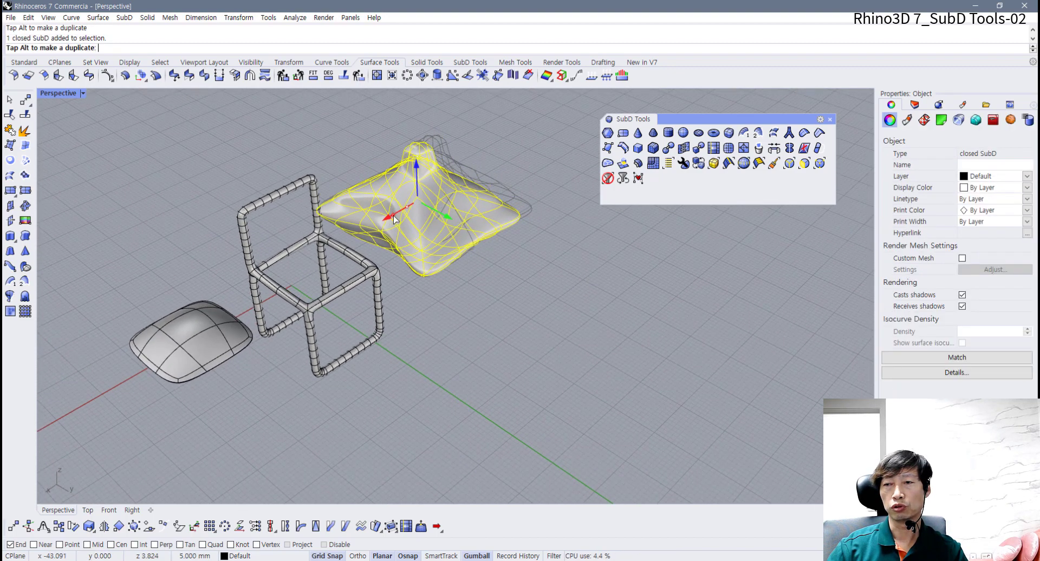
click(603, 235)
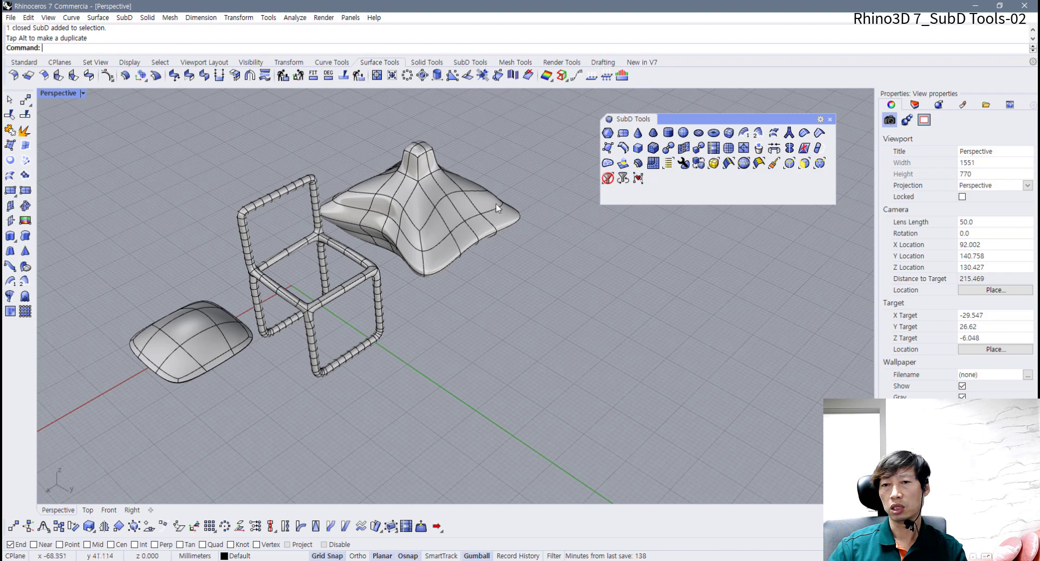
Step: Push the faces on top of the SubD's central peak straight down into the body to form a deep recess
scroll(496, 203, up, 10)
ctrl+shift+click(376, 251)
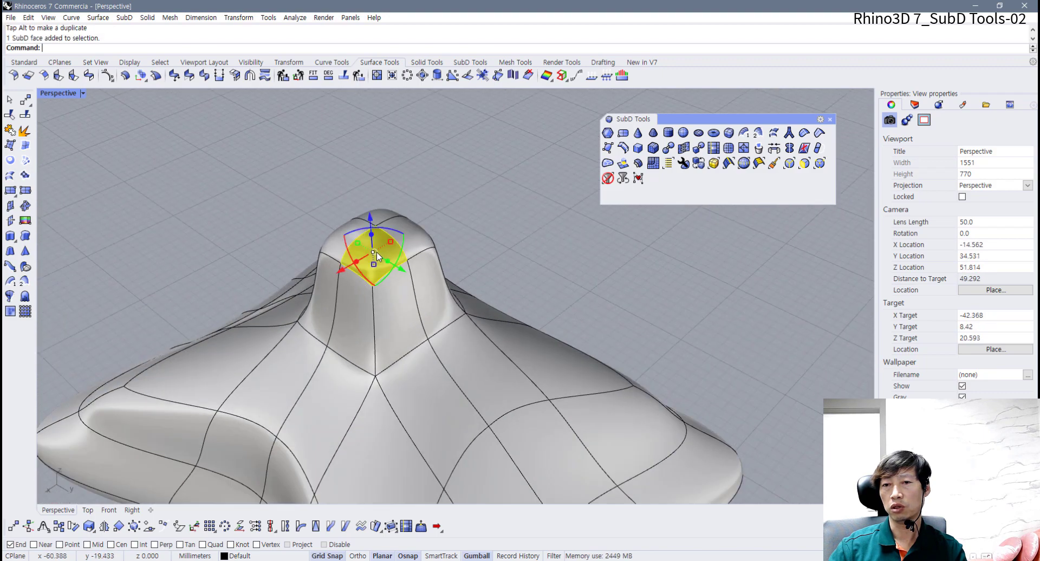
ctrl+shift+click(405, 237)
ctrl+shift+click(348, 236)
right_drag(416, 234, 409, 242)
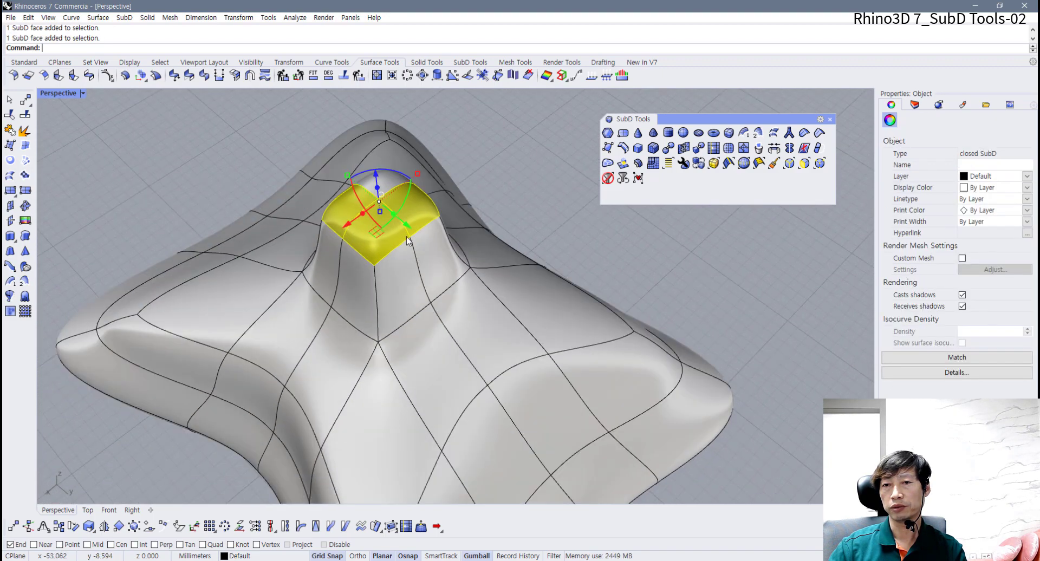
right_drag(398, 191, 416, 190)
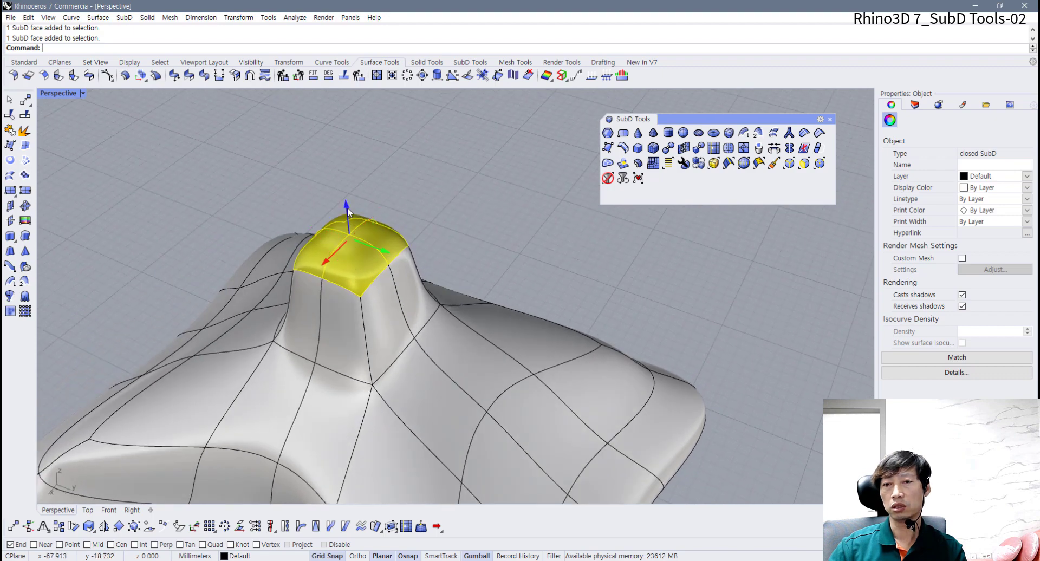
drag(347, 206, 374, 364)
key(Escape)
right_drag(531, 297, 489, 223)
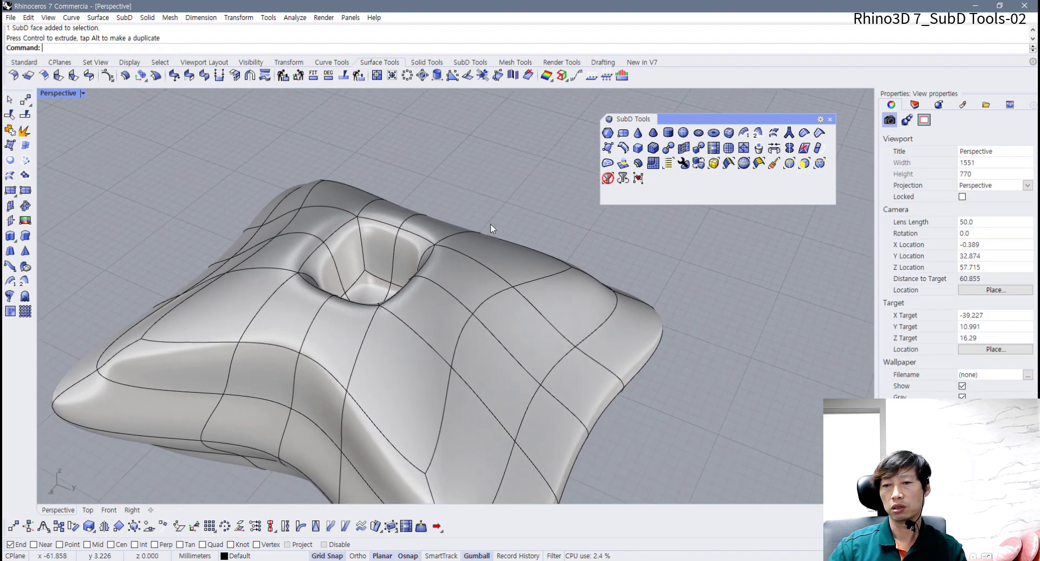
Step: Try shifting two adjacent faces on the recessed SubD's slope slightly outward along Y, and undo the move
ctrl+shift+click(477, 368)
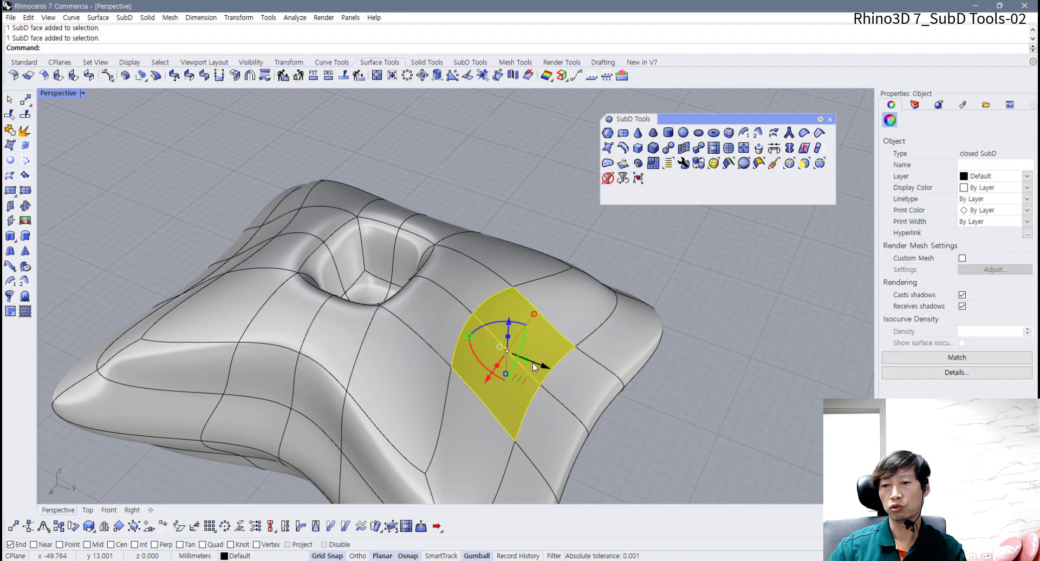
mouse_move(534, 366)
mouse_down()
mouse_move(489, 355)
mouse_move(542, 371)
mouse_up()
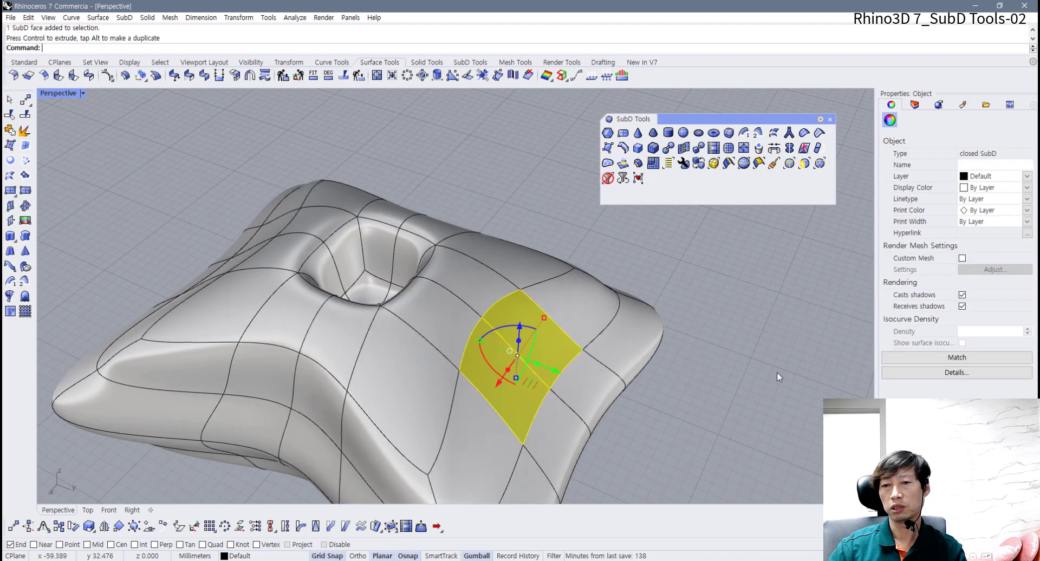
click(777, 372)
key(ctrl+z)
scroll(528, 330, down, 11)
right_drag(534, 331, 495, 310)
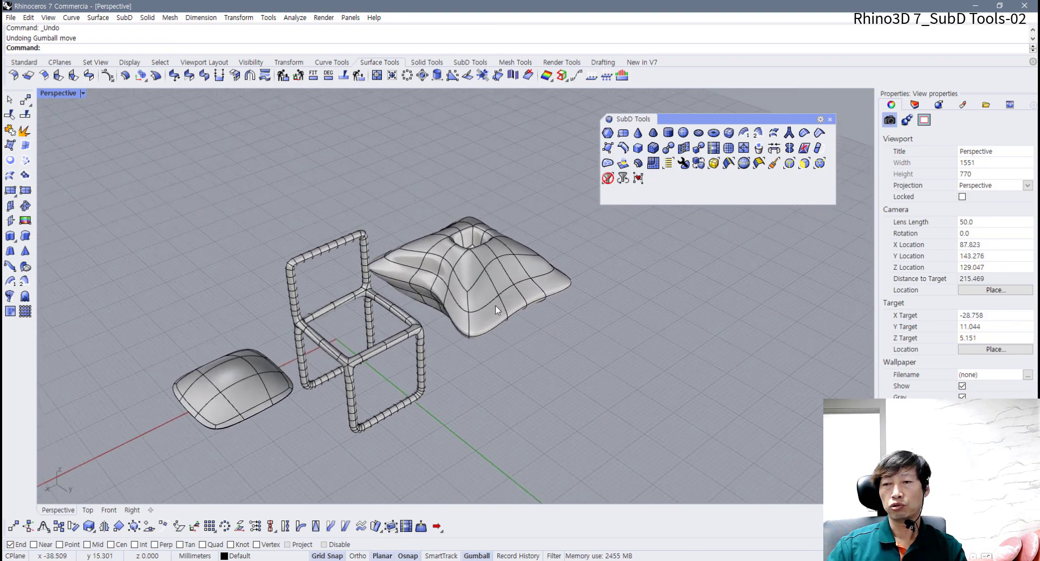